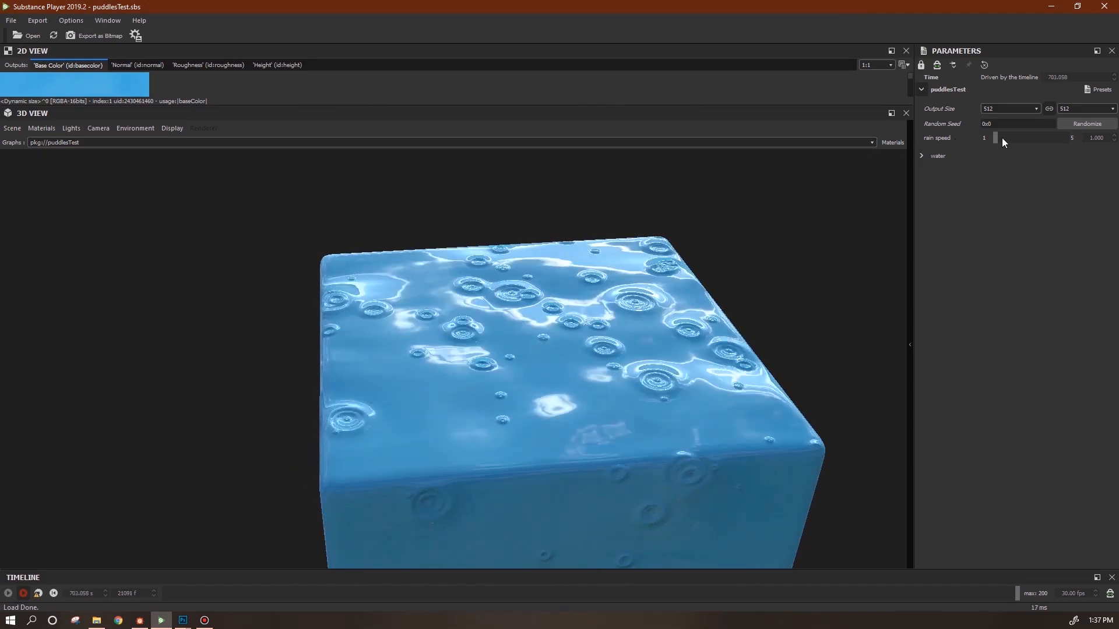
Raise the puddles rain speed to about 1.679, expand the water settings, and orbit the cube to inspect ripples.
drag(995, 138, 1009, 137)
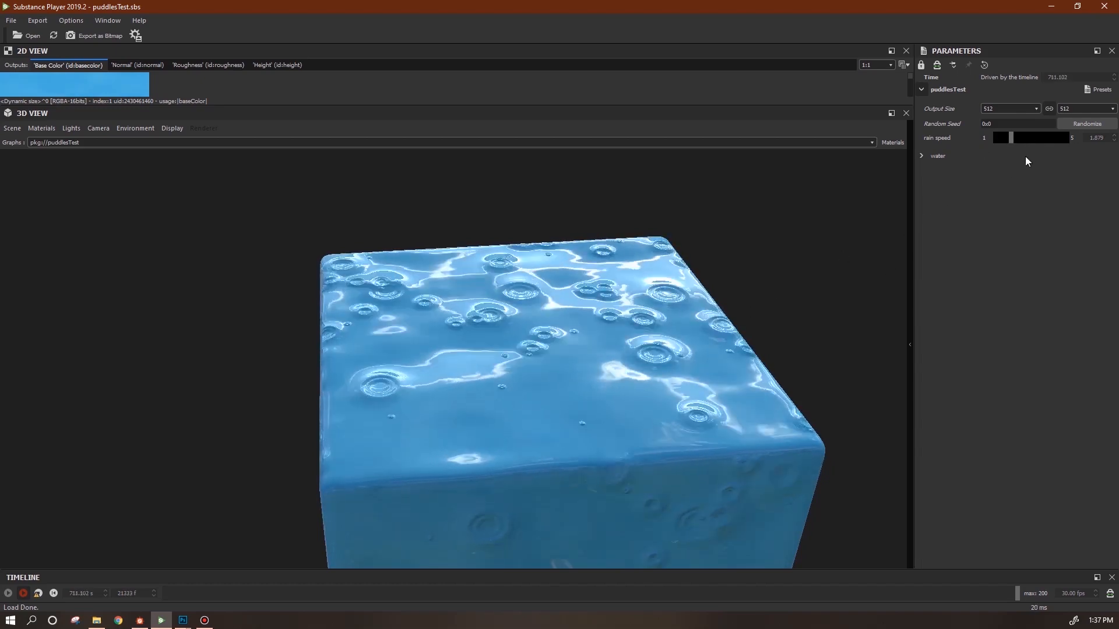
click(920, 155)
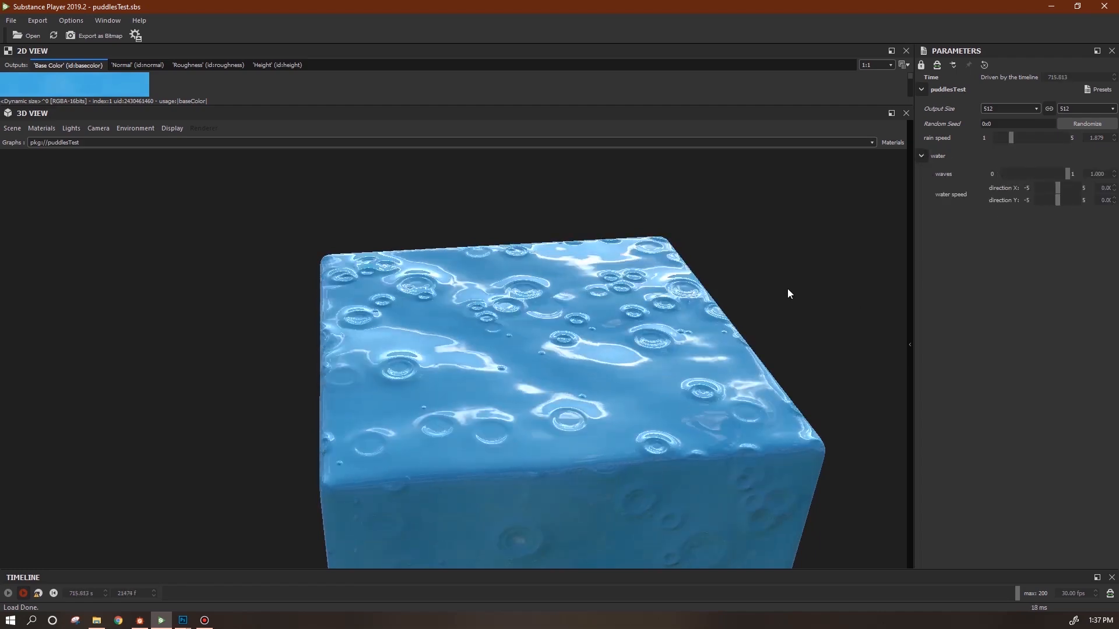
drag(548, 381, 579, 413)
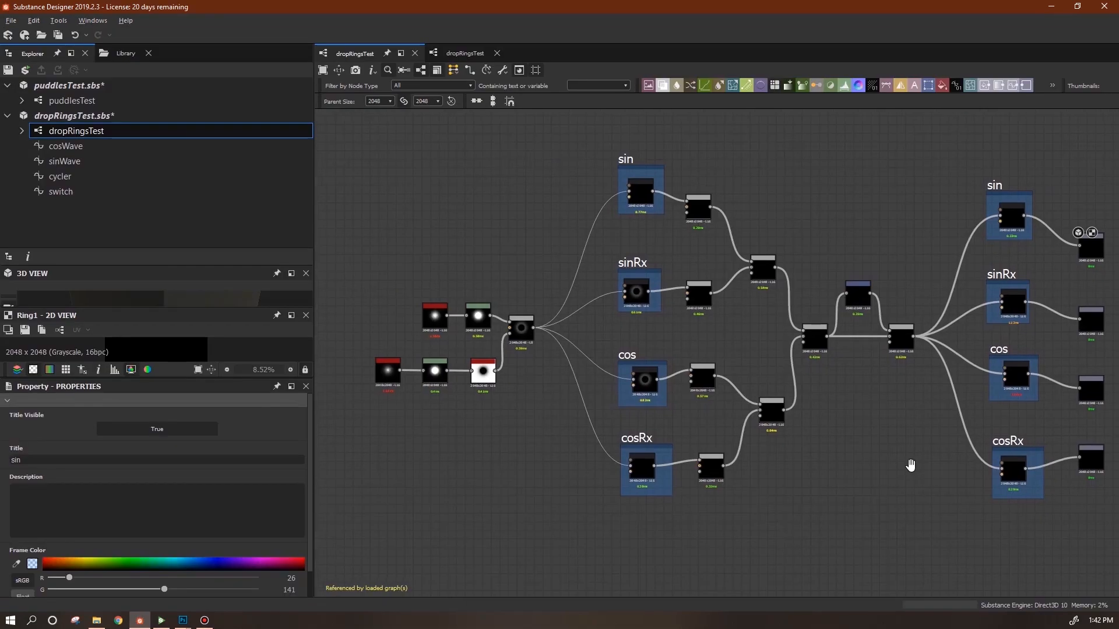
middle_drag(910, 461, 899, 477)
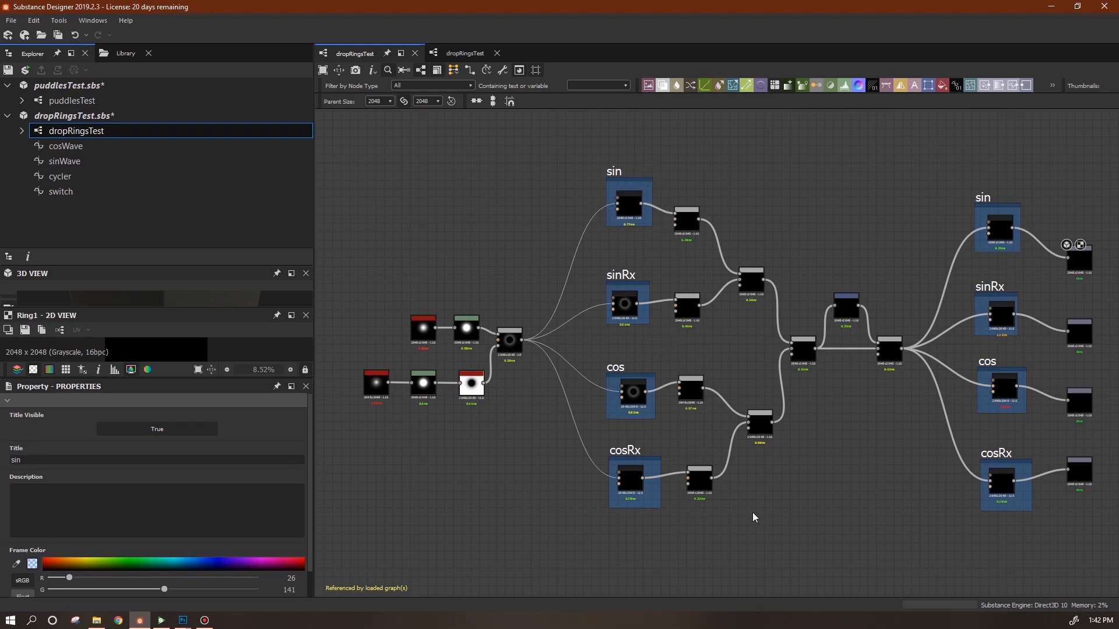
Pan around the dropRingsTest graph and nudge the Blend node slightly down and right.
middle_drag(595, 505, 772, 515)
scroll(716, 485, up, 5)
scroll(640, 386, down, 2)
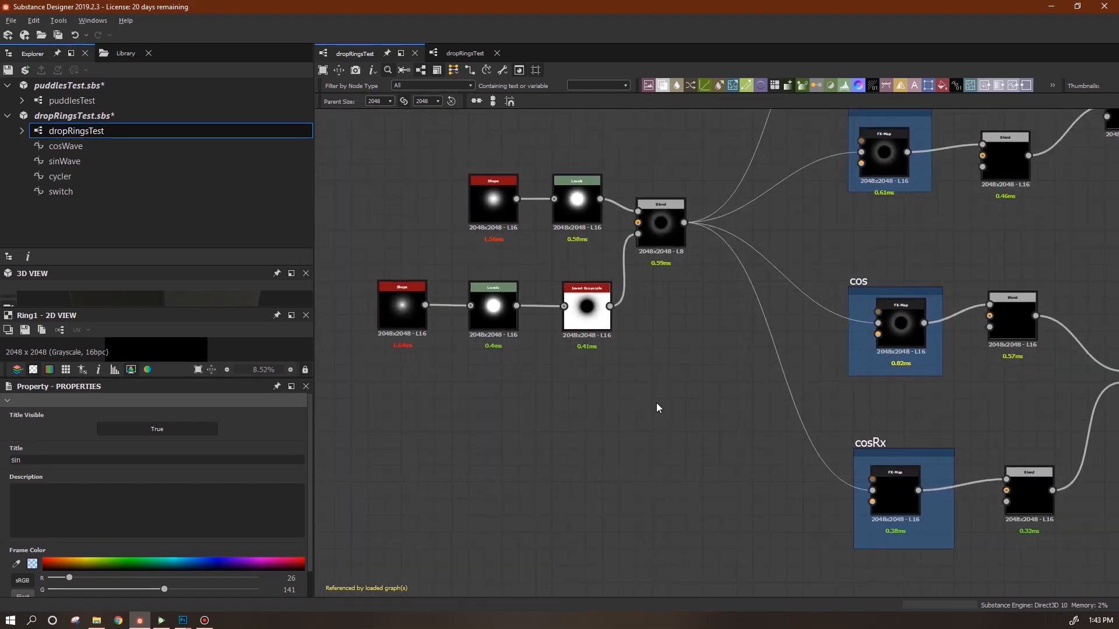
middle_drag(662, 407, 732, 527)
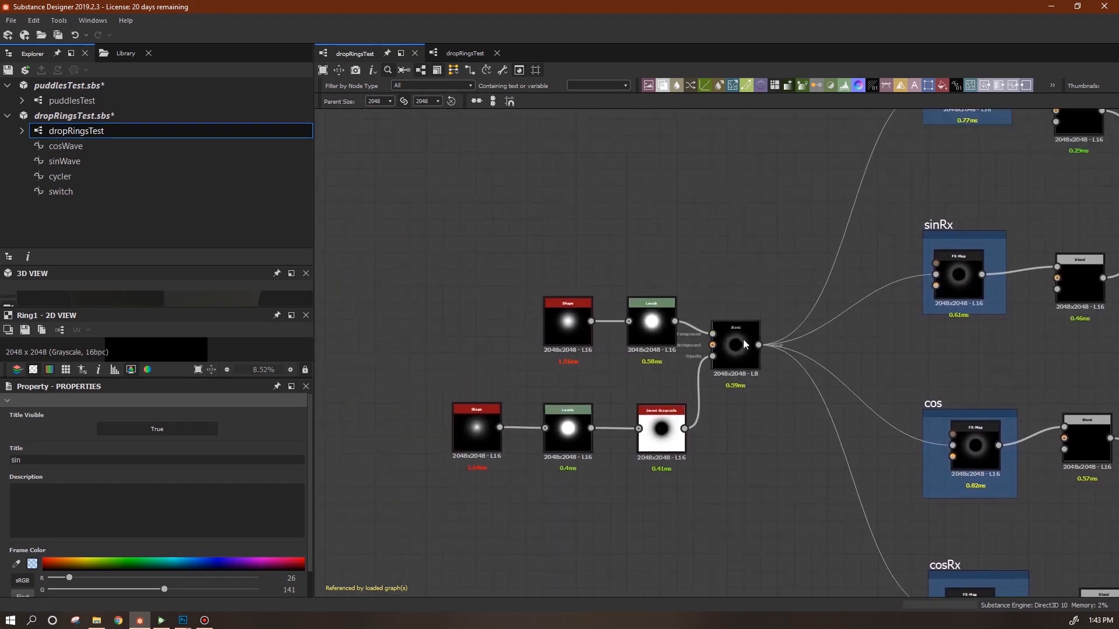
drag(742, 338, 754, 357)
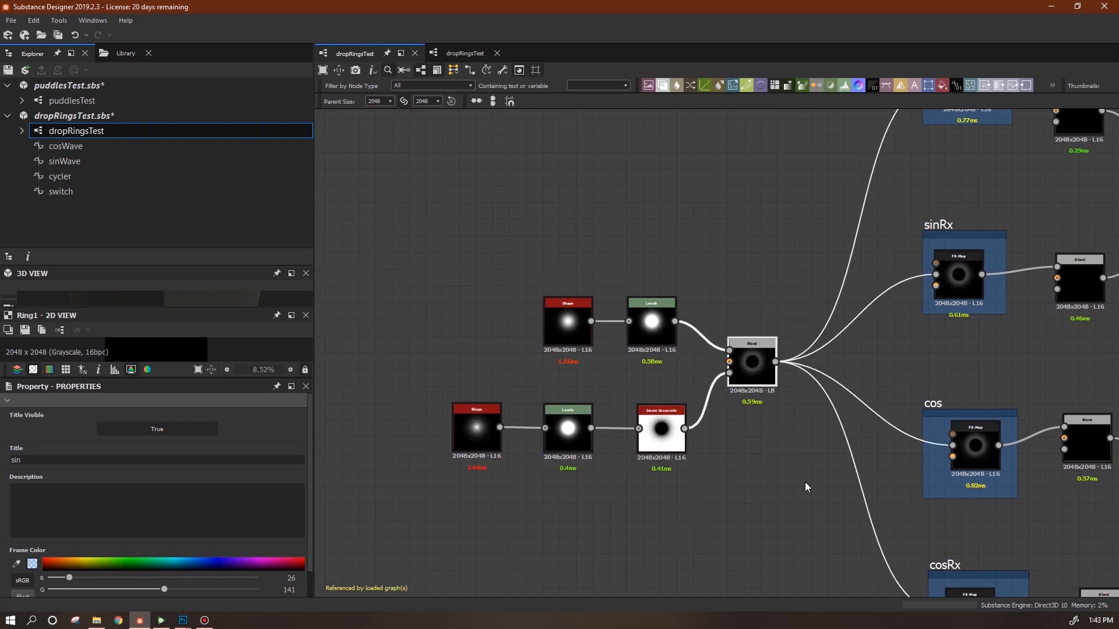
scroll(815, 501, down, 3)
middle_drag(846, 554, 660, 466)
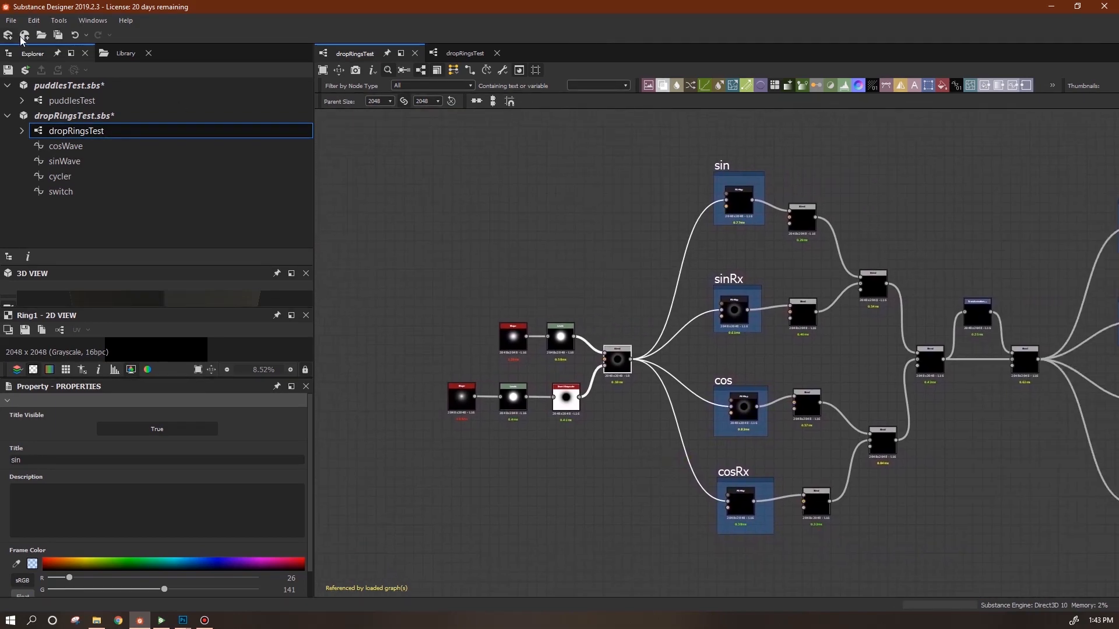
click(11, 20)
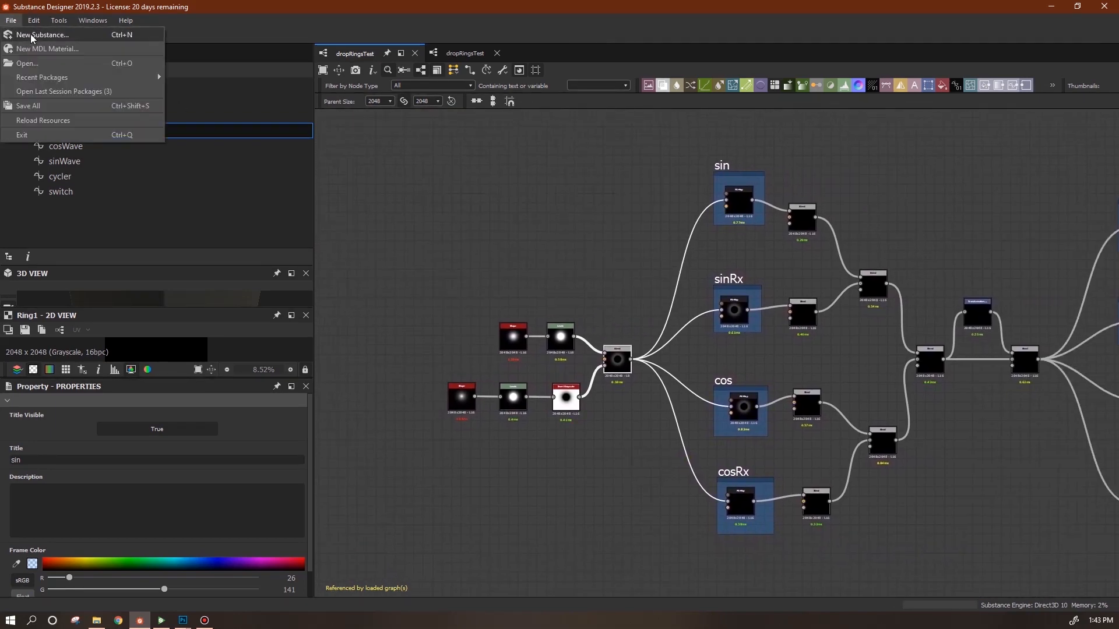
Create a new substance graph named rainDrops.
click(31, 36)
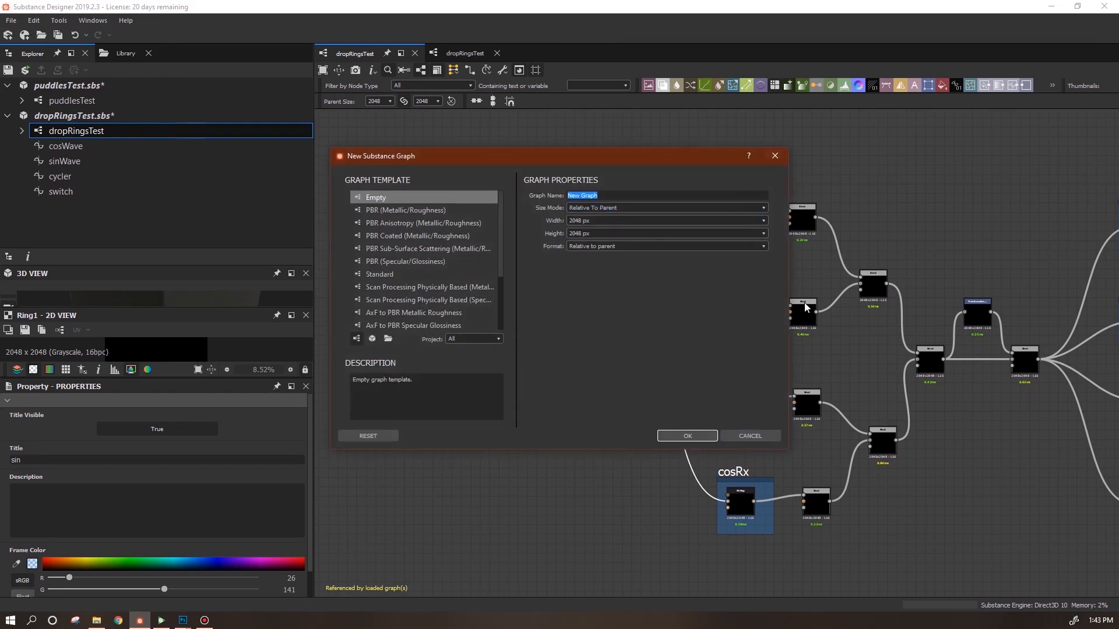
text(rainDrops)
click(693, 436)
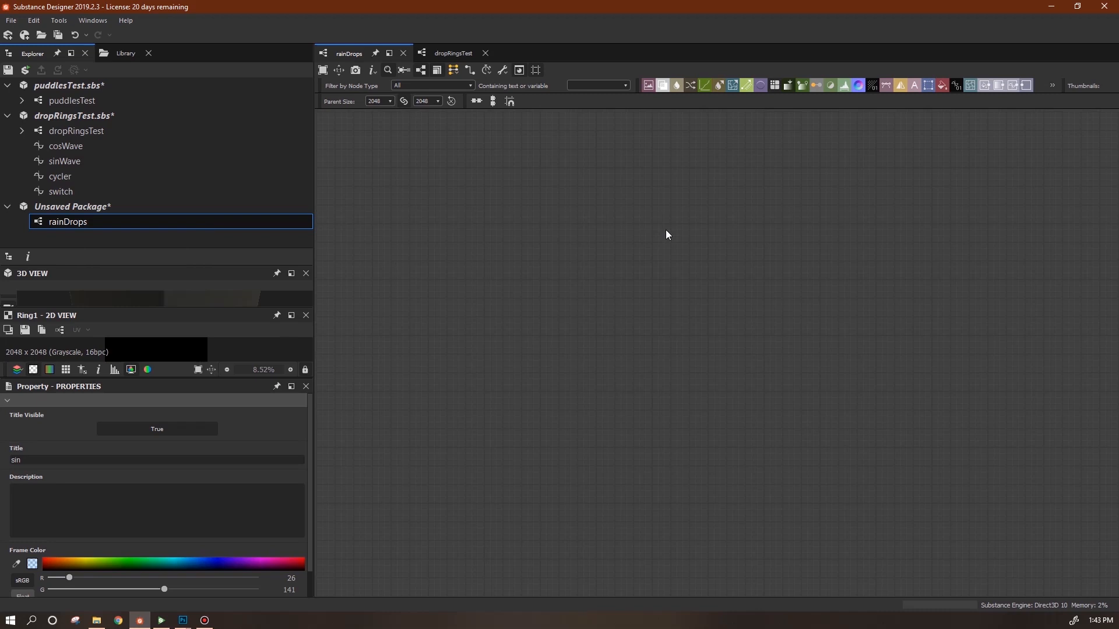
Save the new package as rainDrops.sbs.
click(94, 222)
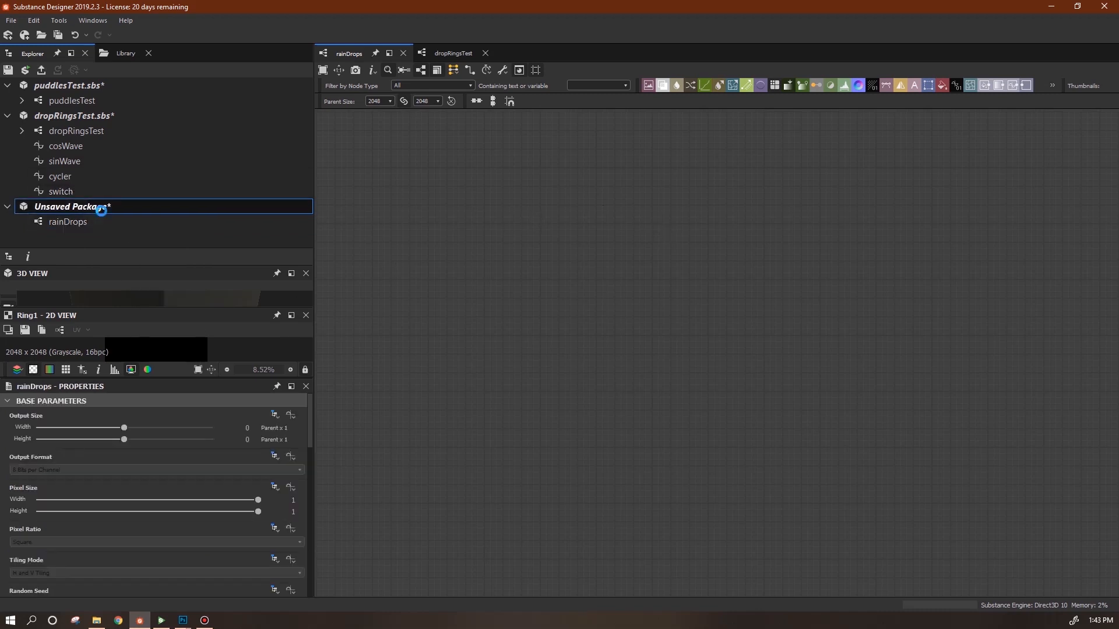
key(Return)
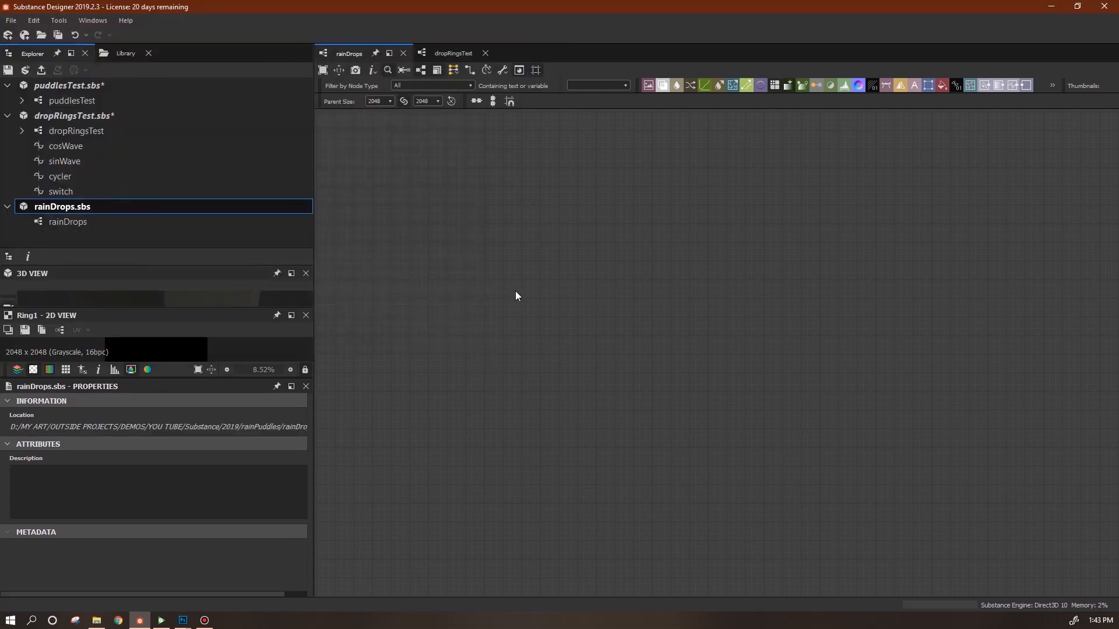
key(alt+Tab)
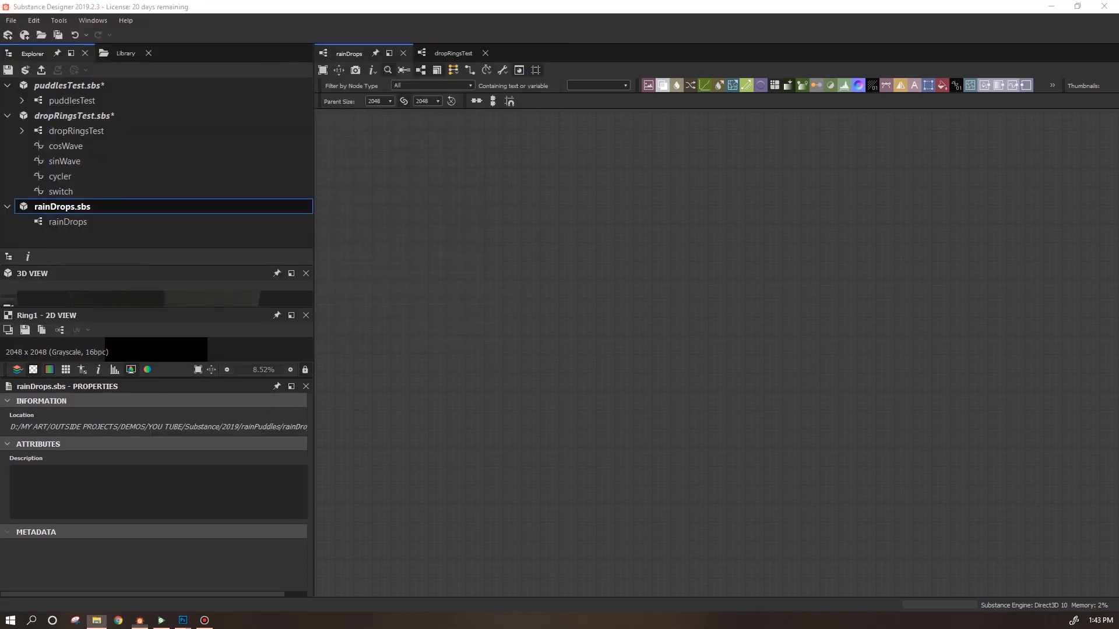
click(501, 399)
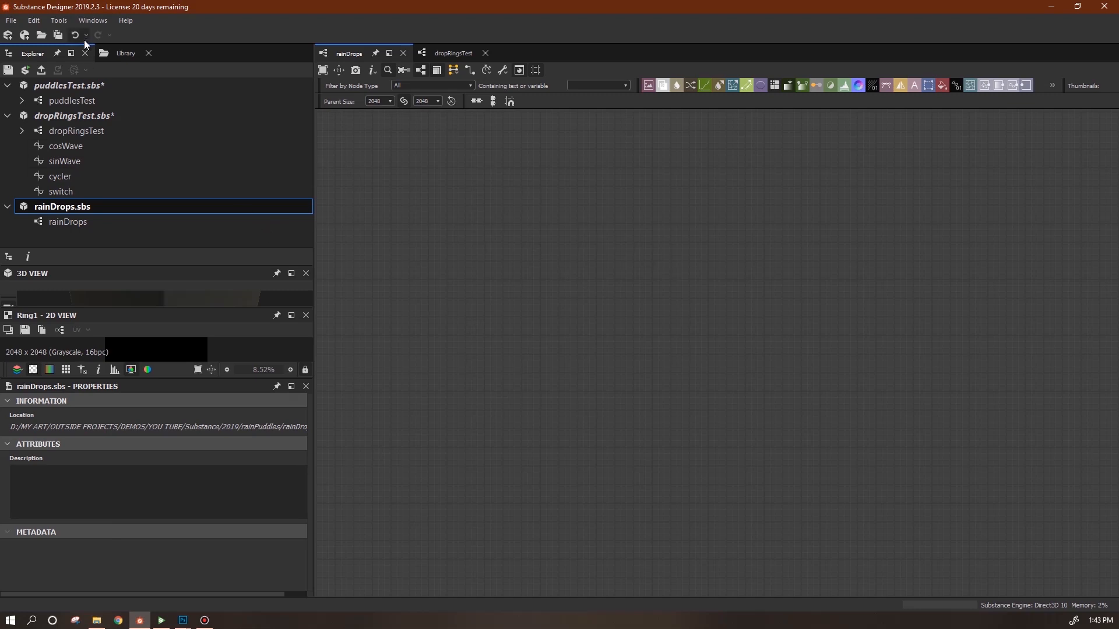
click(119, 53)
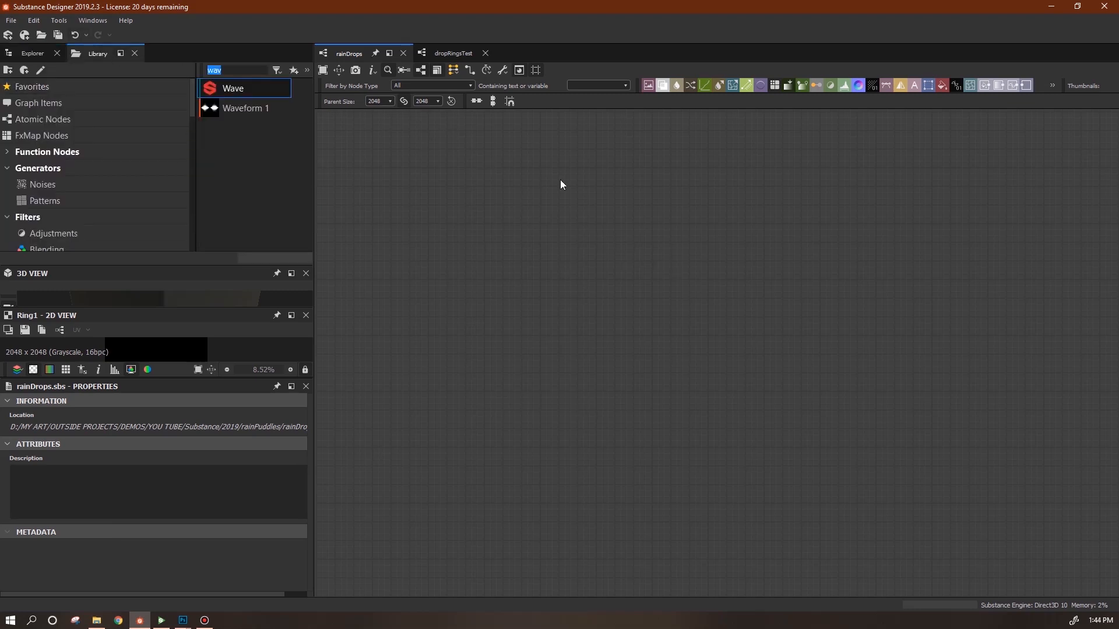
Add a Shape node and place a duplicate directly below it.
text(shape)
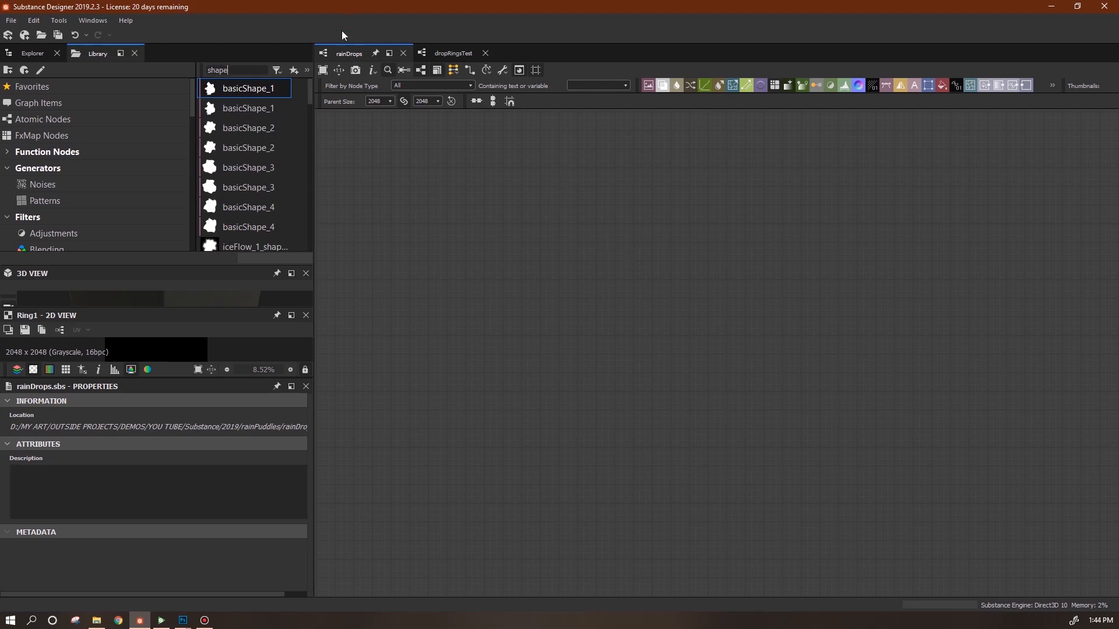
scroll(256, 174, down, 5)
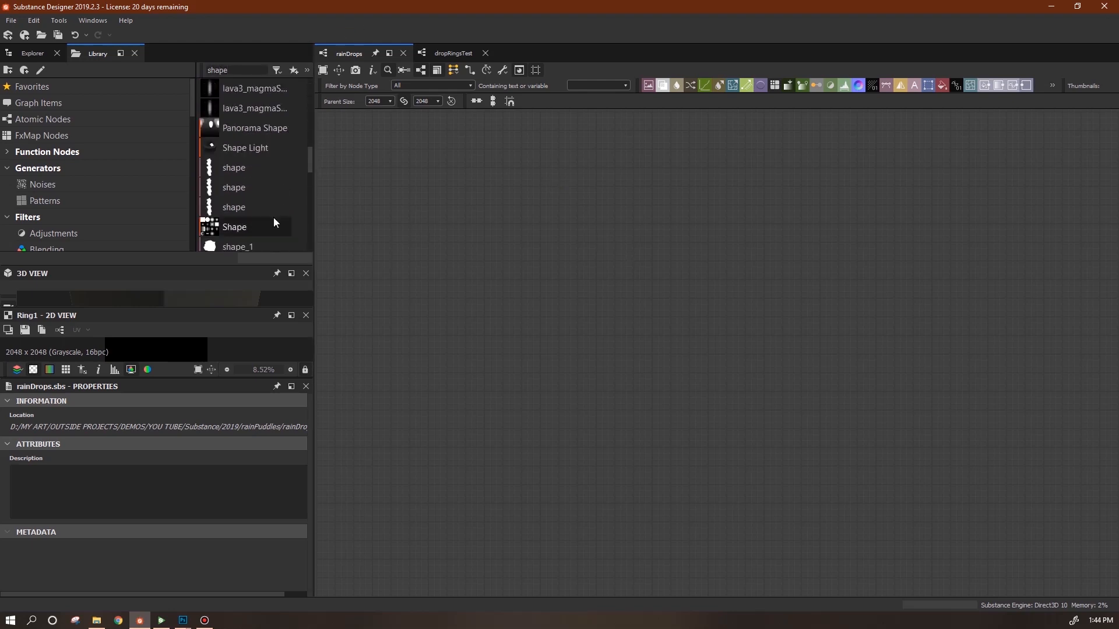
drag(275, 227, 439, 251)
key(ctrl+d)
drag(713, 366, 439, 363)
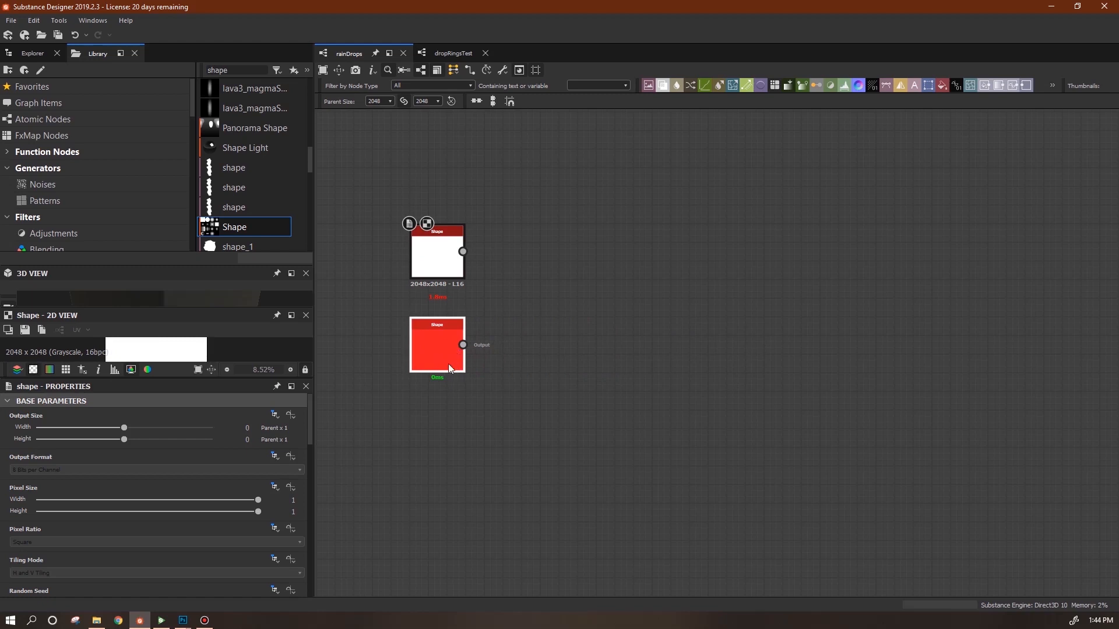
Set the upper Shape's pattern to Gaussian and the lower Shape's to Thorn.
click(430, 250)
drag(308, 429, 315, 533)
click(296, 541)
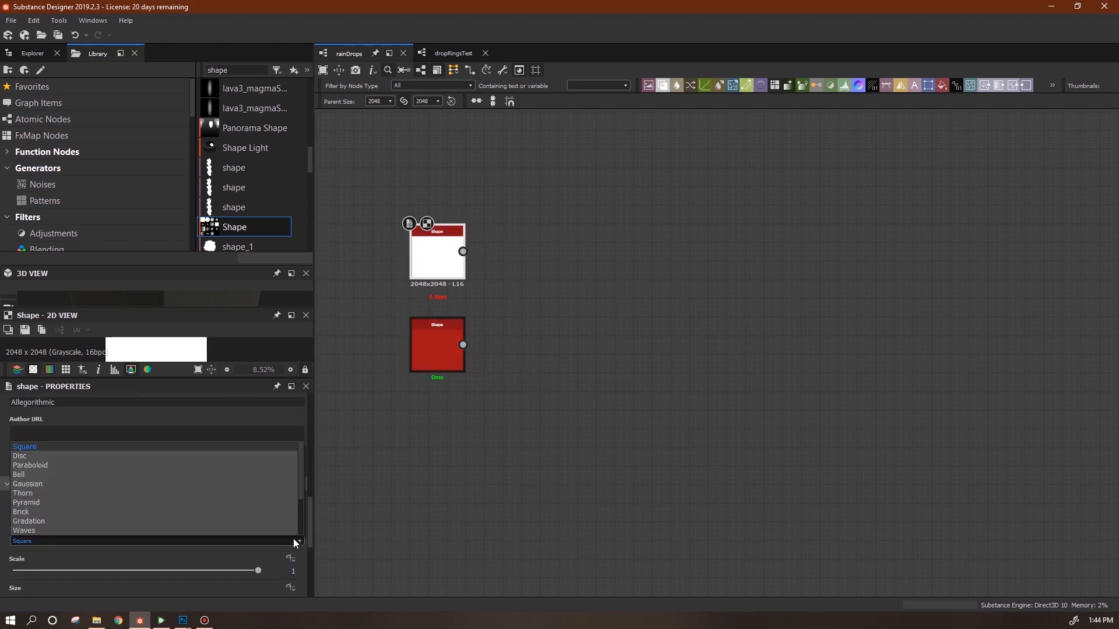
click(260, 462)
click(433, 352)
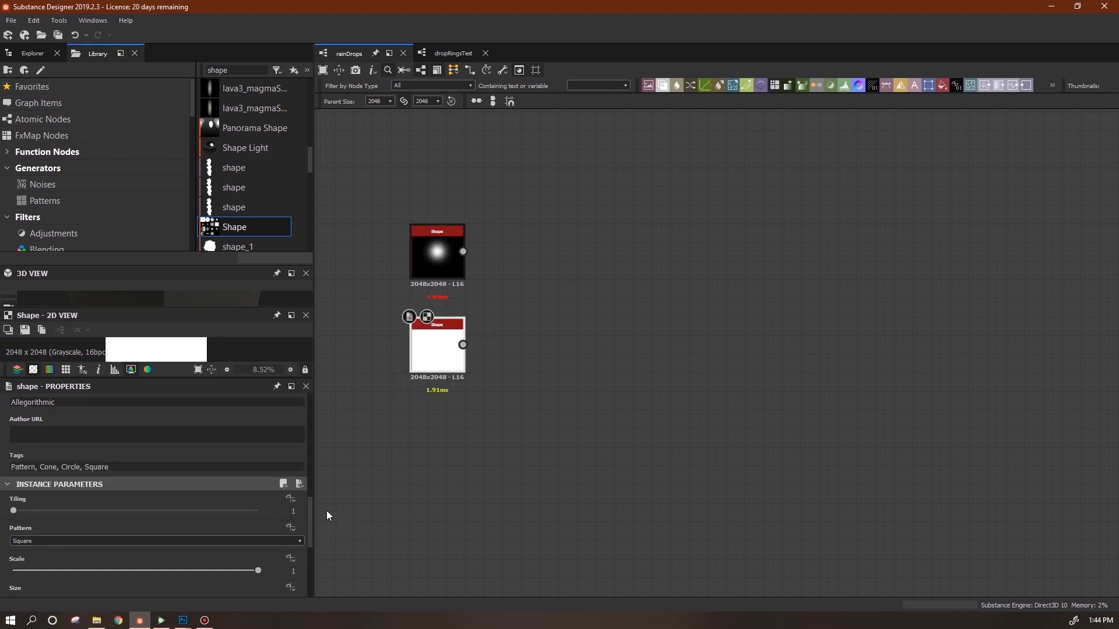
click(298, 540)
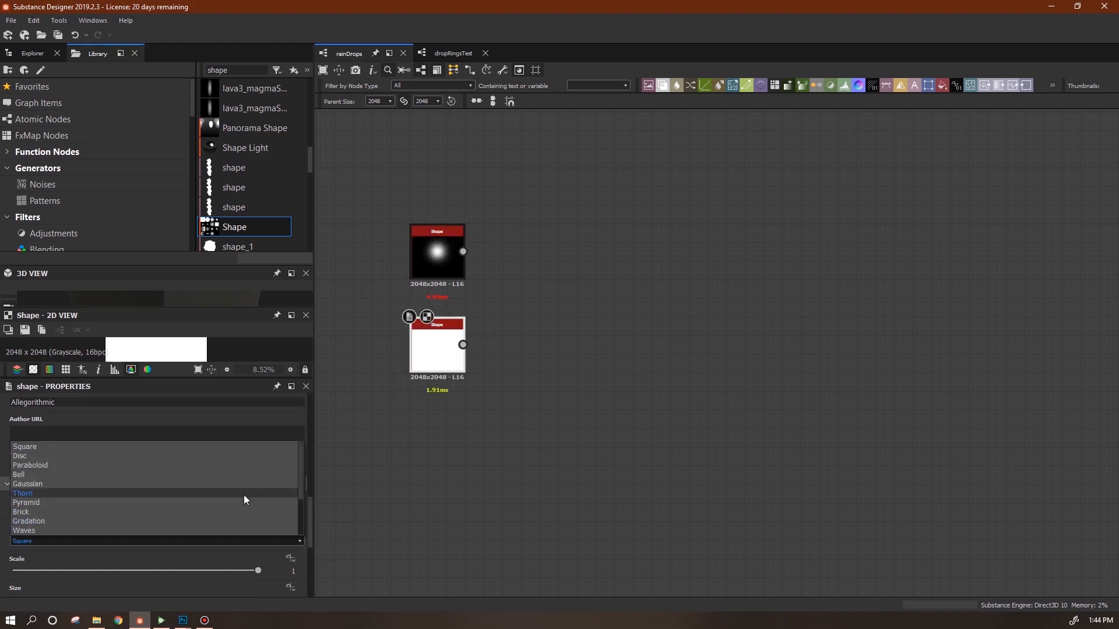
click(243, 495)
drag(439, 361, 440, 379)
click(432, 243)
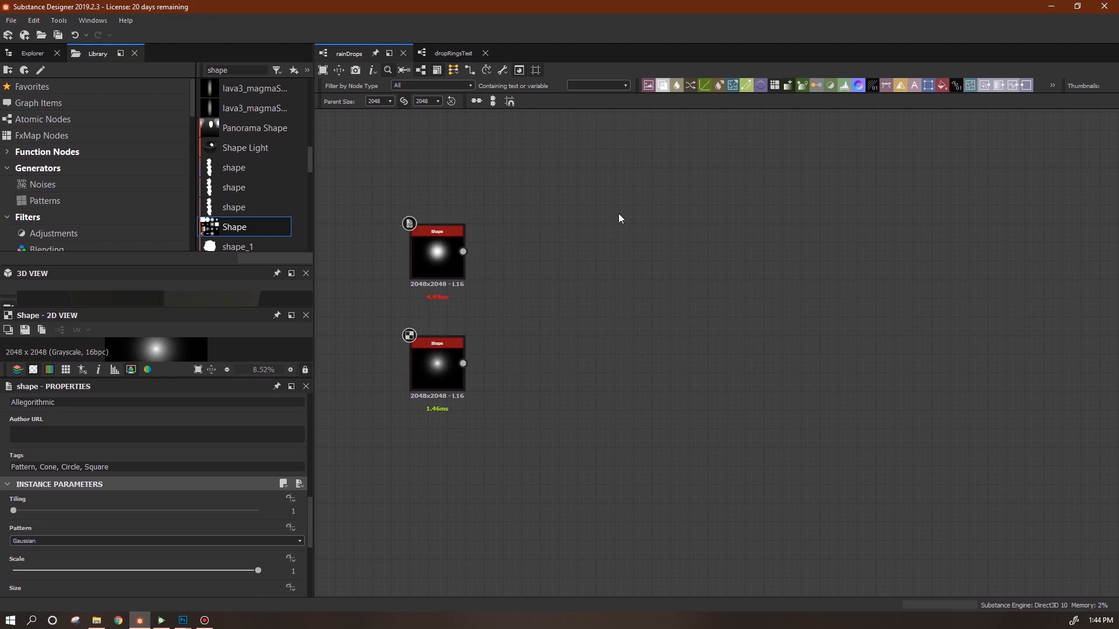
Add a Levels node after each Shape and connect them.
drag(844, 85, 568, 364)
drag(463, 251, 542, 251)
drag(463, 363, 542, 364)
Invert the lower Levels with Invert Grayscale and wire it into a new Blend node's opacity.
double_click(219, 71)
text(invert)
drag(228, 108, 703, 364)
drag(593, 363, 672, 363)
drag(803, 262, 804, 264)
drag(724, 363, 798, 303)
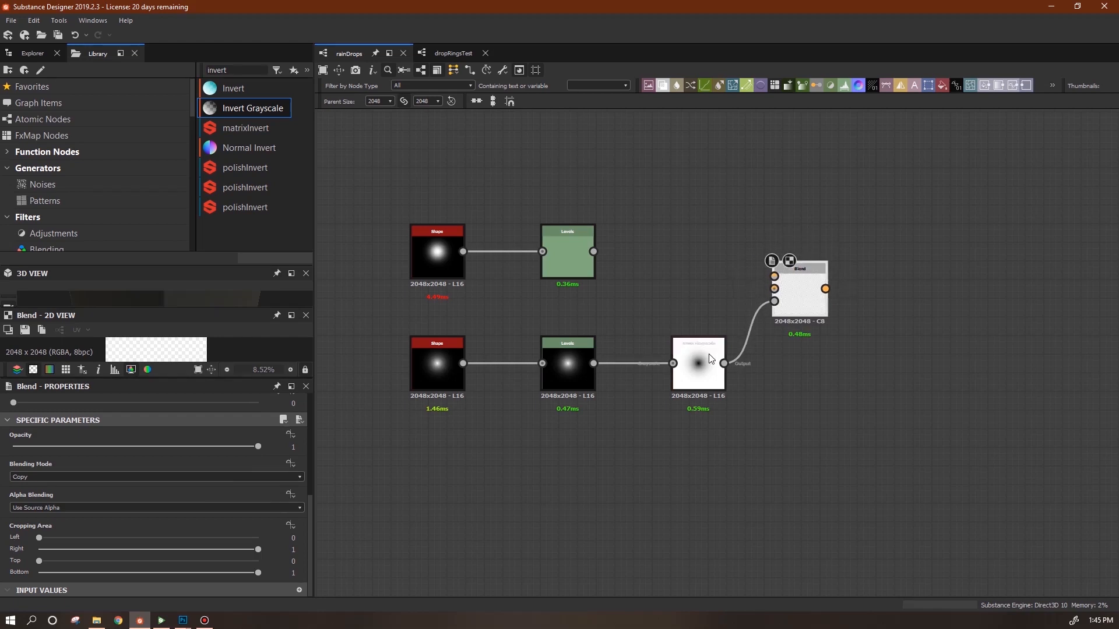
Connect the upper Levels to the Blend node's Foreground and enlarge the 2D preview.
drag(594, 251, 776, 286)
scroll(771, 288, up, 4)
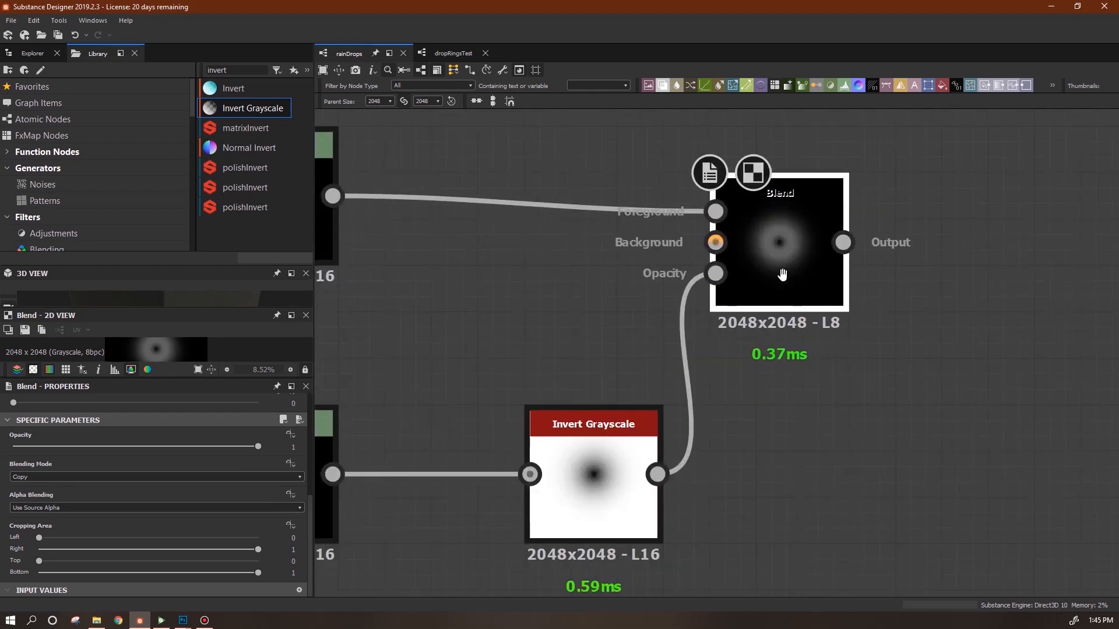
drag(252, 310, 252, 134)
drag(197, 377, 215, 525)
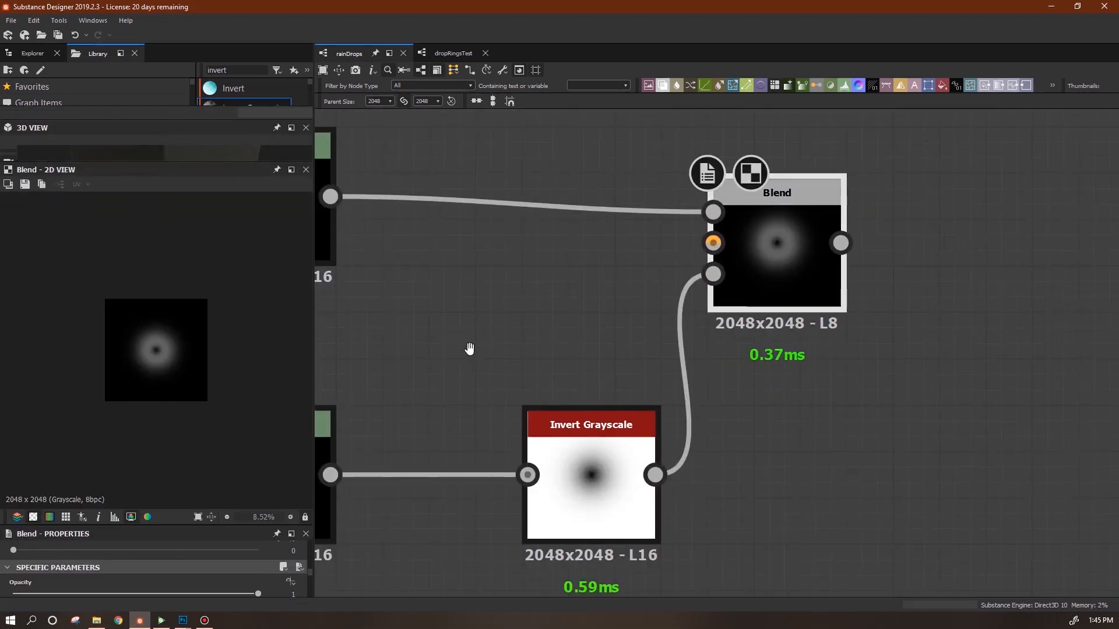
middle_drag(462, 350, 678, 343)
mouse_move(988, 252)
mouse_down()
mouse_move(968, 252)
mouse_move(991, 229)
mouse_up()
middle_drag(530, 299, 787, 347)
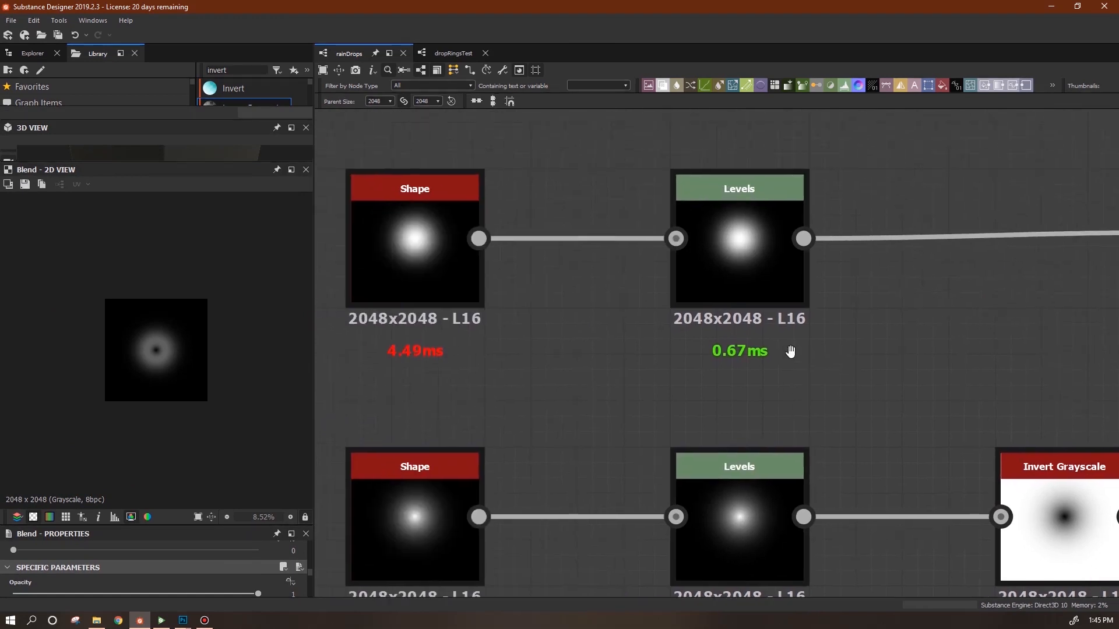
Tune the upper Levels black point and midtones, and lower its white point to brighten it.
click(739, 236)
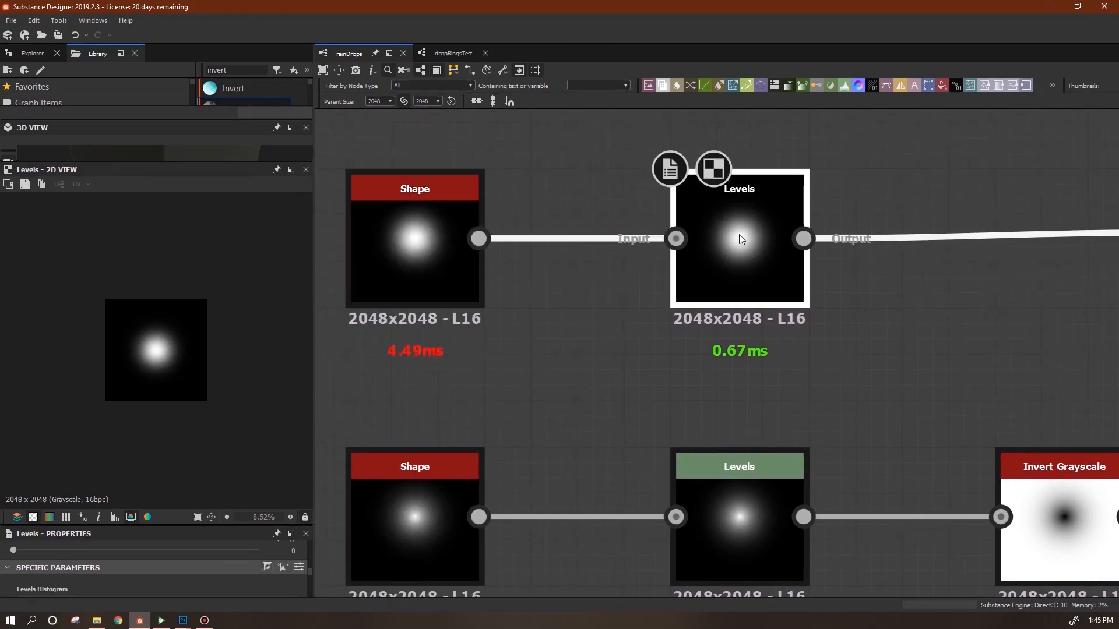
middle_drag(799, 335, 549, 309)
double_click(1002, 261)
click(476, 242)
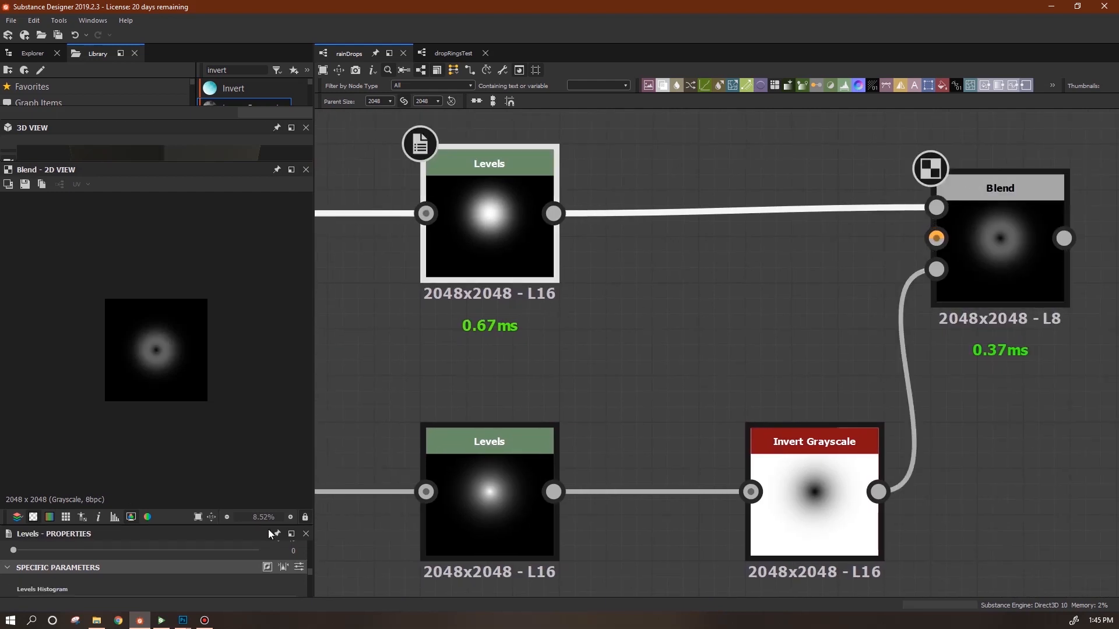
drag(315, 332, 454, 333)
drag(454, 534, 454, 548)
mouse_move(22, 482)
mouse_down()
mouse_move(92, 491)
mouse_move(9, 500)
mouse_up()
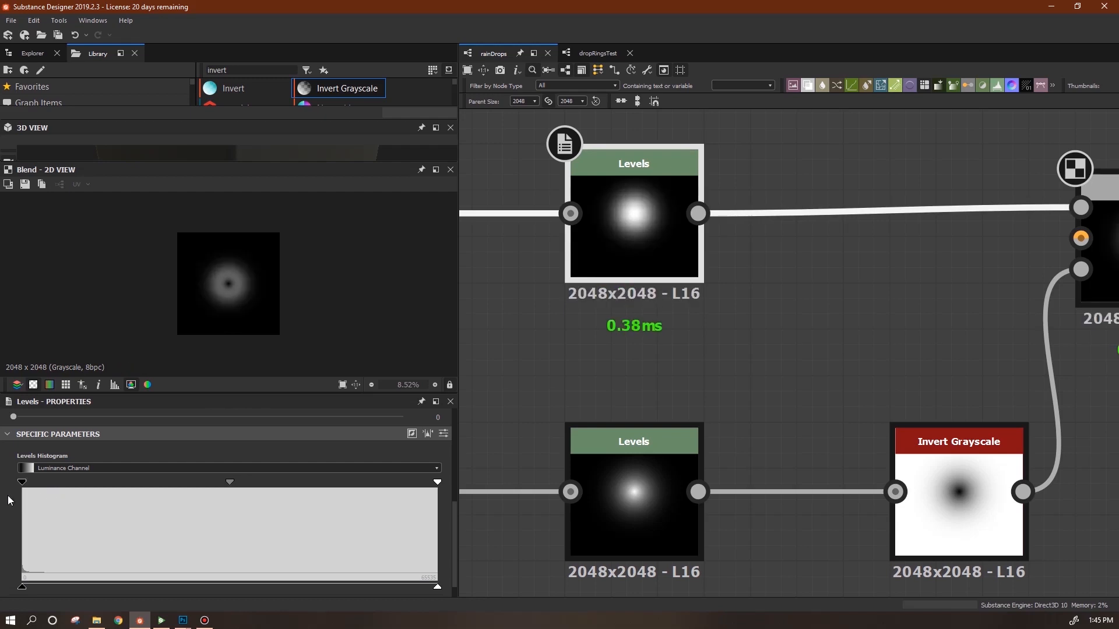
drag(230, 482, 225, 489)
drag(436, 481, 294, 516)
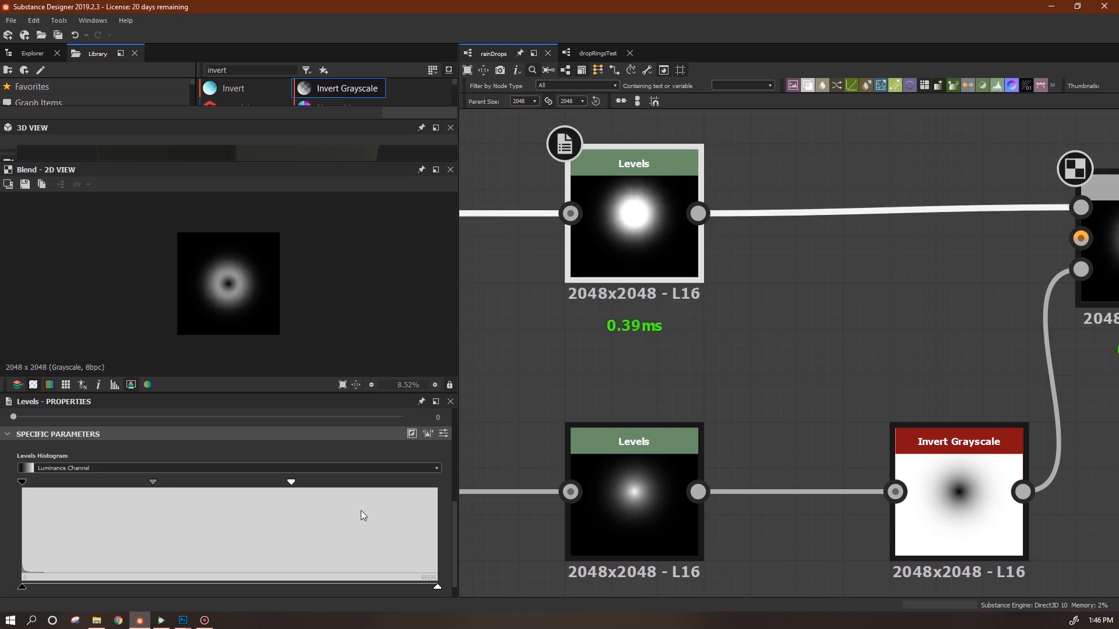
Brighten the lower Levels by lowering its white point and raising its black point.
click(661, 531)
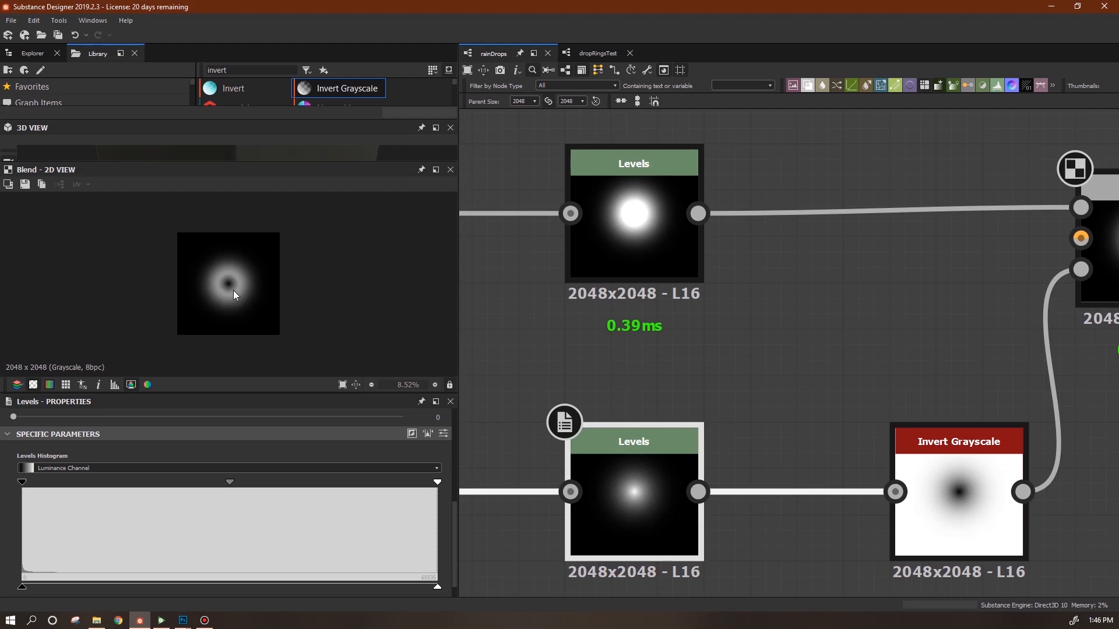
drag(437, 482, 296, 498)
mouse_move(157, 482)
mouse_down()
mouse_move(142, 484)
mouse_move(179, 487)
mouse_up()
drag(293, 482, 239, 491)
drag(22, 482, 82, 492)
drag(240, 482, 51, 487)
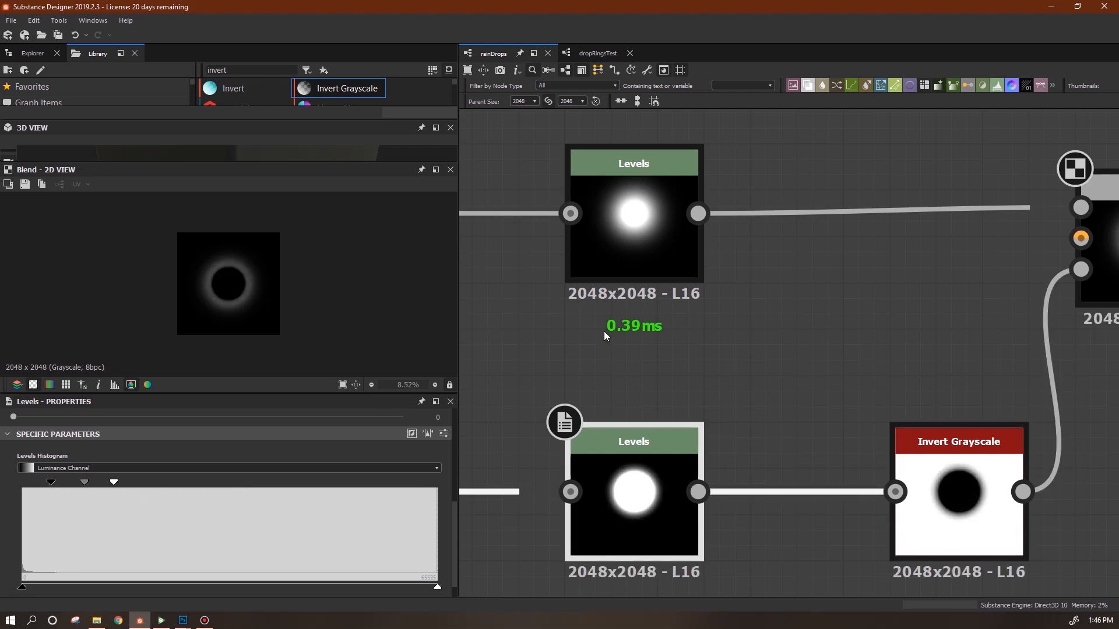
Shift the Levels, Invert Grayscale and Blend nodes left so both branches line up neatly.
scroll(604, 331, down, 2)
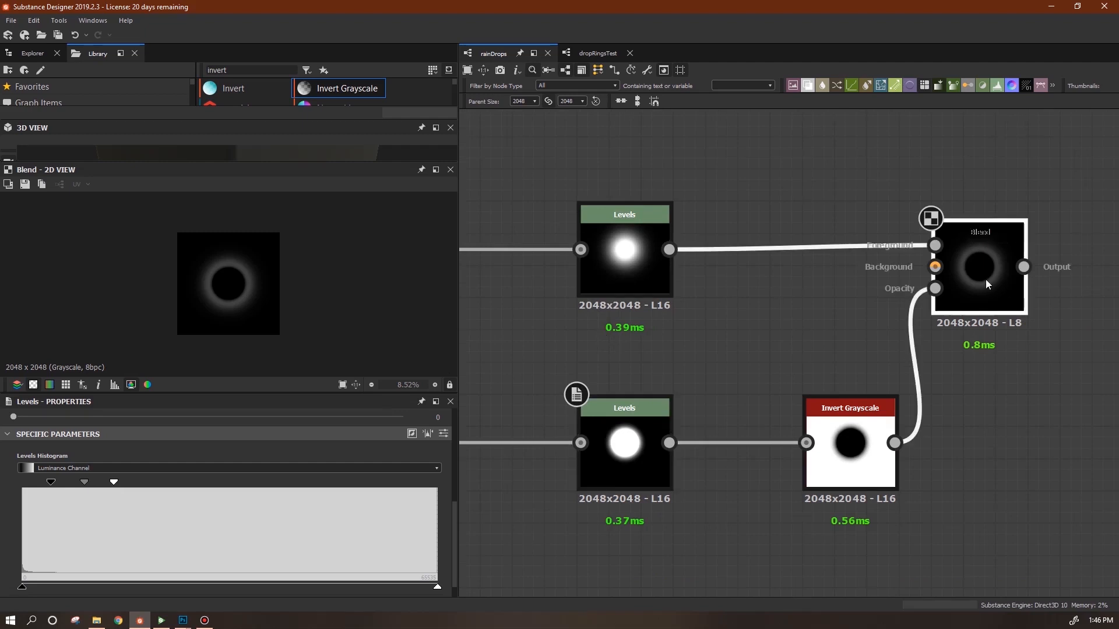
scroll(990, 428, down, 1)
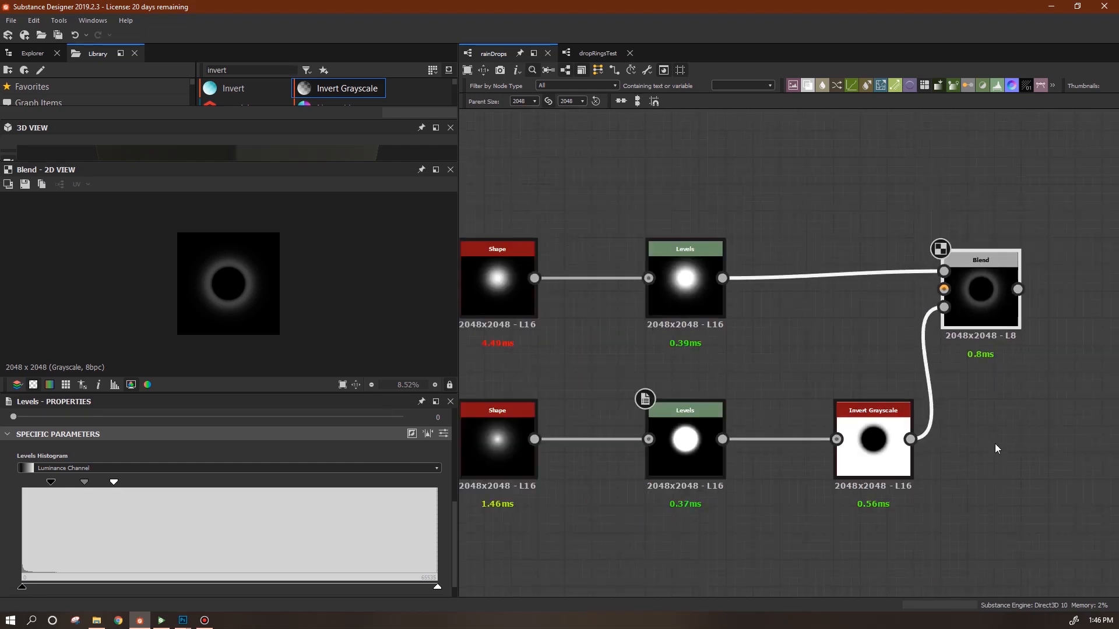
scroll(995, 443, down, 4)
middle_drag(980, 502, 880, 514)
drag(740, 362, 709, 363)
drag(729, 440, 695, 441)
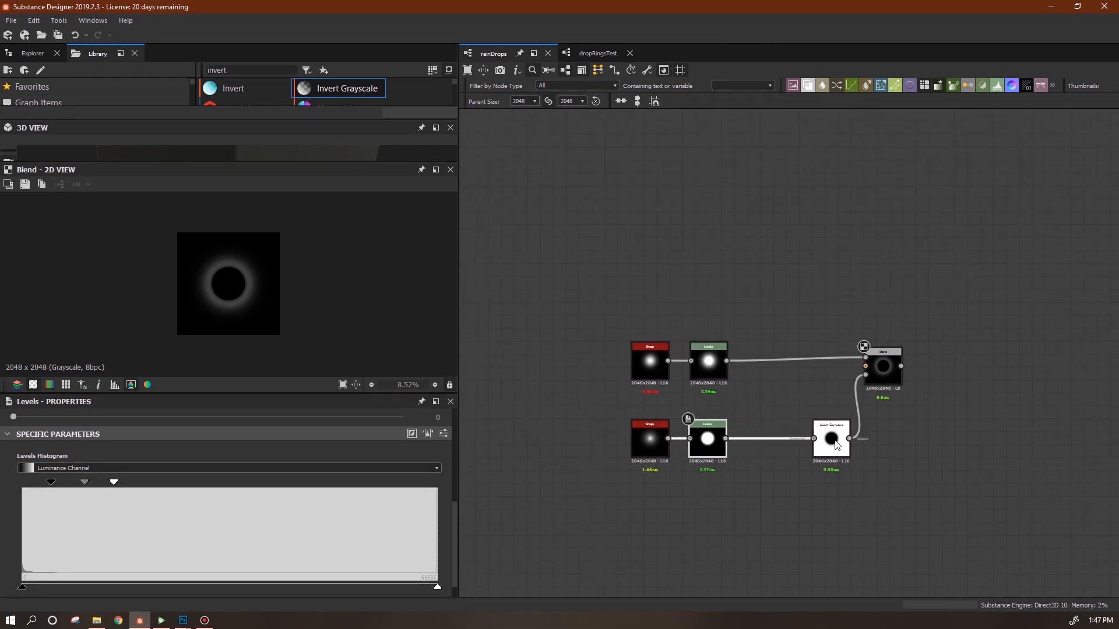
drag(837, 446, 785, 445)
drag(881, 372, 841, 364)
middle_drag(950, 433, 846, 446)
Add a grayscale FX-Map node fed by the Blend output and inspect its inner Quadrant node.
drag(889, 205, 890, 204)
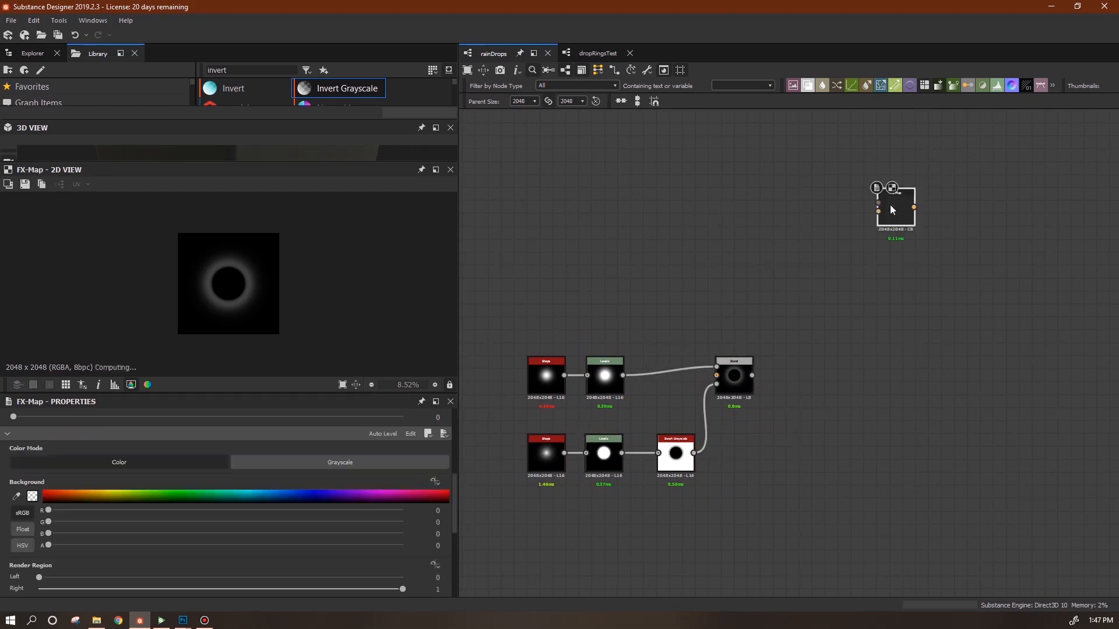
click(365, 462)
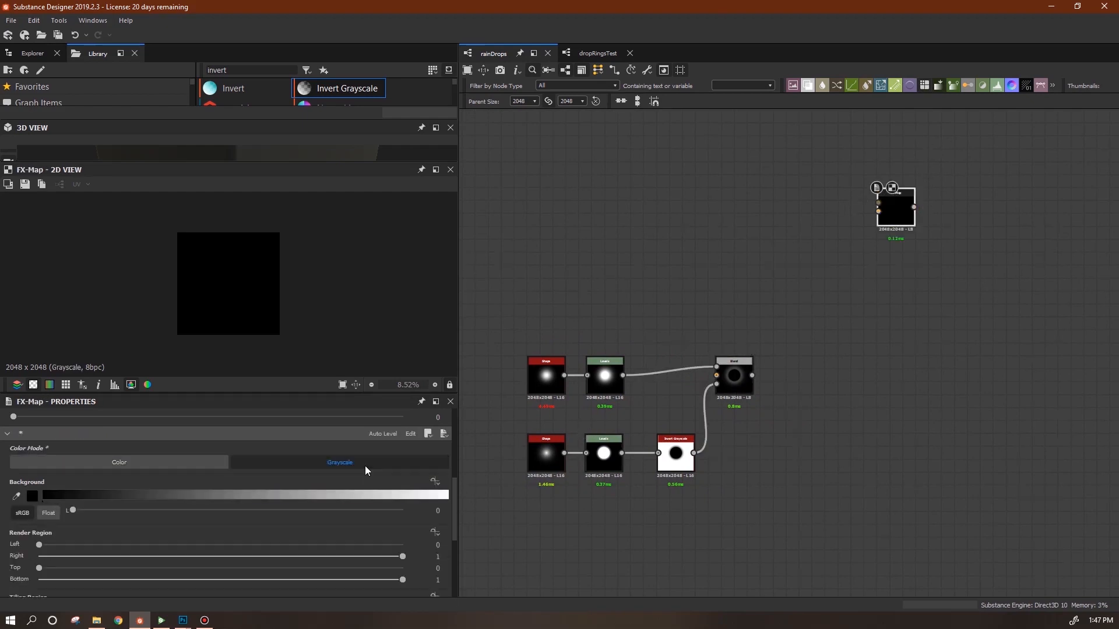
drag(751, 375, 882, 227)
right_click(875, 226)
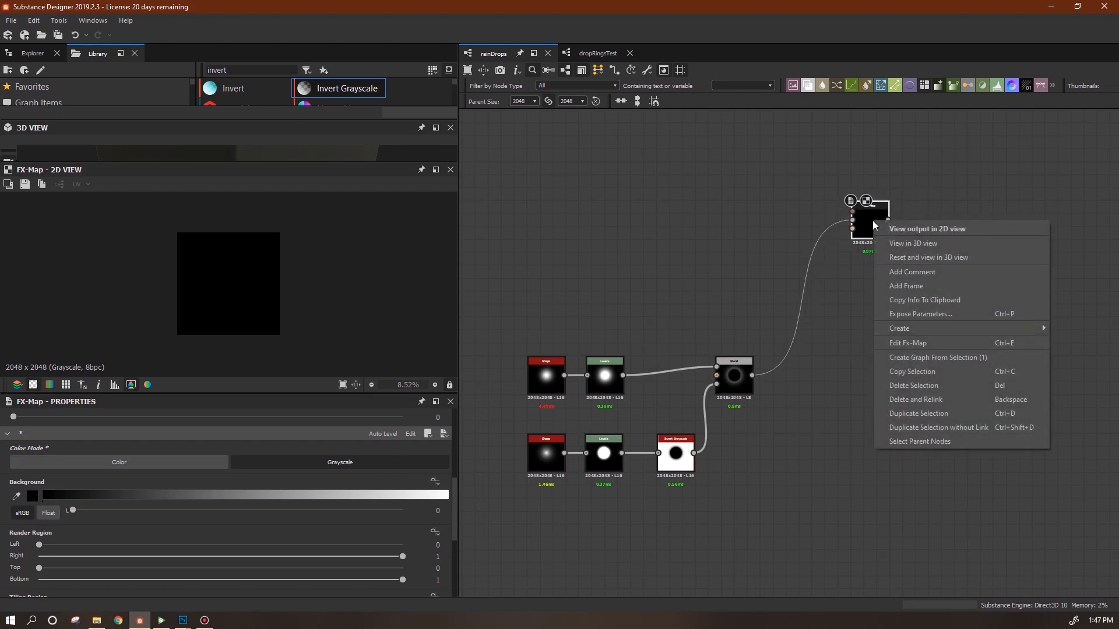
click(926, 343)
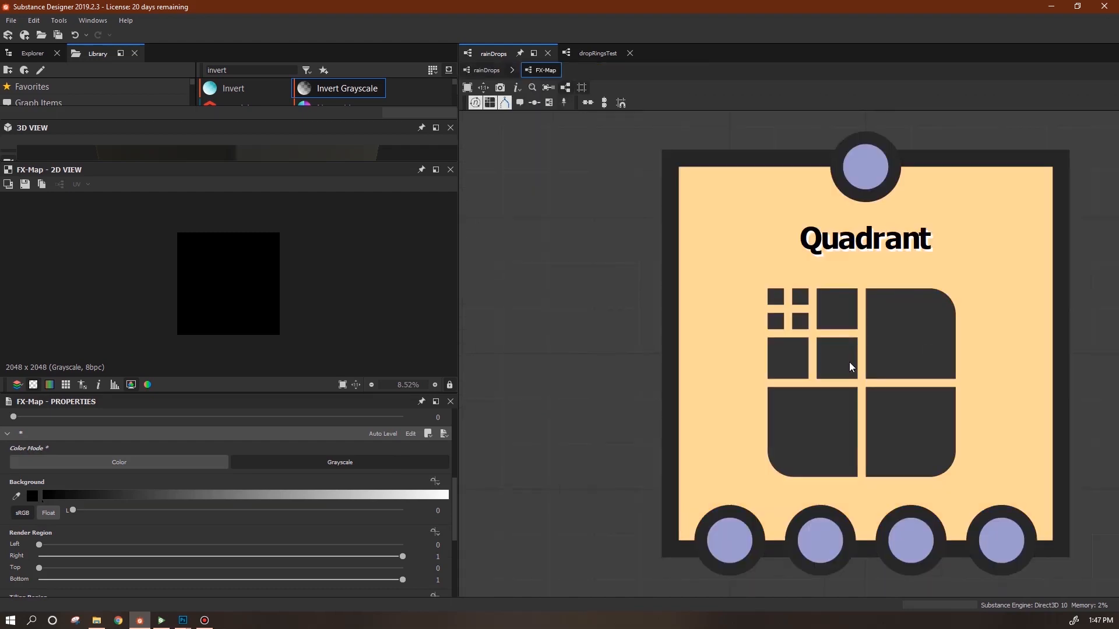
click(848, 362)
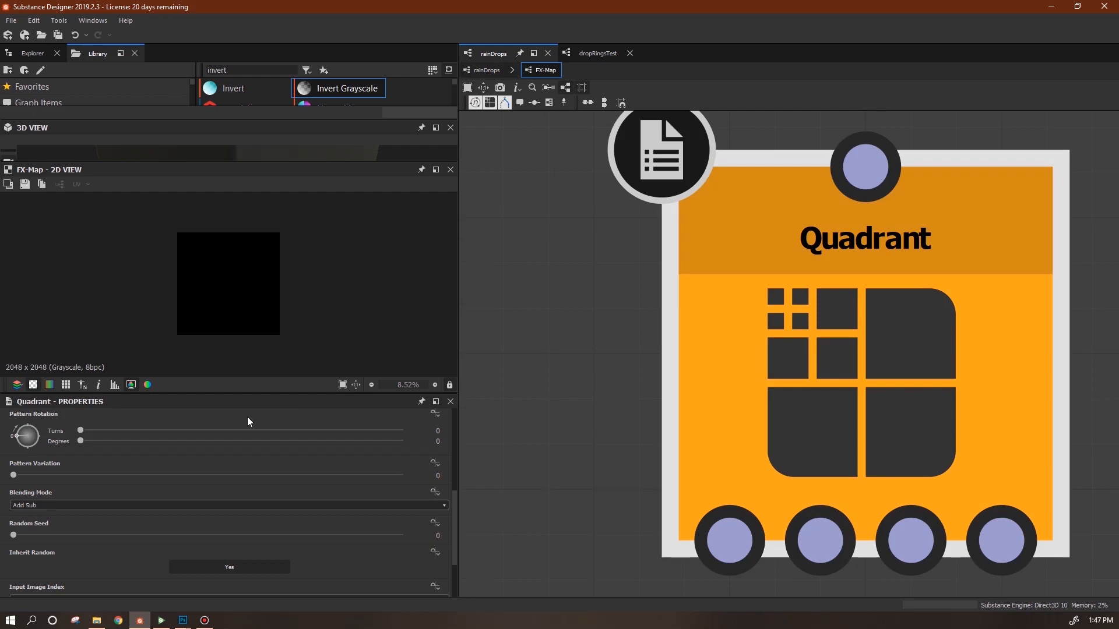
drag(791, 374, 793, 373)
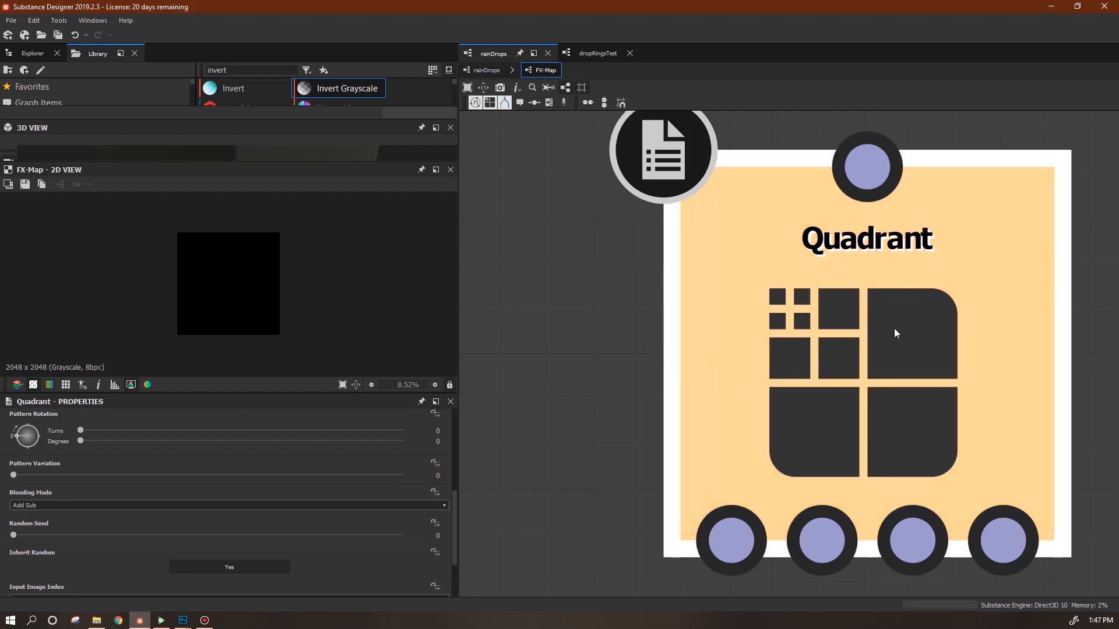
scroll(886, 337, down, 5)
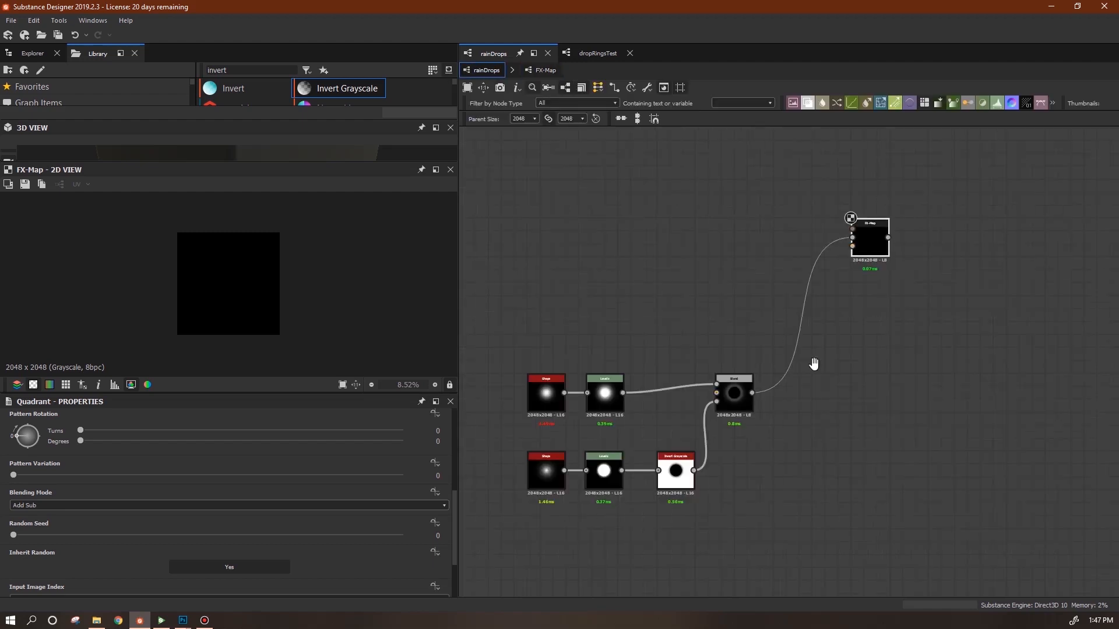
Set the upper Shape's tiling mode inheritance to Absolute with No Tiling.
middle_drag(814, 367, 911, 324)
double_click(642, 357)
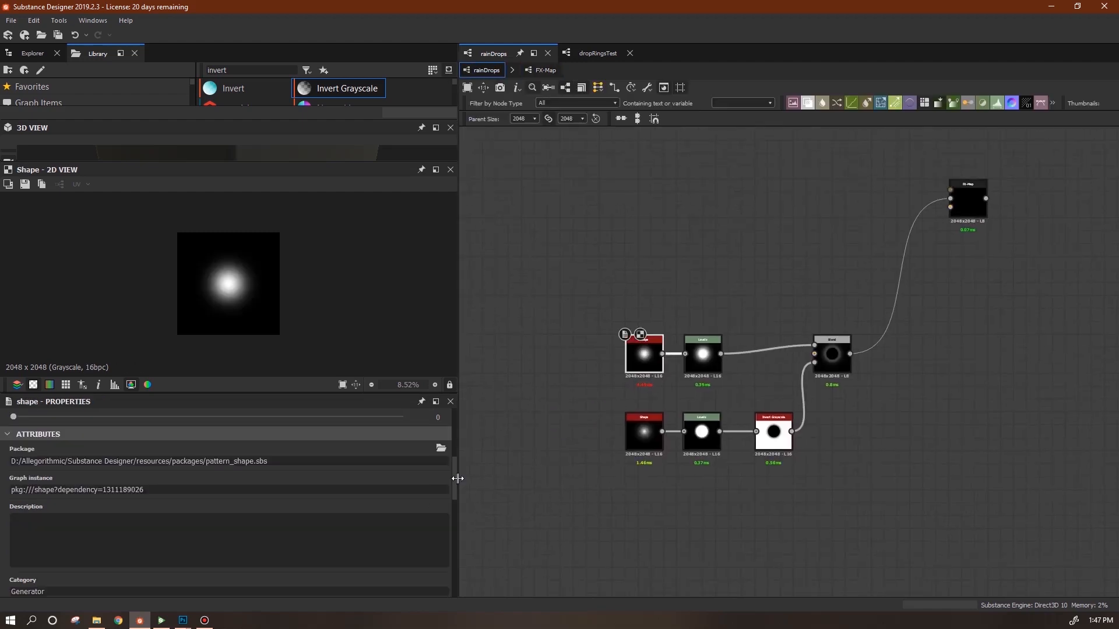
scroll(458, 478, down, 6)
scroll(464, 547, down, 3)
scroll(469, 493, up, 10)
scroll(466, 466, down, 5)
click(419, 550)
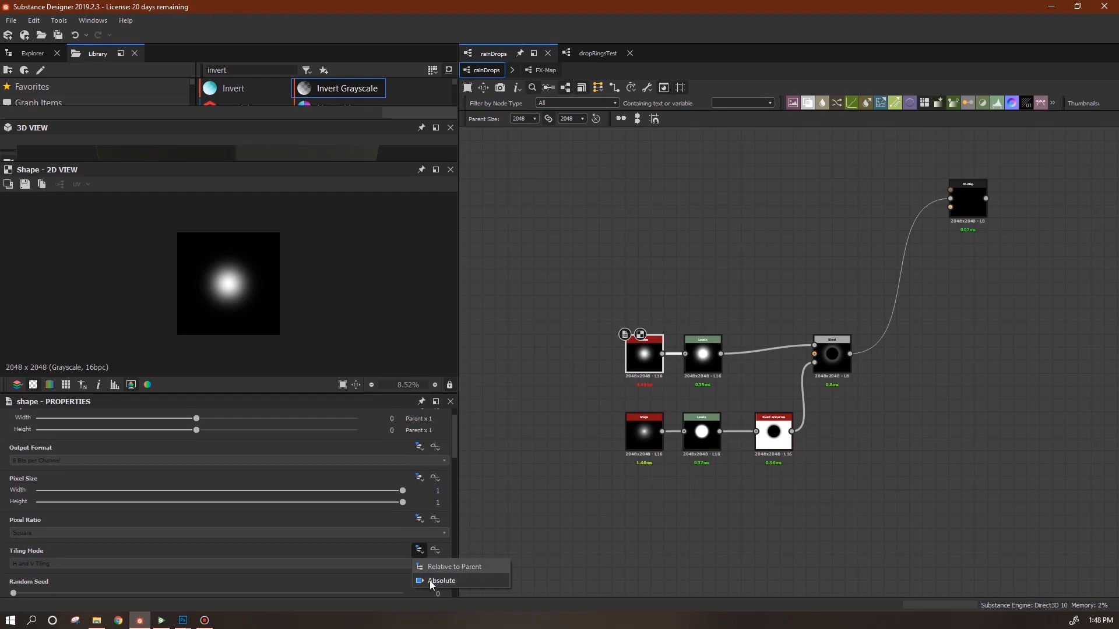
click(431, 581)
click(444, 564)
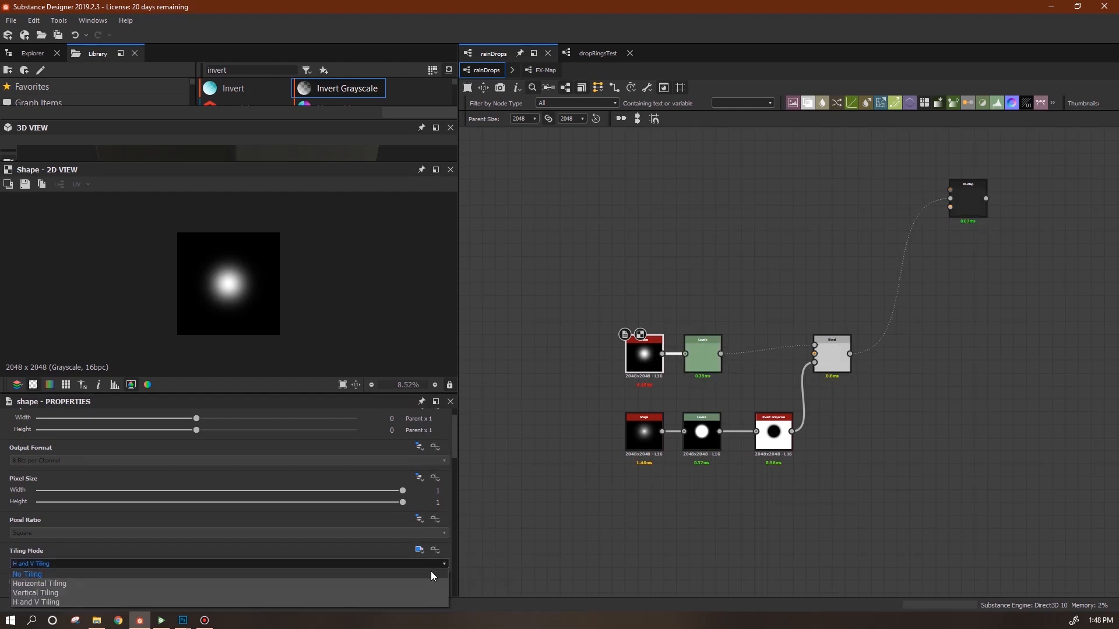
click(463, 559)
click(406, 564)
click(404, 568)
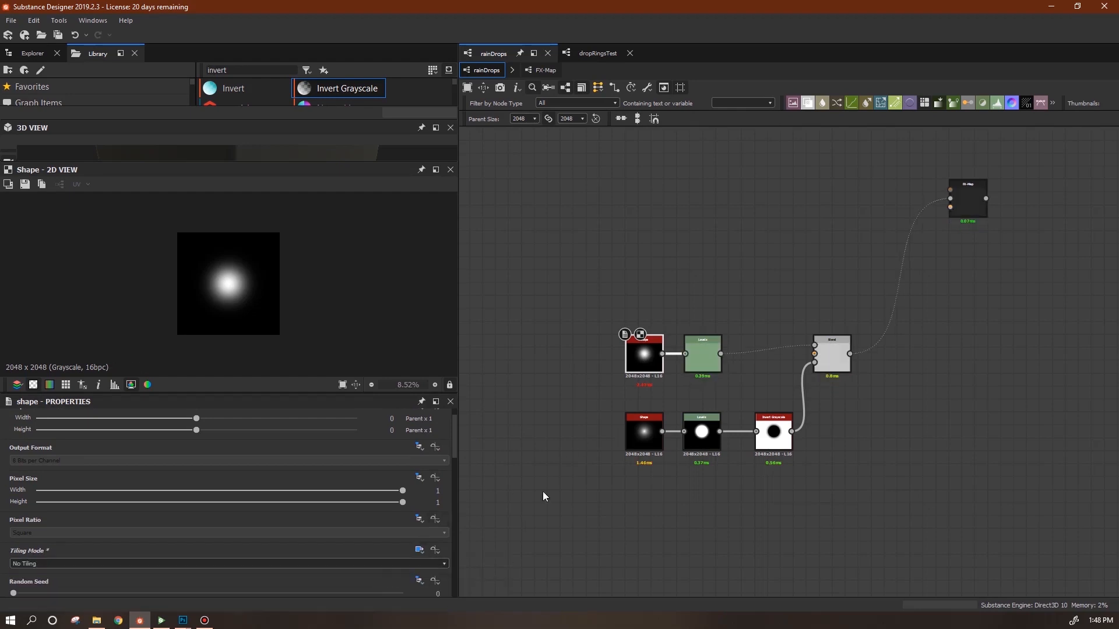
Give the lower Shape the same Absolute, No Tiling setting.
click(644, 432)
click(418, 550)
click(431, 580)
click(444, 564)
click(434, 571)
Preview the FX-Map, move it down-left, and step inside its graph.
click(952, 146)
double_click(966, 199)
drag(966, 199, 953, 224)
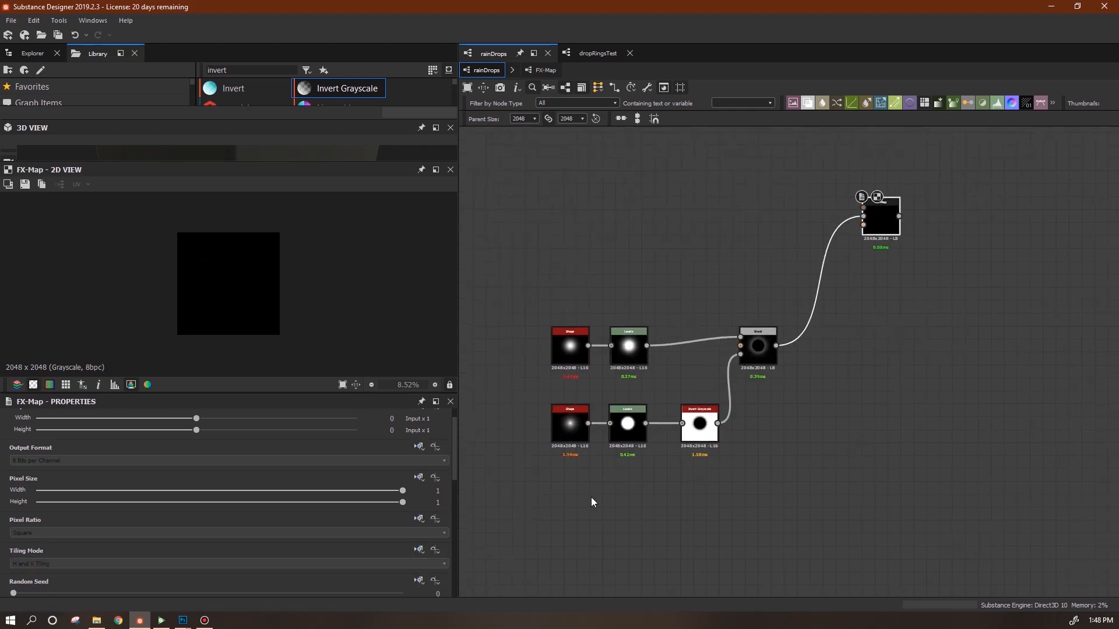
click(541, 70)
drag(456, 464, 454, 451)
Switch the Quadrant node's pattern from No Pattern to Input Image and recentre it.
click(890, 331)
click(442, 514)
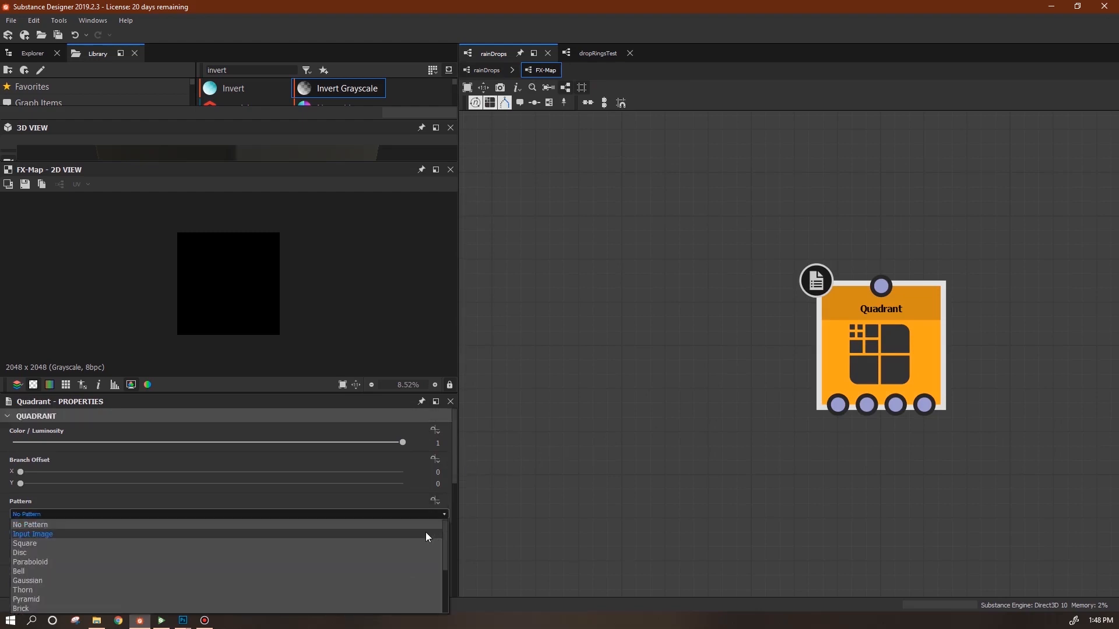
click(426, 534)
drag(889, 354, 867, 334)
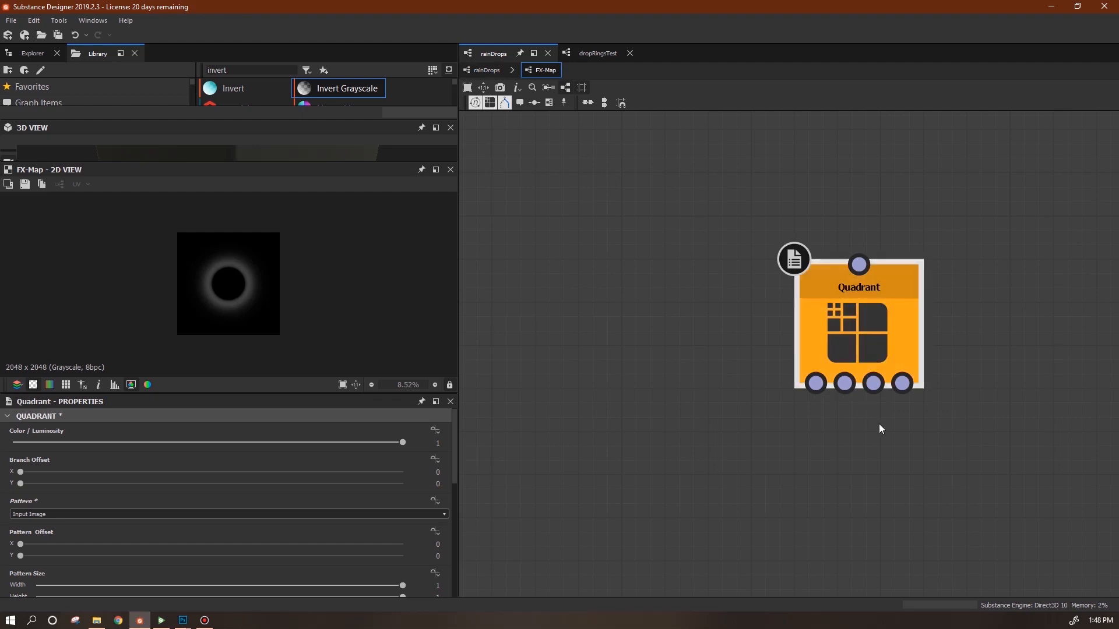
scroll(878, 413, down, 3)
middle_drag(896, 452, 814, 330)
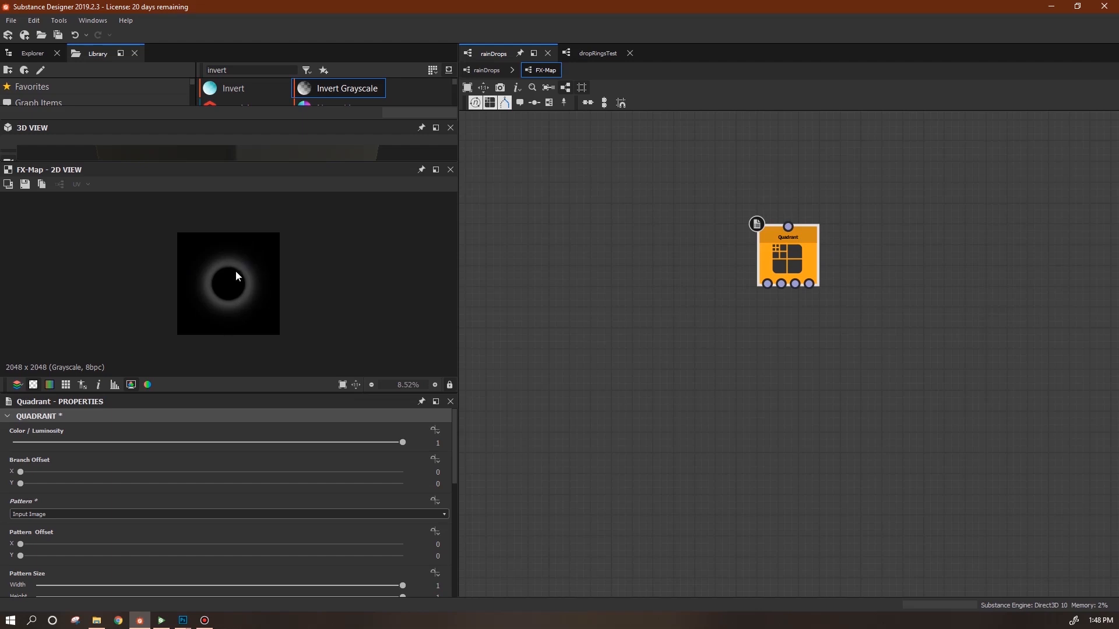
drag(782, 252, 761, 323)
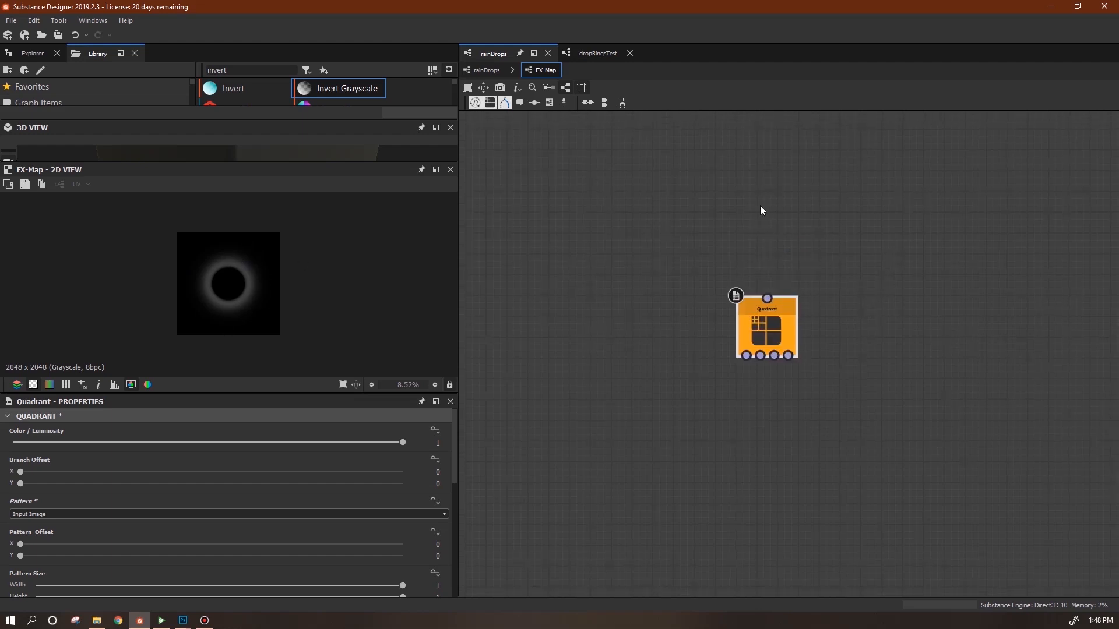
right_click(766, 201)
mouse_move(882, 206)
click(975, 236)
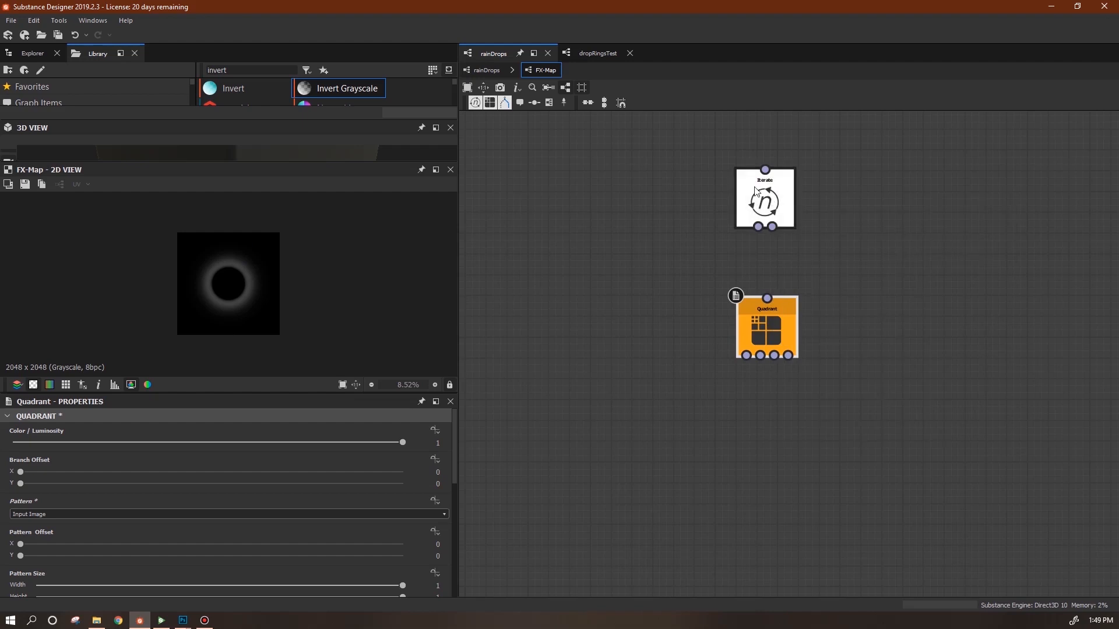
drag(771, 226, 765, 300)
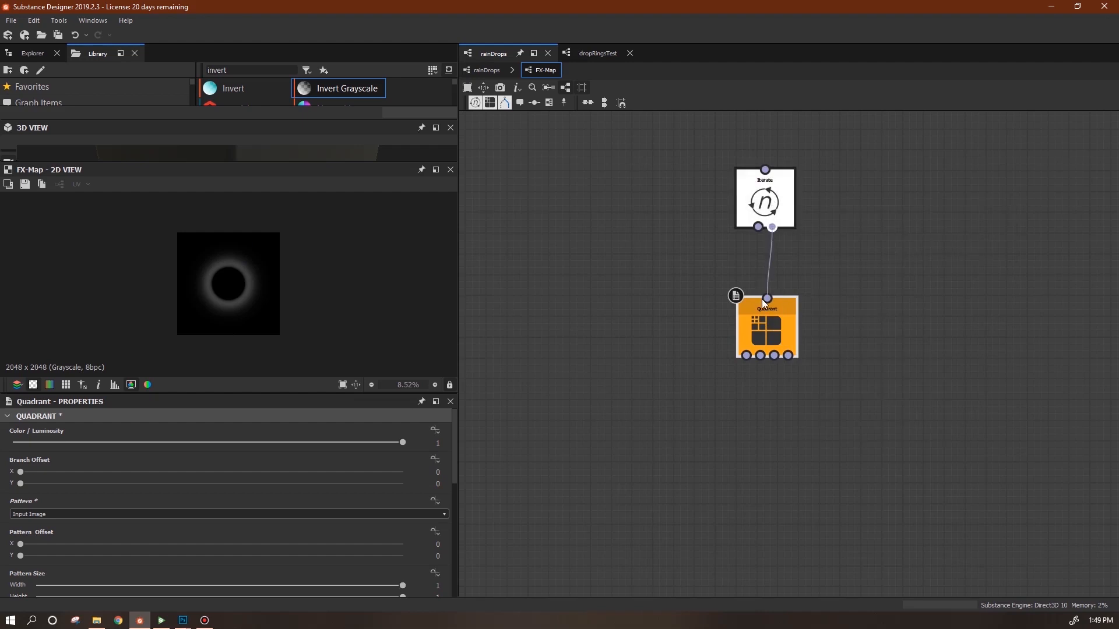
right_click(766, 193)
click(821, 256)
drag(781, 212, 781, 244)
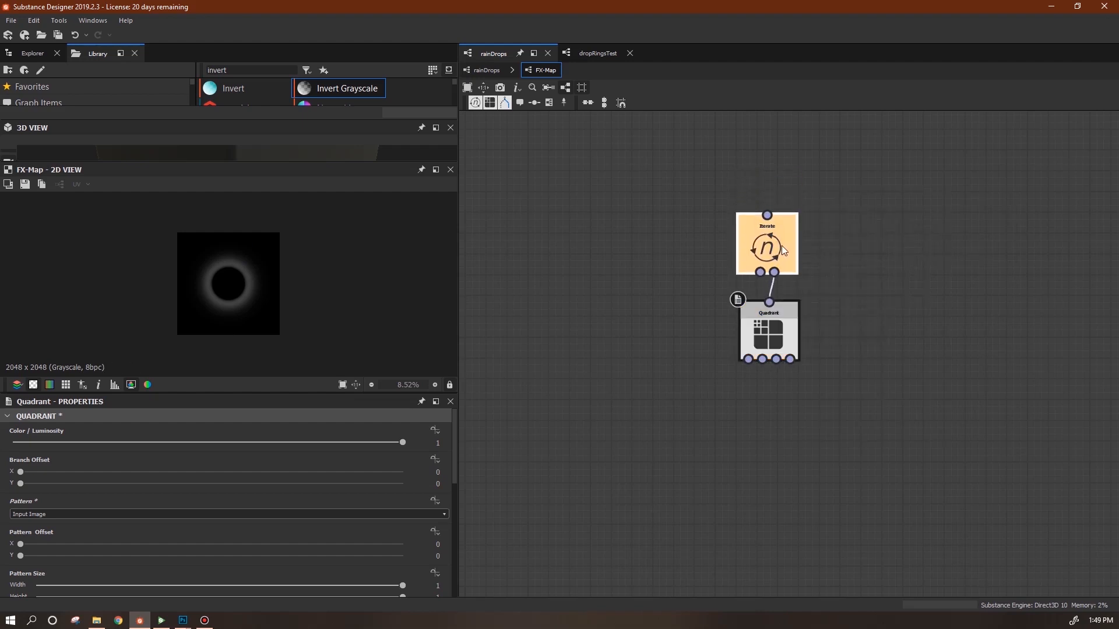
middle_drag(891, 324, 935, 310)
drag(913, 174, 740, 270)
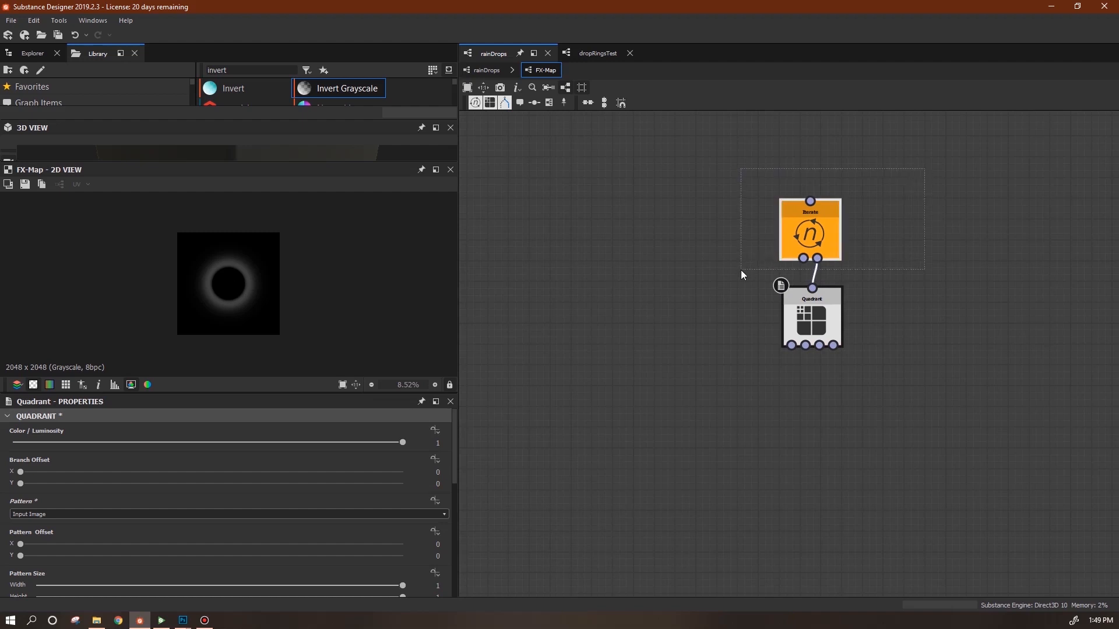
key(Delete)
drag(822, 314, 813, 292)
right_click(818, 280)
click(850, 330)
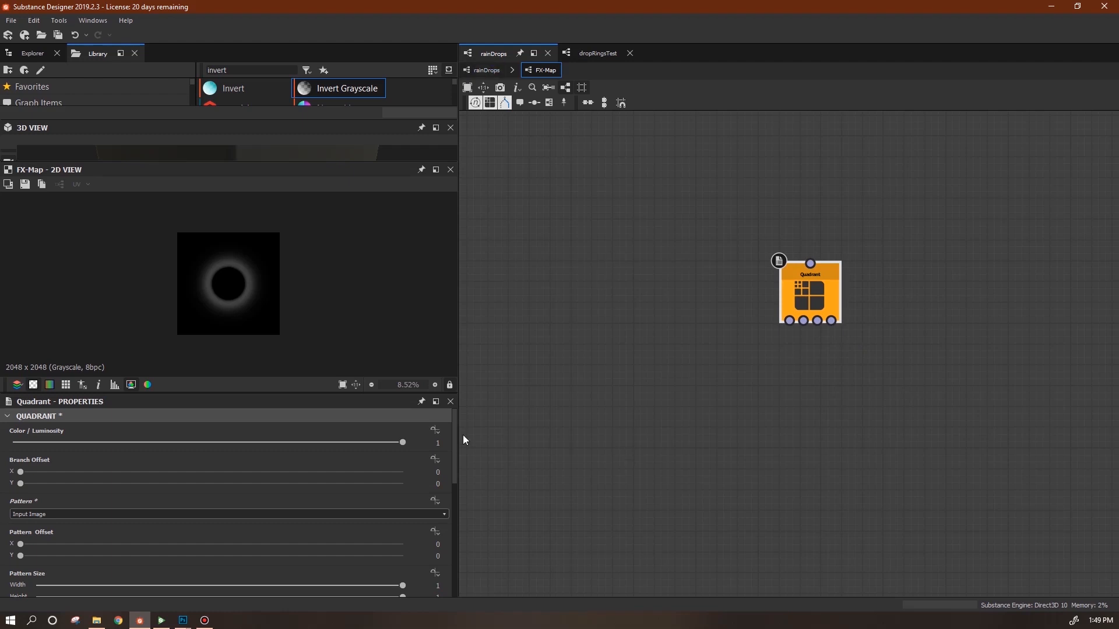
click(435, 429)
Create a function graph on the Quadrant's Color / Luminosity and bring up the Photoshop sine sketch.
click(466, 473)
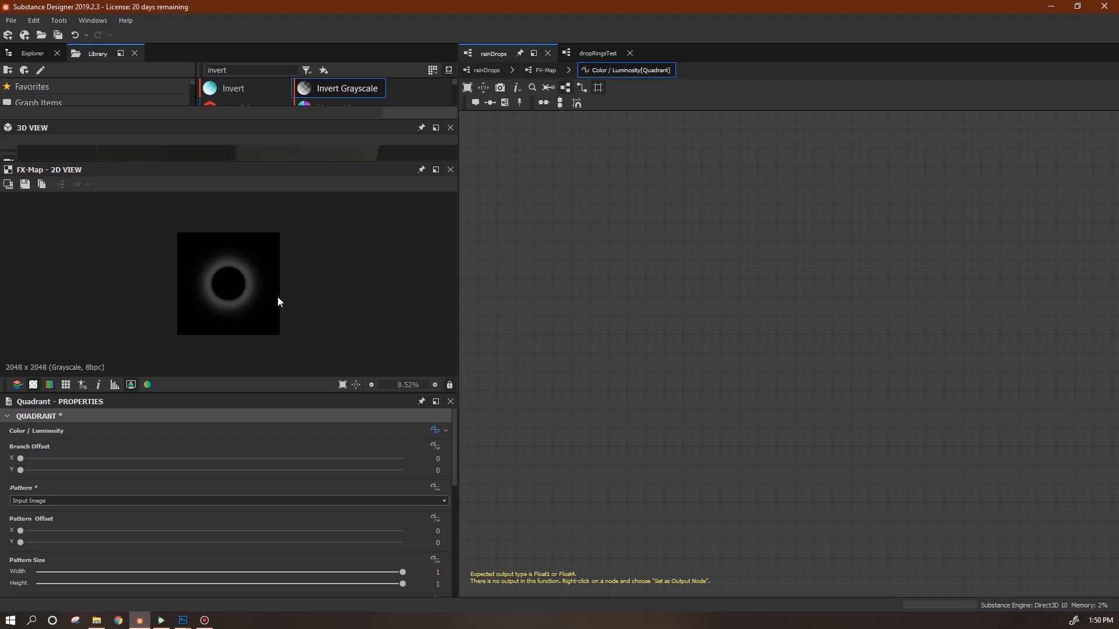
key(alt+Tab)
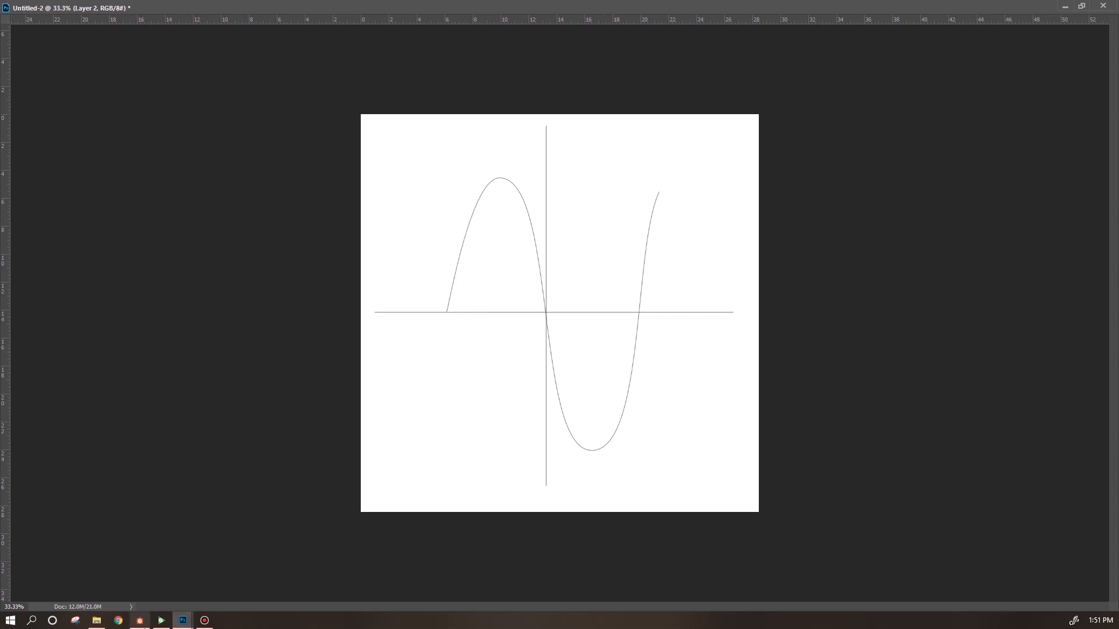
Back in Designer, add a Wave node to the Luminosity function graph.
click(141, 624)
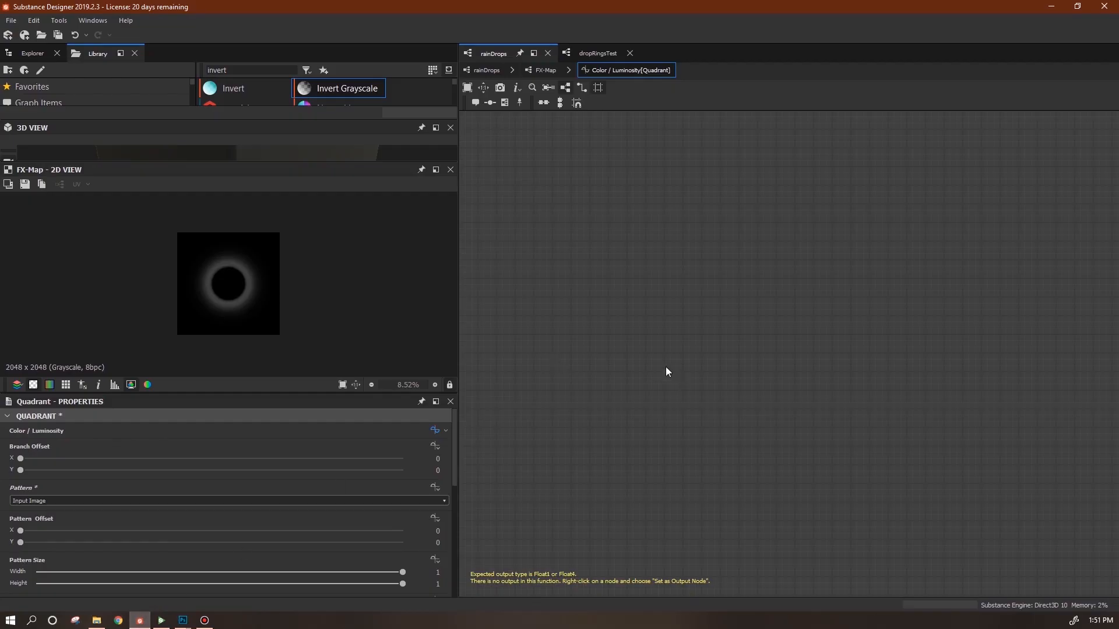
double_click(217, 70)
text(wav)
drag(245, 88, 699, 280)
Add a Float constant of 1 and wire it into the Wave's Amplitude and Frequency.
right_click(582, 197)
mouse_move(758, 200)
mouse_move(792, 200)
click(847, 216)
click(442, 427)
text(1)
key(Return)
drag(606, 195, 686, 275)
drag(606, 194, 685, 288)
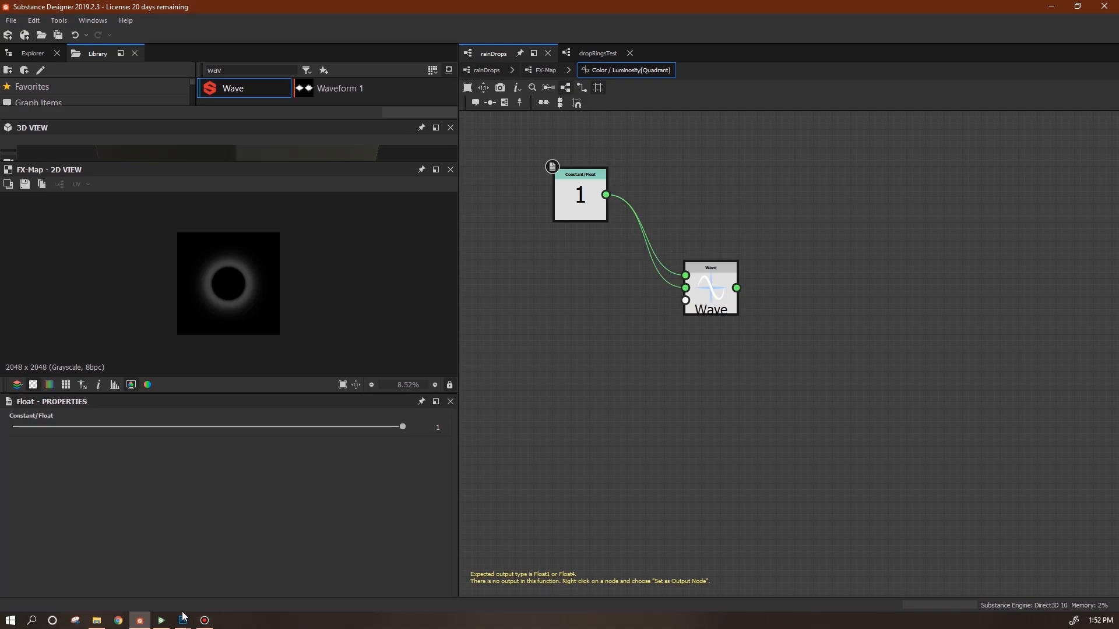
In Photoshop, merge the sine-curve layer into Layer 1 and narrow the curve horizontally.
mouse_move(184, 619)
click(242, 580)
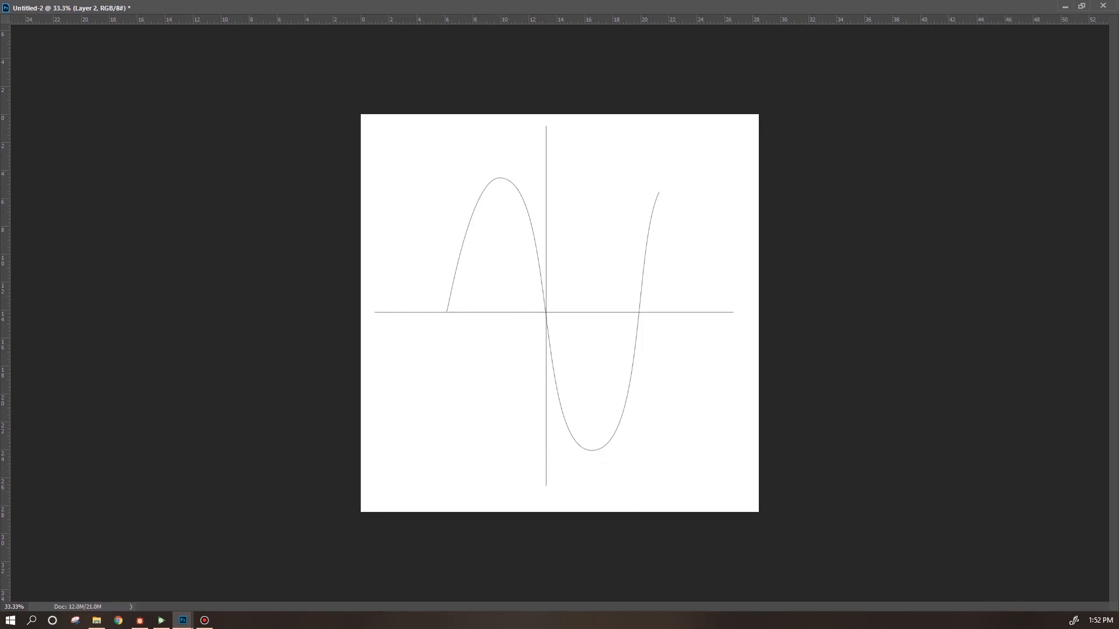
key(ctrl+e)
key(ctrl+t)
mouse_move(657, 313)
mouse_down()
mouse_move(508, 313)
mouse_move(661, 319)
mouse_up()
key(Return)
Go back to Substance Designer and shift the Wave node up and right.
key(ctrl+t)
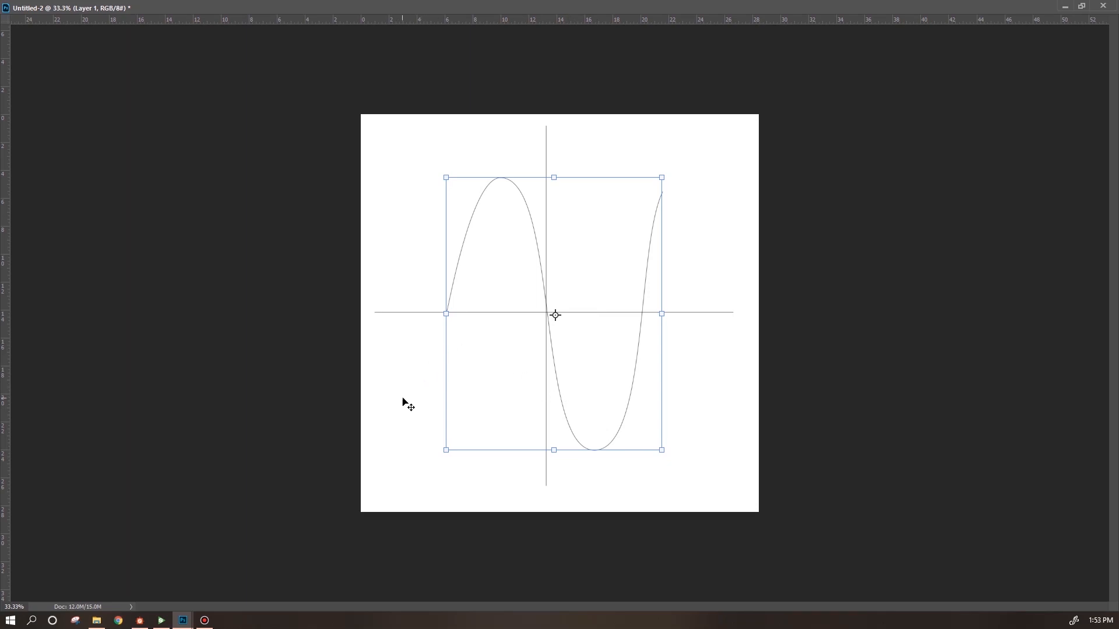
click(139, 620)
mouse_move(714, 293)
mouse_down()
mouse_move(746, 231)
mouse_move(732, 284)
mouse_up()
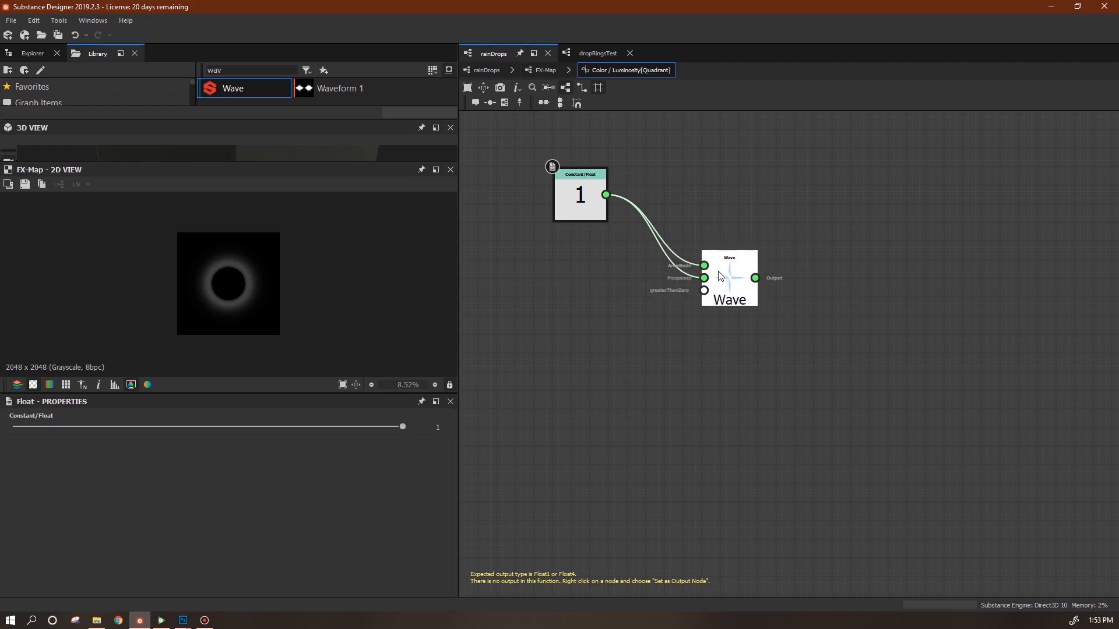
Nudge the Wave node down, then slightly higher beside the Constant 1 node.
mouse_move(731, 281)
mouse_down()
mouse_move(732, 264)
mouse_move(732, 291)
mouse_up()
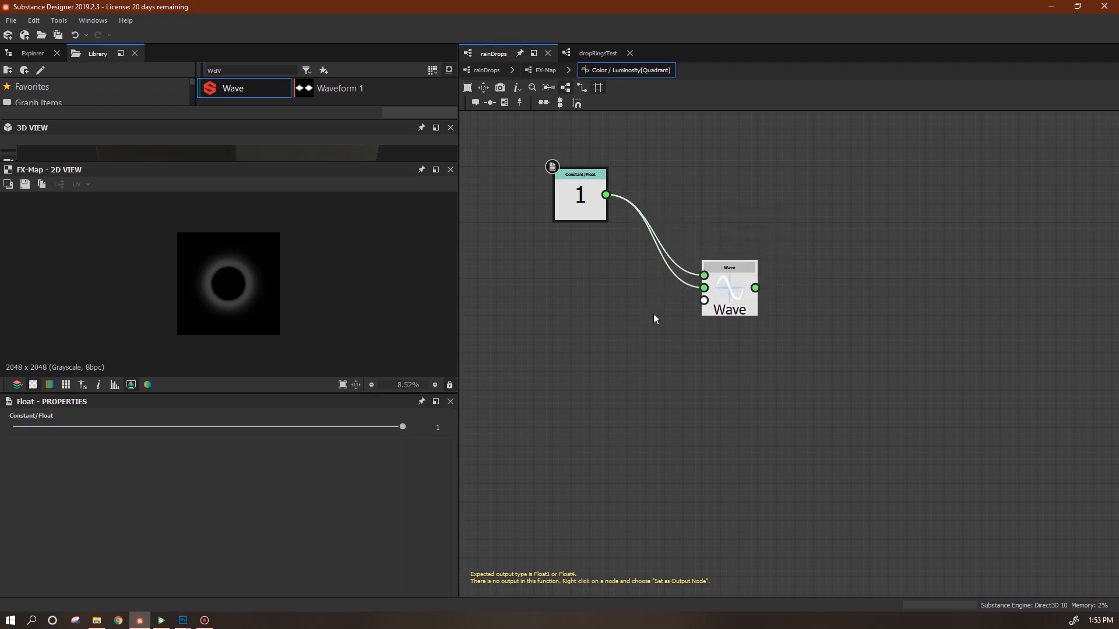
drag(735, 283, 736, 272)
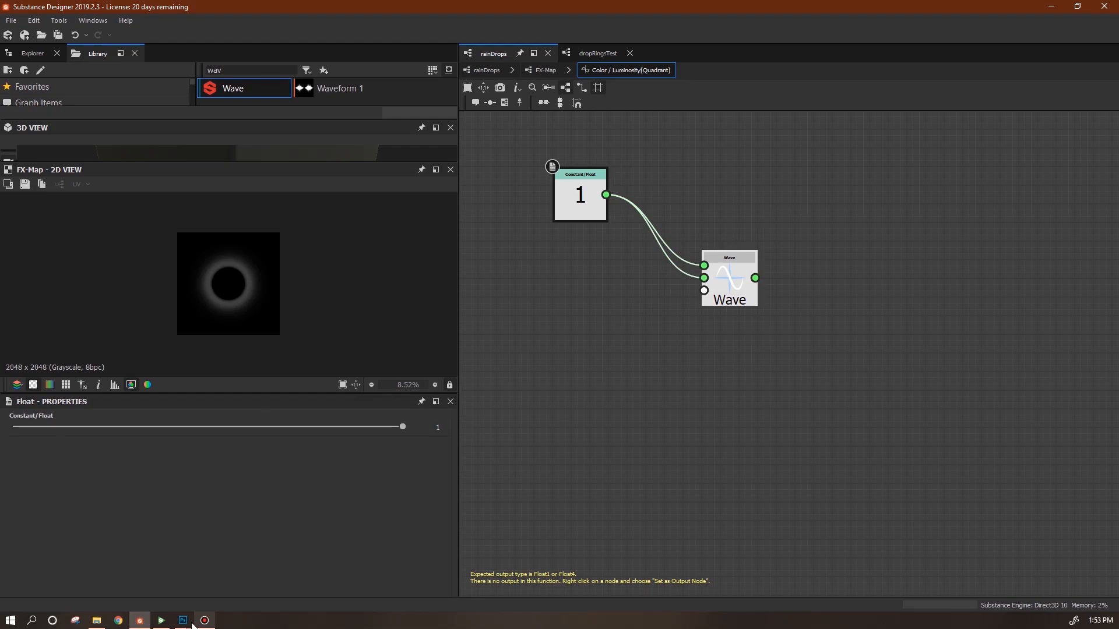
Check the puddlesTest cube's animated raindrop ripples in Substance Player, then return to Designer.
click(162, 621)
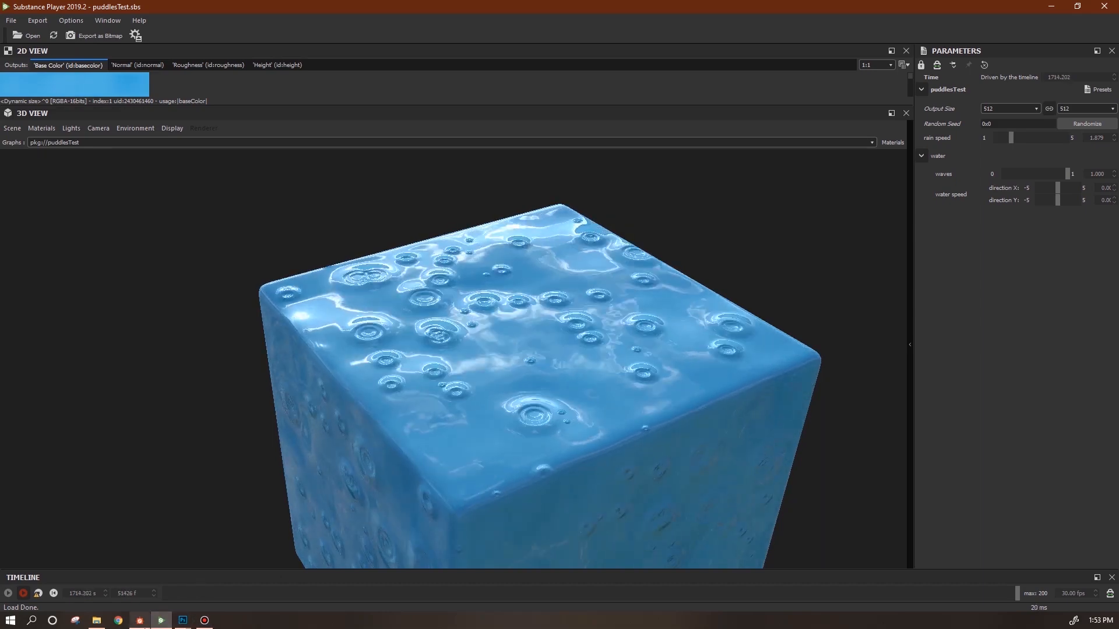
mouse_move(139, 619)
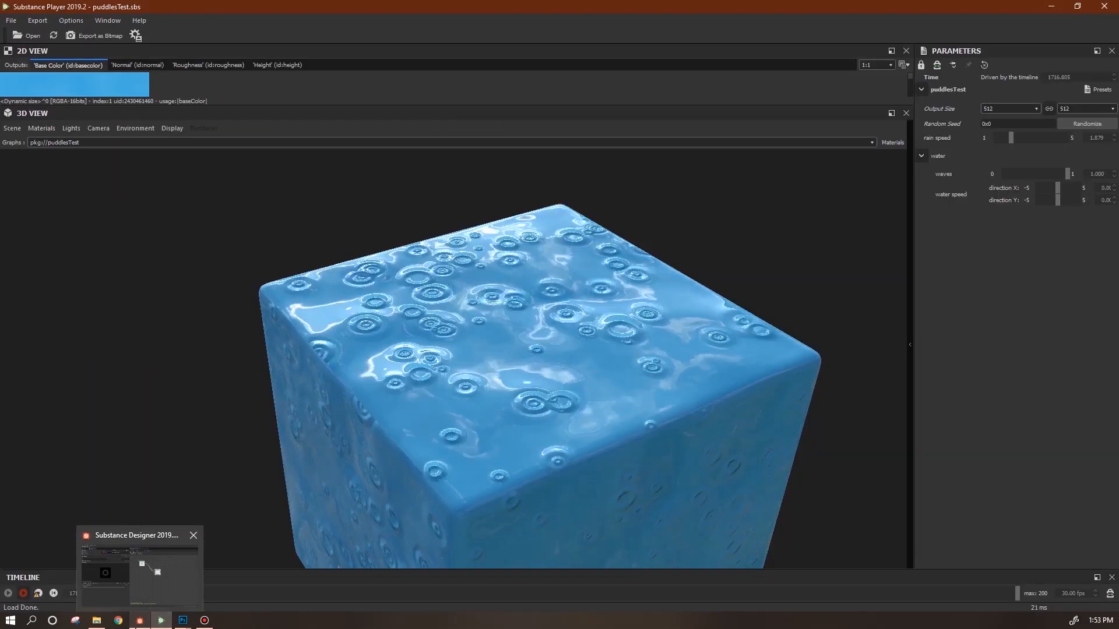
click(140, 571)
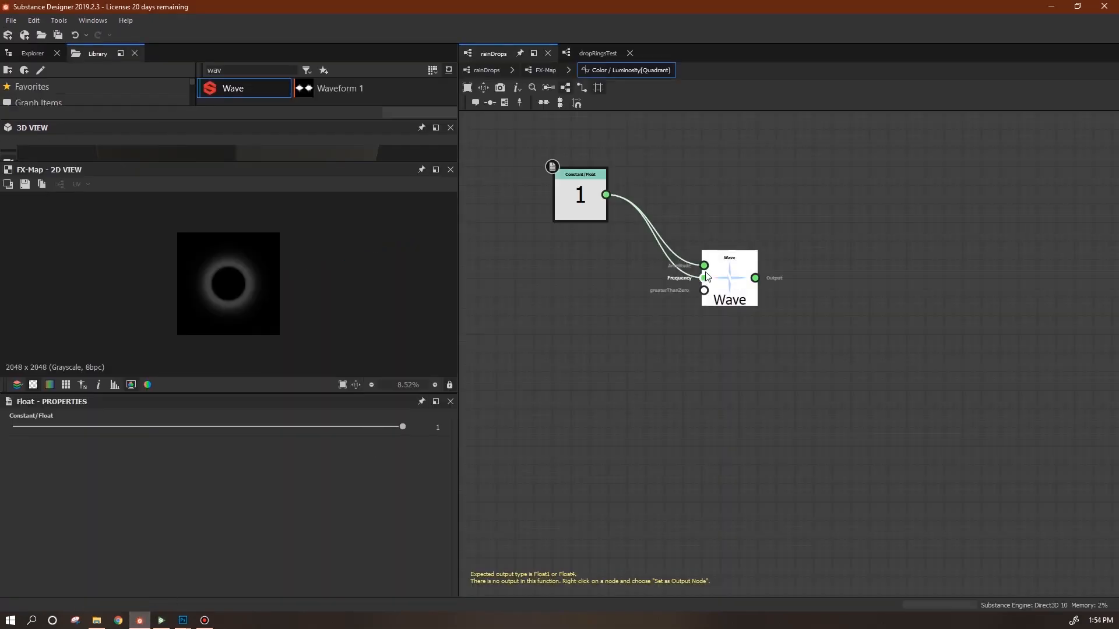
Rearrange the Wave and Constant 1 nodes and recentre them in the graph view.
drag(742, 288, 761, 250)
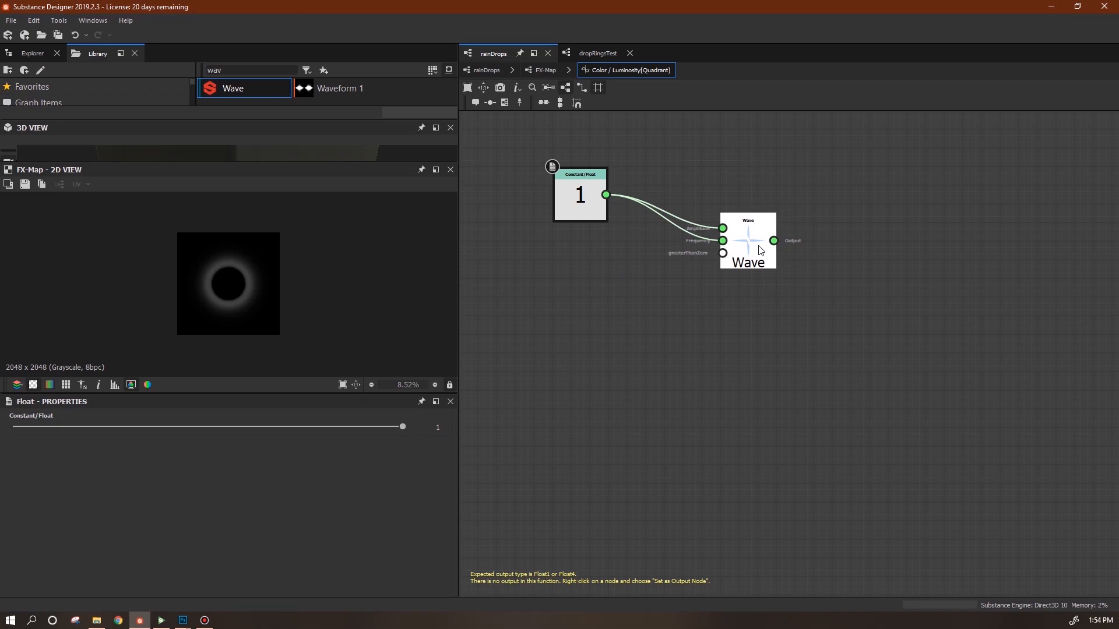
drag(554, 170, 554, 208)
middle_drag(725, 365, 766, 441)
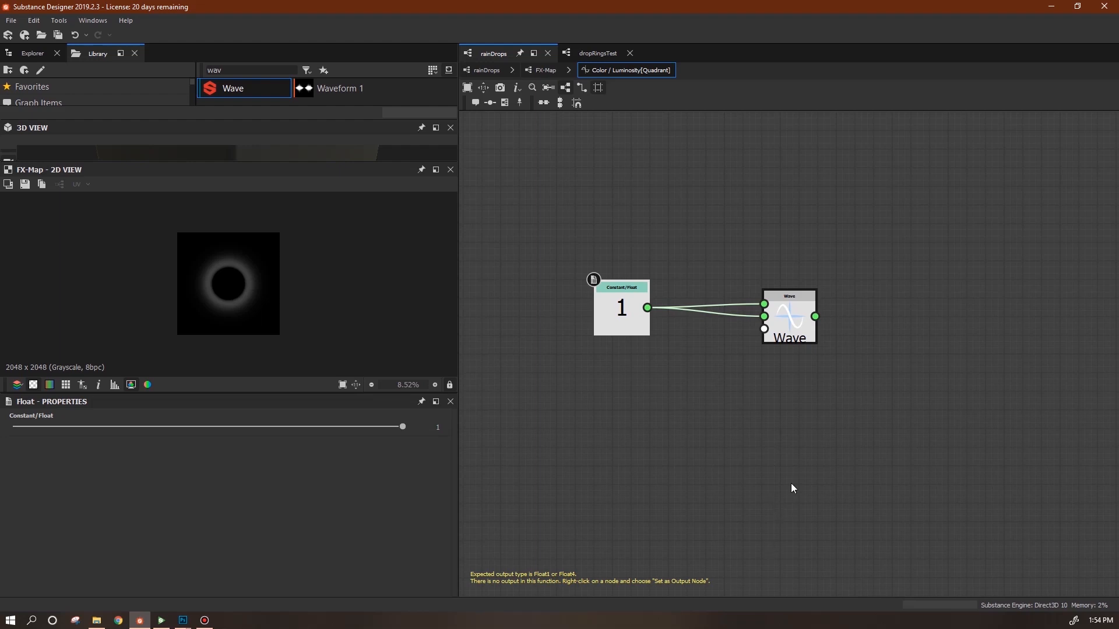
Open the Wave node's referenced graph and inspect its Amplitude and If...Else nodes.
right_click(792, 320)
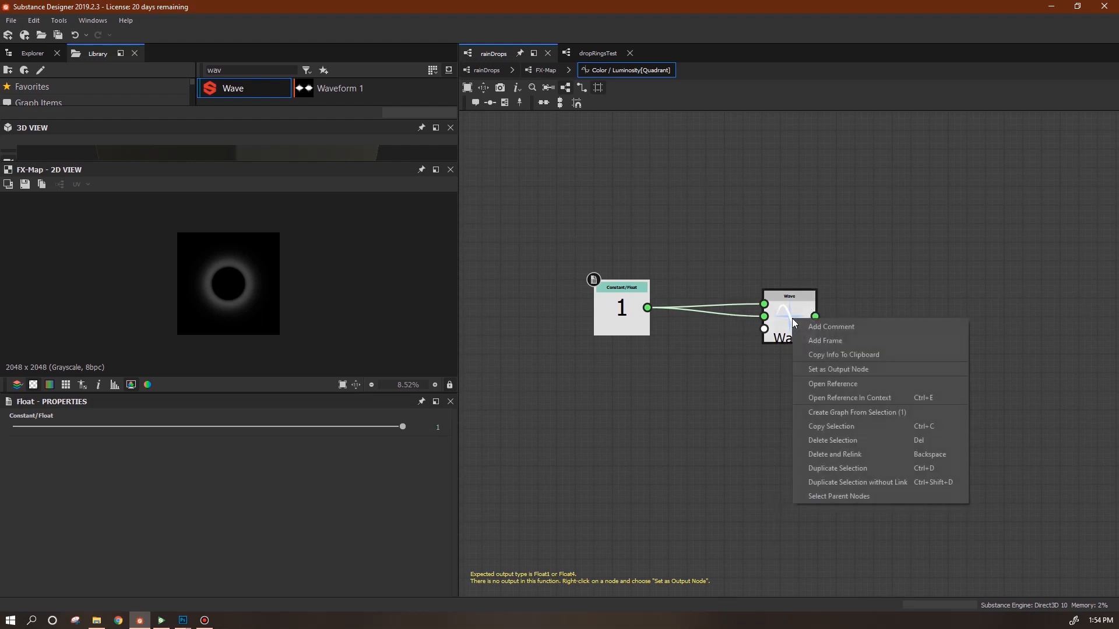
click(822, 384)
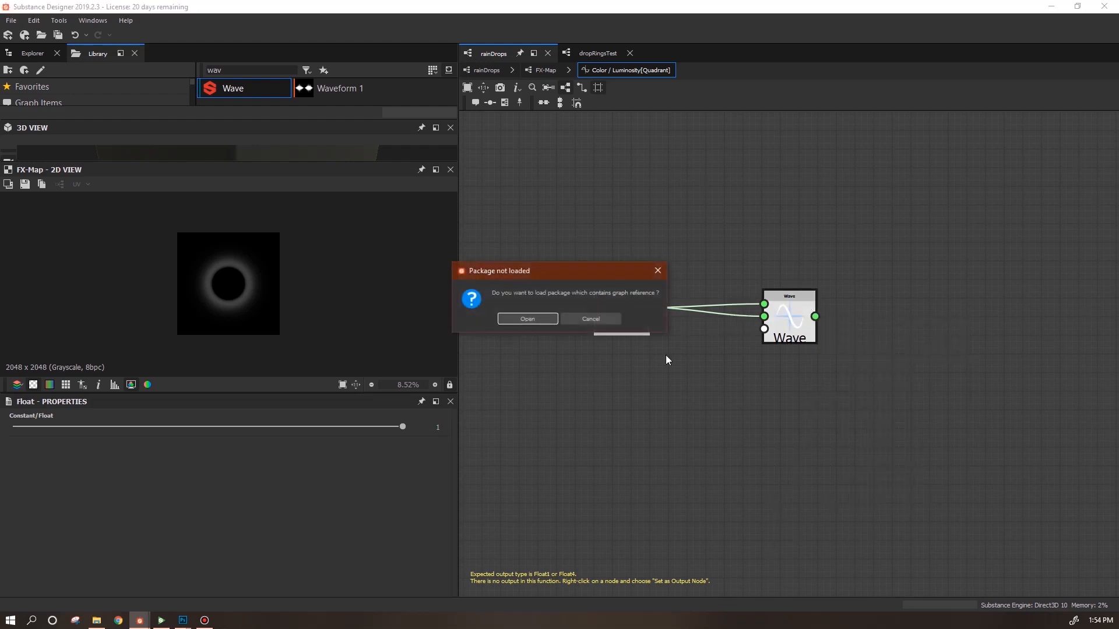
click(518, 322)
scroll(710, 349, down, 2)
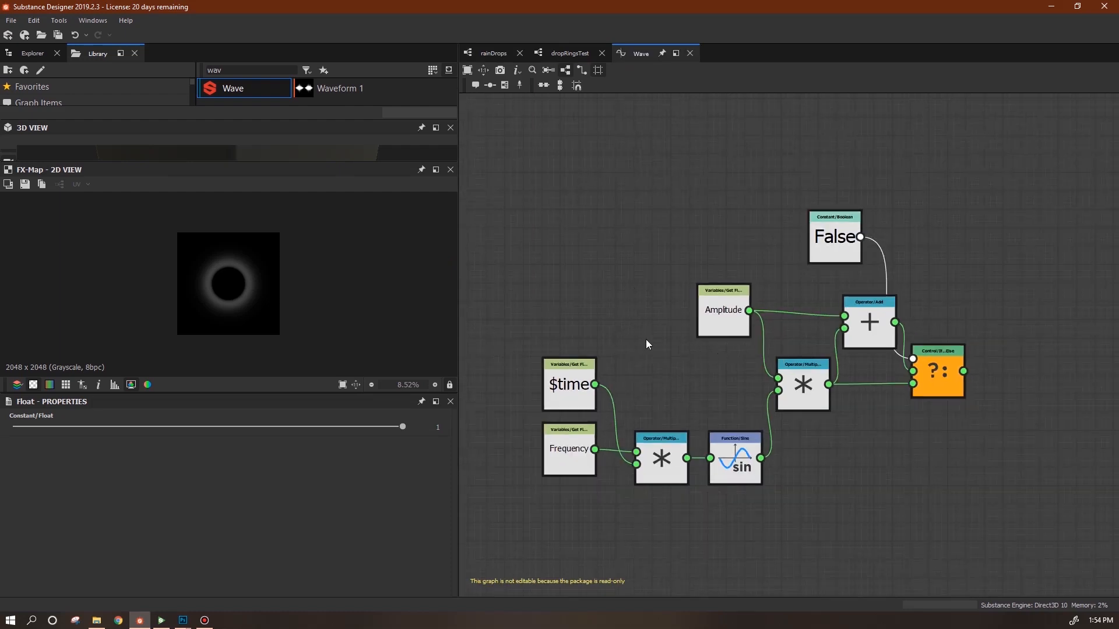
click(710, 311)
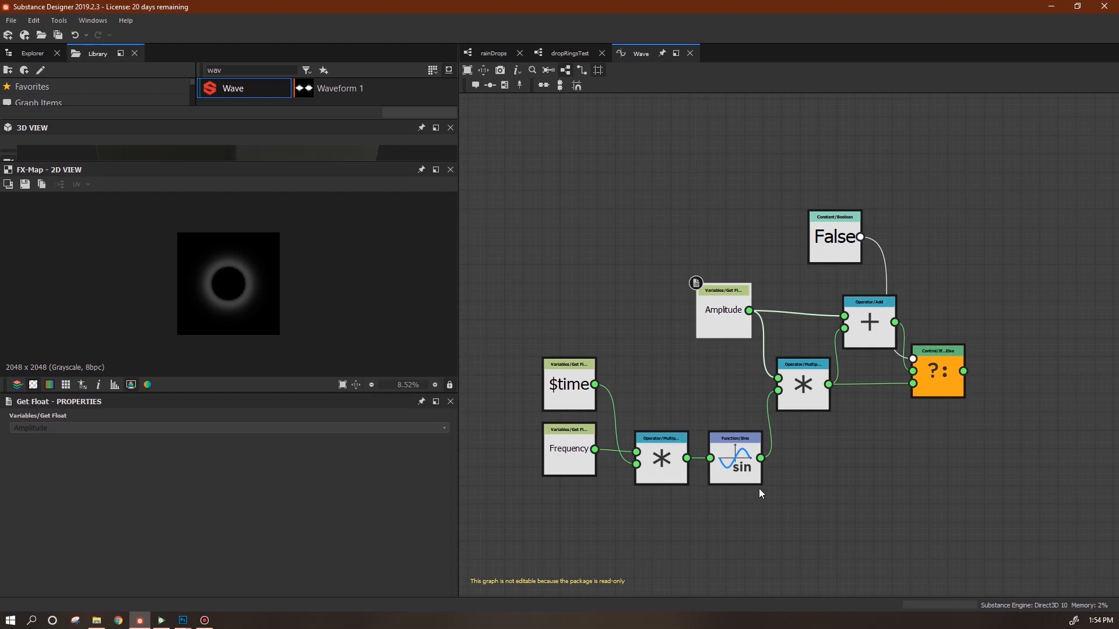
click(931, 366)
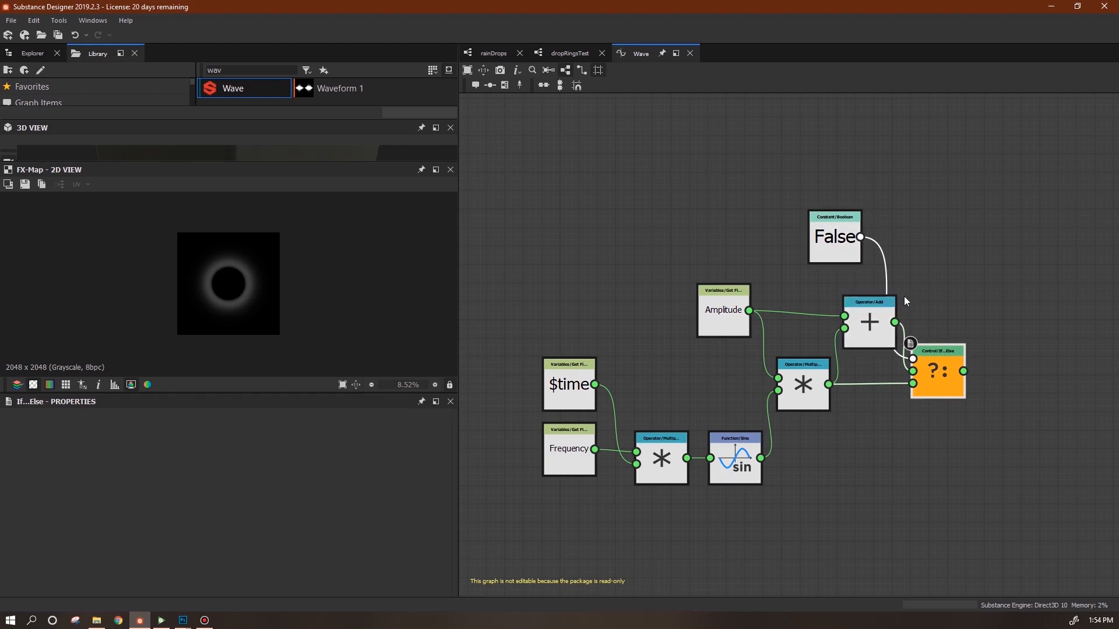
Select the $time, Frequency, Amplitude, sin and multiply nodes in the Wave graph.
click(492, 53)
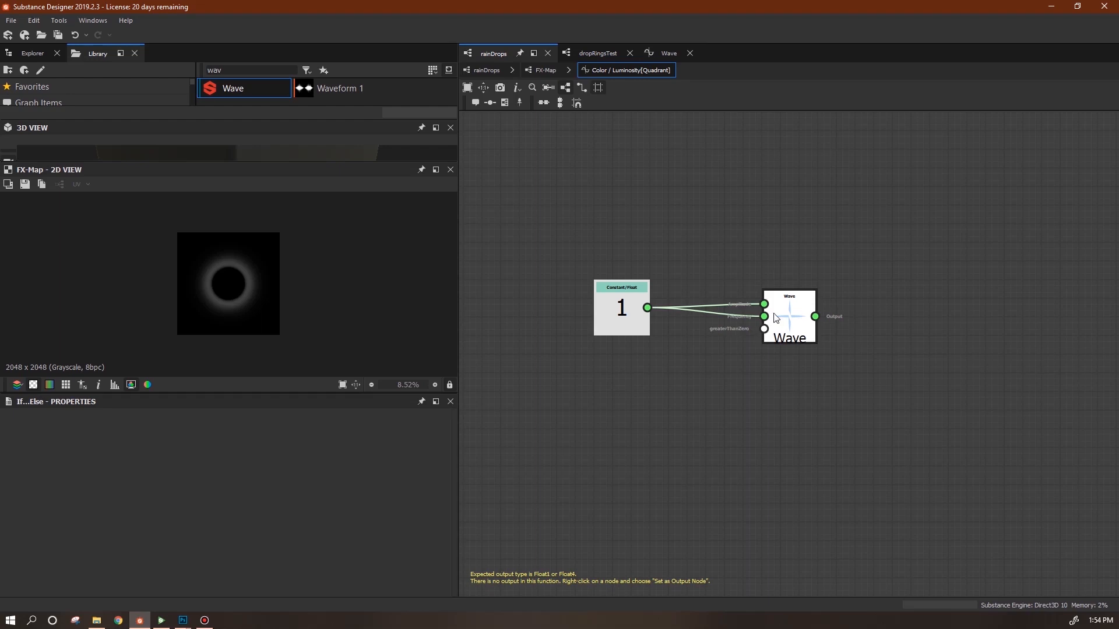
click(665, 53)
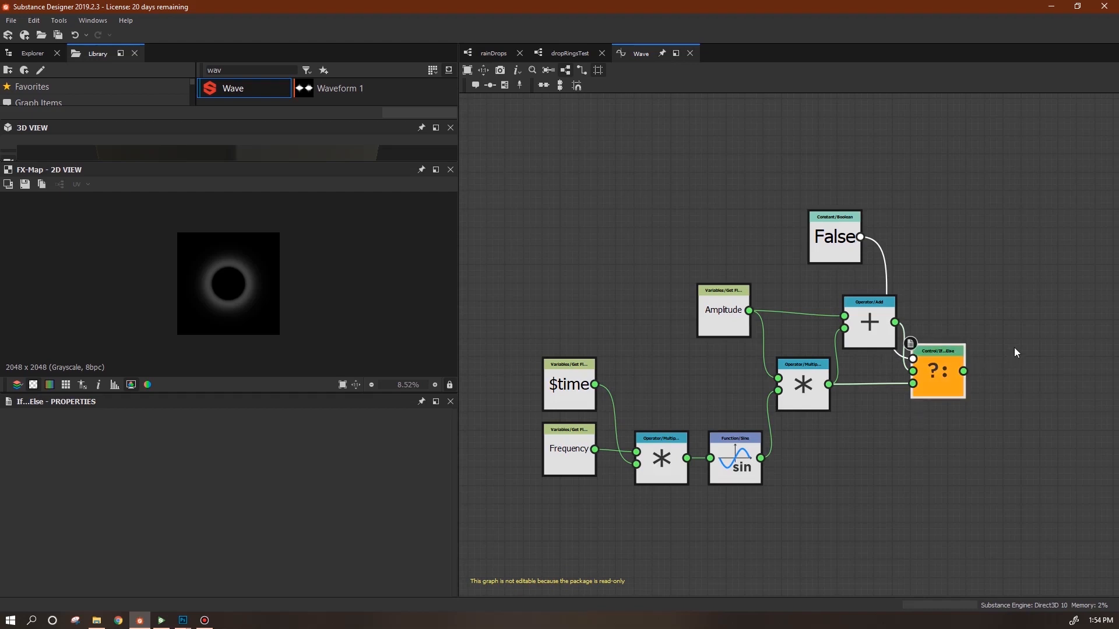
drag(526, 267, 789, 542)
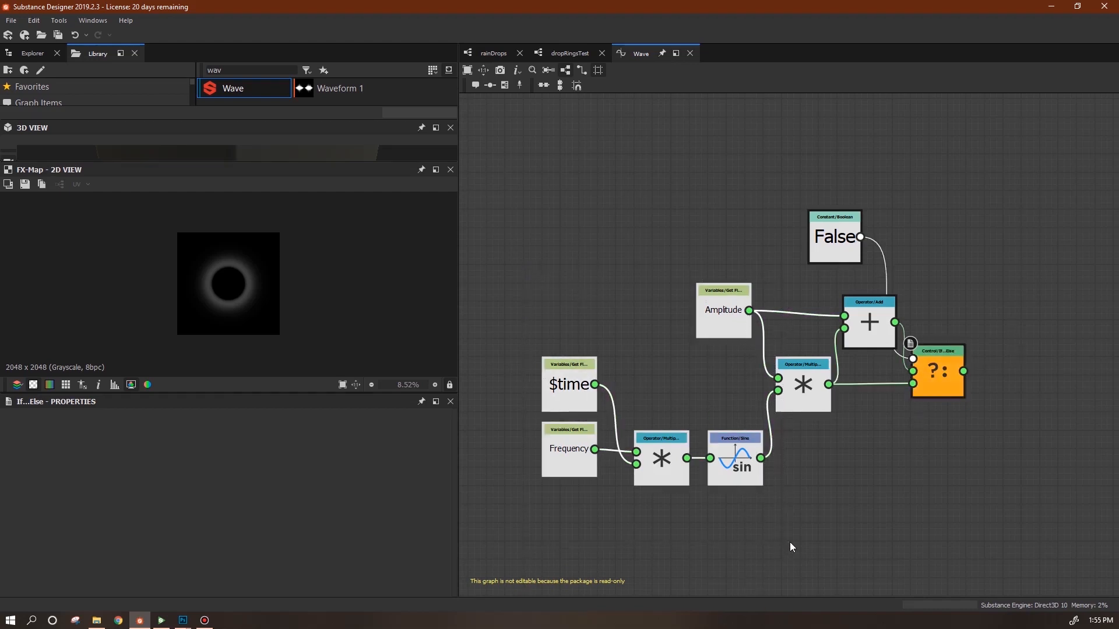
Create a new function in rainDrops.sbs and paste the copied sine network into it.
click(28, 54)
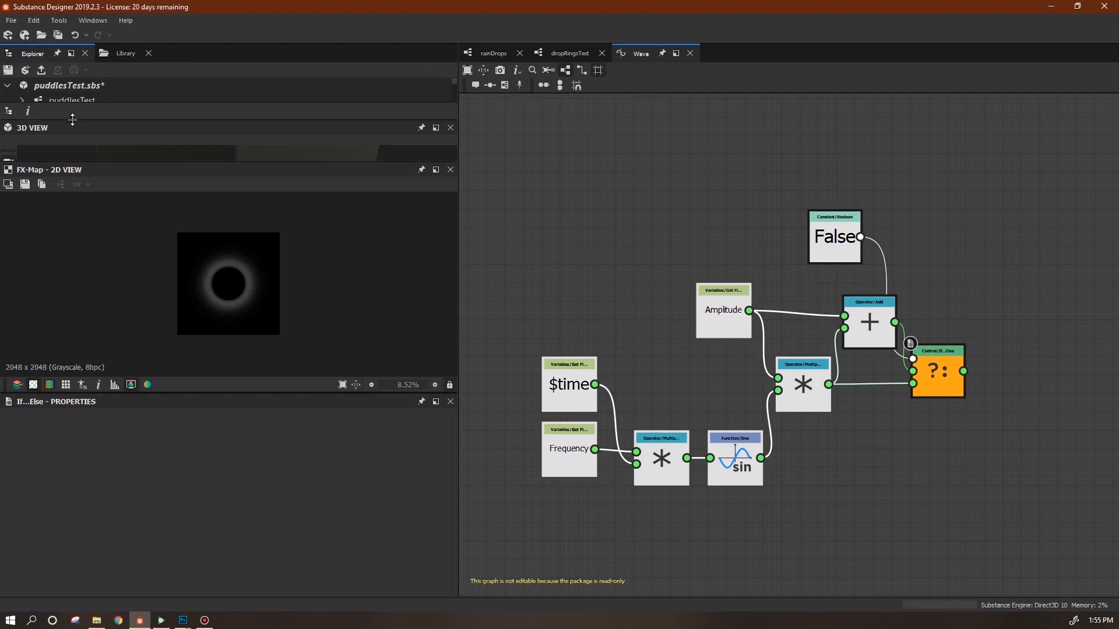
drag(74, 119, 75, 284)
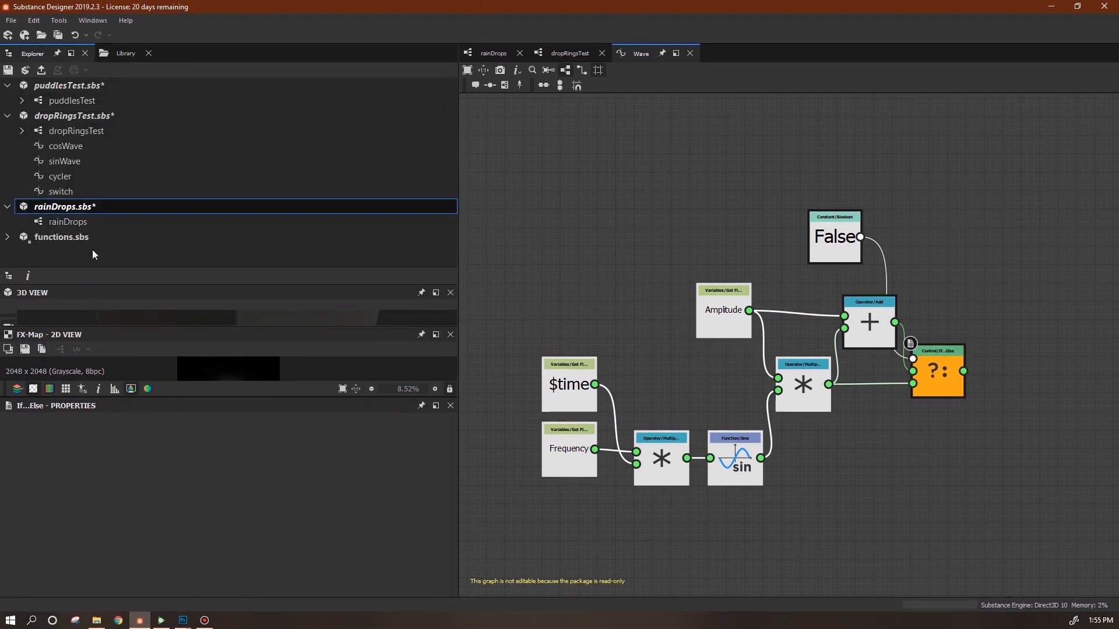
right_click(68, 208)
mouse_move(109, 214)
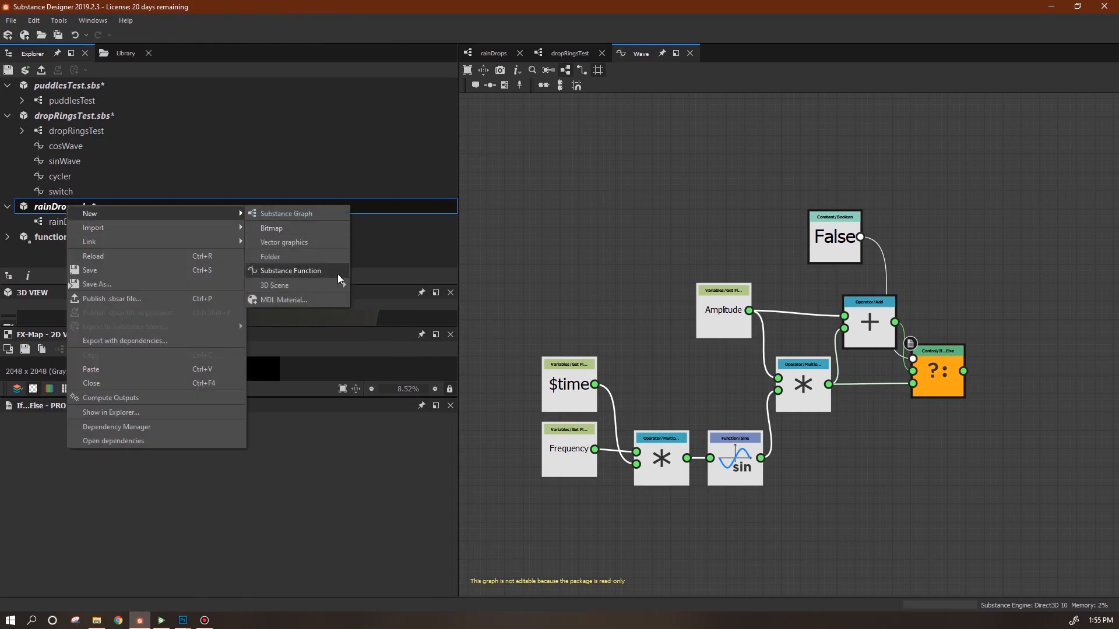
click(308, 272)
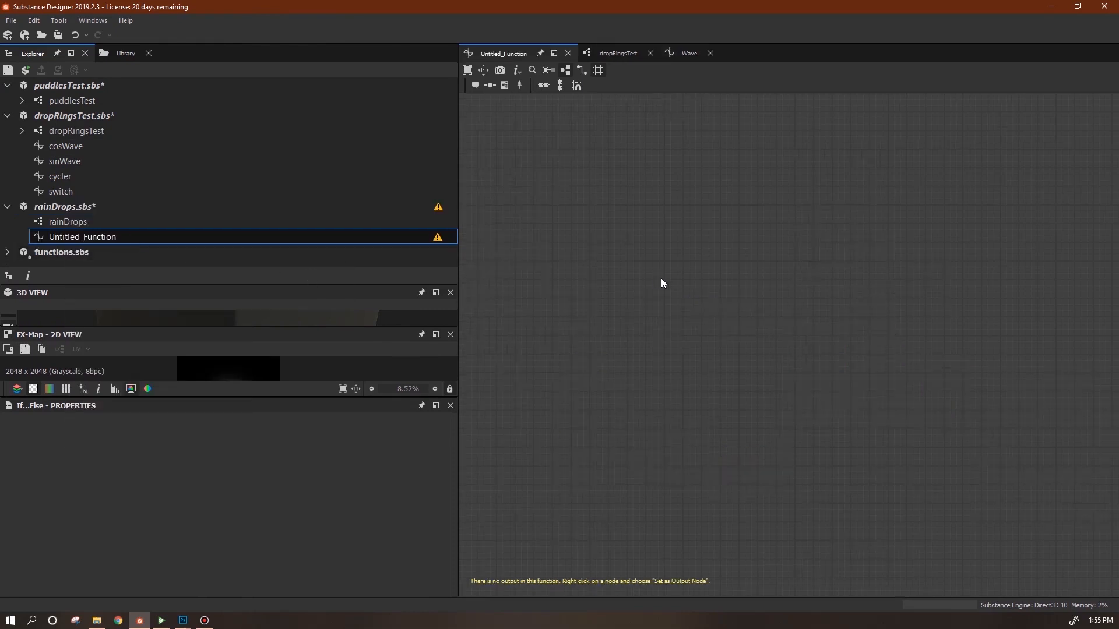
key(ctrl+v)
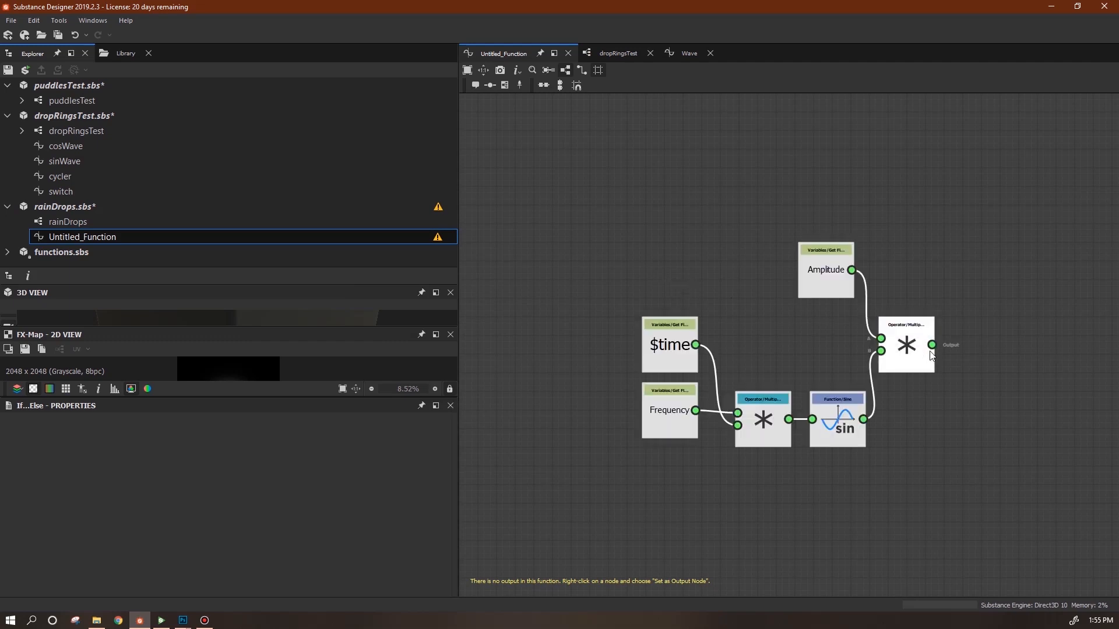
Arrange the pasted $time, Frequency and Amplitude nodes into a tidy layout.
click(670, 428)
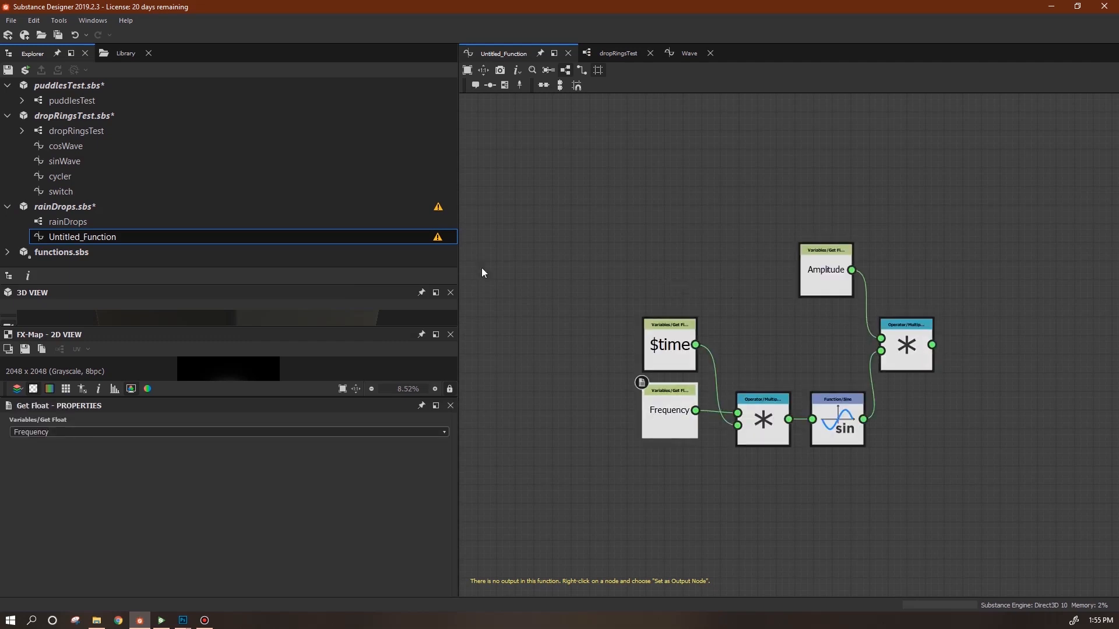
mouse_move(834, 272)
mouse_down()
mouse_move(830, 282)
mouse_move(831, 265)
mouse_up()
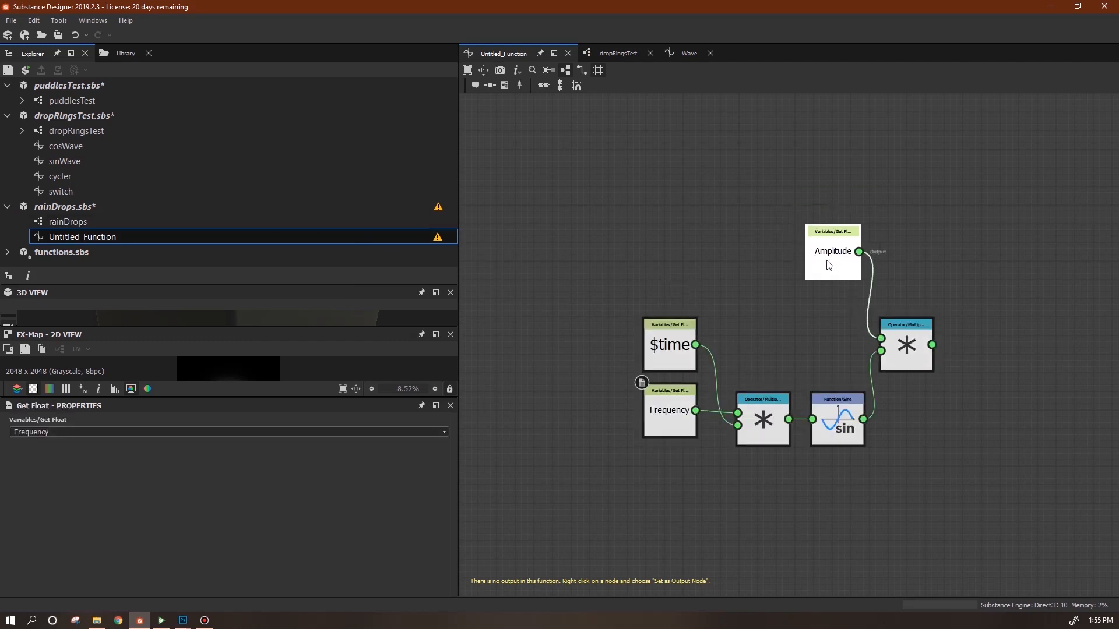
drag(670, 424, 673, 434)
drag(664, 356, 642, 506)
drag(679, 419, 650, 363)
drag(651, 491, 659, 445)
drag(647, 379, 660, 383)
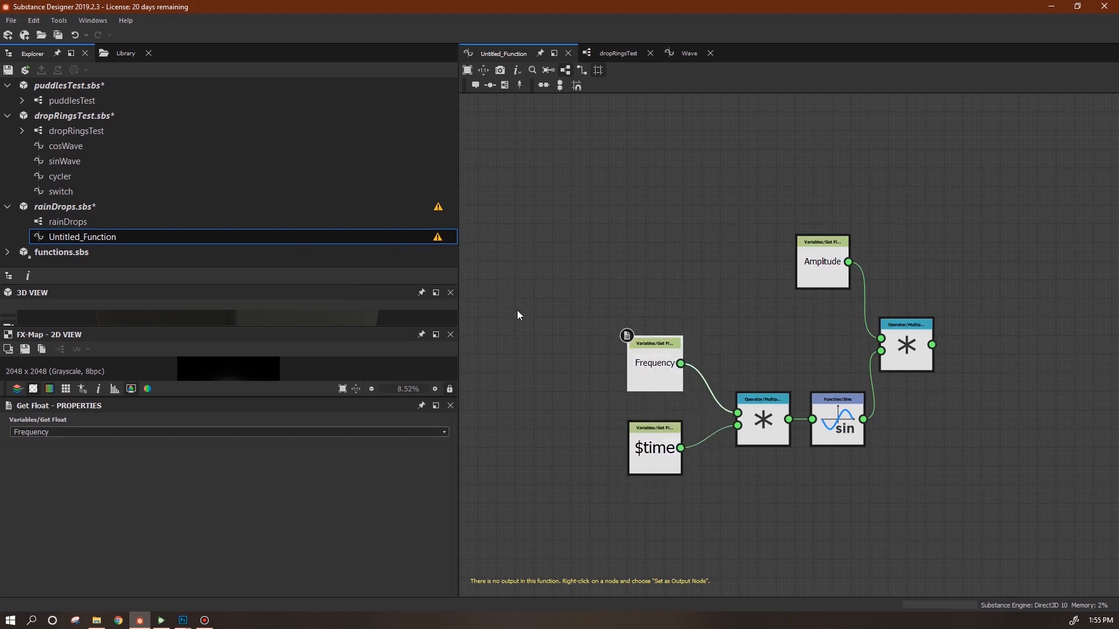
Rename the new function to sin_Wave.
click(85, 236)
right_click(85, 236)
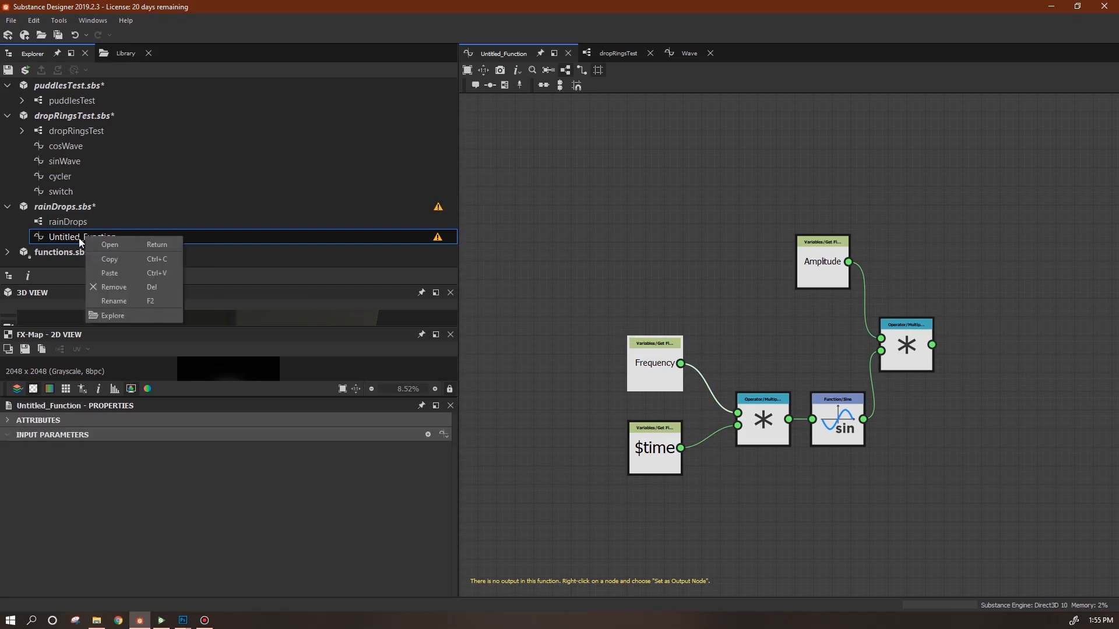
click(115, 300)
text(sin)
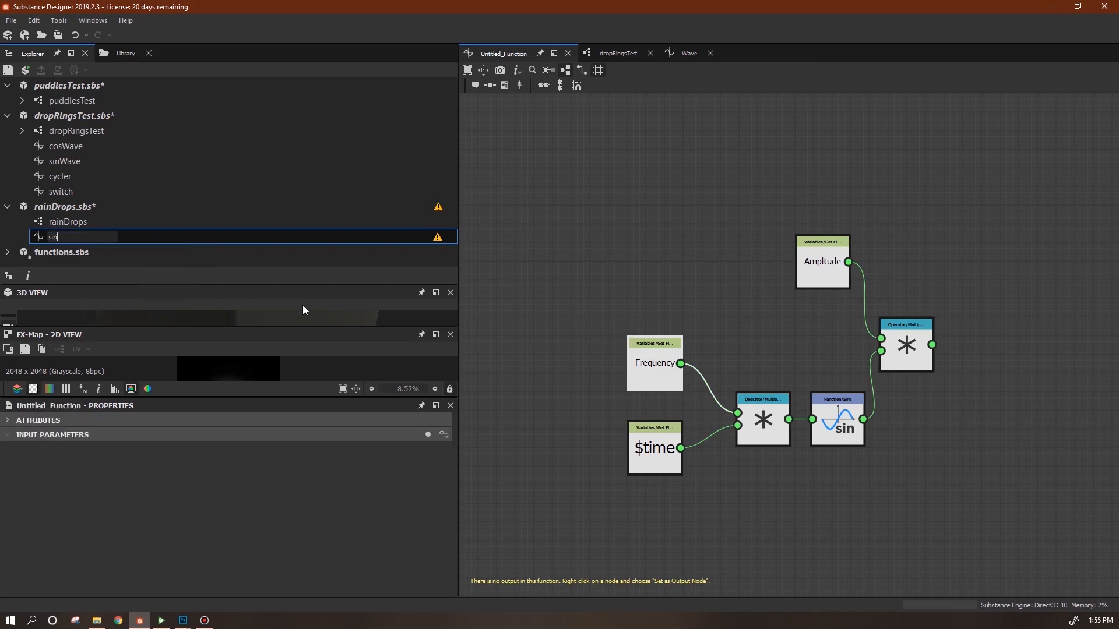
text(_Wave)
key(Return)
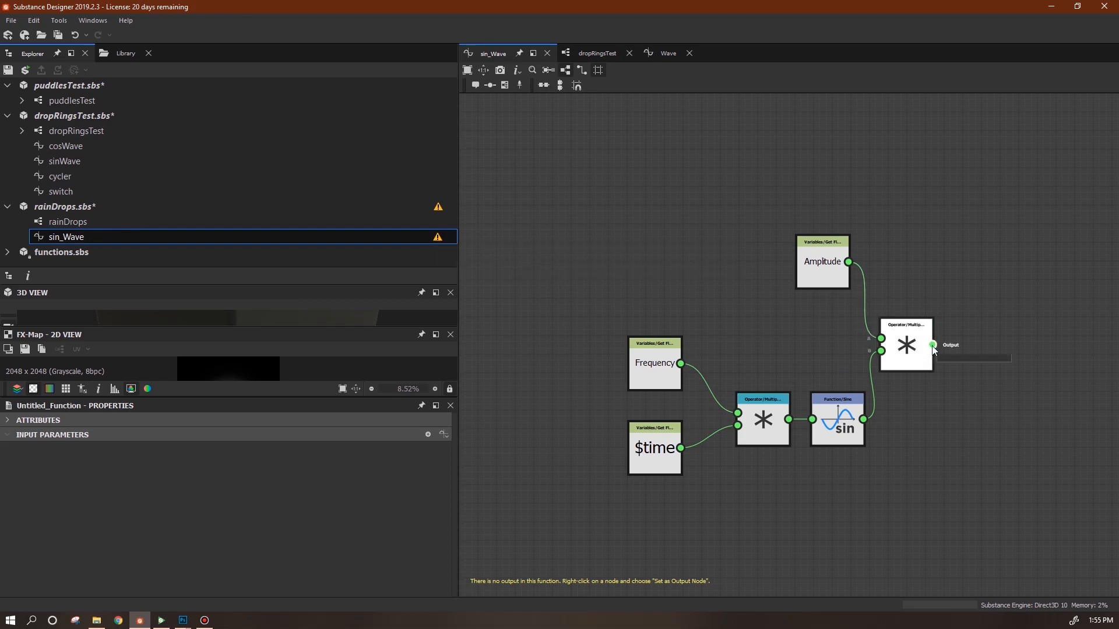
Set the final multiply as the output node and tidy the node positions.
right_click(909, 353)
click(968, 399)
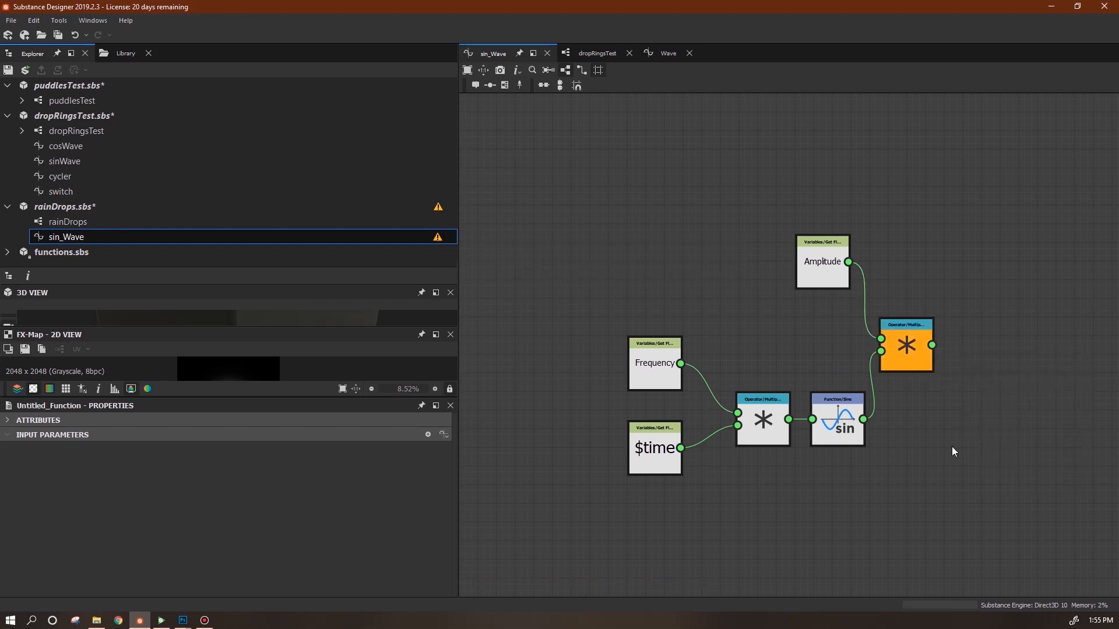
click(815, 437)
middle_drag(792, 482, 804, 429)
mouse_move(843, 216)
mouse_down()
mouse_move(840, 243)
mouse_move(824, 224)
mouse_up()
drag(678, 315, 696, 296)
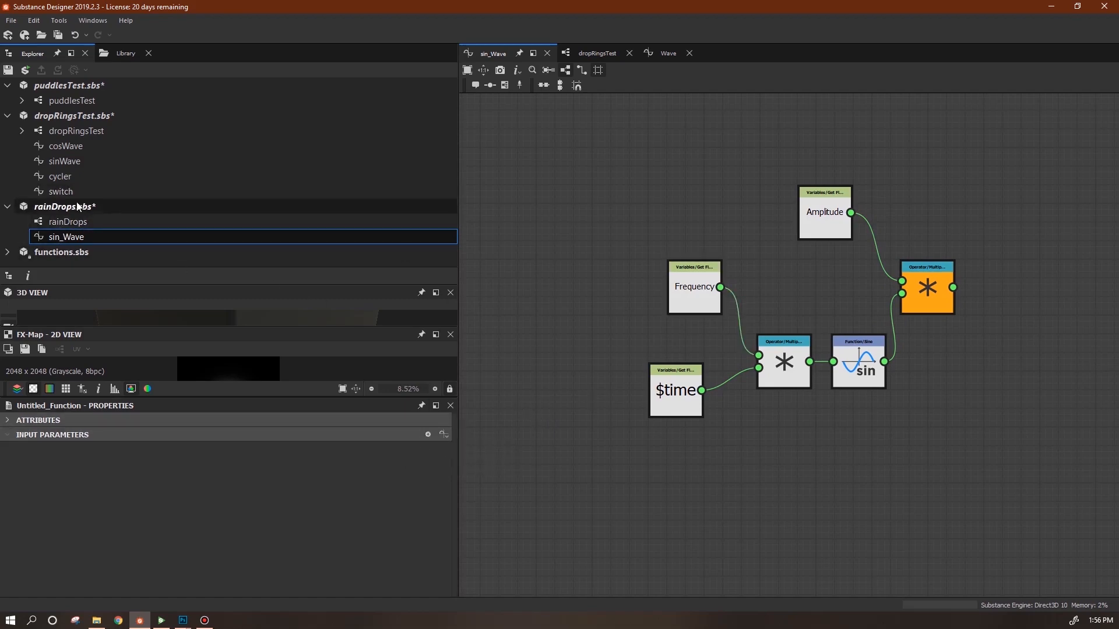
Open the rainDrops FX-Map and the Quadrant's Color/Luminosity function.
click(75, 224)
double_click(75, 224)
middle_drag(852, 452, 832, 517)
click(1041, 235)
right_click(1039, 229)
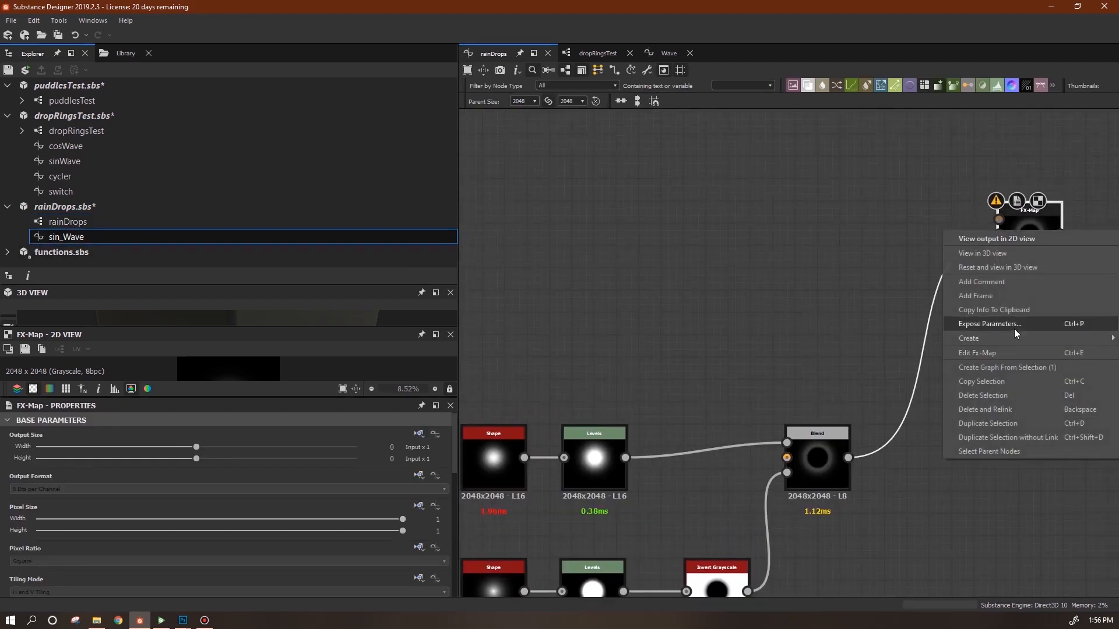
click(1009, 345)
click(798, 323)
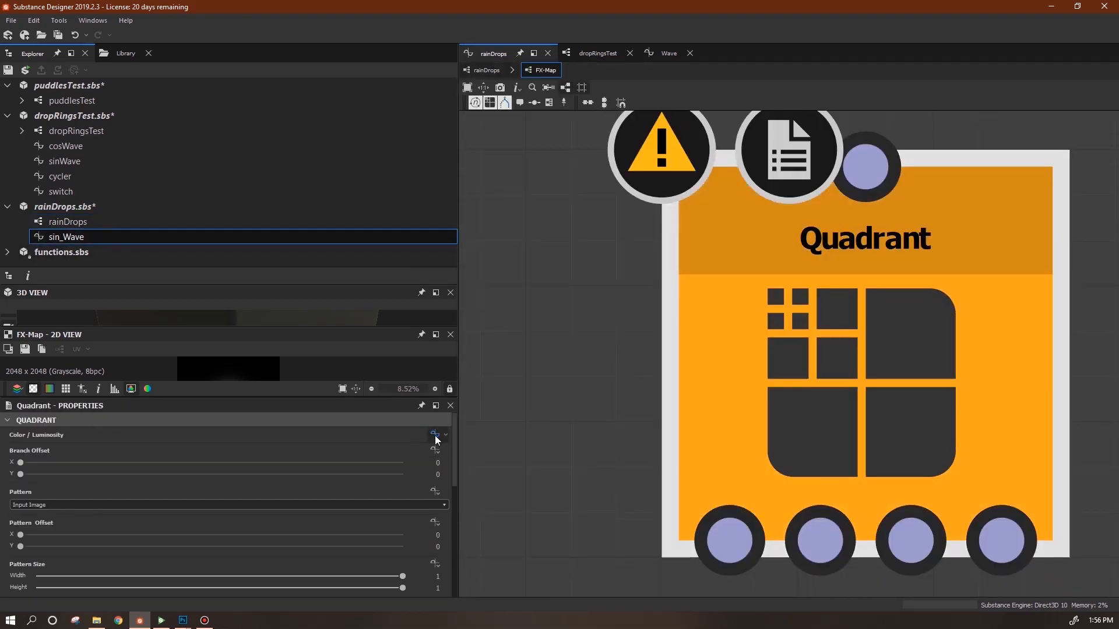
click(435, 436)
Drop sin_Wave into this function and place it beside the Wave node.
drag(74, 240, 663, 191)
scroll(834, 307, down, 2)
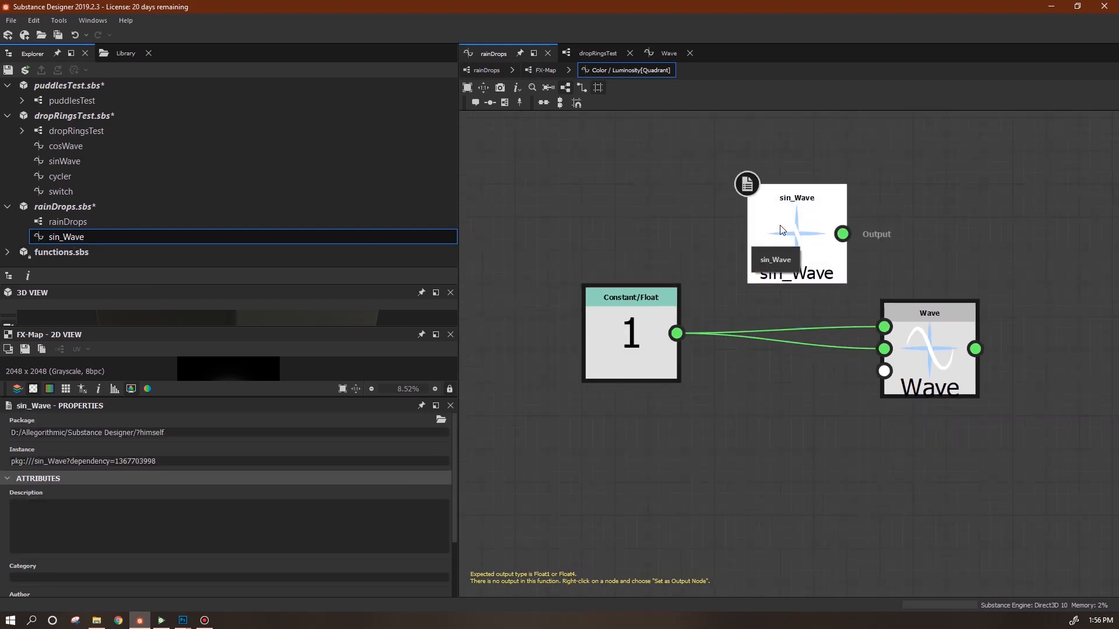
drag(751, 243, 851, 226)
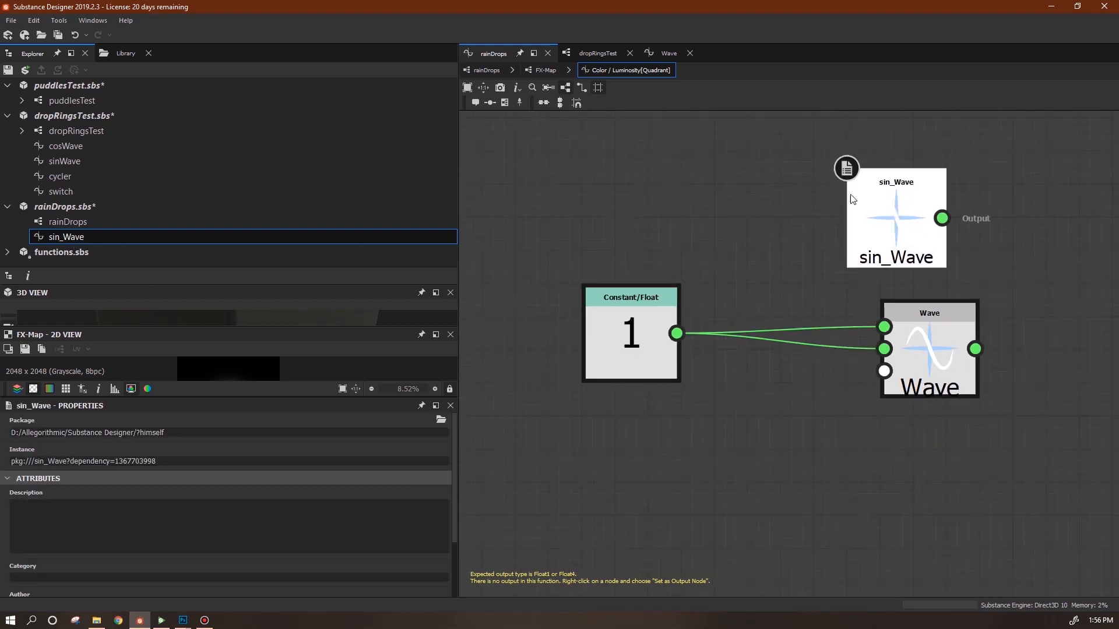
double_click(83, 236)
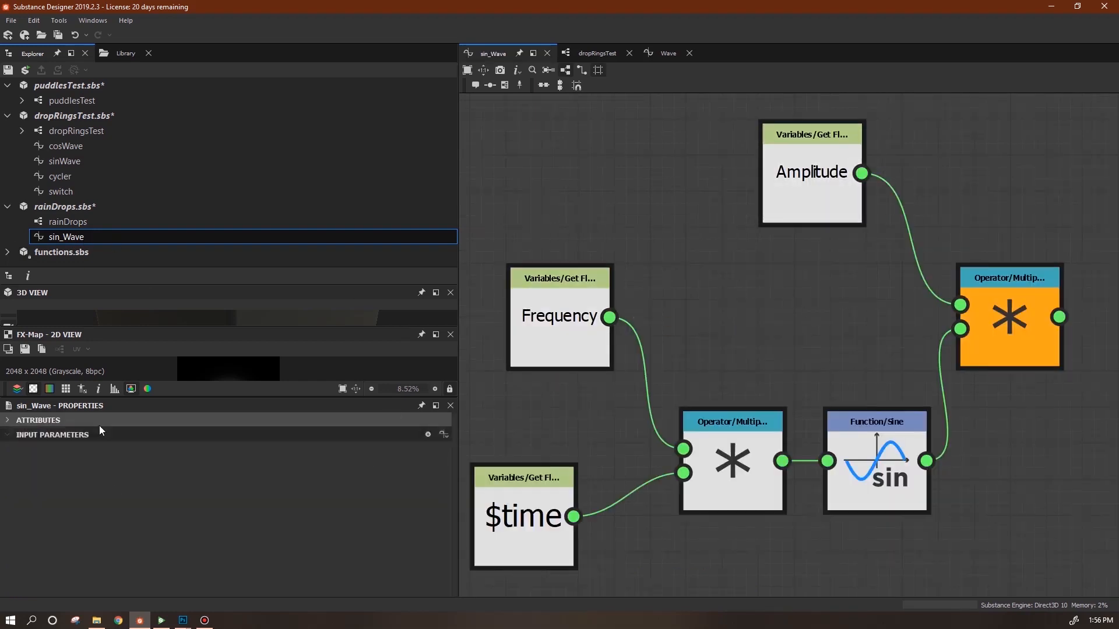
Add two Float input parameters to sin_Wave, named amplitude and frequency.
click(428, 435)
double_click(303, 461)
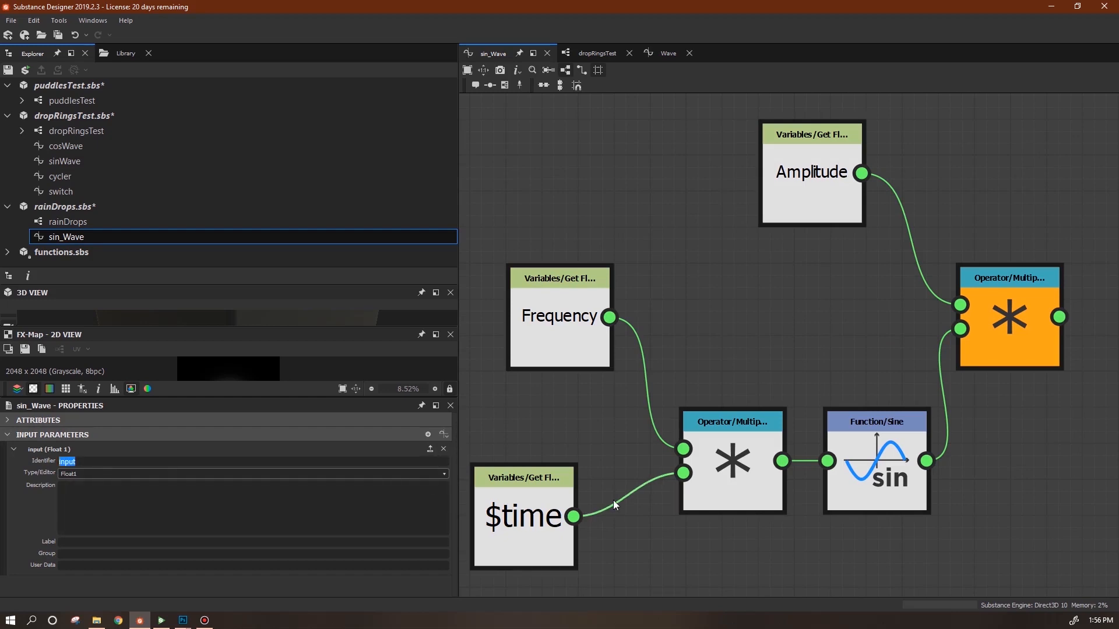
text(amplitude)
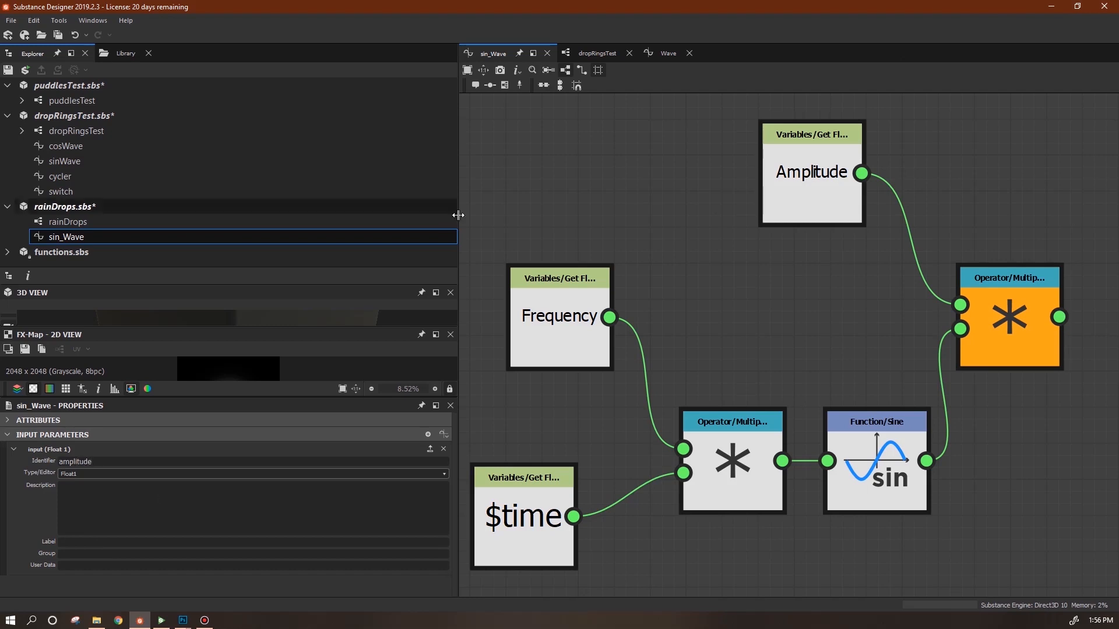
click(163, 542)
text(amplitude)
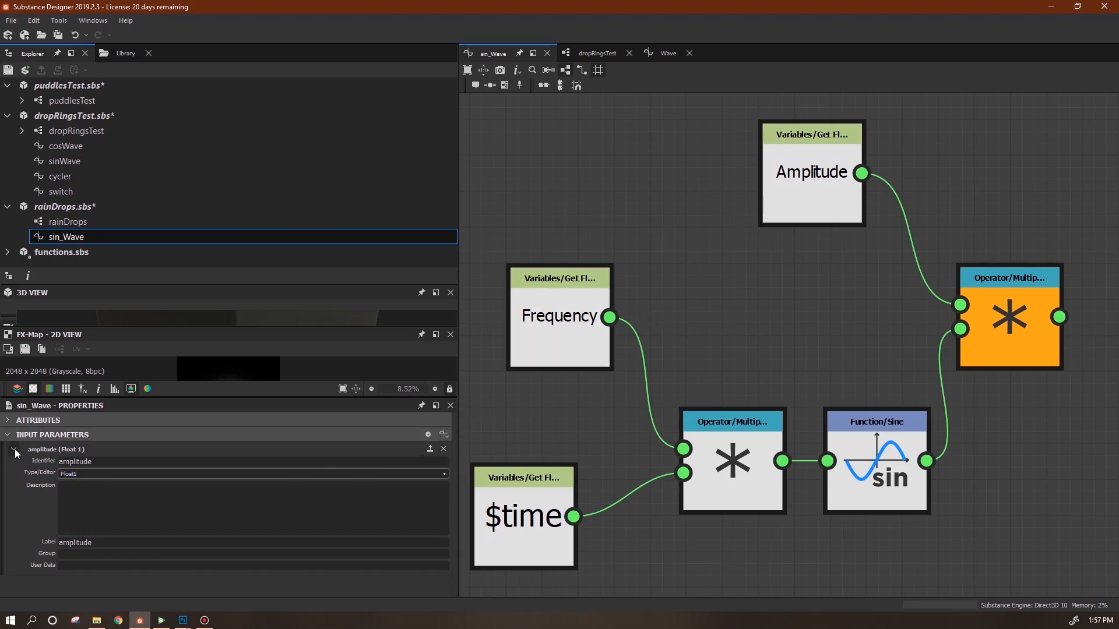
click(427, 435)
text(frequency)
key(Tab)
key(Tab)
key(Tab)
text(frequency)
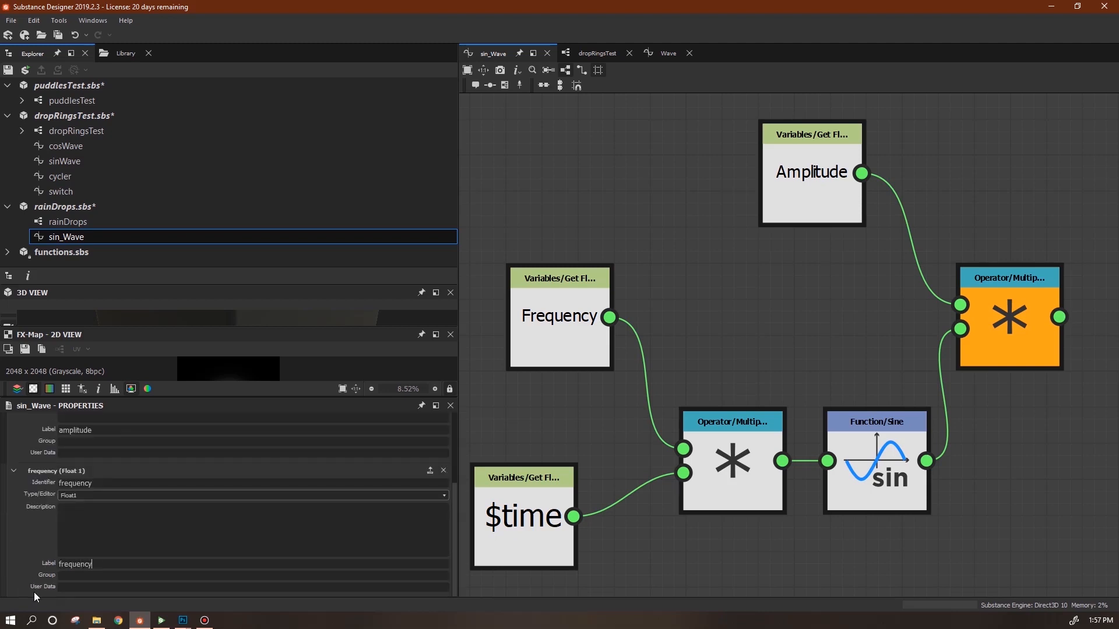
Point the two Get Float nodes at the amplitude and frequency variables.
click(810, 192)
double_click(56, 432)
text(amplitude)
key(Return)
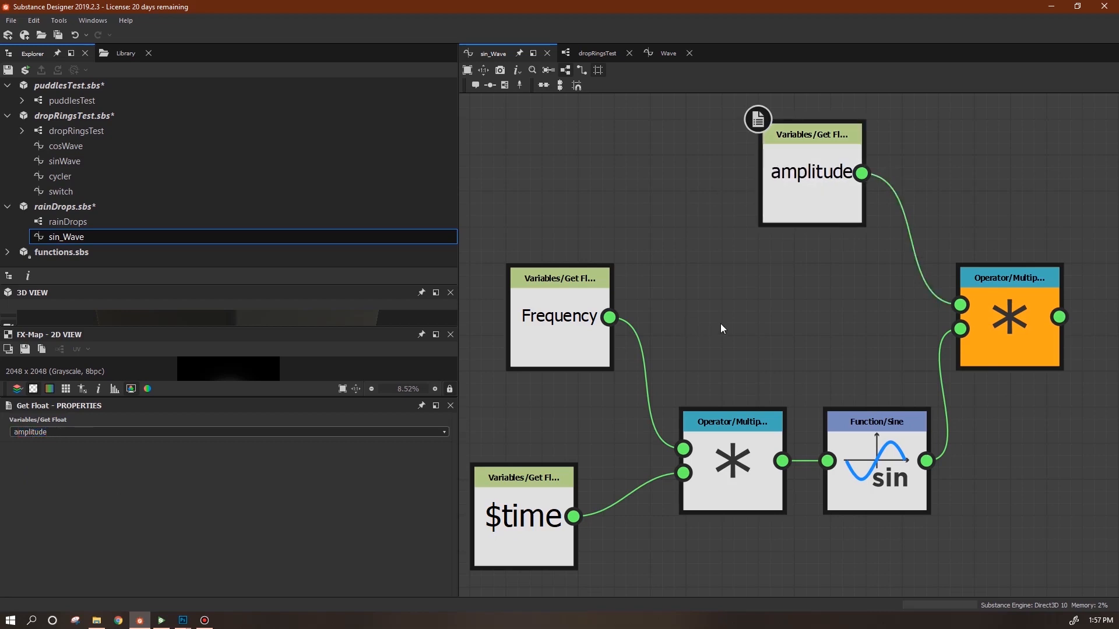
click(560, 333)
drag(95, 432, 20, 452)
text(frequency)
click(720, 330)
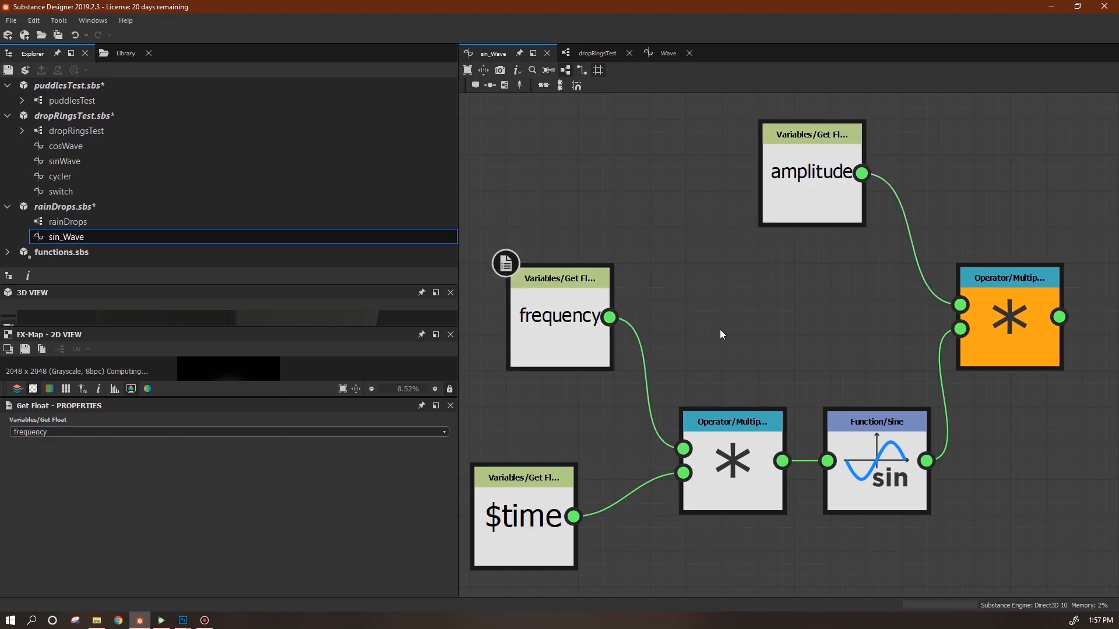
Rearrange the $time, frequency and multiply nodes in sin_Wave's graph.
scroll(813, 482, down, 2)
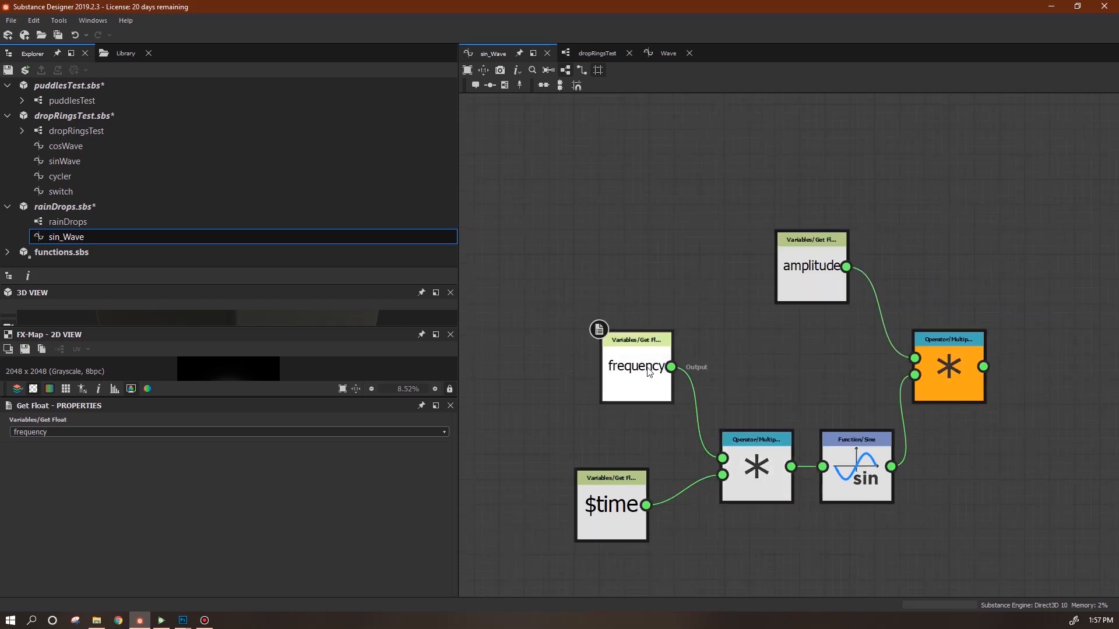
drag(618, 515, 566, 503)
middle_drag(709, 515, 832, 418)
drag(1055, 270, 1068, 294)
drag(754, 300, 742, 299)
drag(688, 400, 563, 400)
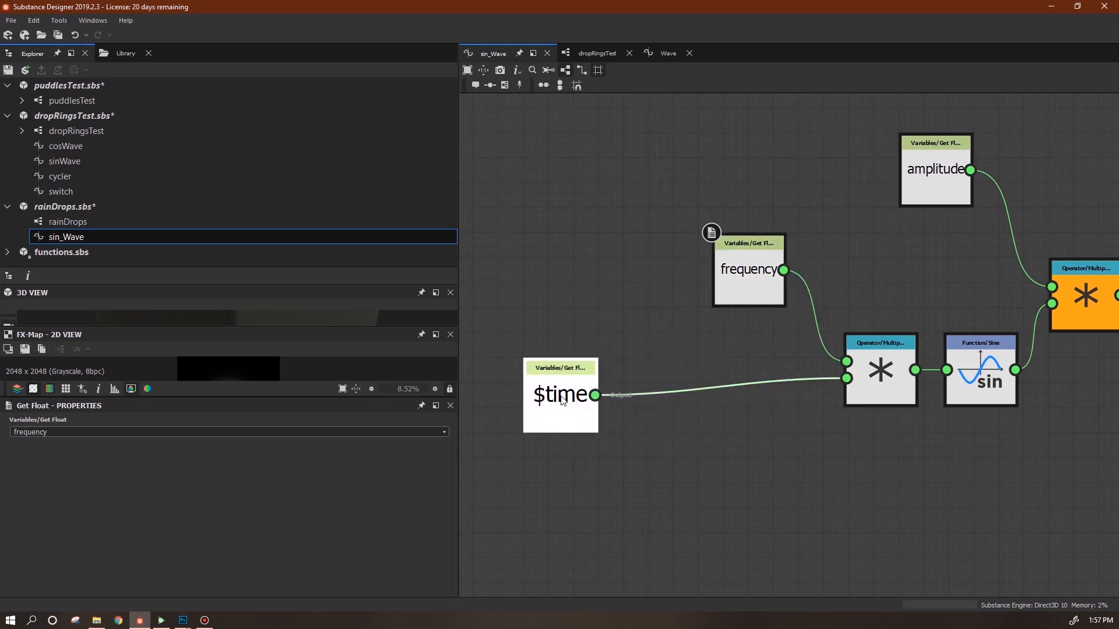
click(498, 455)
Add a third Float input parameter named timeMultiplier.
click(427, 434)
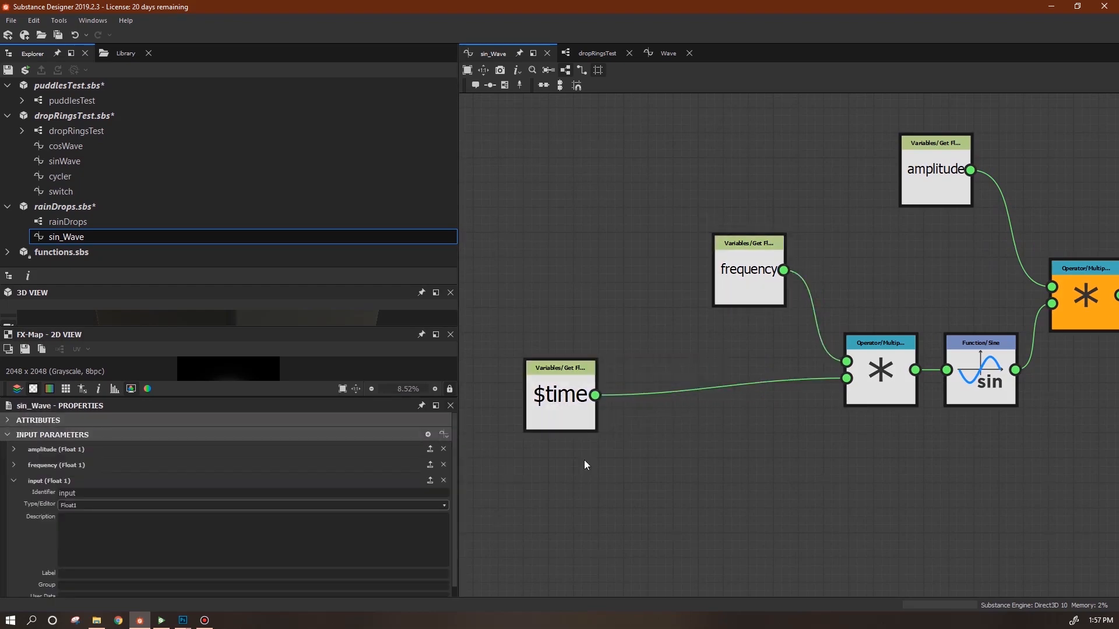
middle_drag(561, 433, 644, 354)
double_click(190, 491)
text(timeShf)
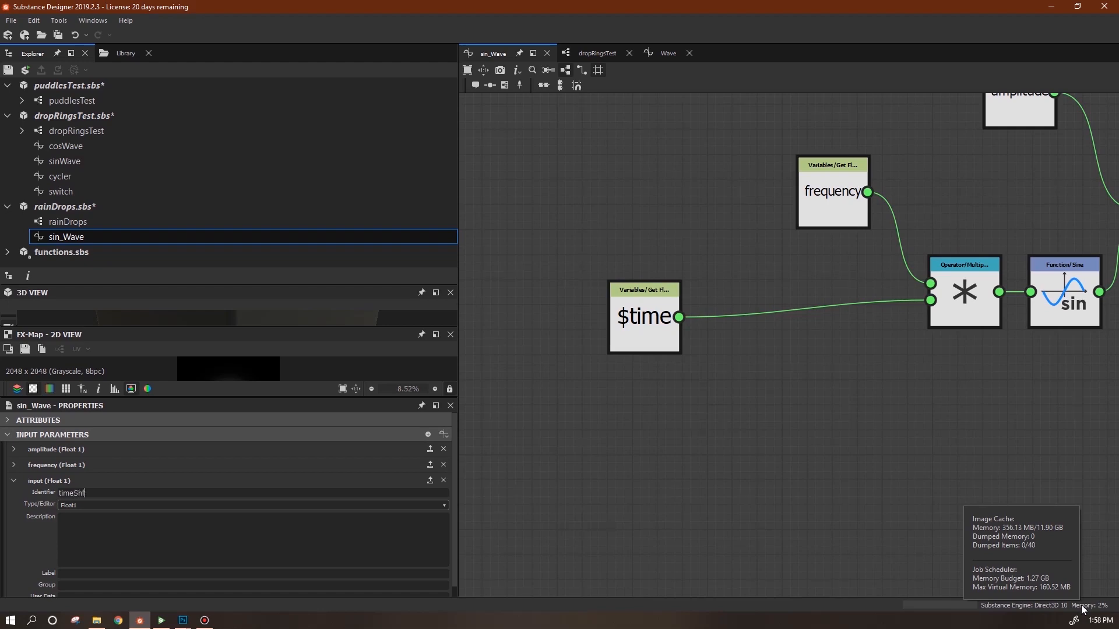
text(t)
key(BackSpace)
key(BackSpace)
key(BackSpace)
key(BackSpace)
text(Multiplier)
key(Return)
key(Tab)
text(timeMultiplier)
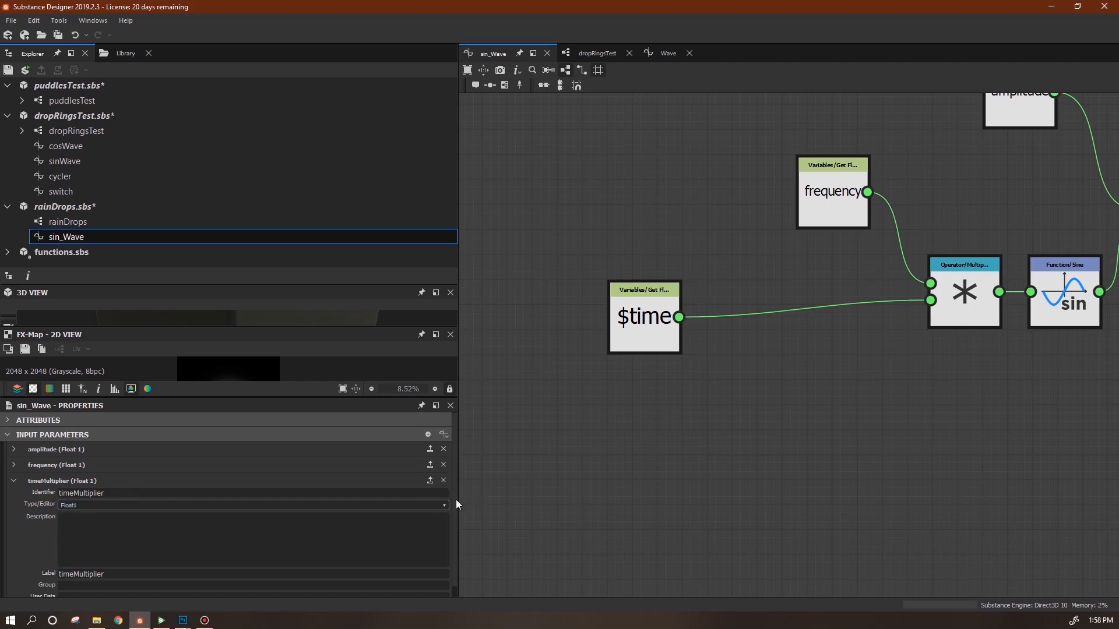
Add a Multiplication node next to the $time node.
scroll(456, 499, down, 1)
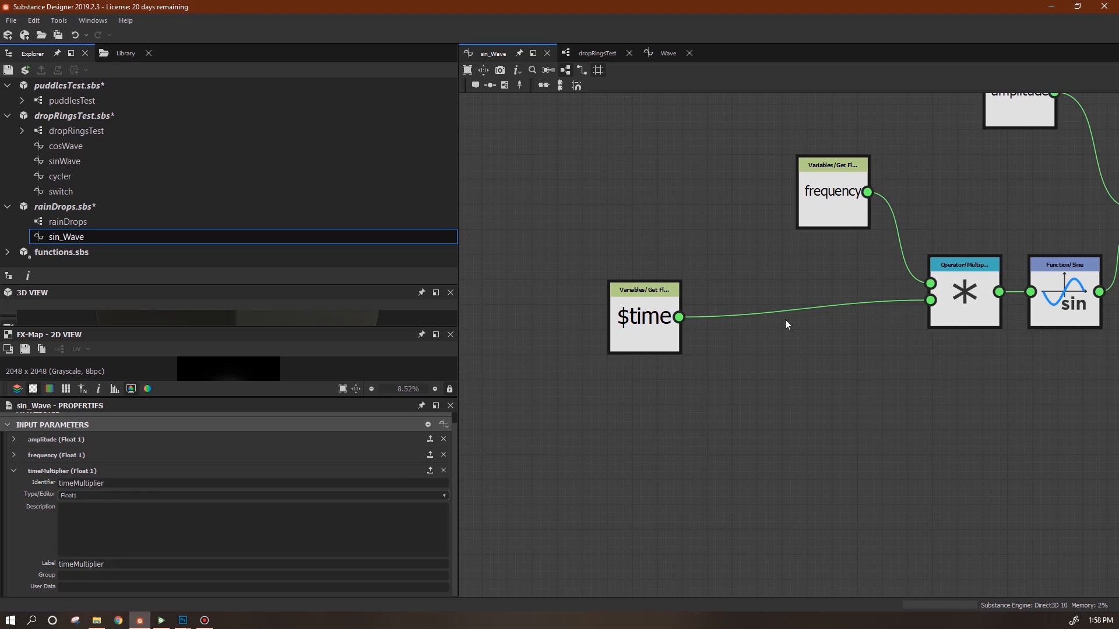
drag(659, 338, 709, 325)
middle_drag(834, 427, 746, 477)
drag(625, 384, 574, 346)
right_click(692, 442)
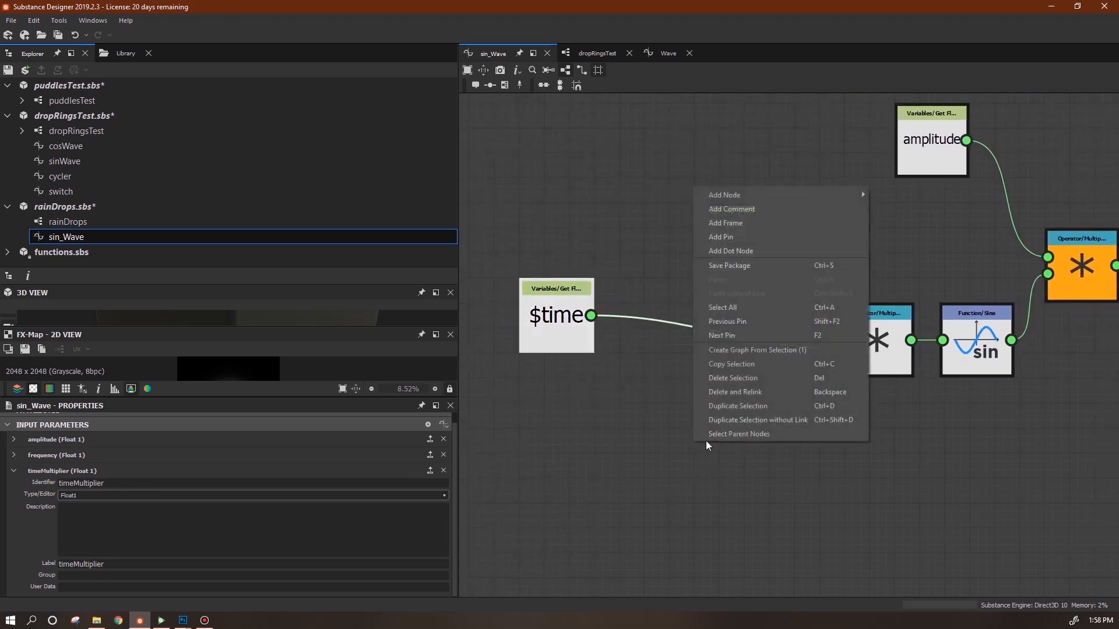
mouse_move(735, 193)
mouse_move(907, 266)
click(991, 294)
drag(704, 437, 717, 413)
Add a Get Float node reading the timeMultiplier variable.
right_click(525, 411)
mouse_move(565, 162)
mouse_move(756, 190)
click(799, 191)
drag(524, 417, 672, 424)
click(444, 432)
click(420, 480)
Multiply $time by timeMultiplier and feed the product into the frequency multiply.
drag(590, 316, 673, 408)
drag(741, 416, 843, 348)
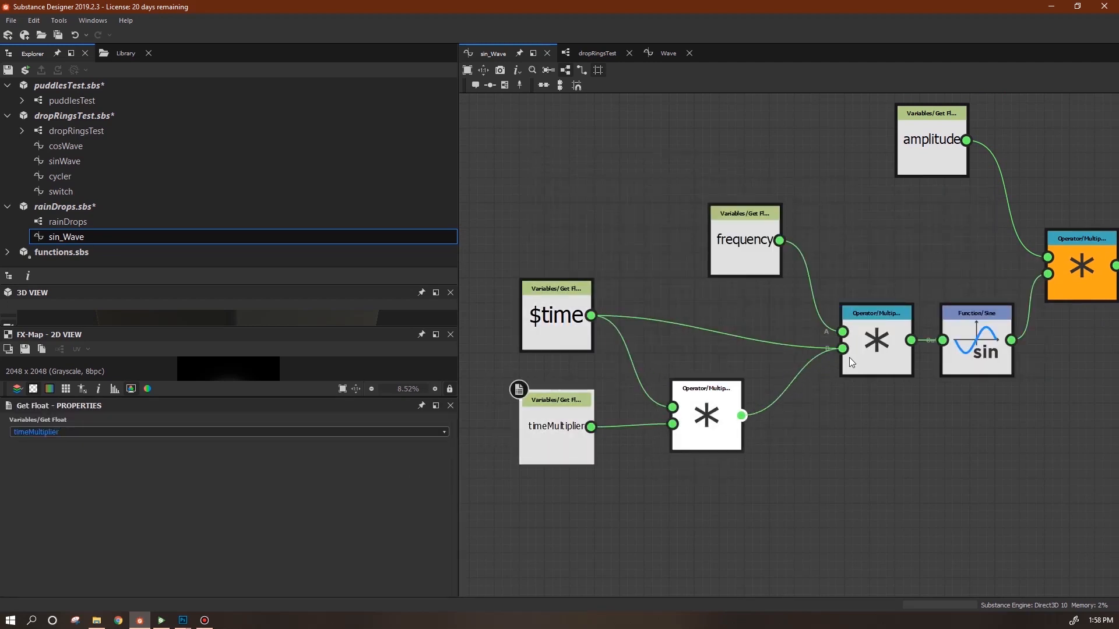
mouse_move(561, 314)
mouse_down()
mouse_move(562, 337)
mouse_move(563, 313)
mouse_up()
drag(557, 443, 559, 457)
drag(698, 424, 673, 373)
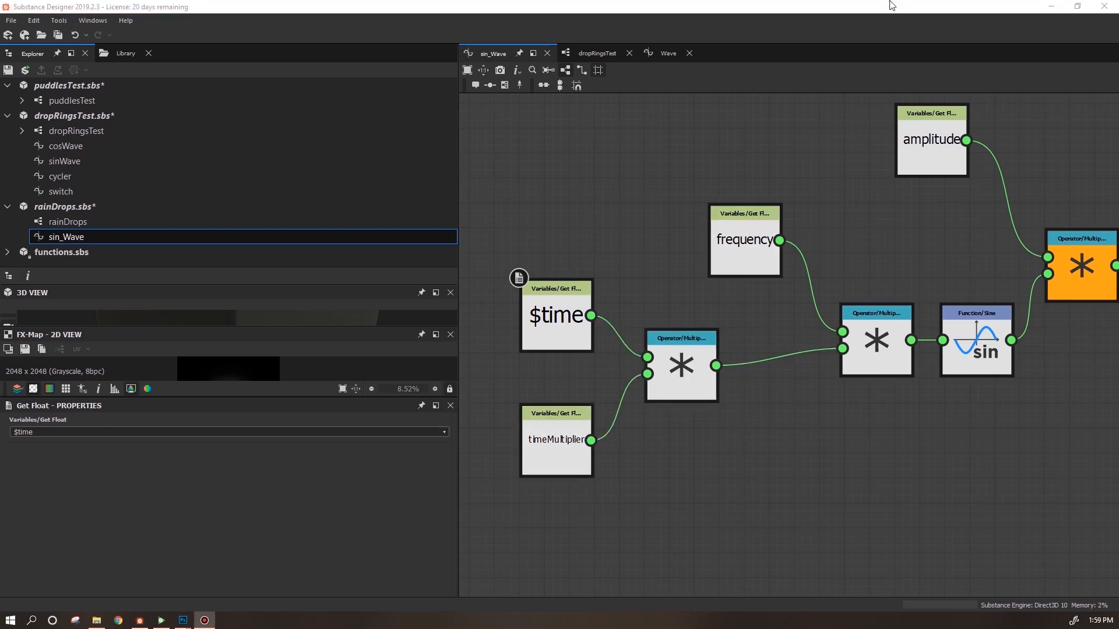
Open the rainDrops FX-Map and the Quadrant's Color/Luminosity function.
click(71, 222)
double_click(72, 222)
click(1057, 164)
right_click(1057, 163)
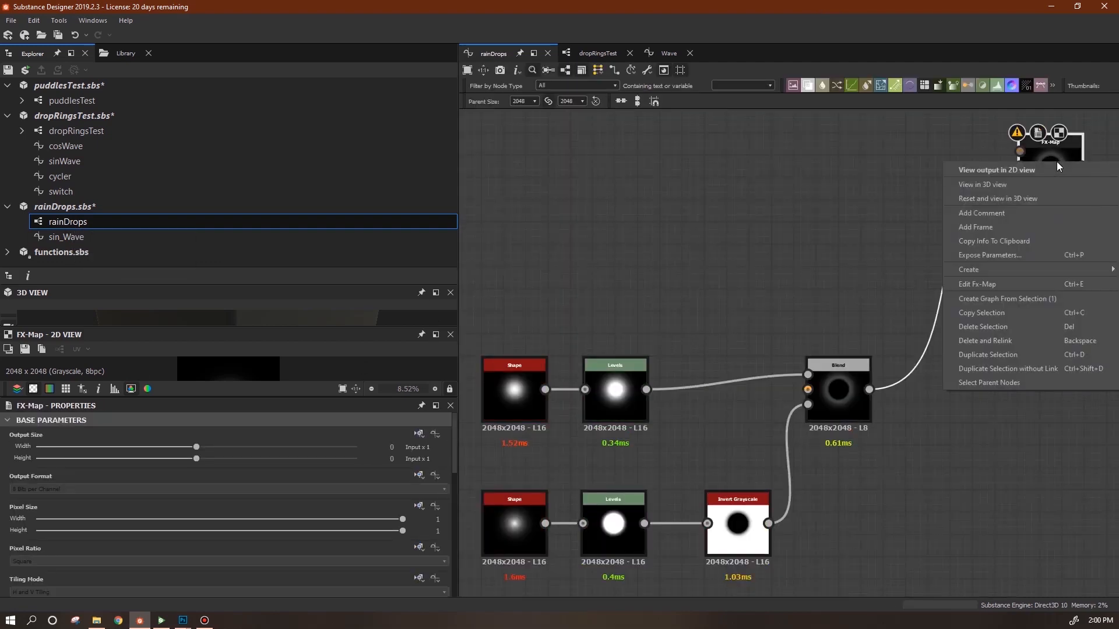
click(1015, 285)
click(922, 286)
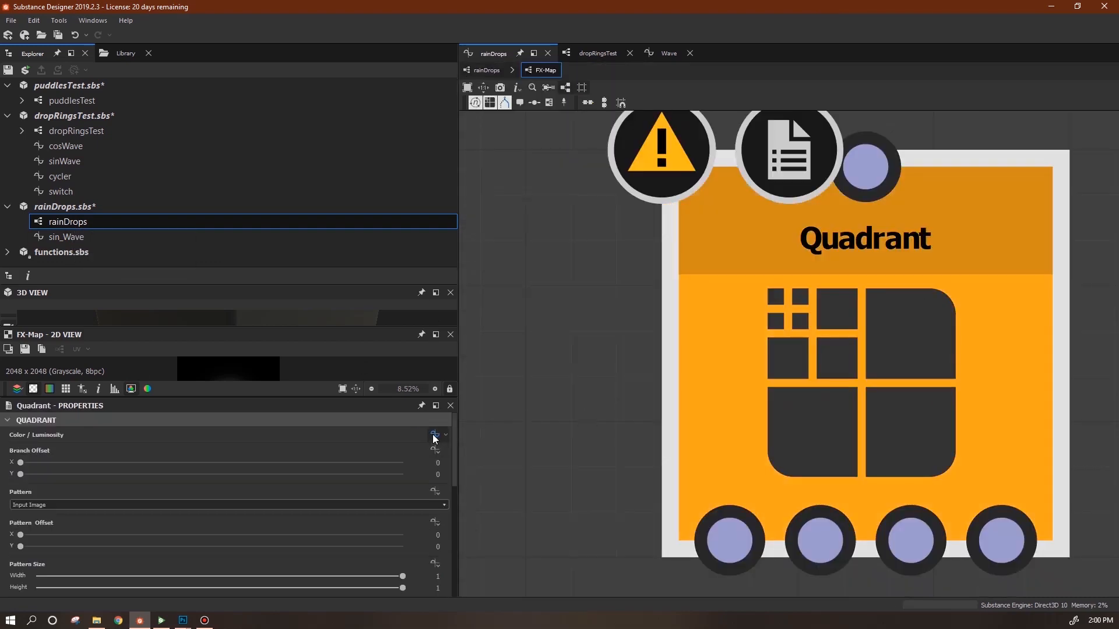
click(435, 434)
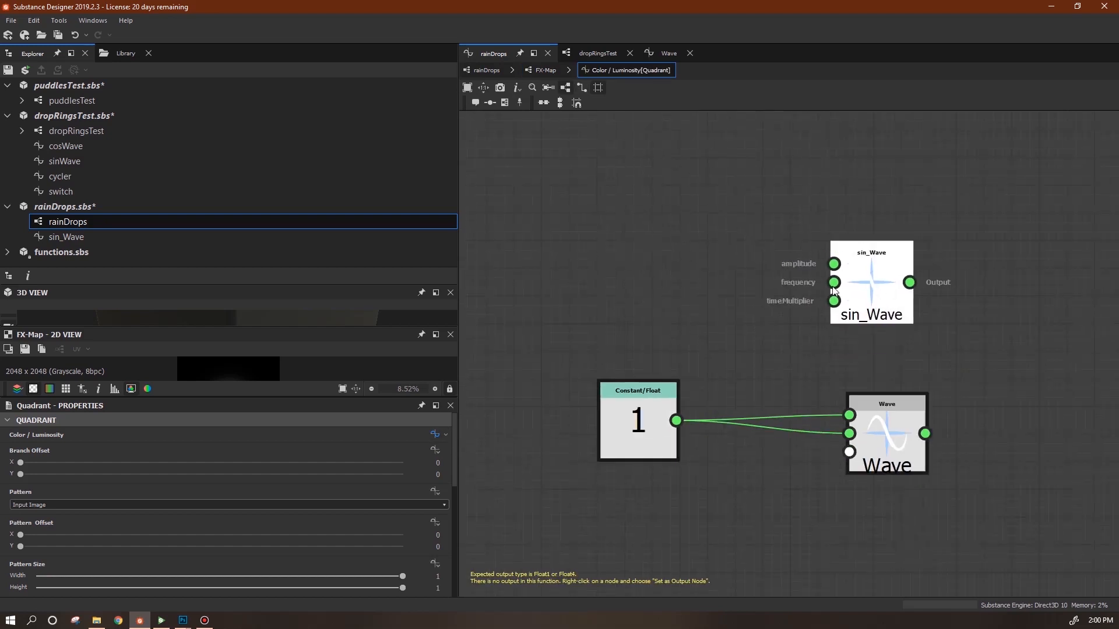
Wire the Constant 1 into sin_Wave's amplitude and delete the Wave node.
drag(834, 264, 676, 420)
drag(936, 480, 847, 498)
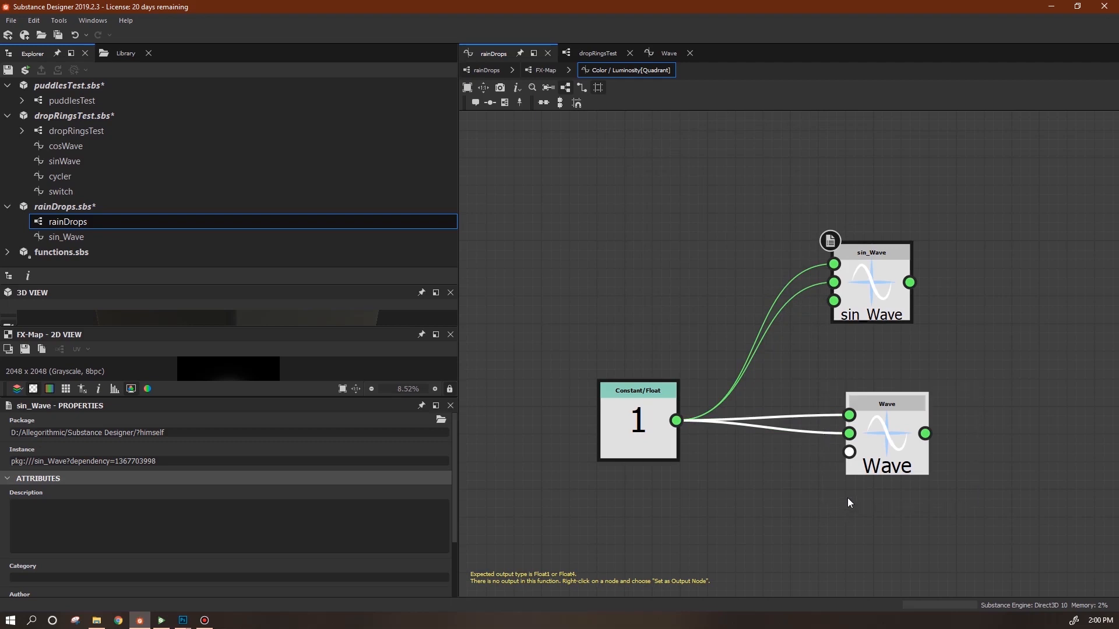
key(Delete)
Align the sin_Wave node level with the Constant 1 node.
drag(876, 314, 677, 420)
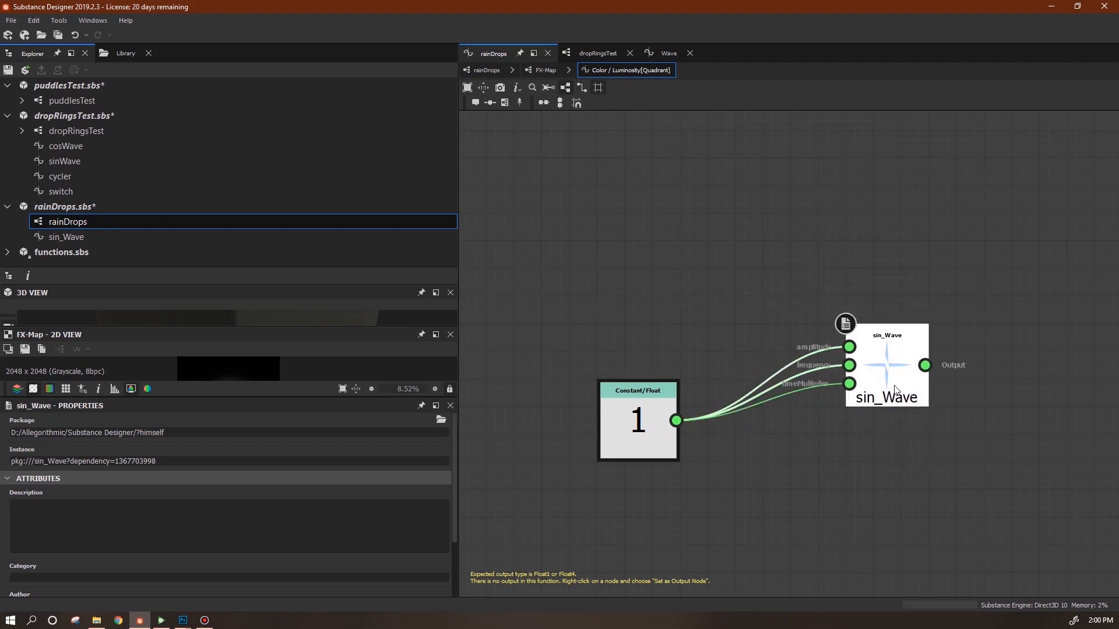
drag(893, 387, 866, 428)
drag(648, 417, 648, 361)
drag(853, 417, 854, 375)
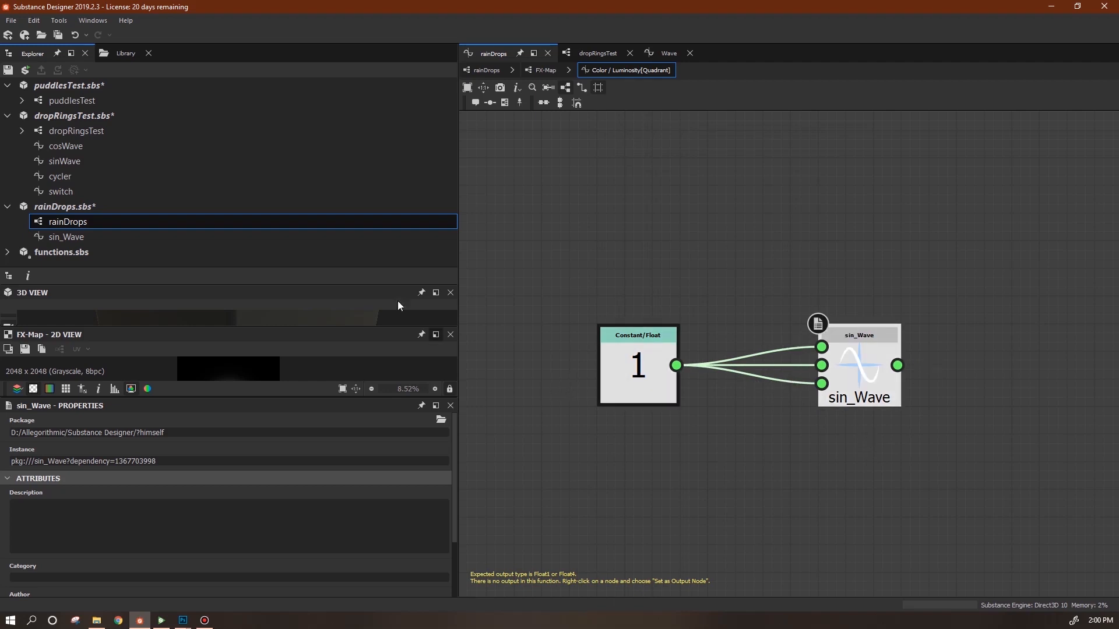
click(131, 55)
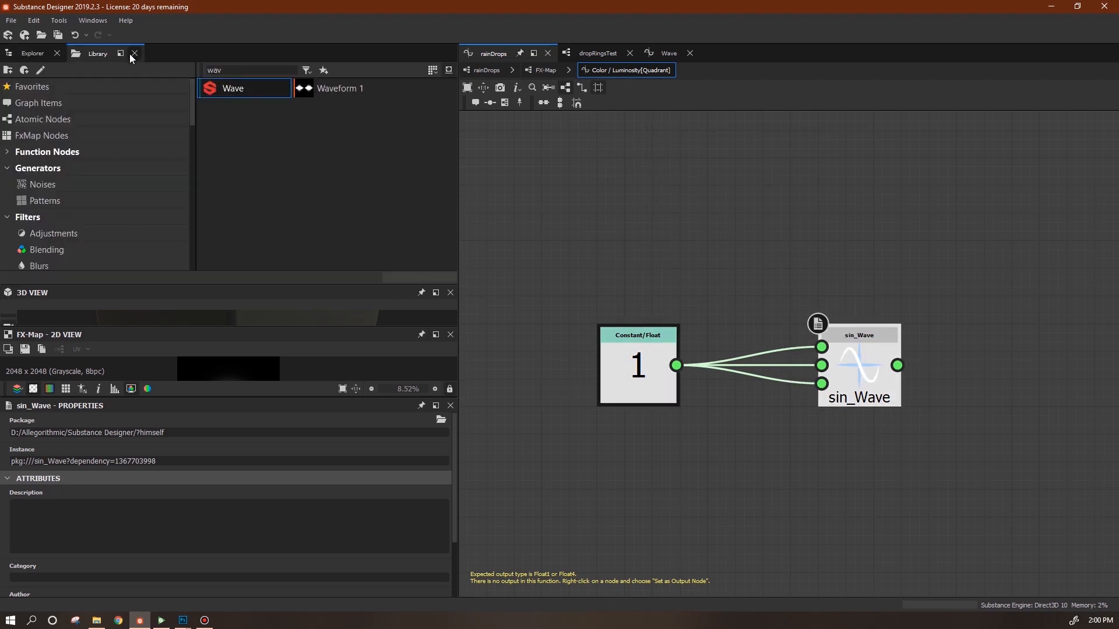
click(31, 53)
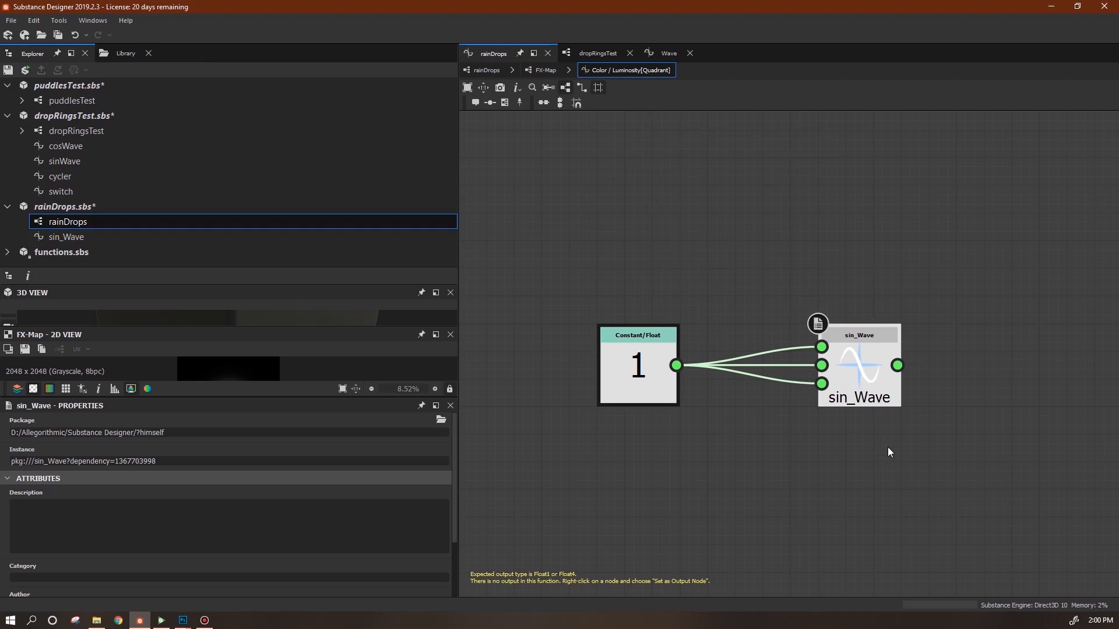
scroll(888, 456, down, 1)
middle_drag(900, 464, 880, 374)
drag(831, 319, 842, 319)
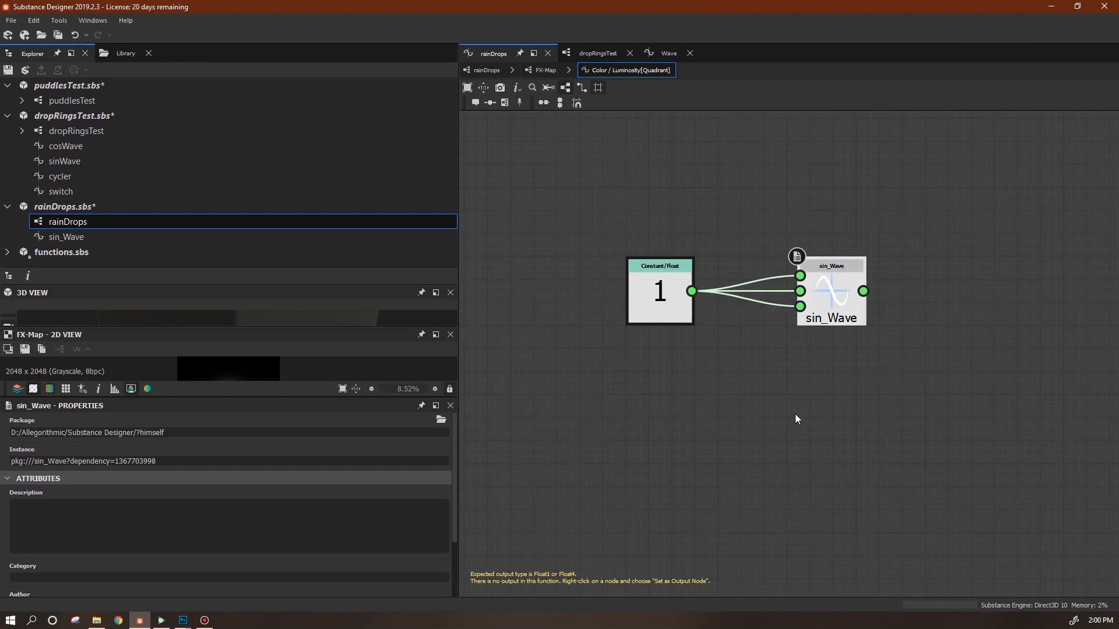
click(747, 401)
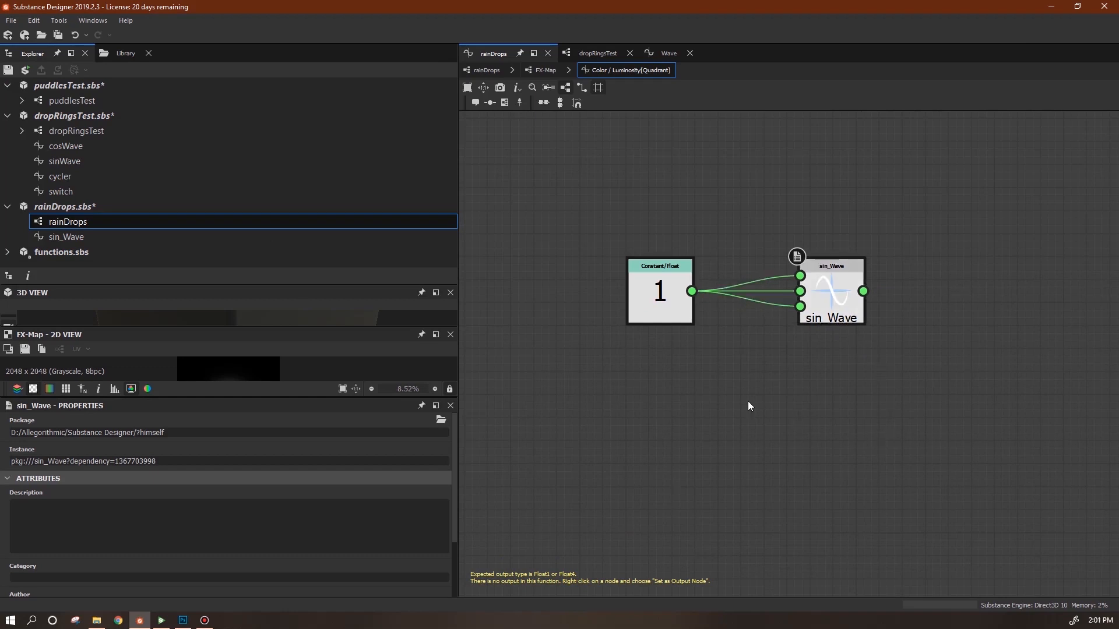
Open the sin_Wave function and select all of its nodes.
click(62, 237)
right_click(62, 239)
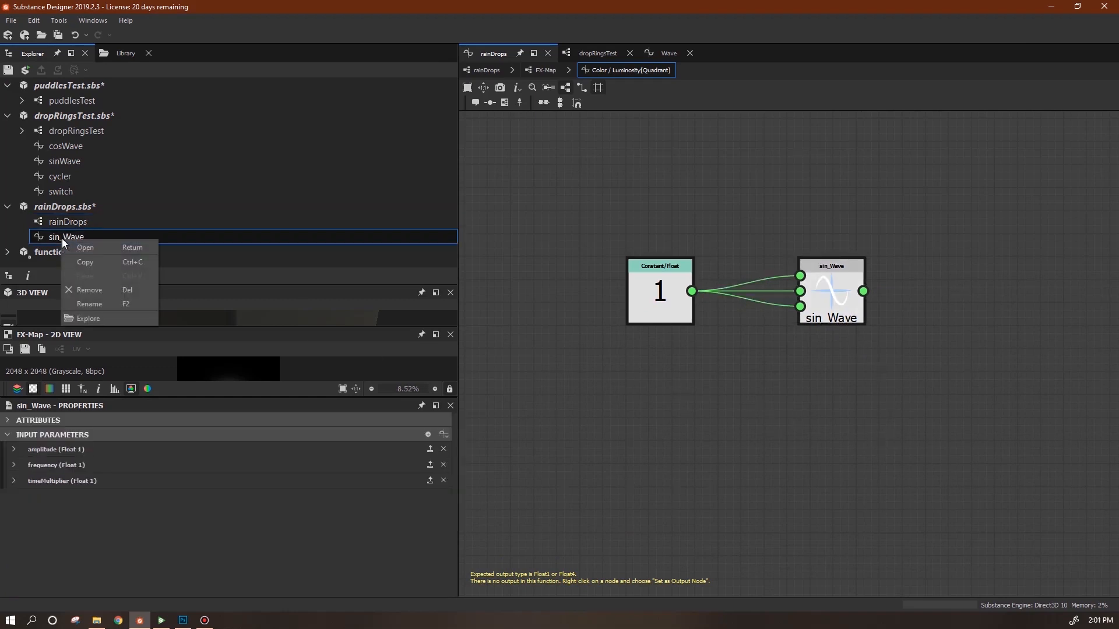
click(62, 236)
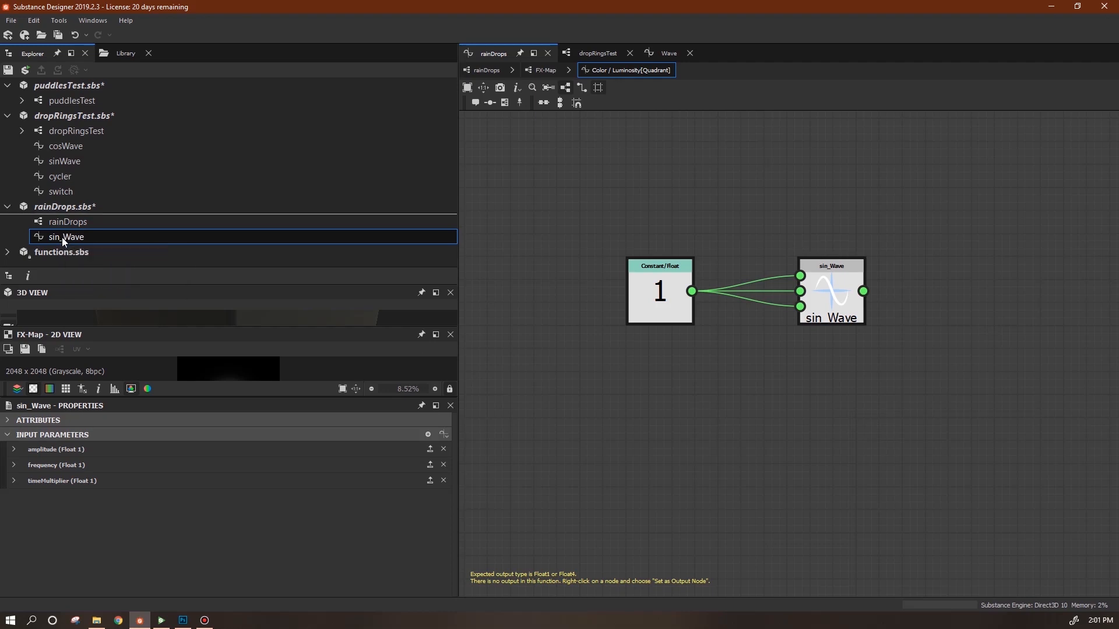
double_click(62, 237)
drag(496, 116, 1050, 561)
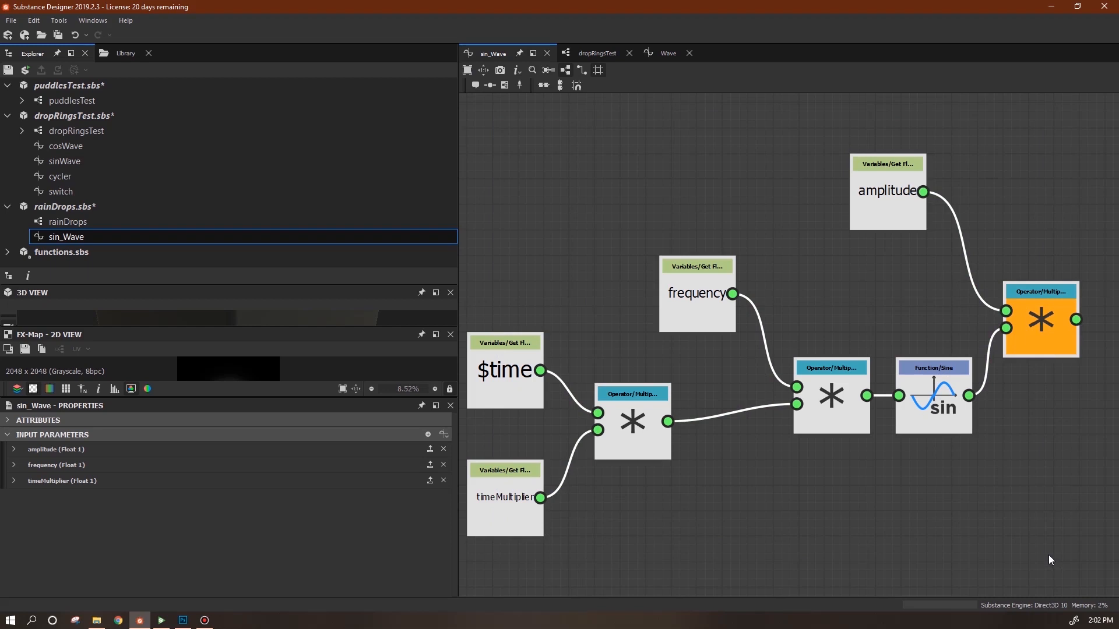
Create a new function in rainDrops.sbs, paste the sine nodes in, and name it cos_Wave.
click(81, 209)
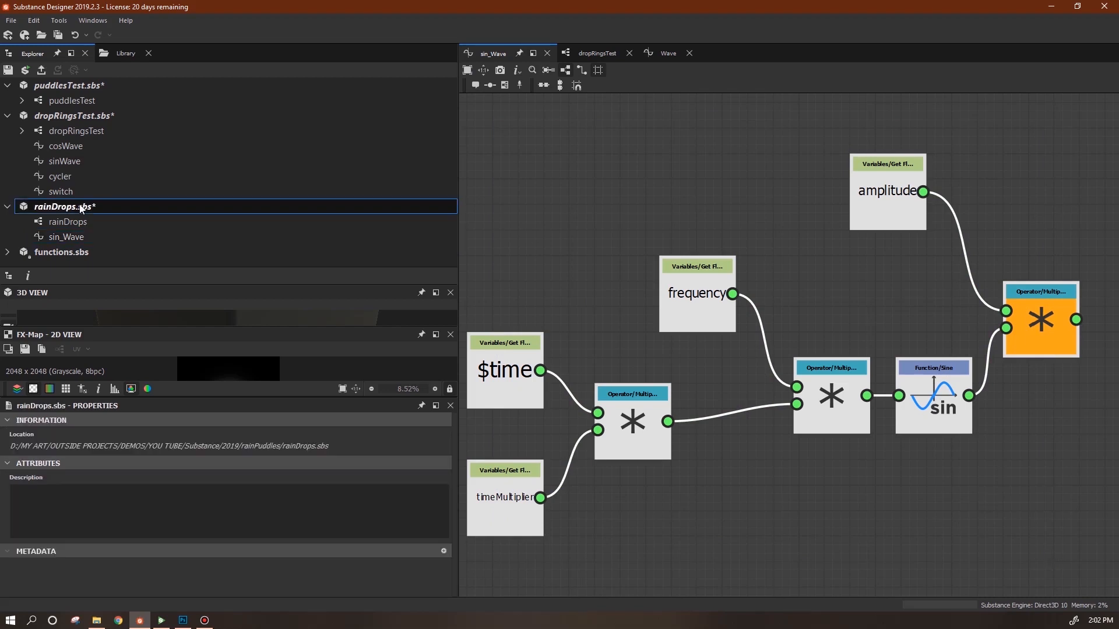
right_click(82, 209)
mouse_move(244, 211)
click(317, 266)
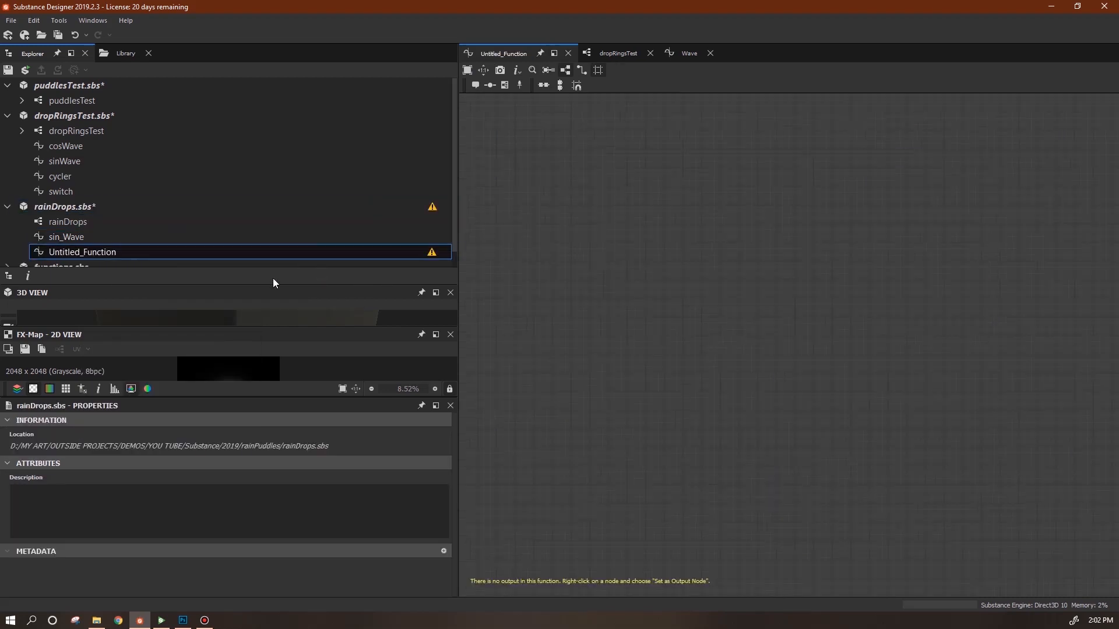
click(677, 275)
key(ctrl+v)
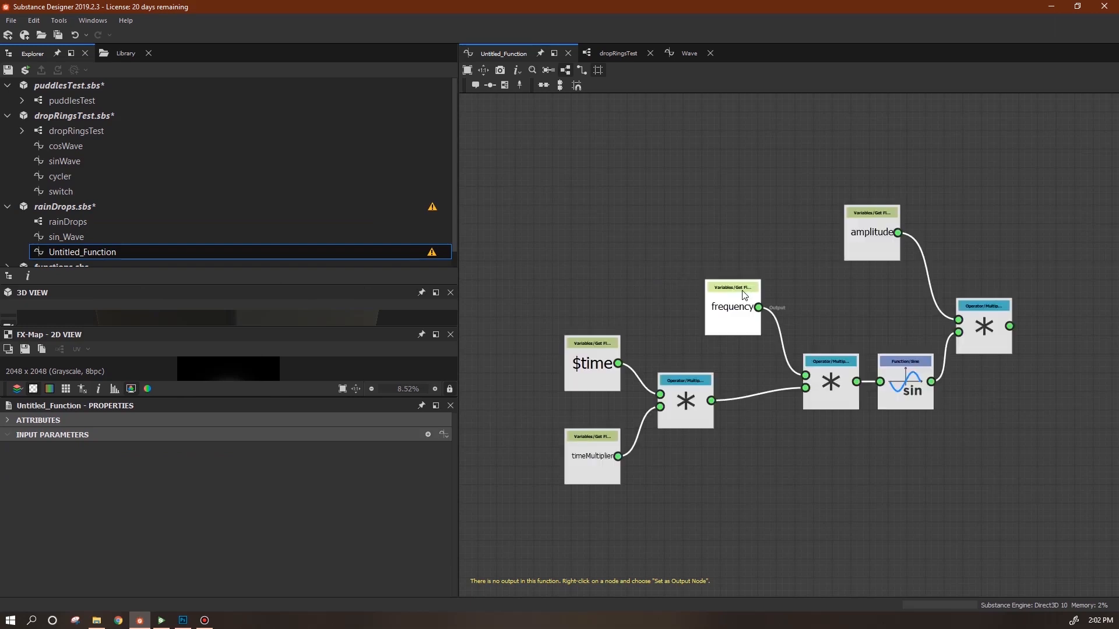
right_click(96, 252)
click(130, 322)
text(c)
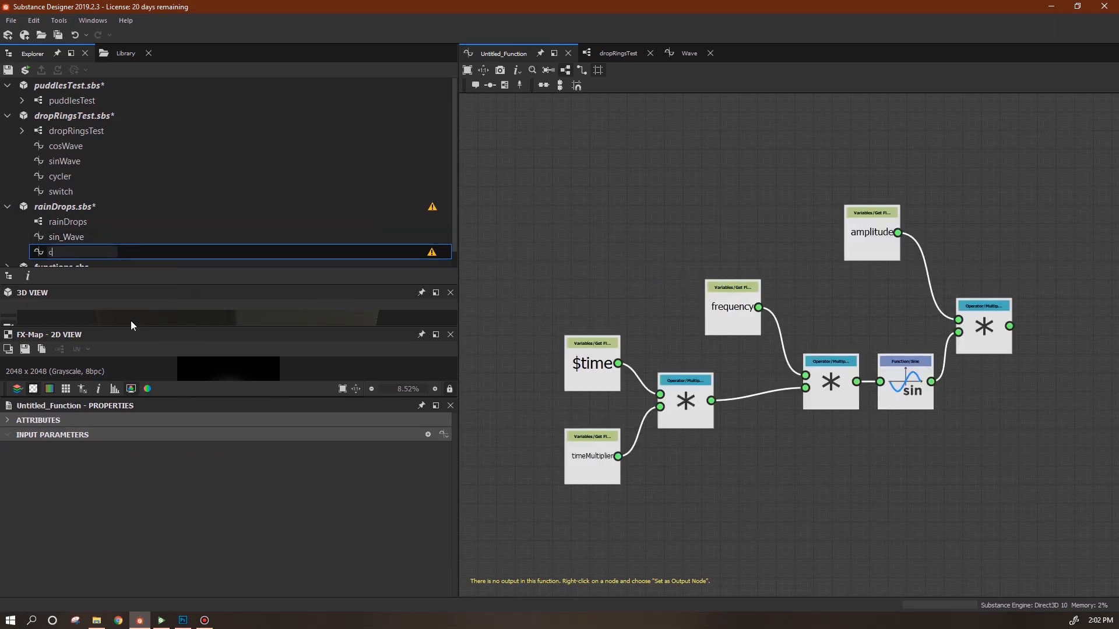
text(os_Wave)
key(Return)
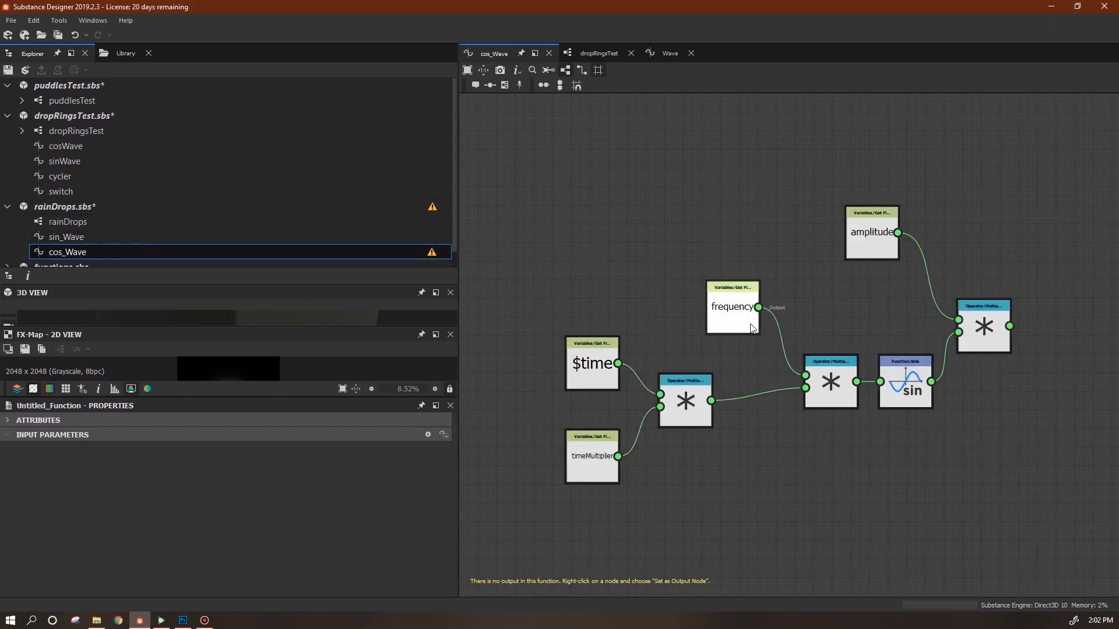
Replace the Sine node with a Cosine node between the two multiplies.
right_click(614, 187)
mouse_move(794, 226)
mouse_move(818, 304)
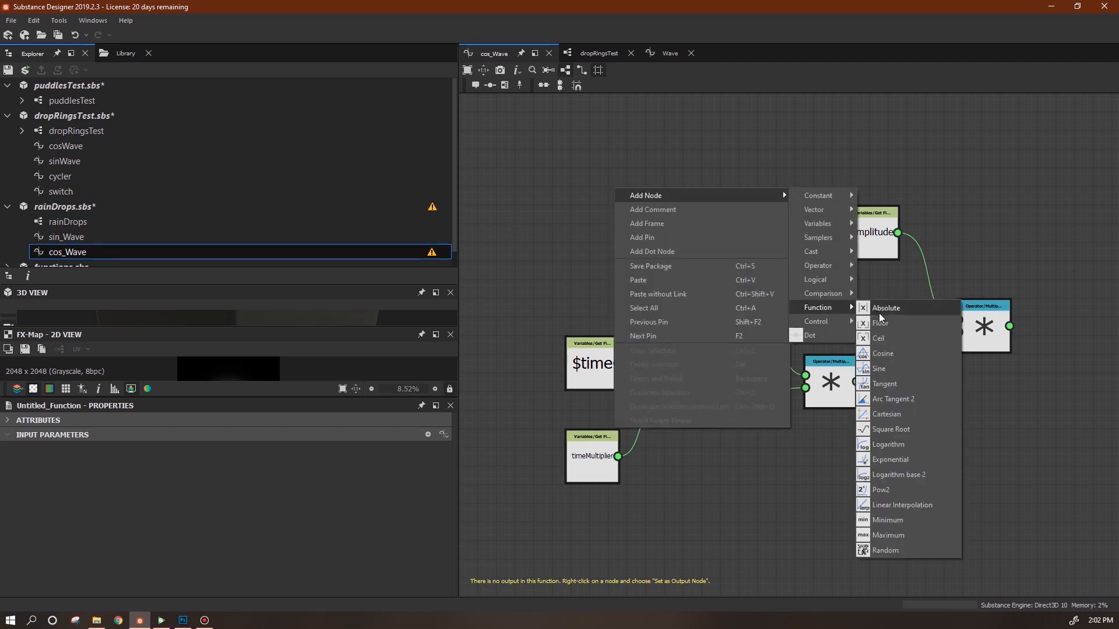
click(888, 360)
drag(616, 194, 918, 445)
drag(857, 381, 958, 332)
drag(904, 373, 876, 521)
drag(915, 445, 907, 389)
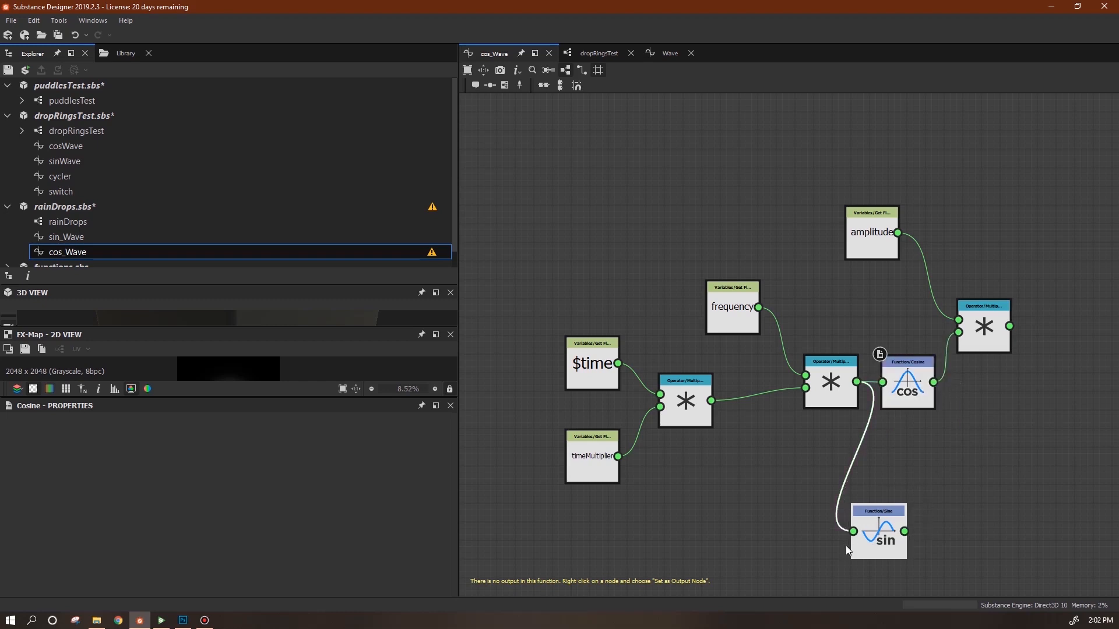
key(Delete)
Make the final multiply node the output of cos_Wave.
click(78, 236)
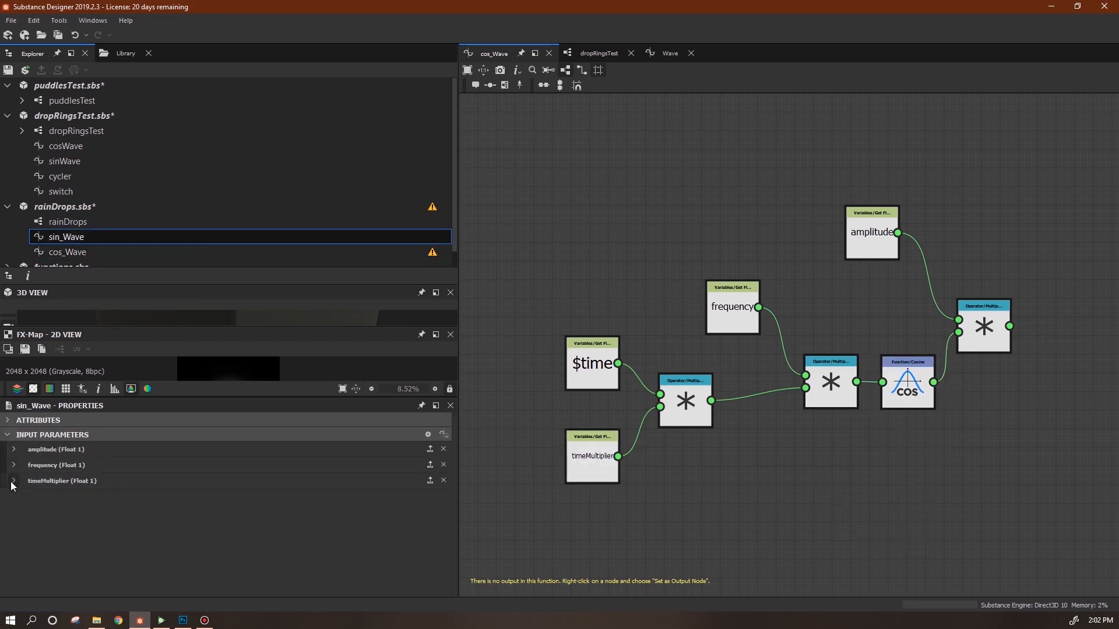
click(75, 254)
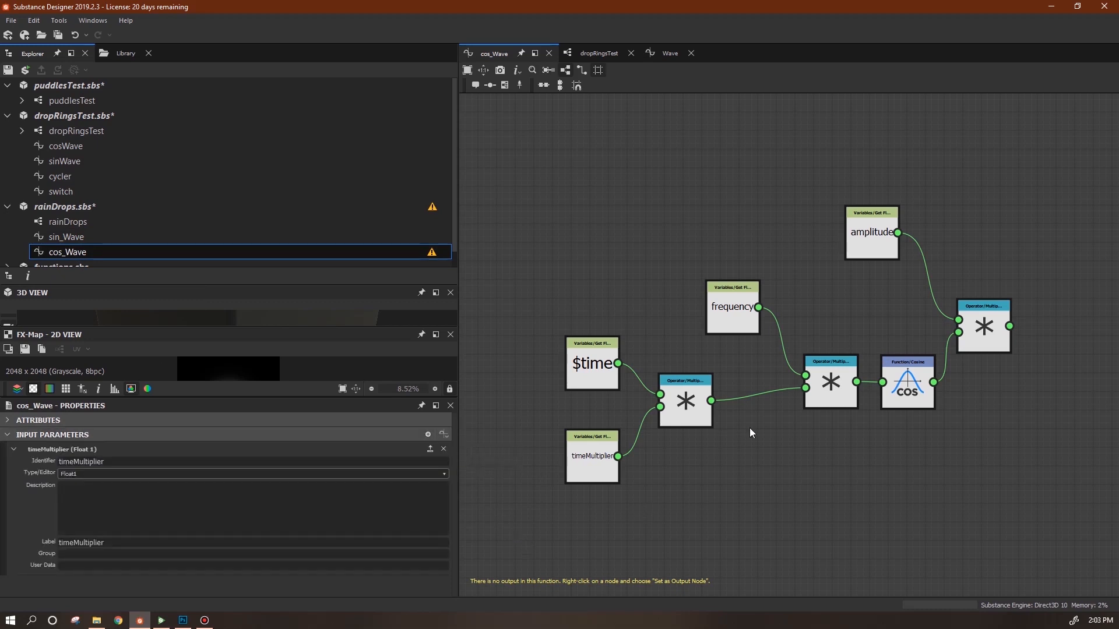
click(983, 329)
right_click(983, 322)
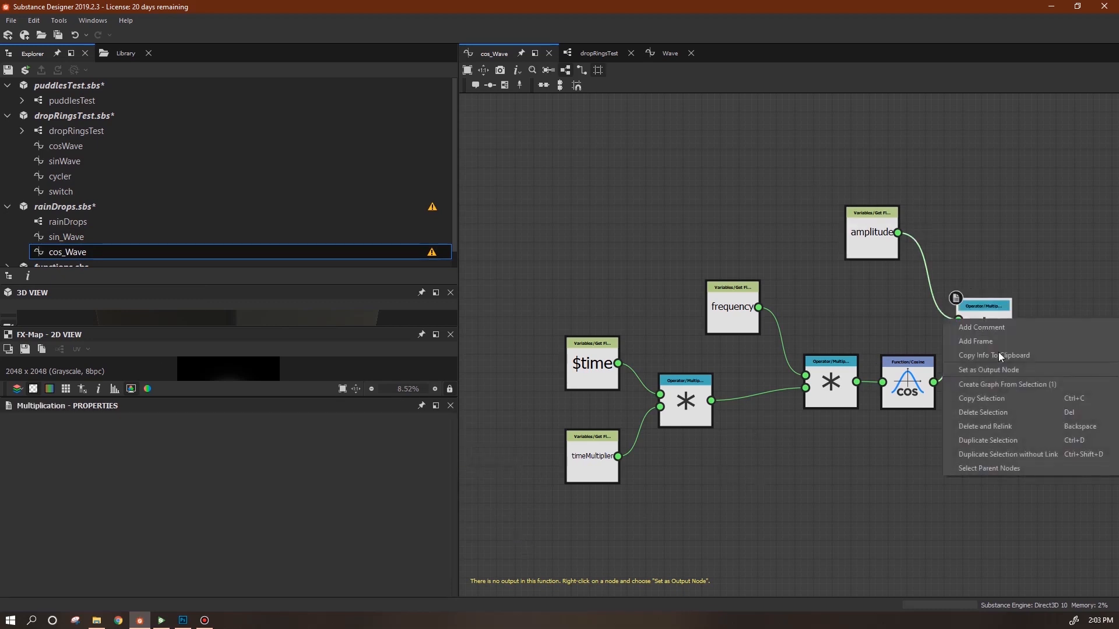
click(1003, 373)
drag(996, 324, 1004, 324)
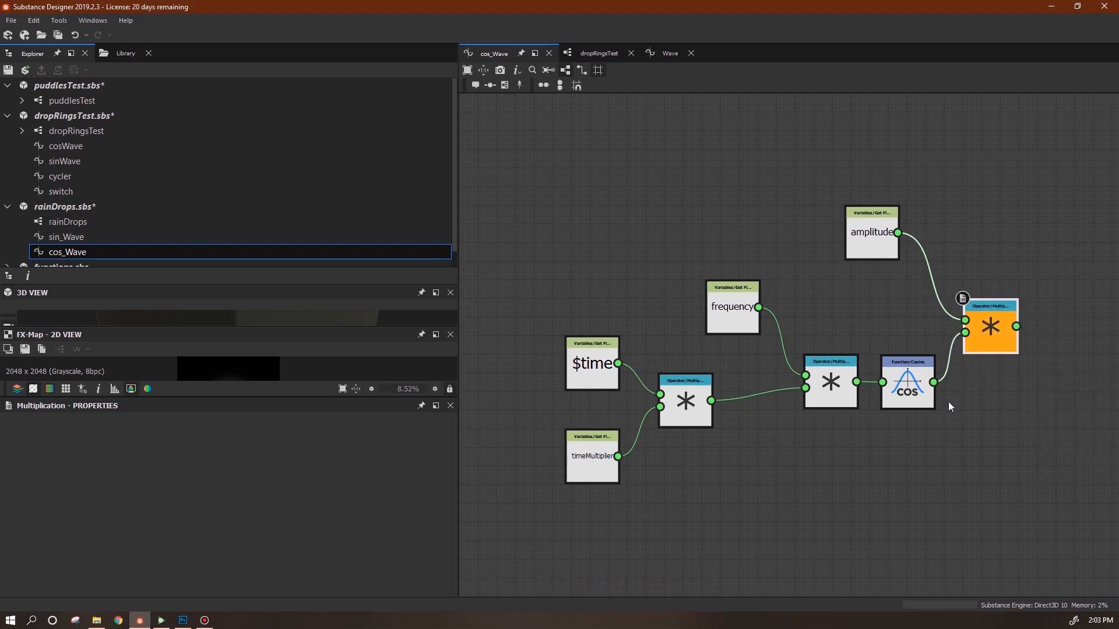
click(917, 398)
drag(222, 284, 223, 302)
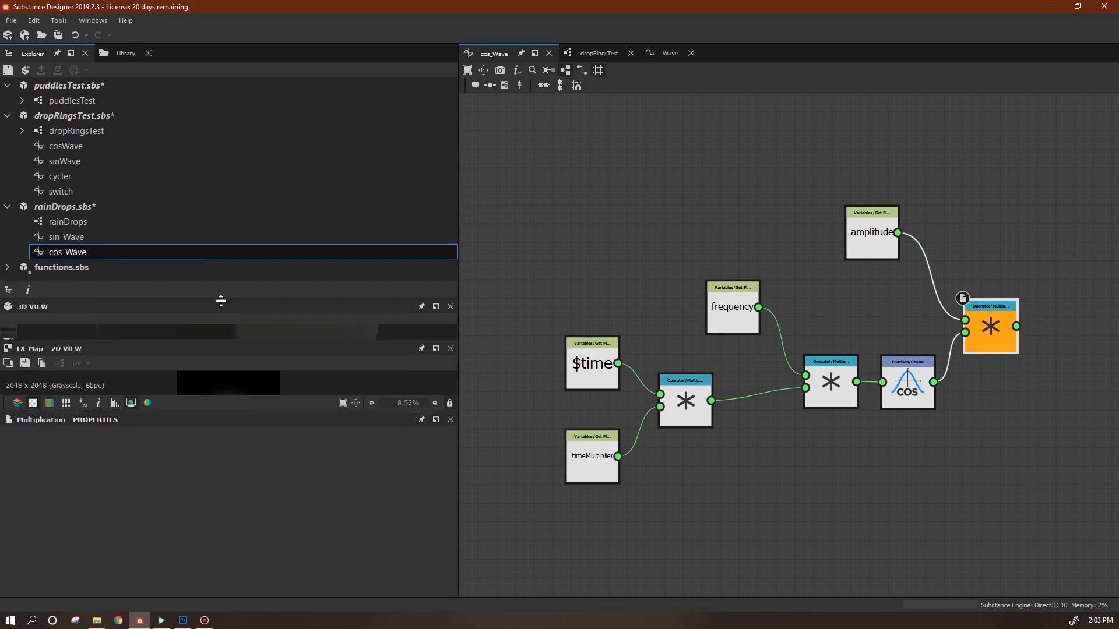
Open the rainDrops FX-Map and the Quadrant node's Color/Luminosity function.
double_click(80, 222)
middle_drag(1060, 198, 876, 275)
right_click(870, 257)
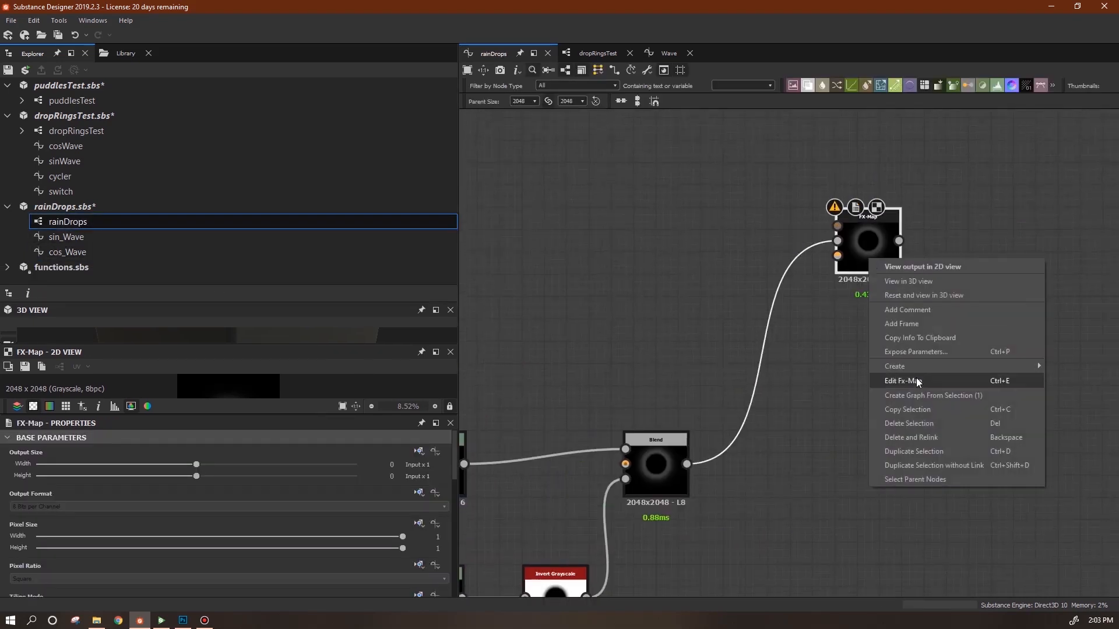
click(911, 380)
click(897, 382)
click(434, 452)
scroll(827, 393, down, 5)
middle_drag(906, 442, 749, 304)
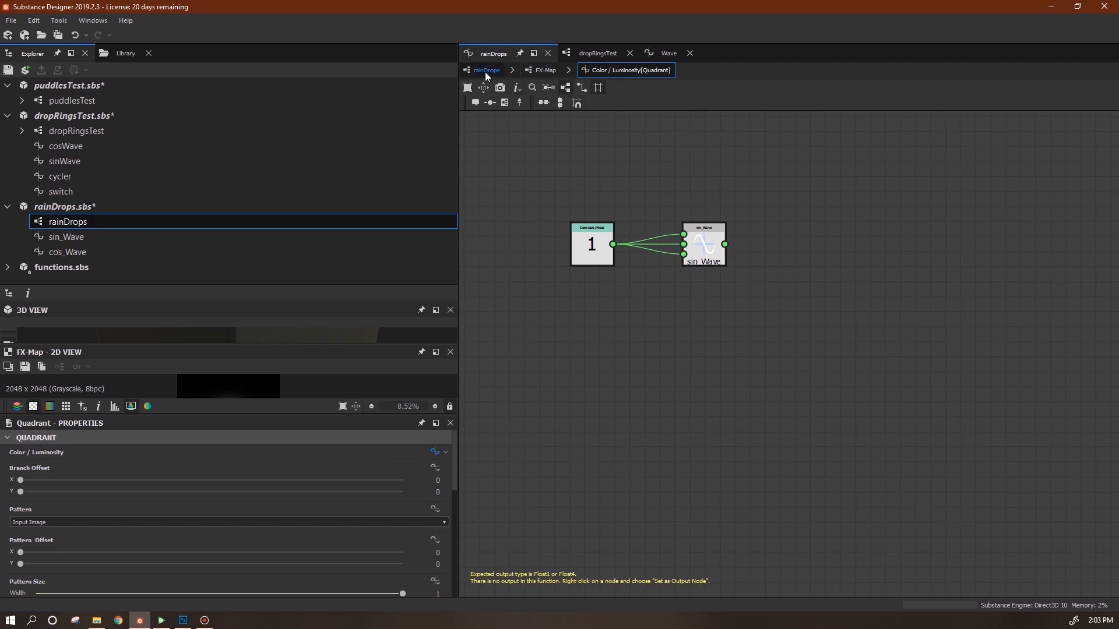
Paste the timeMultiplier input into rainDrops' properties and remove the old 'input' parameter.
click(485, 70)
right_click(571, 338)
click(540, 328)
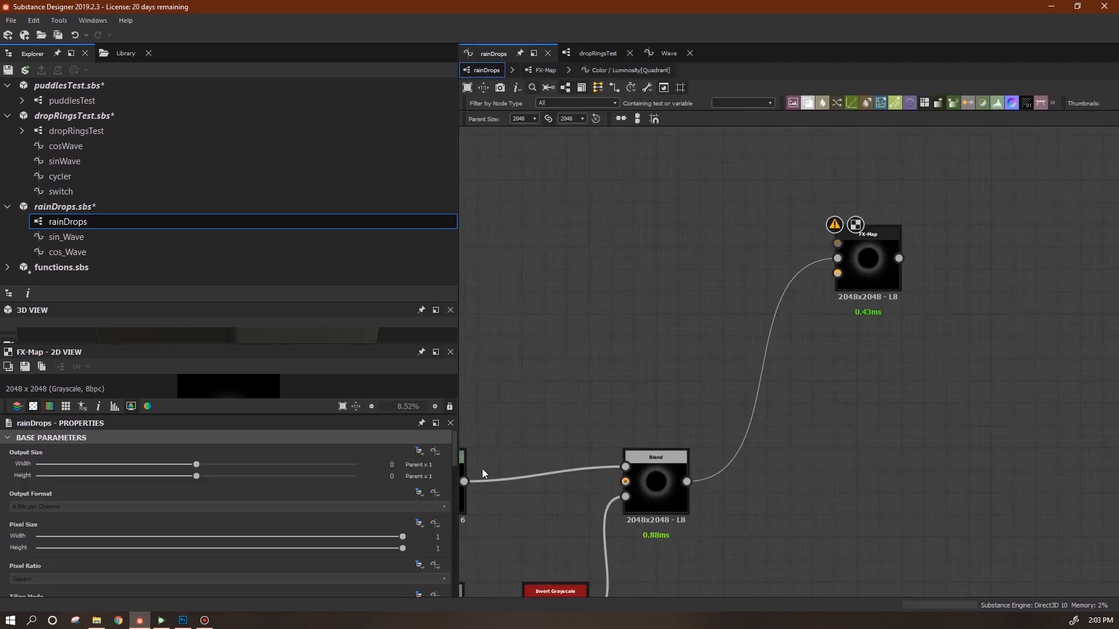
drag(454, 454, 460, 578)
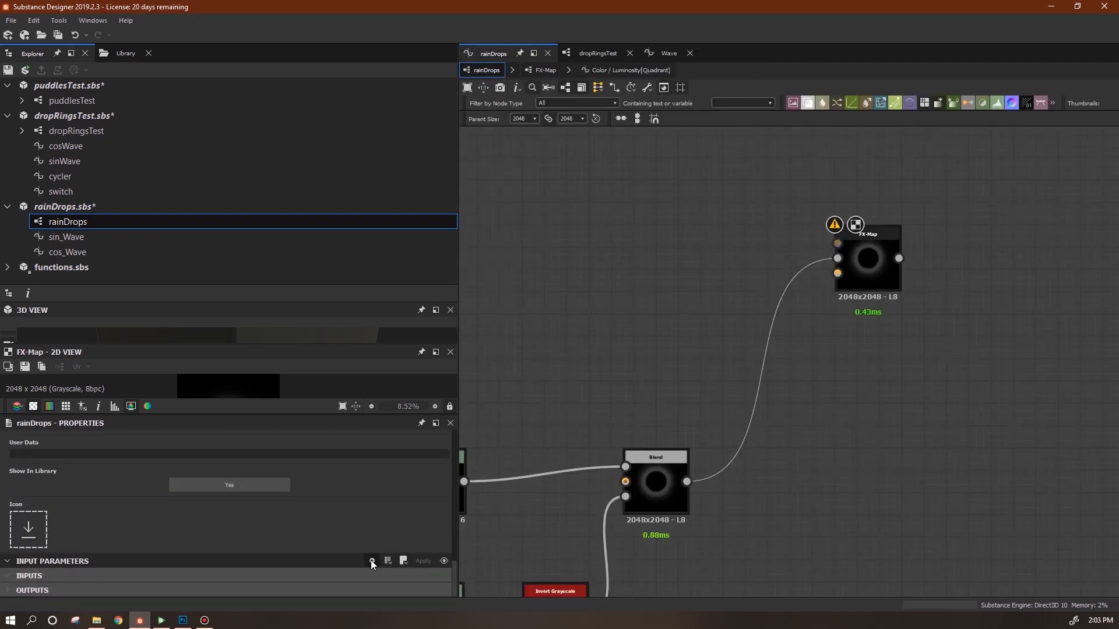
click(386, 563)
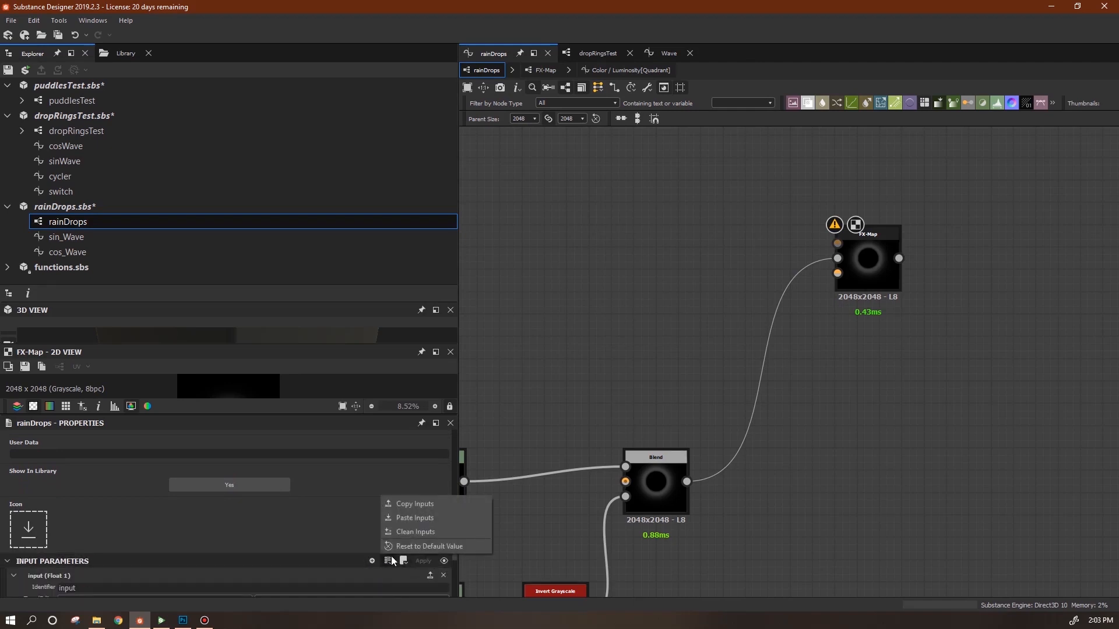
click(403, 518)
drag(456, 521, 455, 545)
click(14, 456)
click(443, 455)
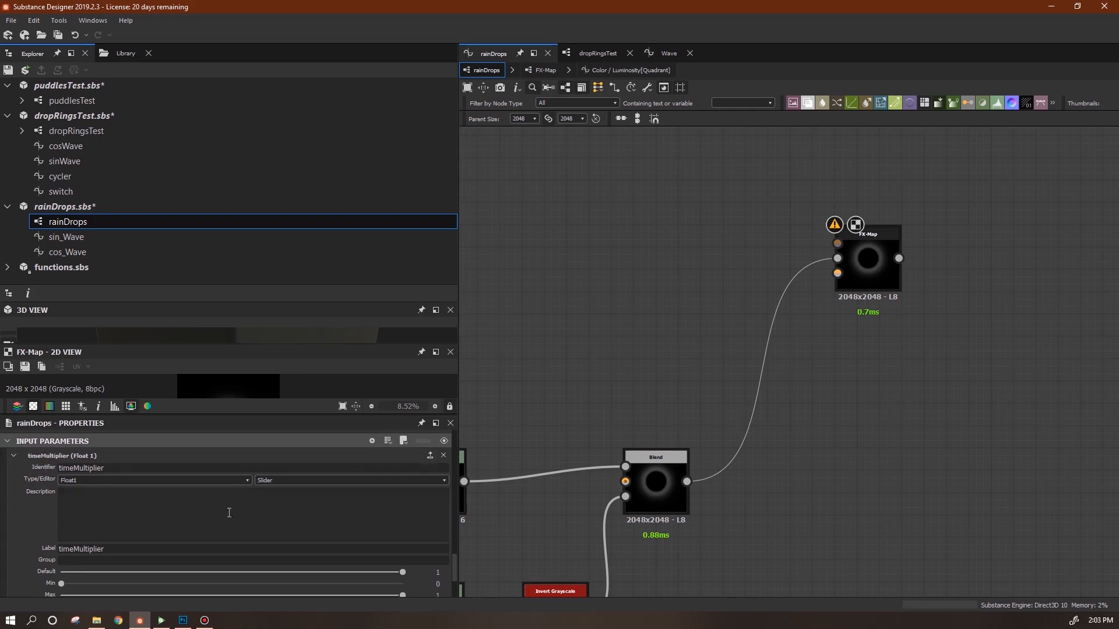
Set the timeMultiplier maximum to 2, then go back to the Quadrant's luminosity function.
scroll(454, 579, down, 3)
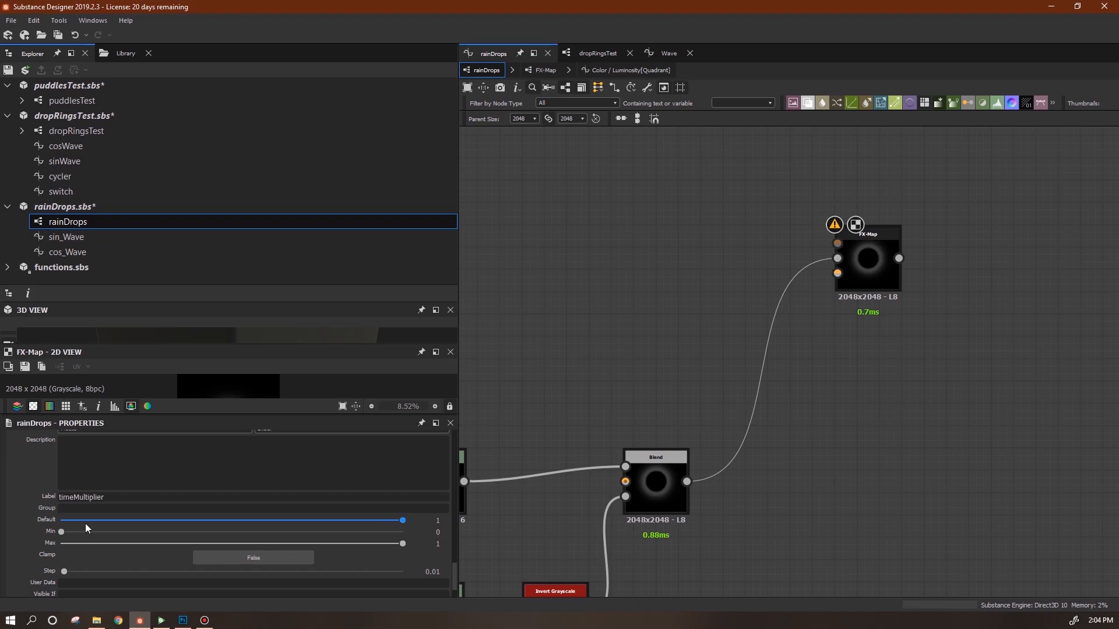
click(442, 546)
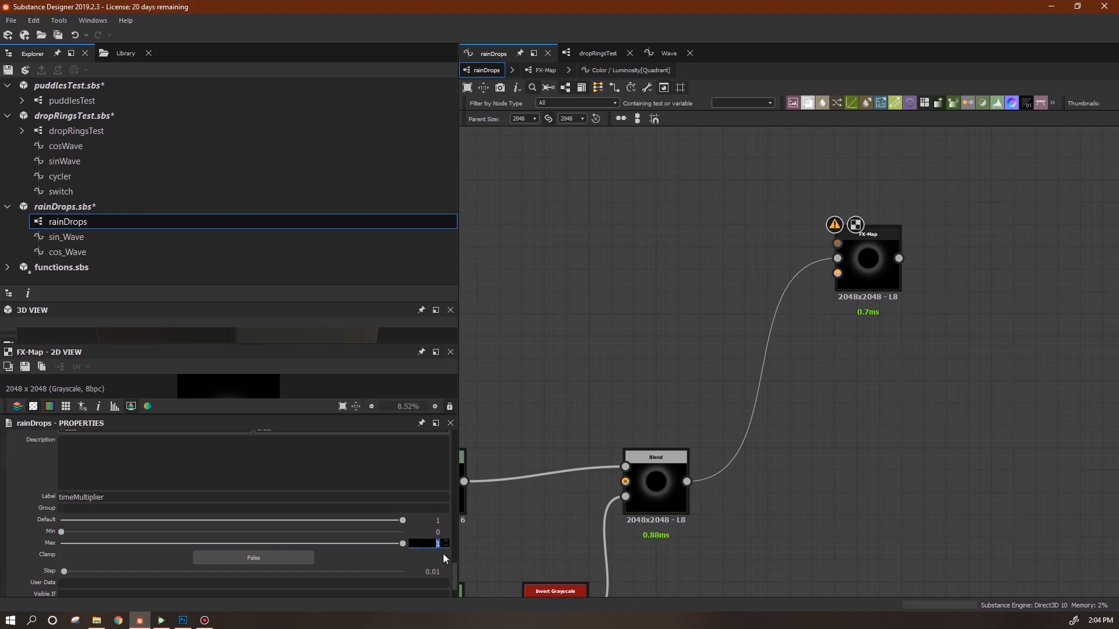
text(2)
key(Return)
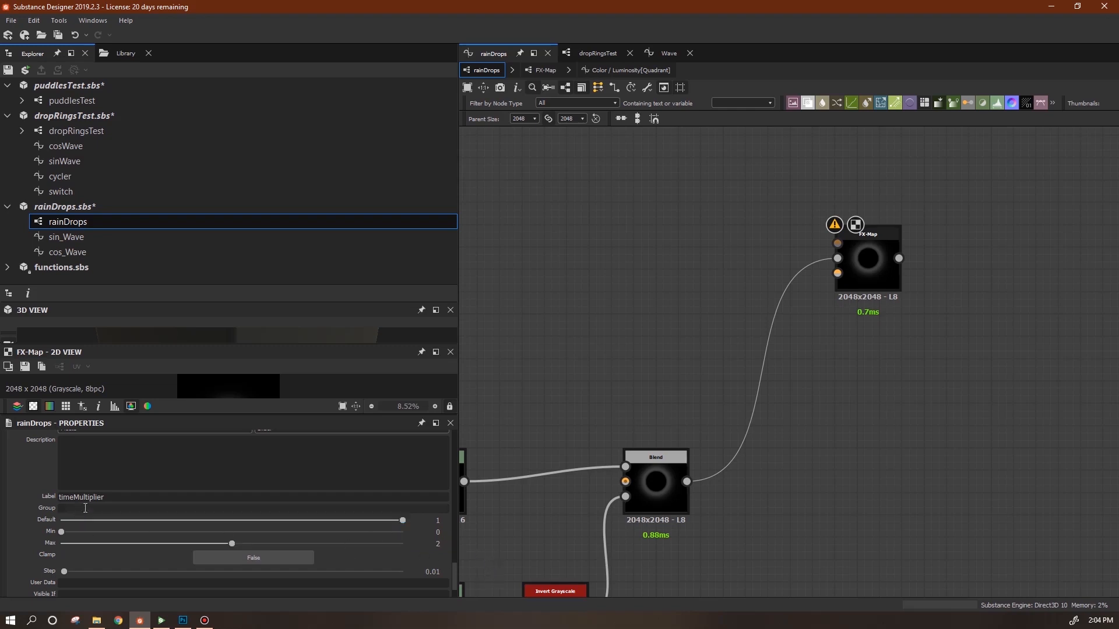
scroll(453, 569, up, 2)
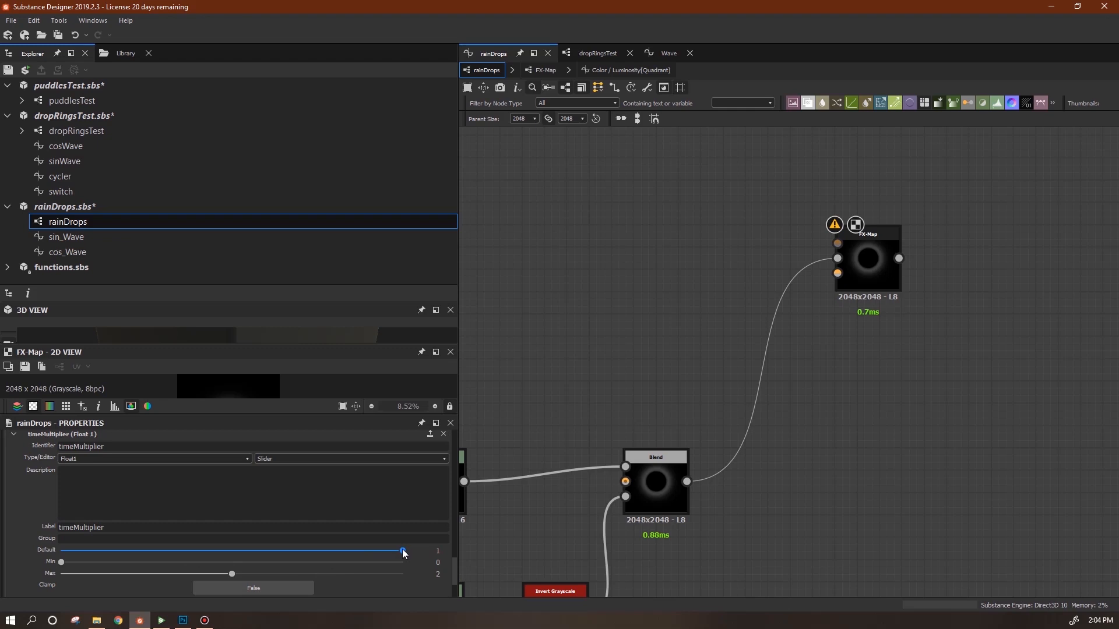
scroll(456, 572, down, 3)
scroll(460, 580, up, 4)
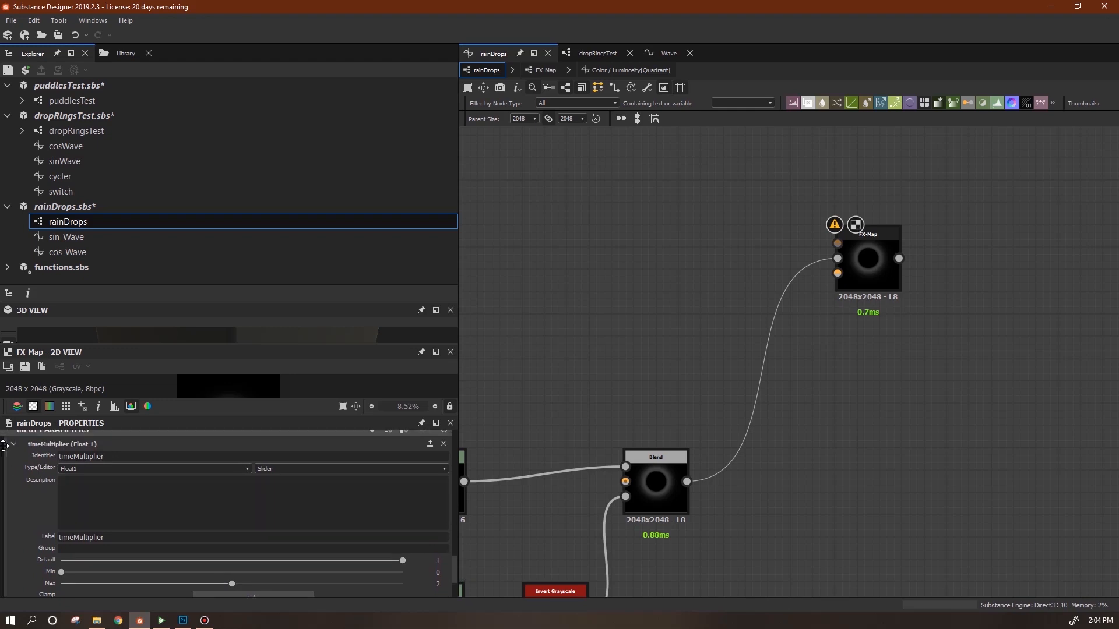
click(612, 71)
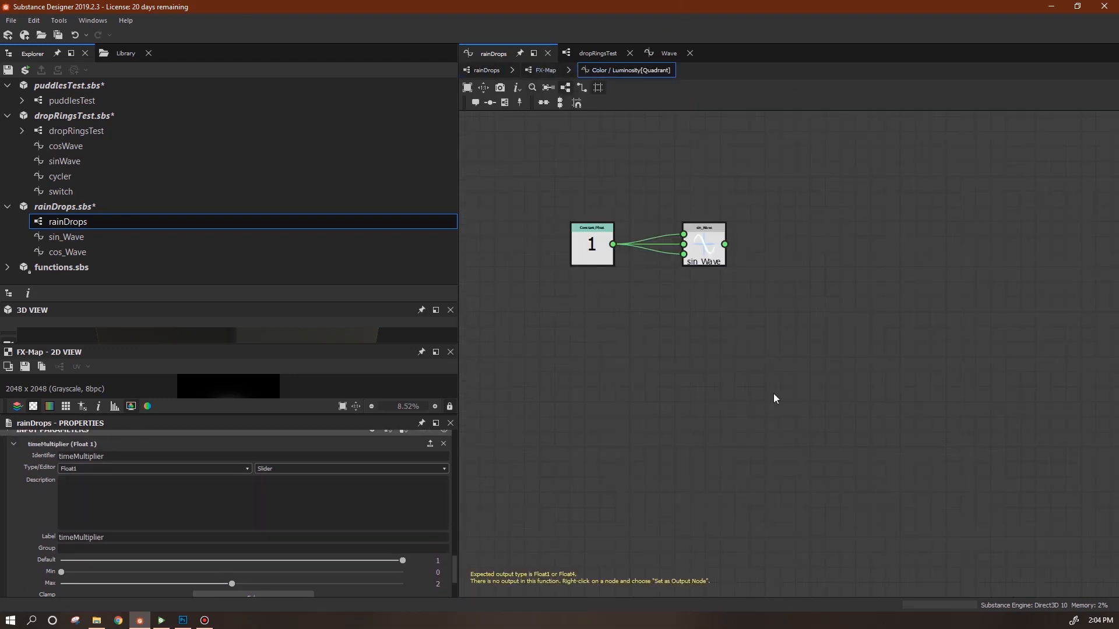
Add a Get Float node reading timeMultiplier and wire it into sin_Wave's third input.
right_click(600, 331)
mouse_move(678, 336)
mouse_move(806, 363)
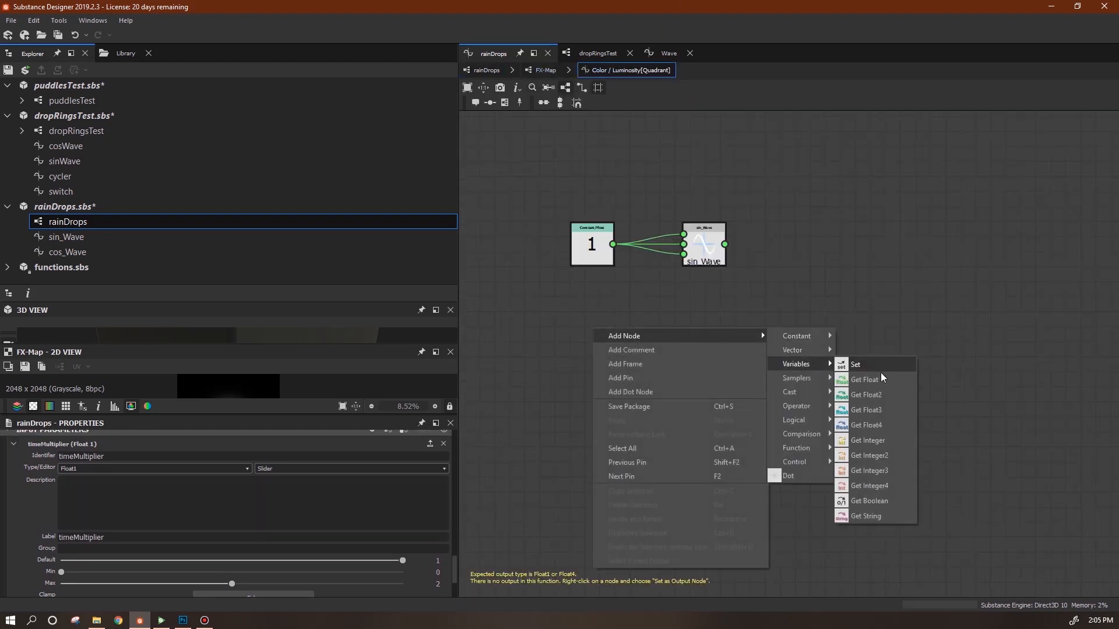
click(867, 382)
click(601, 338)
click(444, 449)
click(429, 466)
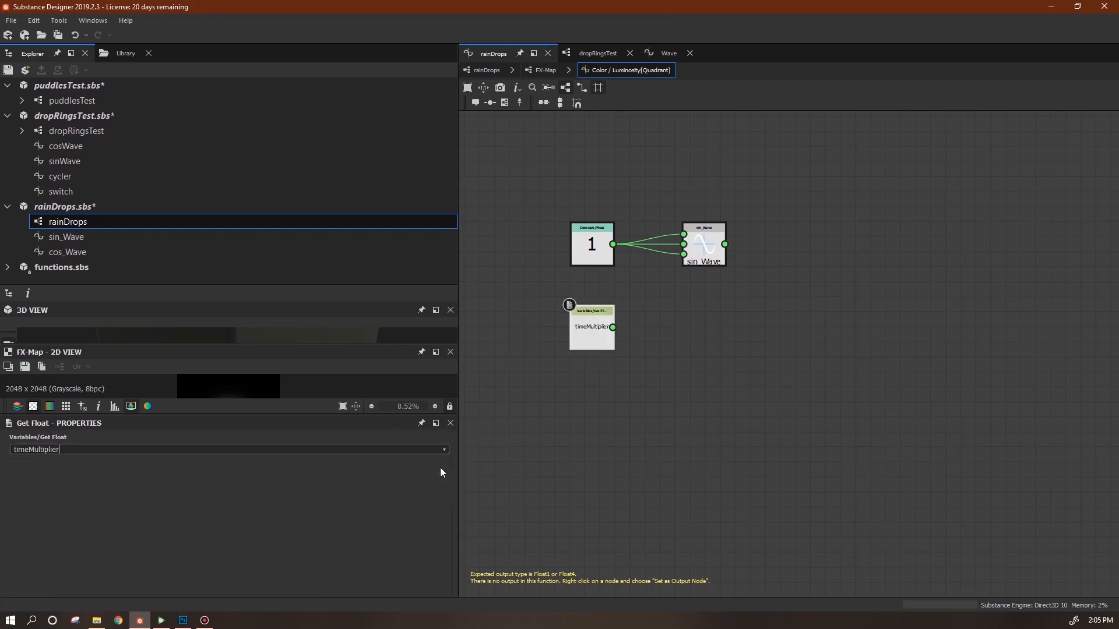
drag(599, 341, 683, 254)
Arrange the Constant Float and timeMultiplier nodes neatly beside sin_Wave.
drag(593, 245, 585, 200)
middle_drag(784, 335, 754, 409)
drag(511, 407, 541, 376)
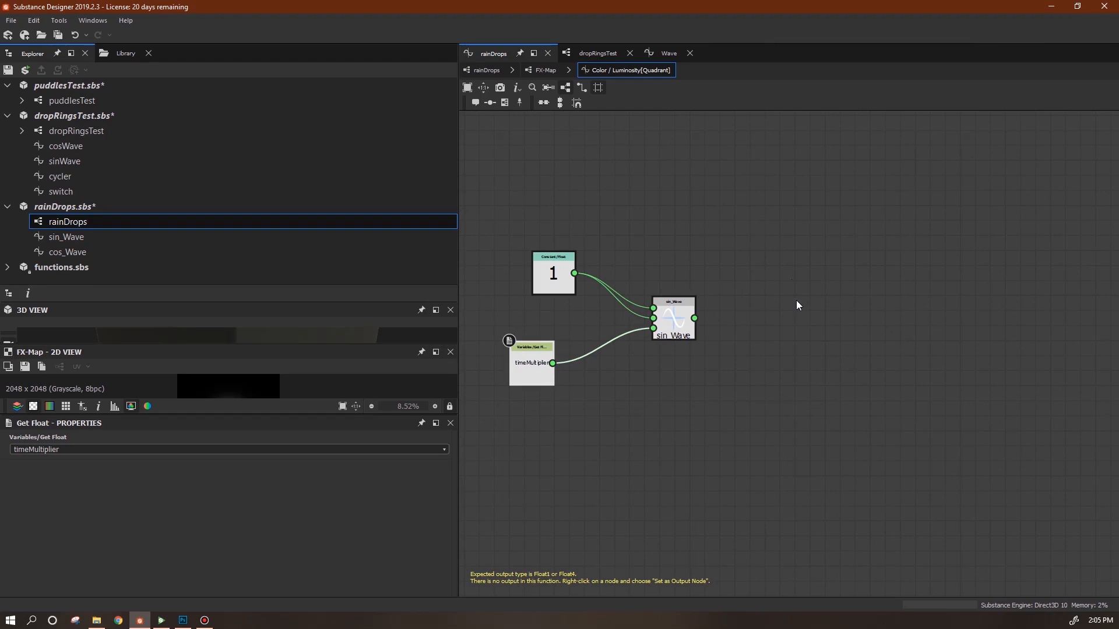
middle_drag(806, 309, 764, 304)
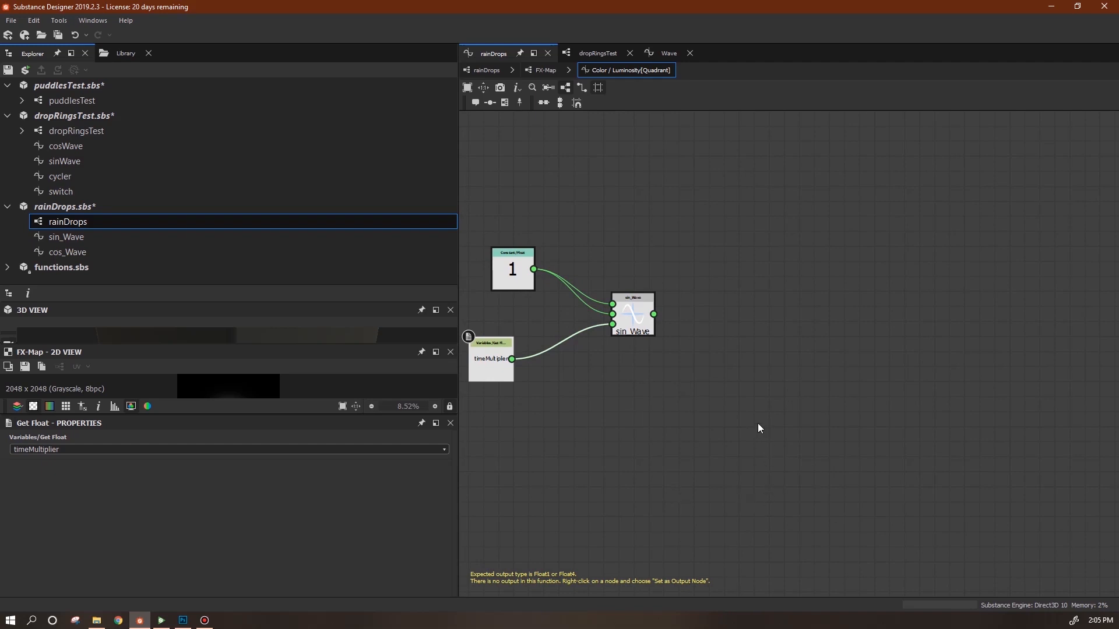
Add an Absolute node fed by sin_Wave's output and tidy the input nodes.
right_click(744, 332)
mouse_move(898, 339)
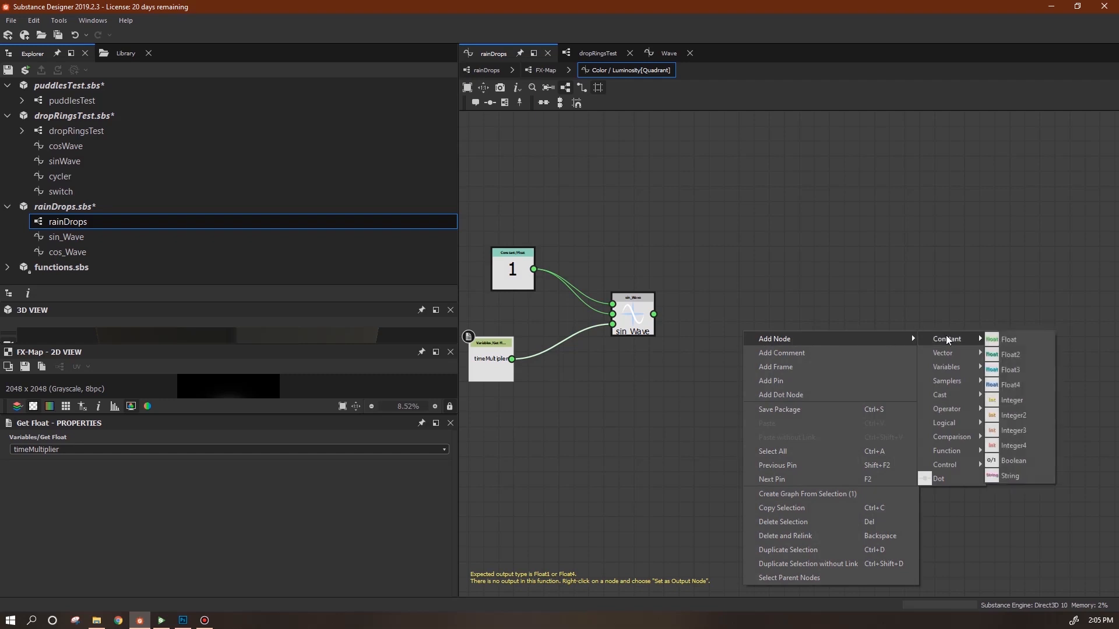
mouse_move(959, 452)
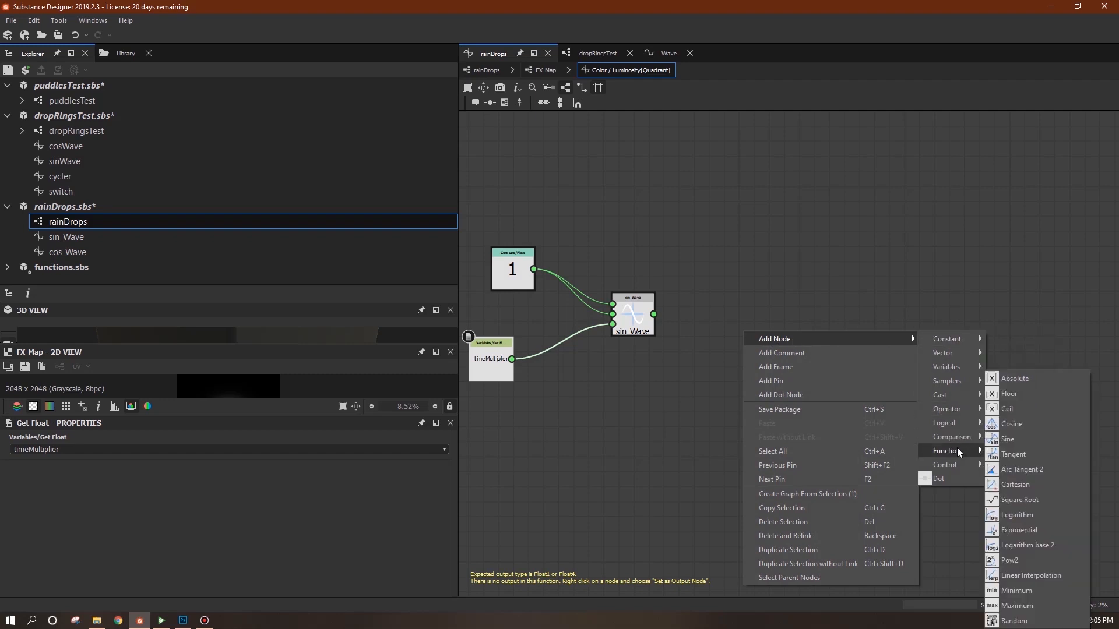
click(1015, 378)
drag(653, 314, 706, 324)
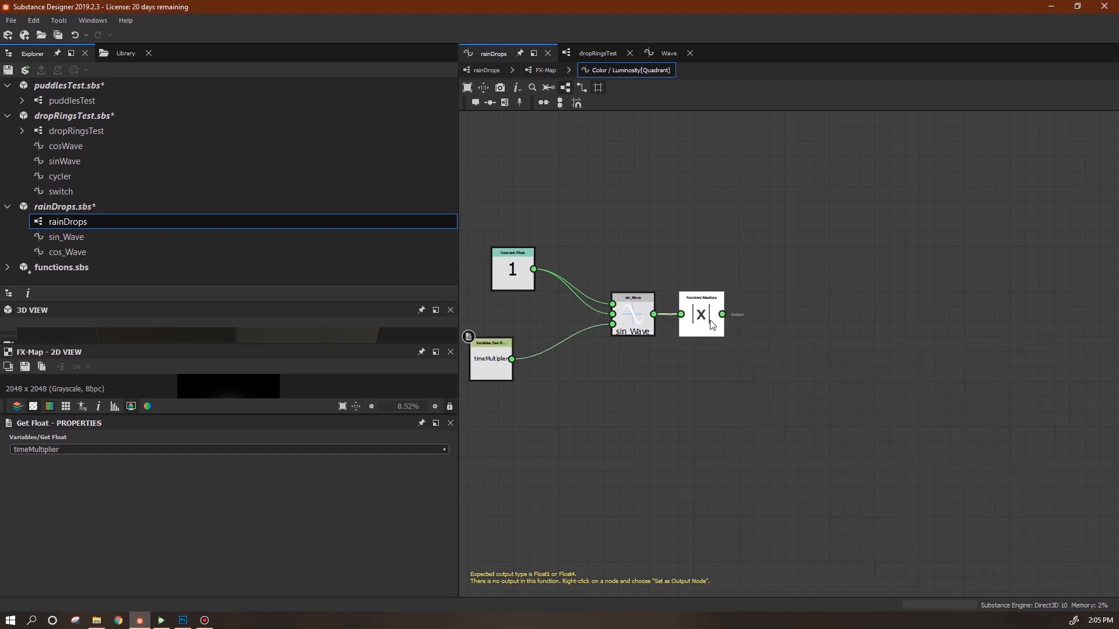
drag(497, 366, 519, 351)
drag(502, 272, 511, 272)
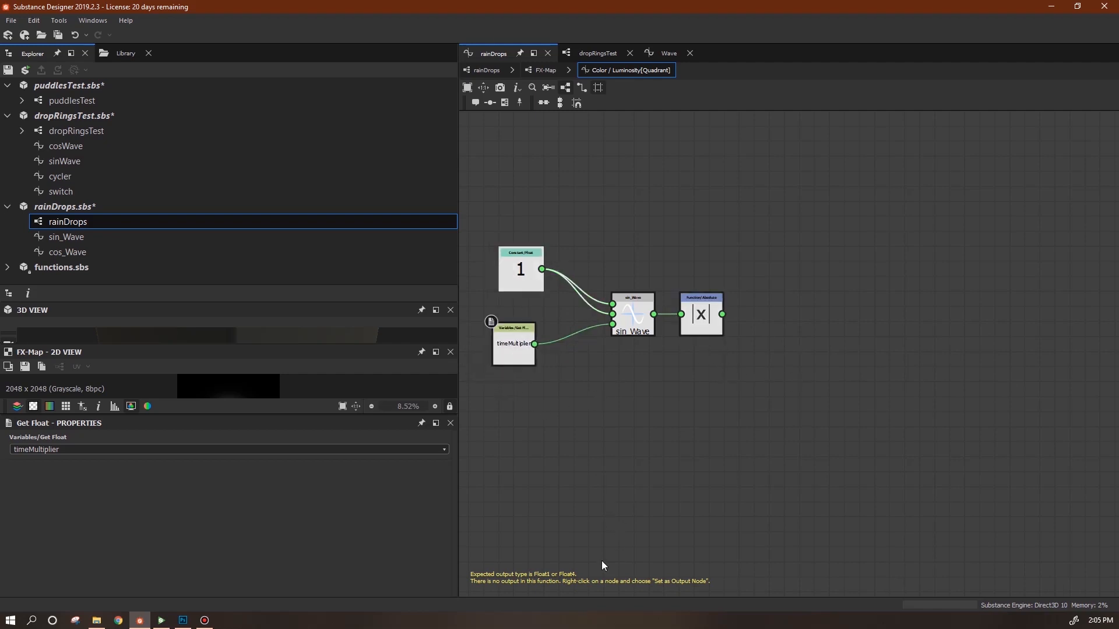
middle_drag(711, 449, 717, 484)
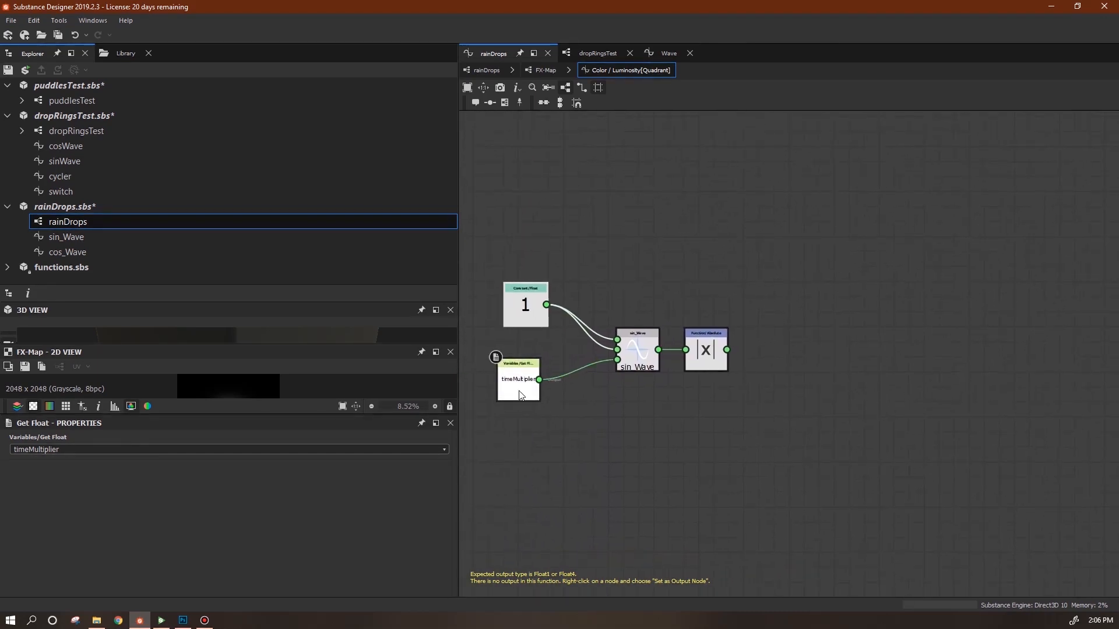
drag(514, 386, 521, 387)
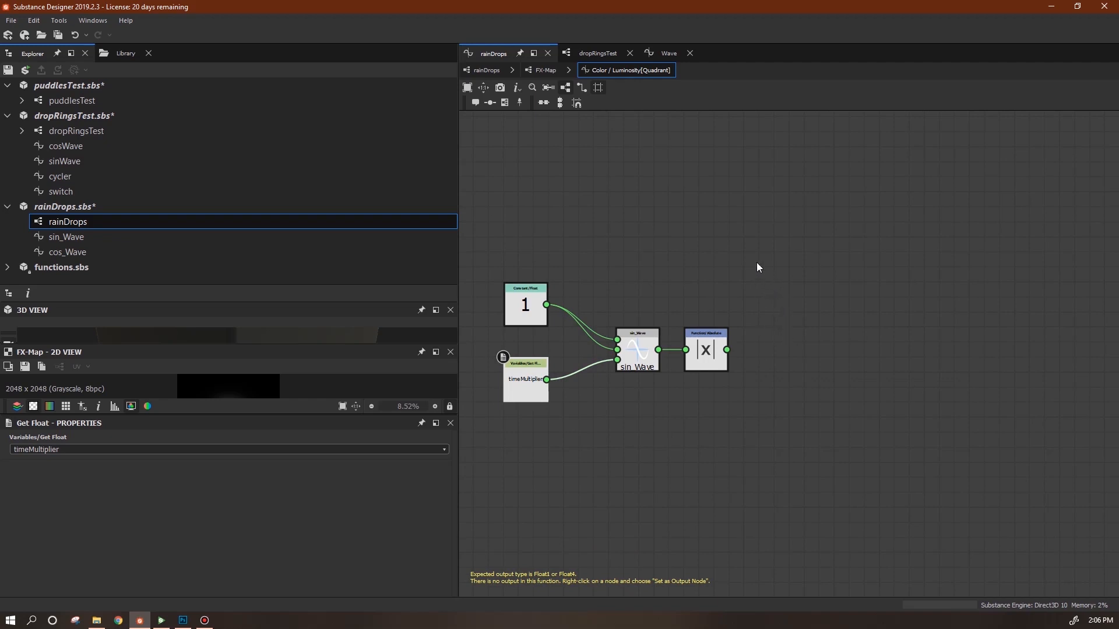
Add a Vector Float2 node with the absolute value feeding both inputs.
right_click(800, 209)
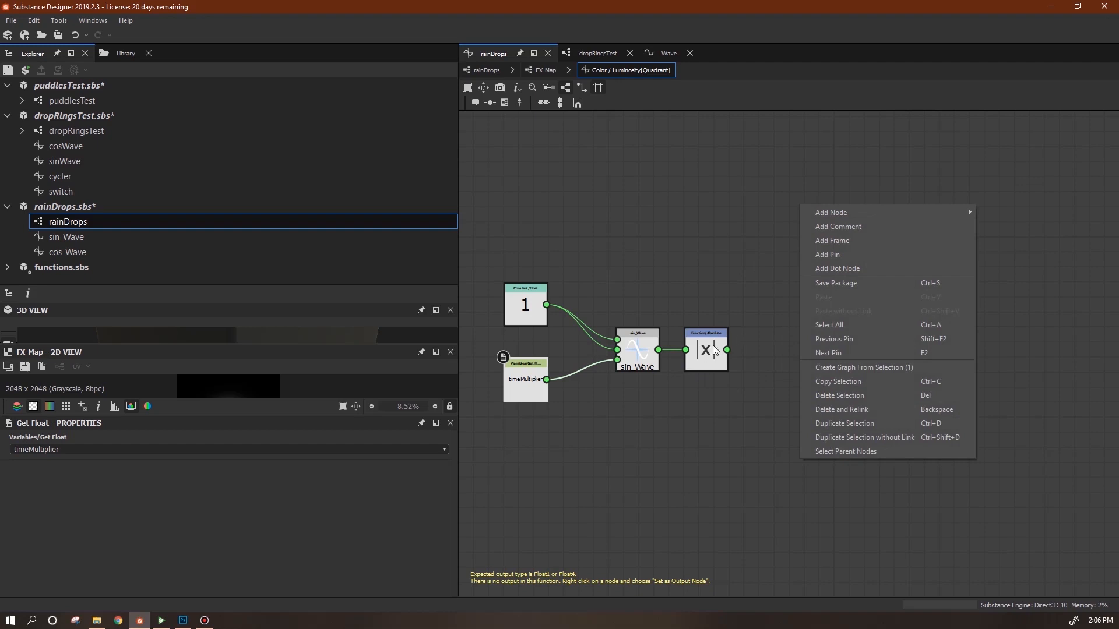
mouse_move(932, 212)
mouse_move(1014, 226)
click(917, 227)
drag(796, 201, 796, 348)
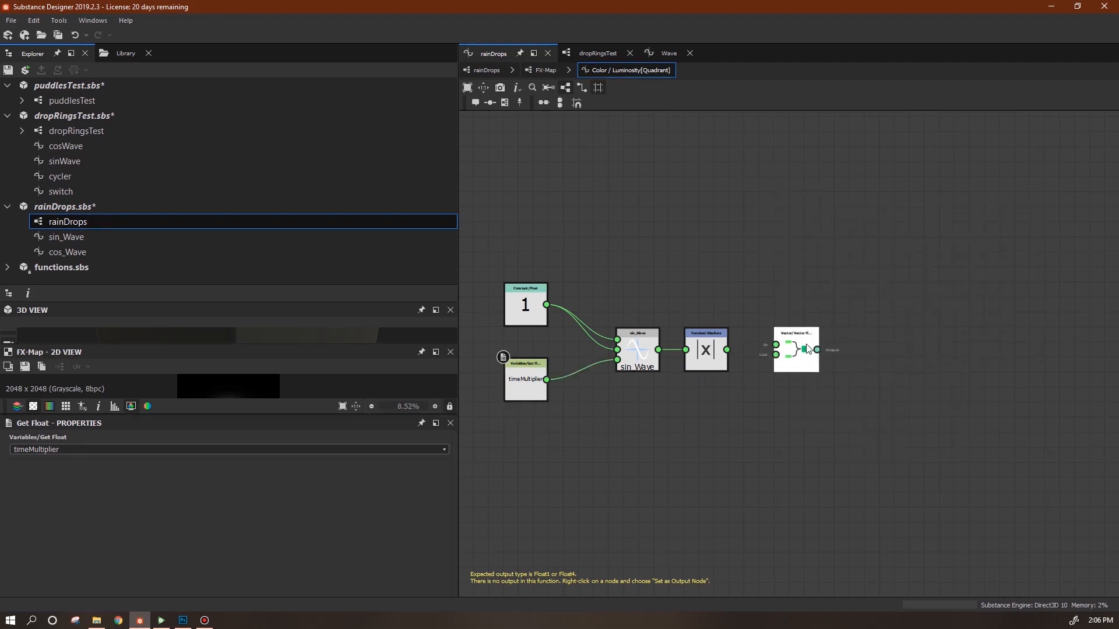
mouse_move(727, 350)
mouse_down()
mouse_move(776, 344)
mouse_move(727, 350)
mouse_up()
drag(799, 355, 785, 355)
middle_drag(894, 437, 826, 402)
middle_drag(886, 368, 840, 387)
right_click(698, 349)
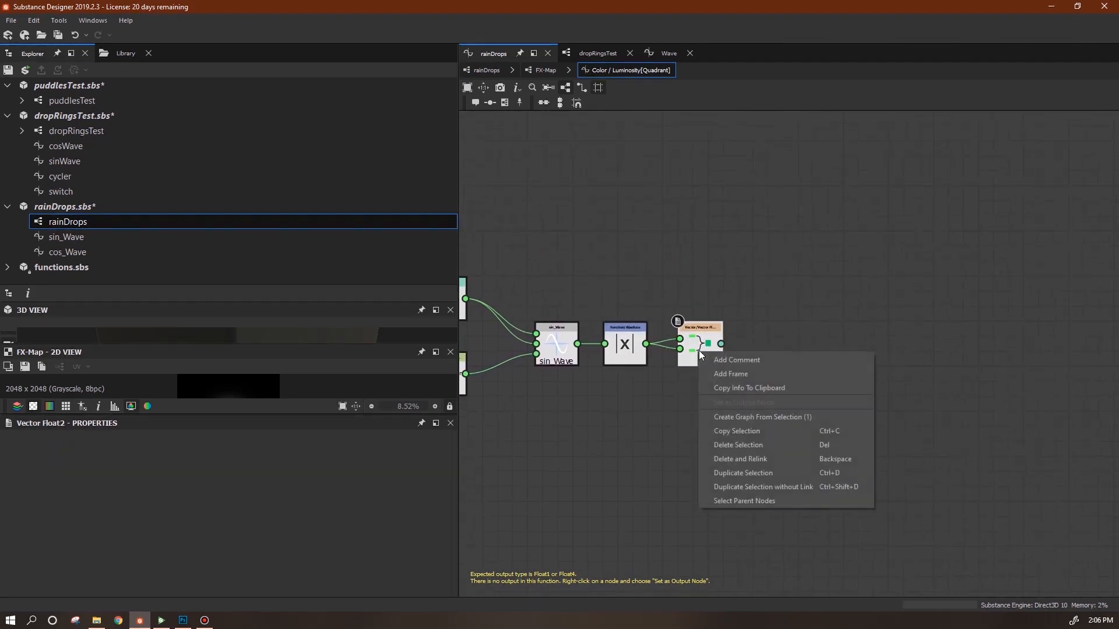
click(730, 388)
scroll(754, 424, down, 1)
scroll(754, 424, down, 1)
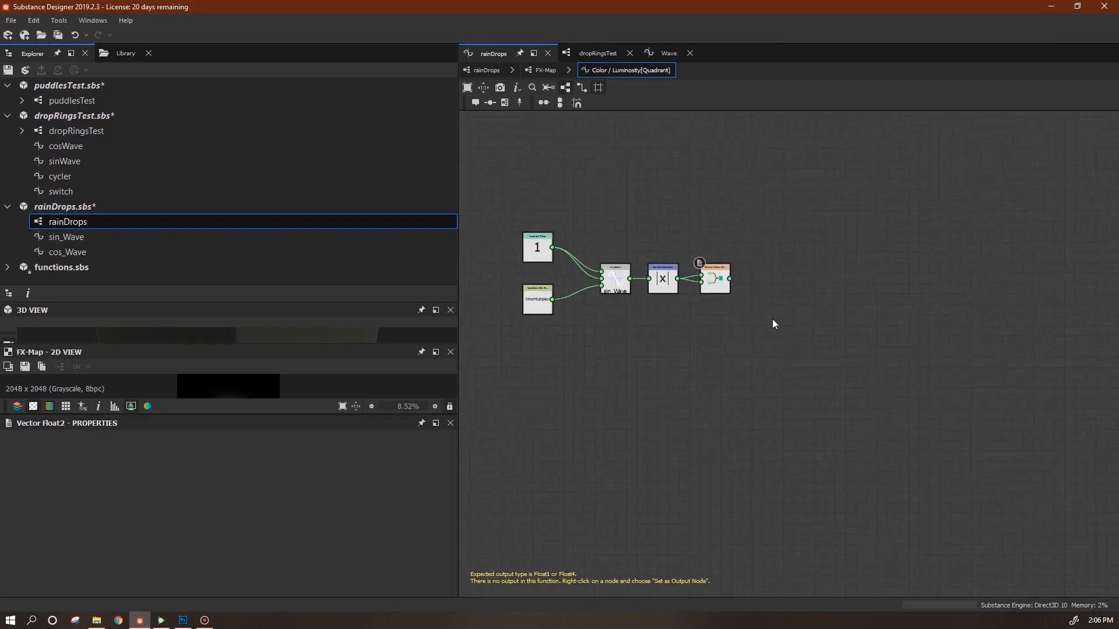
Add an If...Else node to the luminosity function.
right_click(772, 324)
mouse_move(938, 327)
mouse_move(979, 332)
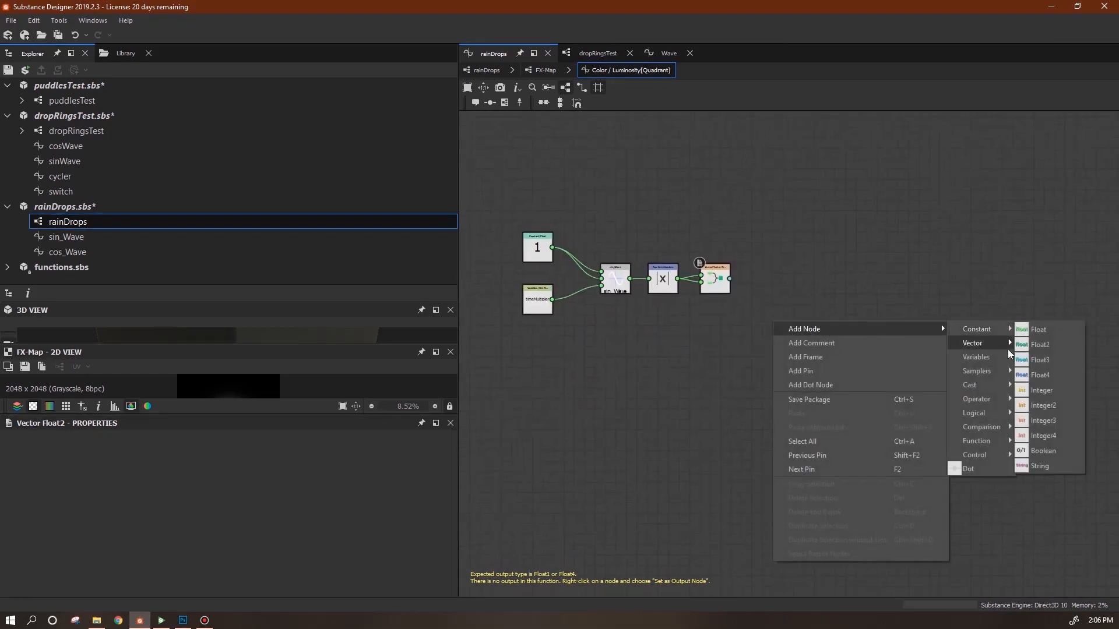
mouse_move(995, 456)
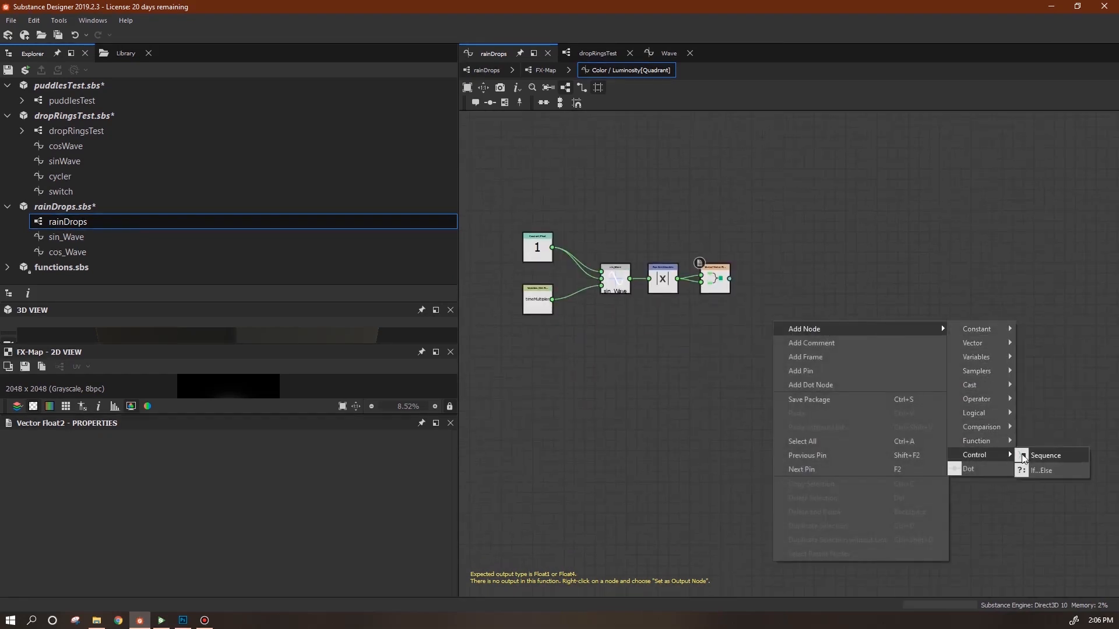
click(1052, 471)
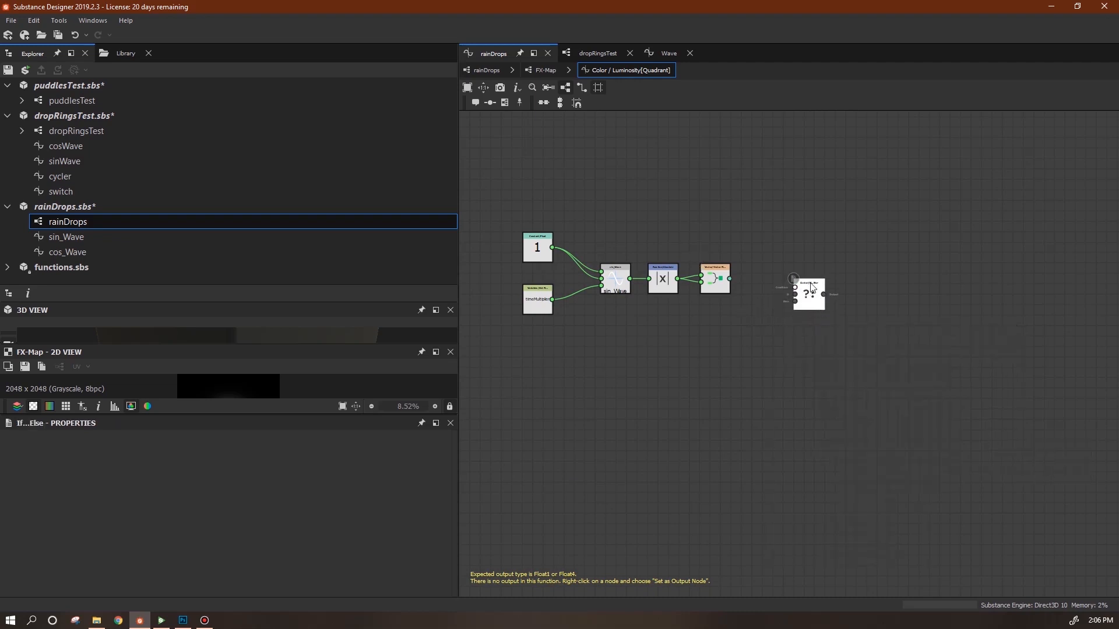
drag(815, 301, 793, 207)
Add a Sequence node fed by the Vector Float2 and make it the function's output.
right_click(844, 293)
mouse_move(872, 299)
mouse_move(1044, 424)
click(972, 425)
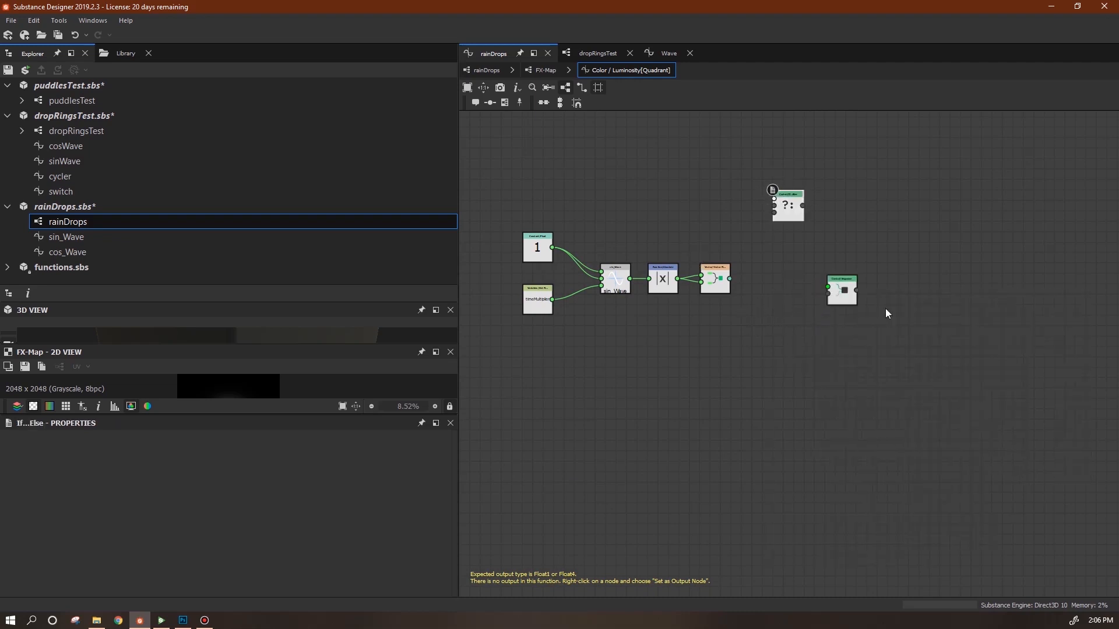
mouse_move(729, 279)
mouse_down()
mouse_move(827, 287)
mouse_move(536, 240)
mouse_move(551, 248)
mouse_up()
right_click(841, 289)
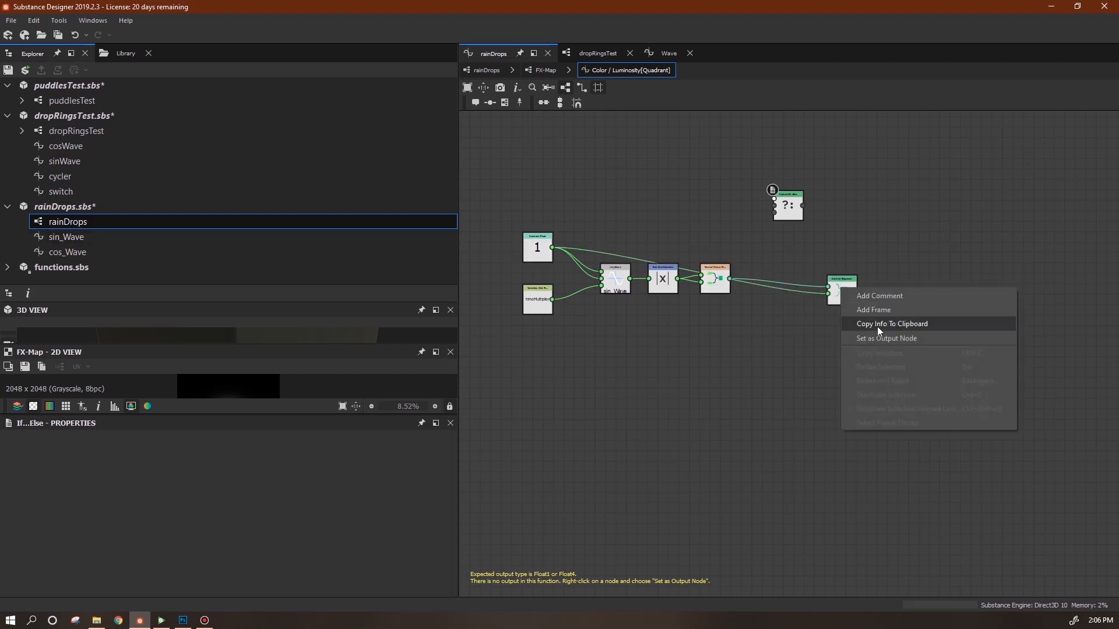
click(881, 338)
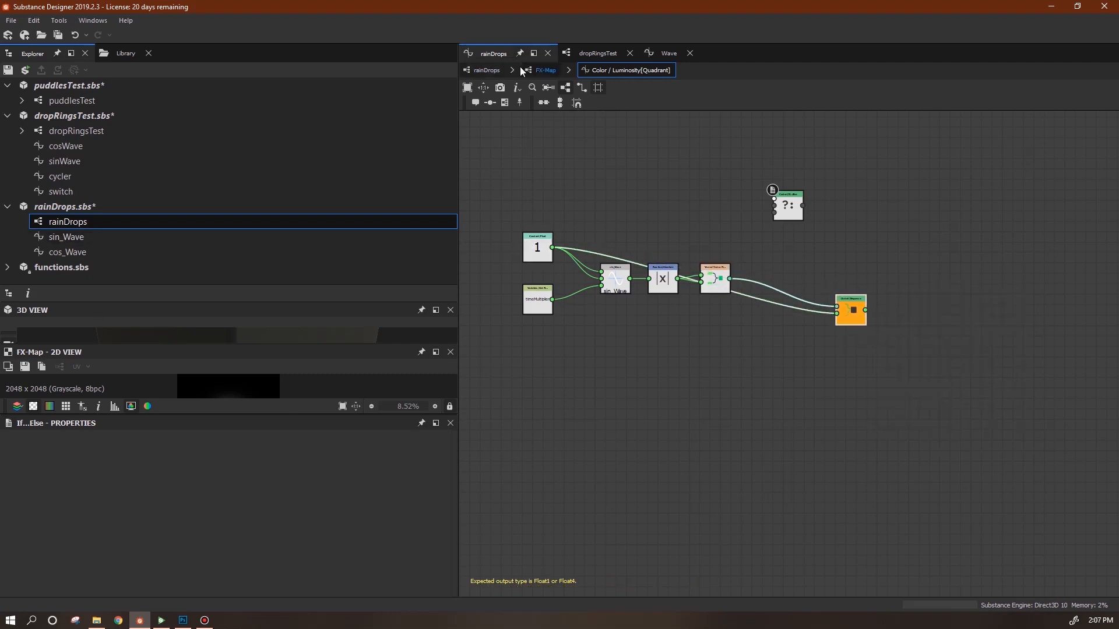
click(486, 70)
scroll(923, 349, down, 8)
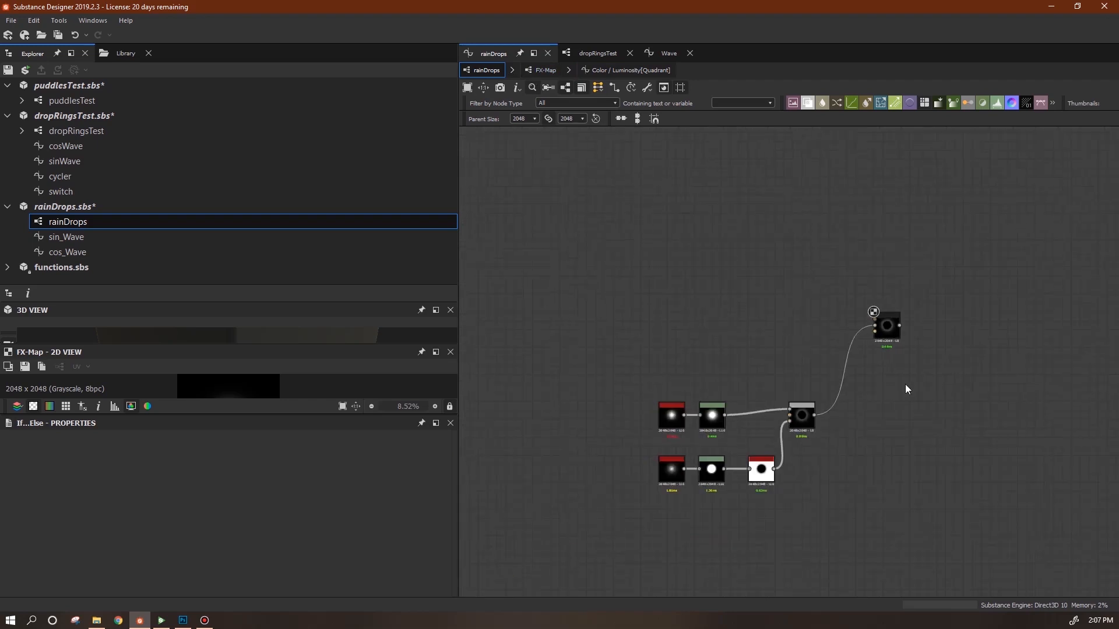
Add an output node named mask1 and connect the FX-Map result to it.
right_click(718, 283)
mouse_move(884, 292)
click(933, 621)
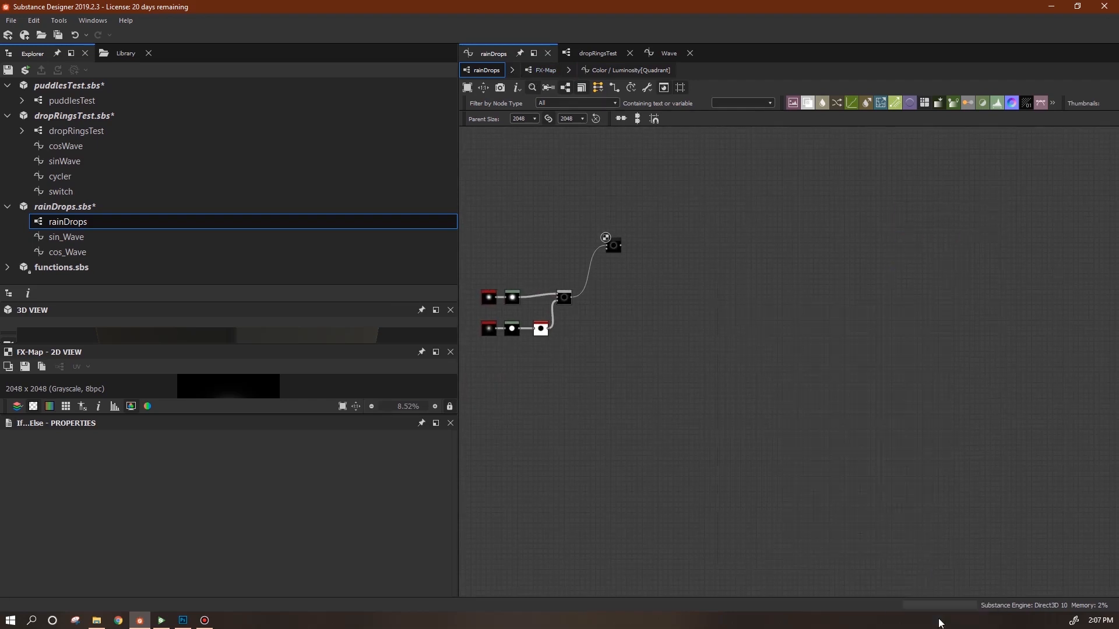
scroll(702, 272, up, 6)
drag(732, 304, 677, 266)
middle_drag(814, 353, 1074, 380)
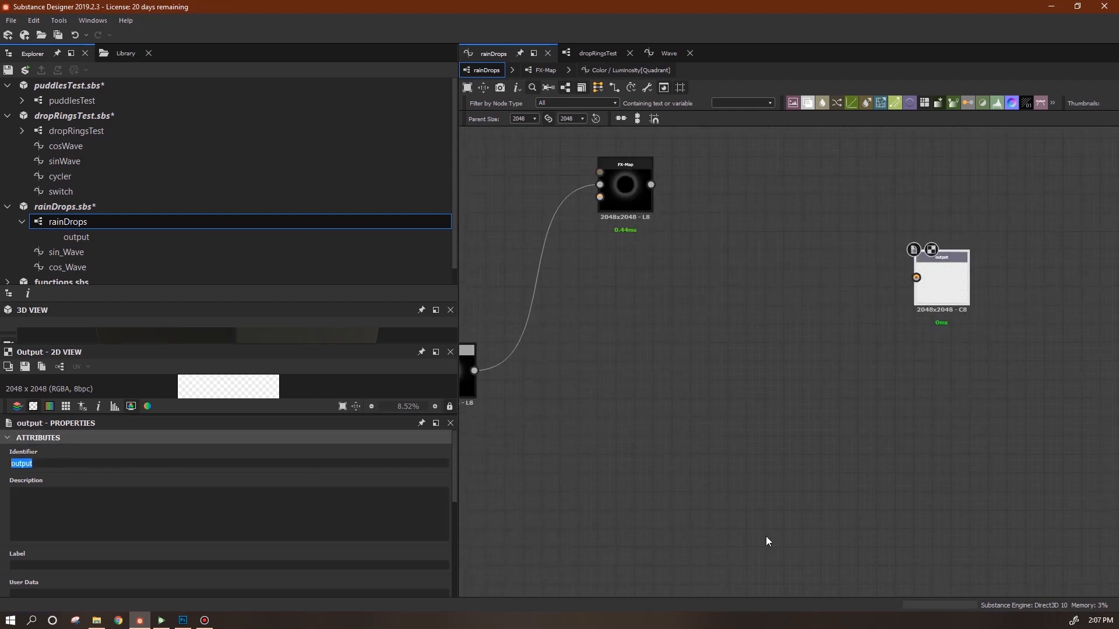
key(Return)
scroll(447, 578, down, 5)
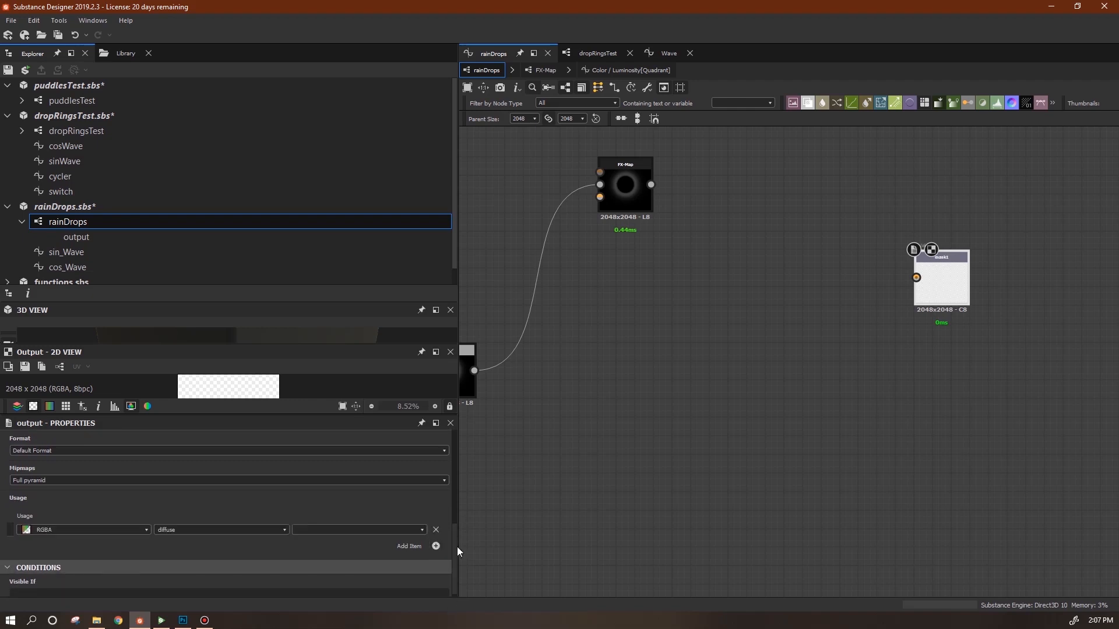
click(284, 530)
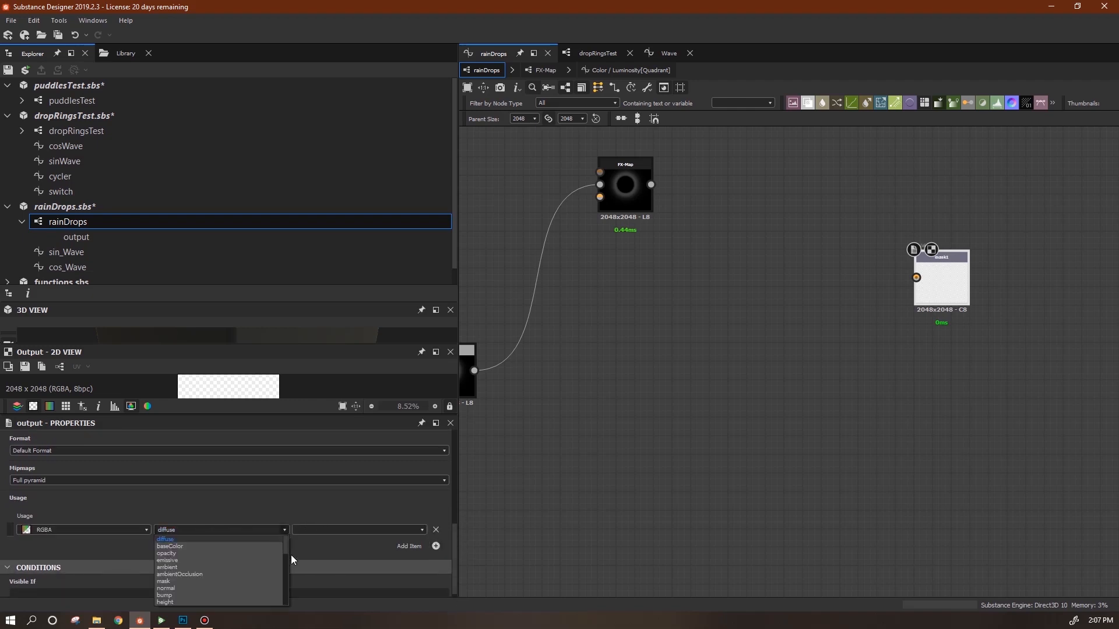
click(271, 553)
drag(651, 185, 916, 278)
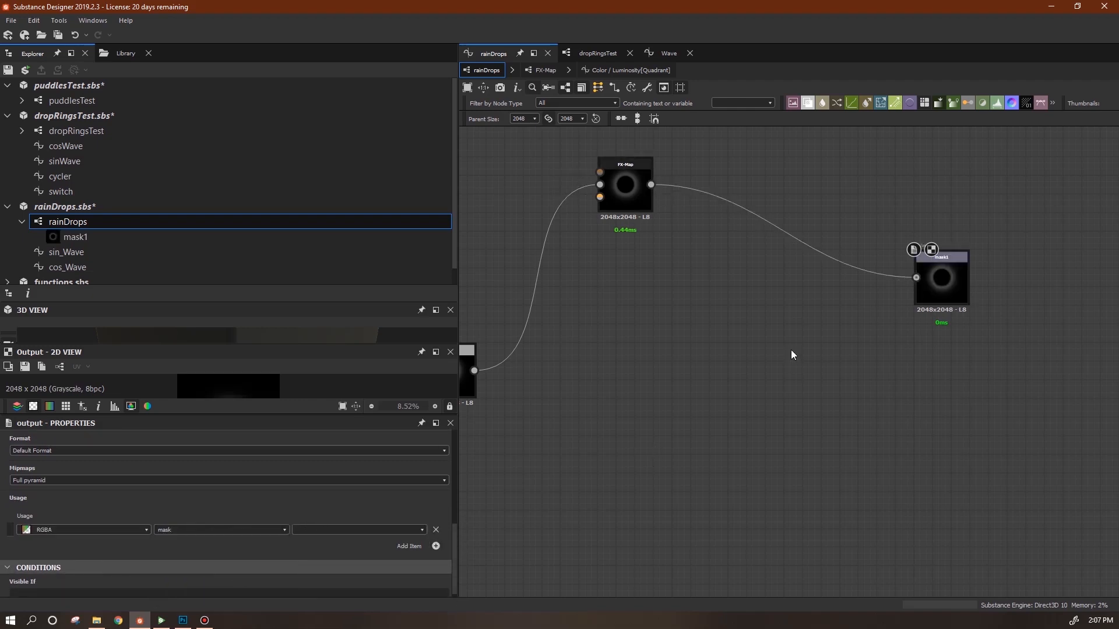
Set mask1's usage to baseColor and check the ring drops on the 3D cube.
right_click(791, 350)
click(810, 147)
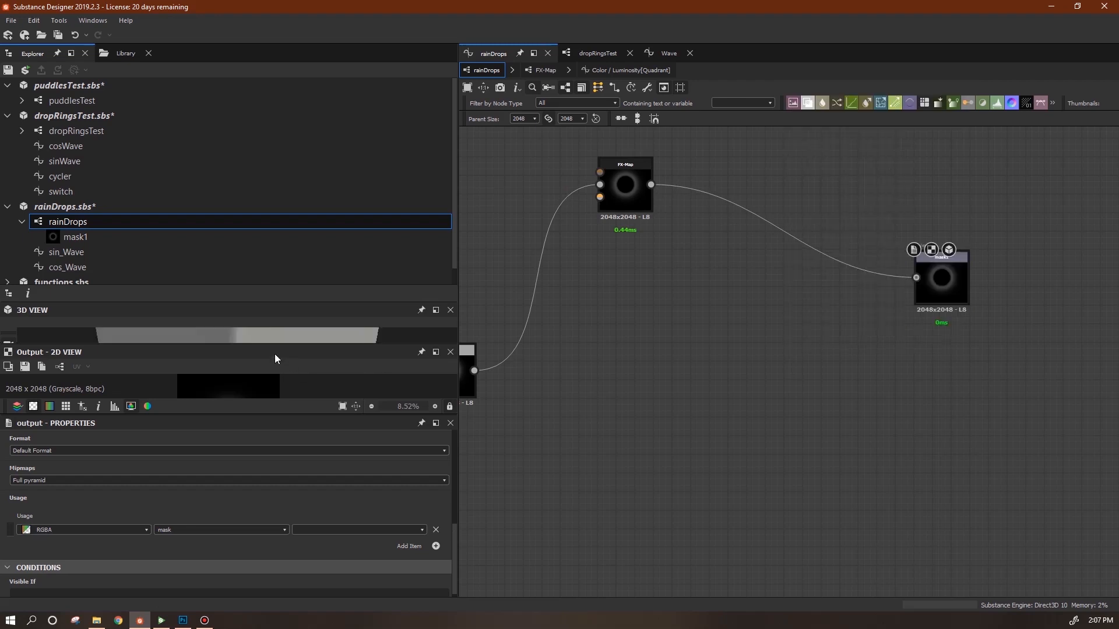
drag(270, 348, 280, 420)
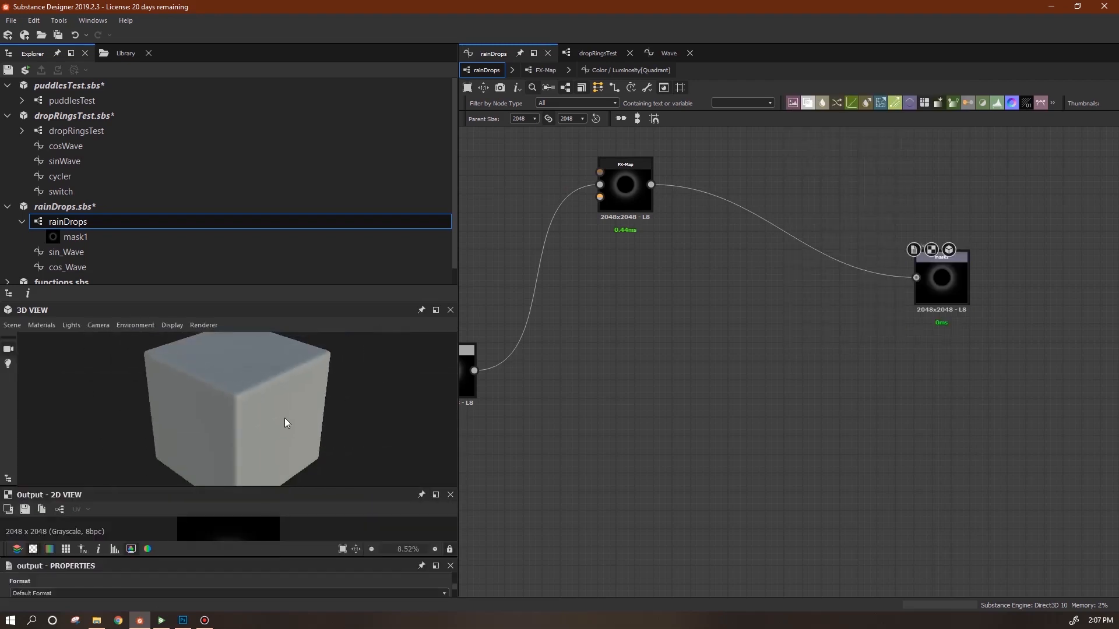
drag(297, 493, 285, 348)
click(284, 529)
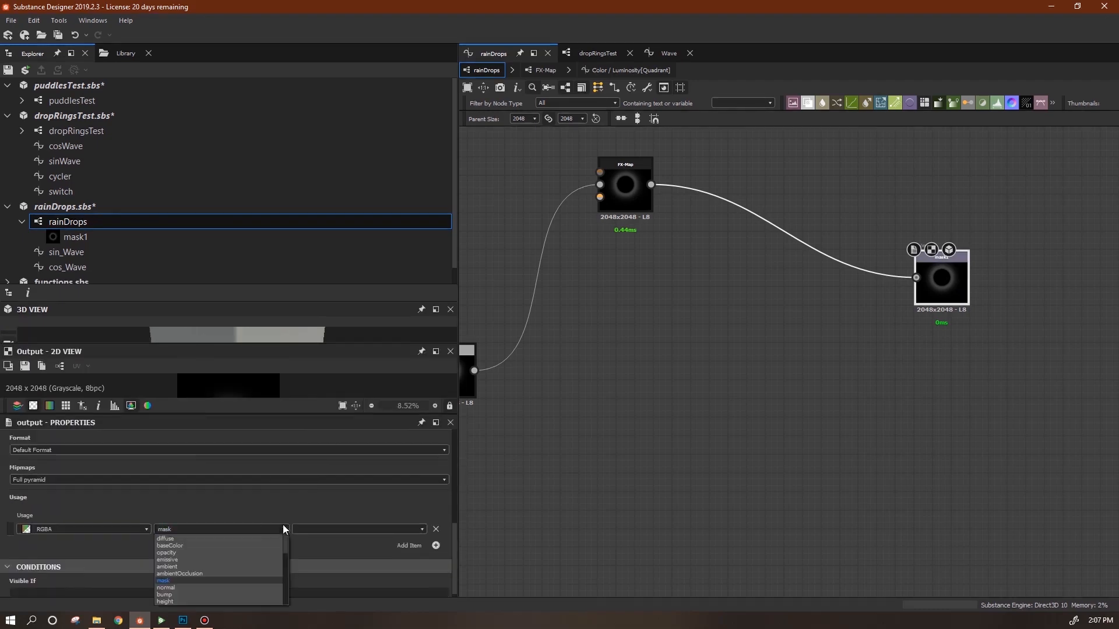
click(250, 545)
right_click(807, 328)
click(862, 408)
drag(202, 342, 201, 489)
Save rainDrops.sbs and play the animation timeline.
click(87, 208)
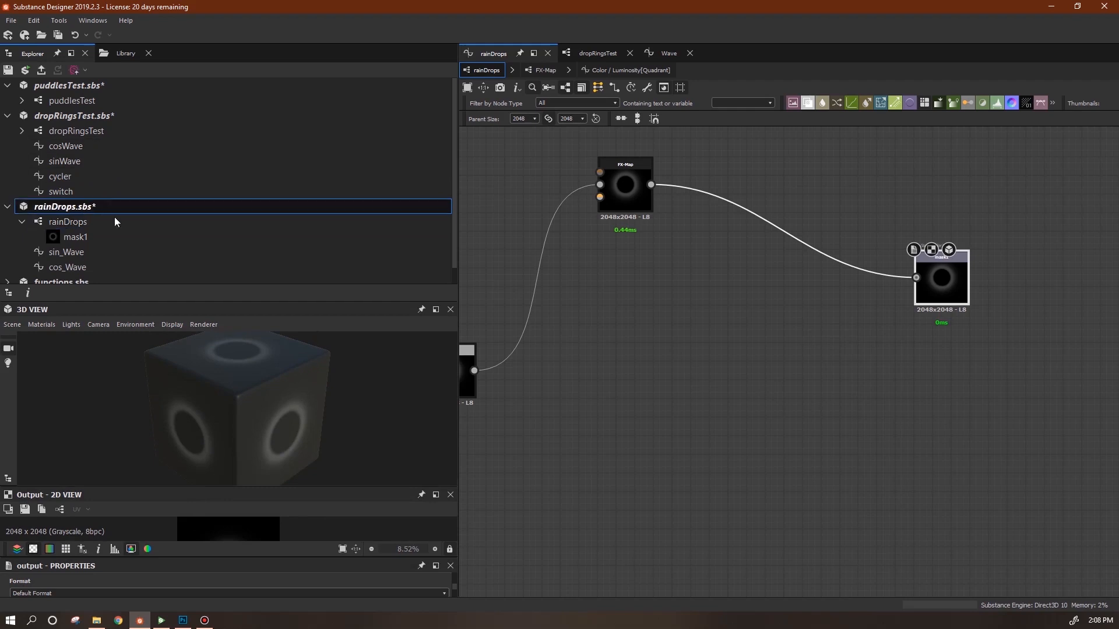
click(26, 71)
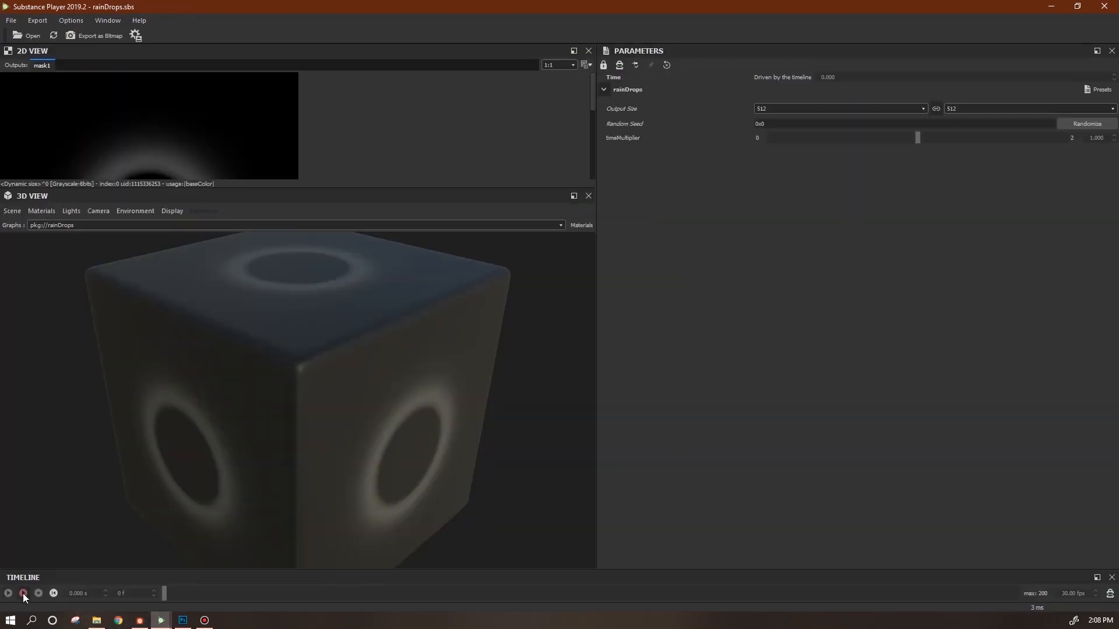
click(23, 593)
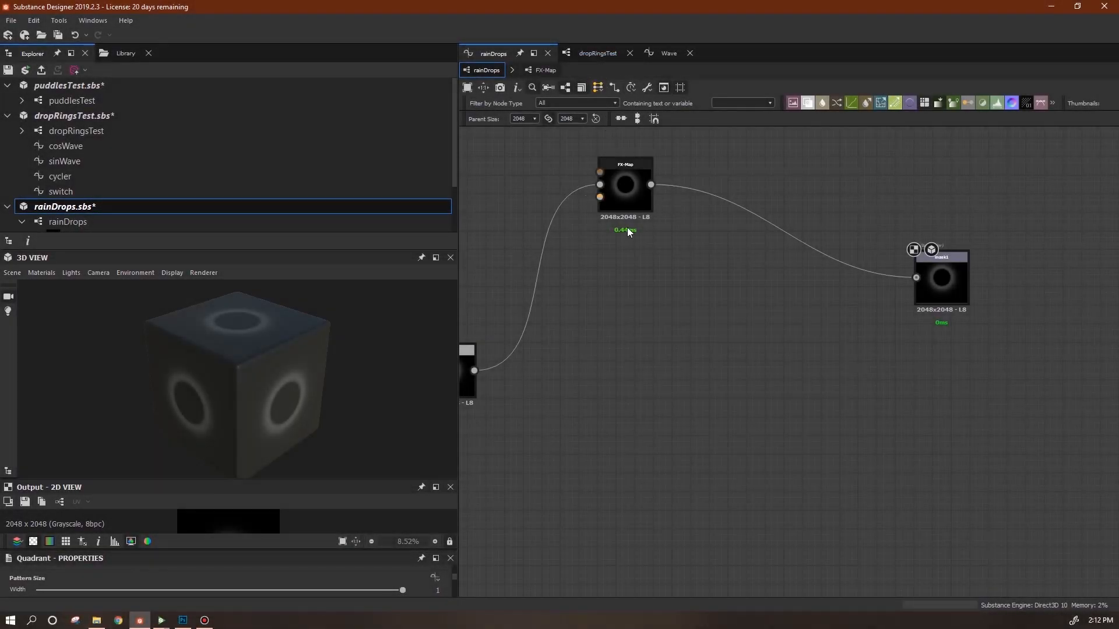
Open the Quadrant's luminosity function and rearrange the Vector Float2, Sequence and If...Else nodes.
click(530, 69)
click(434, 437)
mouse_move(804, 394)
mouse_down()
mouse_move(804, 375)
mouse_move(804, 393)
mouse_up()
drag(1061, 454, 1109, 454)
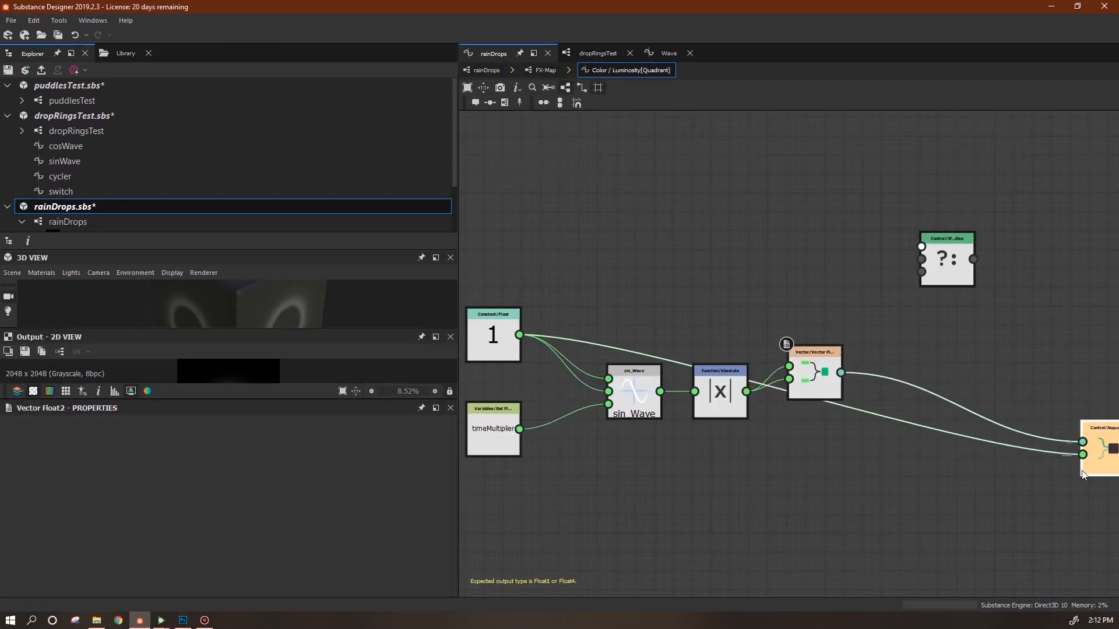
middle_drag(1083, 474, 1017, 486)
drag(876, 274, 872, 199)
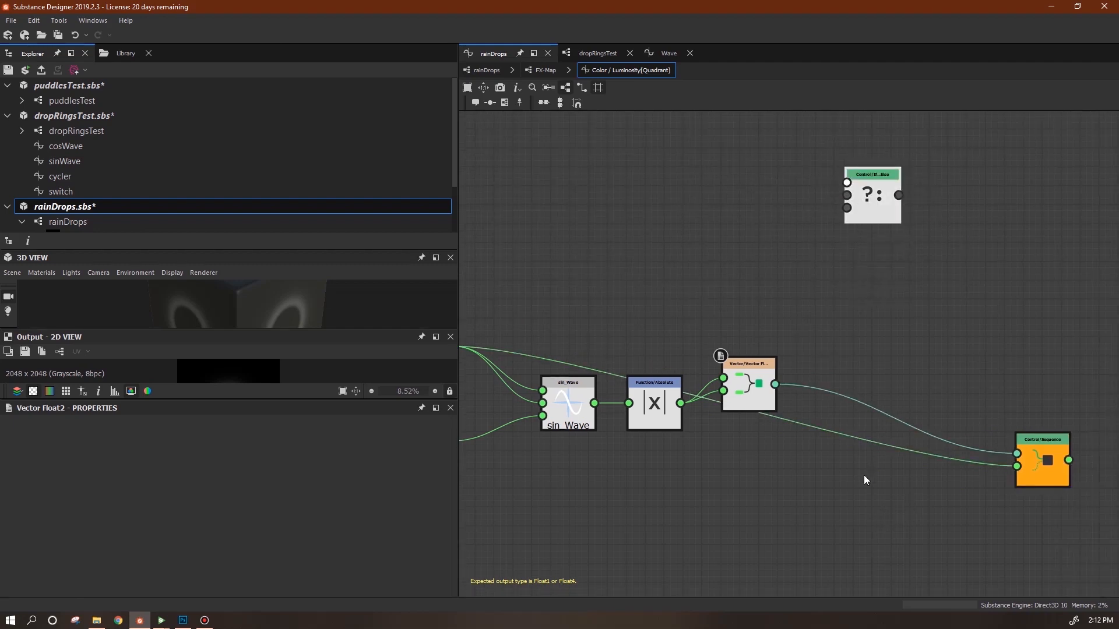
Add a Set variable named size storing the Vector Float2 and wire it into the Sequence's first input.
right_click(832, 327)
mouse_move(1002, 333)
mouse_move(1043, 361)
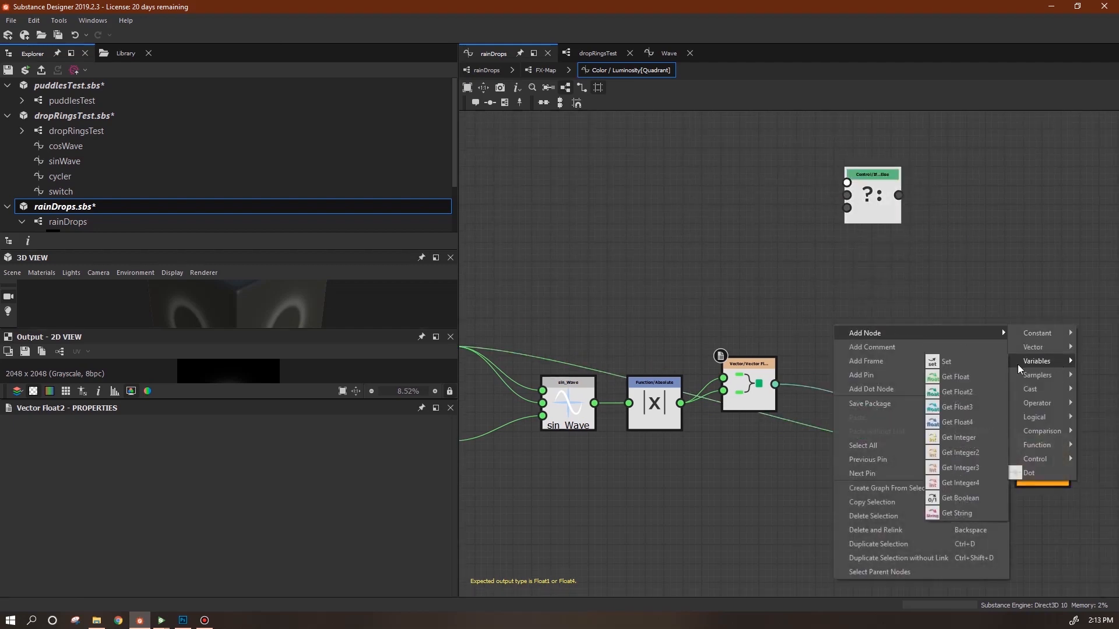
click(946, 361)
drag(774, 384, 855, 327)
click(876, 329)
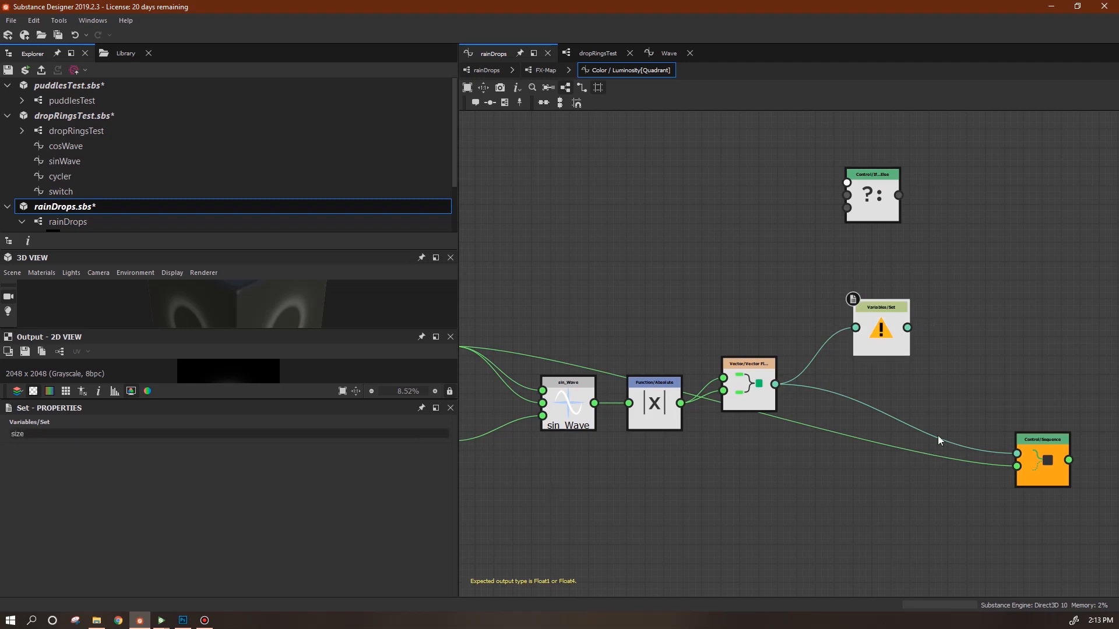
drag(907, 327, 1016, 453)
drag(874, 349, 867, 369)
drag(748, 388, 768, 350)
click(531, 71)
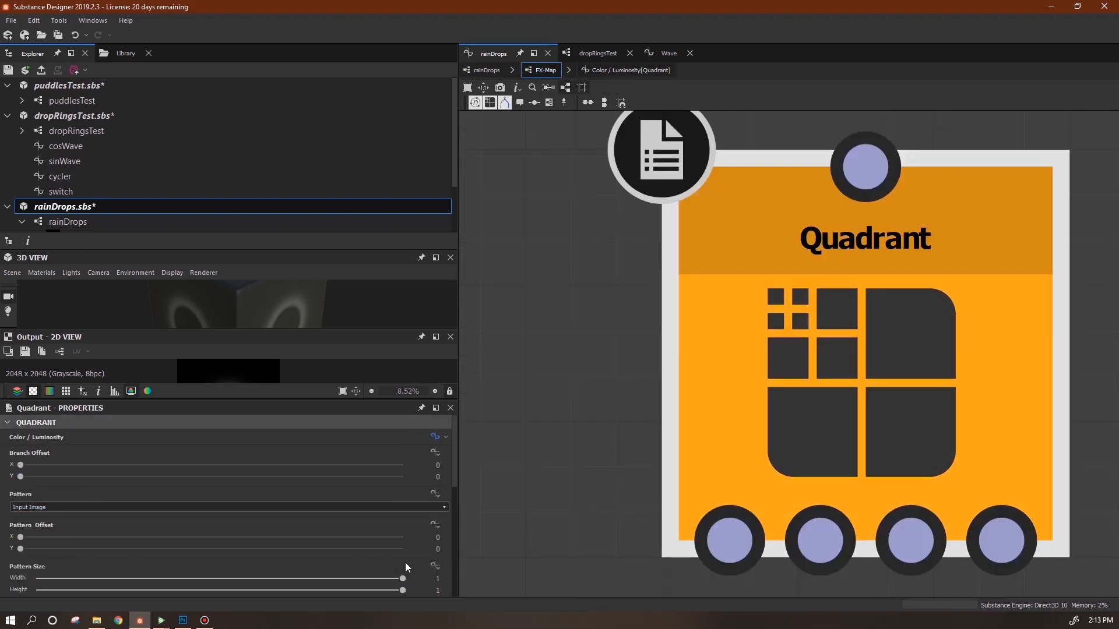
Create a function for the Quadrant's Pattern Size containing a Get Float2 variable node.
click(435, 565)
click(470, 594)
right_click(727, 230)
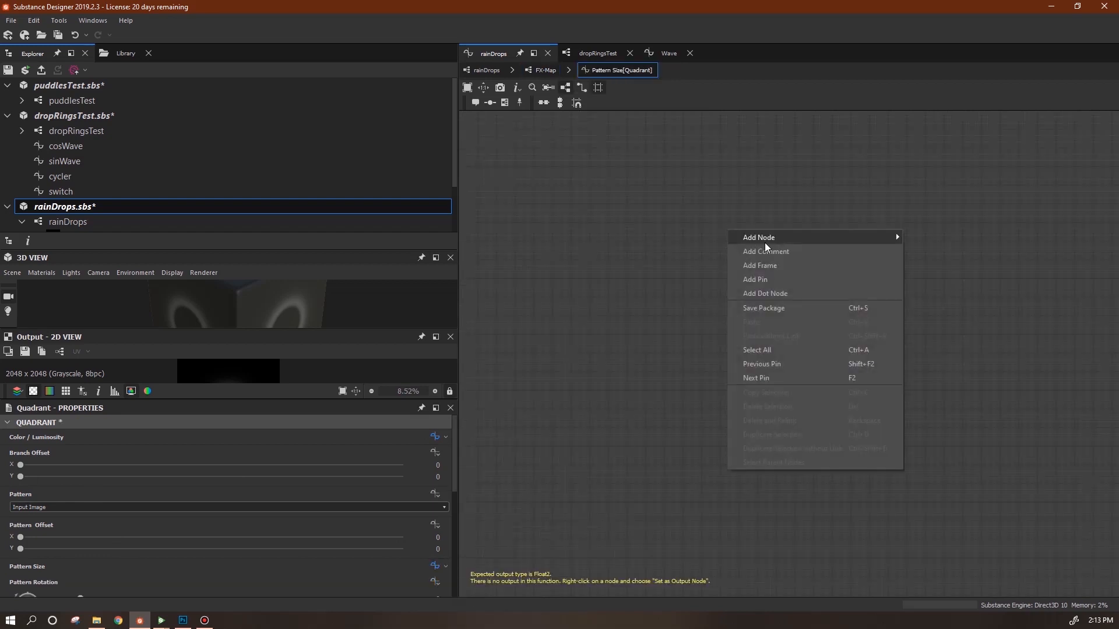
mouse_move(764, 239)
mouse_move(955, 266)
click(1012, 300)
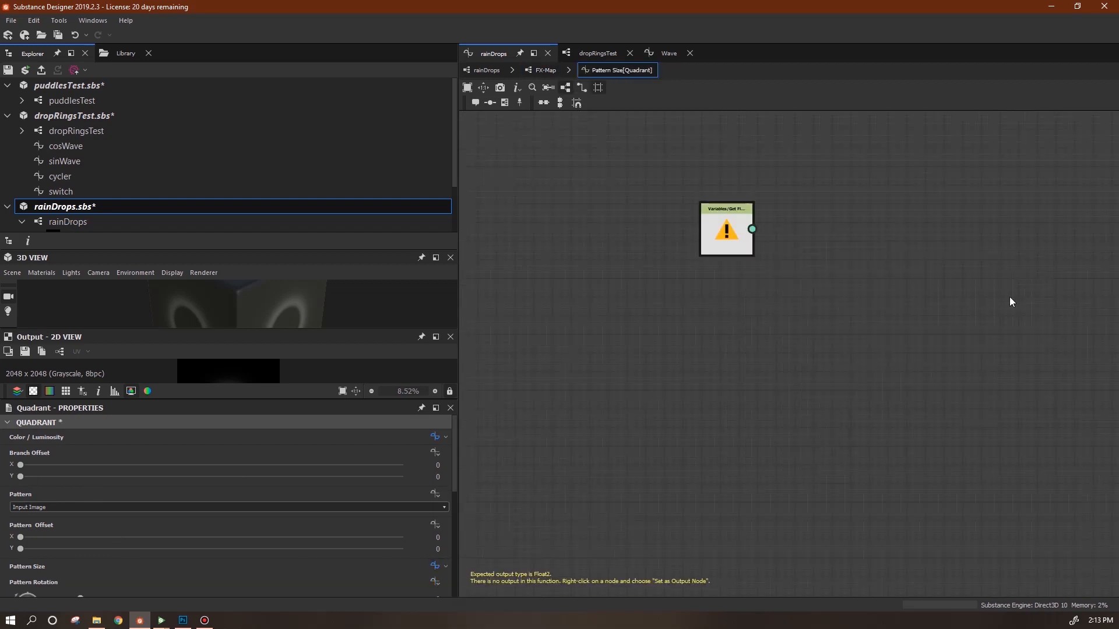
Make the Get Float2 read the size variable as the function output, then return to rainDrops.
click(731, 234)
click(443, 435)
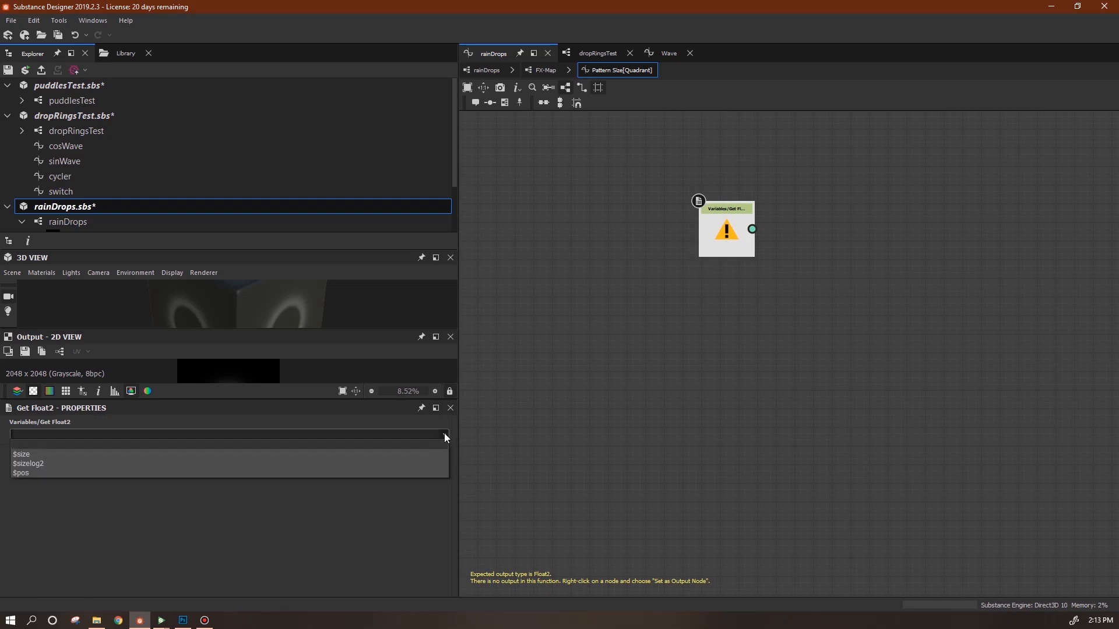
click(331, 434)
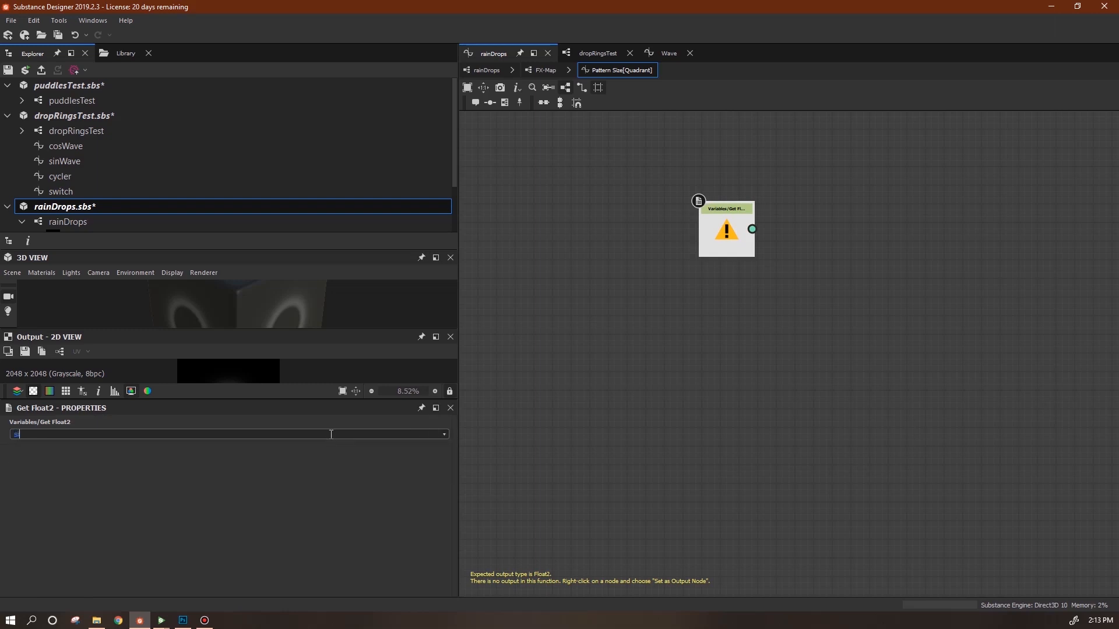
right_click(706, 231)
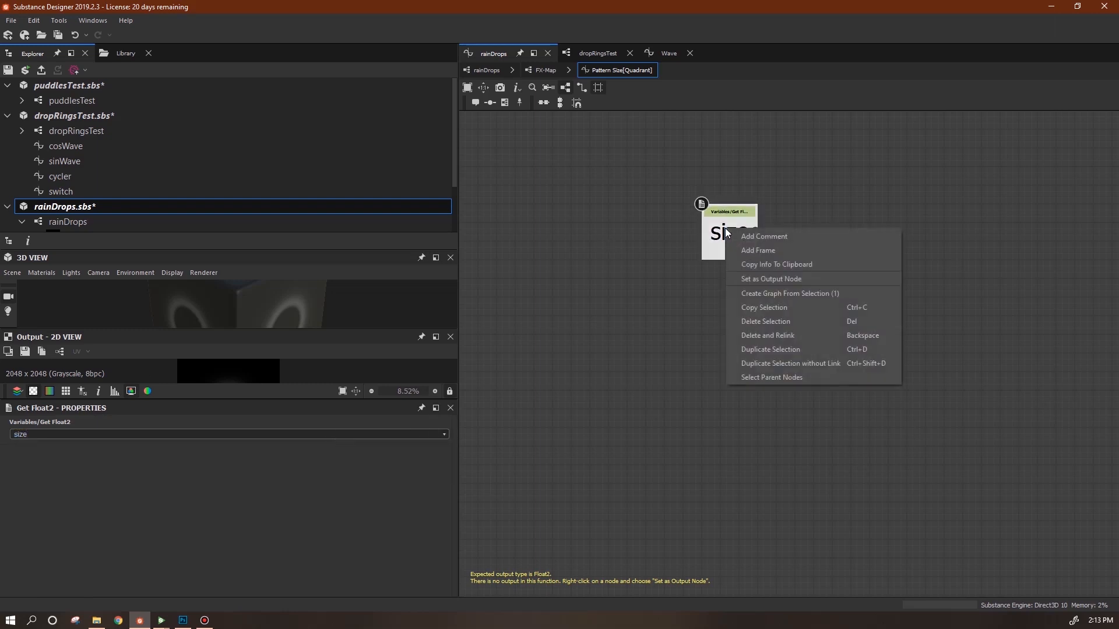
click(784, 279)
click(486, 70)
drag(624, 209, 613, 350)
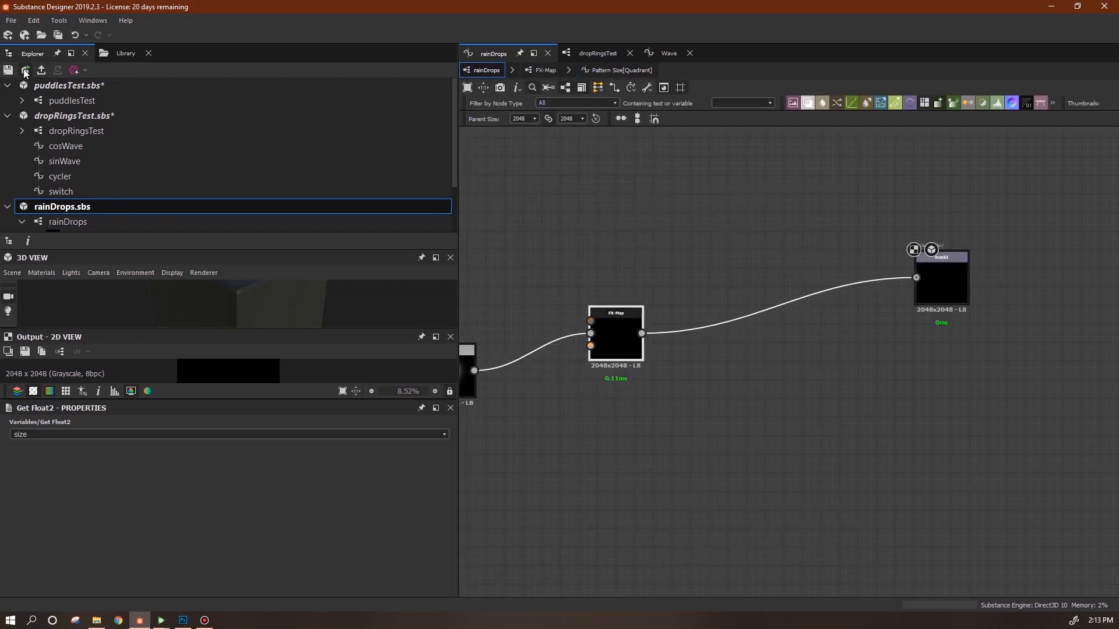
Reload rainDrops.sbs in Substance Player, watch the rings animate, then return to Substance Designer.
mouse_move(162, 621)
click(194, 585)
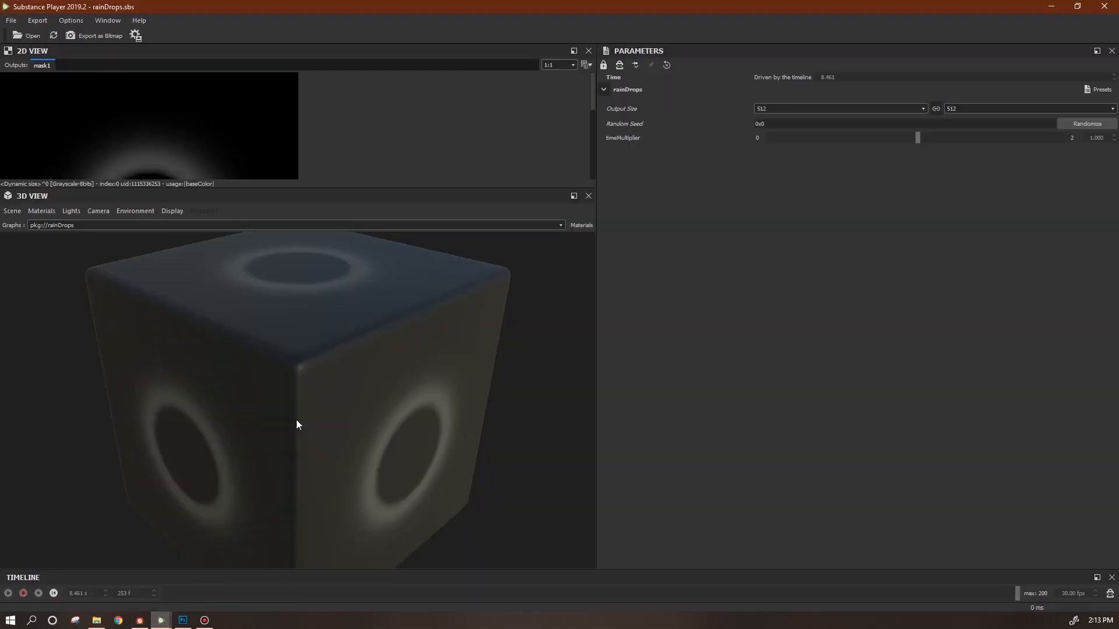
click(53, 35)
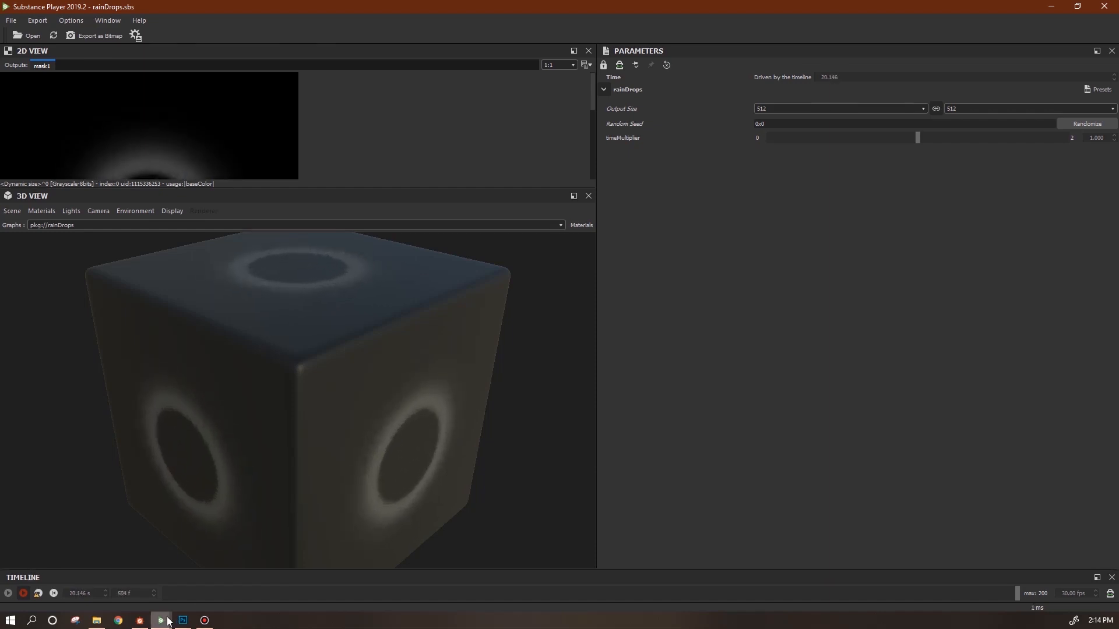
mouse_move(173, 625)
click(140, 620)
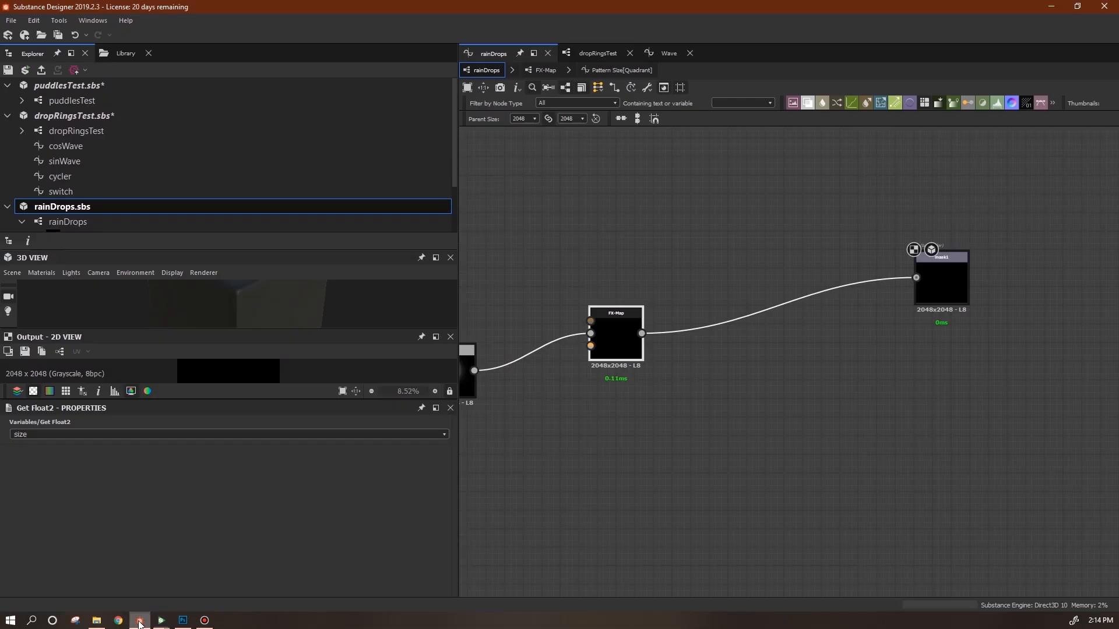
Open the Quadrant's Color / Luminosity function and shift its node chain to the left.
drag(941, 261, 941, 280)
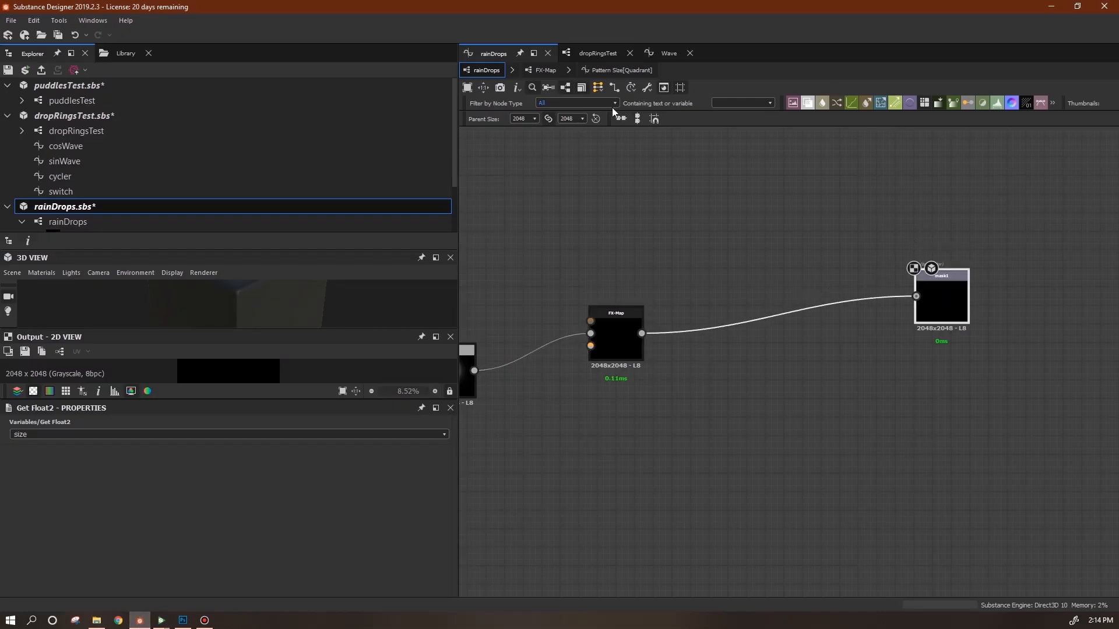
click(546, 70)
click(807, 233)
click(434, 438)
scroll(756, 431, down, 2)
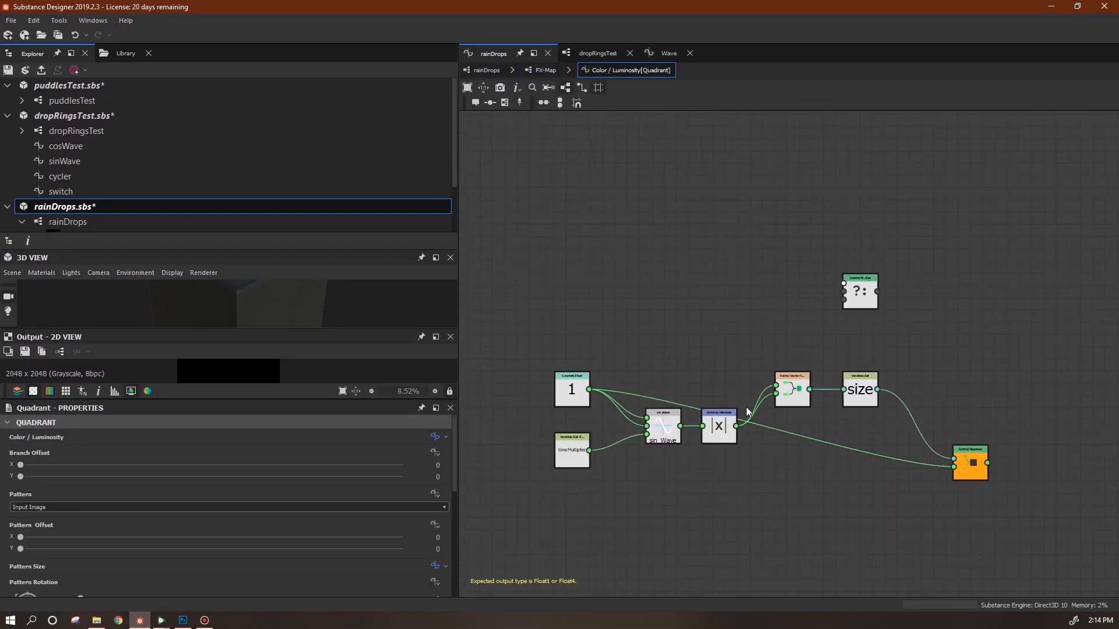
drag(519, 345, 865, 488)
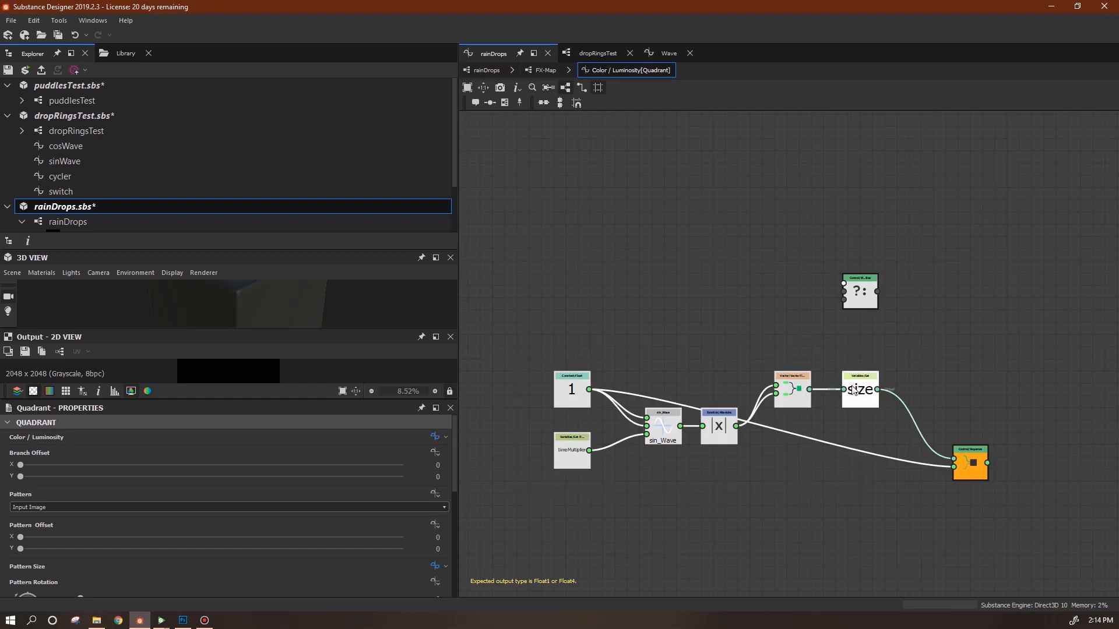
drag(854, 390, 738, 384)
click(860, 291)
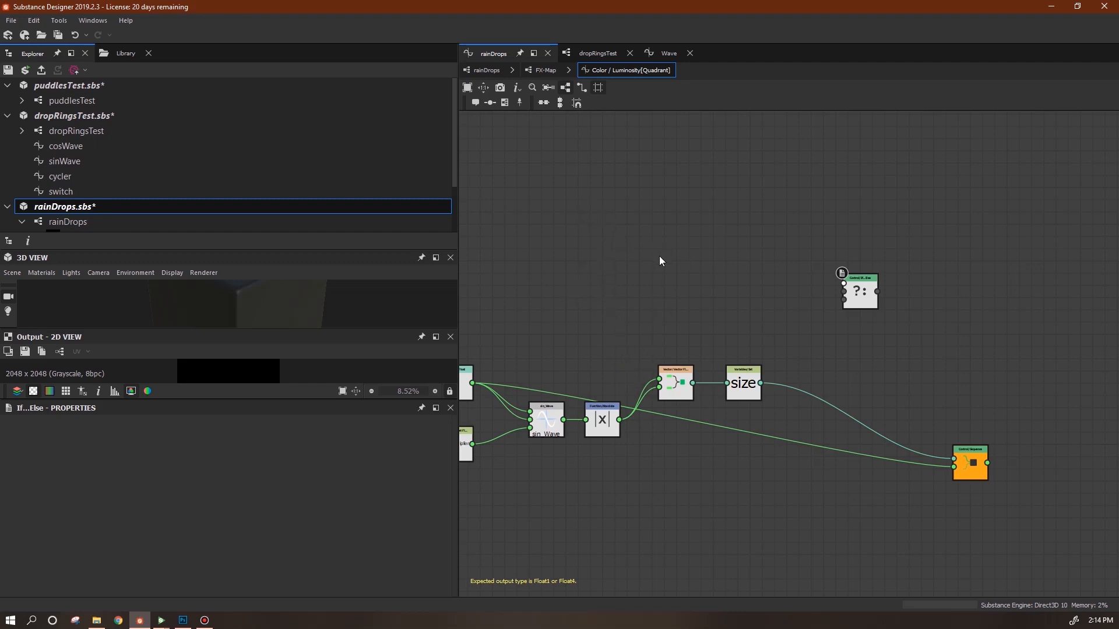
Duplicate the sin_Wave node with its input links and place the copy above the chain.
middle_drag(622, 242, 696, 238)
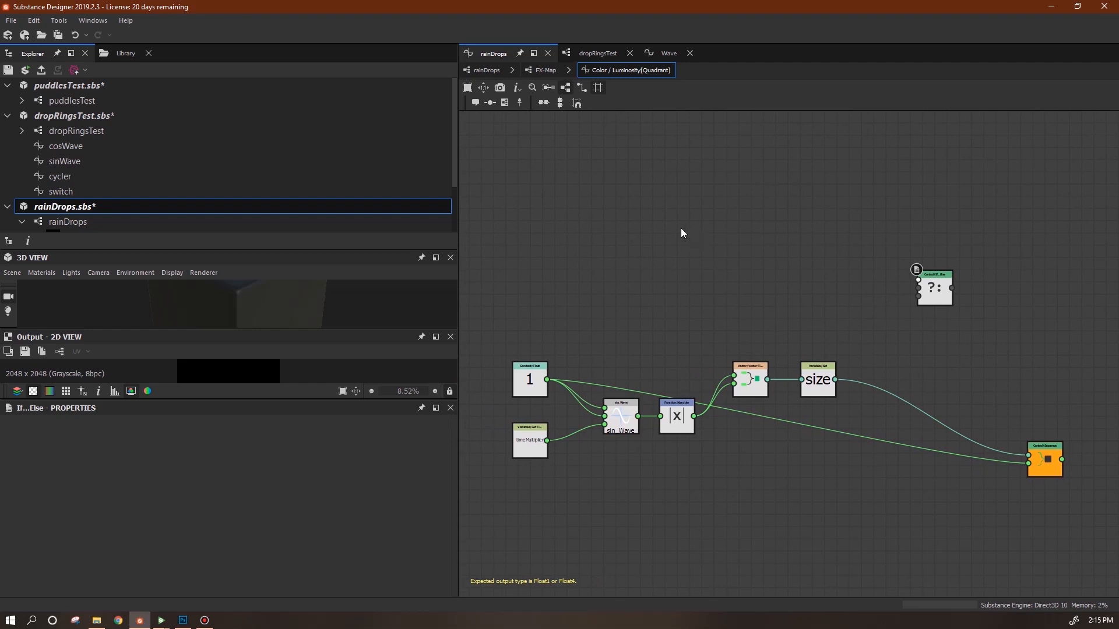
click(623, 431)
key(ctrl+v)
drag(785, 348, 728, 247)
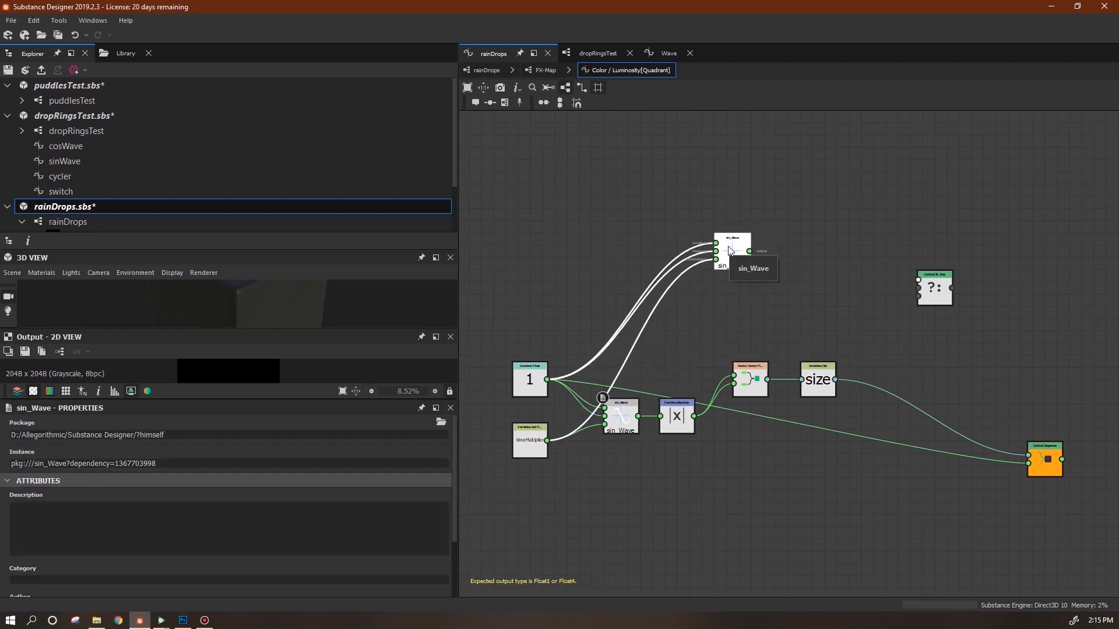
Add a Constant Float of 2 and wire it into the sin_Wave copy.
right_click(612, 221)
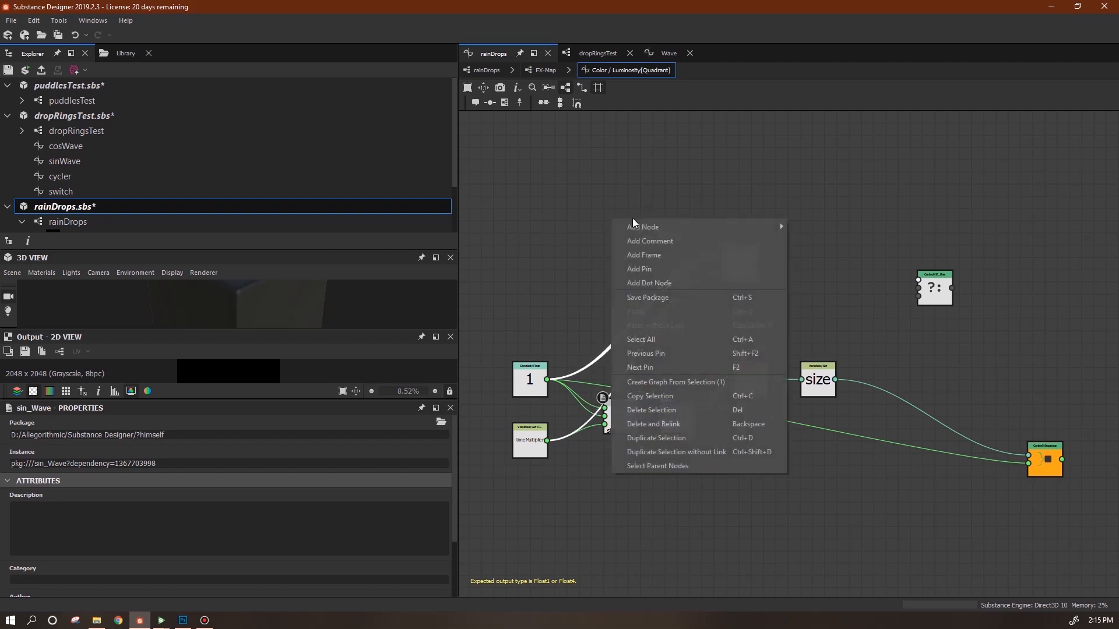
mouse_move(657, 229)
mouse_move(816, 227)
click(900, 232)
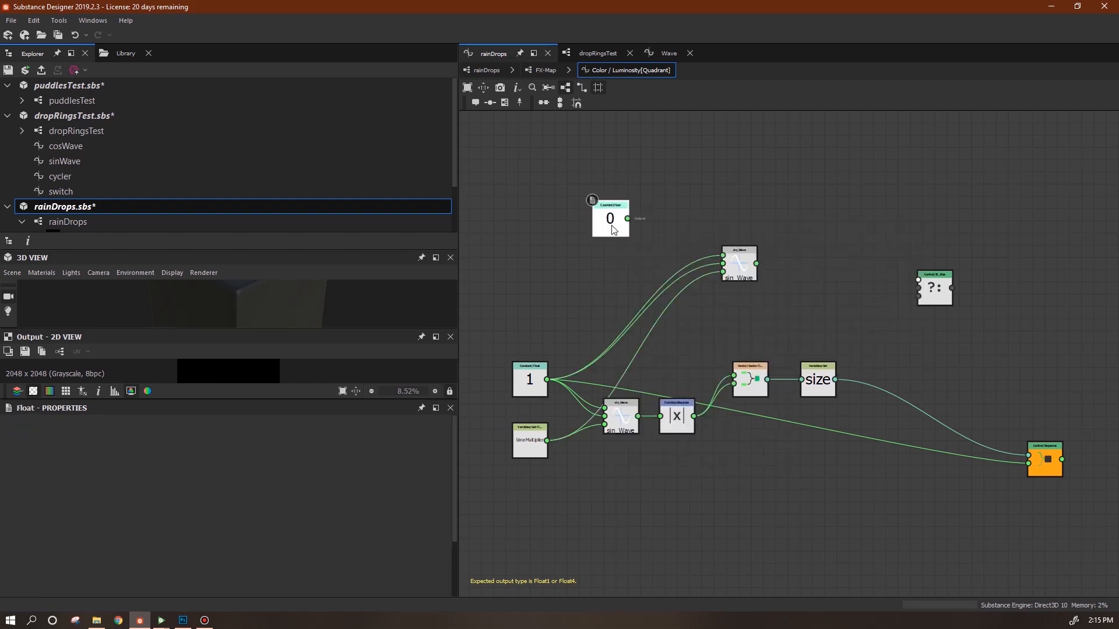
double_click(439, 435)
key(Return)
scroll(709, 283, up, 2)
drag(574, 197, 733, 247)
scroll(717, 272, up, 2)
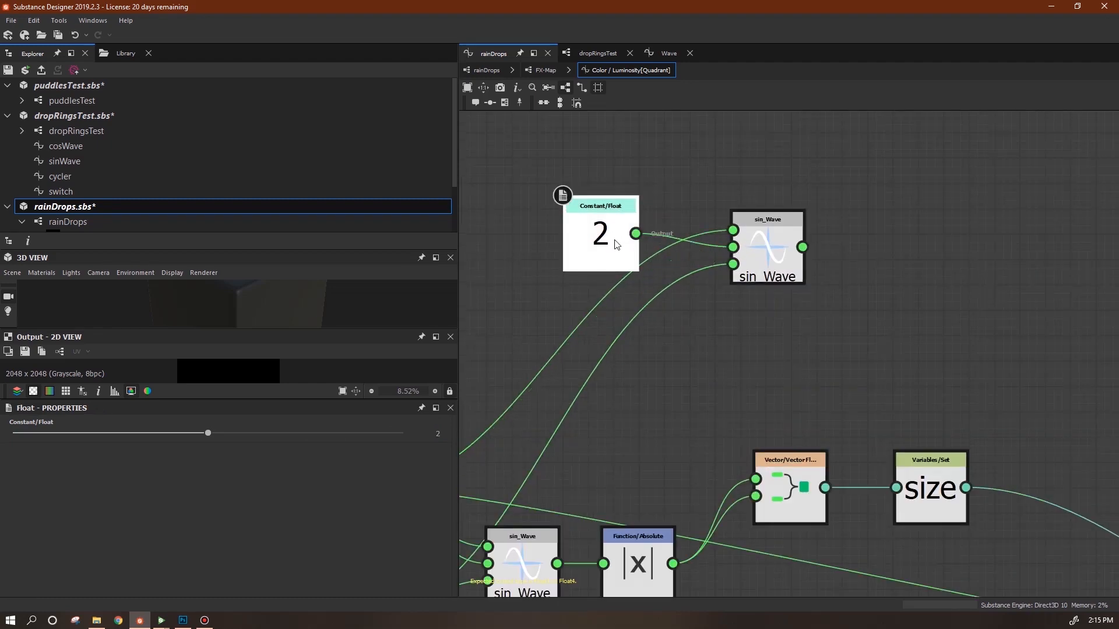
drag(612, 250, 637, 264)
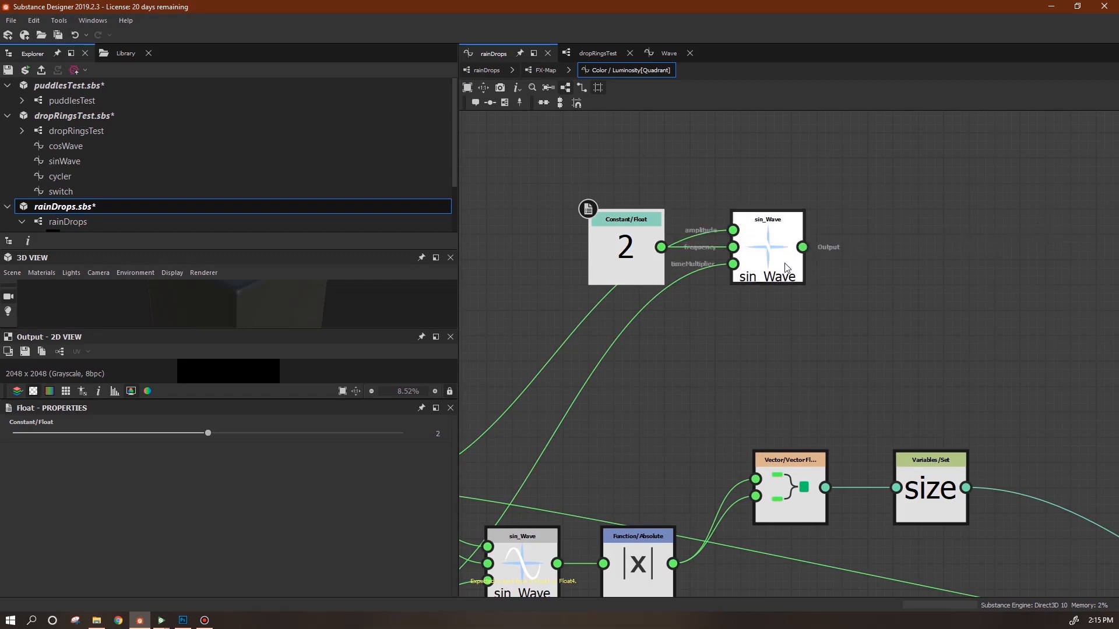
scroll(775, 345, down, 2)
drag(671, 288, 691, 310)
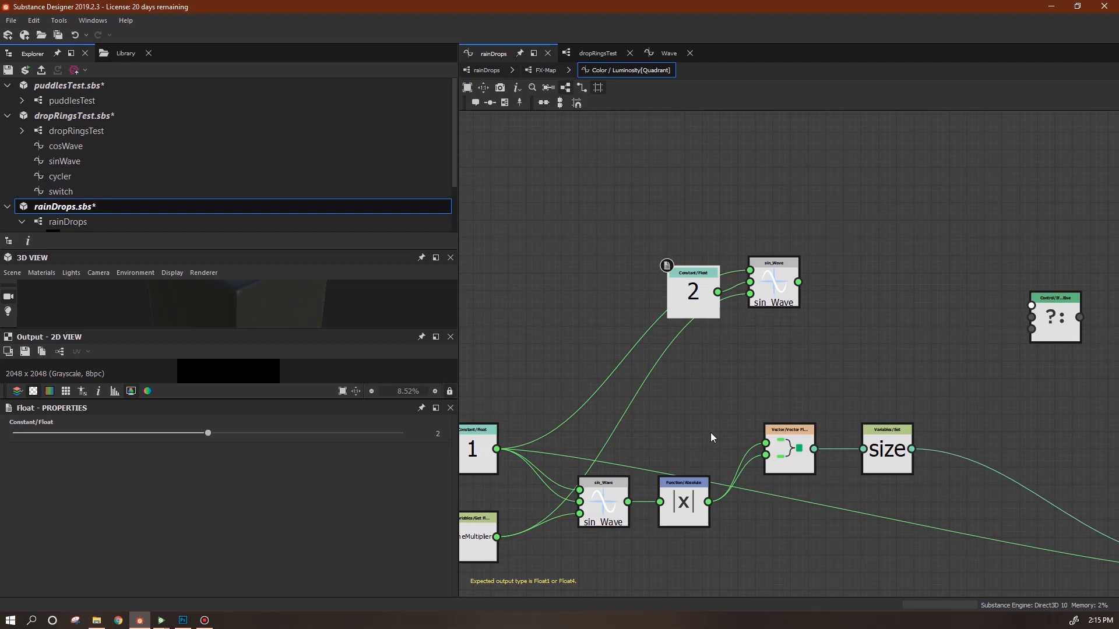
scroll(711, 432, down, 2)
Add a Greater or Equal node fed by the sin_Wave copy's output.
right_click(852, 218)
mouse_move(897, 224)
mouse_move(1059, 321)
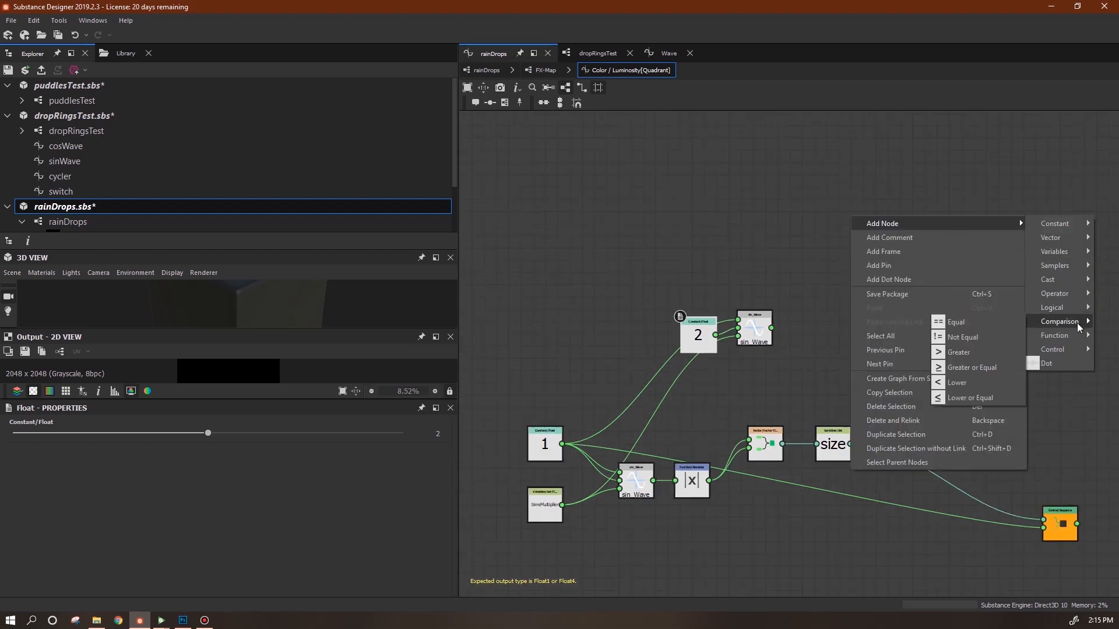
click(970, 363)
drag(852, 265, 847, 302)
drag(772, 329, 858, 319)
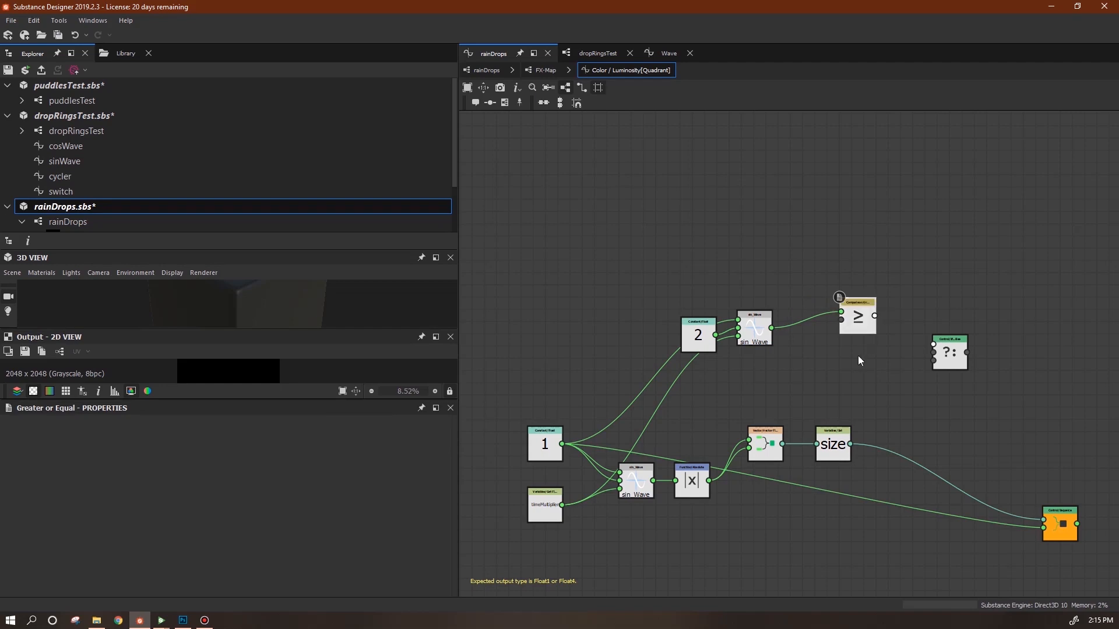
click(839, 320)
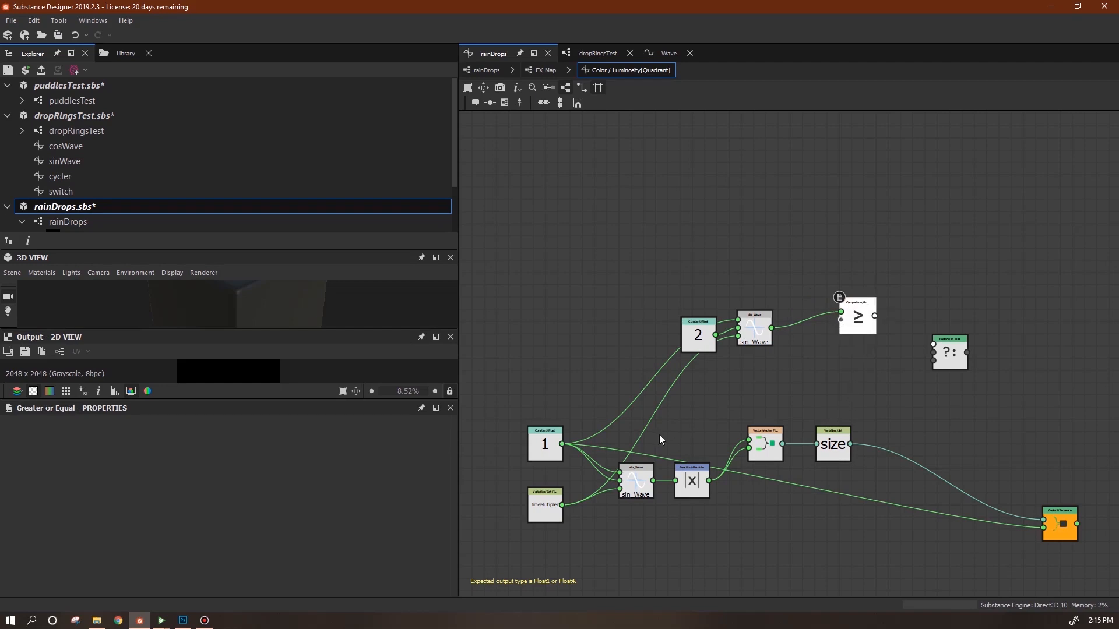
Feed a Constant Float 0 into the ≥ node's lower input and route ≥ into the ?: condition.
key(space)
key(Escape)
right_click(837, 378)
mouse_move(934, 387)
mouse_move(1035, 386)
click(981, 385)
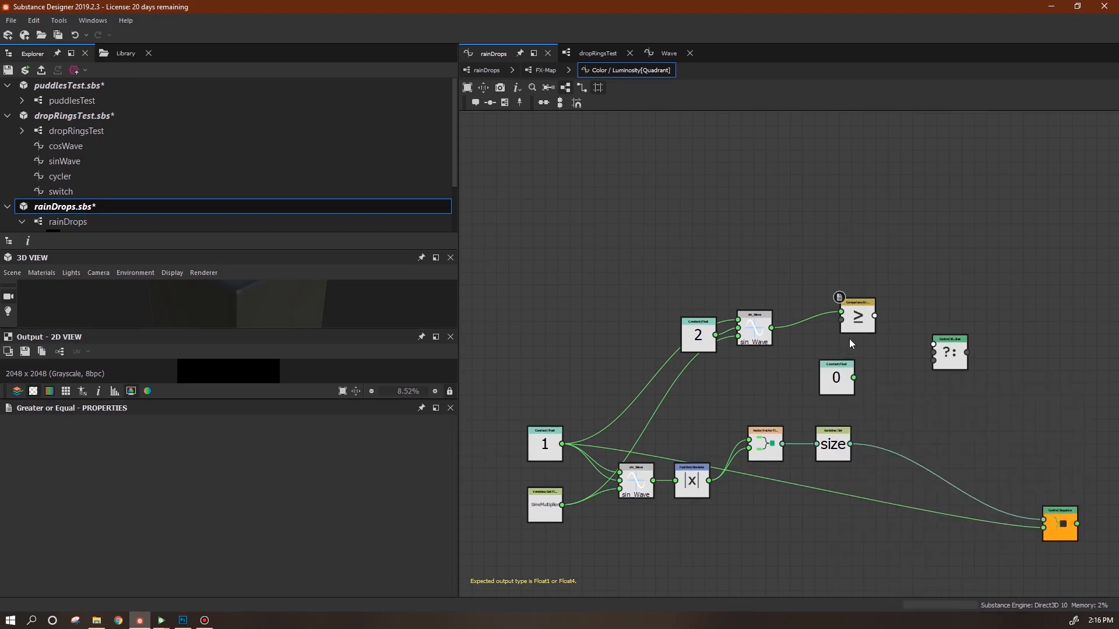
drag(819, 387, 721, 391)
drag(841, 320, 751, 383)
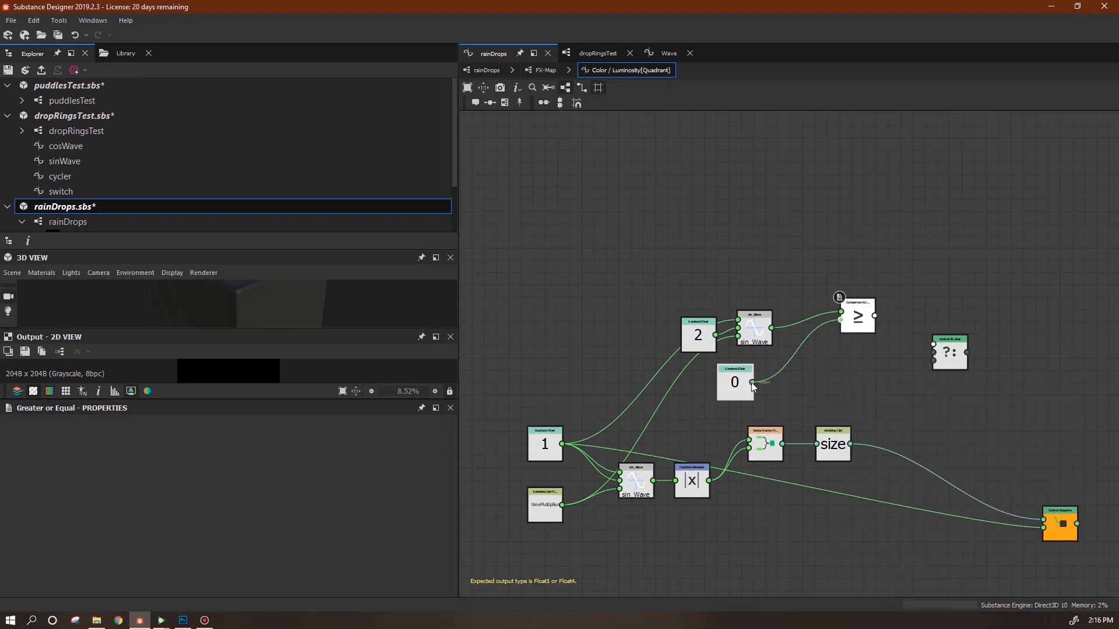
click(746, 386)
drag(874, 316, 933, 344)
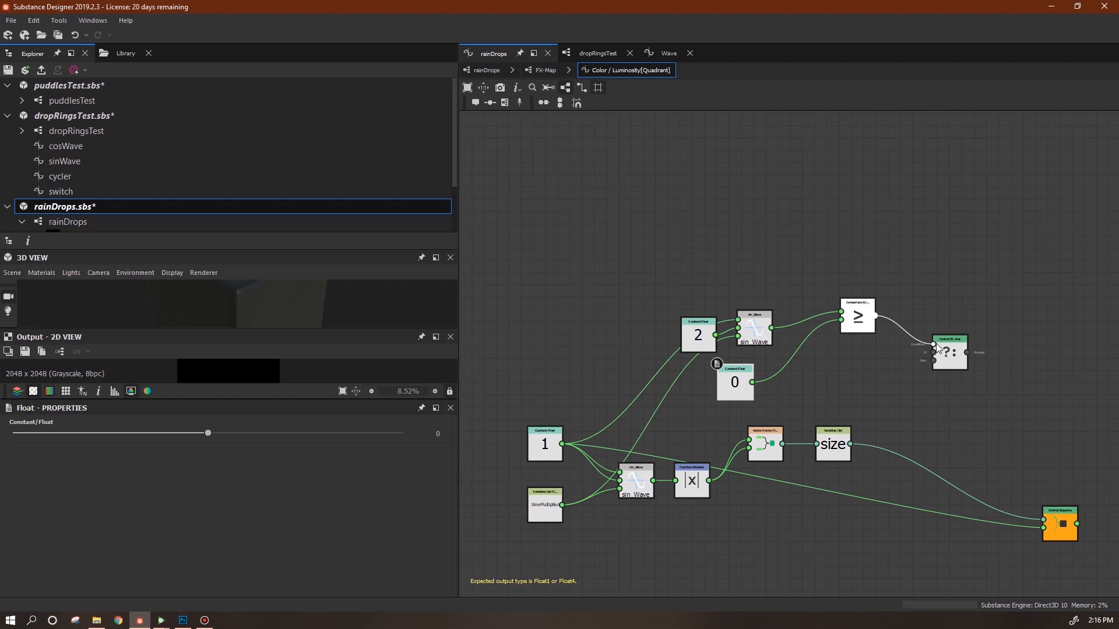
Wire the ?: output into size, unlink size from Sequence, and connect the Vector to ?: middle input.
drag(754, 317, 778, 305)
drag(698, 325, 693, 305)
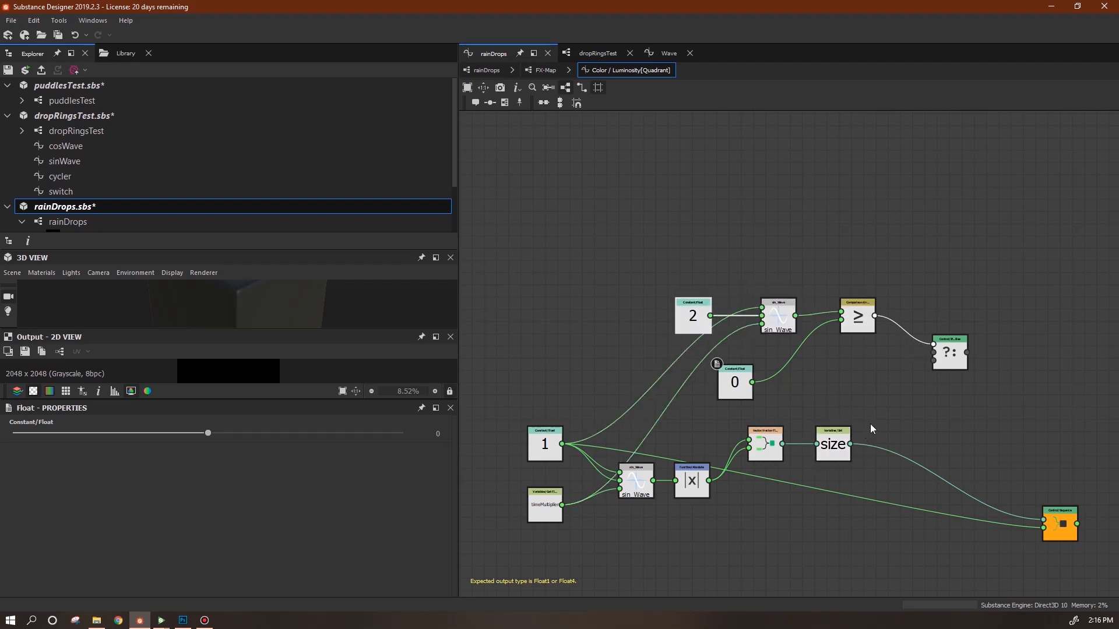
drag(840, 444, 1041, 390)
drag(967, 352, 1018, 390)
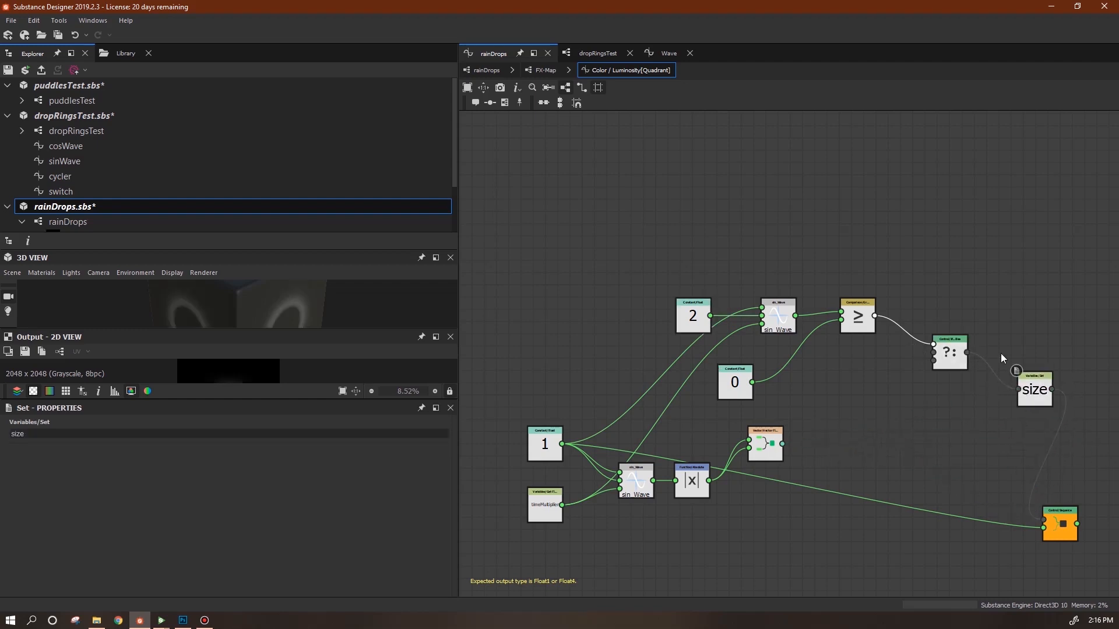
key(Delete)
drag(806, 422, 934, 352)
drag(1043, 395, 1037, 359)
Rearrange the 2, sin_Wave, ≥, 0 and Vector nodes into a tidier layout.
drag(632, 257, 851, 410)
drag(858, 319, 847, 277)
drag(775, 445, 789, 419)
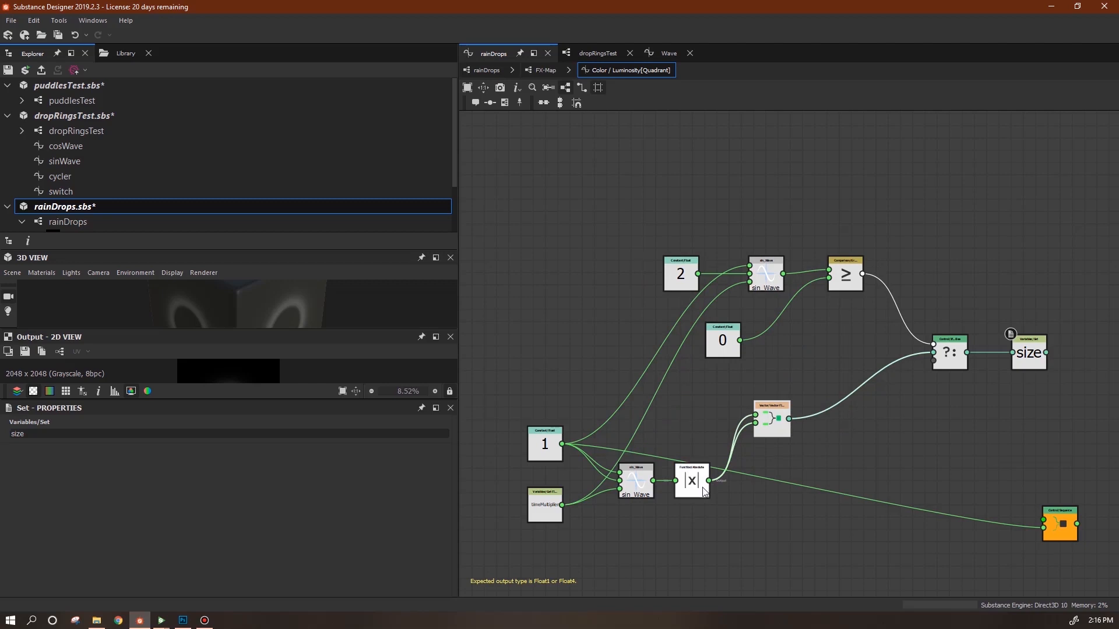
drag(725, 343, 664, 356)
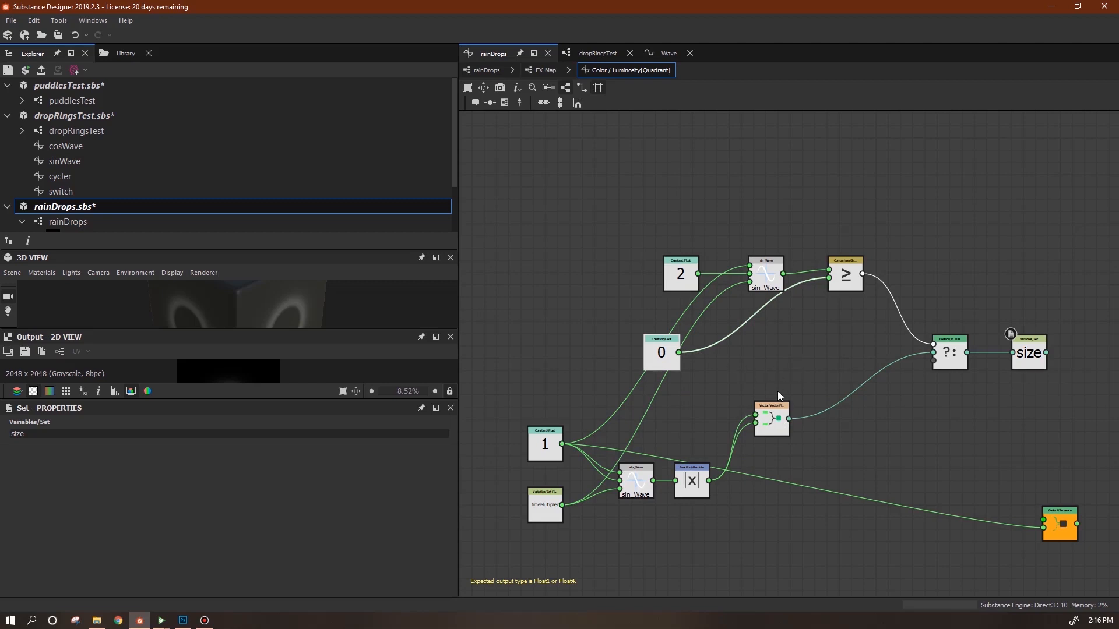
Duplicate the Vector Float2, feed it the 0 constant, and connect it to the ?: third input.
right_click(872, 408)
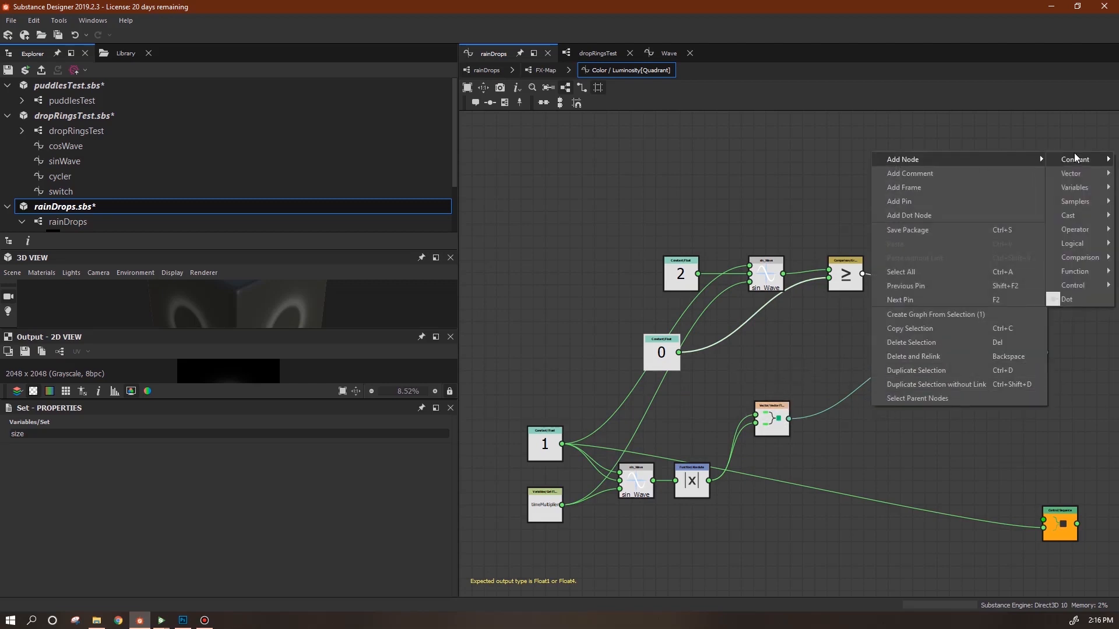
click(735, 379)
click(780, 430)
key(ctrl+d)
drag(678, 352, 771, 358)
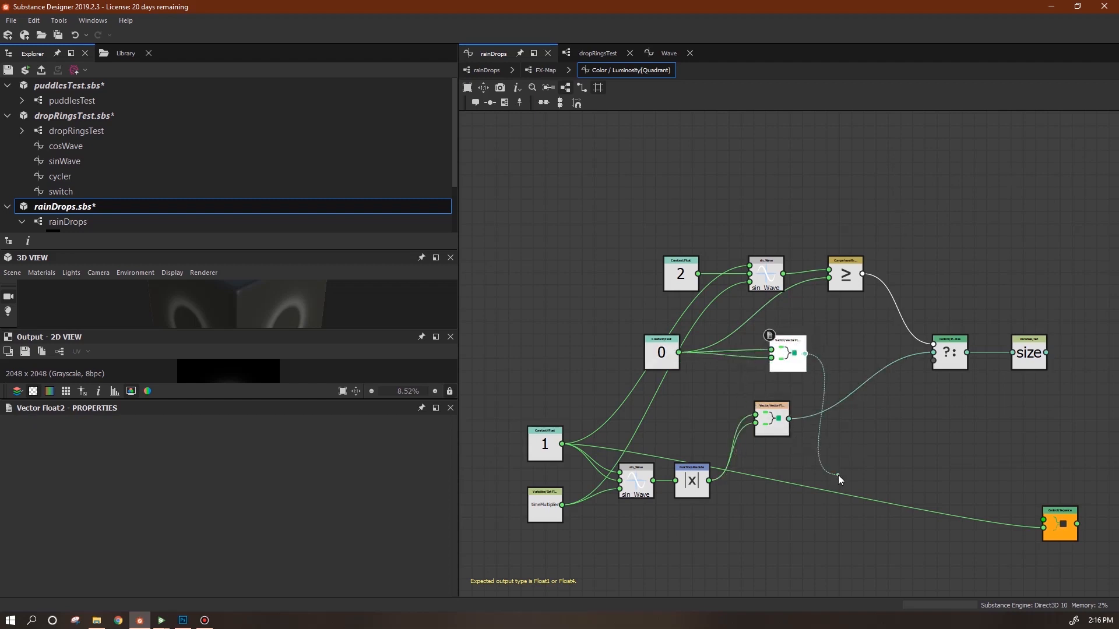
drag(845, 474, 845, 461)
click(931, 432)
key(Delete)
drag(797, 346, 800, 493)
drag(924, 427, 934, 361)
Tidy the layout of the Vector, 0 constant, sin_Wave, |x| and timeMultiplier nodes.
drag(770, 429, 794, 410)
drag(676, 365, 524, 341)
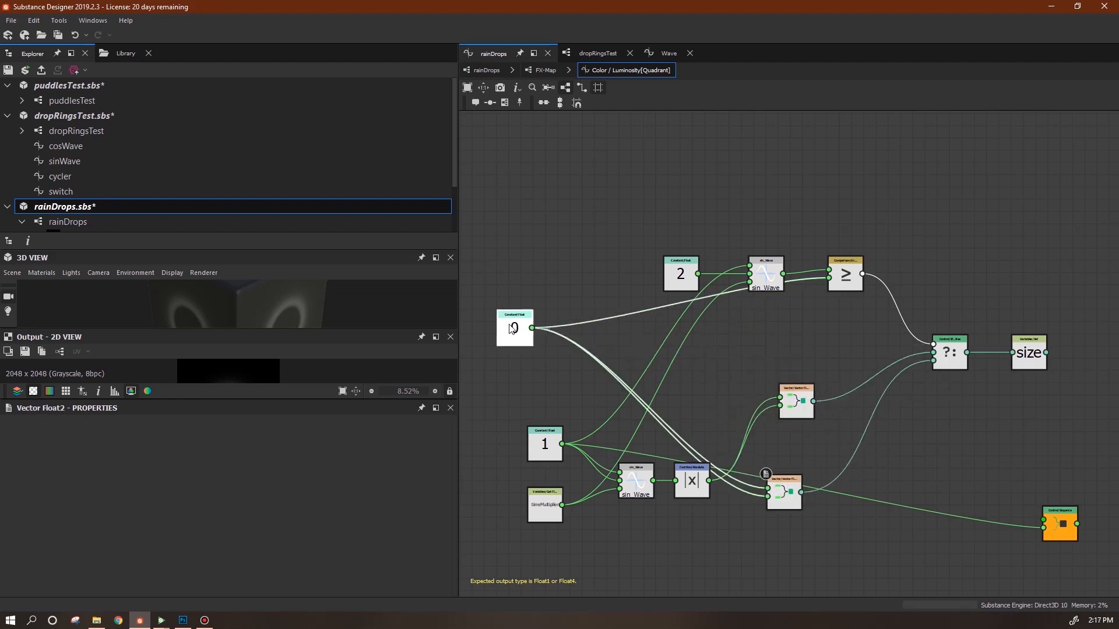
click(697, 496)
drag(697, 496, 704, 441)
click(782, 504)
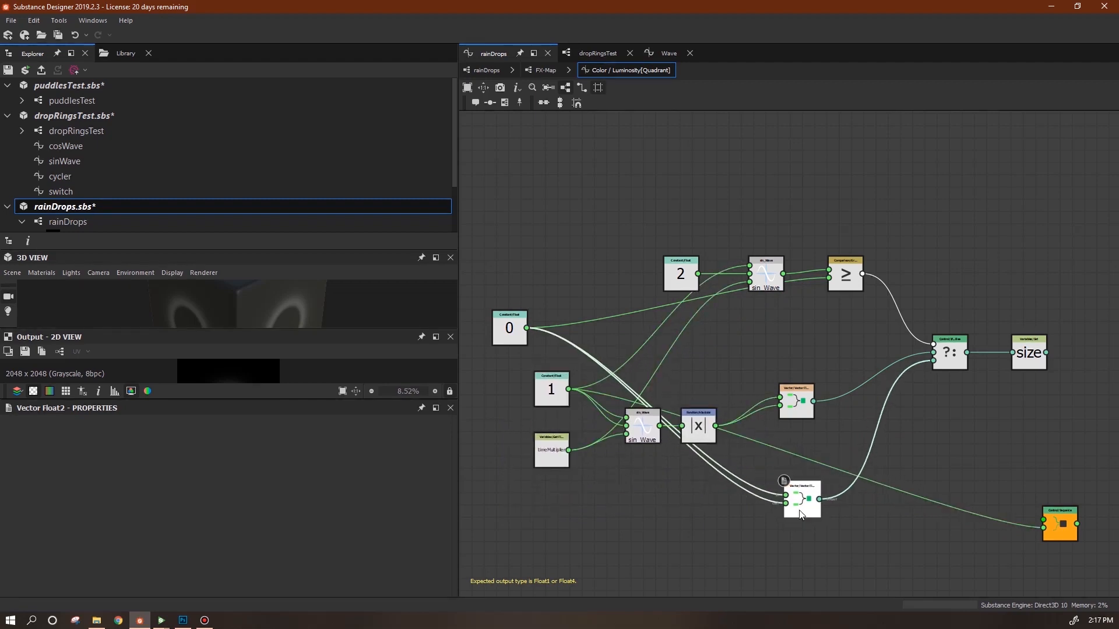
drag(505, 322, 469, 481)
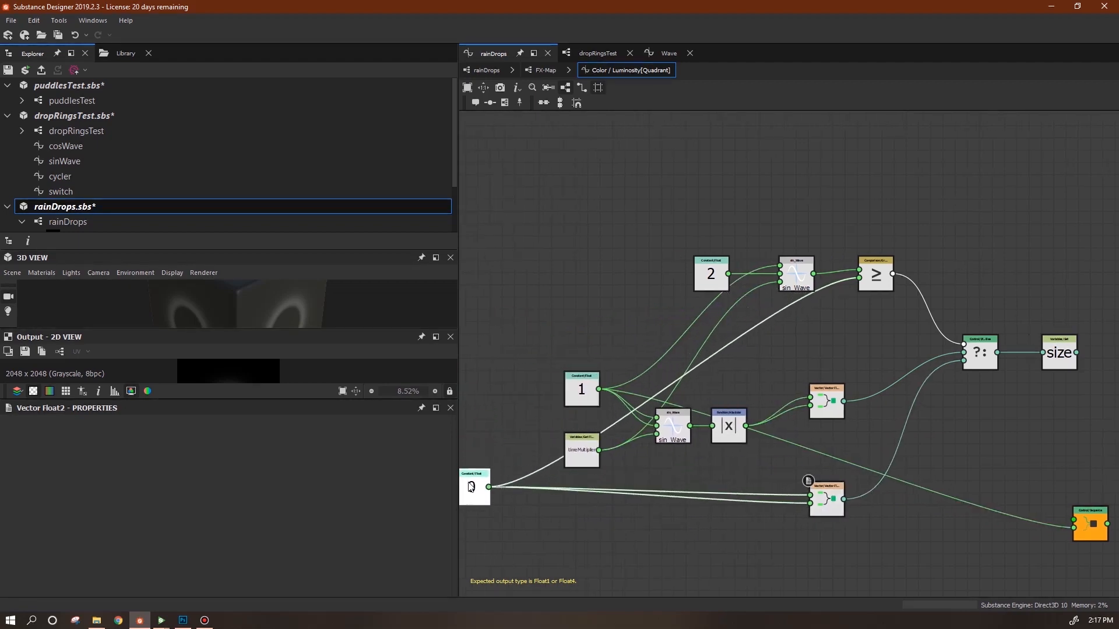
Reconnect size to the Sequence's first input and save rainDrops.sbs.
middle_drag(1116, 458, 899, 418)
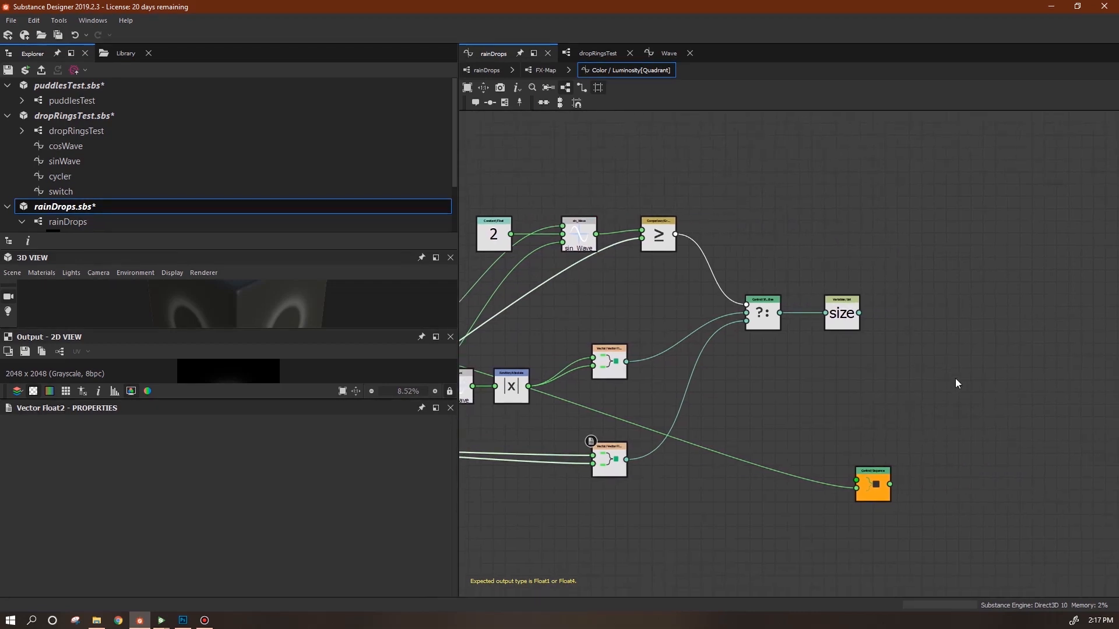
drag(851, 396, 978, 443)
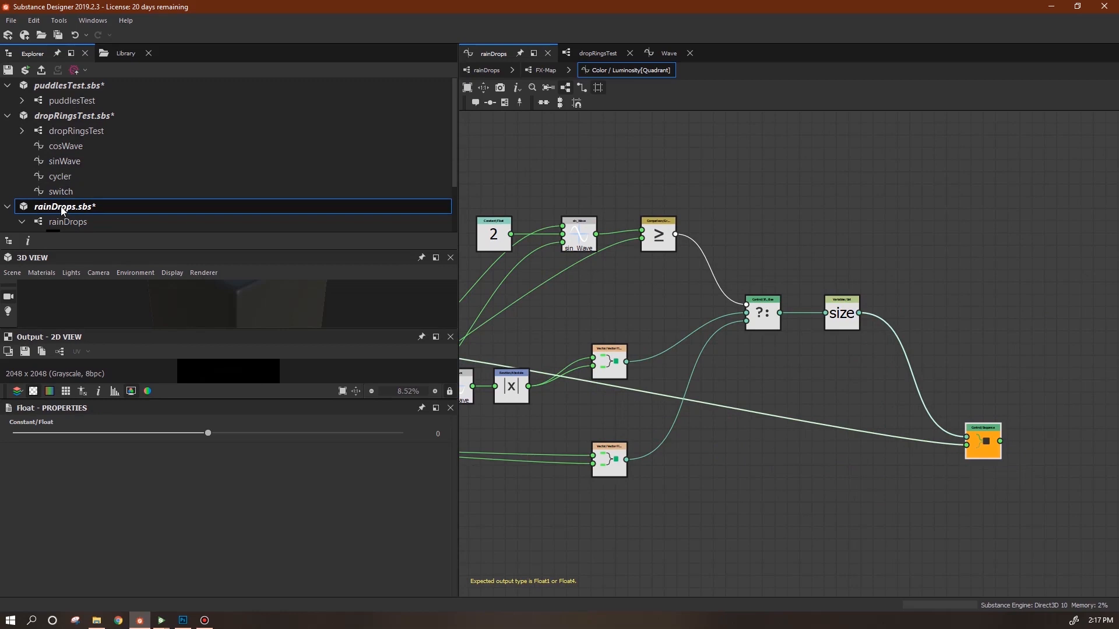
click(26, 72)
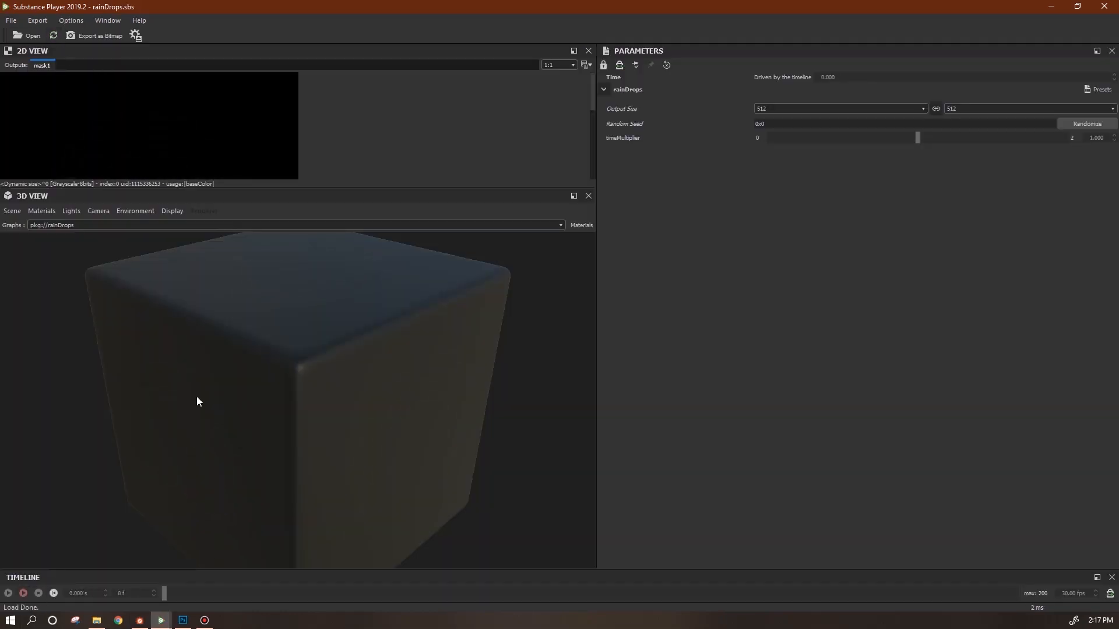
Play the rainDrops animation in Player, then return to Designer showing all luminosity function nodes.
click(24, 593)
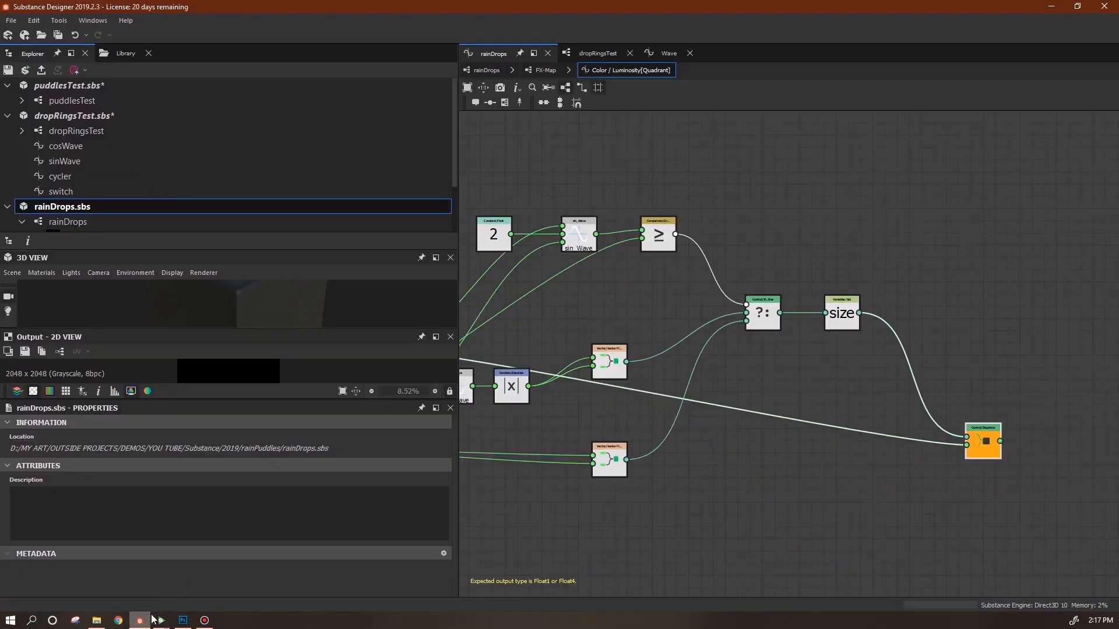
click(140, 620)
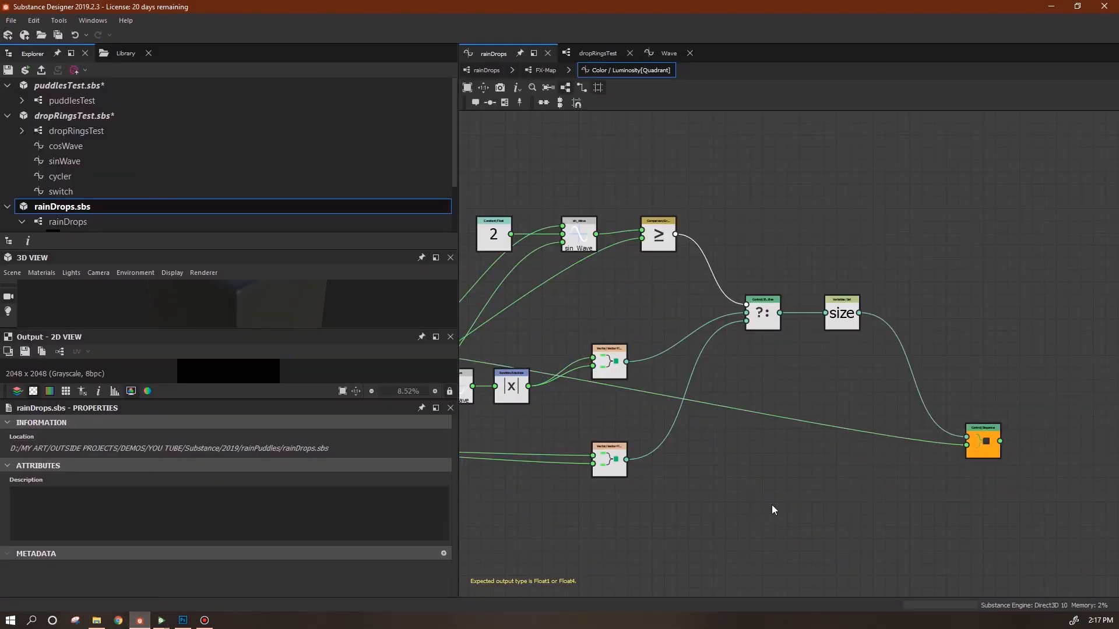
scroll(772, 505, down, 2)
middle_drag(774, 503, 881, 473)
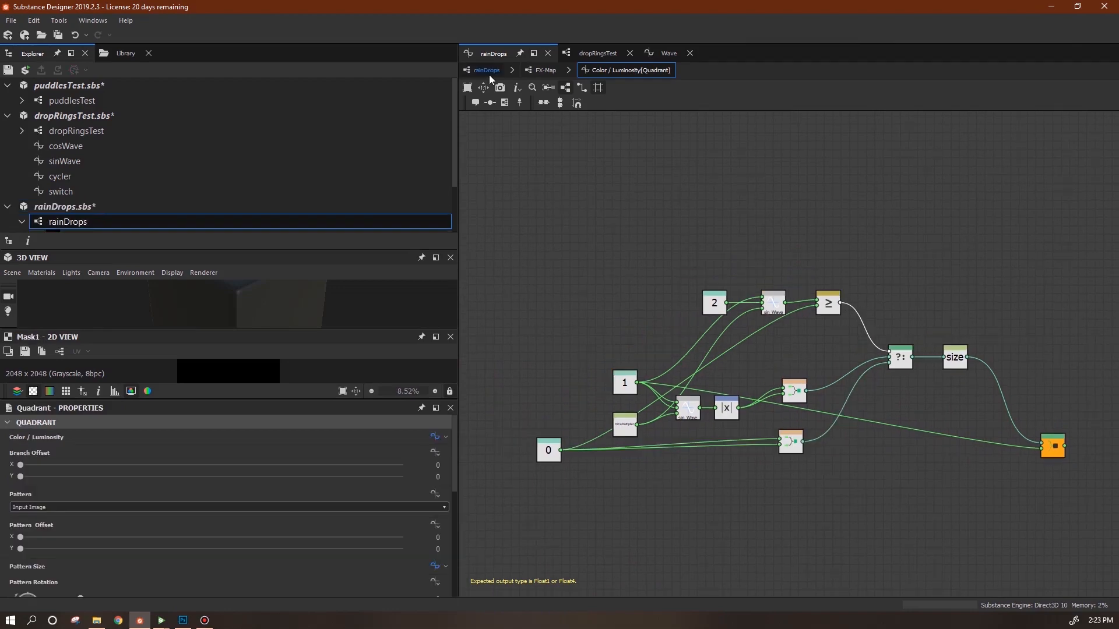
Back in the rainDrops graph, move the seven image nodes up and left.
click(488, 72)
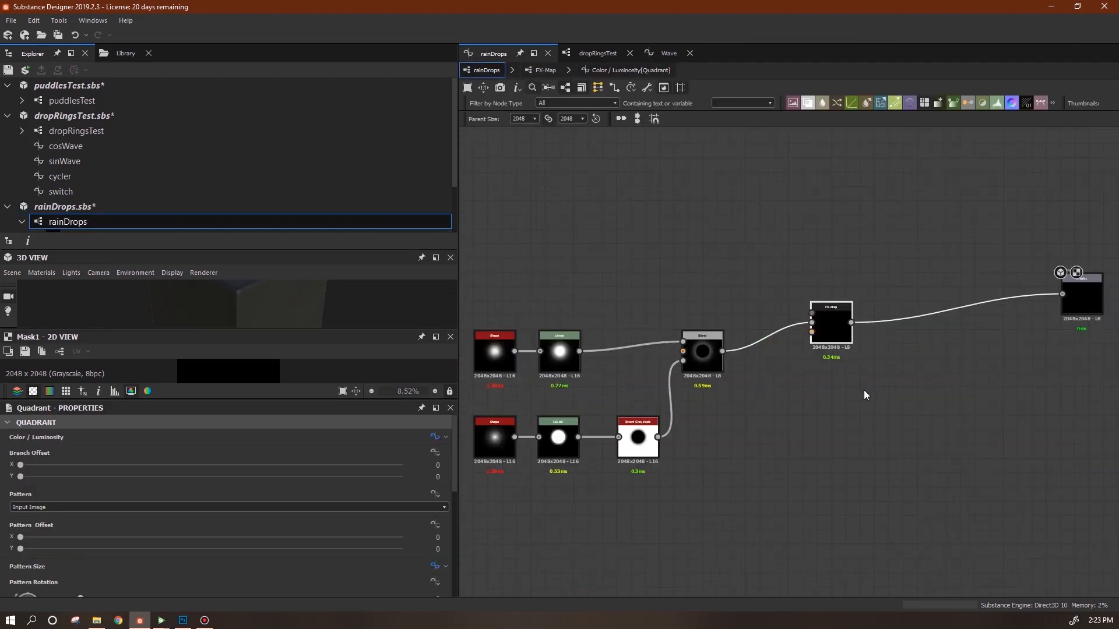
scroll(880, 430, down, 2)
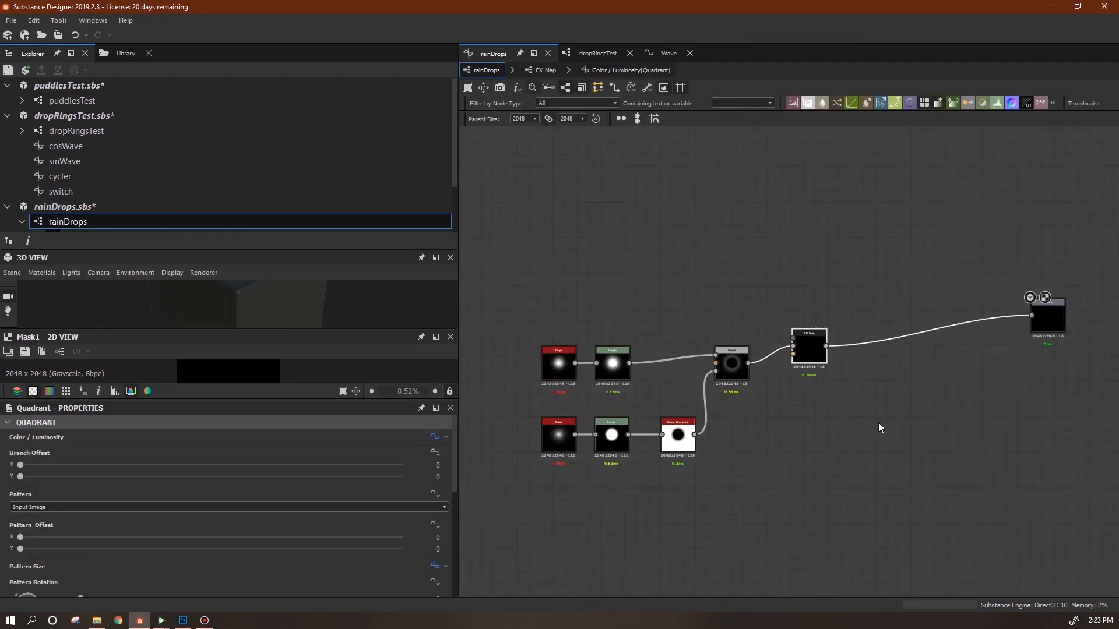
drag(528, 301, 819, 515)
drag(814, 367, 675, 302)
click(755, 245)
Place a Blend node right after the FX-Map and sweep its Opacity, ending at 0.
drag(807, 105, 761, 293)
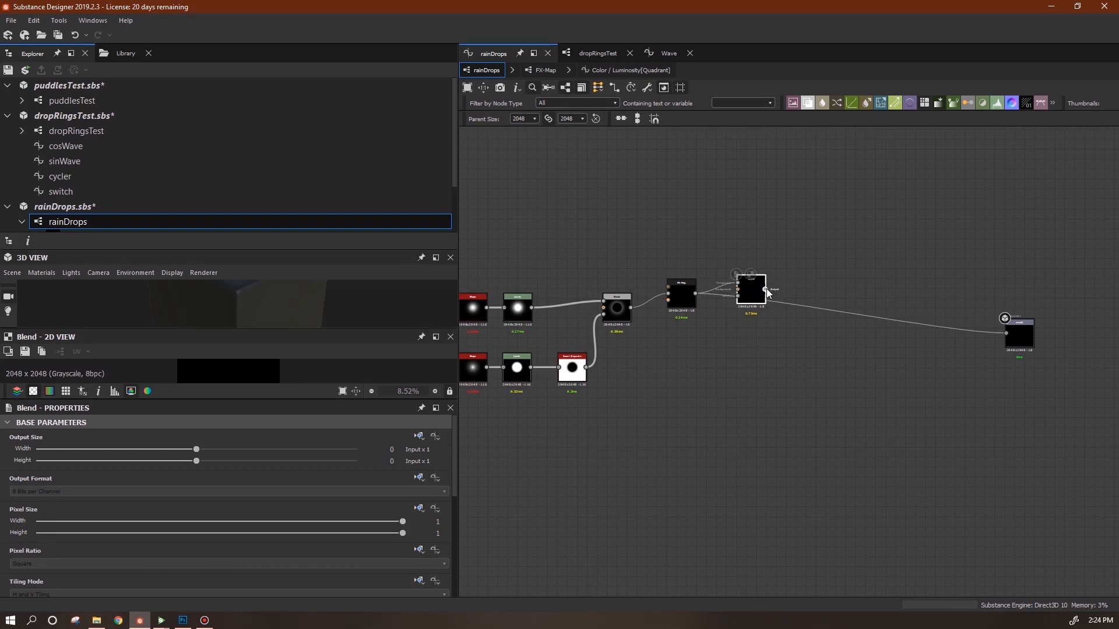
drag(757, 297, 747, 303)
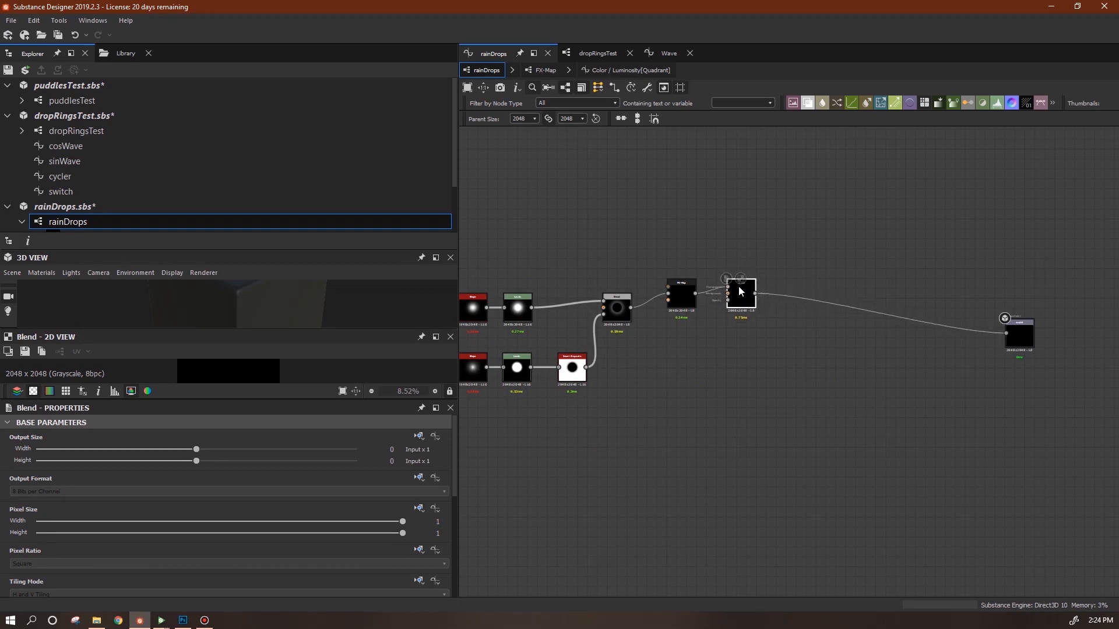
middle_drag(670, 399, 795, 414)
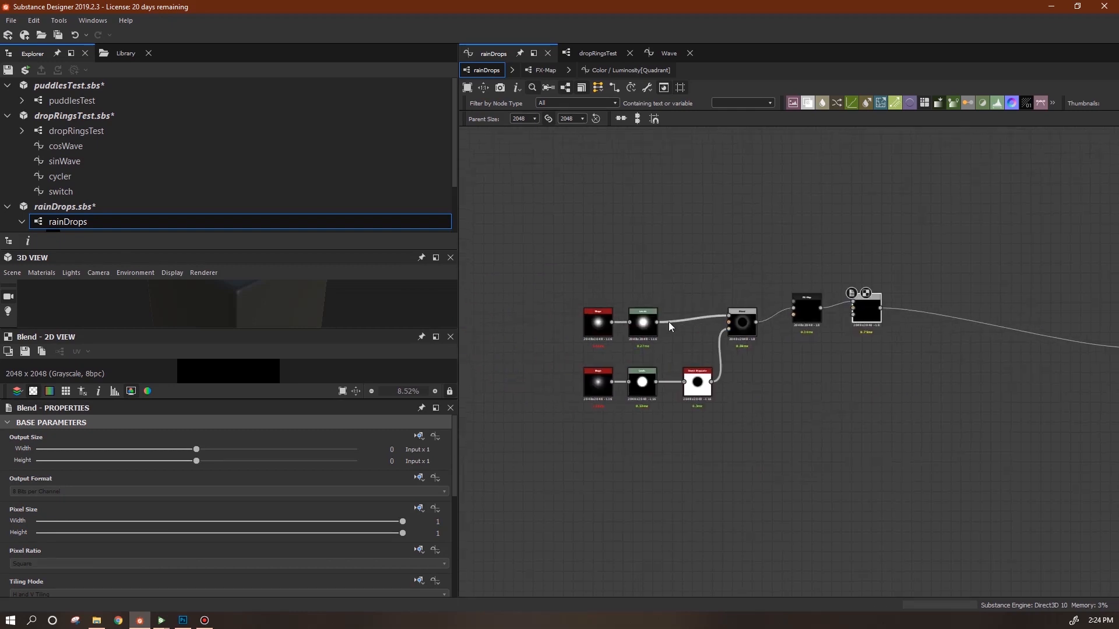
middle_drag(846, 290, 655, 260)
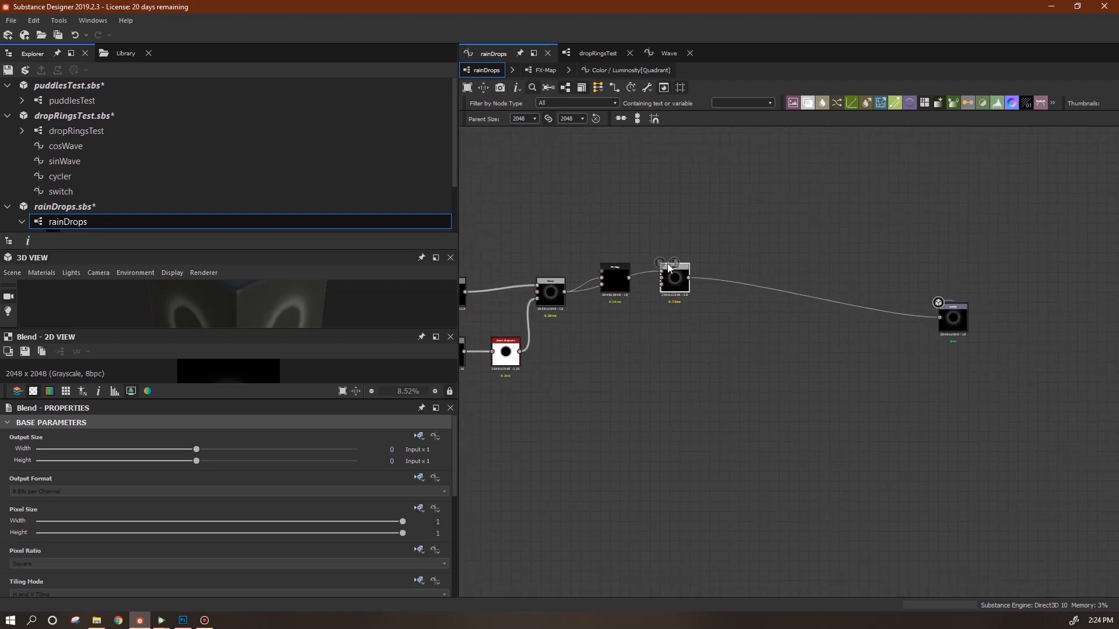
scroll(456, 506, down, 5)
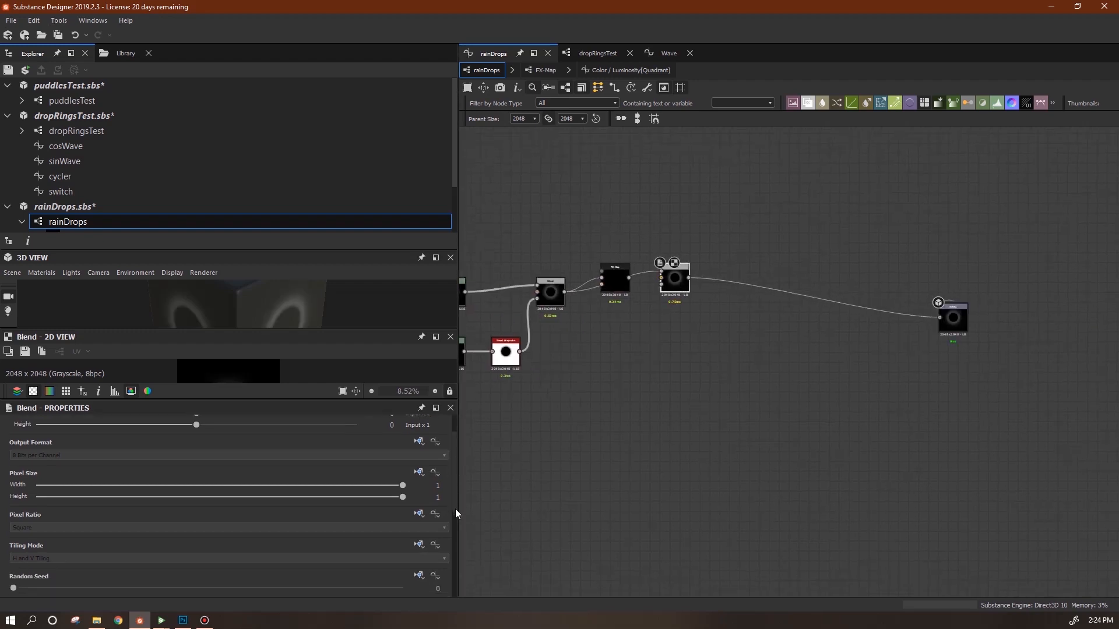
drag(401, 506, 315, 507)
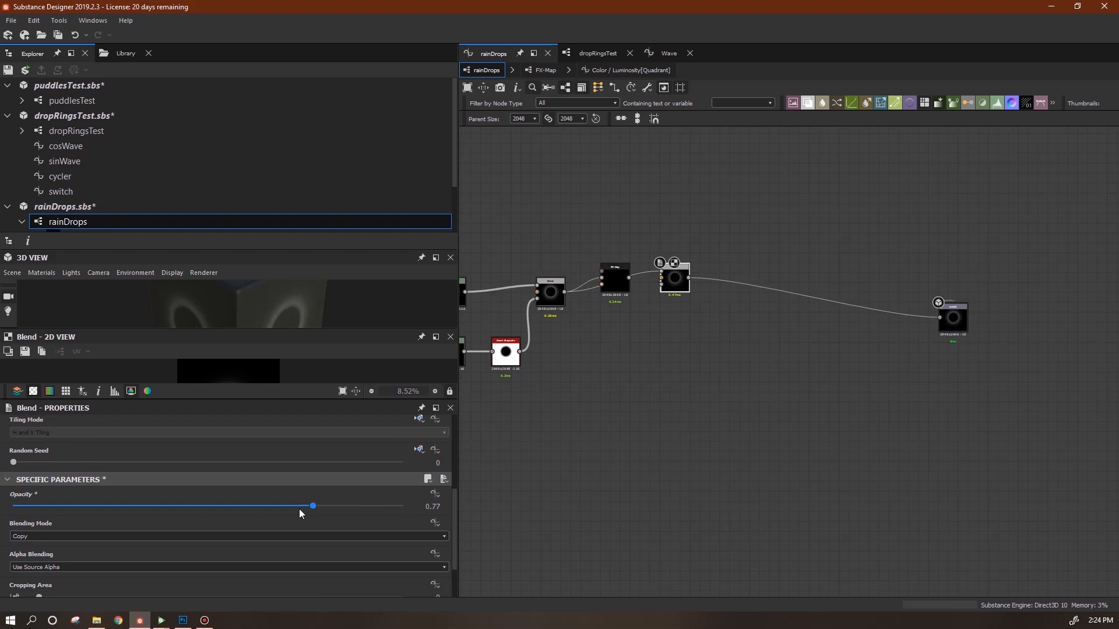
drag(155, 512, 435, 517)
middle_drag(700, 352, 766, 363)
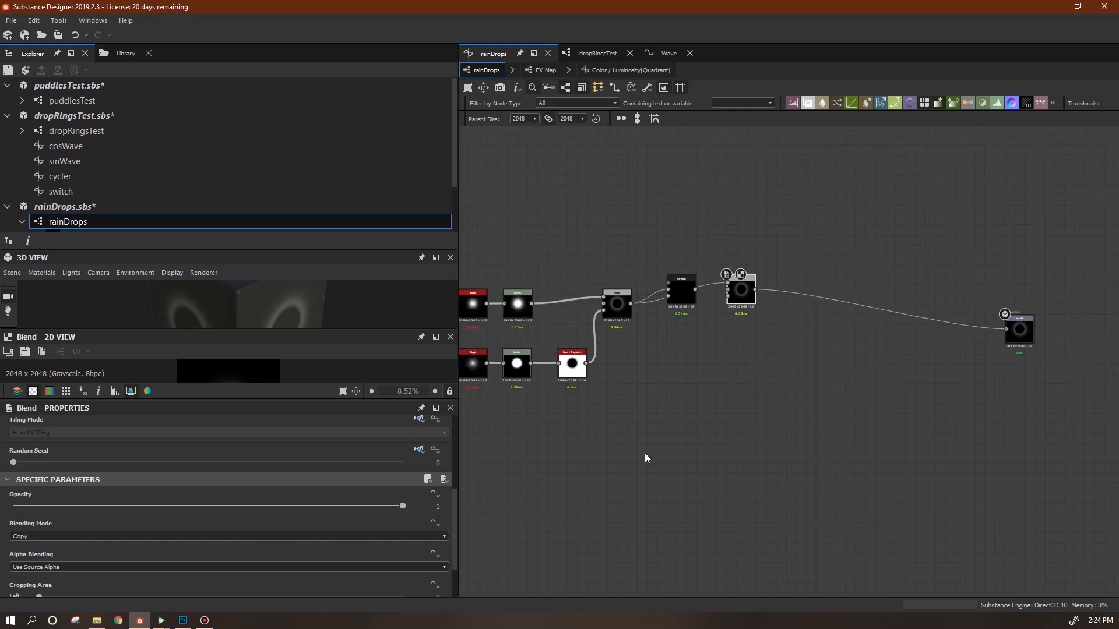
drag(396, 508, 434, 495)
Give the Blend Opacity an empty function and add a sin_Wave node to it.
click(434, 494)
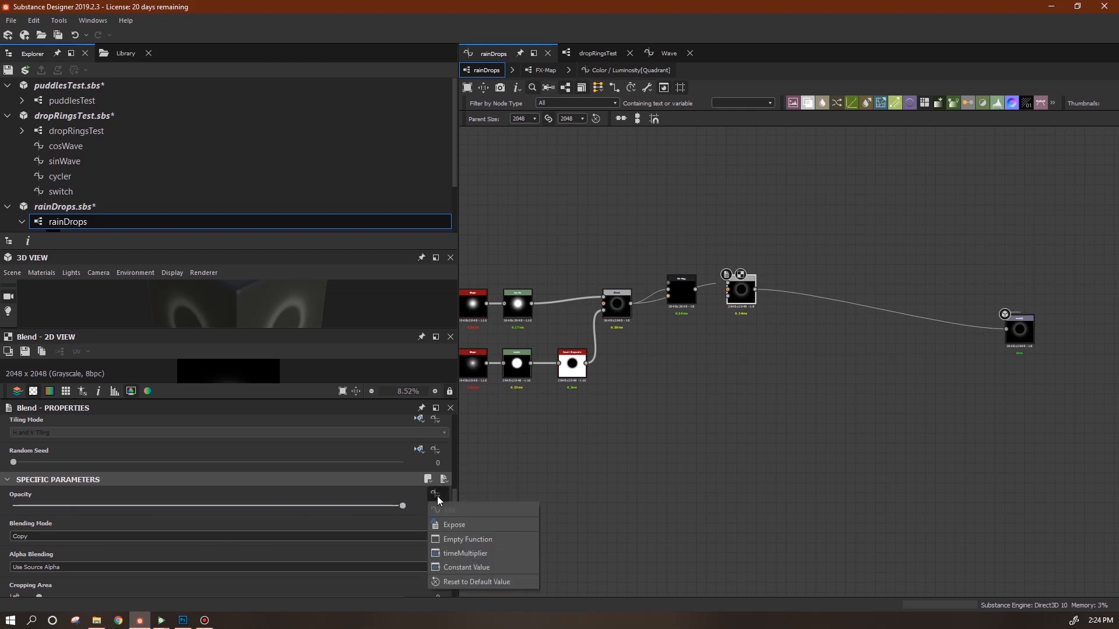
click(481, 540)
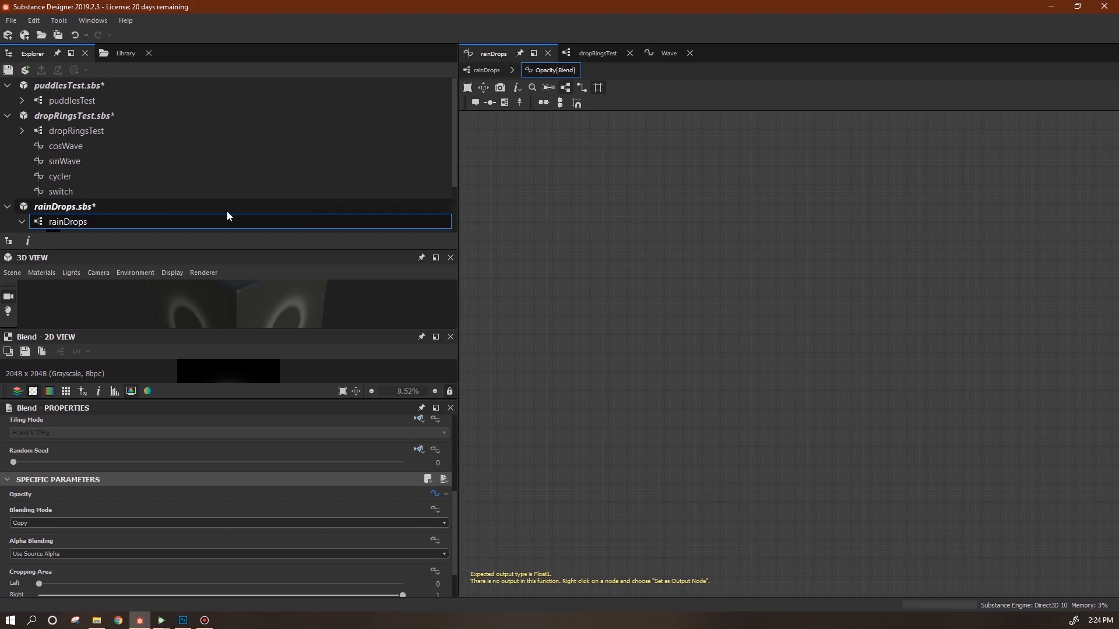
drag(102, 249, 102, 299)
drag(65, 252, 737, 258)
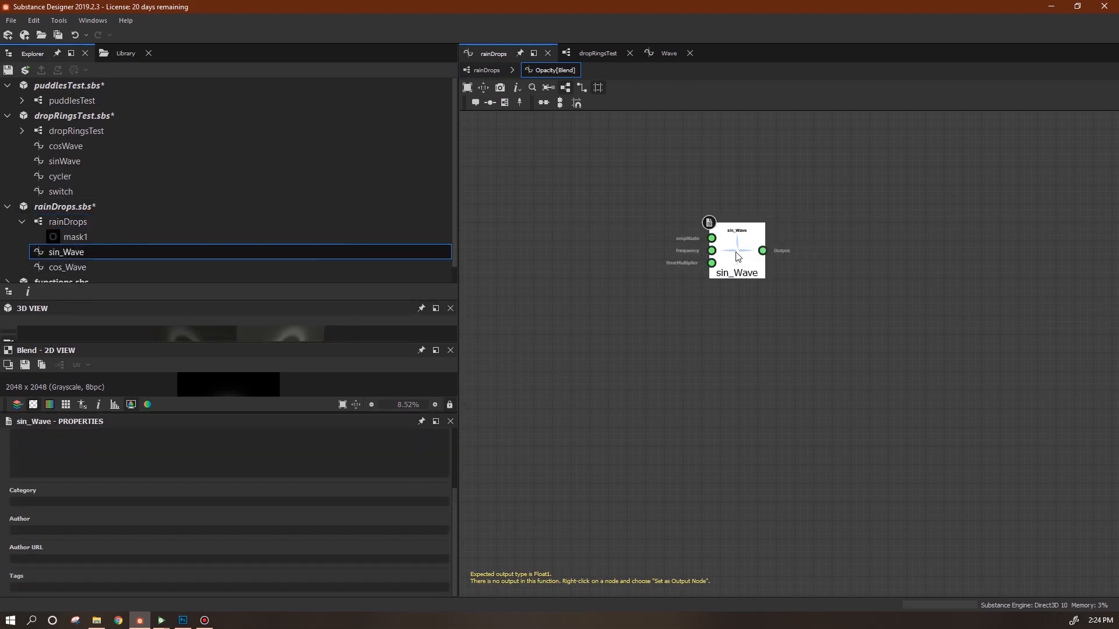
Add two Constant Float nodes to the Opacity function.
right_click(578, 216)
mouse_move(598, 227)
mouse_move(790, 227)
click(847, 227)
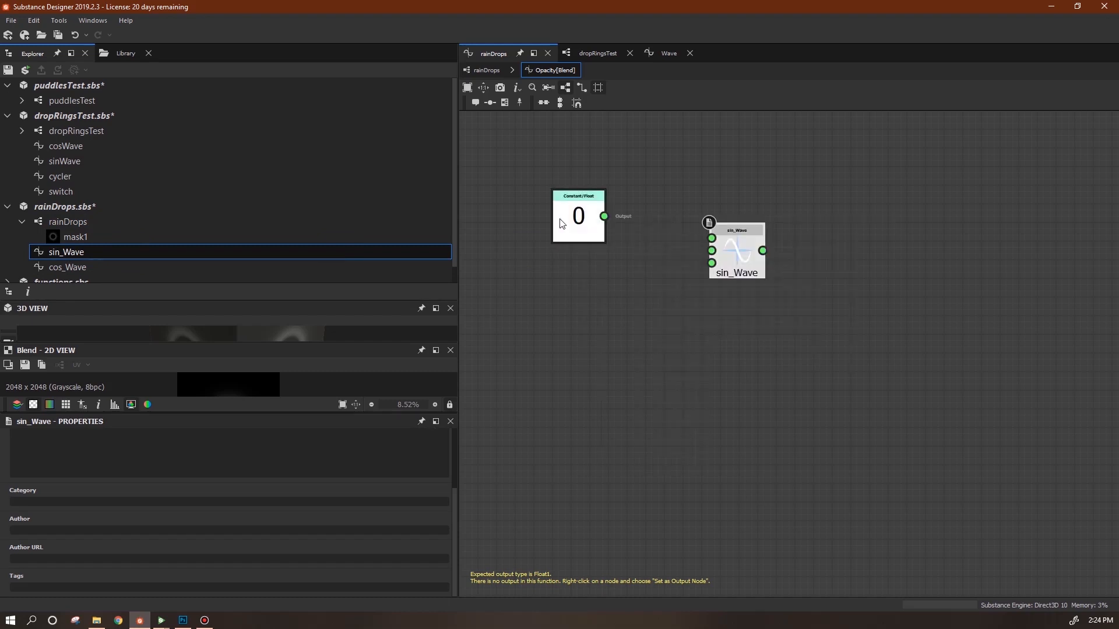
click(586, 225)
key(ctrl+c)
key(ctrl+v)
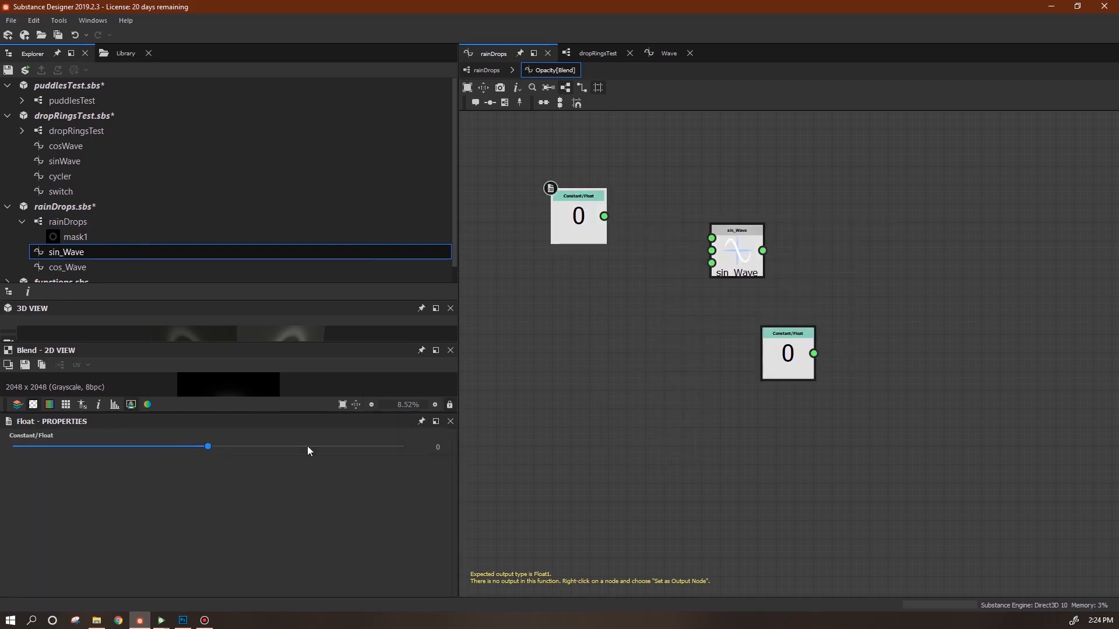
Set the constants to 1 and 2 and wire them into sin_Wave's amplitude and frequency.
click(438, 447)
text(1)
key(Return)
drag(769, 373, 598, 344)
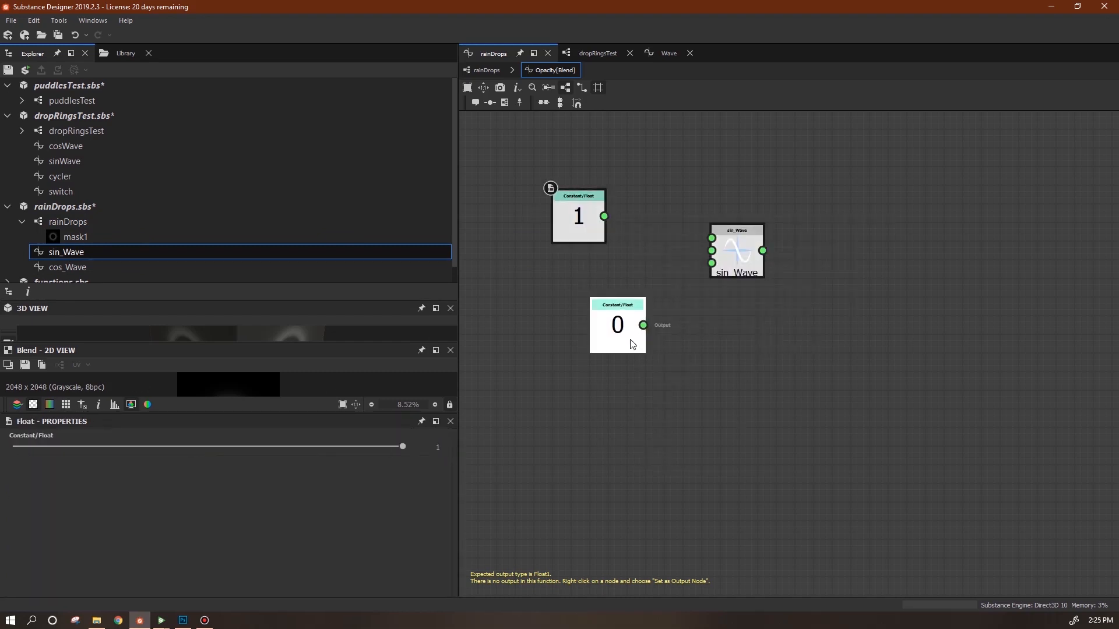
text(2)
key(Return)
scroll(895, 301, up, 2)
drag(638, 236, 684, 232)
drag(670, 365, 780, 263)
drag(697, 218, 779, 247)
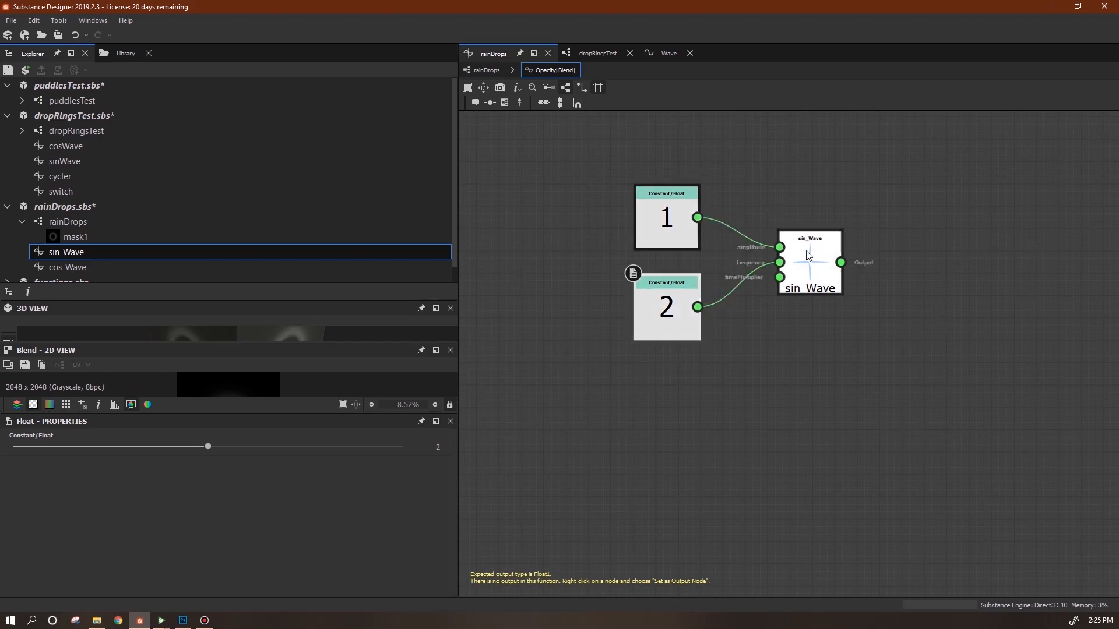
Add an Absolute node fed by sin_Wave's output.
middle_drag(891, 320, 779, 295)
right_click(793, 262)
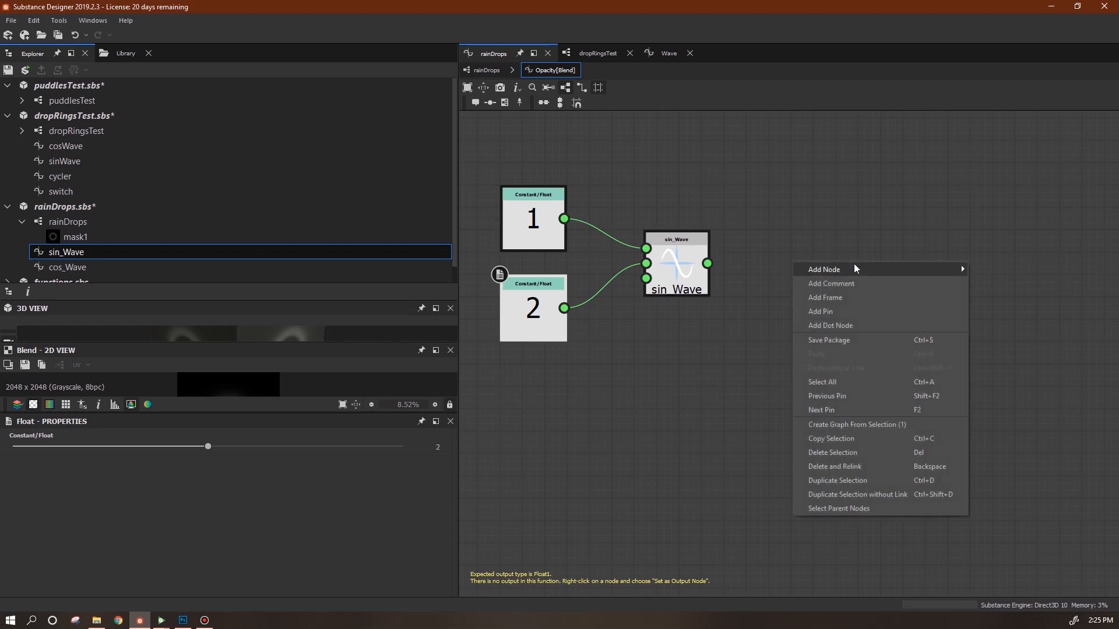
mouse_move(854, 263)
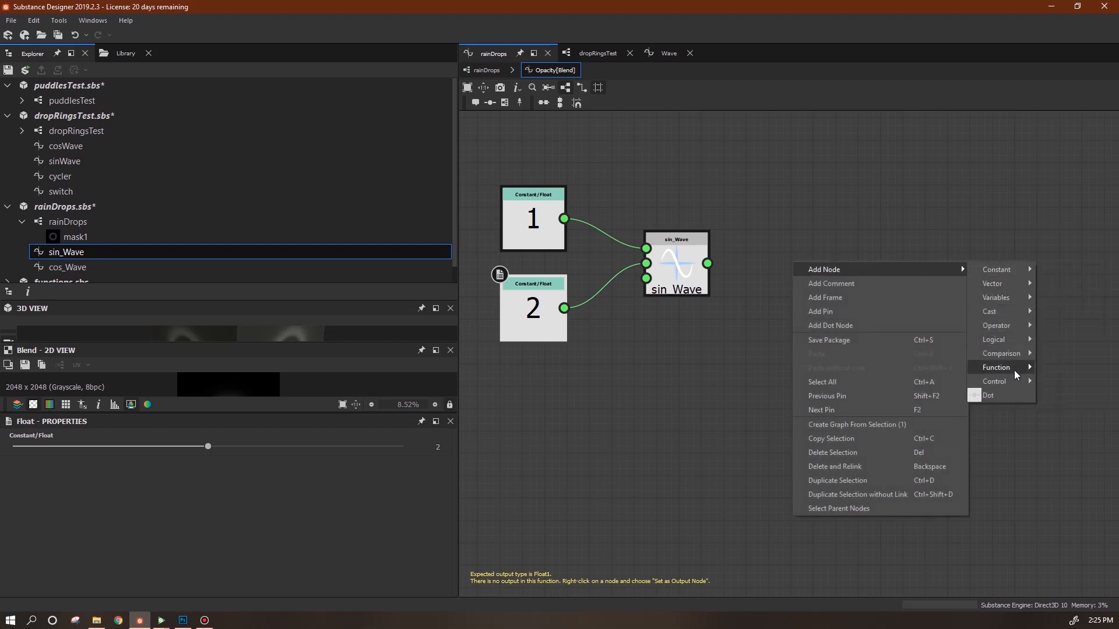
mouse_move(1017, 375)
click(891, 368)
drag(707, 264, 761, 262)
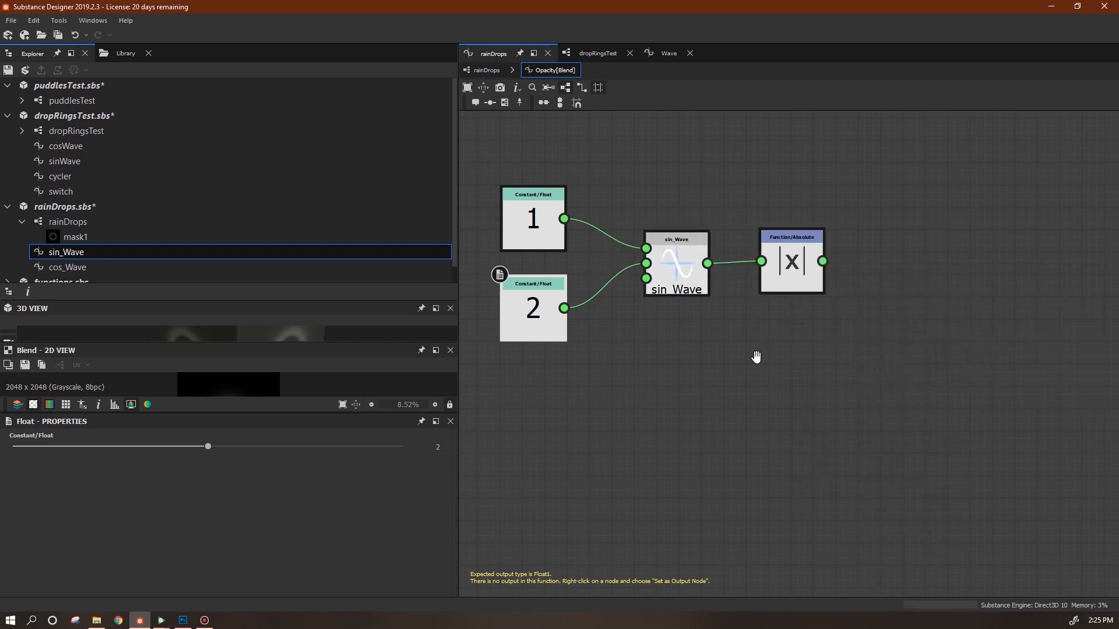
middle_drag(754, 355, 830, 327)
Add a Get Float node reading timeMultiplier and feed it into sin_Wave.
right_click(663, 352)
mouse_move(831, 357)
mouse_move(886, 393)
click(938, 406)
drag(663, 355, 613, 366)
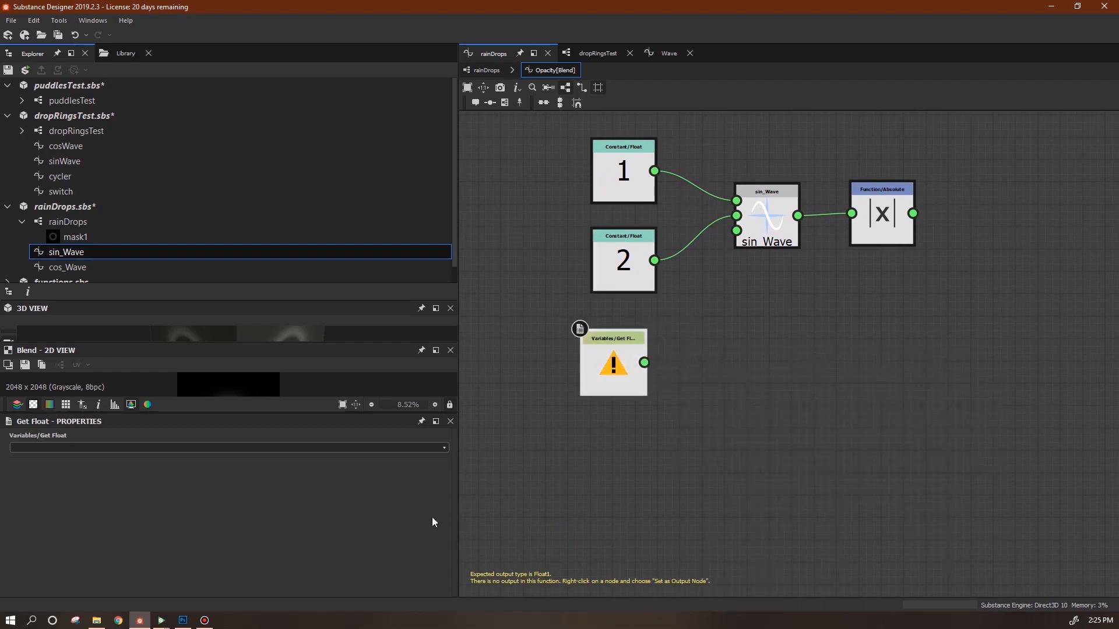
click(445, 448)
click(390, 466)
drag(643, 362, 739, 243)
Make the Absolute node the function output and return to the rainDrops graph.
click(887, 233)
right_click(886, 233)
click(916, 278)
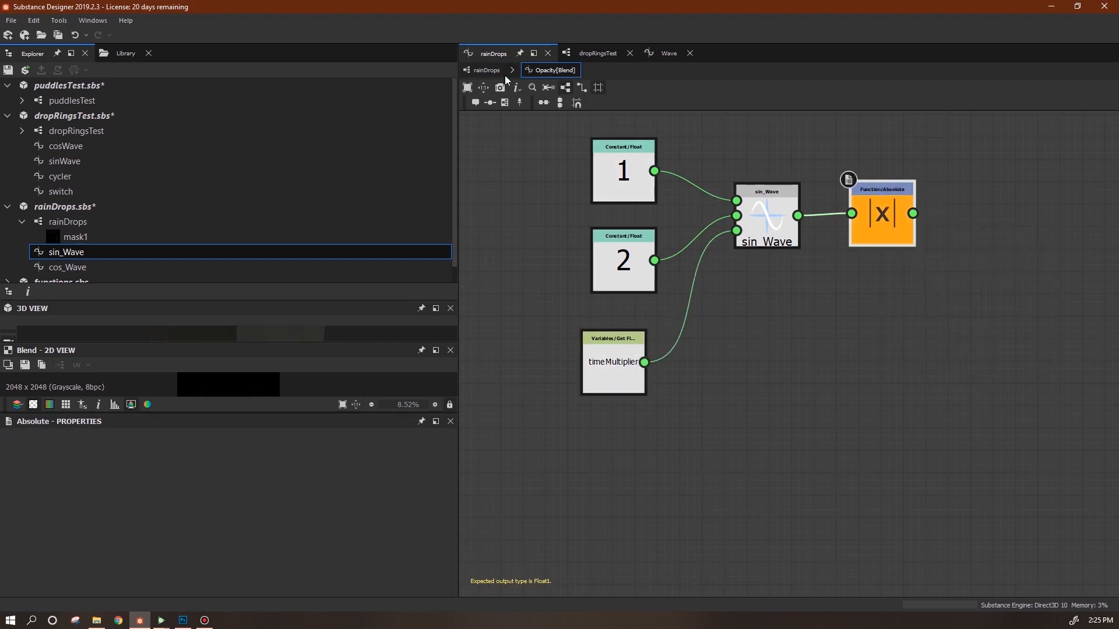
click(487, 71)
Rearrange the FX-Map and Blend nodes side by side in the rainDrops graph.
drag(832, 301, 881, 306)
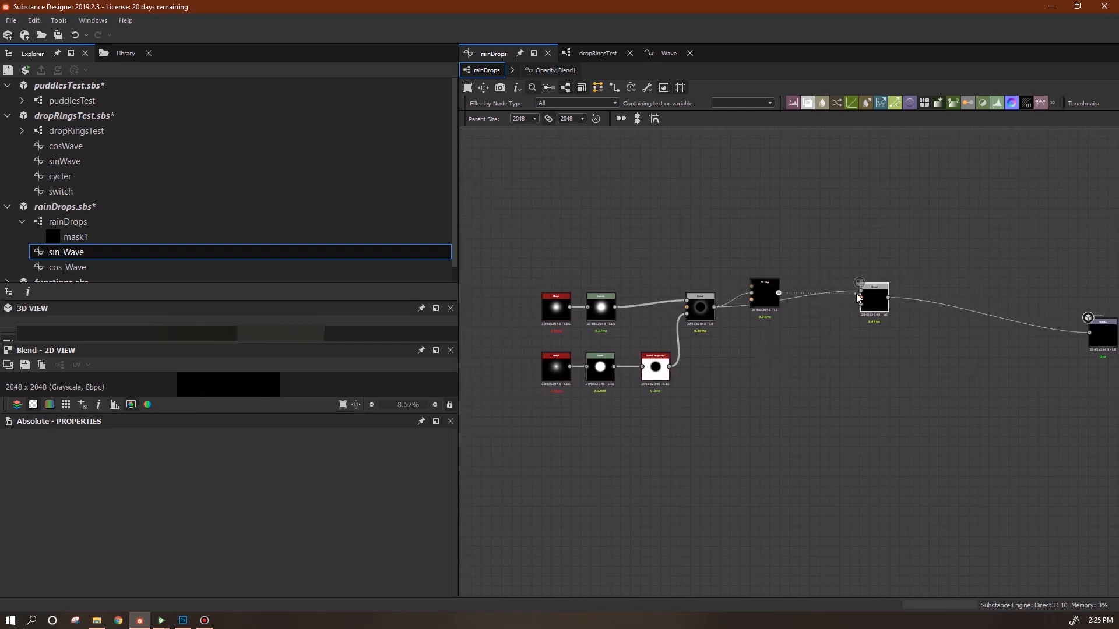
drag(766, 294, 871, 311)
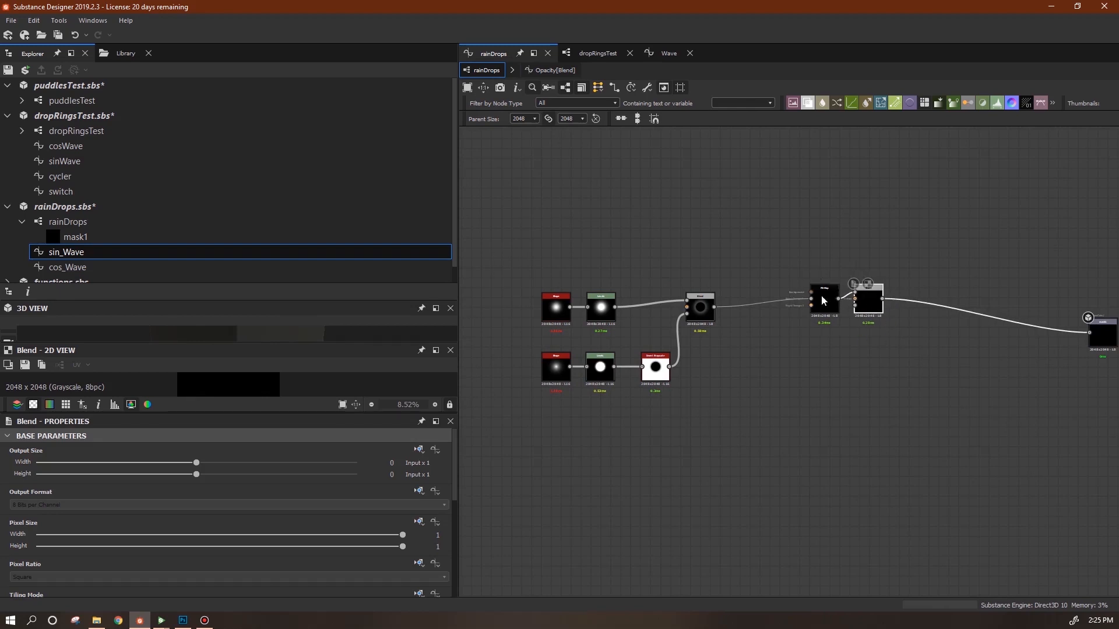
middle_drag(889, 350, 799, 369)
drag(799, 280, 723, 339)
drag(781, 309, 737, 321)
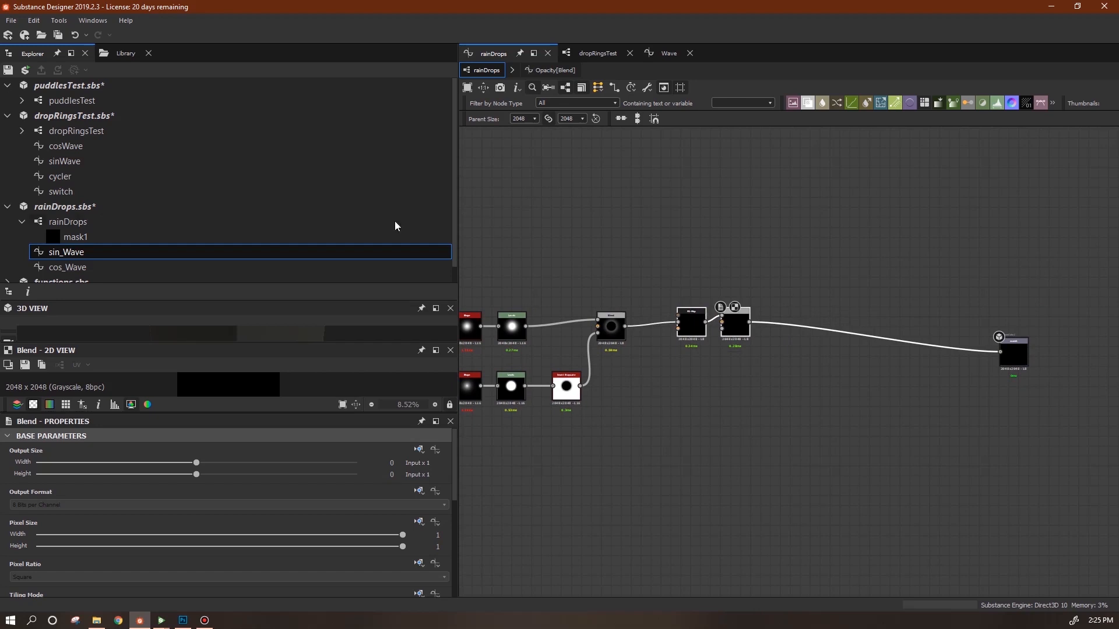
Save rainDrops.sbs and switch to Substance Player to preview it.
click(62, 207)
key(ctrl+s)
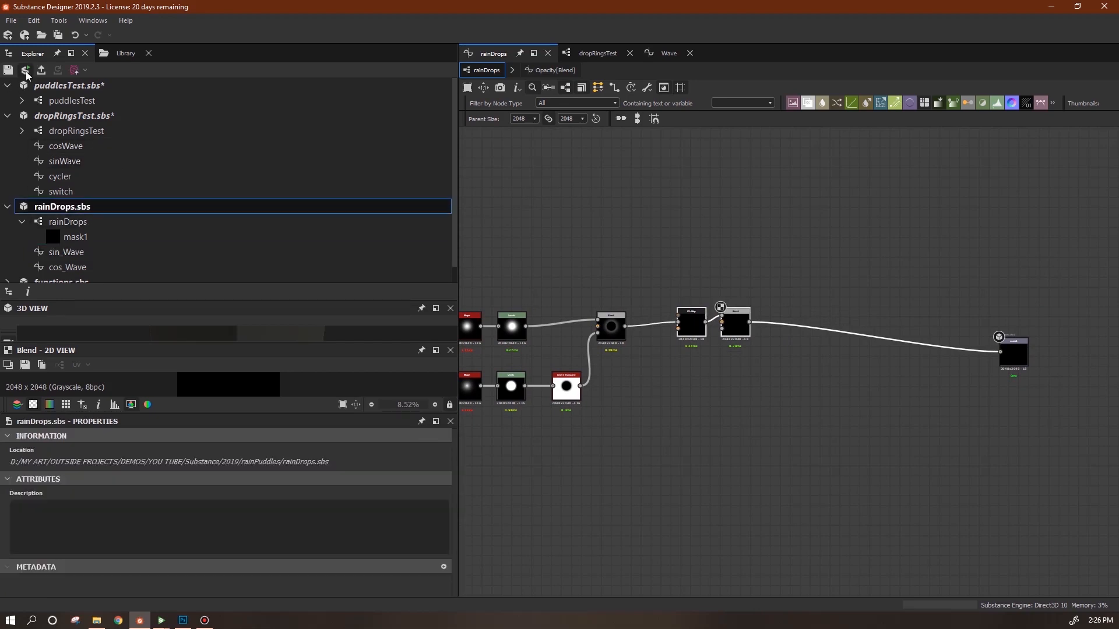
click(162, 621)
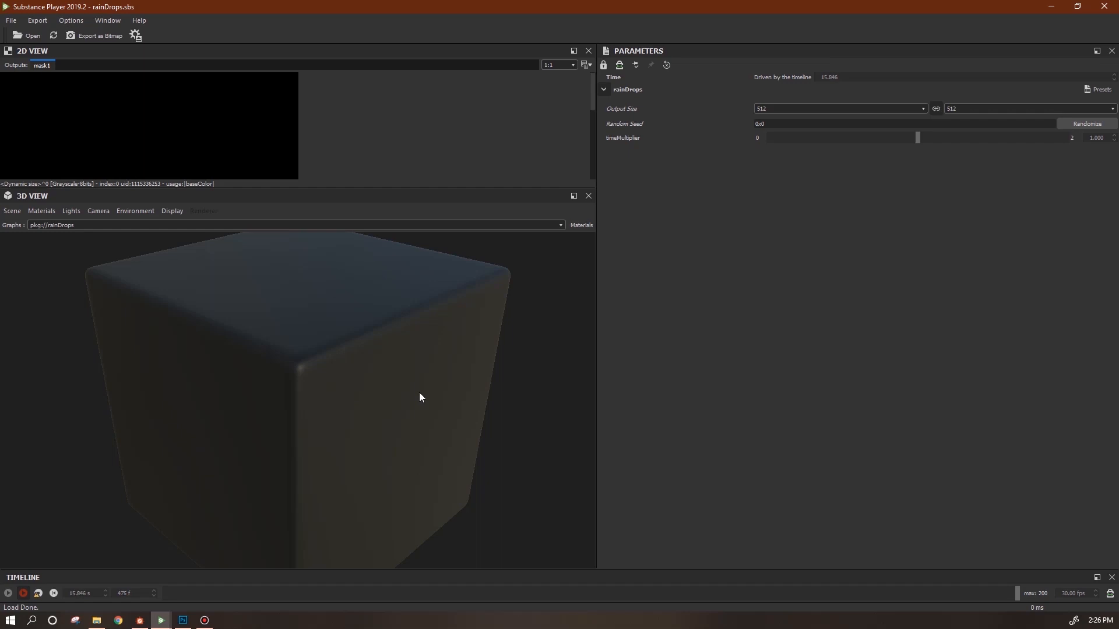
click(140, 623)
middle_drag(763, 359, 846, 464)
drag(737, 356, 727, 359)
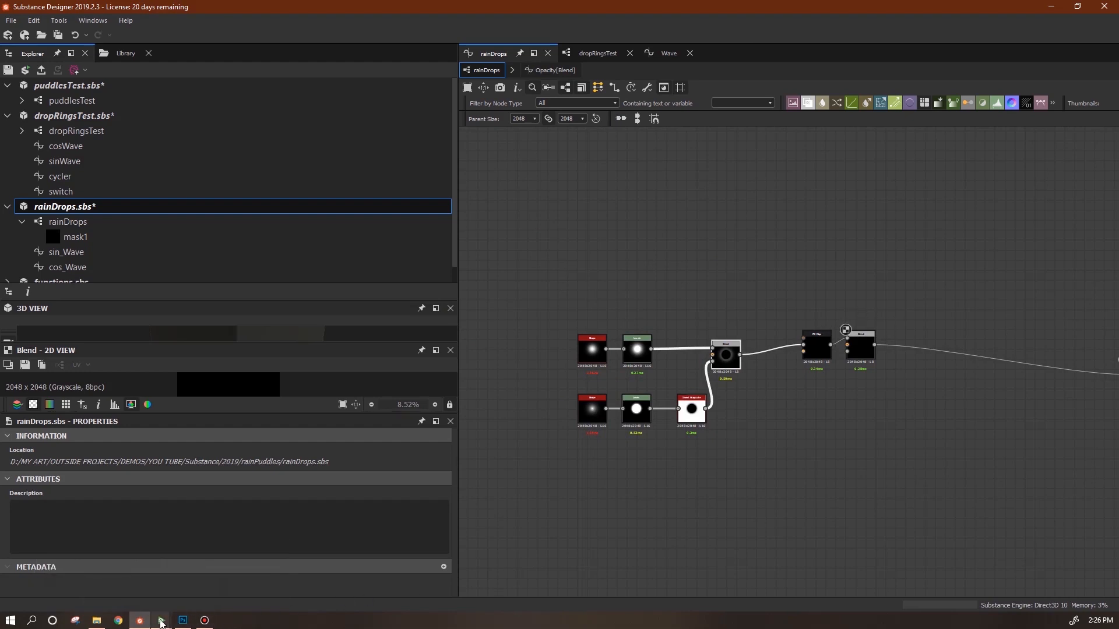
mouse_move(162, 620)
click(217, 589)
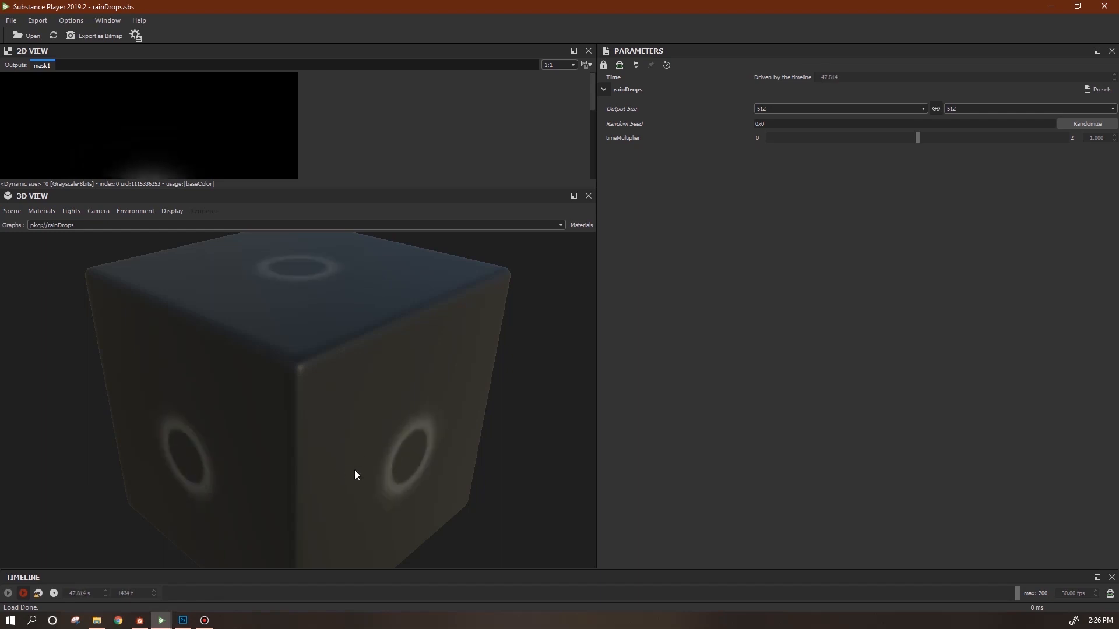
click(149, 622)
Enclose the FX-Map and Blend nodes in a frame titled 'sin'.
middle_drag(774, 465, 663, 417)
middle_drag(733, 420, 762, 476)
drag(775, 348, 722, 356)
drag(722, 358, 726, 229)
right_click(726, 229)
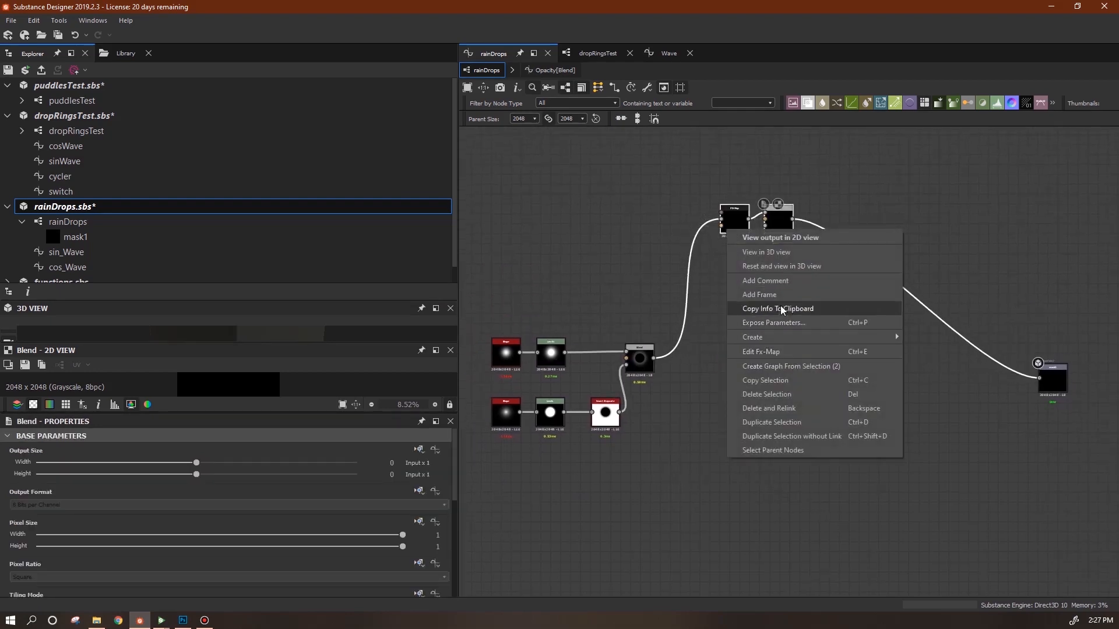
click(759, 295)
click(785, 518)
Reposition the nodes inside the sin frame, raise the output node, and lower the frame slightly.
drag(739, 221, 777, 232)
drag(712, 189, 692, 159)
middle_drag(834, 296, 865, 268)
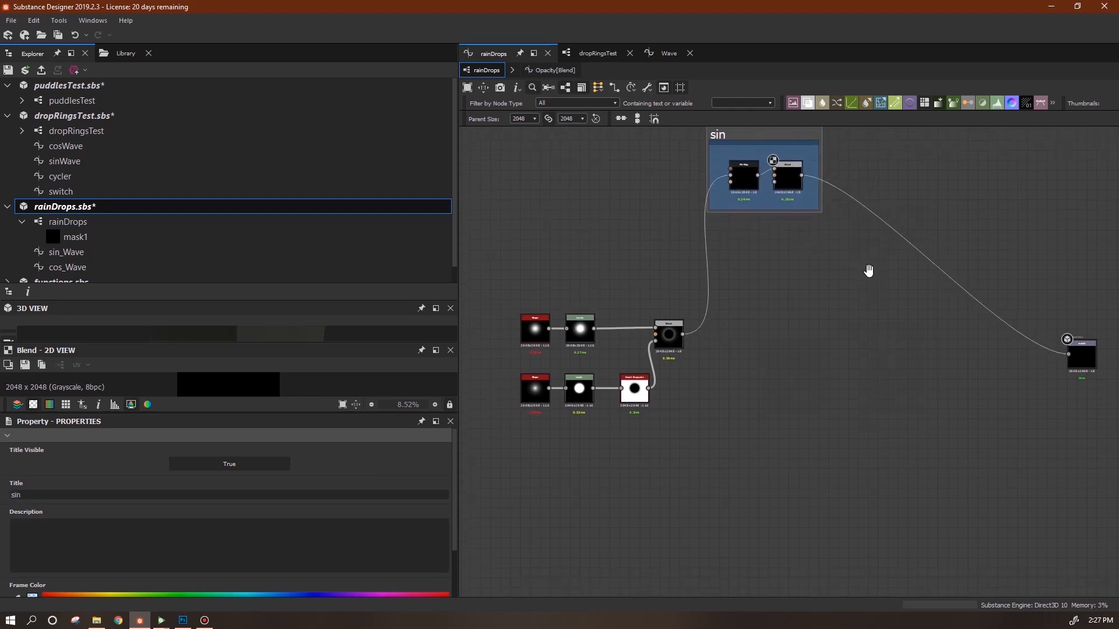
mouse_move(1098, 372)
mouse_down()
mouse_move(1096, 275)
mouse_move(1085, 364)
mouse_up()
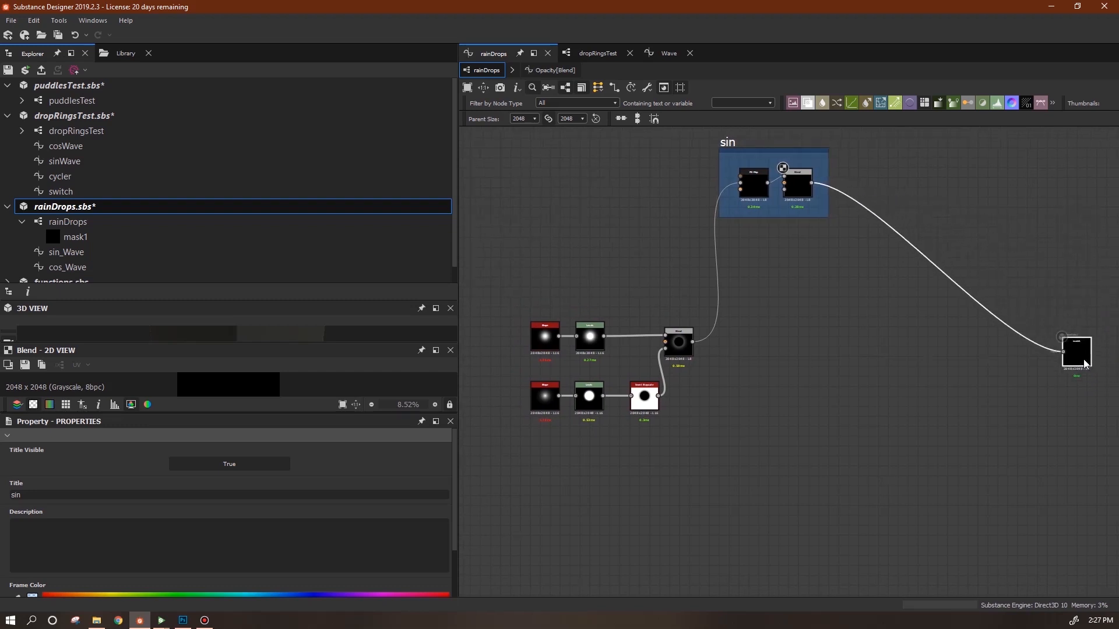
drag(727, 149, 729, 170)
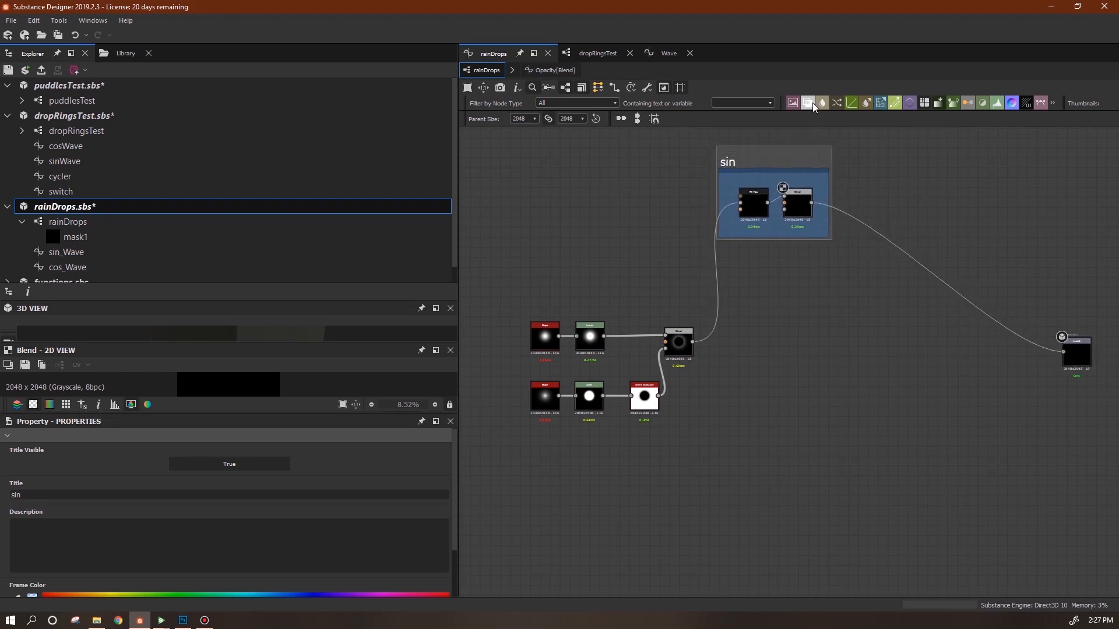
Add a new Blend node beside the sin frame set to Max (Lighten).
drag(807, 103, 953, 244)
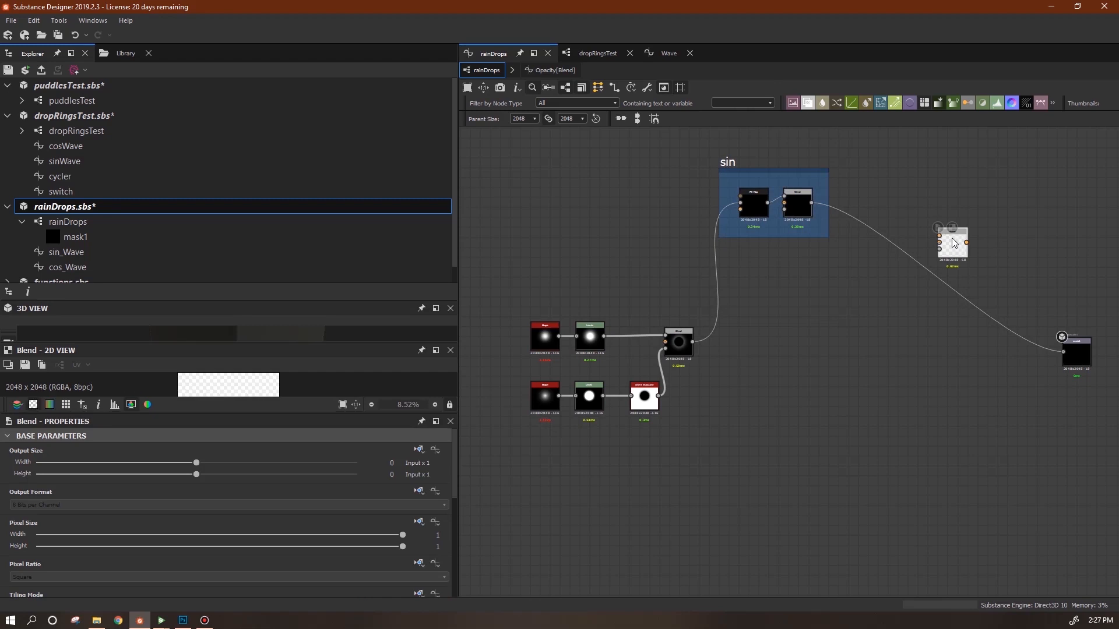
drag(456, 484, 455, 549)
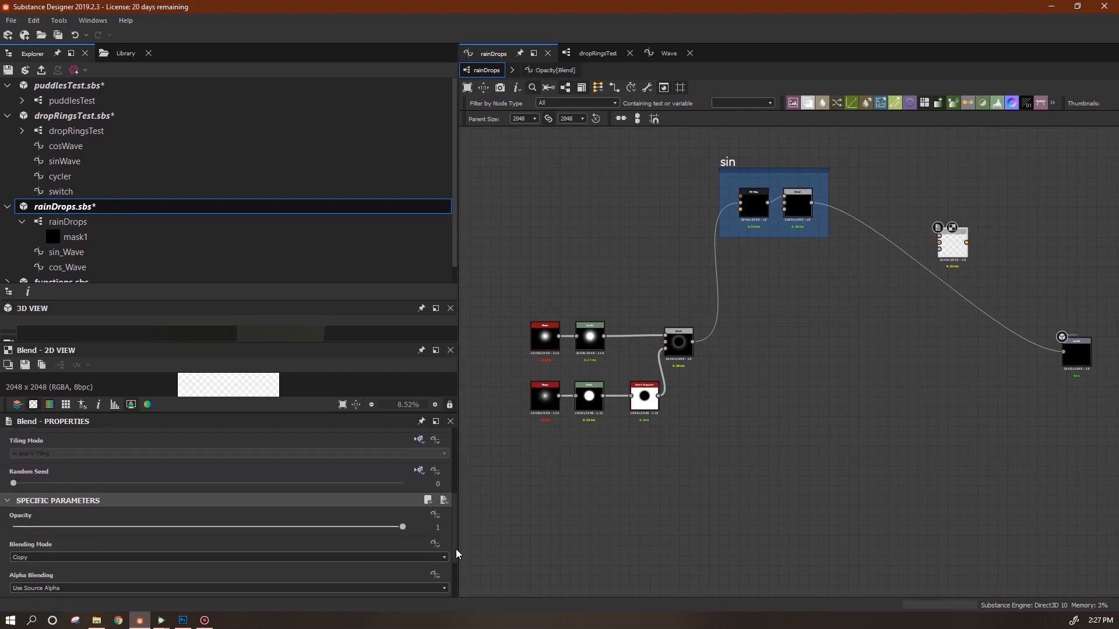
click(179, 557)
click(127, 503)
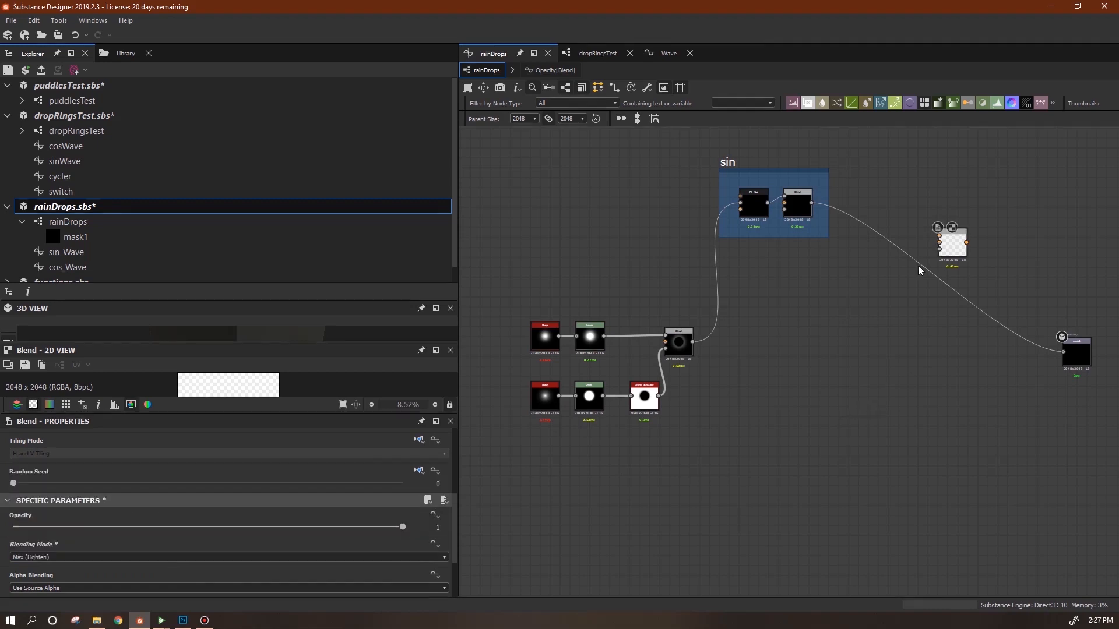
drag(952, 248, 902, 228)
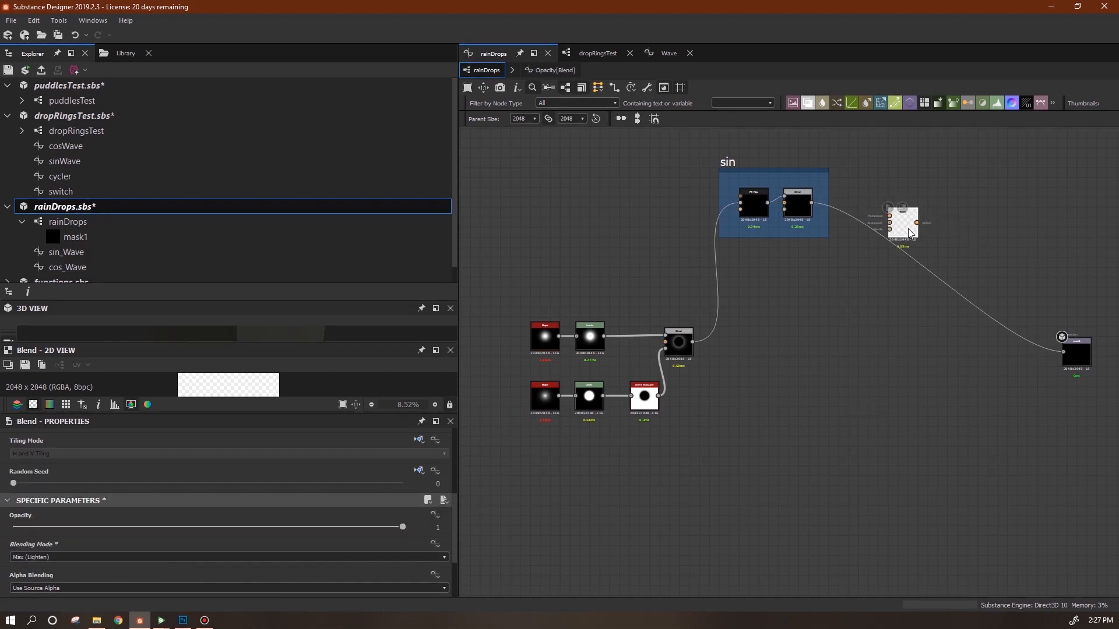
Copy the frame's FX-Map and Blend pair and paste the duplicate below it.
click(749, 202)
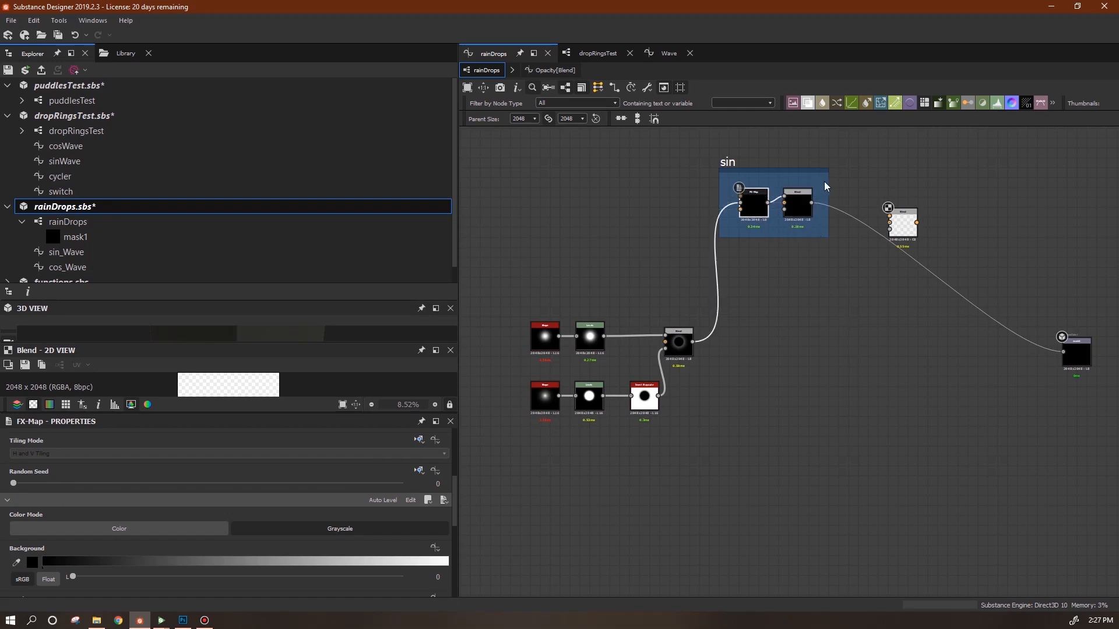
drag(820, 188, 747, 220)
key(ctrl+c)
key(ctrl+v)
drag(808, 371, 799, 326)
click(866, 361)
click(759, 324)
right_click(759, 324)
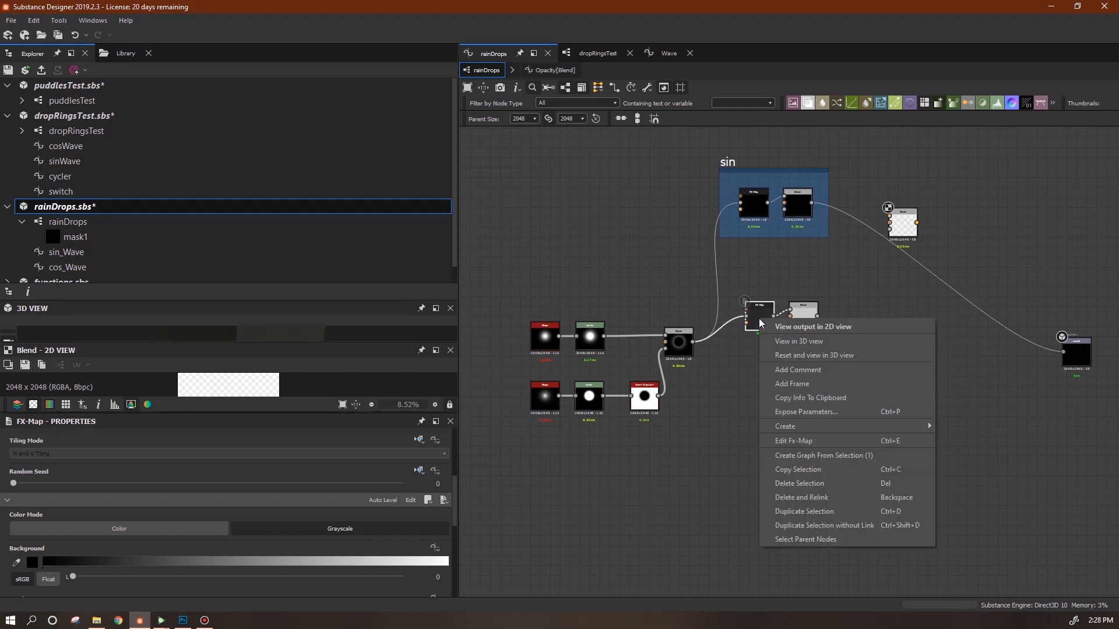
Open the duplicate FX-Map's Quadrant luminosity function graph.
click(800, 444)
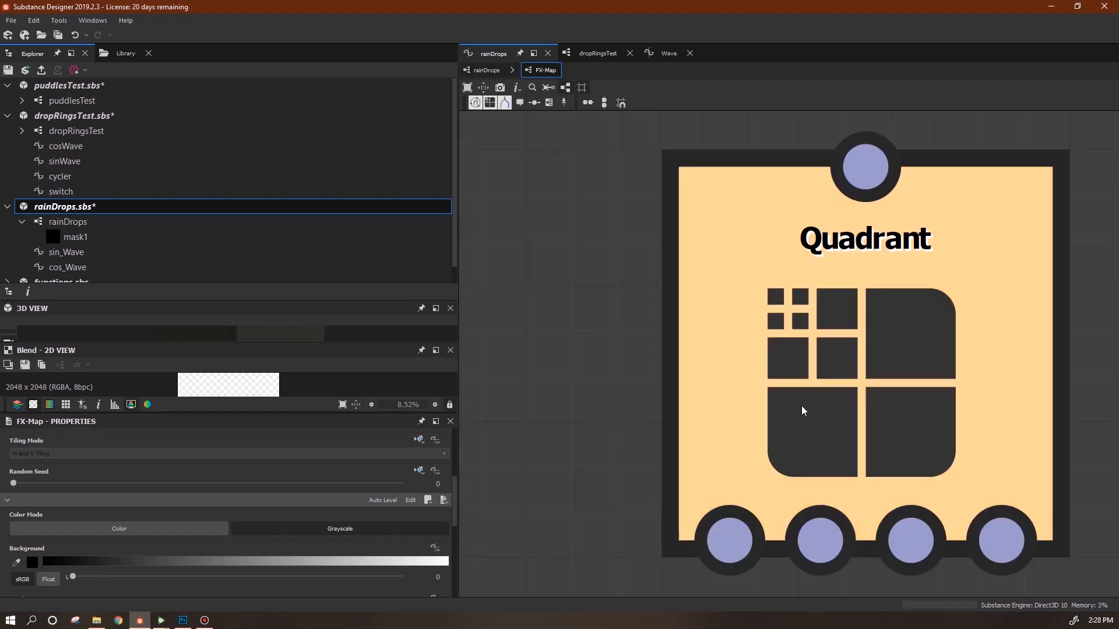
click(801, 411)
drag(453, 543, 457, 462)
click(435, 450)
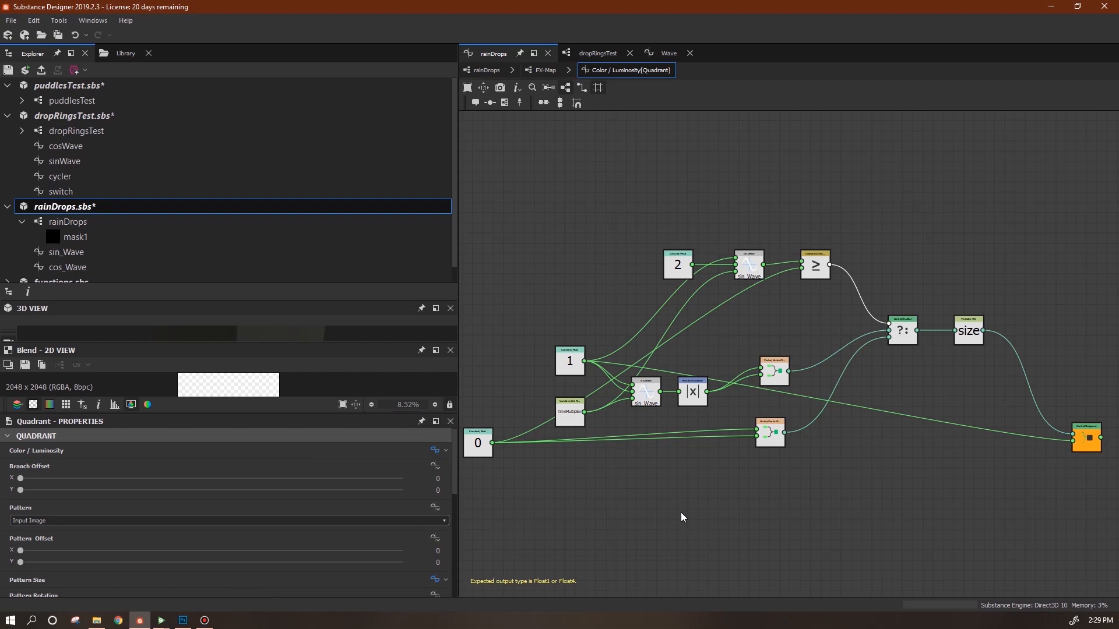
Rearrange the constant 1, timeMultiplier, sin_Wave and |x| nodes to make room.
mouse_move(735, 500)
middle_down()
mouse_move(749, 492)
mouse_move(739, 494)
middle_up()
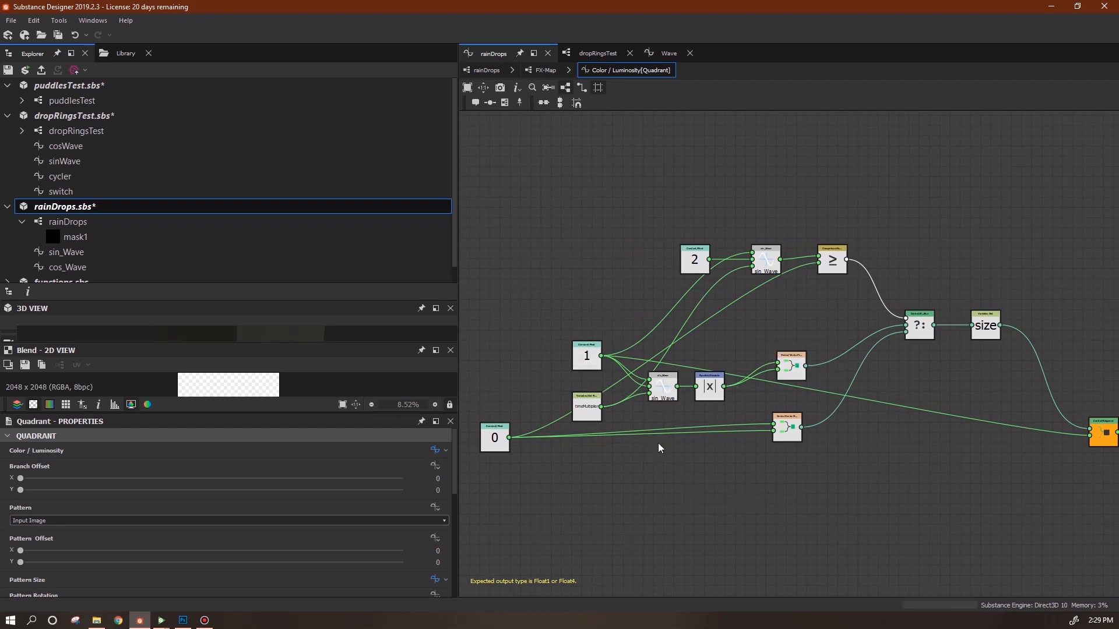
middle_drag(705, 477, 770, 463)
click(650, 343)
drag(650, 344, 578, 283)
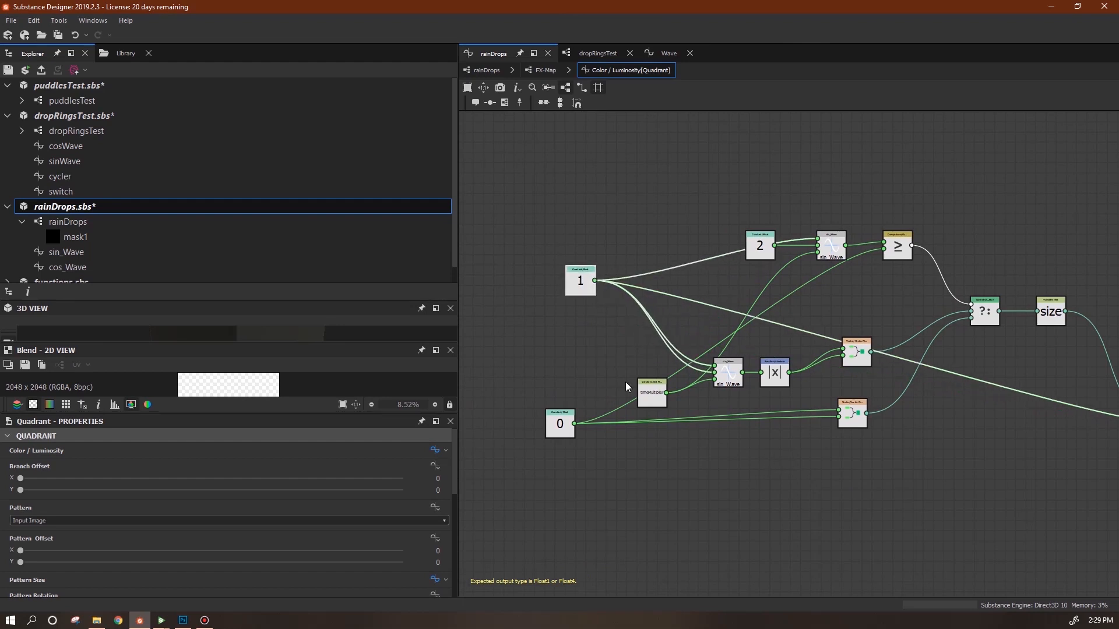
drag(643, 398, 590, 473)
drag(727, 376, 672, 376)
drag(763, 379, 722, 379)
Add a Subtraction node above |x| and feed constant 1 into its first input.
right_click(970, 170)
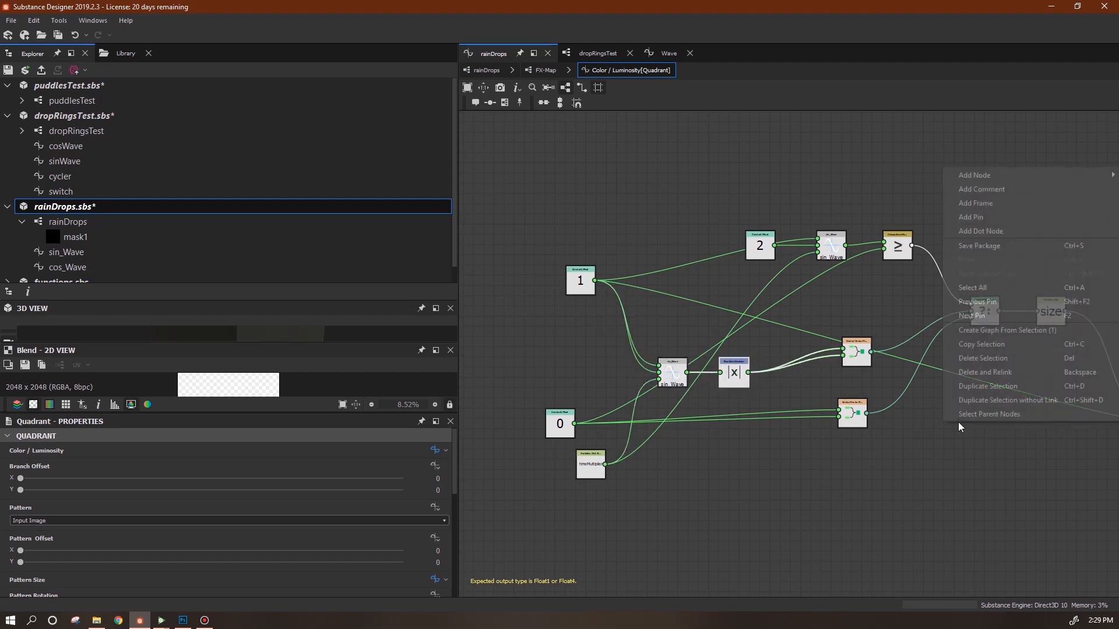
mouse_move(972, 174)
mouse_move(928, 245)
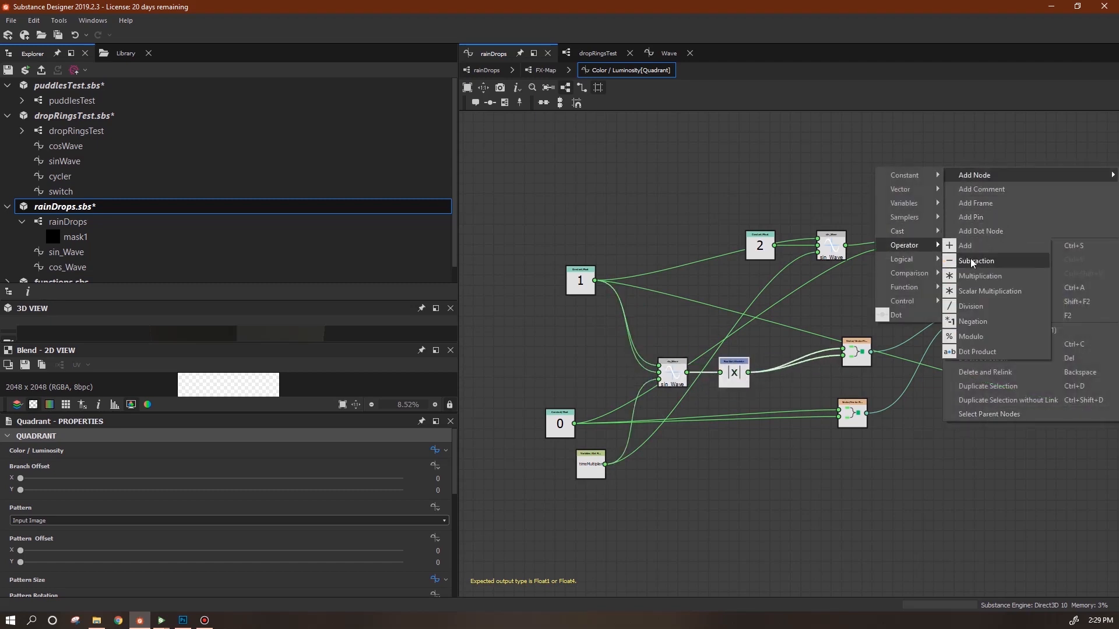
click(969, 260)
drag(943, 429, 807, 492)
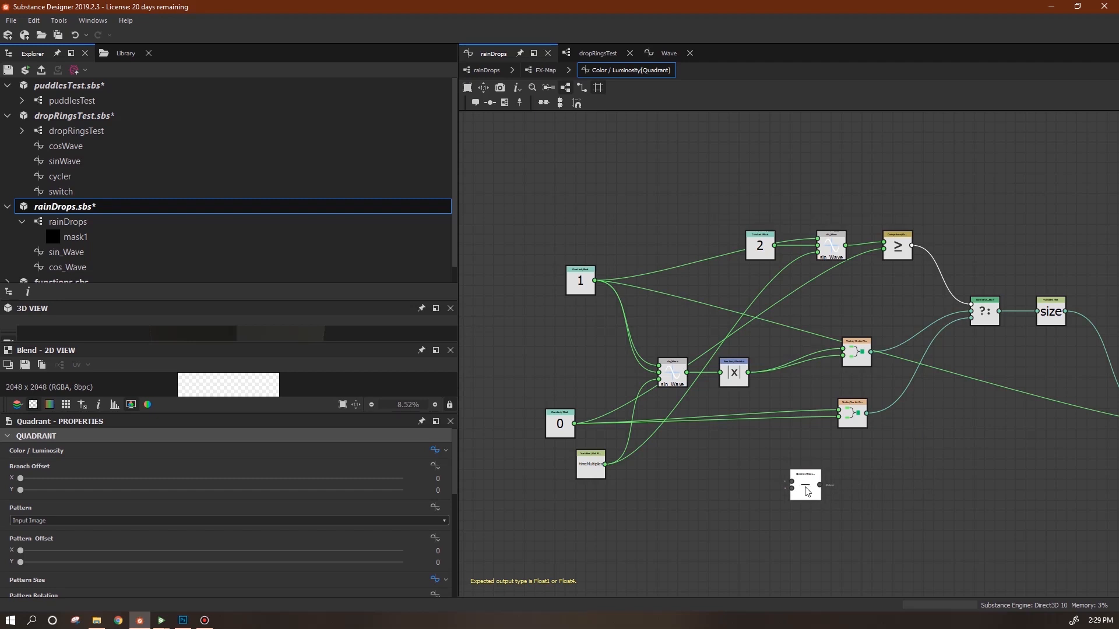
drag(805, 485, 785, 343)
drag(594, 282, 771, 338)
click(785, 344)
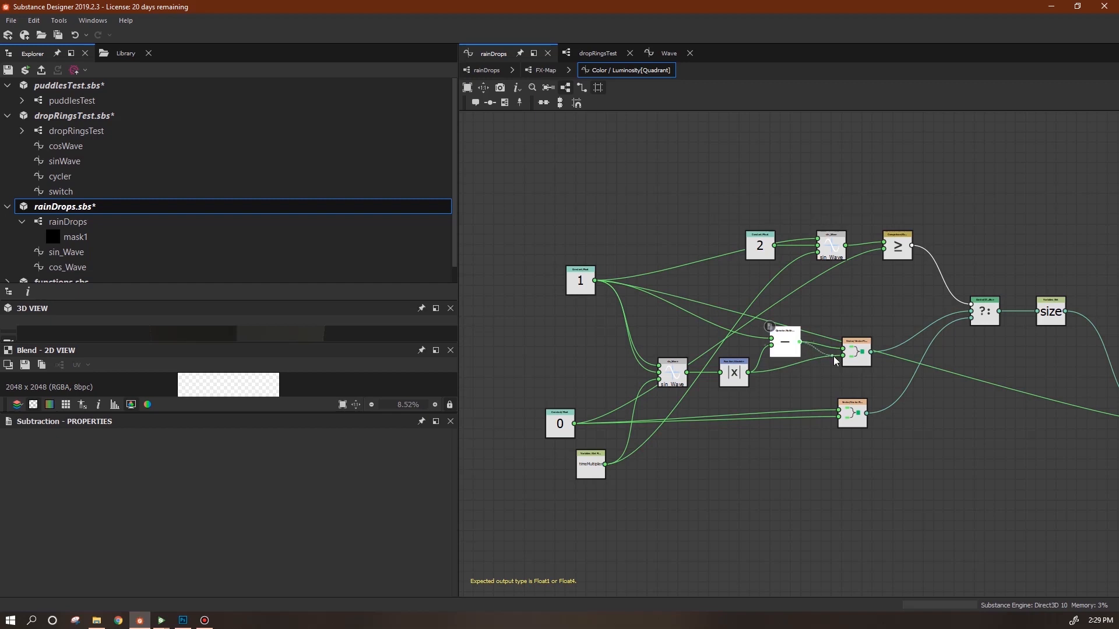
drag(787, 345, 789, 365)
drag(861, 359, 850, 364)
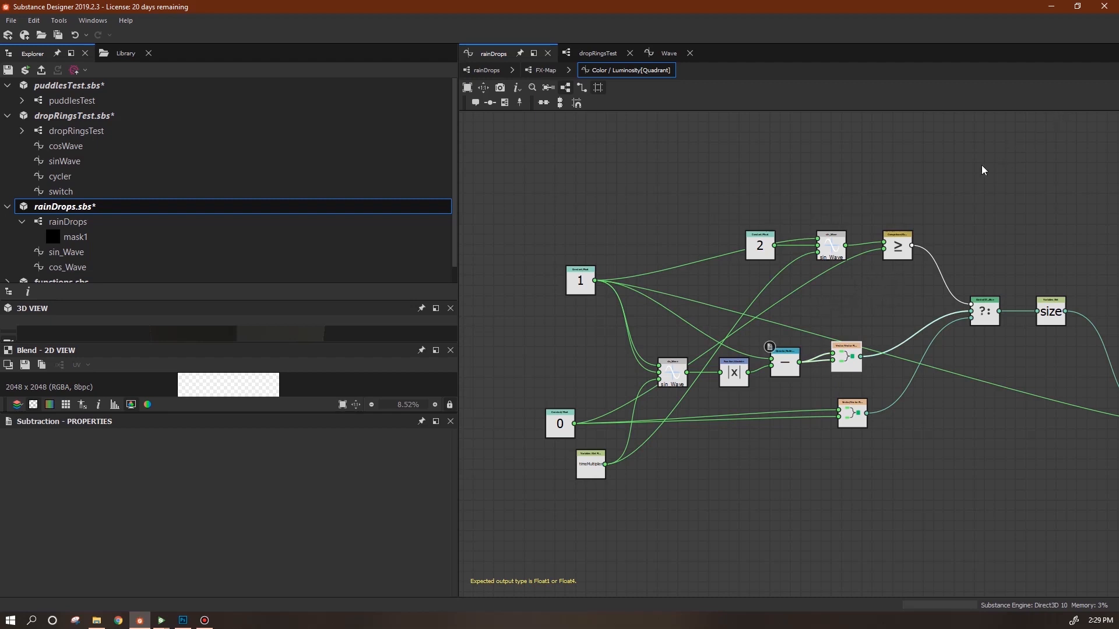
Add a Lower or Equal comparison node fed by sin_Wave's result.
right_click(940, 168)
mouse_move(971, 173)
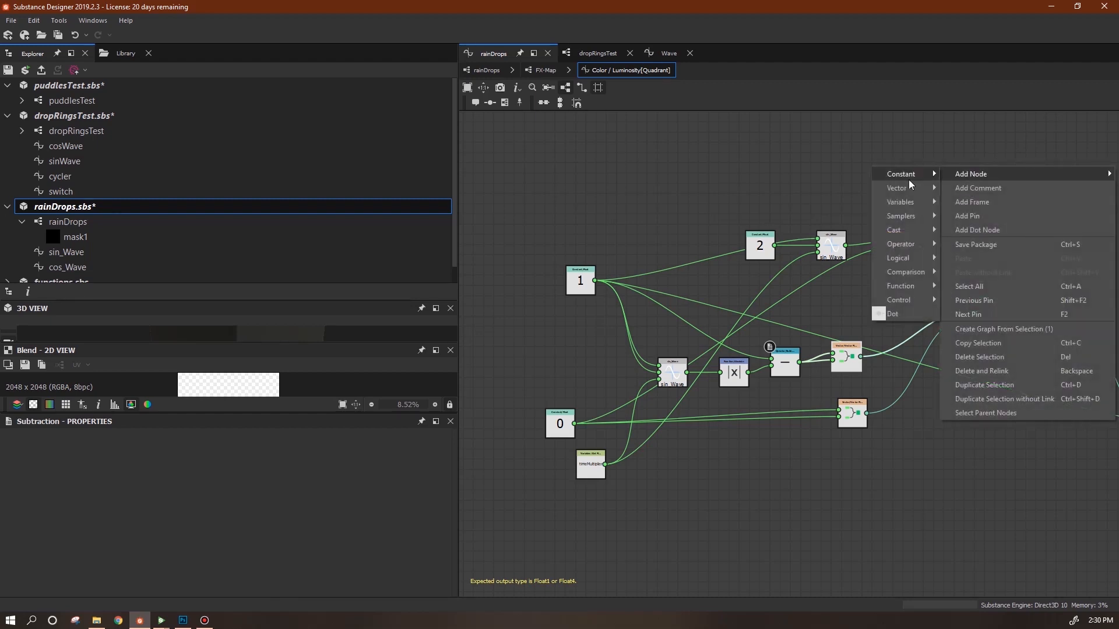
mouse_move(927, 257)
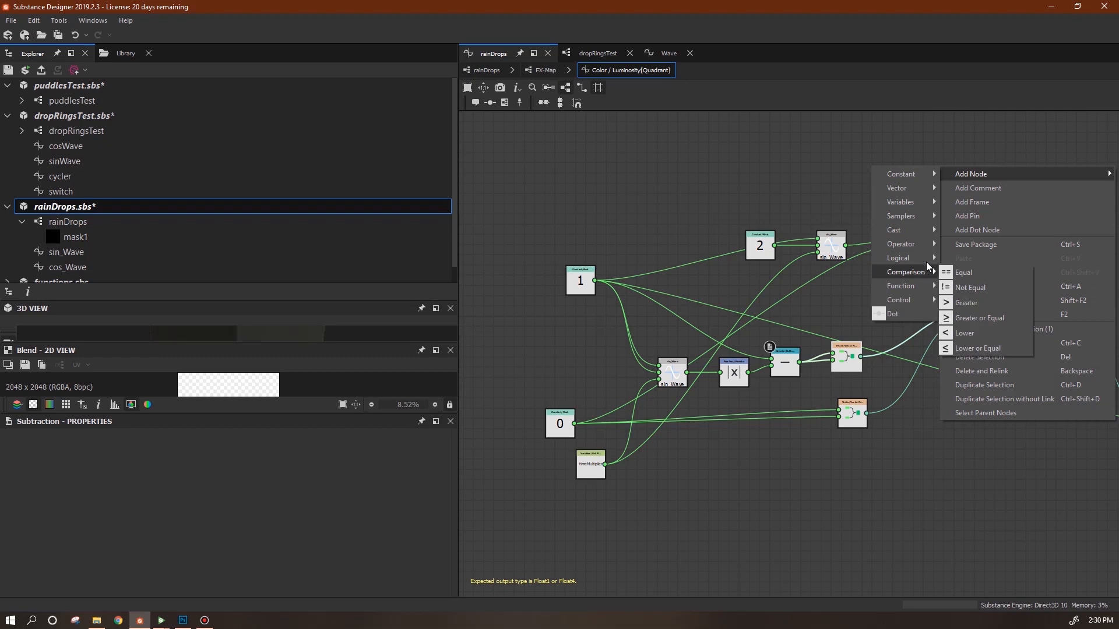
click(926, 140)
right_click(936, 164)
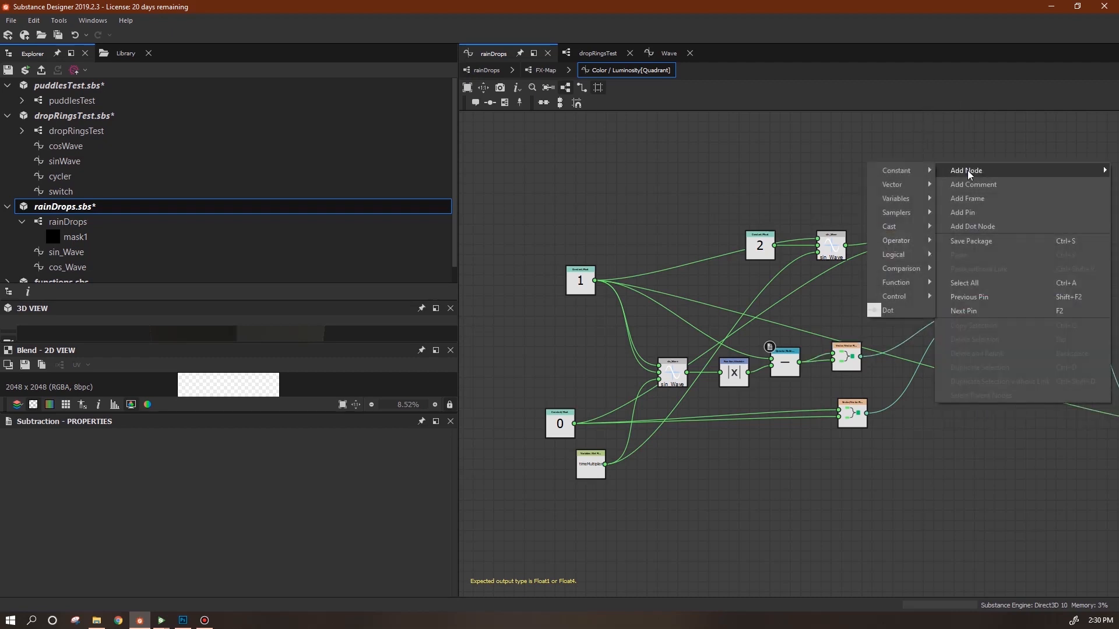
mouse_move(920, 269)
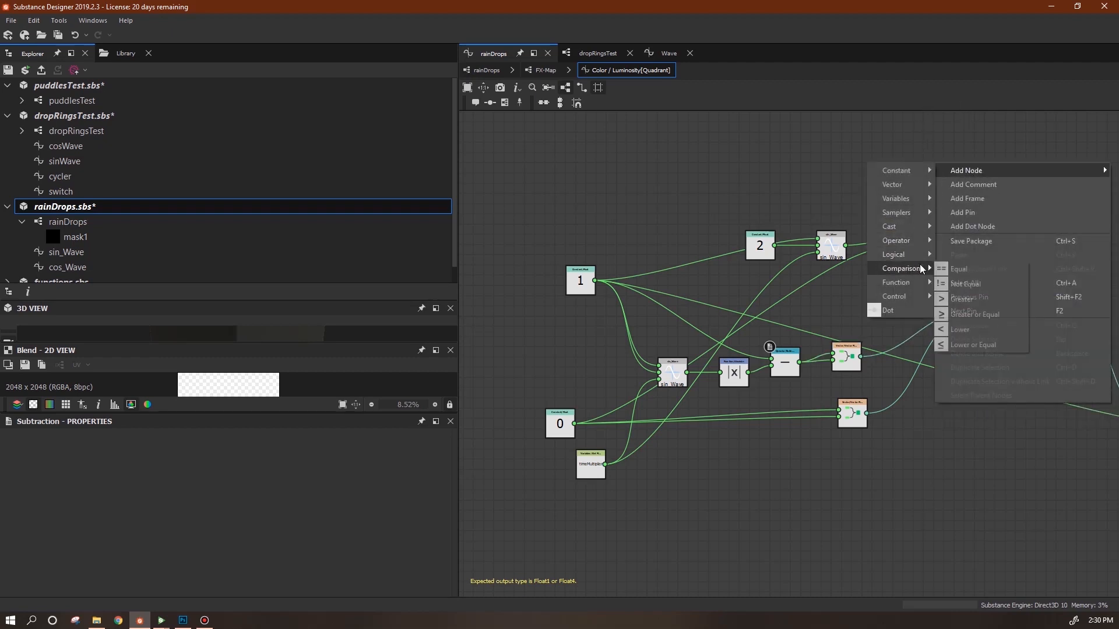
click(972, 344)
middle_drag(977, 214, 905, 236)
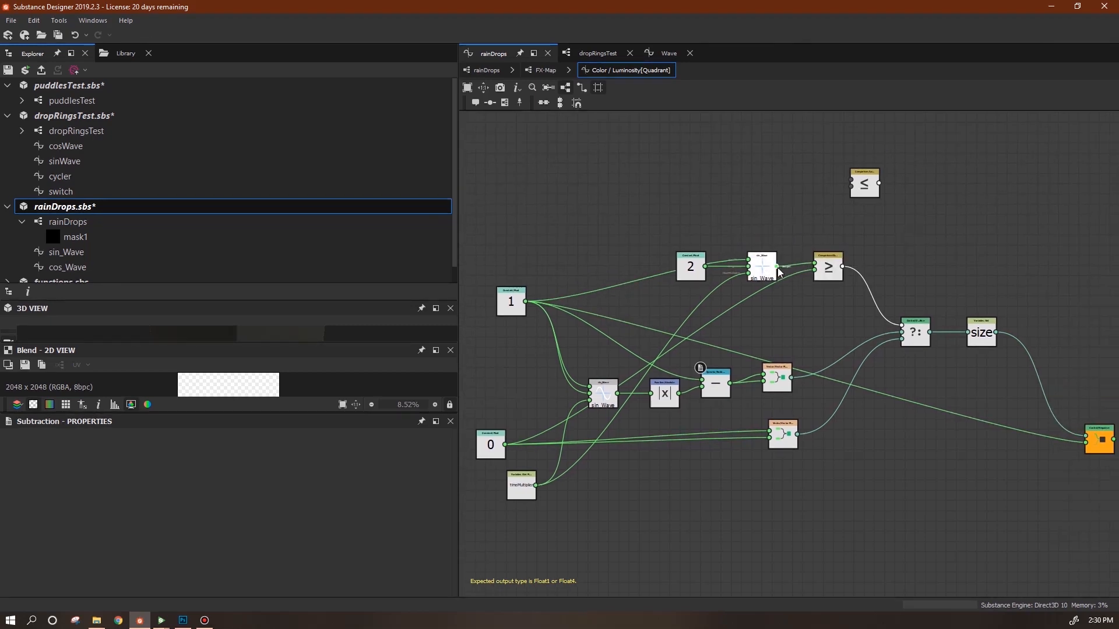
drag(829, 181, 851, 177)
Compare against 0, route the ≤ result into the ?: switch, and delete the old ≥ node.
click(851, 182)
drag(522, 451, 504, 445)
drag(872, 190, 901, 325)
drag(828, 274, 828, 299)
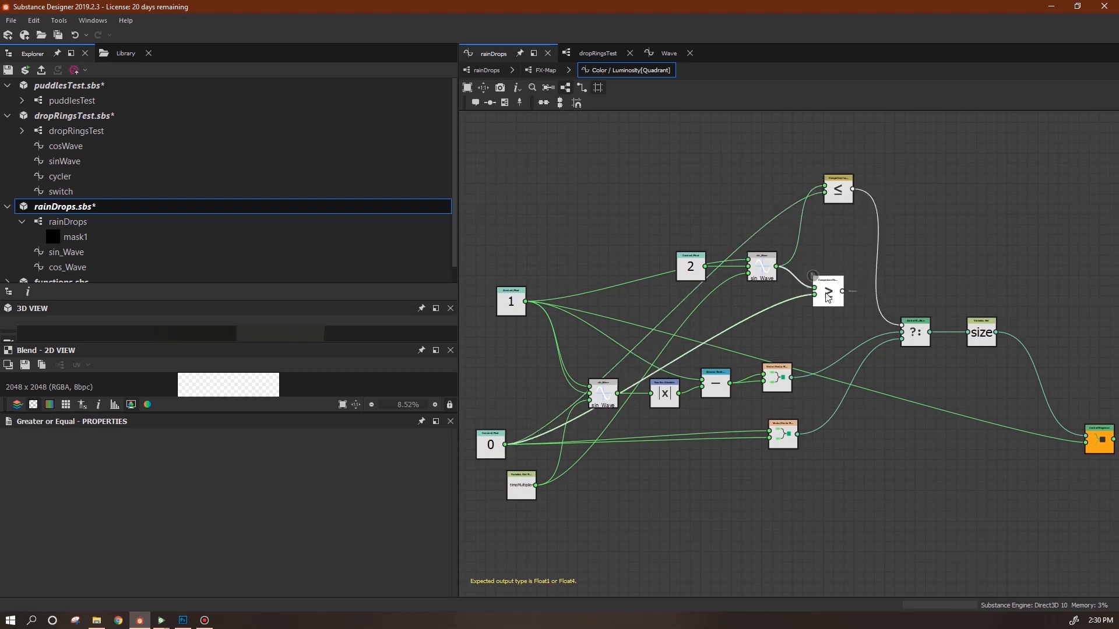
key(Delete)
drag(840, 193, 840, 265)
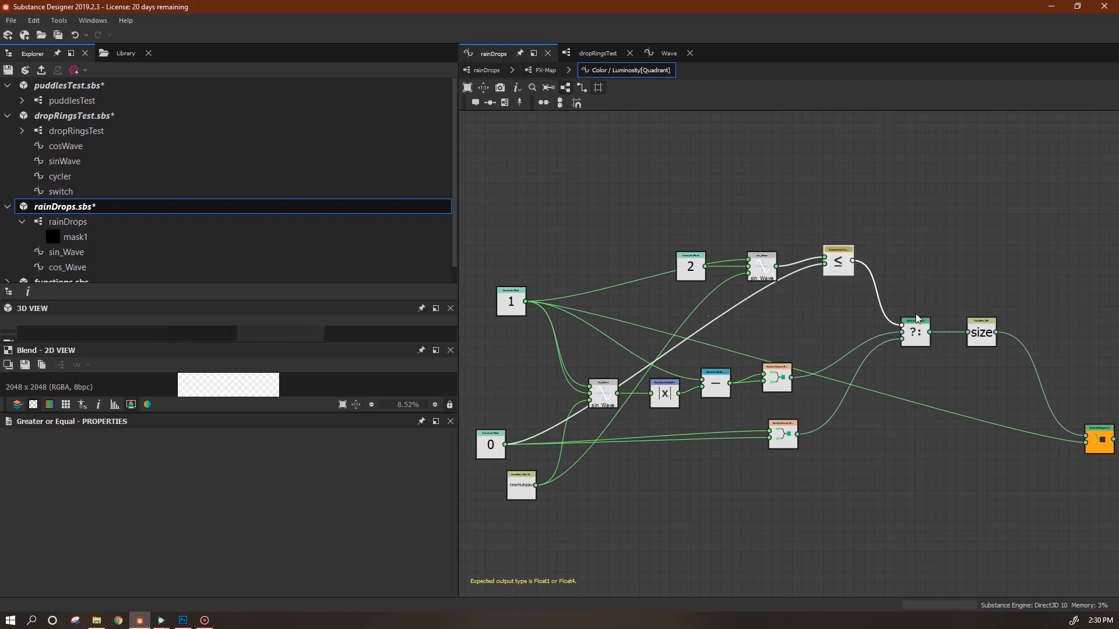
click(484, 70)
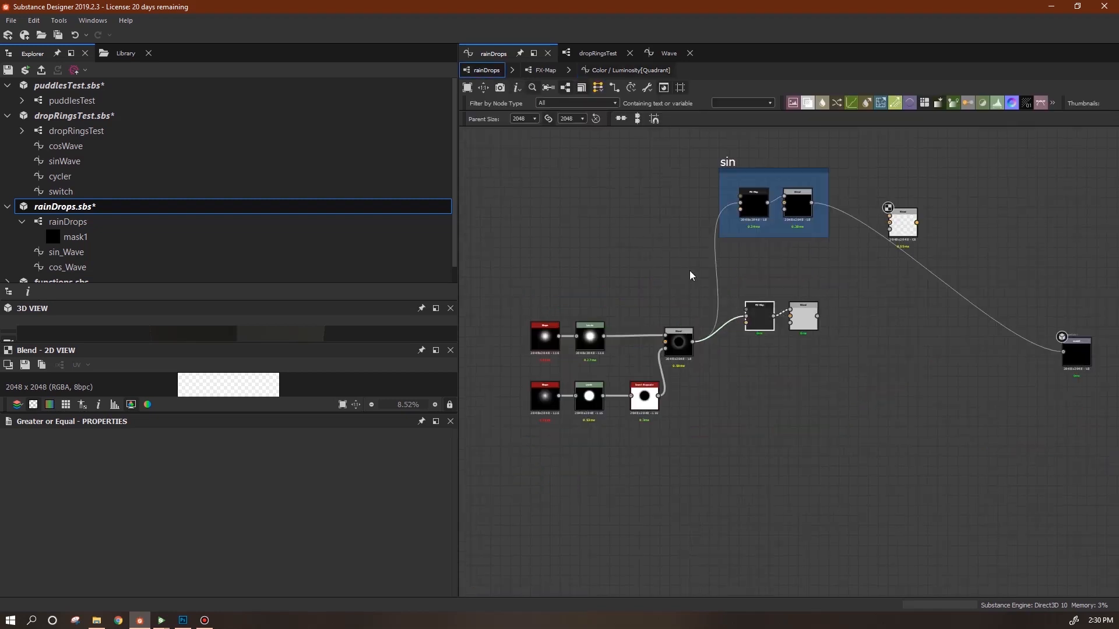
Inspect the lower Blend's output and its opacity function.
double_click(803, 317)
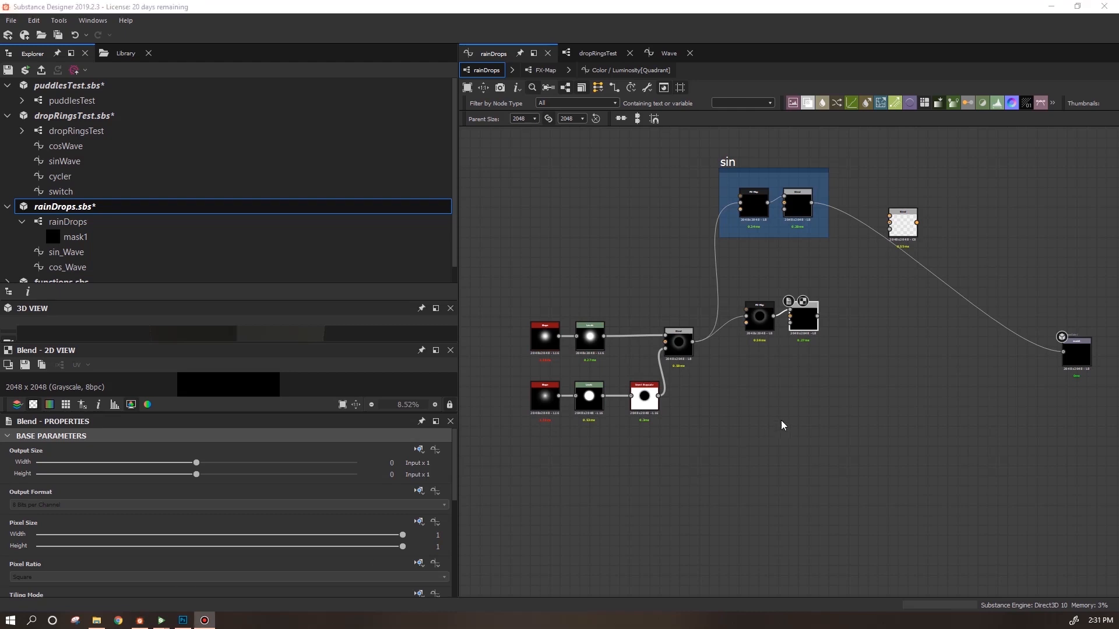
click(810, 328)
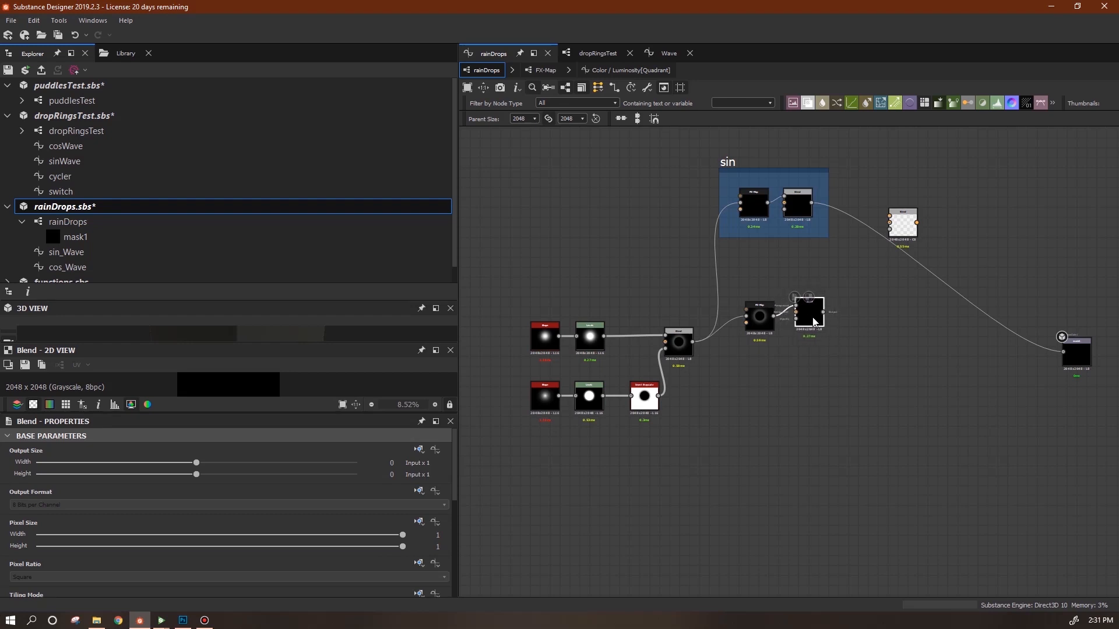
scroll(456, 487, down, 5)
drag(458, 551, 458, 551)
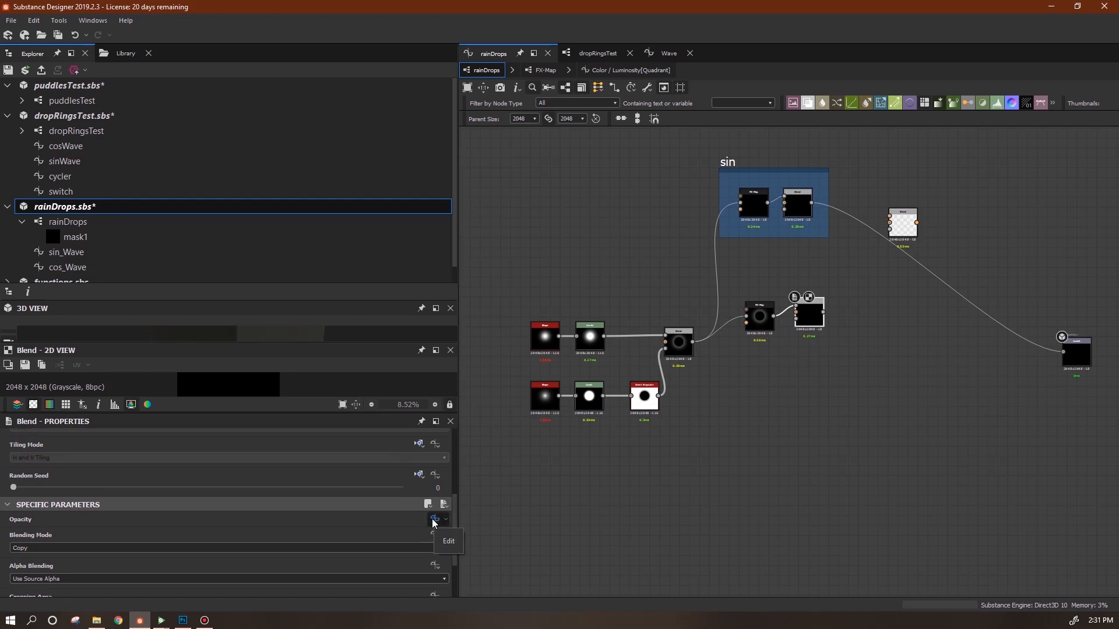
click(434, 519)
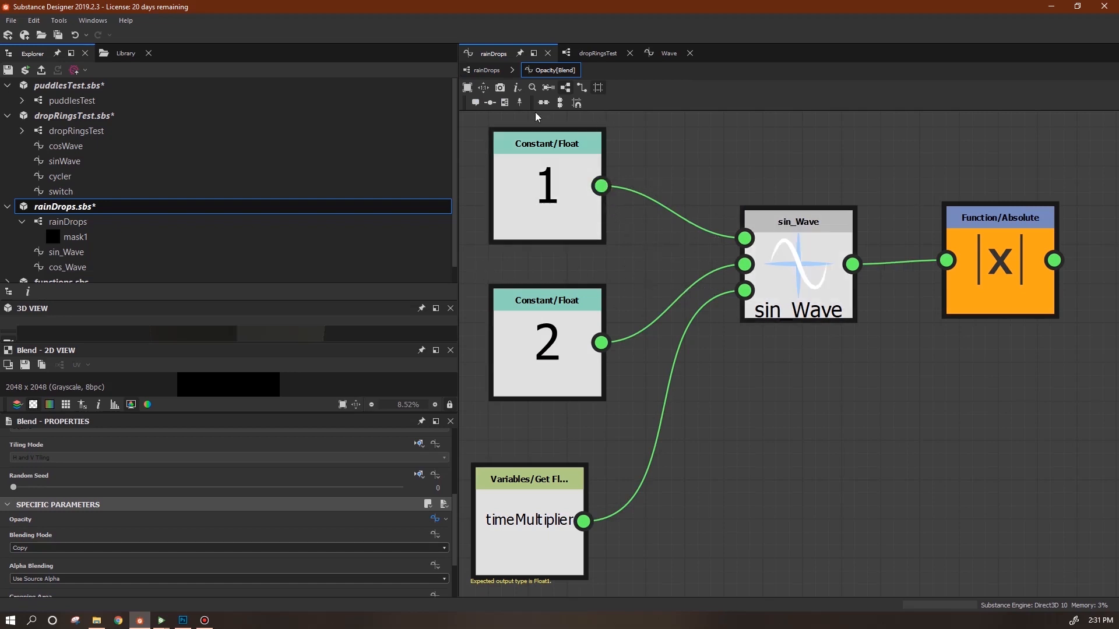
click(483, 69)
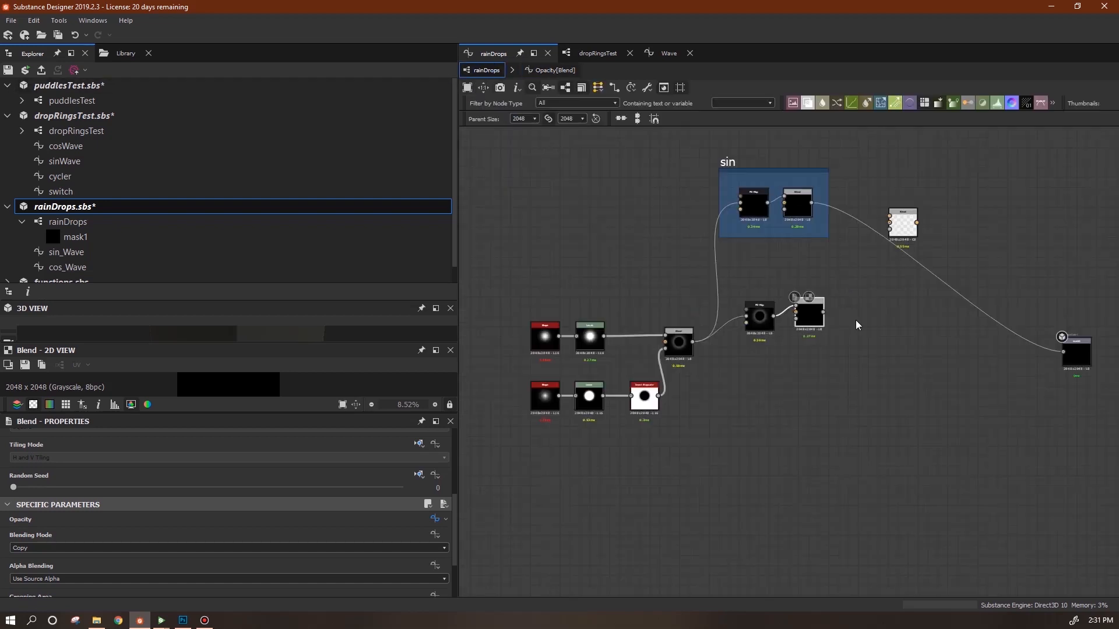
Feed both branch Blends into the Max (Lighten) Blend and connect it to the output node.
middle_drag(753, 412, 818, 423)
click(741, 367)
double_click(741, 367)
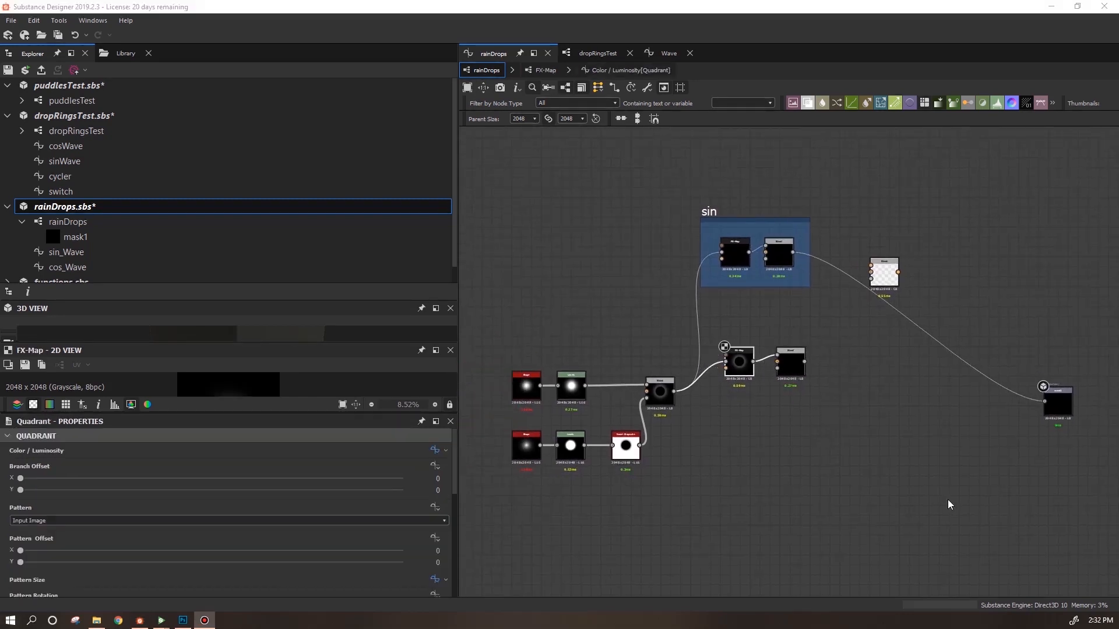
click(828, 483)
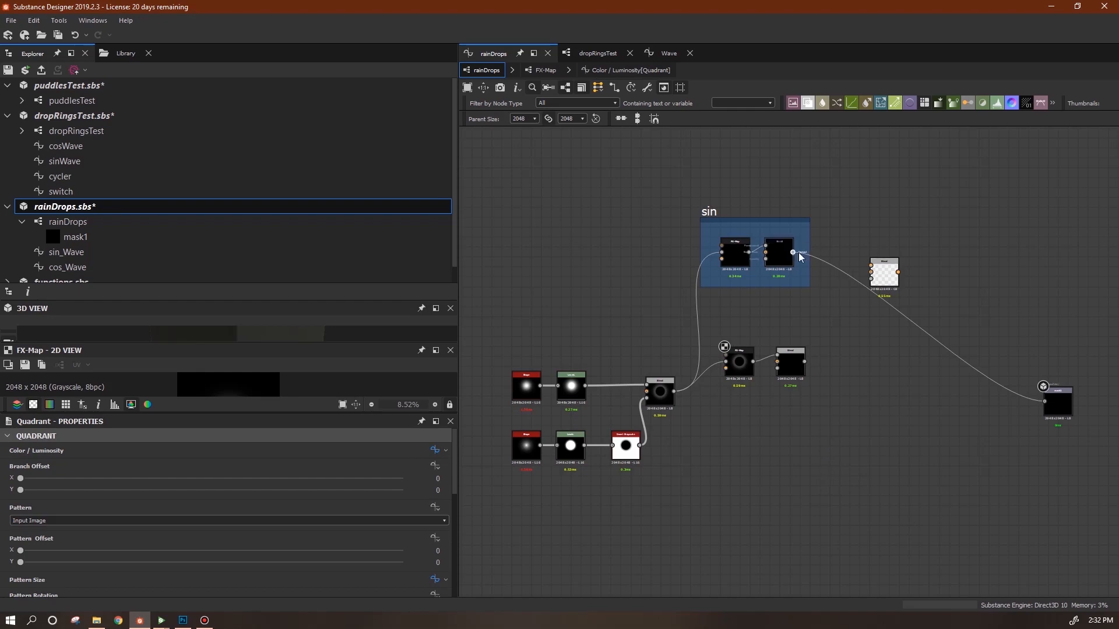
drag(792, 252, 871, 266)
drag(804, 361, 1044, 401)
Save the package and replay the animation from the start in Substance Player.
key(ctrl+s)
click(166, 622)
click(23, 593)
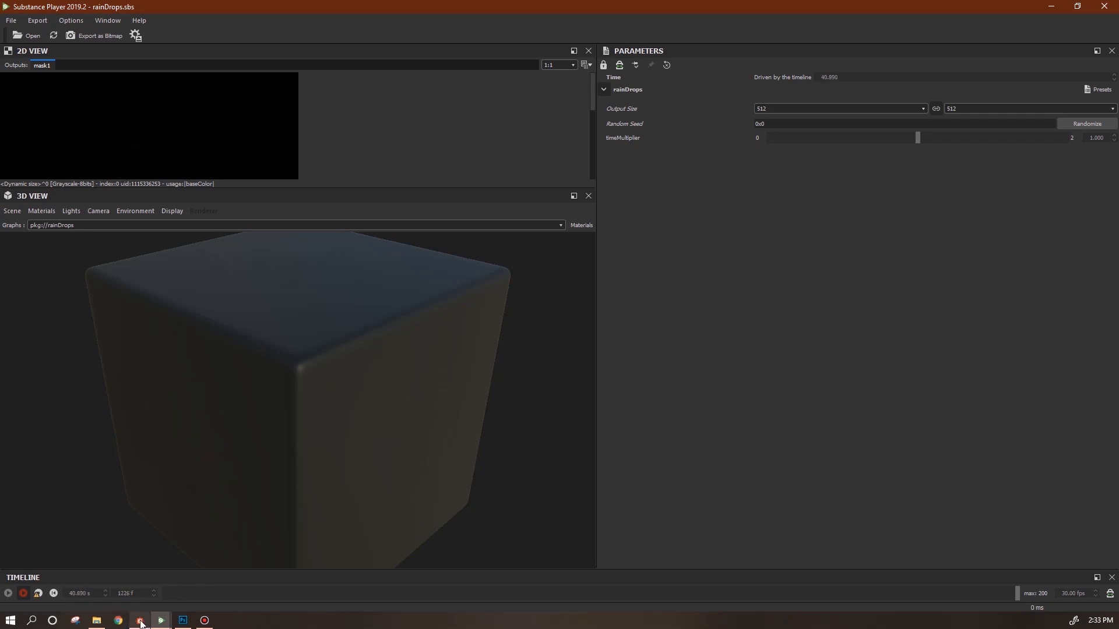
Switch from Substance Player back to Substance Designer's rainDrops graph.
click(140, 621)
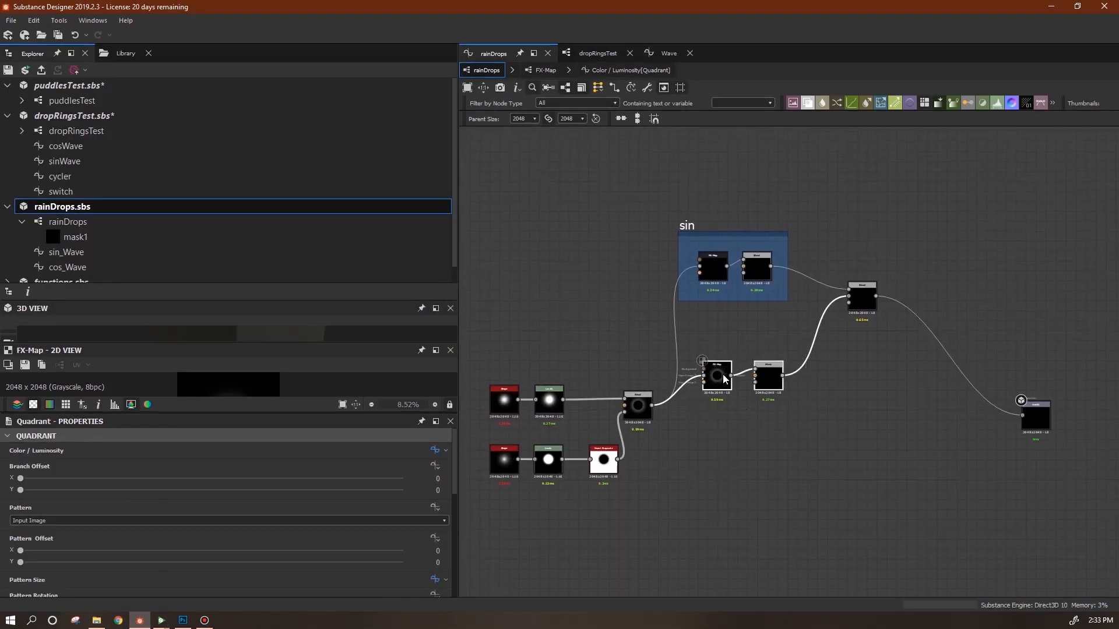
Frame the lower FX-Map and Blend pair, title it 'sin rx', and reposition the nodes.
right_click(721, 379)
click(756, 442)
double_click(53, 496)
text(sin)
key(Return)
drag(706, 347, 484, 487)
drag(637, 415, 582, 305)
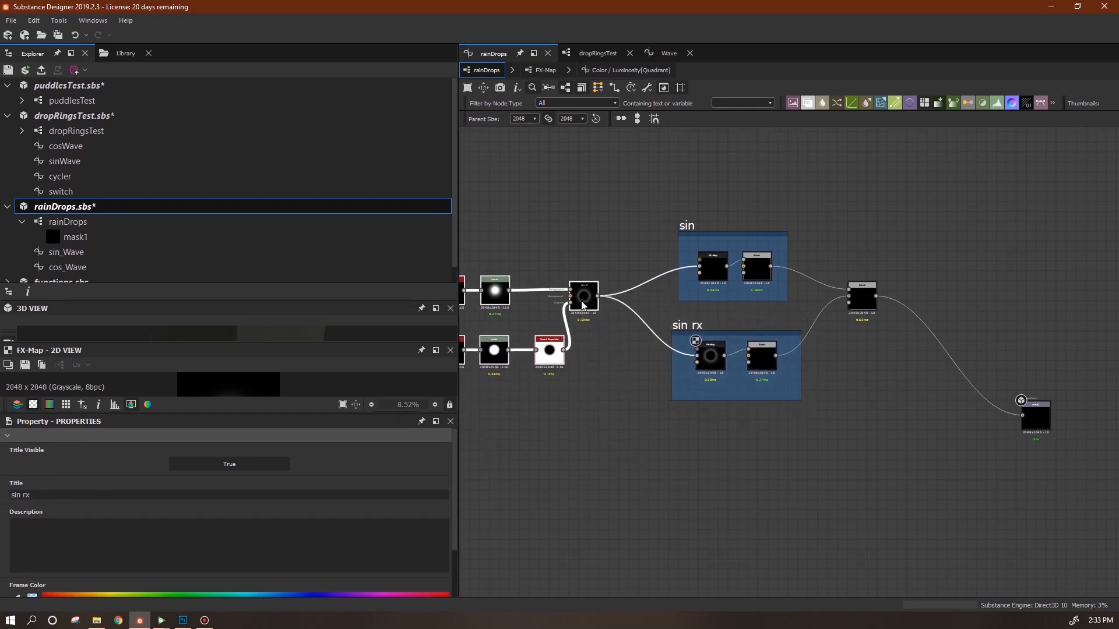
Duplicate the FX-Map and Blend pair below the frame and open the copy's FX-Map graph.
click(714, 275)
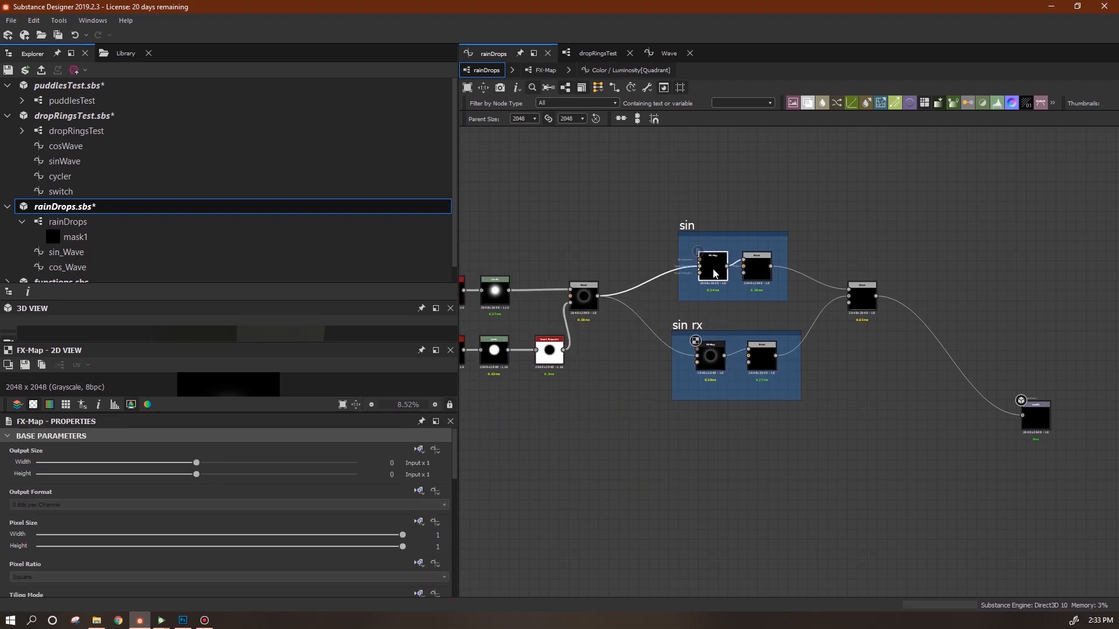
right_click(714, 274)
click(844, 248)
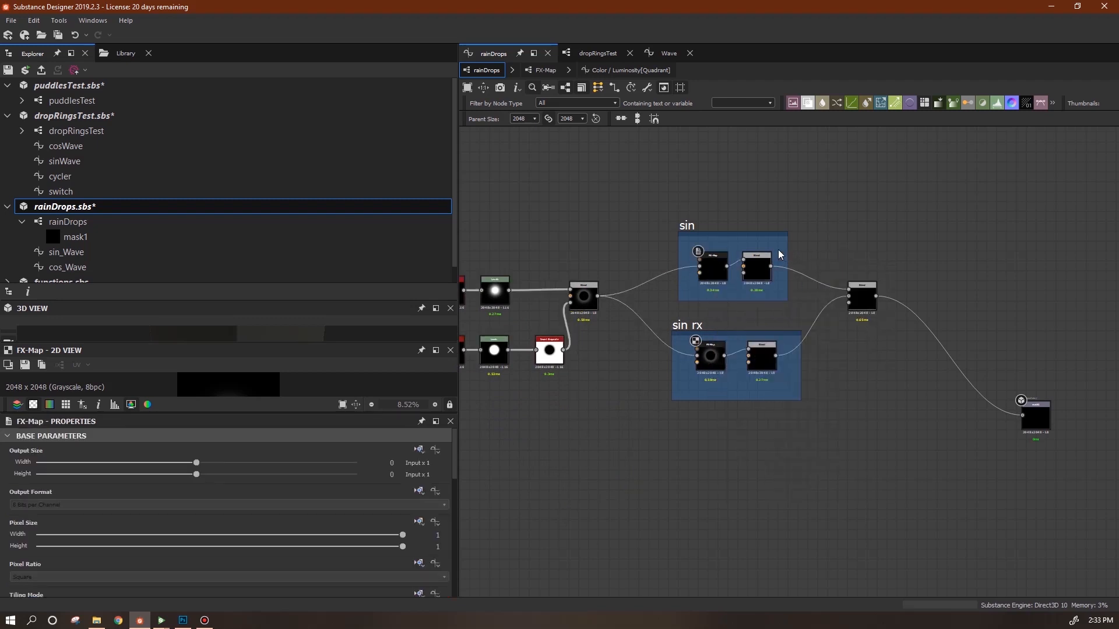
key(ctrl+d)
drag(766, 367, 769, 447)
click(864, 300)
key(ctrl+d)
drag(797, 368, 878, 440)
key(Delete)
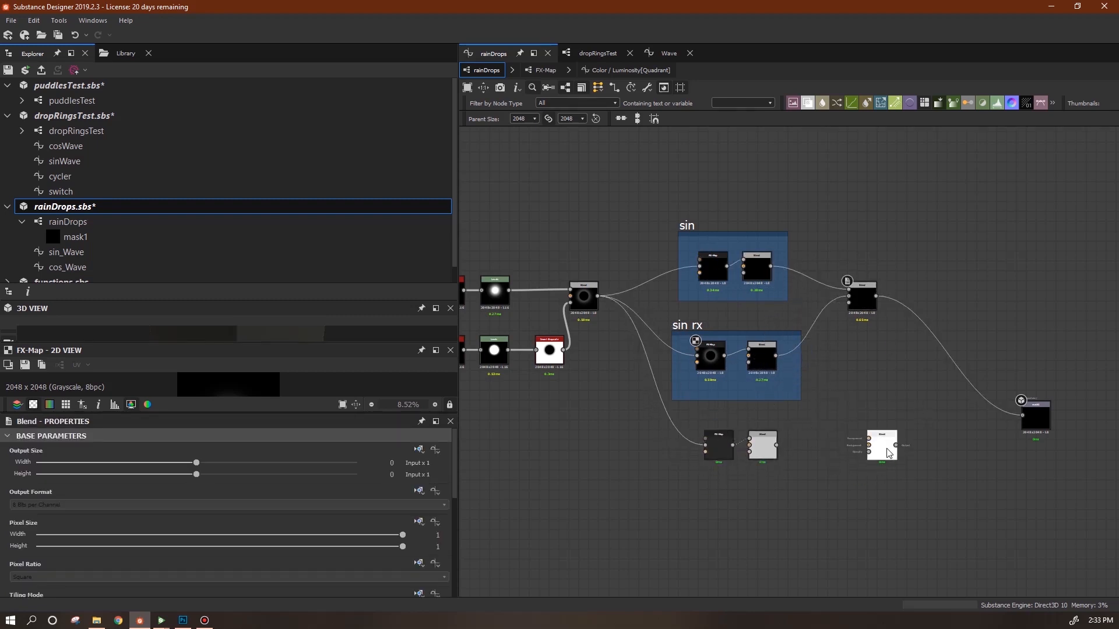
click(720, 445)
click(757, 334)
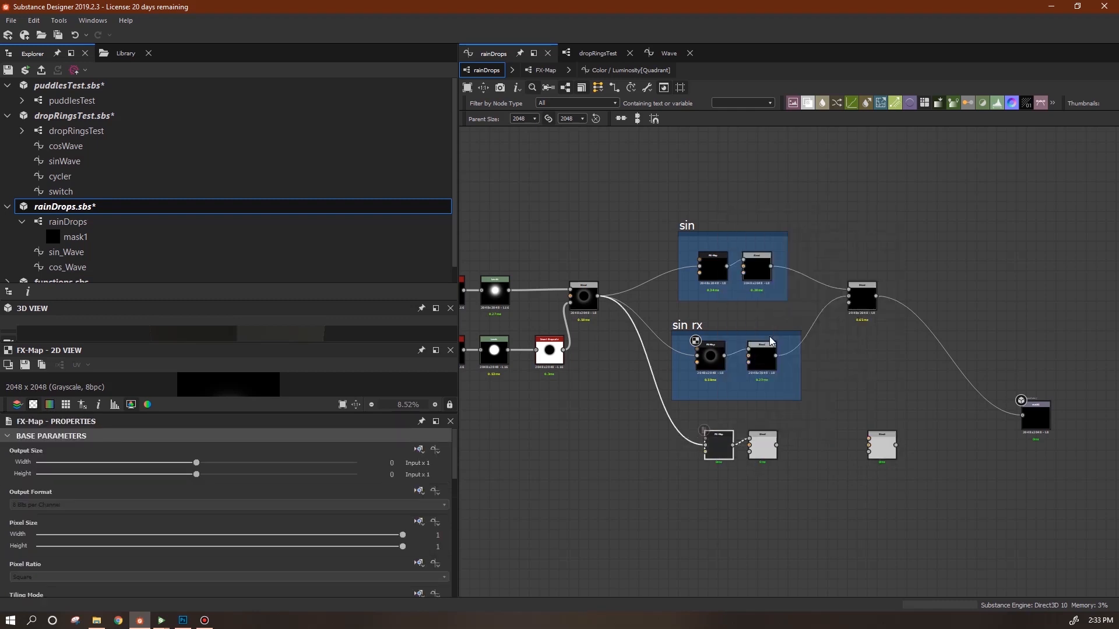
Add a cos_Wave node from the package to the Quadrant's Color / Luminosity function.
click(434, 451)
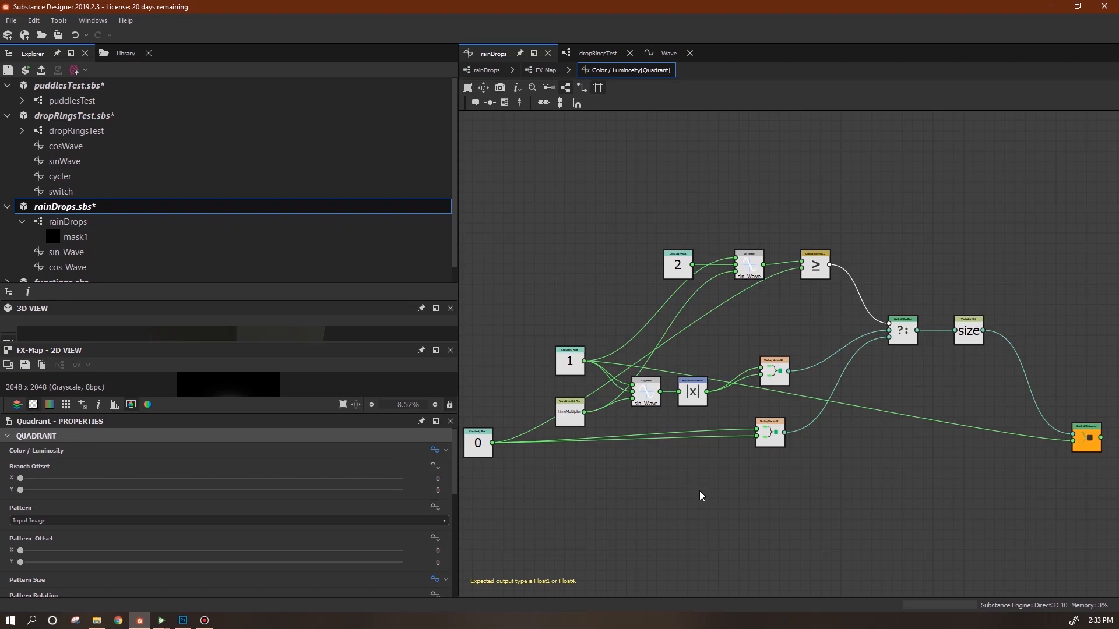
middle_drag(701, 495, 856, 475)
click(68, 268)
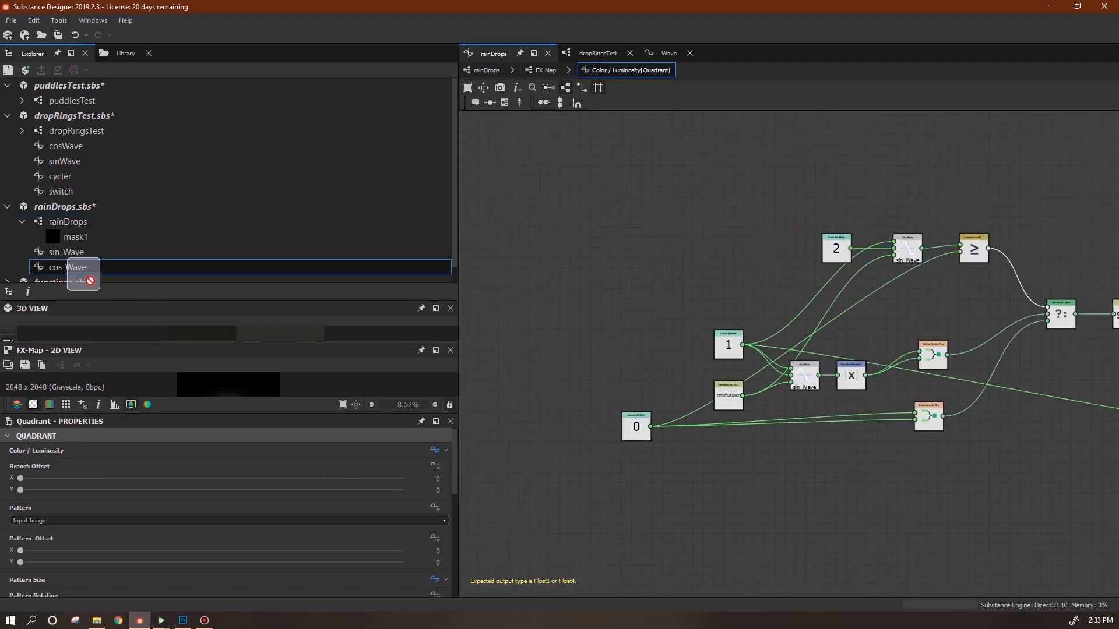
drag(816, 482, 819, 481)
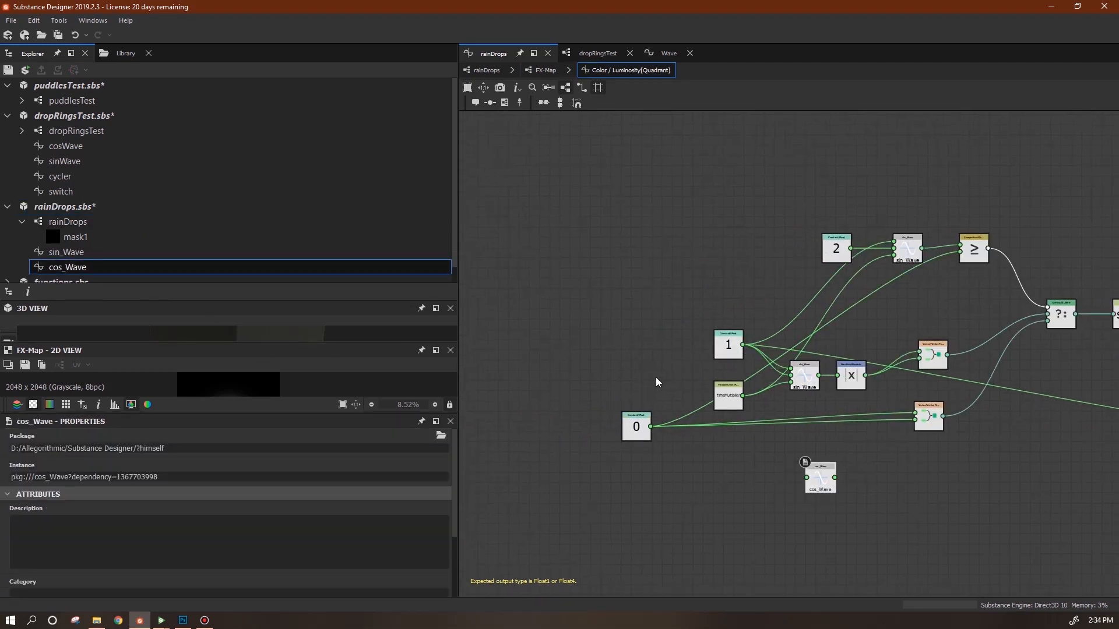
middle_drag(795, 470, 751, 453)
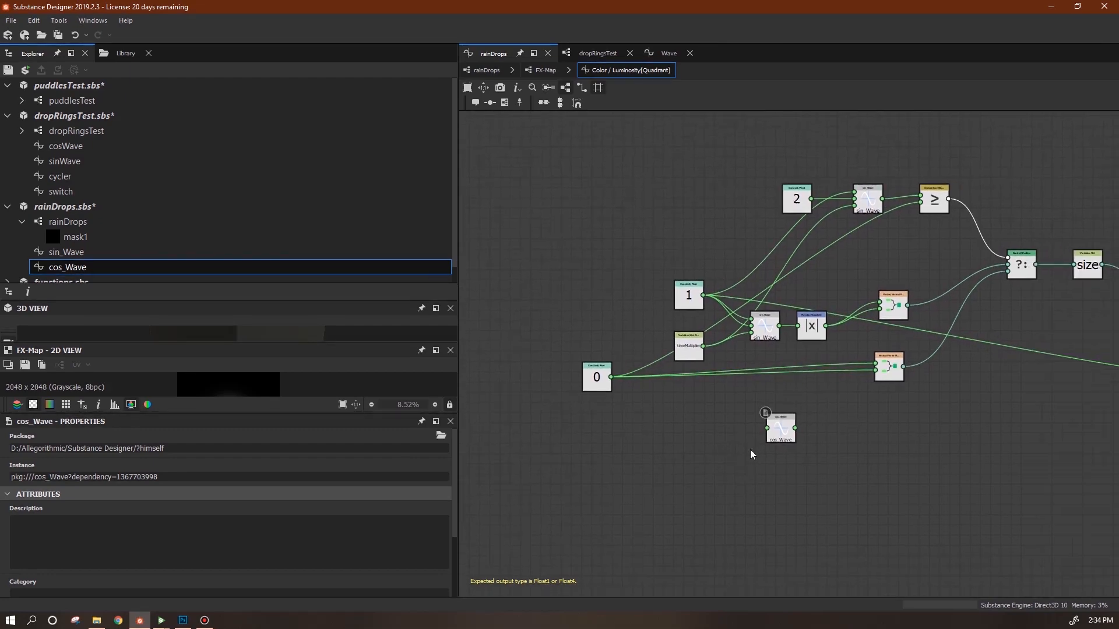
drag(703, 296, 732, 397)
click(709, 425)
scroll(764, 458, up, 4)
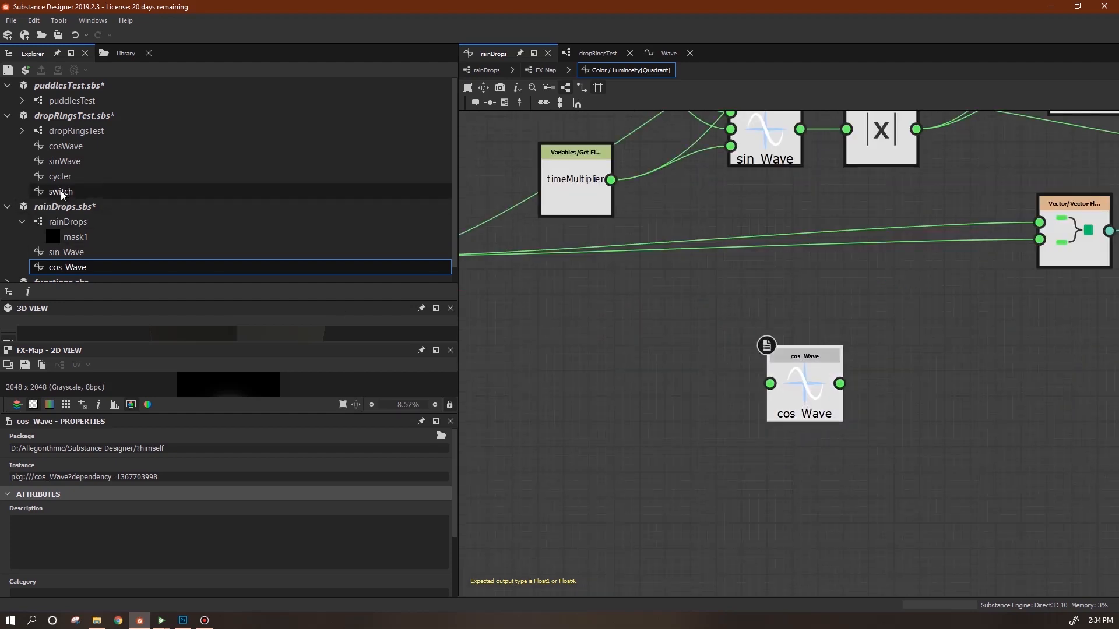
Copy sin_Wave's amplitude, frequency and timeMultiplier inputs and paste them into cos_Wave.
double_click(65, 267)
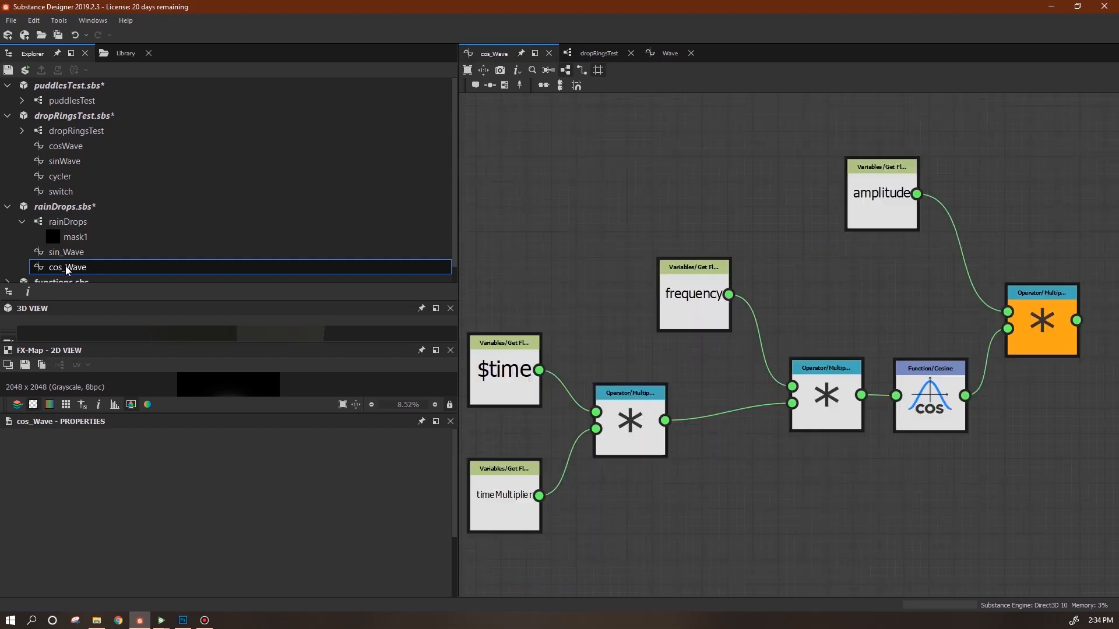
middle_drag(703, 501, 801, 440)
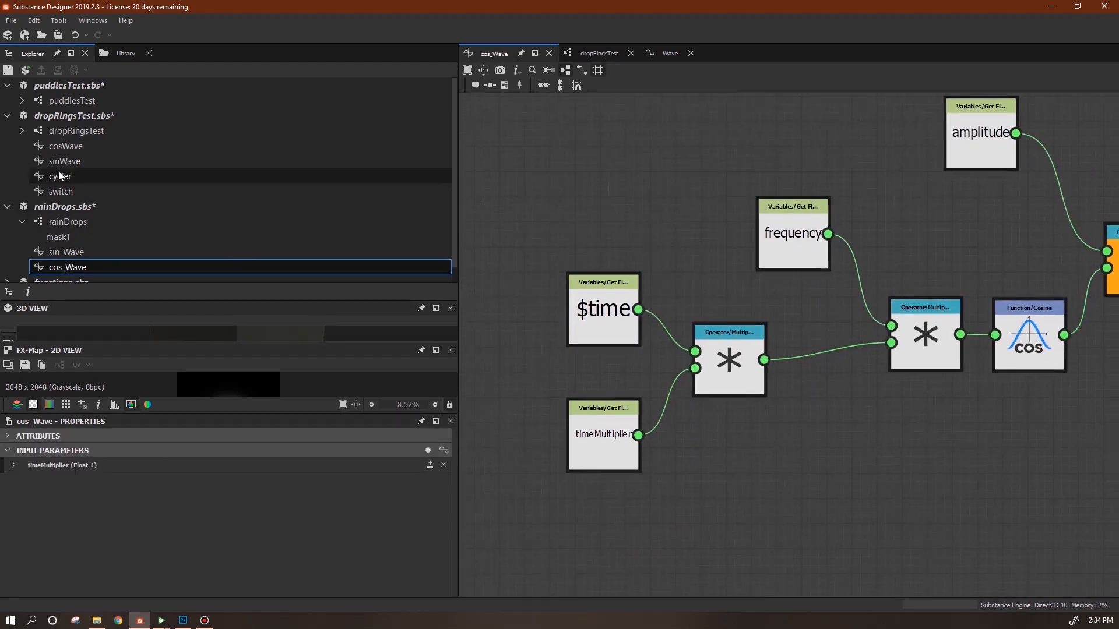
click(68, 254)
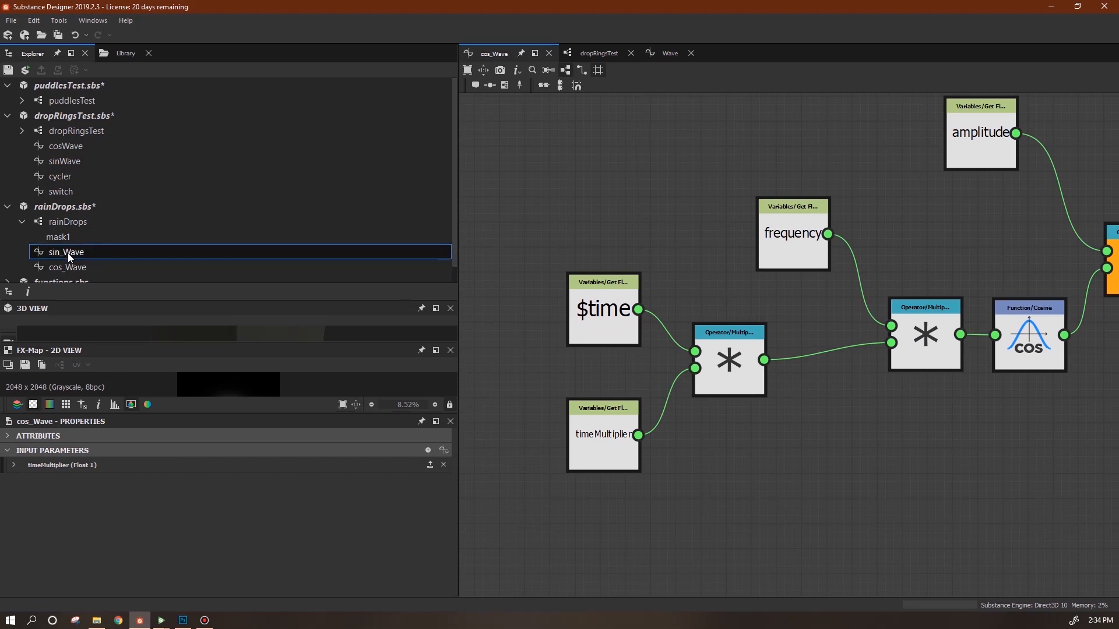
double_click(68, 253)
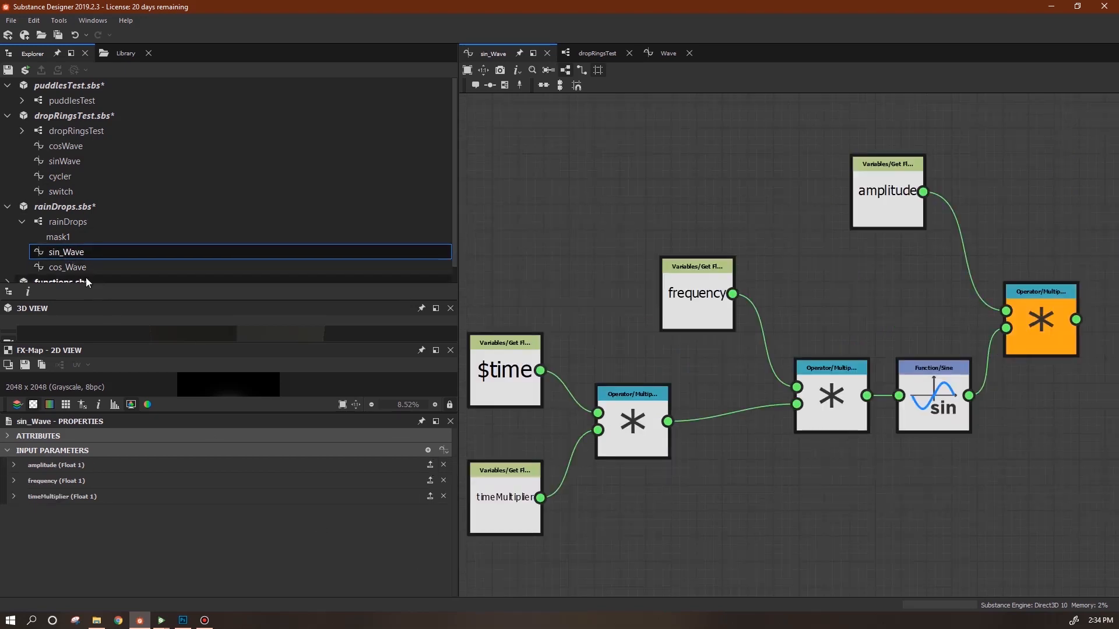
click(72, 267)
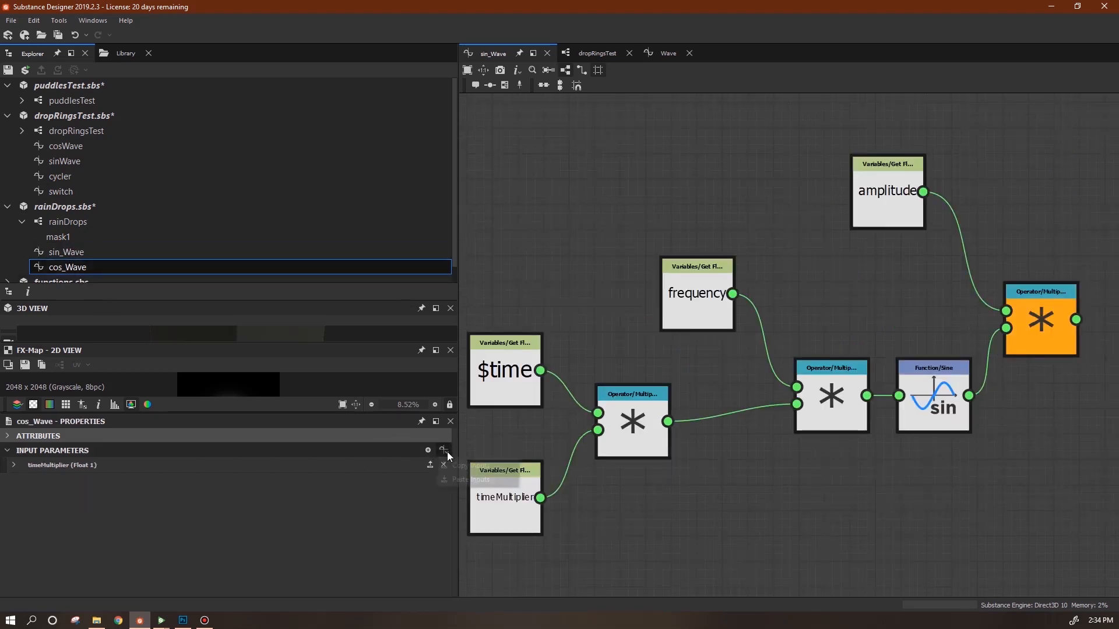
click(69, 251)
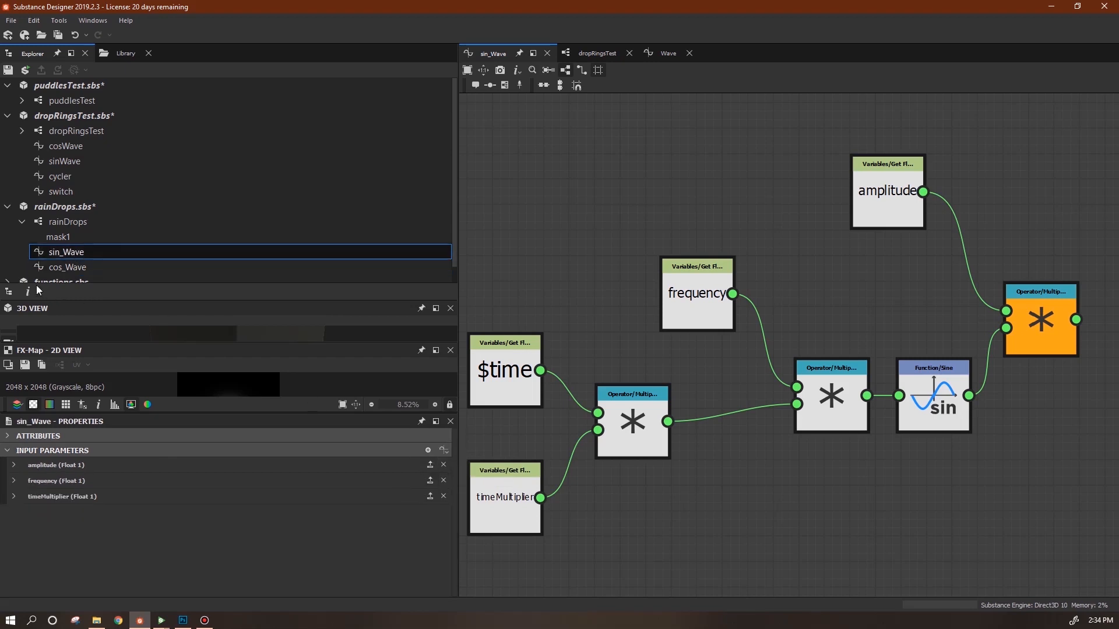
click(69, 268)
click(444, 450)
click(469, 480)
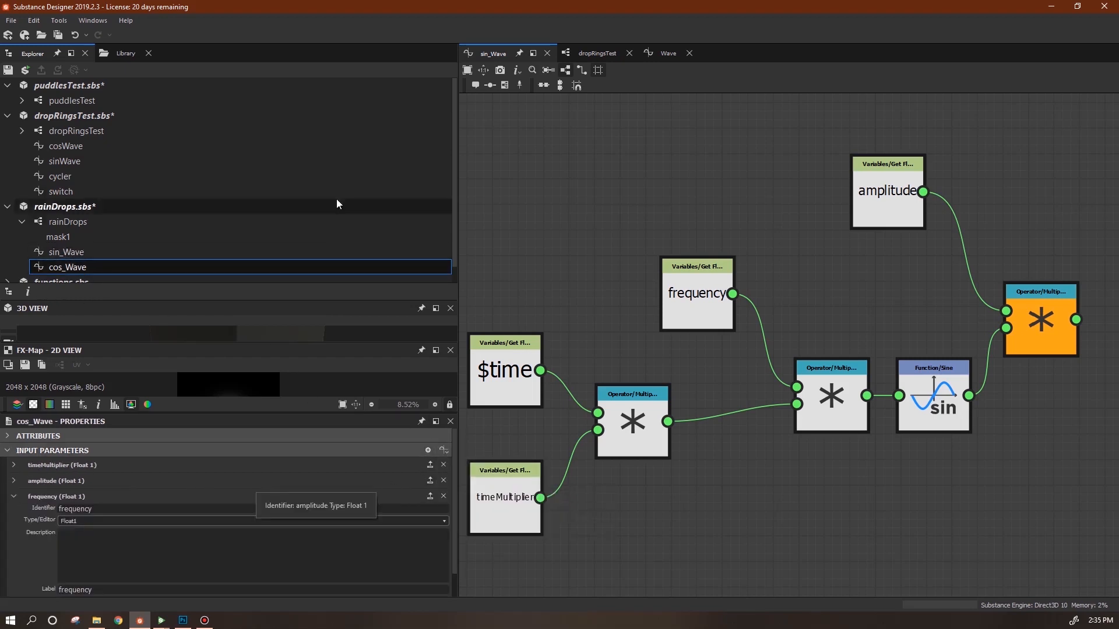
Return to the copied FX-Map's Quadrant Color / Luminosity function in rainDrops.
double_click(75, 221)
right_click(767, 461)
click(811, 354)
click(777, 337)
click(435, 450)
Wire the 1 constant and timeMultiplier into cos_Wave's inputs.
scroll(776, 475, up, 1)
middle_drag(794, 477, 948, 462)
drag(789, 458, 776, 423)
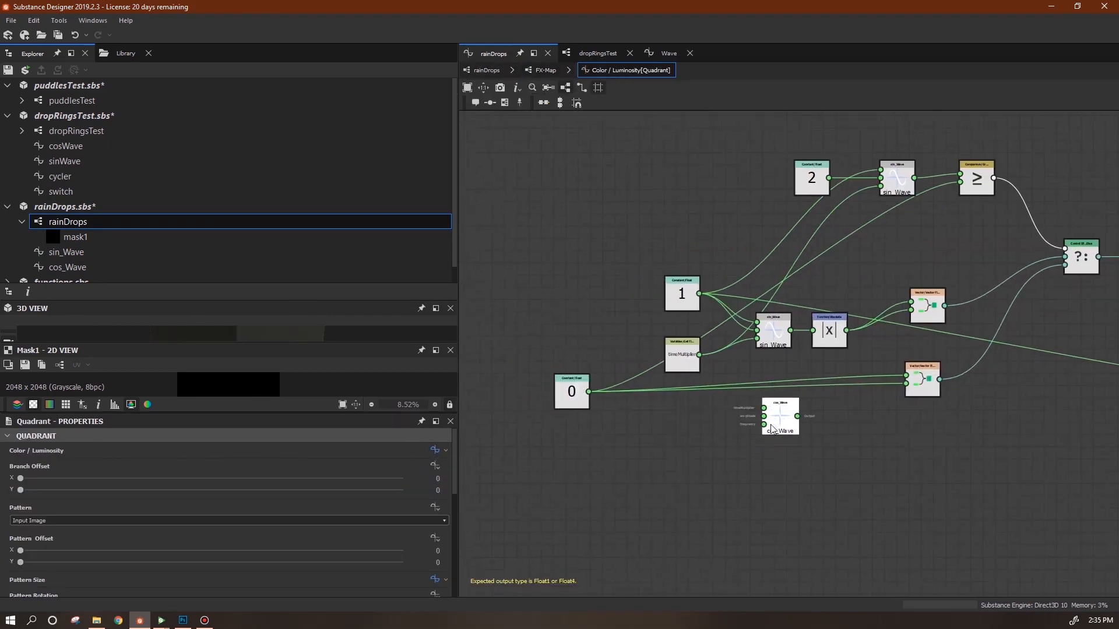
scroll(777, 426, up, 3)
middle_drag(824, 447, 851, 522)
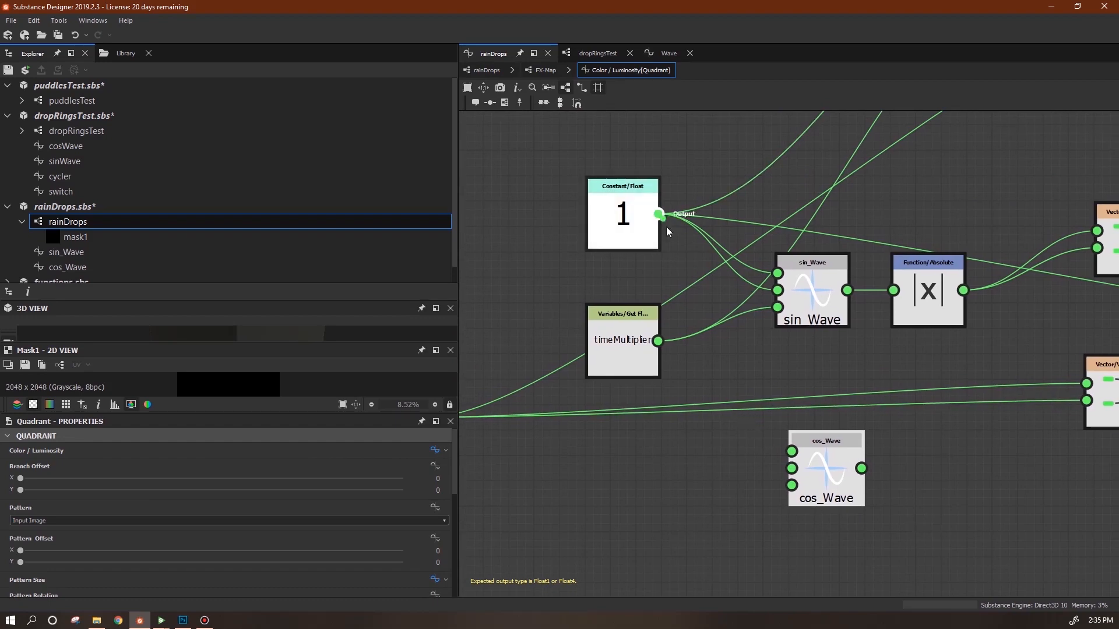
drag(658, 214, 791, 452)
drag(664, 233, 658, 215)
drag(658, 342, 791, 487)
Move cos_Wave into the old sin_Wave's spot before |x| and delete the old sin_Wave.
scroll(929, 484, down, 1)
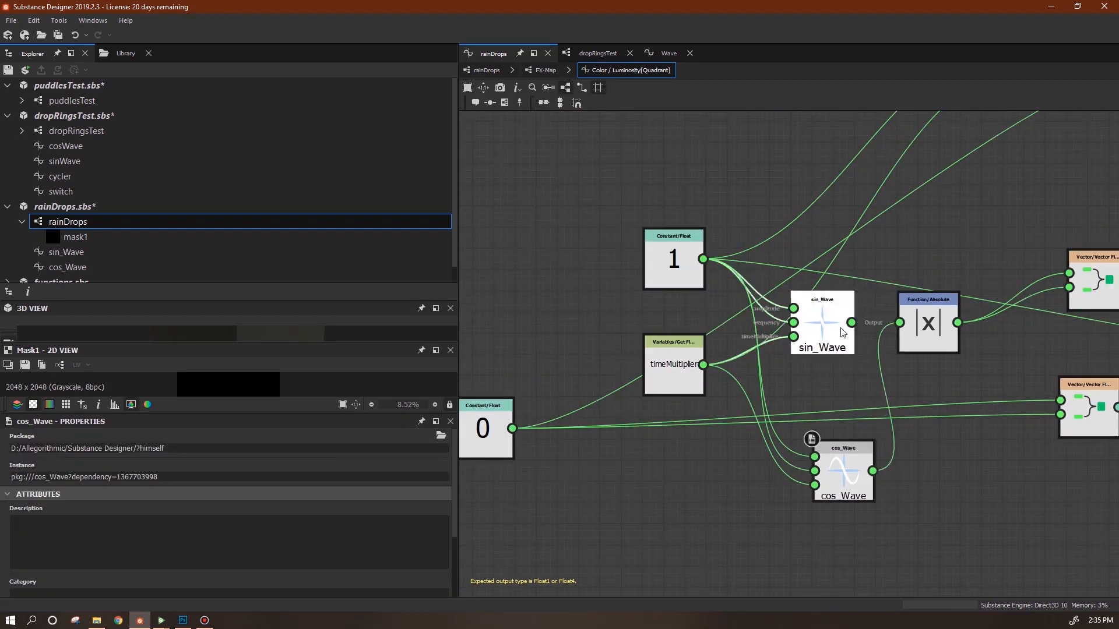
drag(810, 349, 643, 559)
drag(843, 483, 801, 356)
scroll(715, 501, down, 2)
drag(735, 493, 674, 544)
key(Delete)
middle_drag(806, 449, 662, 502)
Add a Lower or Equal comparison node and arrange cos_Wave and sin_Wave nearby.
right_click(940, 156)
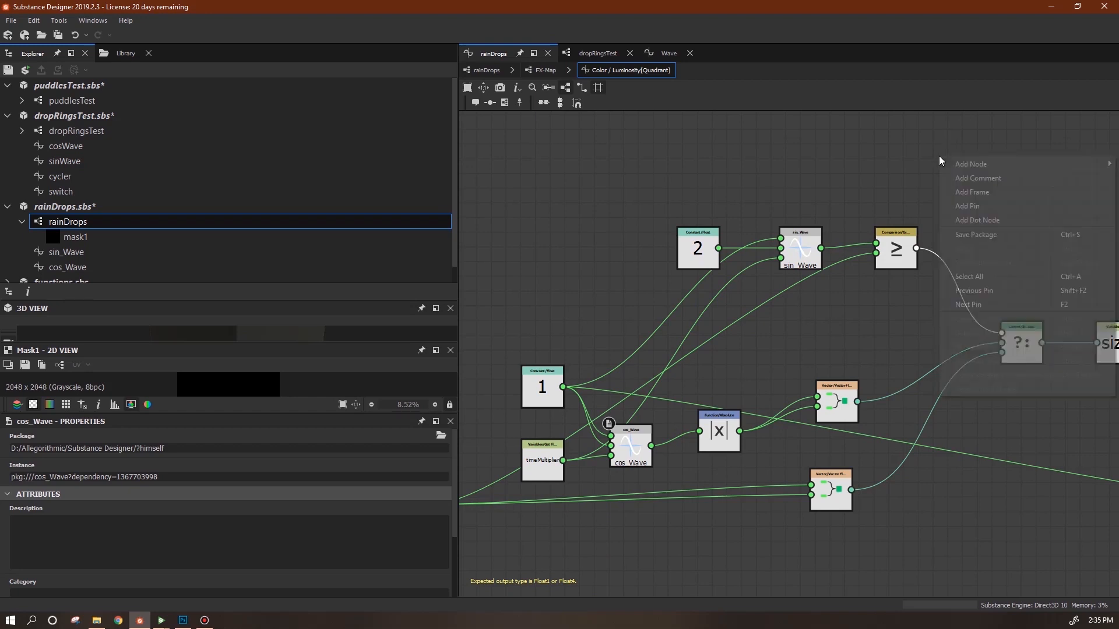
mouse_move(974, 162)
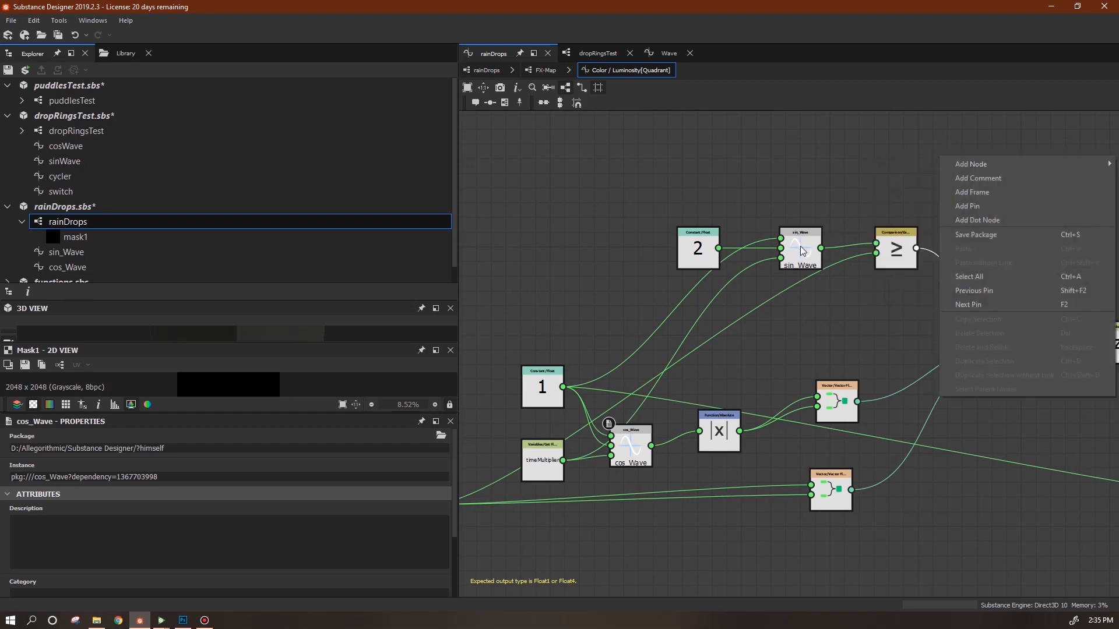
mouse_move(920, 264)
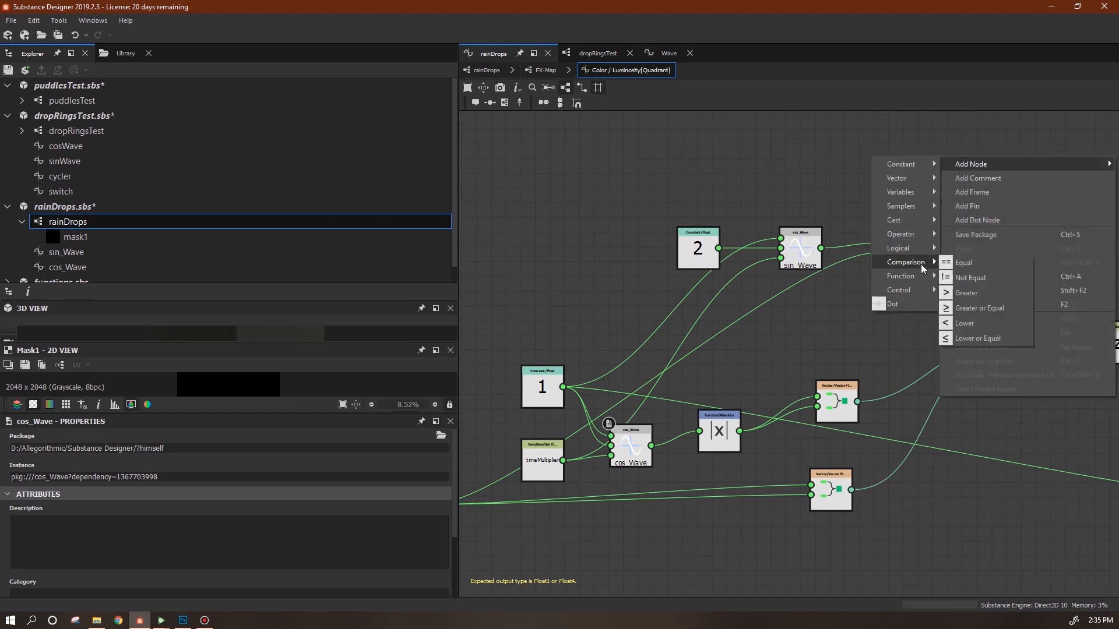
click(974, 338)
middle_drag(849, 334, 943, 317)
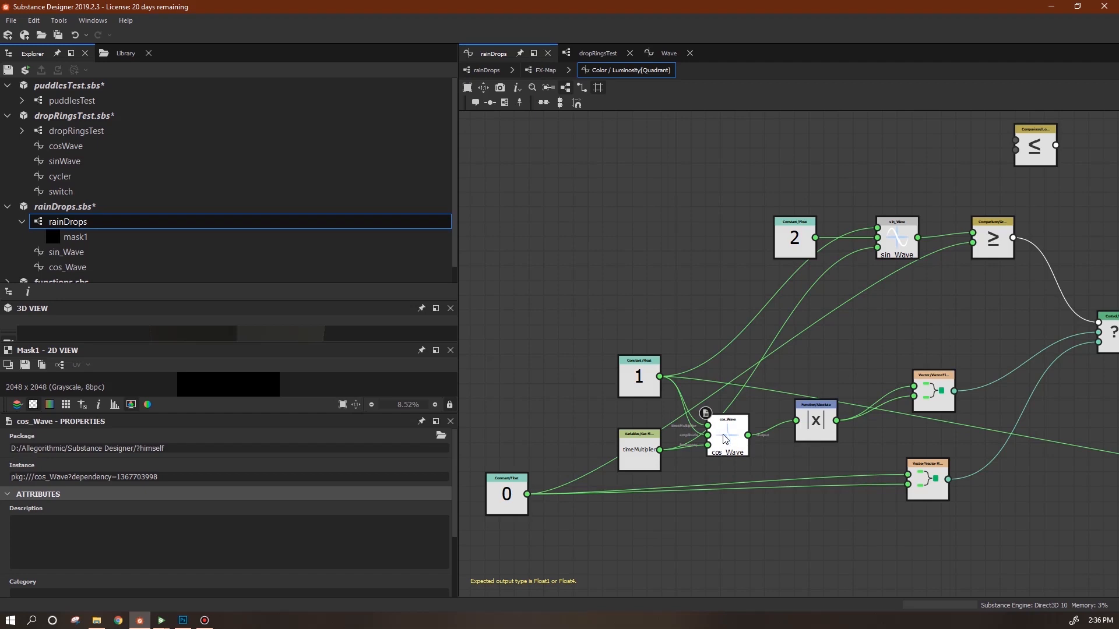
drag(727, 436, 729, 418)
middle_drag(849, 345, 799, 345)
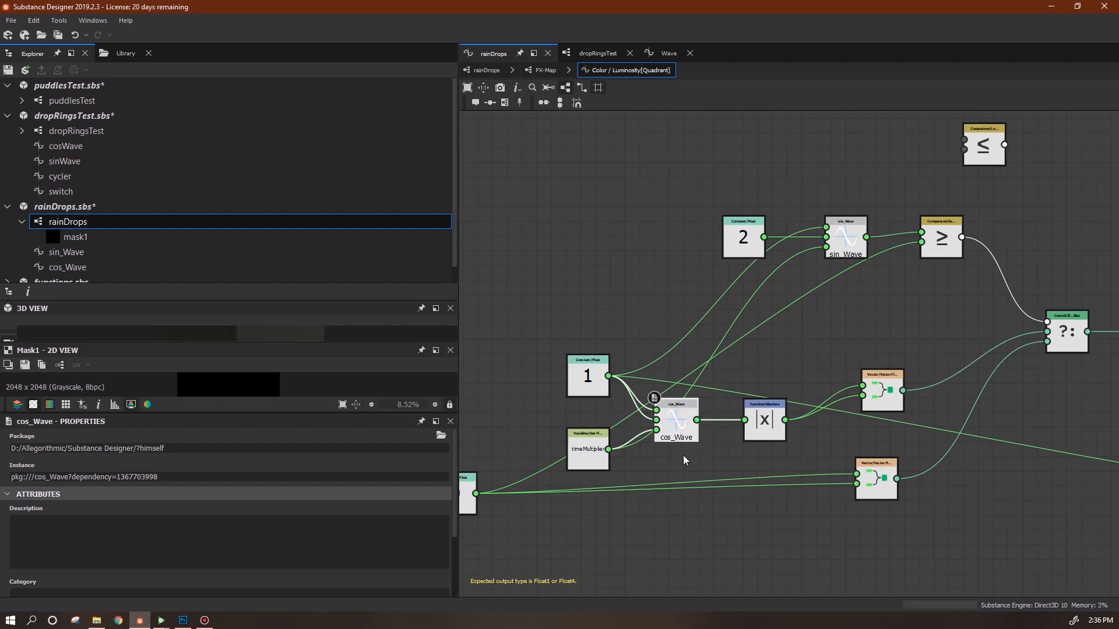
mouse_move(852, 238)
mouse_down()
mouse_move(858, 258)
mouse_move(850, 233)
mouse_move(843, 243)
mouse_up()
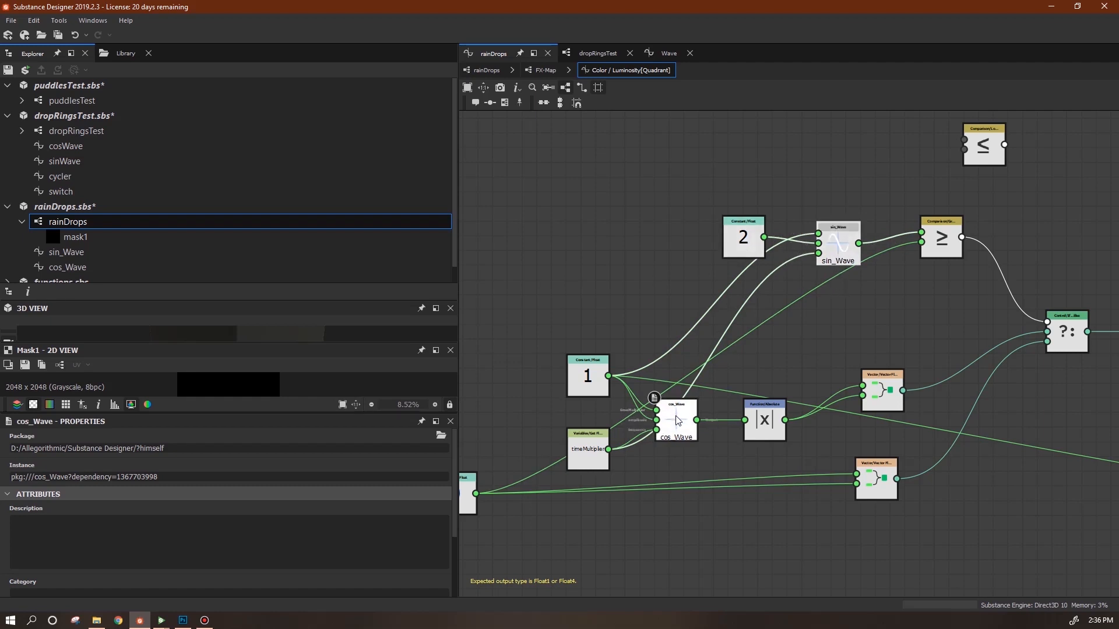
middle_drag(862, 437, 692, 452)
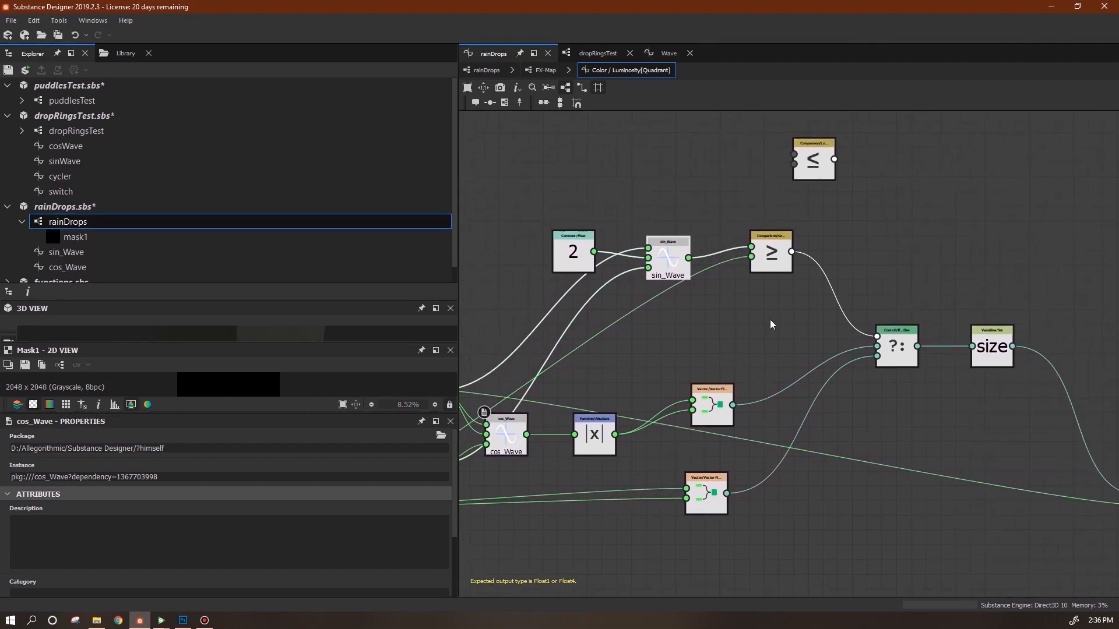
Connect sin_Wave and the 0 constant into the ≤ comparison node.
drag(689, 256, 793, 154)
click(794, 166)
middle_drag(790, 344, 1006, 292)
click(518, 457)
middle_drag(932, 290, 710, 380)
drag(808, 201, 763, 209)
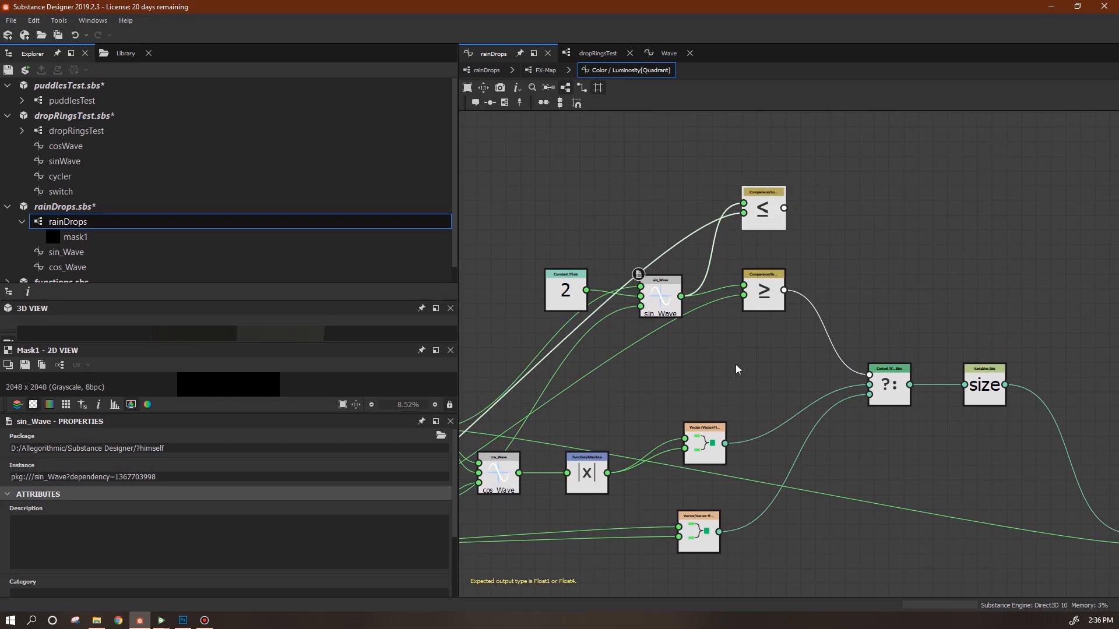
middle_drag(736, 369, 828, 324)
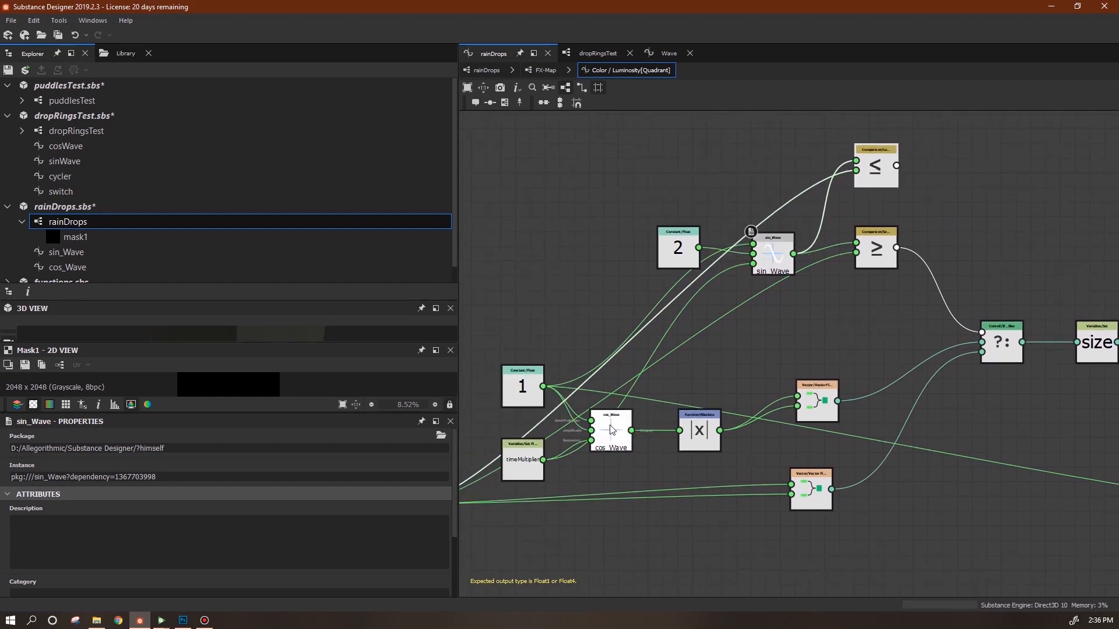
Make the ≤ result drive the ?: condition and delete the unused Greater or Equal node.
drag(877, 176, 881, 280)
drag(945, 315, 983, 332)
drag(876, 248, 921, 179)
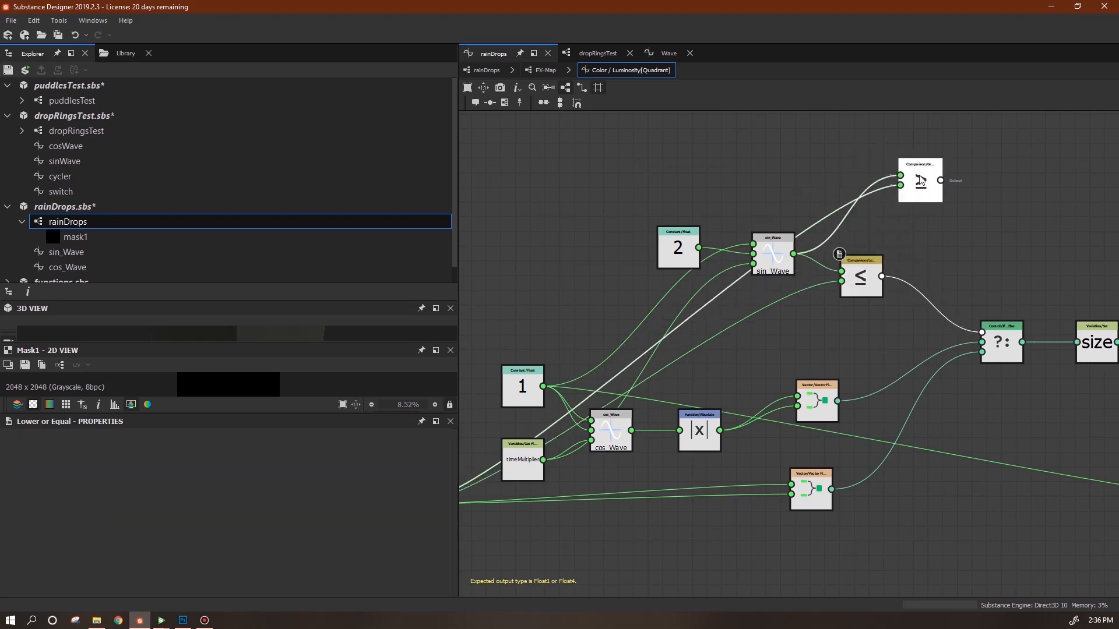
key(Delete)
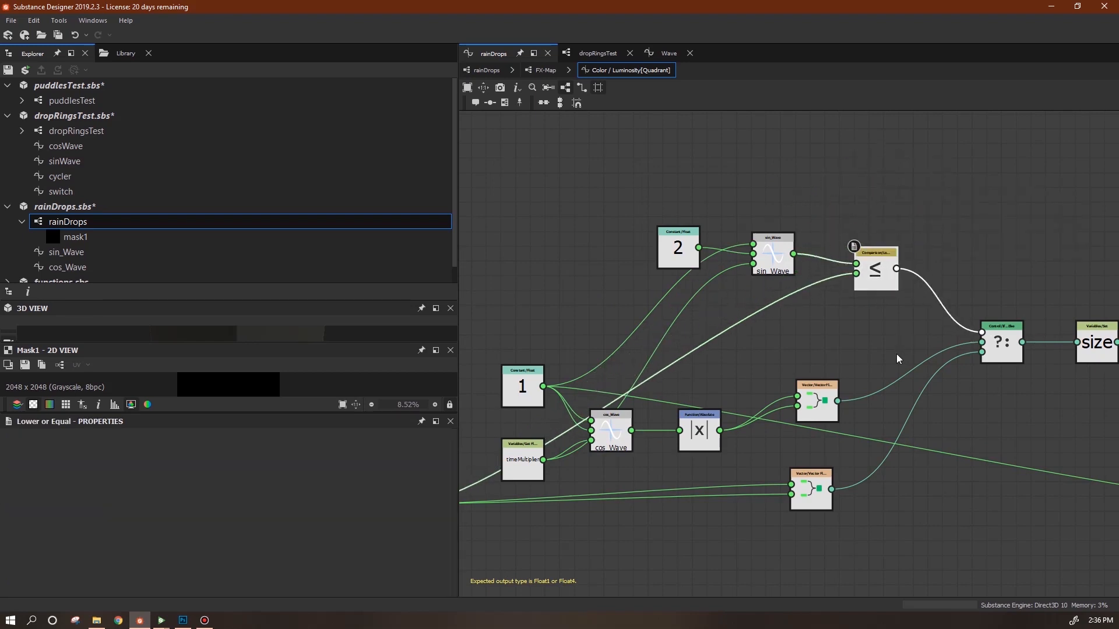
scroll(913, 414, down, 2)
In the main graph, add a duplicate Blend merging both Blends and feed it into mask1.
click(487, 70)
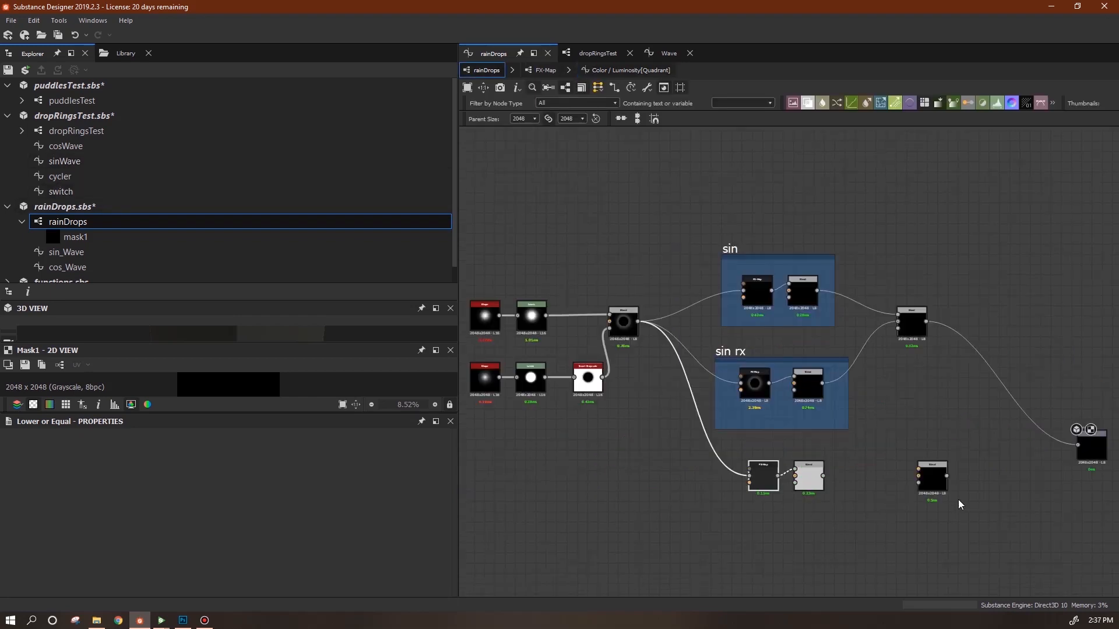
middle_drag(864, 384, 721, 323)
drag(680, 414, 773, 416)
key(ctrl+d)
click(839, 344)
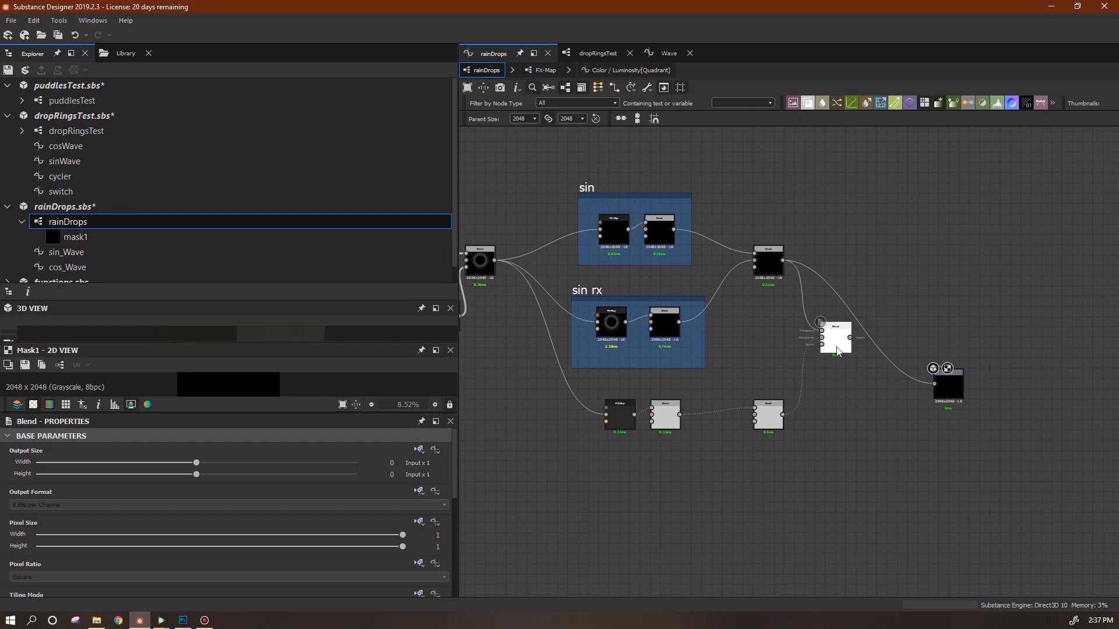
double_click(837, 348)
drag(935, 382, 935, 383)
middle_drag(729, 384, 827, 390)
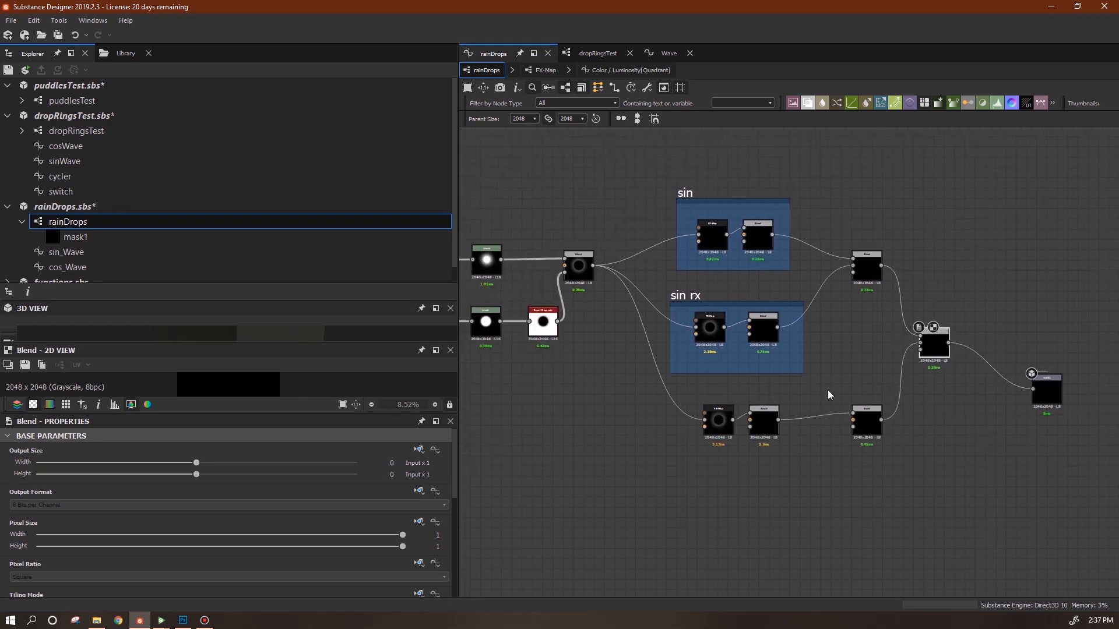
Save rainDrops.sbs and bring up Substance Player showing it.
click(74, 208)
middle_drag(879, 533, 863, 452)
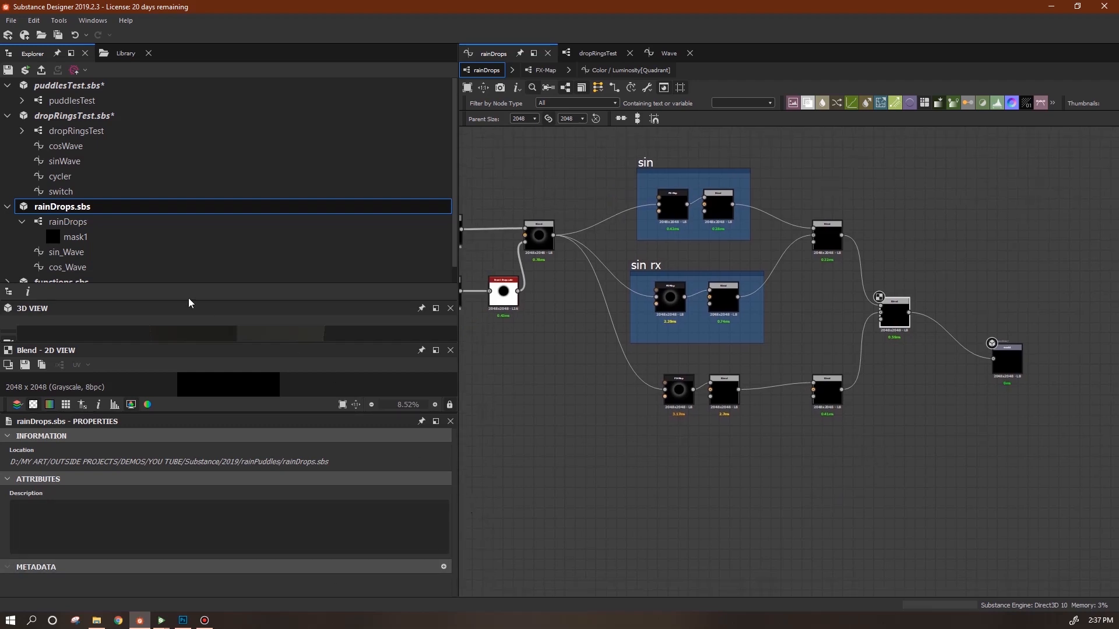
mouse_move(161, 620)
click(195, 594)
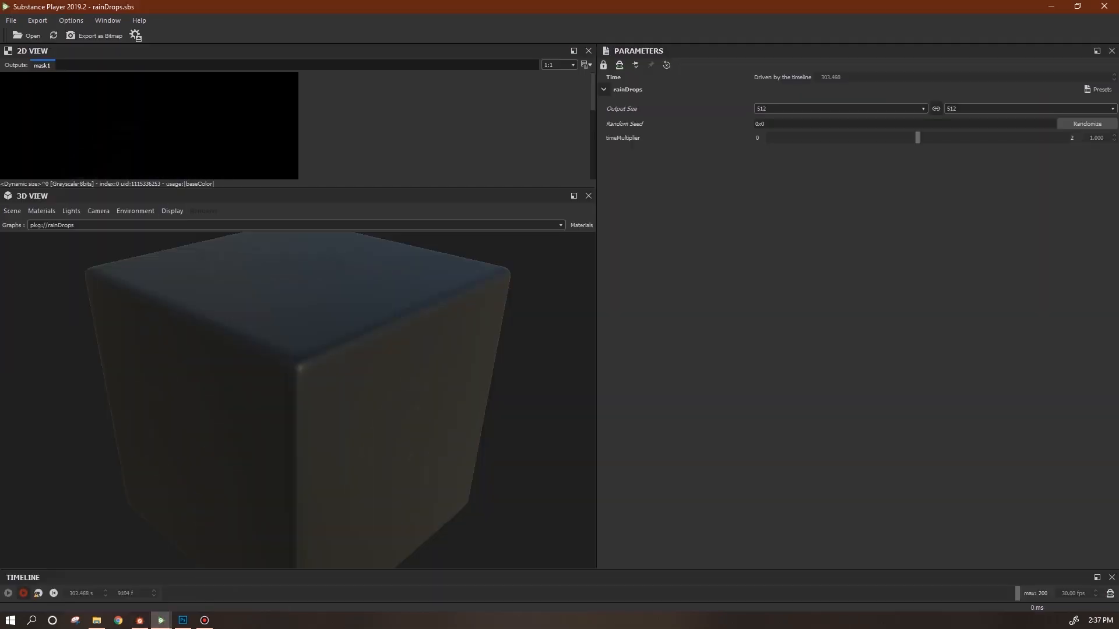
Reload rainDrops in Substance Player, then frame the bottom FX-Map and Blend pair as 'cos' and copy it.
click(53, 35)
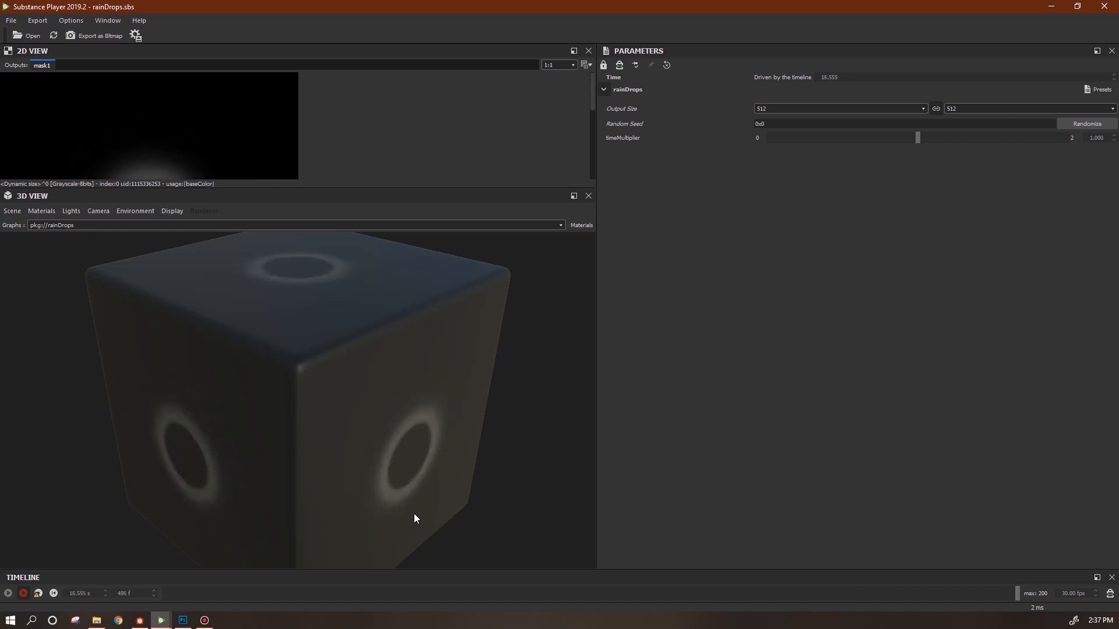
click(140, 620)
drag(627, 478, 755, 370)
right_click(676, 387)
click(724, 456)
text(cos)
drag(718, 424, 653, 411)
key(ctrl+c)
Paste the FX-Map and Blend pair below the cos frame and open its Quadrant colour function.
key(ctrl+v)
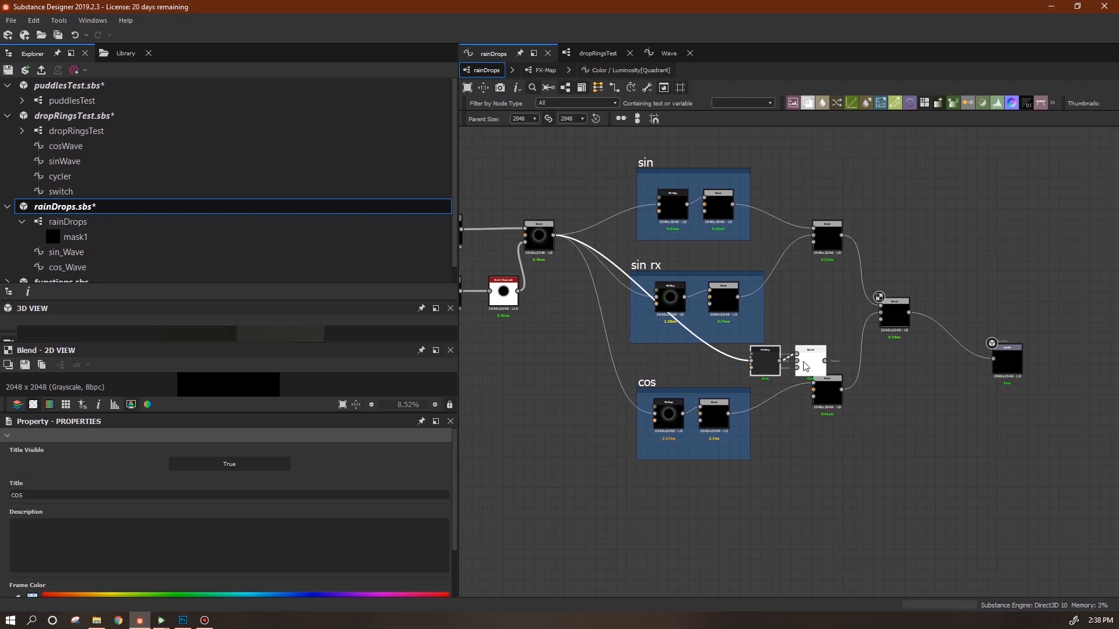
click(709, 530)
click(778, 523)
drag(667, 529, 659, 528)
right_click(658, 526)
click(722, 420)
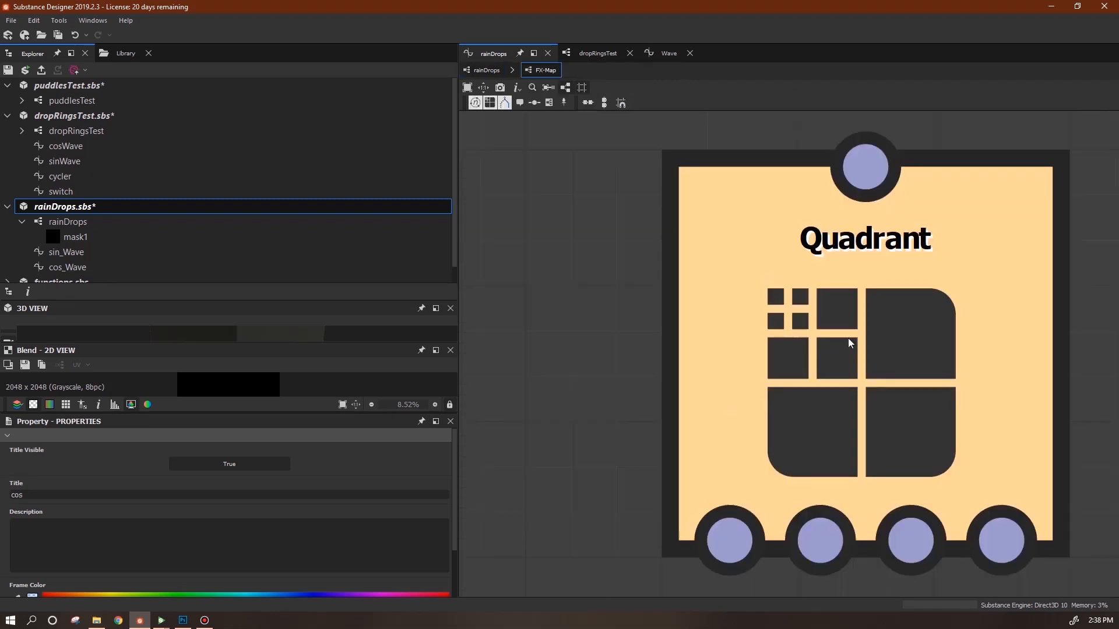
click(848, 338)
click(435, 450)
click(431, 460)
Add a Subtraction node fed by |x|, then connect the copied Blend into the cos-row Blend.
middle_drag(702, 503, 751, 519)
drag(618, 381, 576, 340)
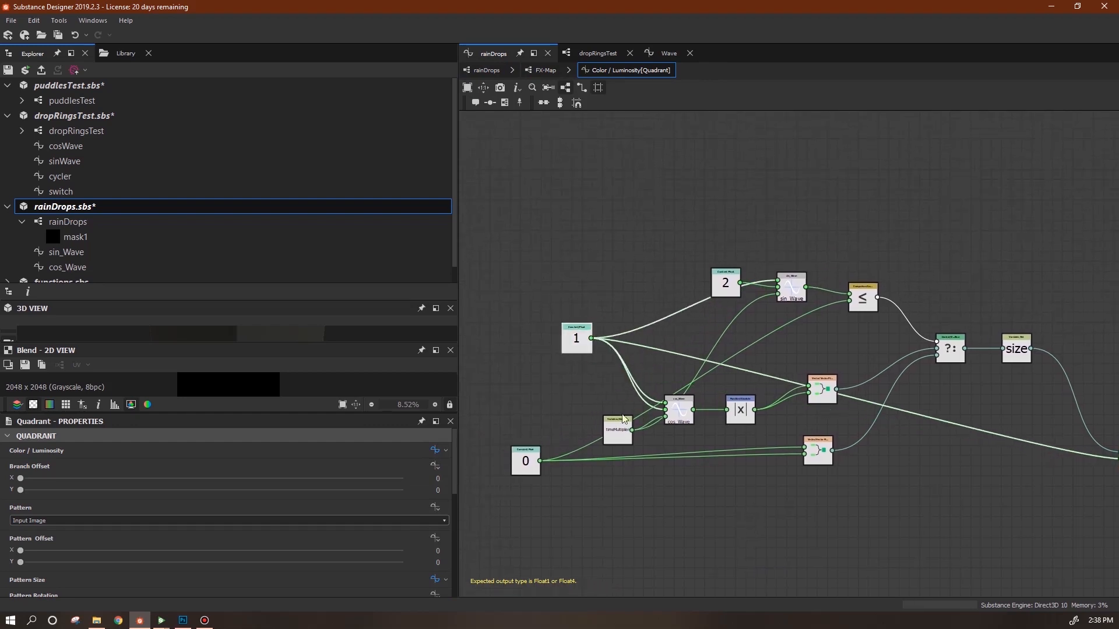
drag(618, 433, 577, 401)
drag(679, 411, 648, 400)
drag(740, 410, 704, 400)
right_click(791, 346)
mouse_move(841, 355)
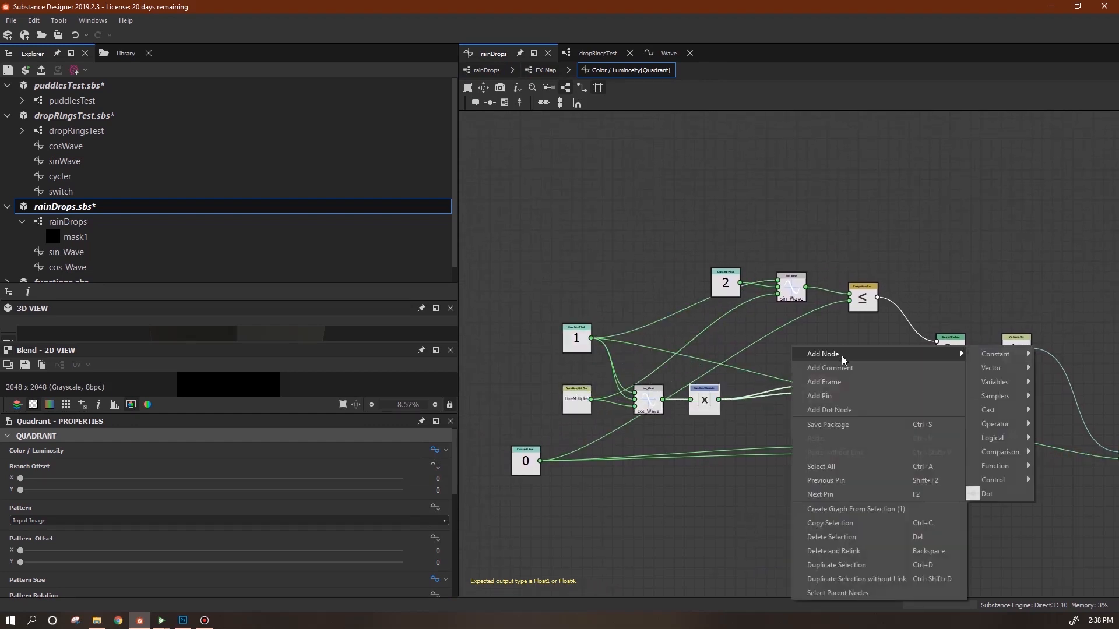
mouse_move(987, 356)
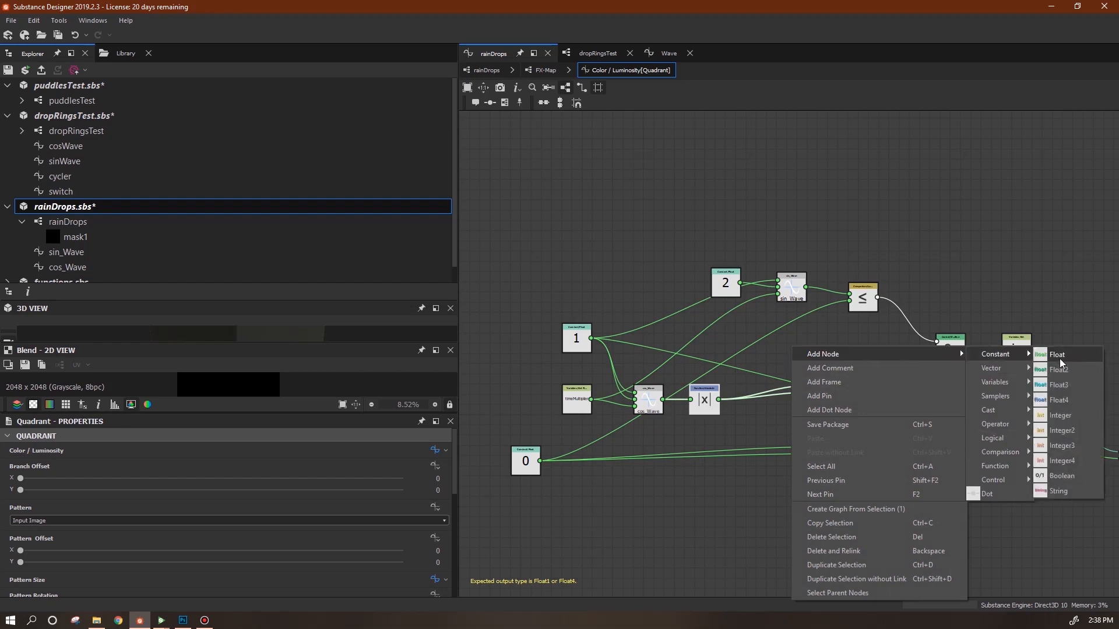
mouse_move(995, 424)
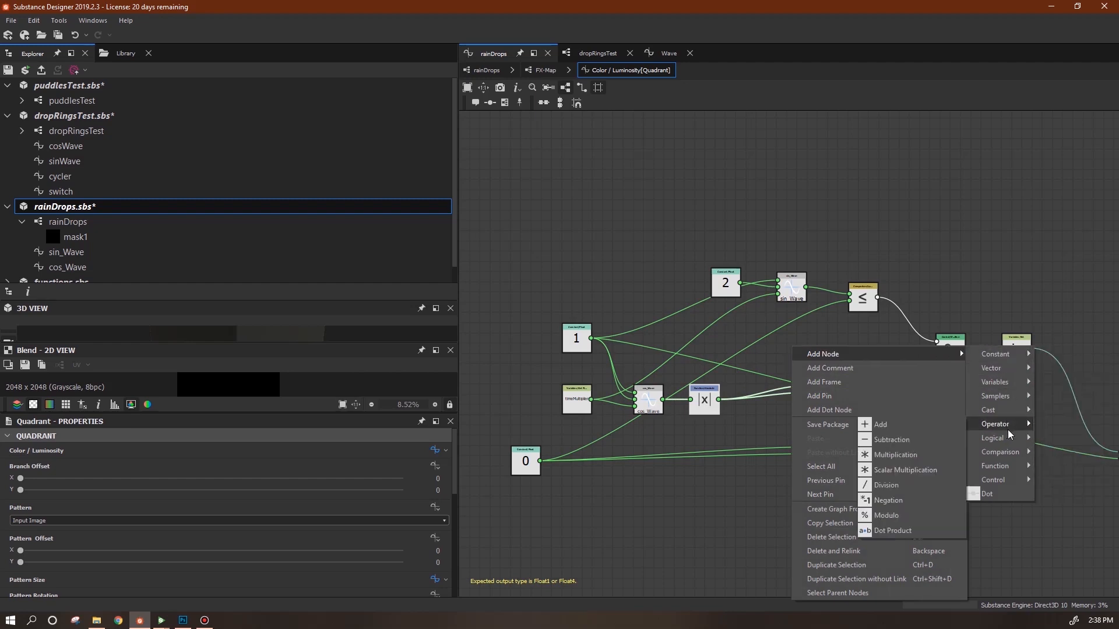
click(891, 441)
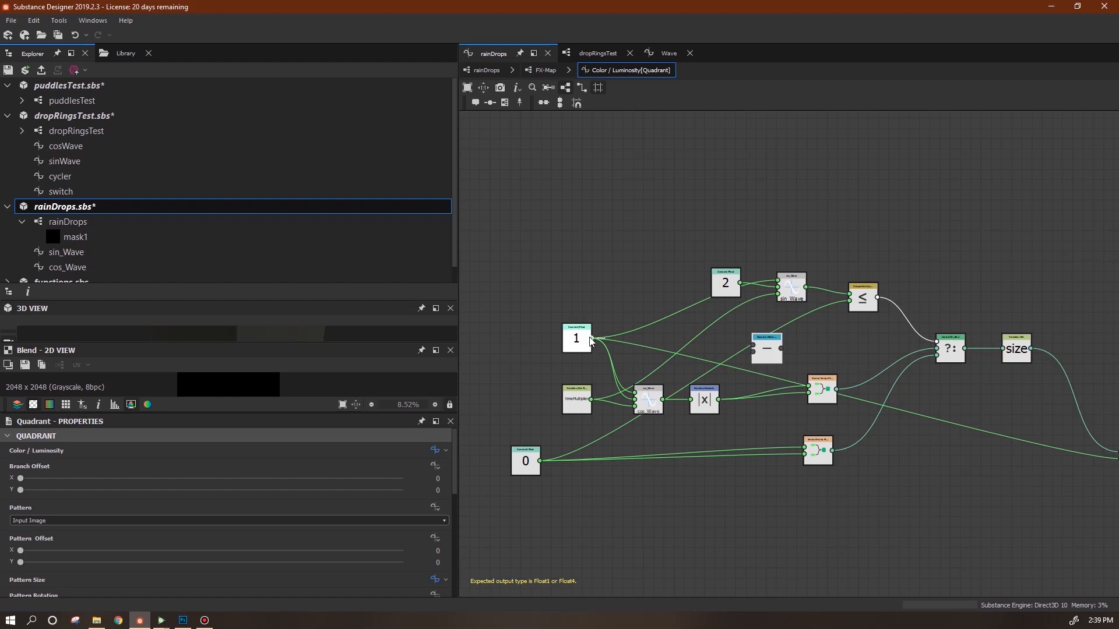
drag(754, 352, 810, 391)
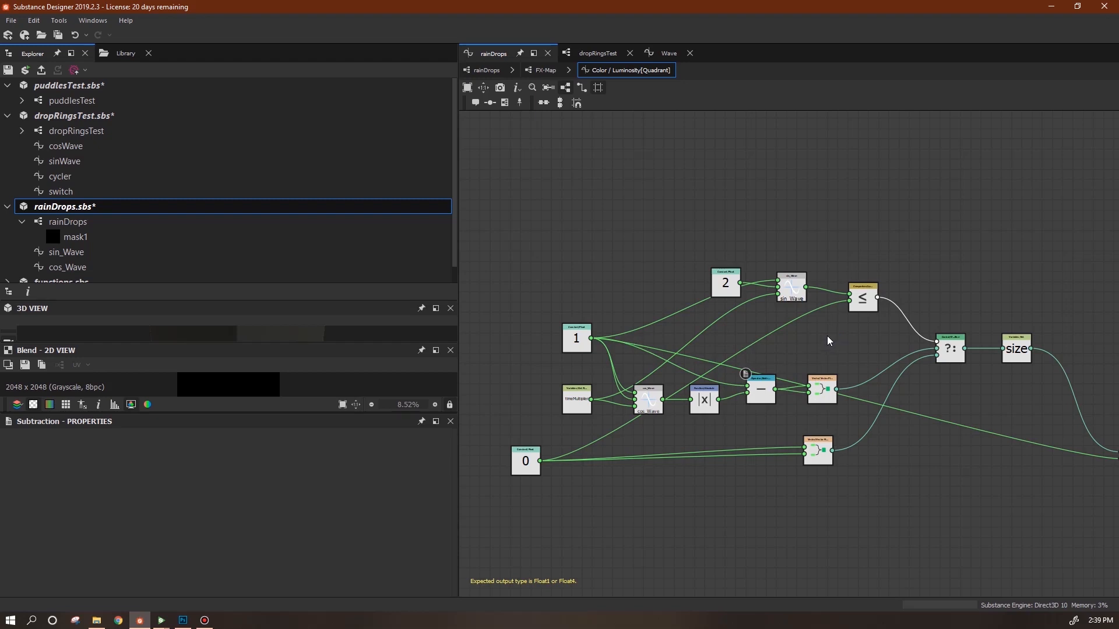
drag(862, 299, 788, 296)
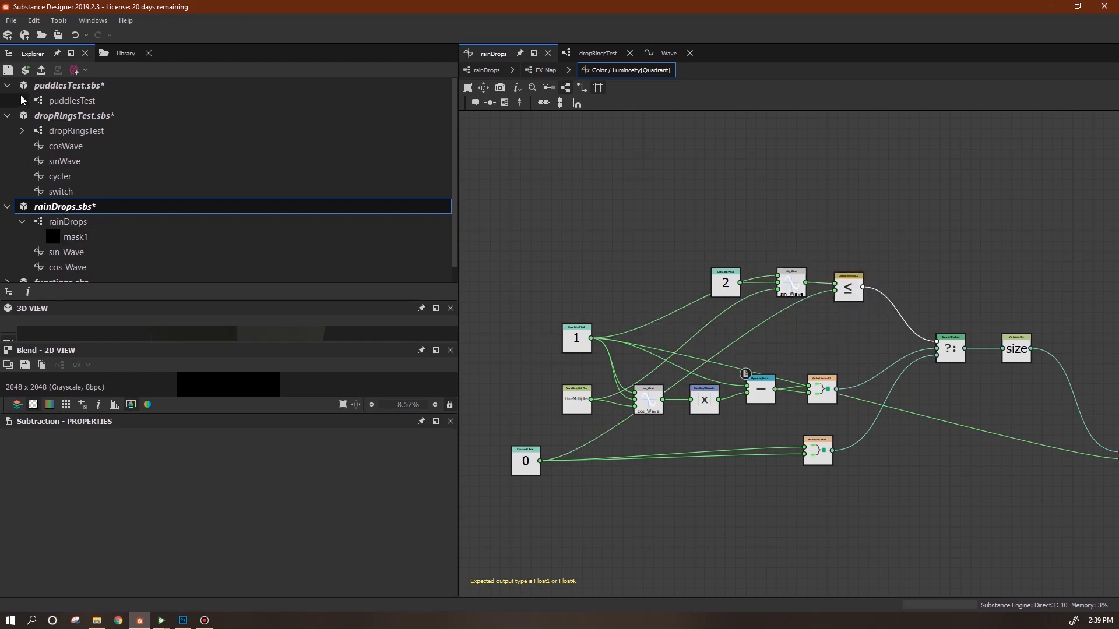
click(486, 69)
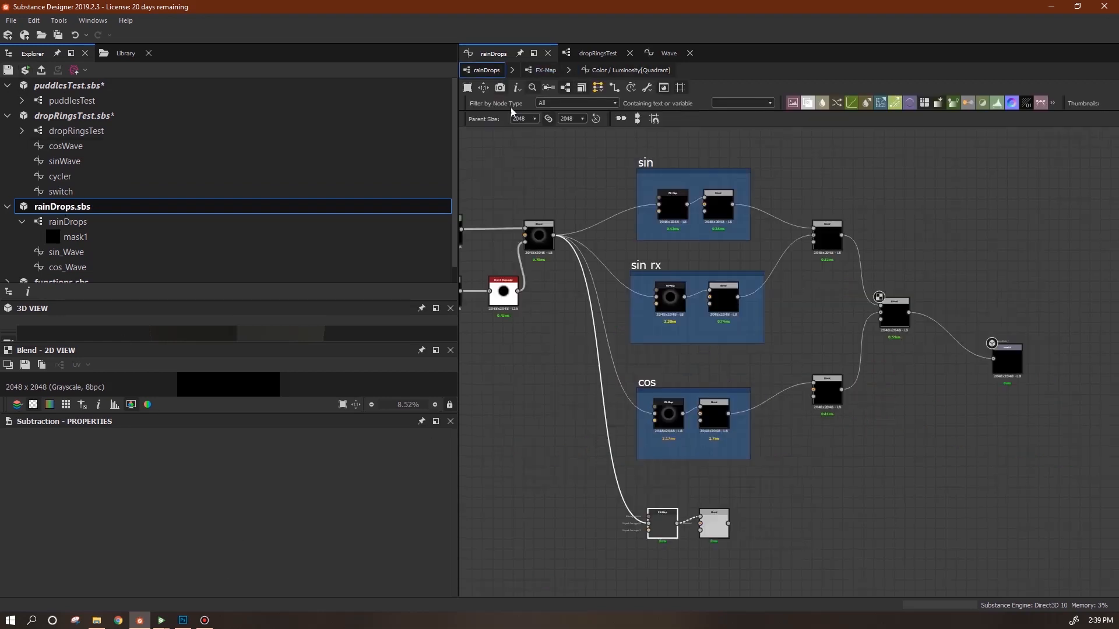
drag(730, 525, 814, 394)
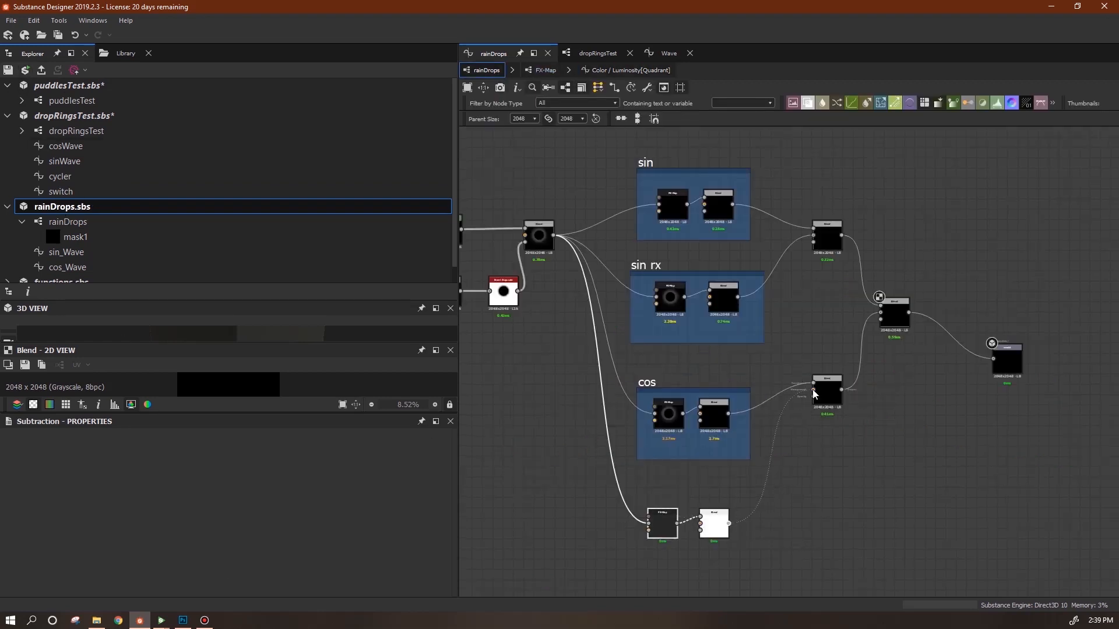
Preview the double ripple rings in Substance Player, stop playback near 11.958 s, and return to Designer.
mouse_move(161, 620)
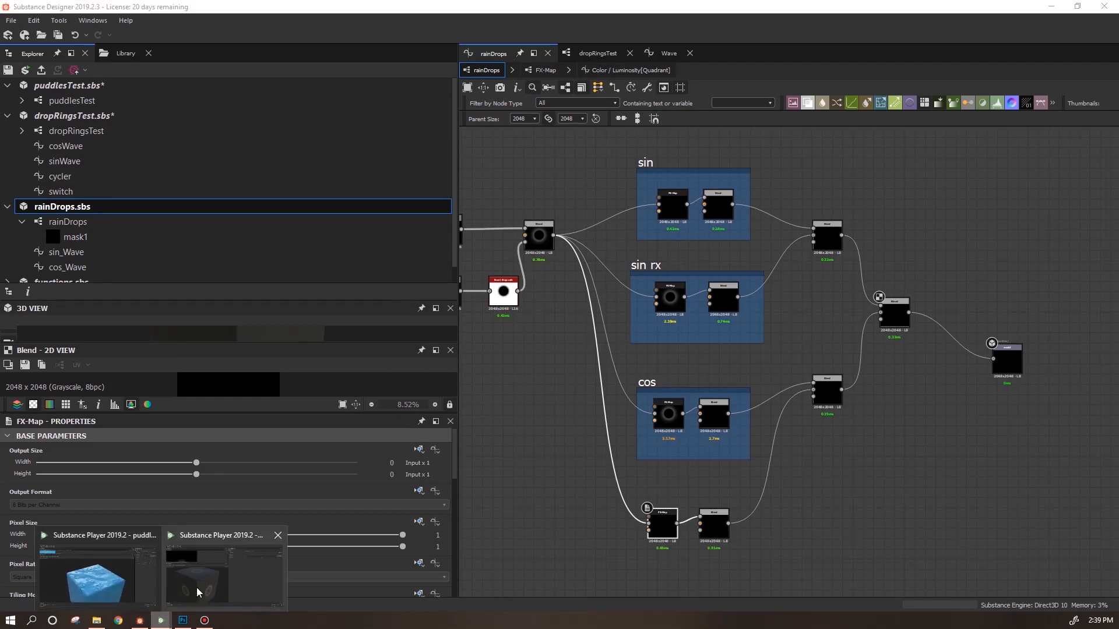
click(94, 574)
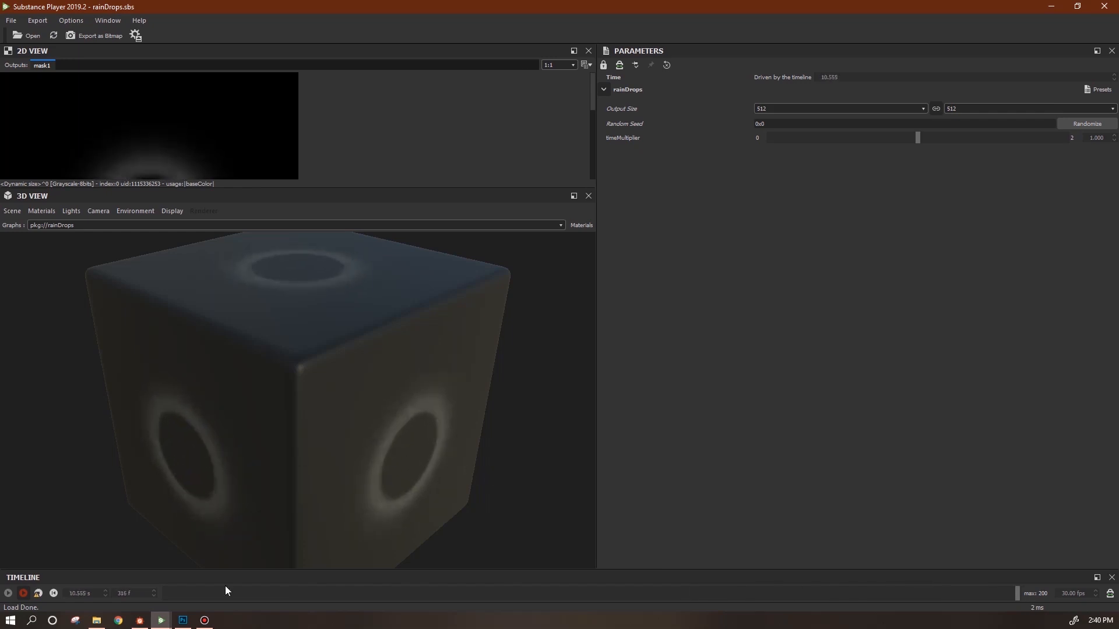
click(37, 594)
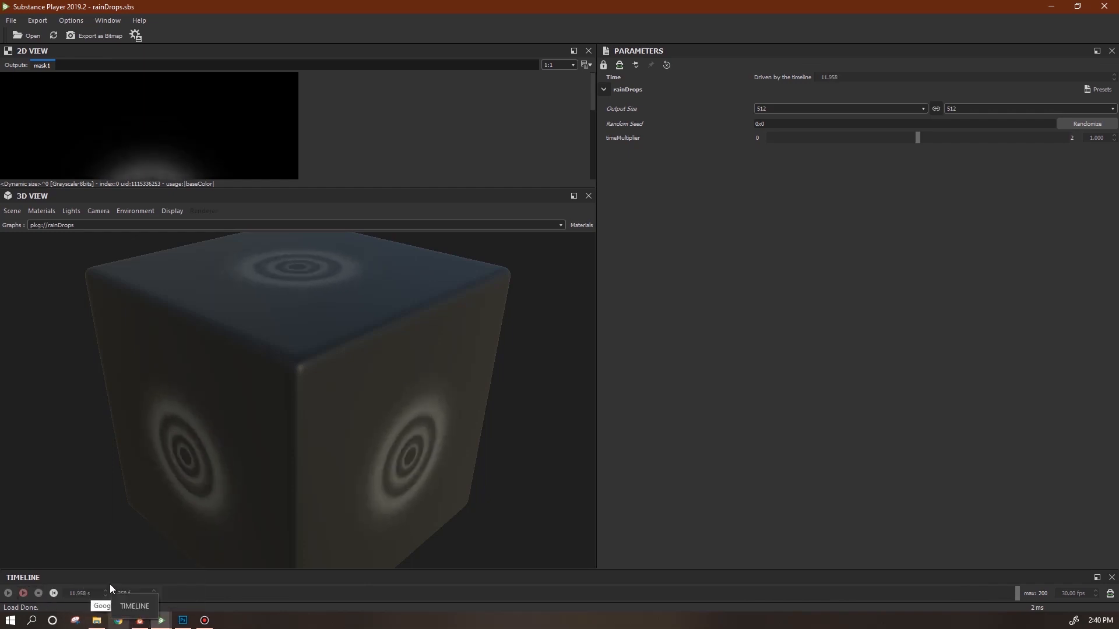
click(140, 620)
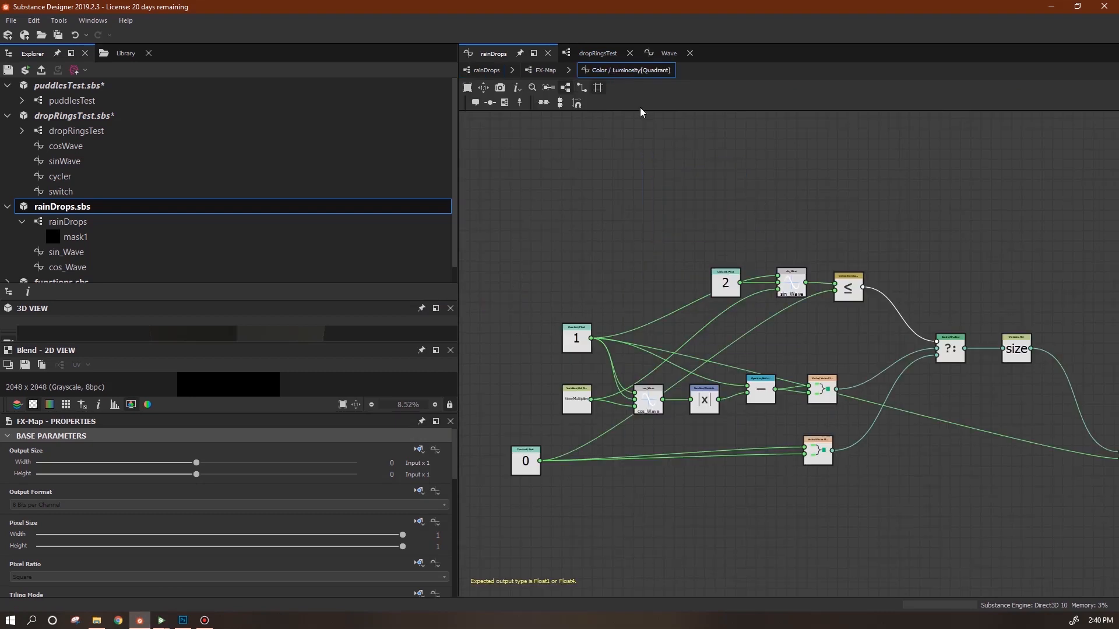
Add a Greater or Equal node that compares sin_Wave against 0 in the Luminosity function.
right_click(896, 214)
mouse_move(909, 222)
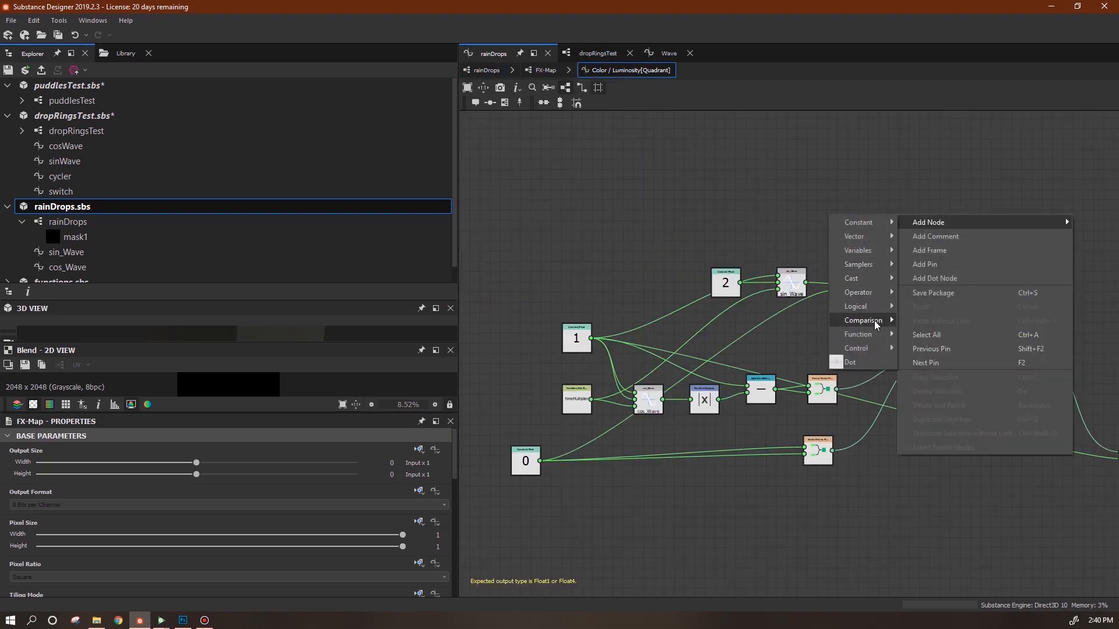
click(867, 174)
right_click(898, 170)
click(936, 320)
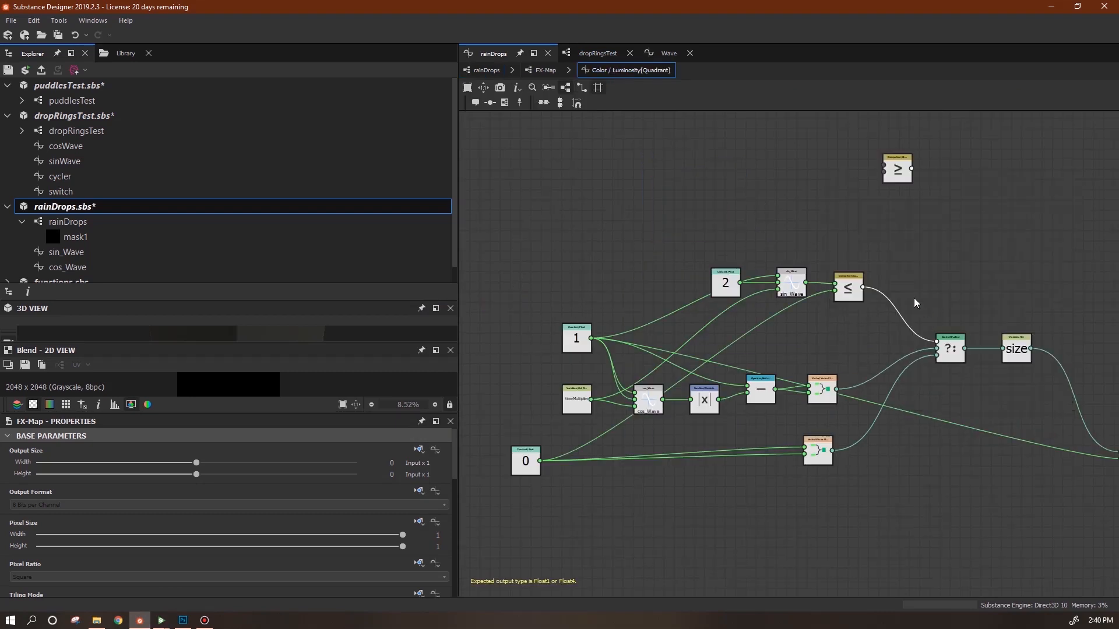
drag(883, 166, 937, 341)
Save the rainDrops package and reload the updated material in Substance Player.
key(ctrl+s)
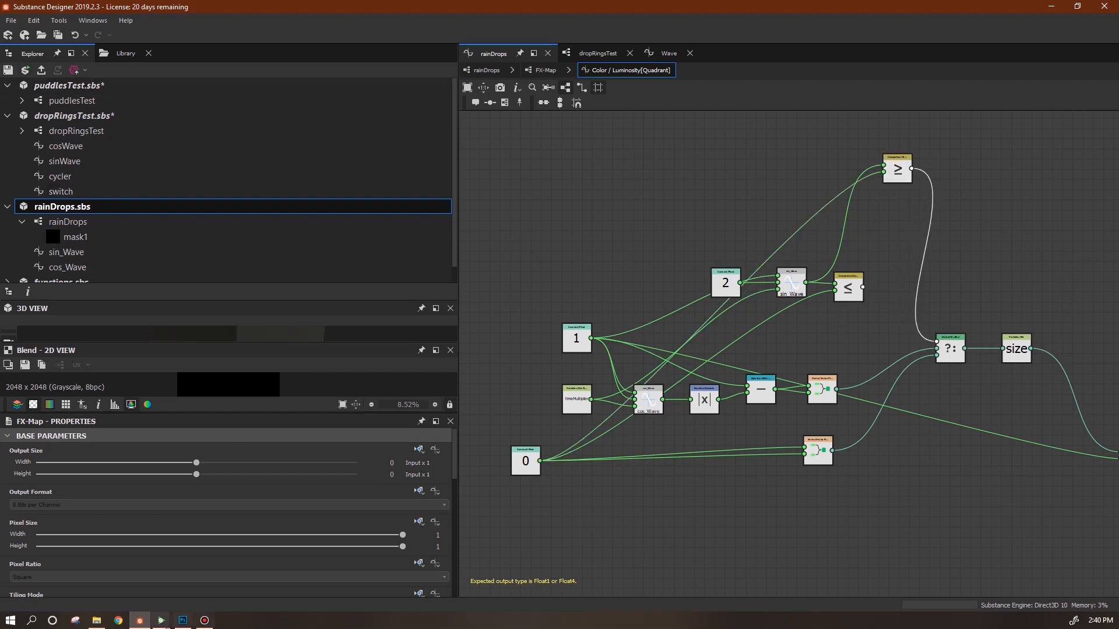
click(161, 620)
click(196, 592)
click(24, 592)
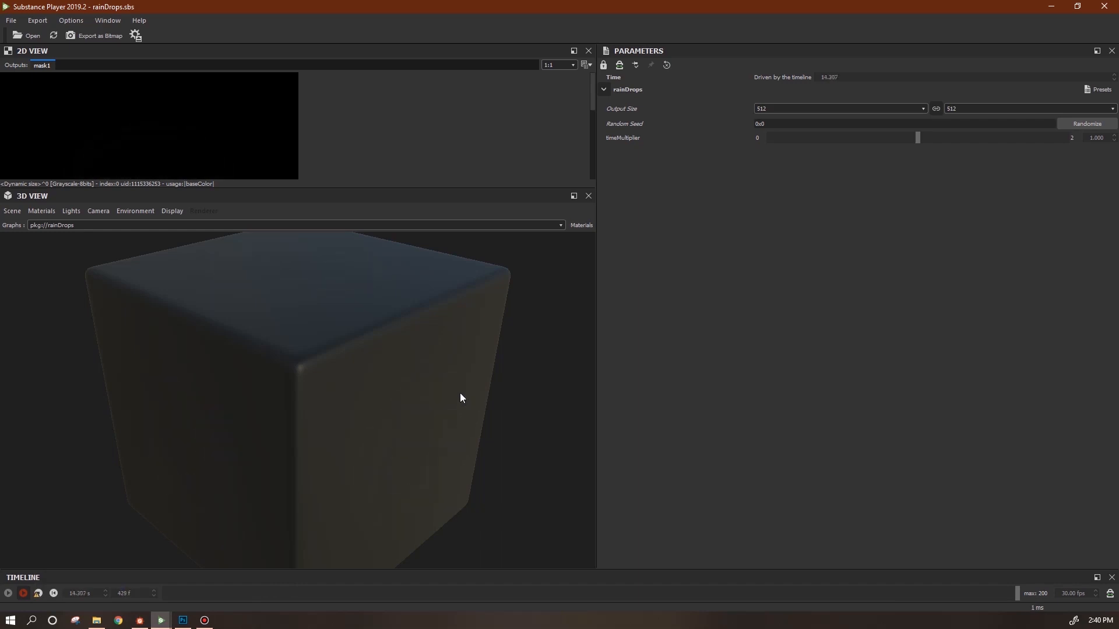
click(139, 625)
Rearrange the comparison nodes, delete the ≤ node and go back to the rainDrops graph.
drag(850, 293, 674, 155)
drag(894, 166, 851, 285)
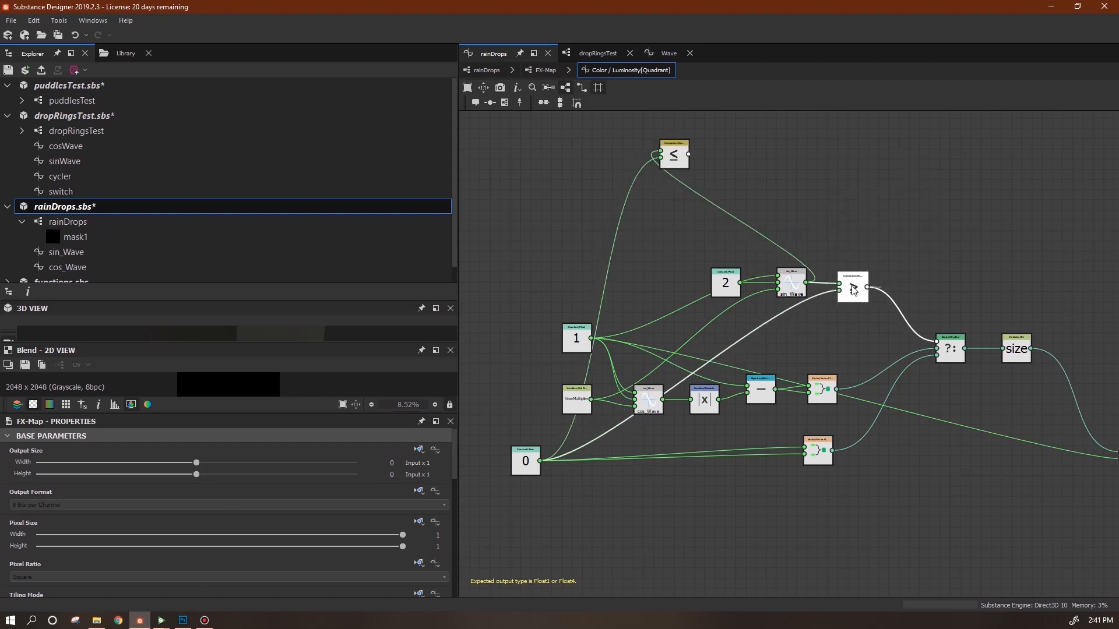
drag(731, 284, 746, 288)
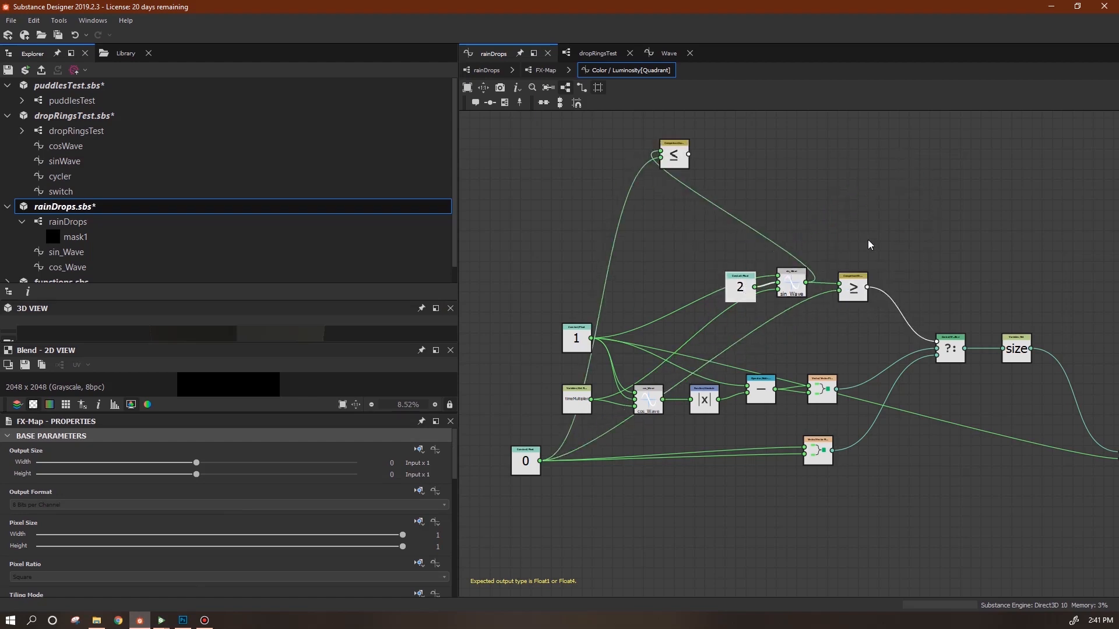
click(677, 154)
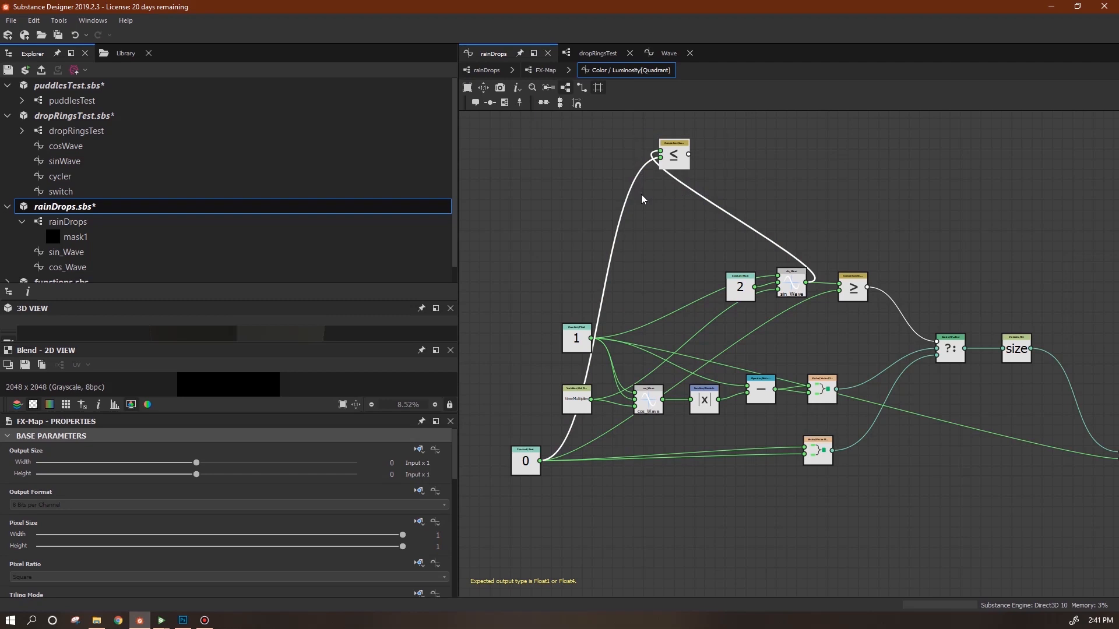
key(Delete)
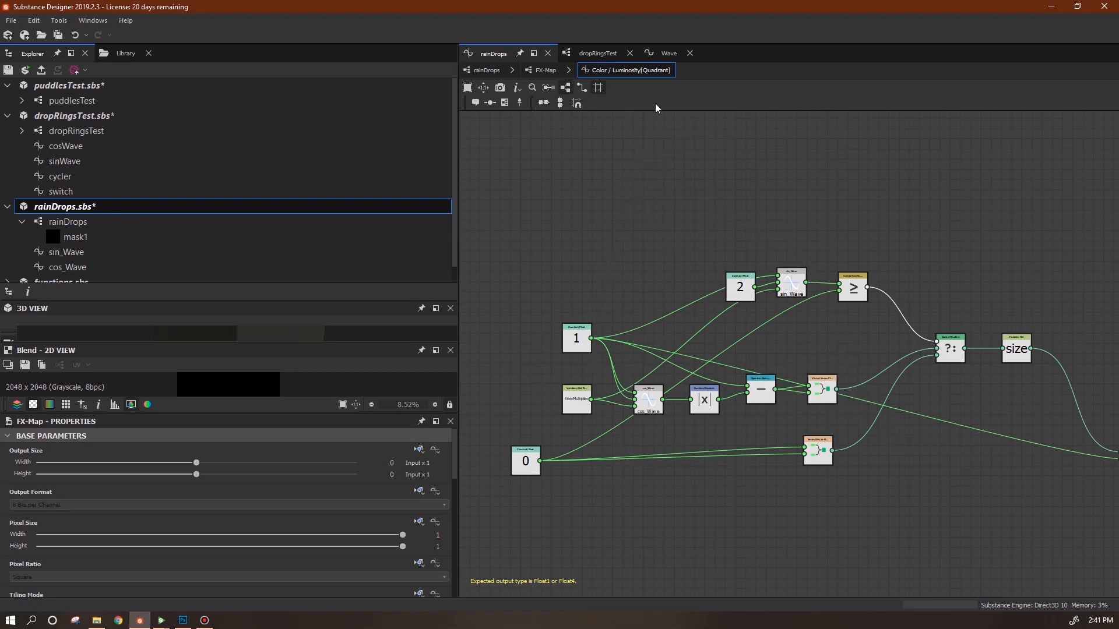
click(486, 70)
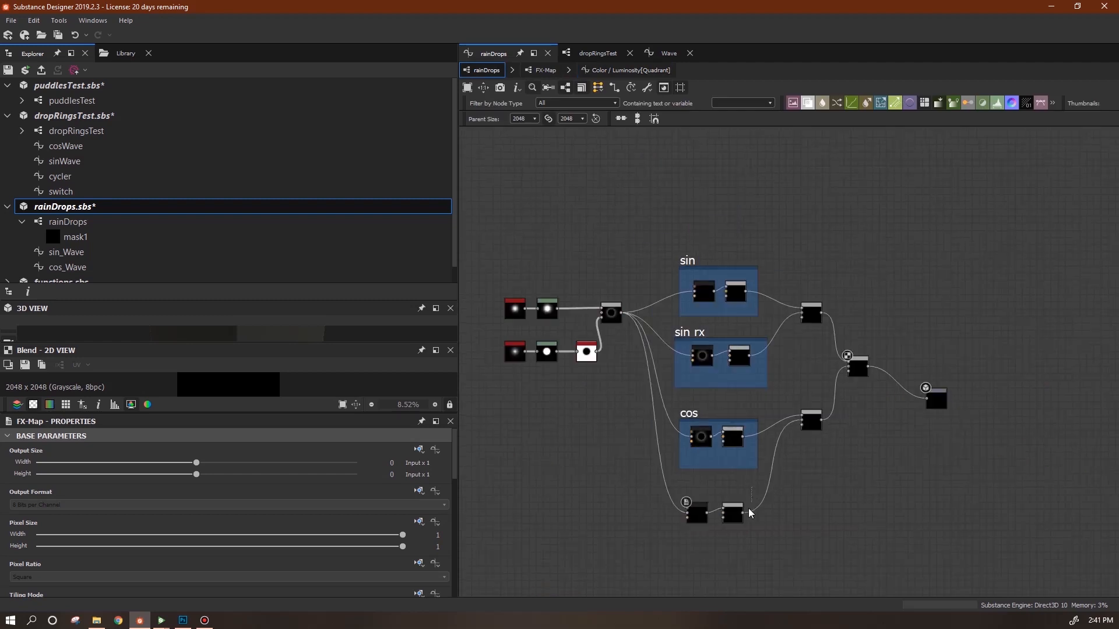
Wrap the two loose bottom nodes in a new frame titled 'cos rx'.
drag(751, 513, 751, 514)
right_click(728, 523)
click(757, 516)
text(co)
click(874, 528)
drag(694, 493, 708, 493)
Restack the cos, sin and sin rx frames and the output node, then bring Substance Player forward.
middle_drag(926, 454, 917, 403)
drag(686, 364, 698, 356)
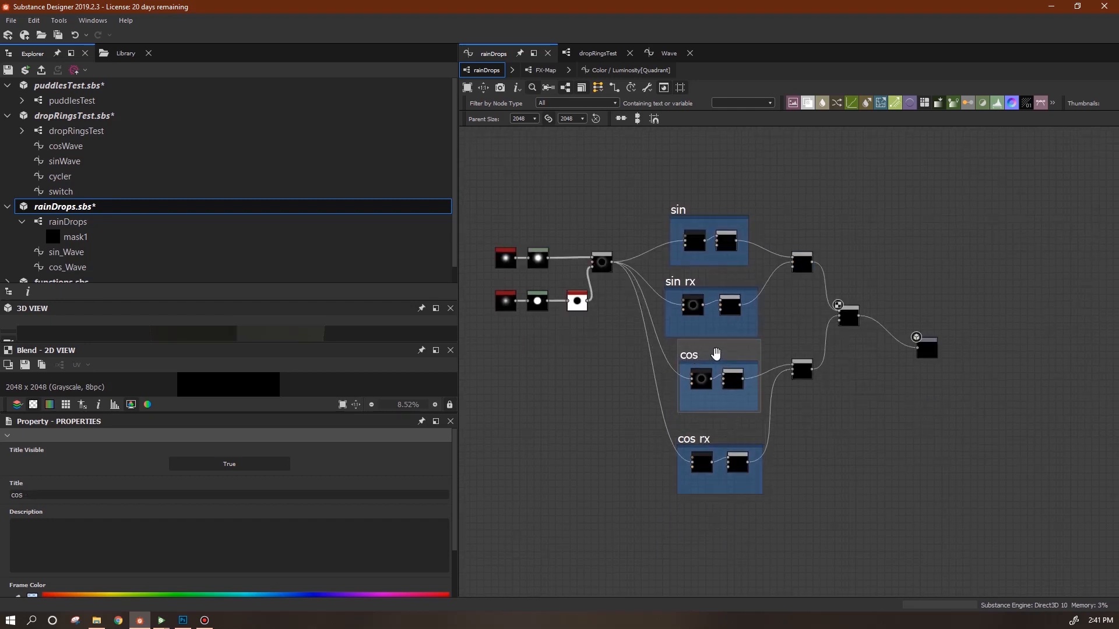
drag(684, 210, 687, 194)
drag(685, 281, 690, 280)
drag(927, 349, 937, 322)
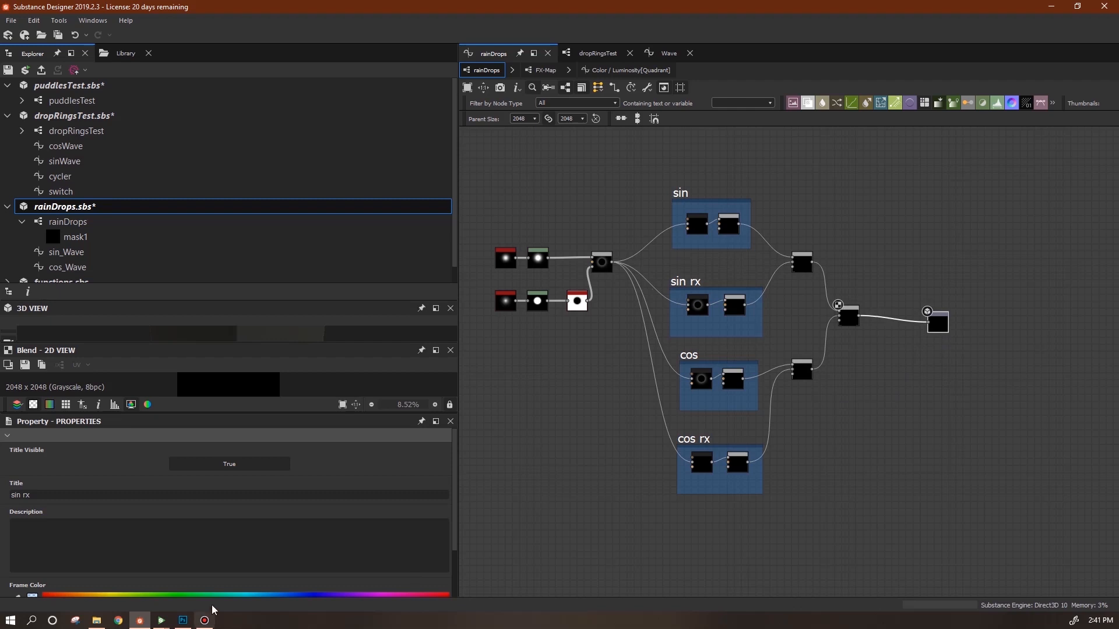
click(164, 620)
click(224, 579)
Orbit the Player cube to watch the ripple ring from several angles, then return to Designer.
drag(407, 455, 313, 442)
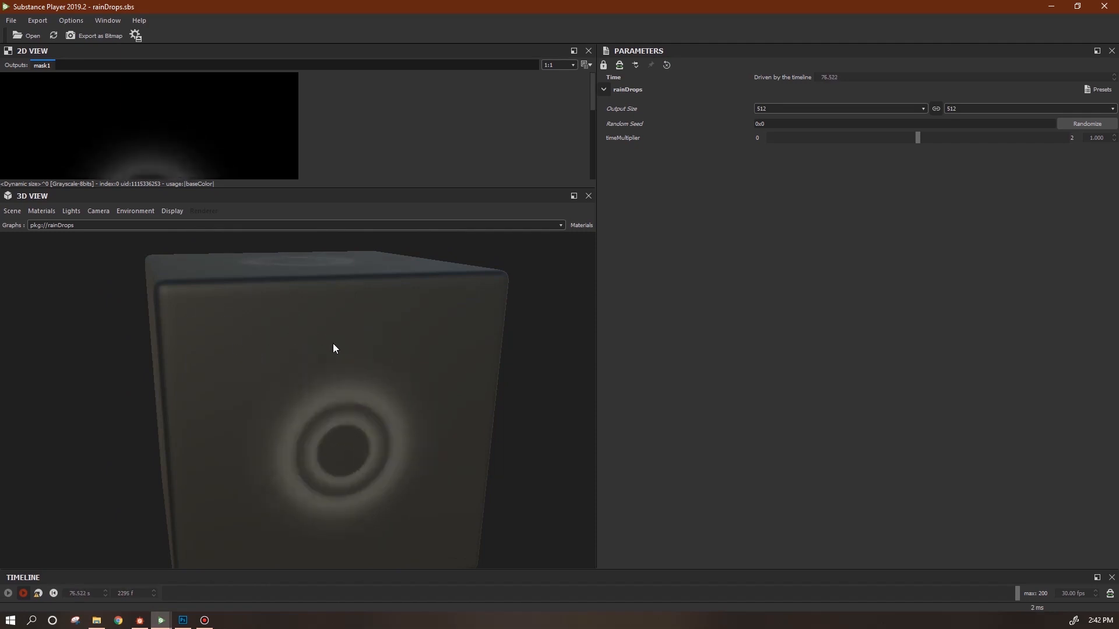
drag(298, 362, 326, 283)
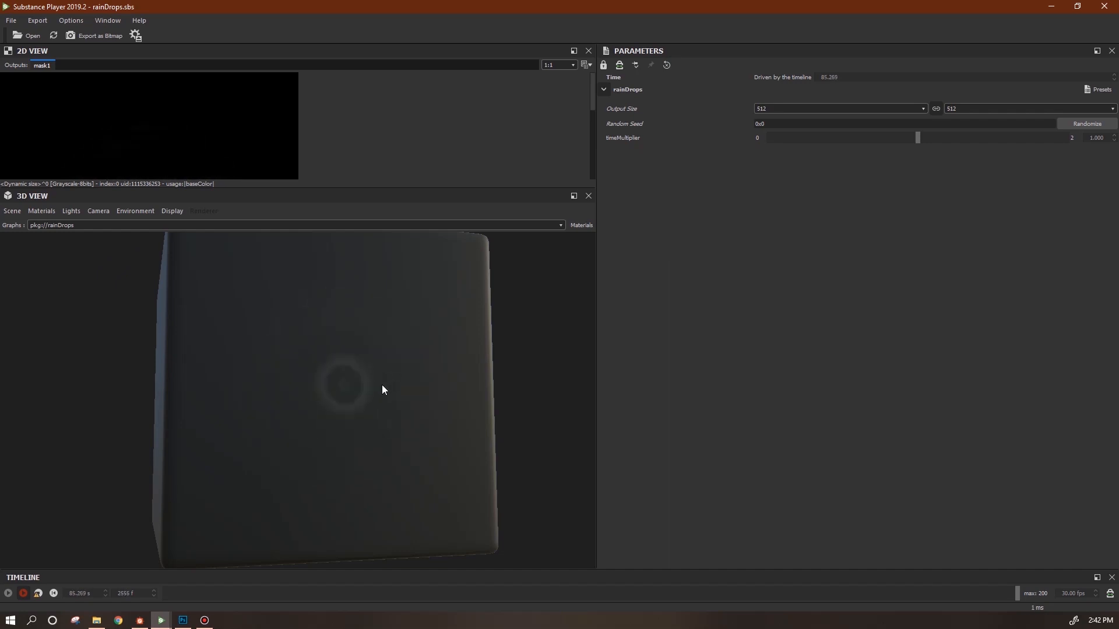
drag(375, 444, 333, 413)
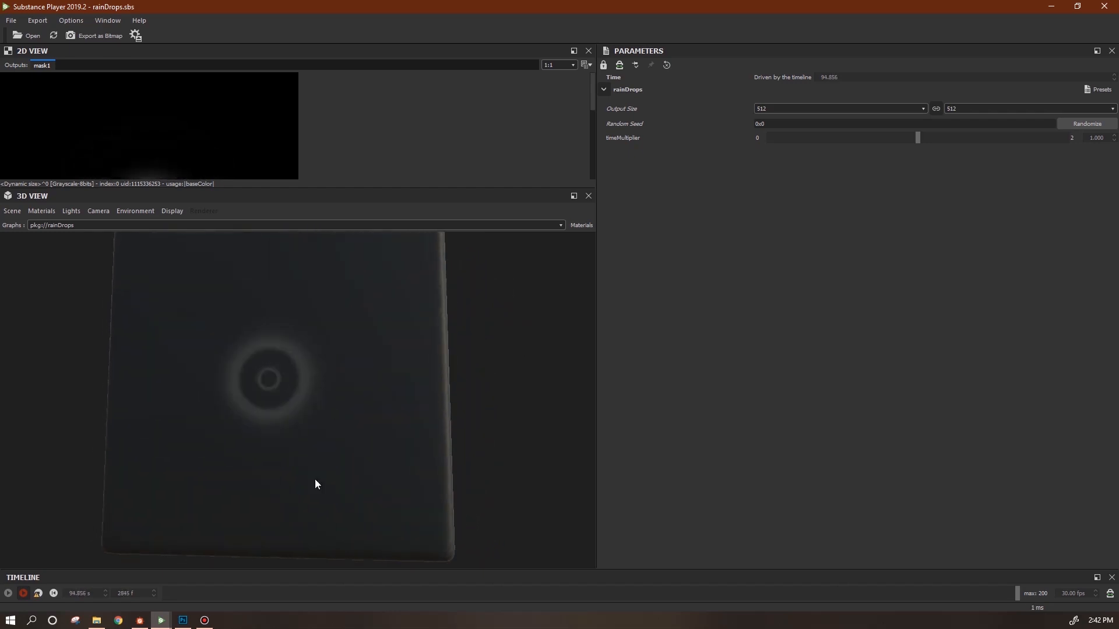
click(139, 620)
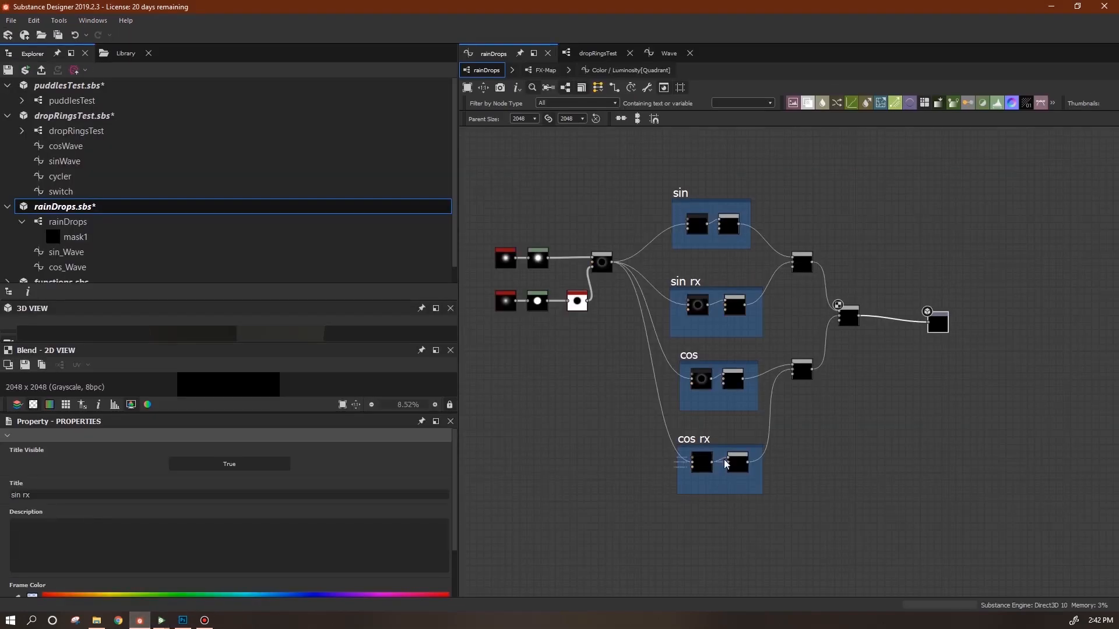
Align the sin, sin rx, cos and cos rx frames in an evenly spaced column.
drag(685, 193, 692, 191)
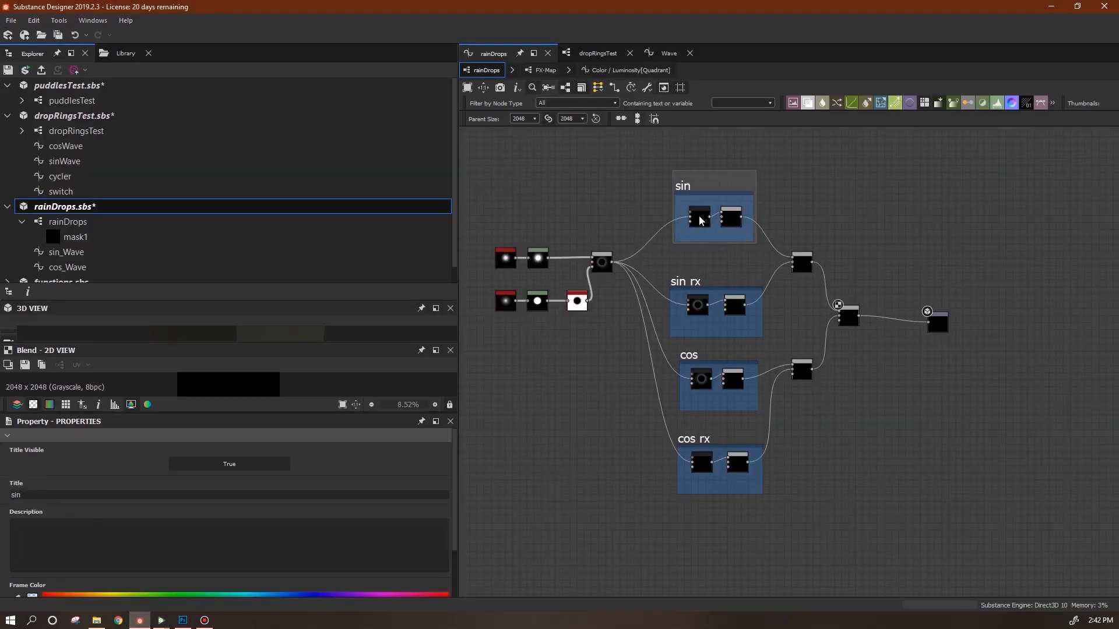
drag(675, 283, 670, 268)
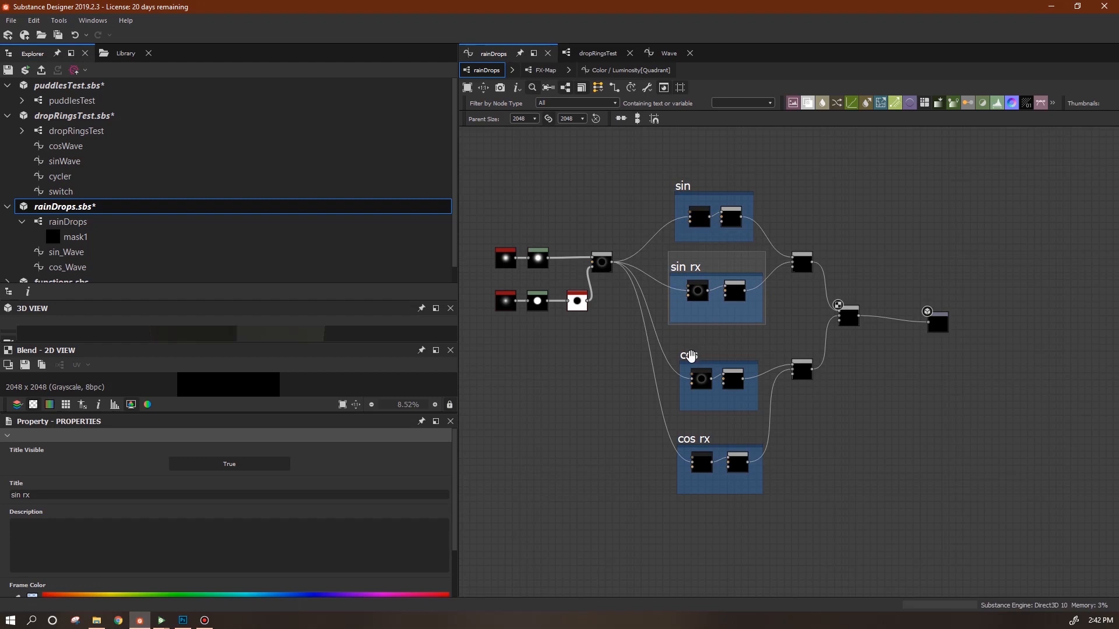
drag(691, 355, 685, 342)
drag(688, 441, 688, 426)
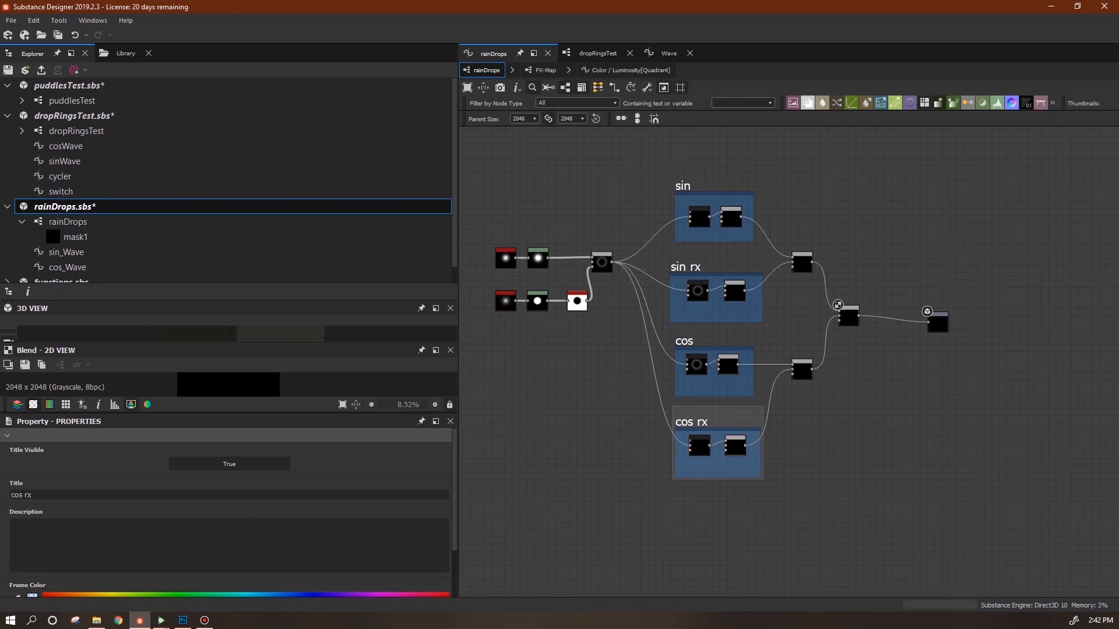
Select all four frames and duplicate them with Ctrl+D.
click(0, 547)
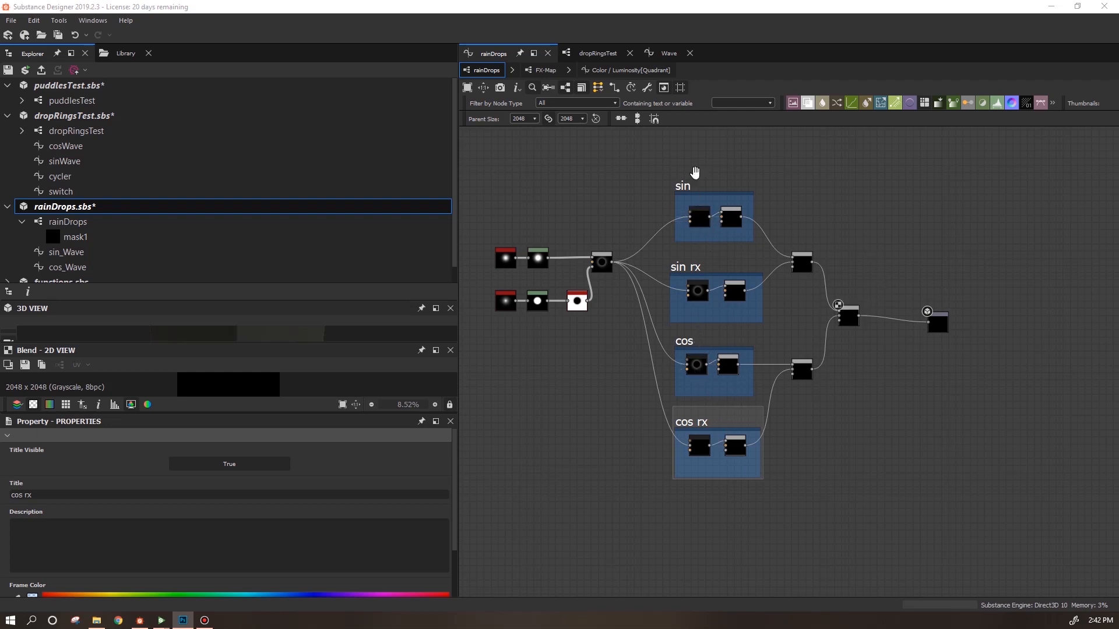
click(651, 166)
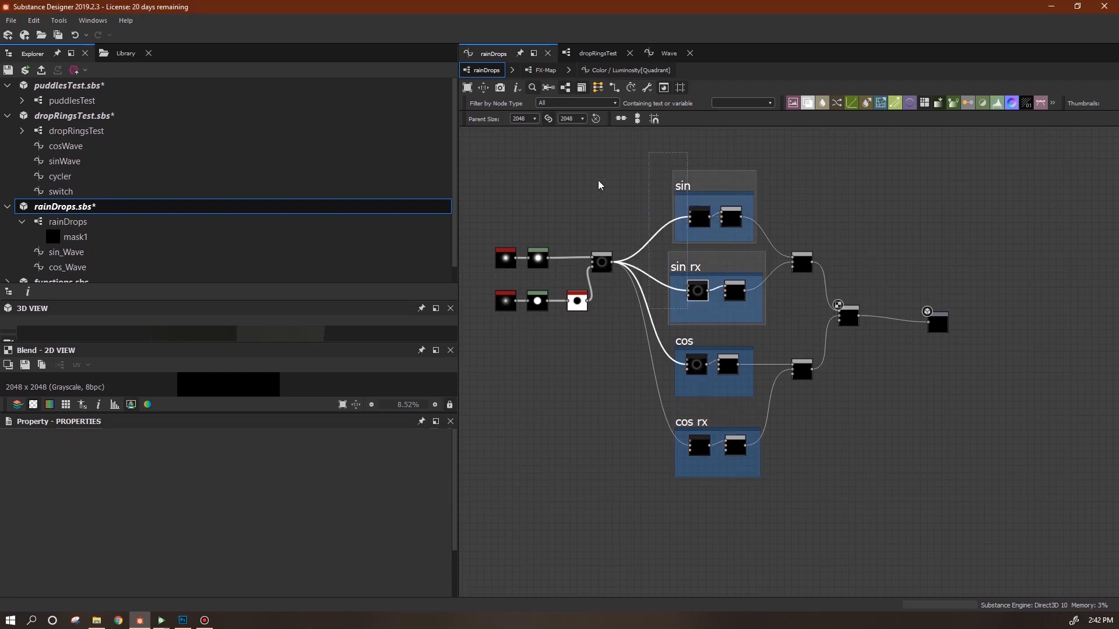
drag(652, 178, 713, 497)
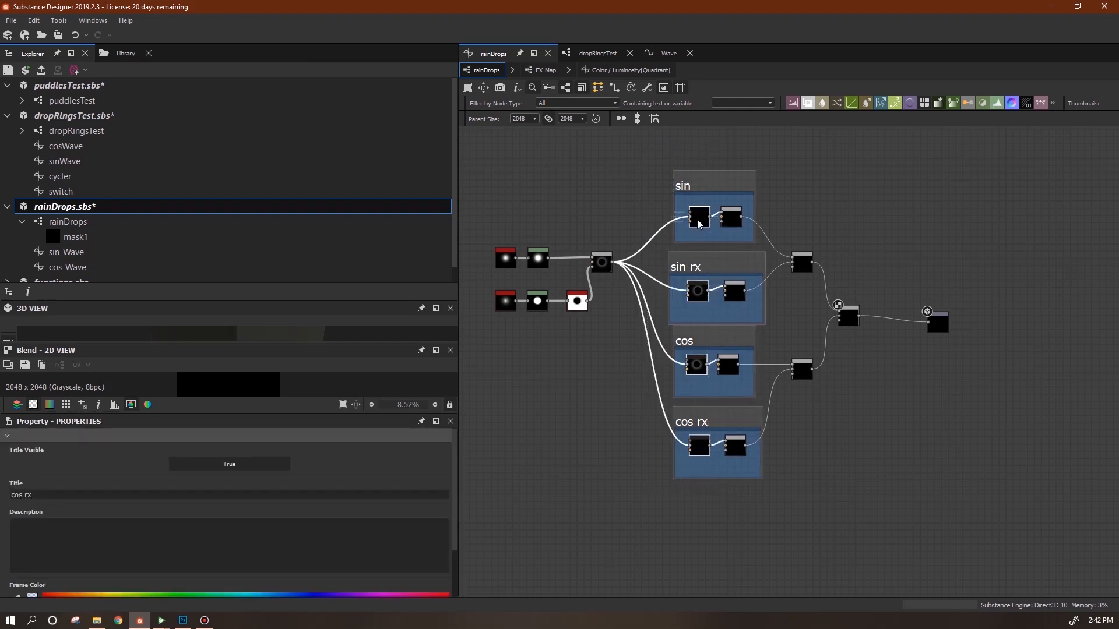
key(ctrl+d)
Place the frame copies on the right, cut their incoming links and move the output past them.
drag(796, 234, 985, 192)
drag(862, 252, 911, 275)
key(Delete)
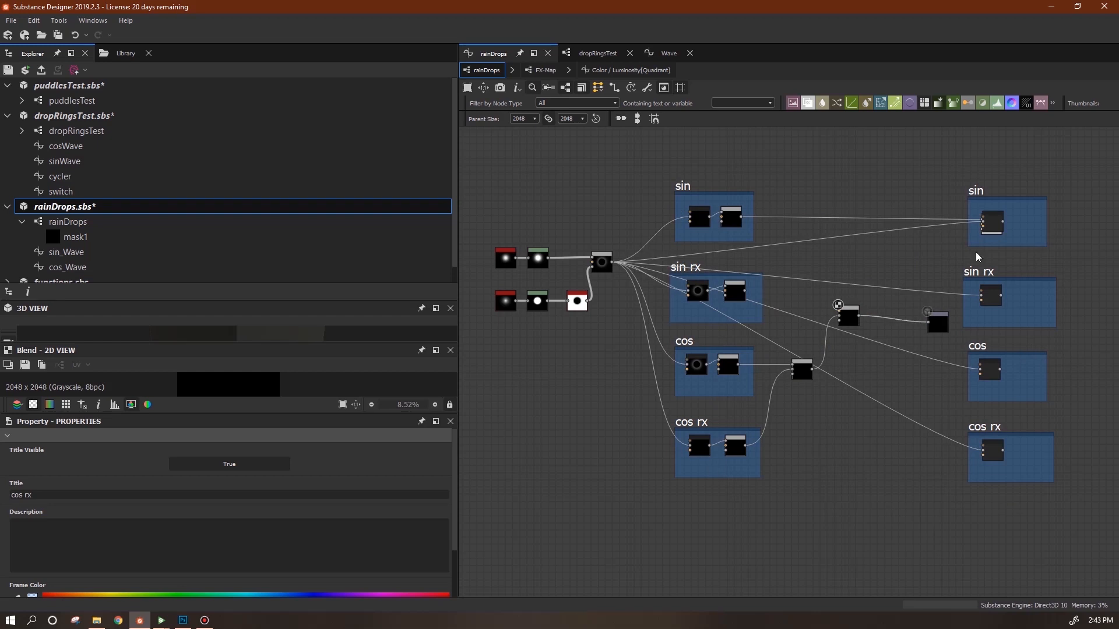
drag(941, 326, 1114, 317)
middle_drag(1071, 406, 884, 418)
middle_drag(850, 213, 887, 212)
drag(839, 228, 723, 262)
Tidy the copied sin frame, delete the loose node and open the copied sin node's FX-Map.
middle_drag(751, 259, 849, 256)
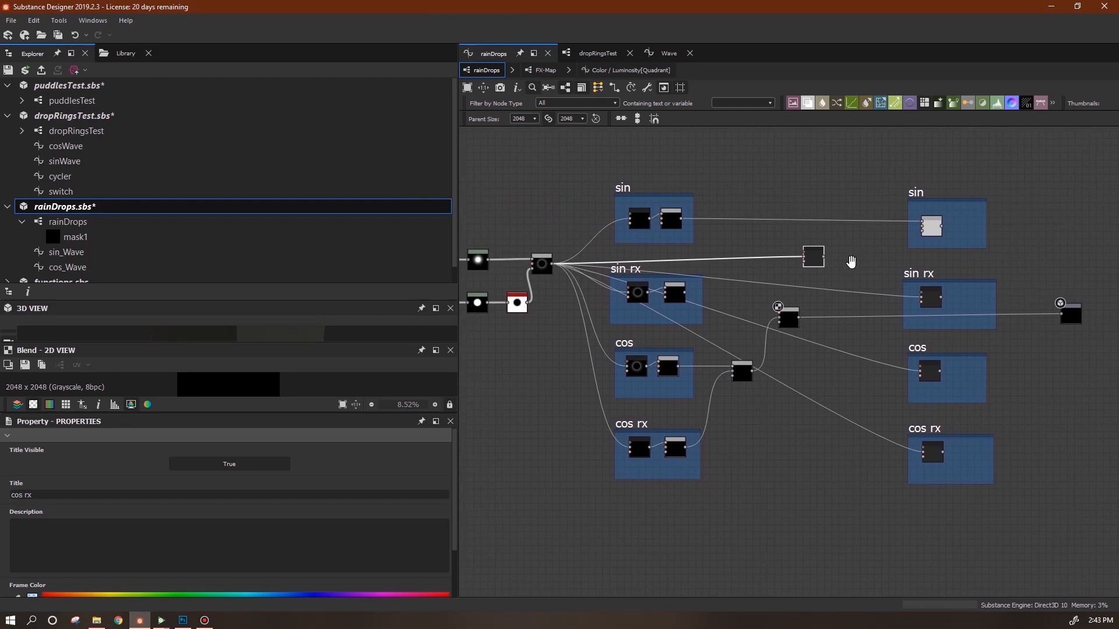
click(931, 236)
drag(932, 239, 832, 159)
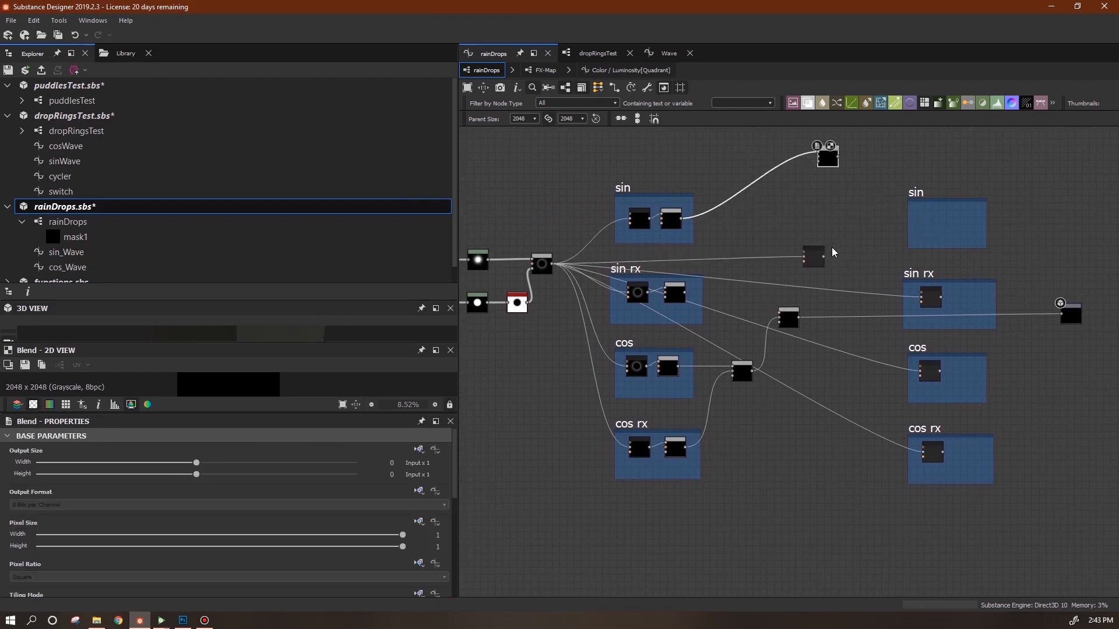
drag(816, 261, 939, 225)
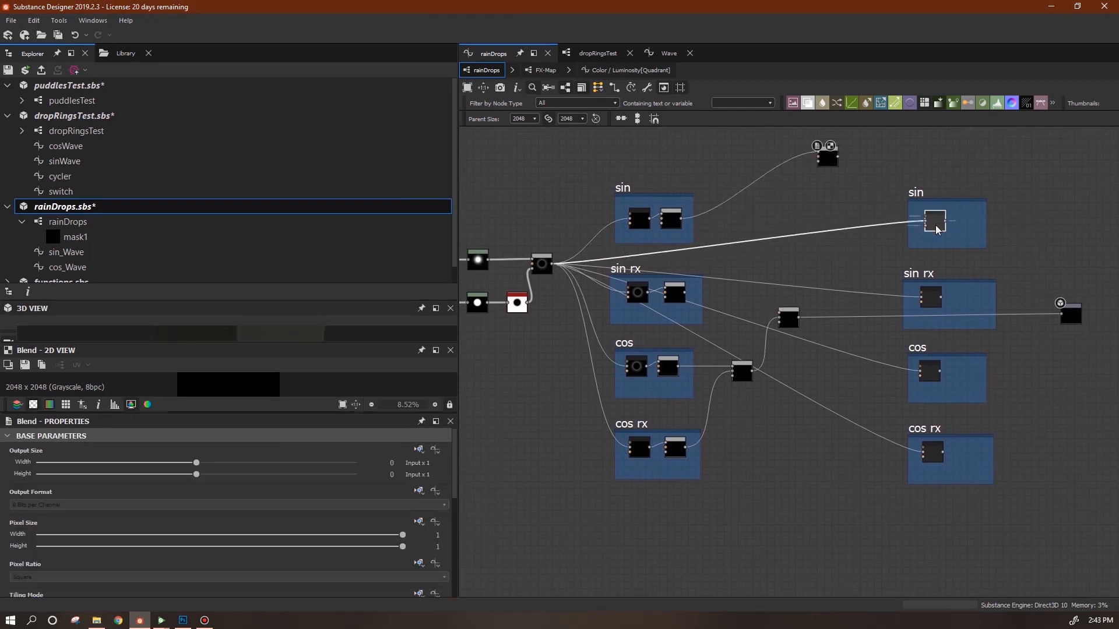
key(Delete)
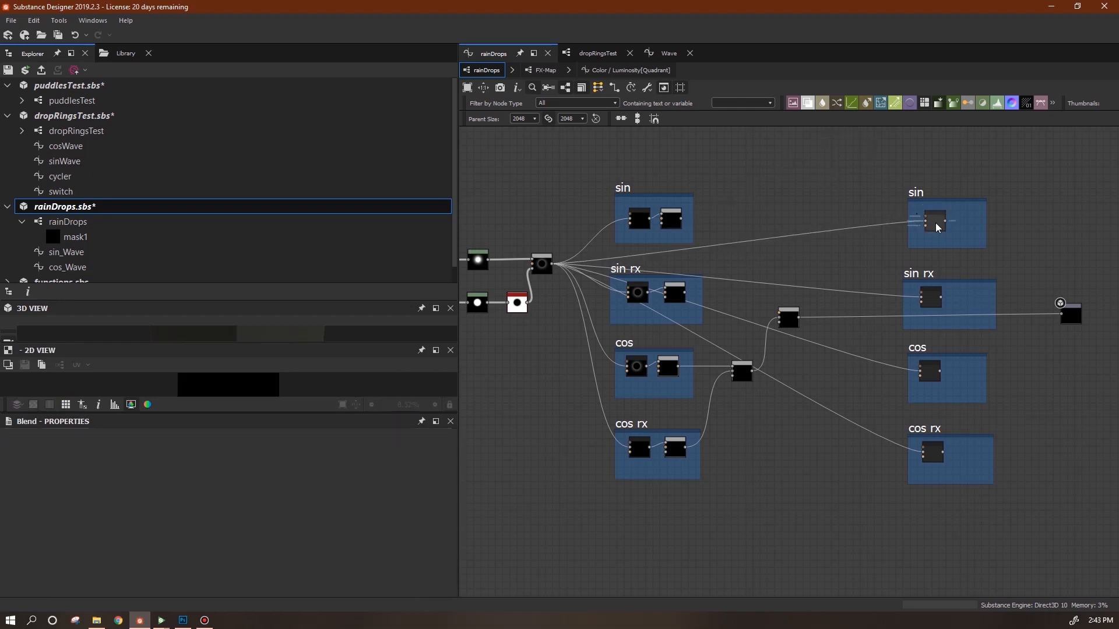
right_click(936, 225)
click(969, 346)
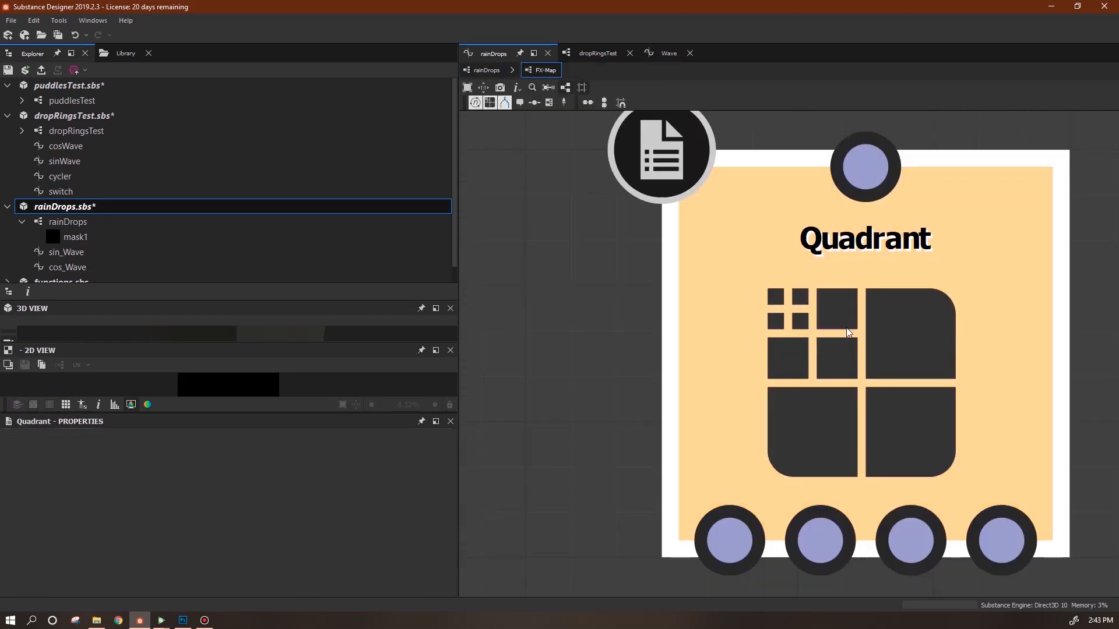
Inspect the Quadrant's Luminosity function, then select the Blend node back in rainDrops.
click(435, 450)
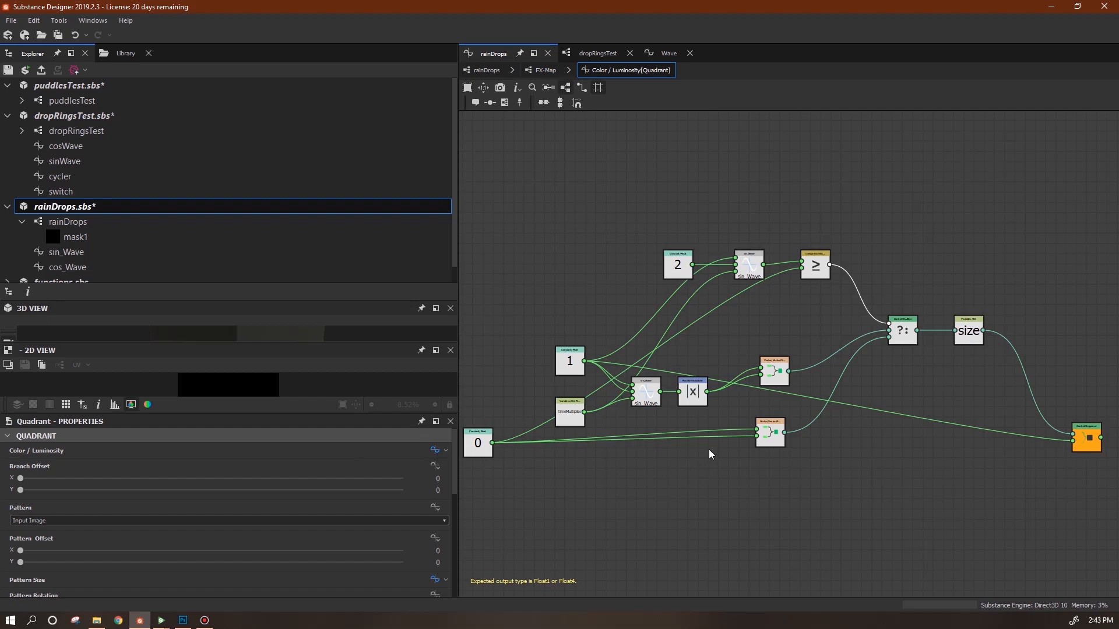
click(487, 70)
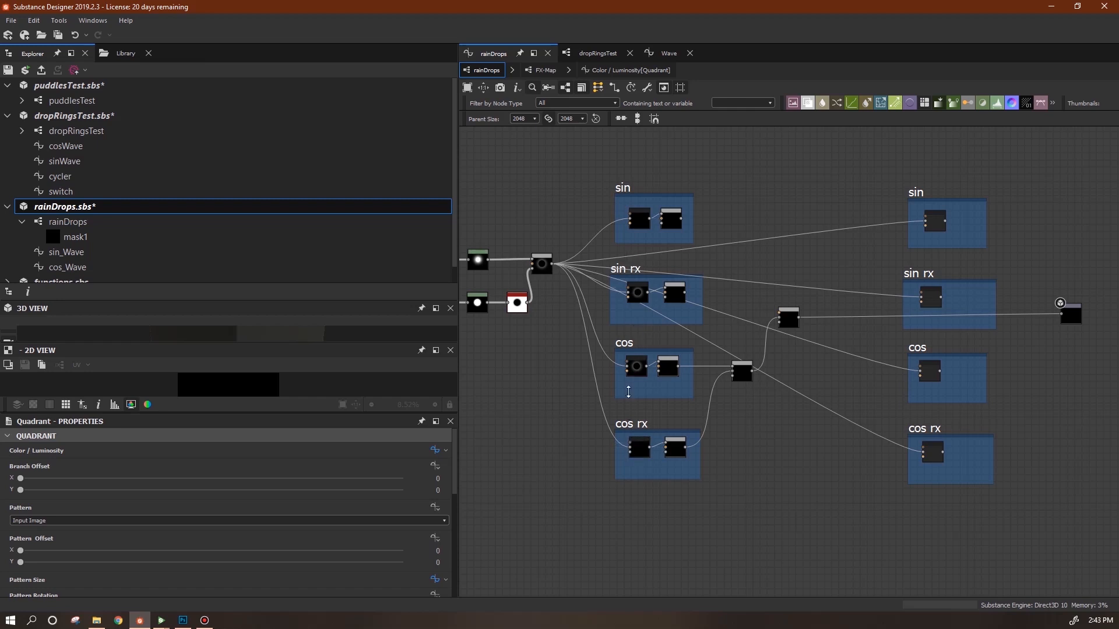
click(545, 264)
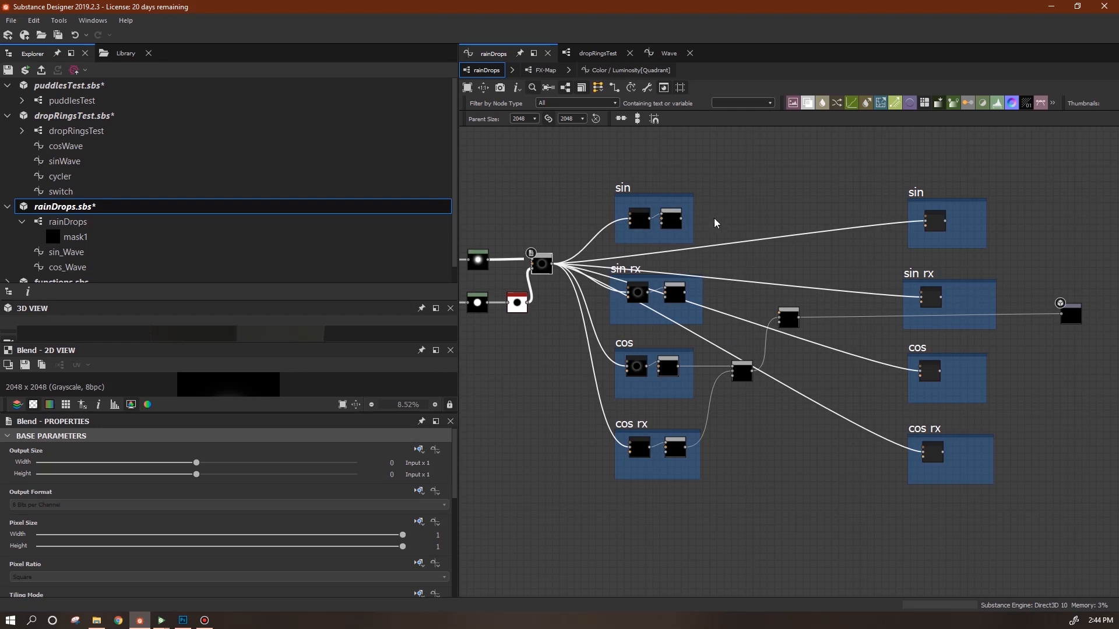
mouse_move(791, 316)
mouse_down()
mouse_move(820, 288)
mouse_move(809, 309)
mouse_up()
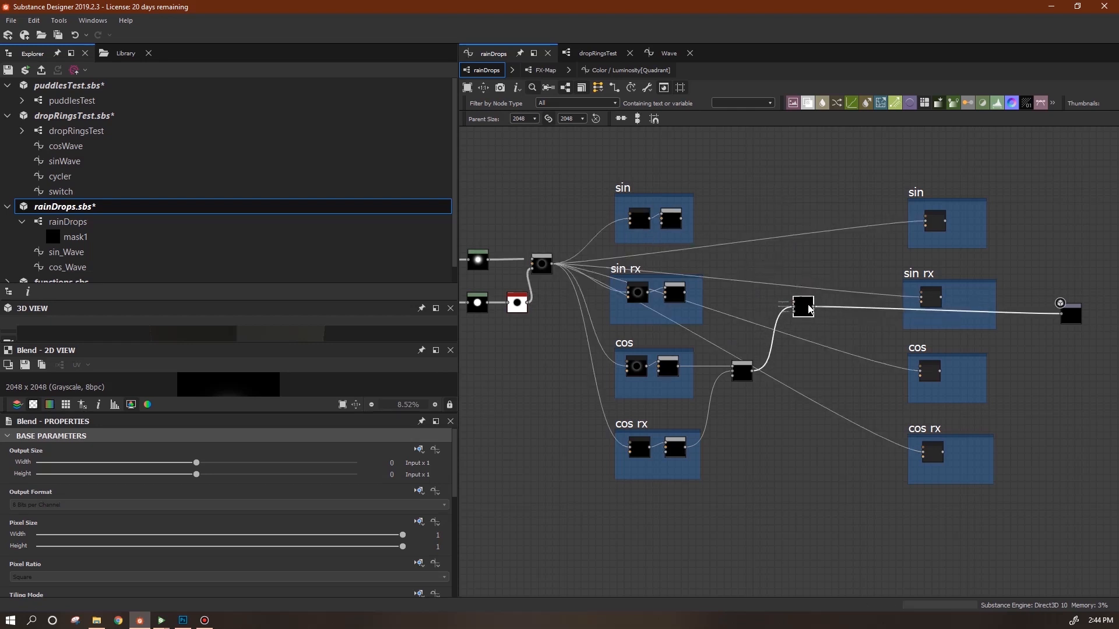
Duplicate the Blend node, place the copy higher up and link it into the right Blend.
key(ctrl+d)
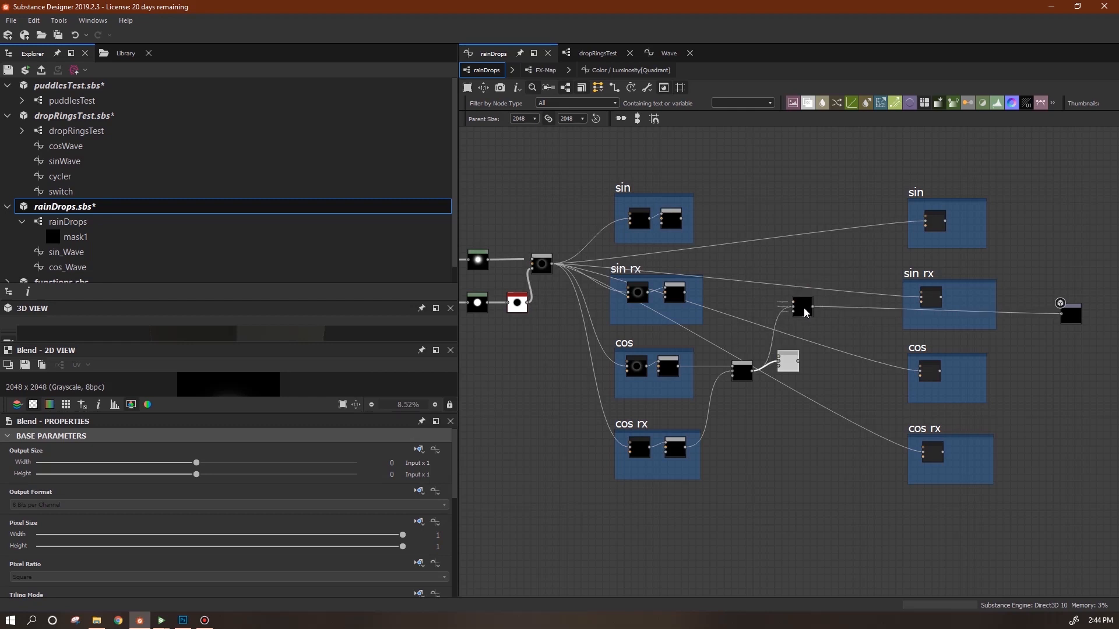
drag(787, 363, 776, 232)
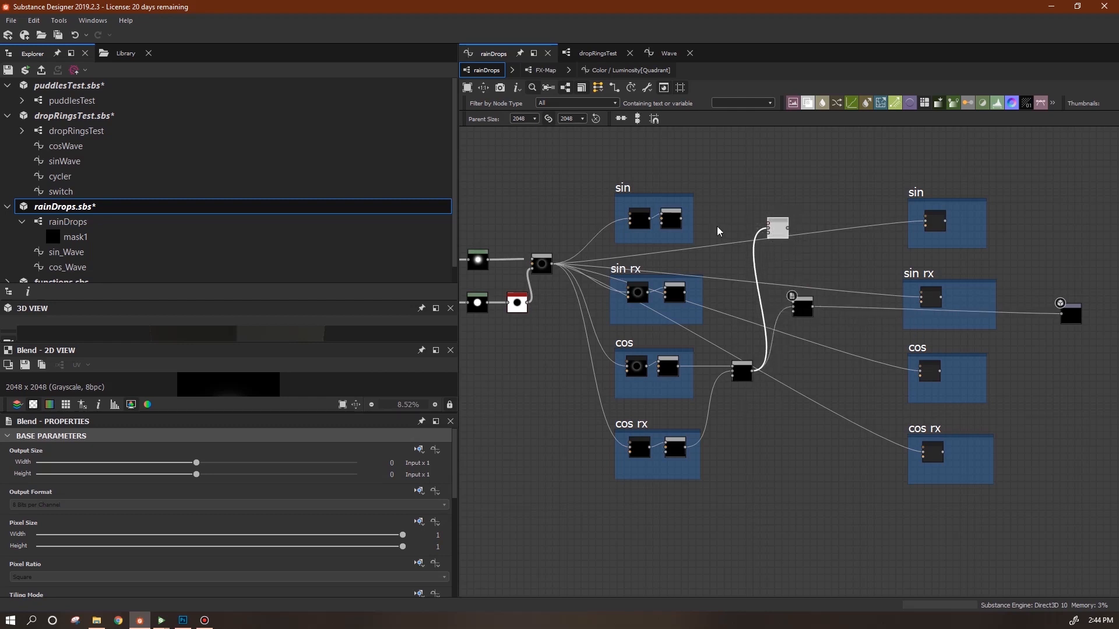
mouse_move(680, 218)
mouse_down()
mouse_move(724, 222)
mouse_move(679, 217)
mouse_up()
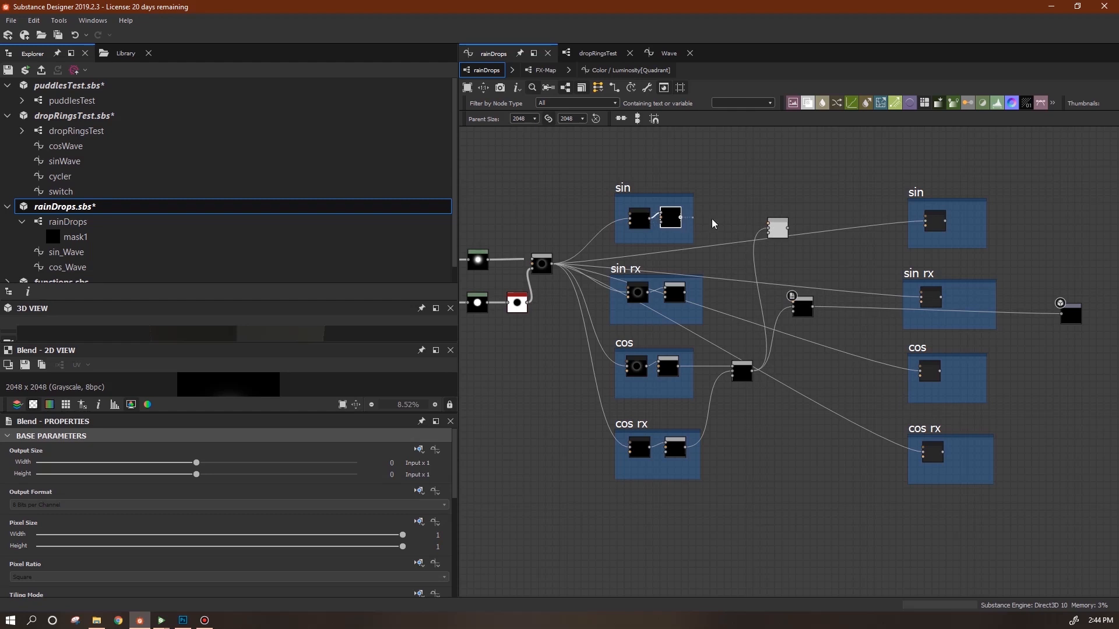
click(772, 229)
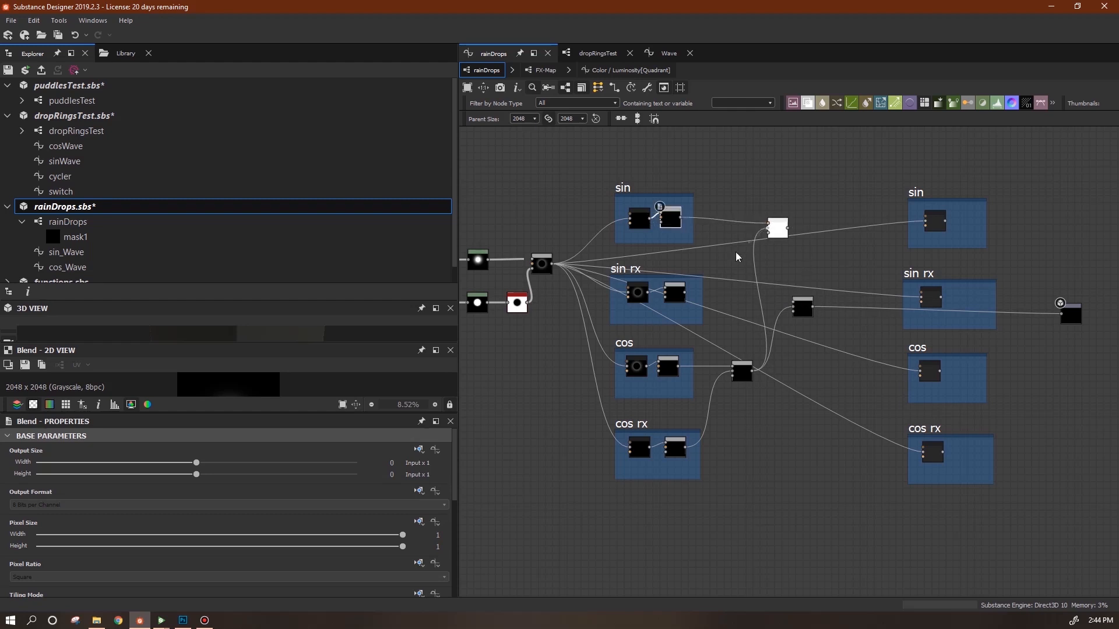
drag(802, 311, 833, 302)
click(786, 229)
drag(783, 231, 747, 262)
Rearrange the Blend nodes and duplicate the lower Blend for the cos and cos rx outputs.
drag(743, 378, 735, 380)
drag(749, 263, 742, 269)
drag(839, 303, 767, 310)
drag(733, 380, 731, 385)
key(ctrl+shift+d)
click(842, 329)
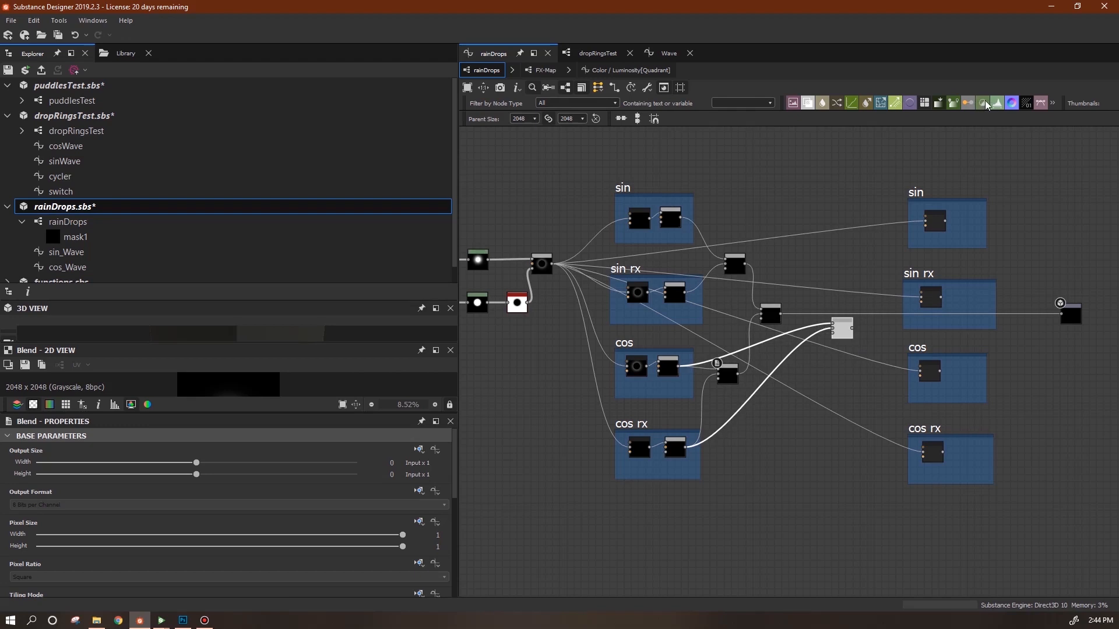
Insert a Transformation 2D node between the two Blends and wire it into their chain.
right_click(900, 142)
mouse_move(909, 147)
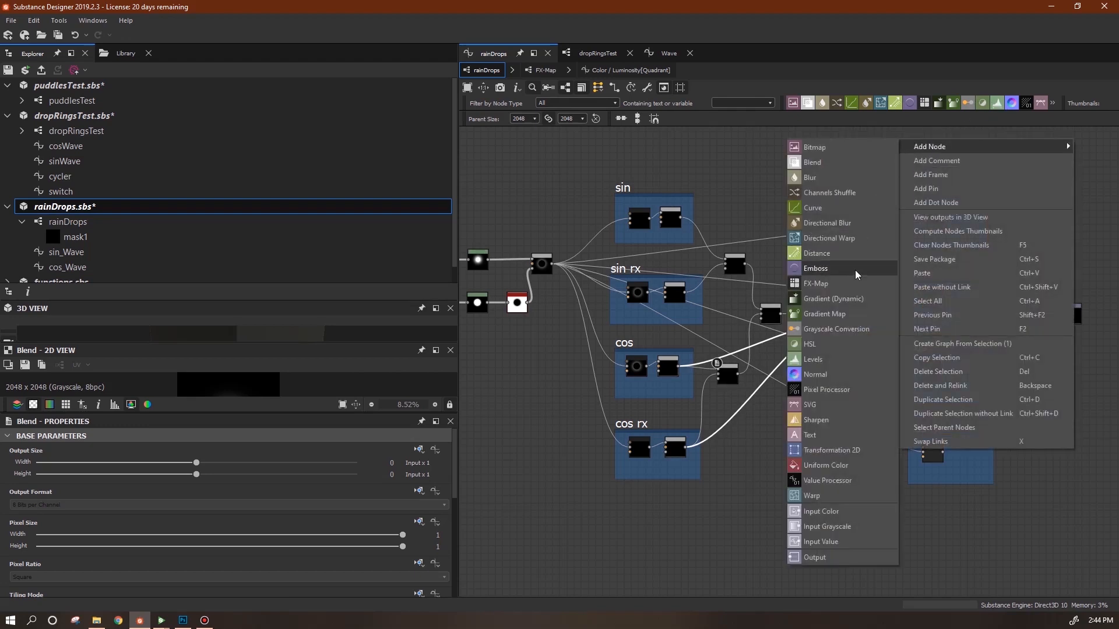
click(827, 451)
drag(898, 144, 802, 284)
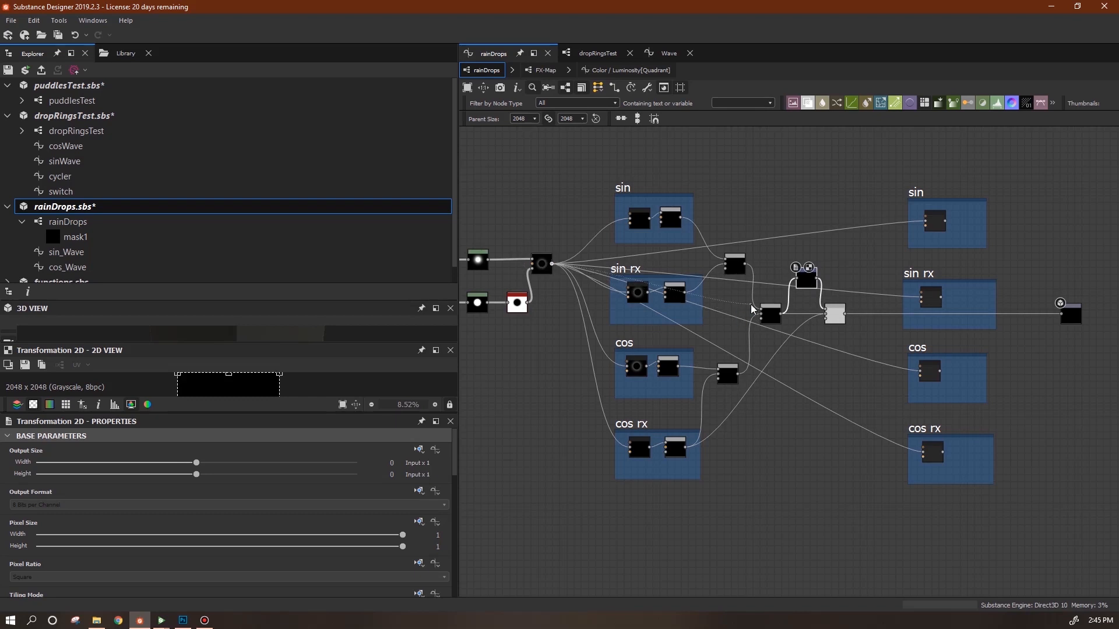
drag(781, 297, 783, 315)
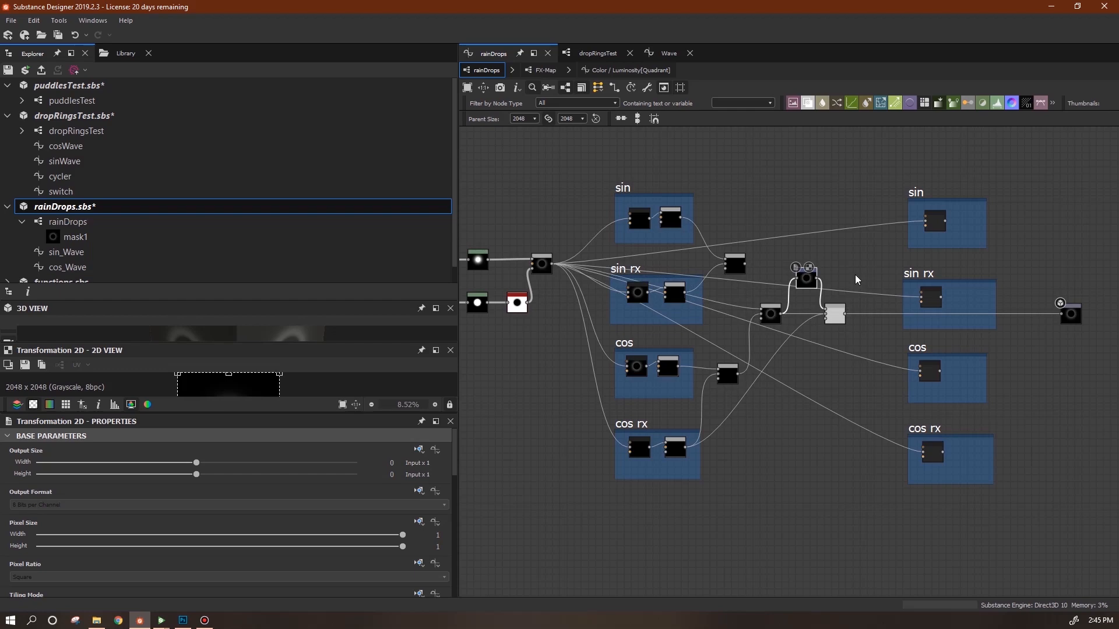
click(813, 282)
click(830, 309)
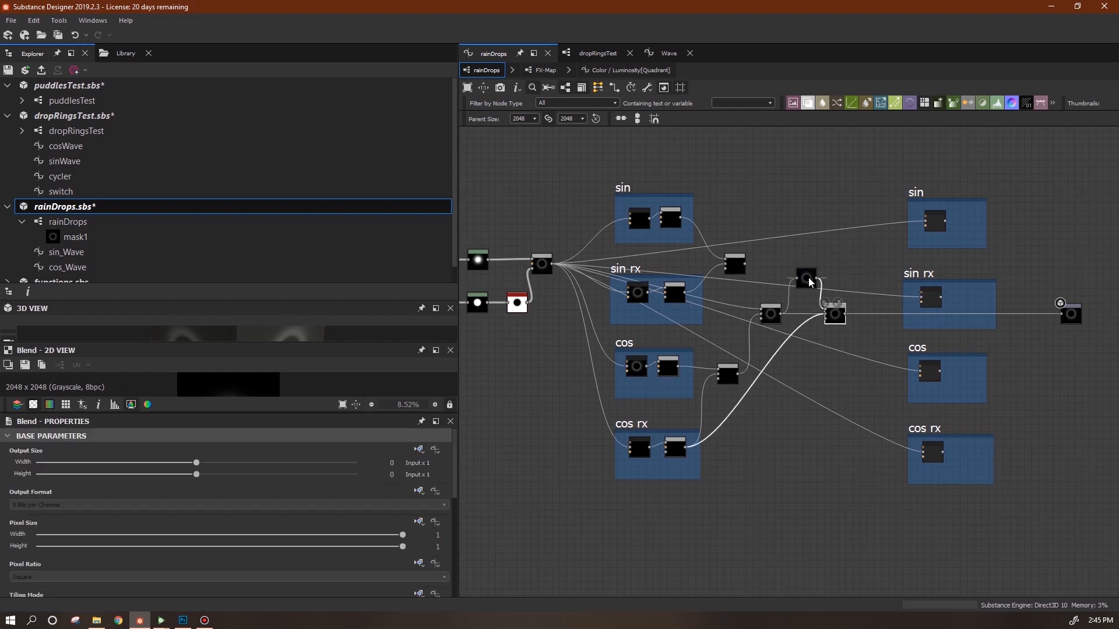
scroll(823, 291, up, 3)
scroll(823, 287, up, 2)
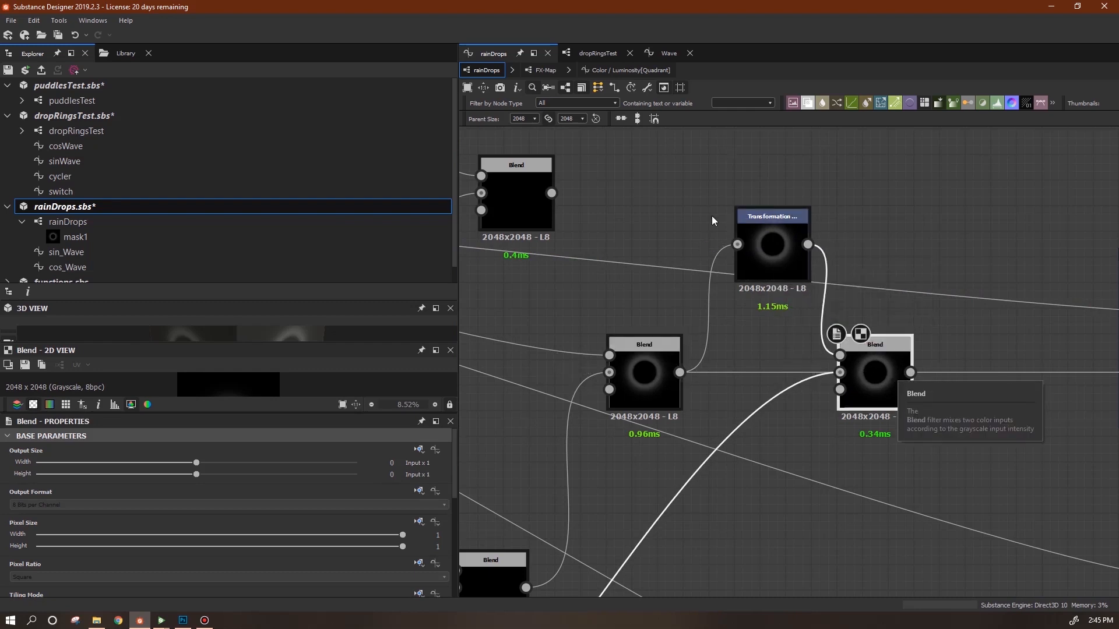
Scale the ring down with the Transformation 2D gizmo and preview the right Blend.
click(780, 245)
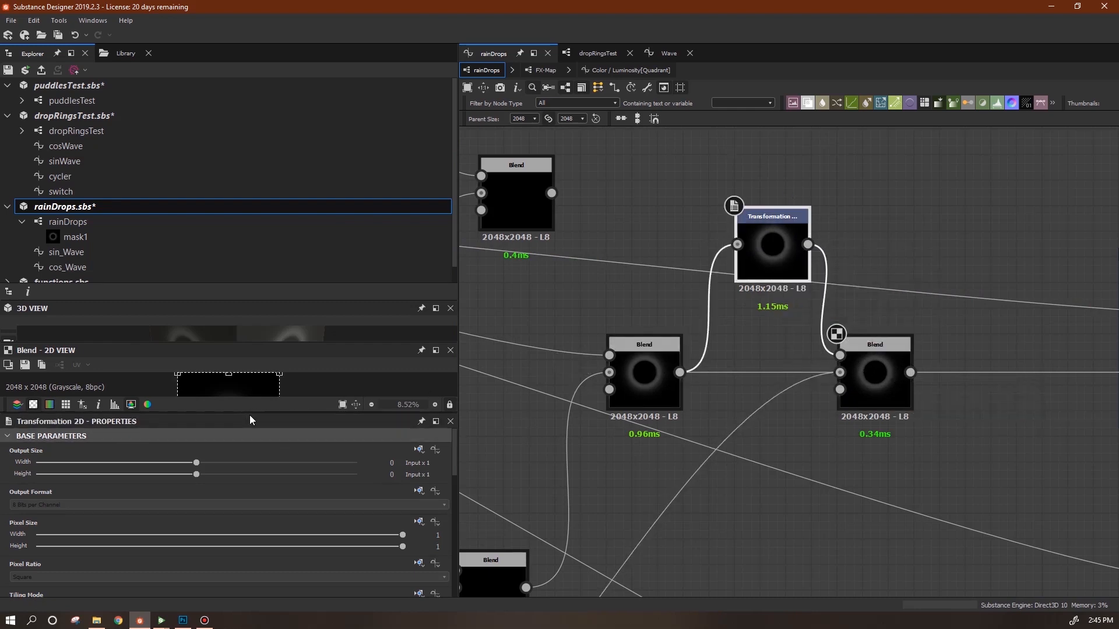
drag(250, 413, 259, 540)
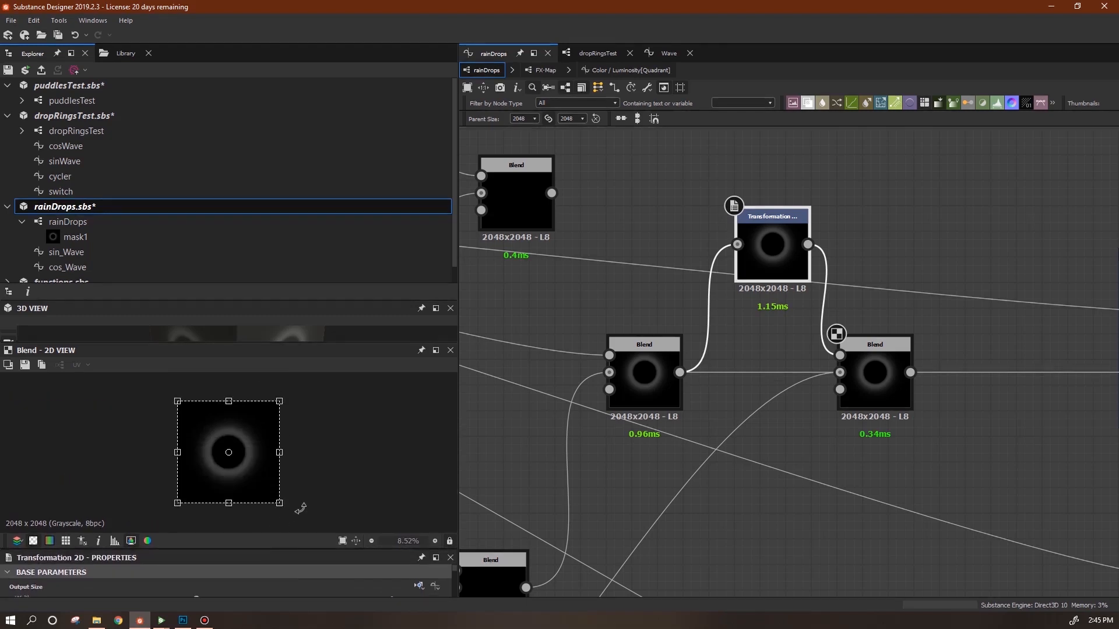
drag(280, 505, 273, 498)
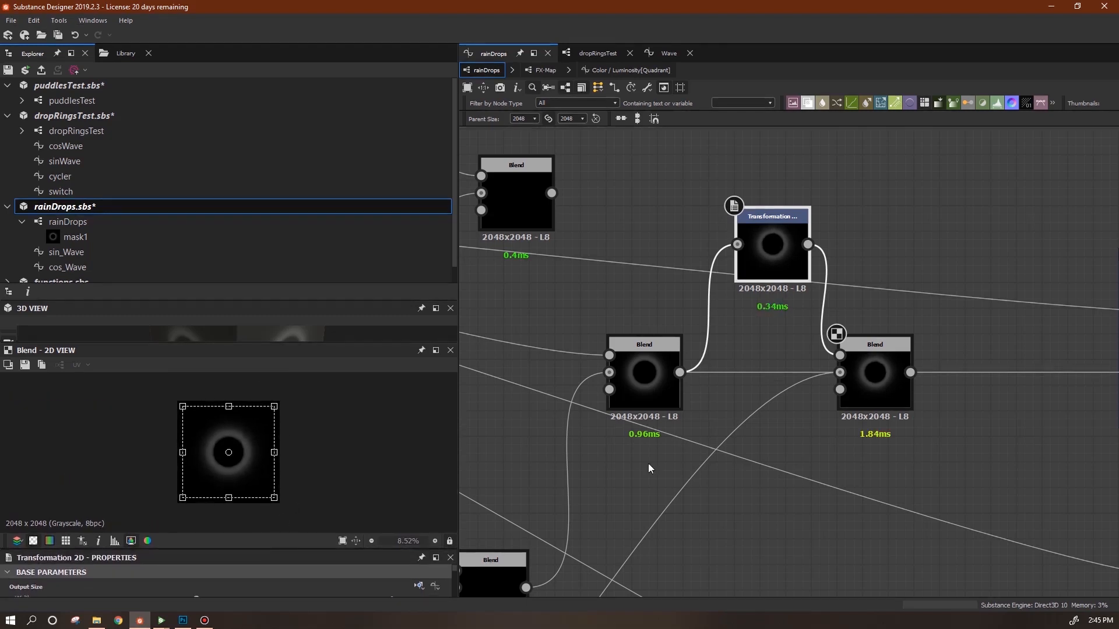
click(886, 379)
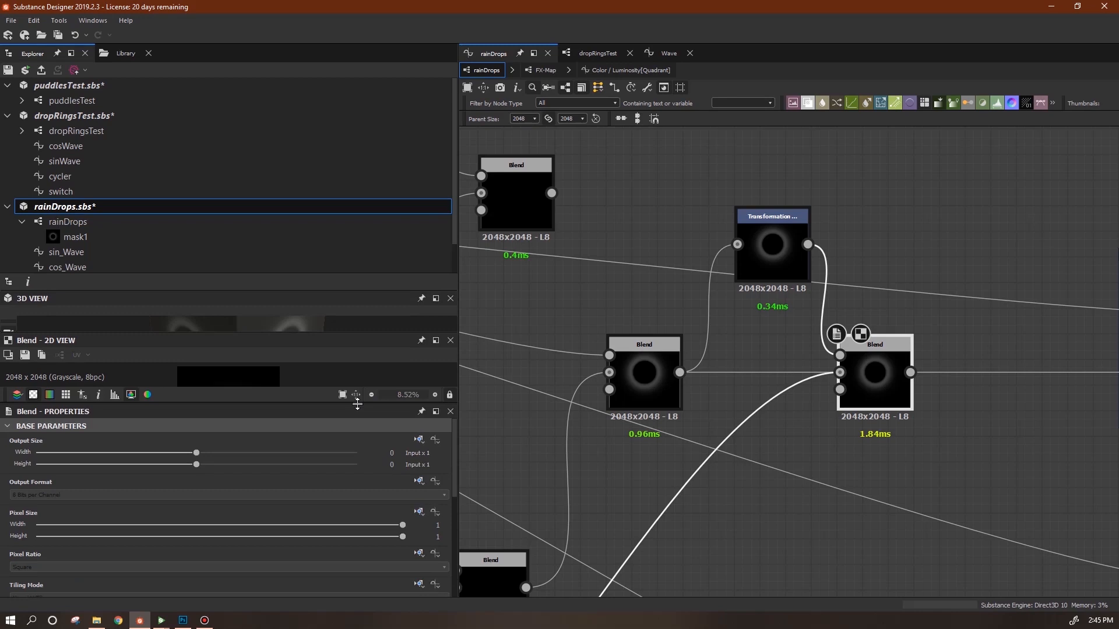
mouse_move(452, 483)
mouse_down()
mouse_move(452, 552)
mouse_move(452, 475)
mouse_up()
drag(262, 404, 263, 558)
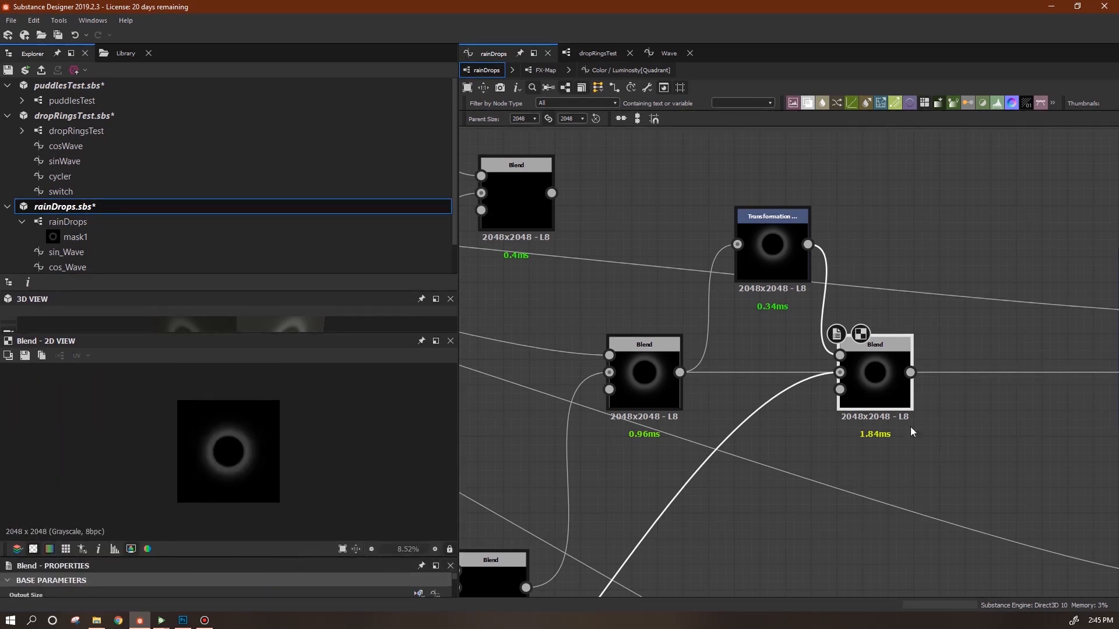
Plug the left Blend into the right Blend's Background and slightly resize the transformed ring.
drag(875, 368, 913, 369)
drag(680, 372, 894, 374)
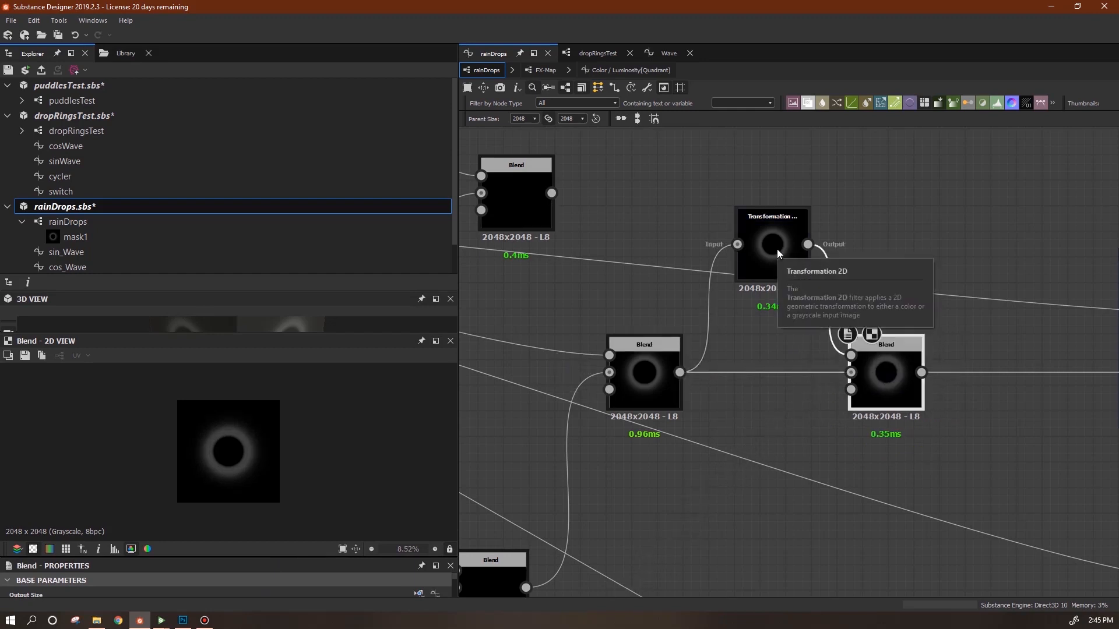
click(805, 267)
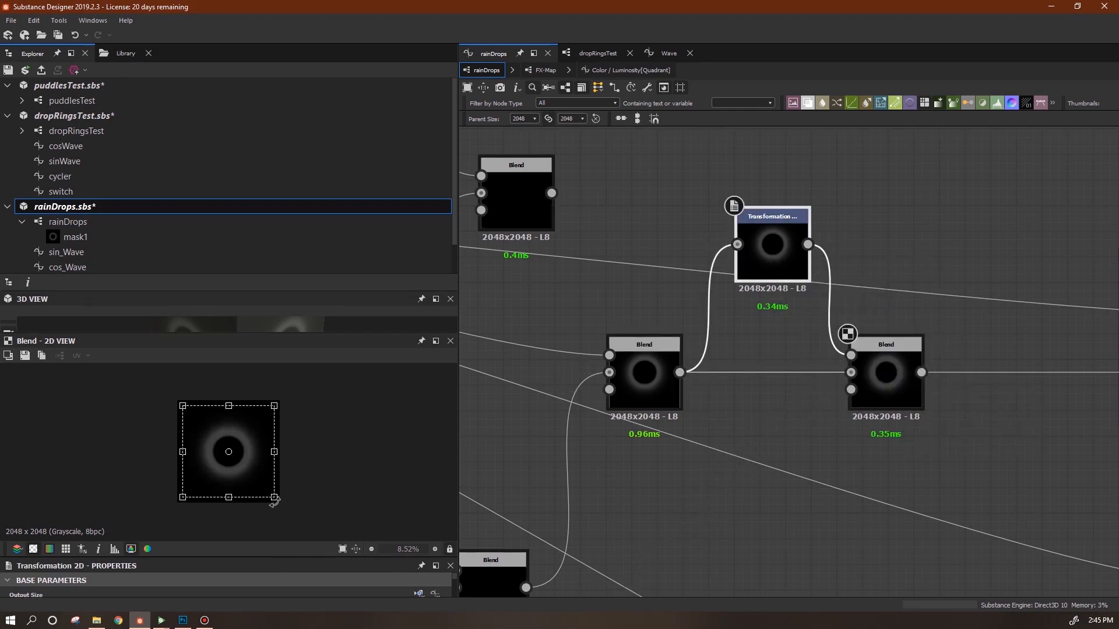
scroll(278, 481, up, 5)
scroll(320, 507, down, 3)
drag(293, 516, 287, 521)
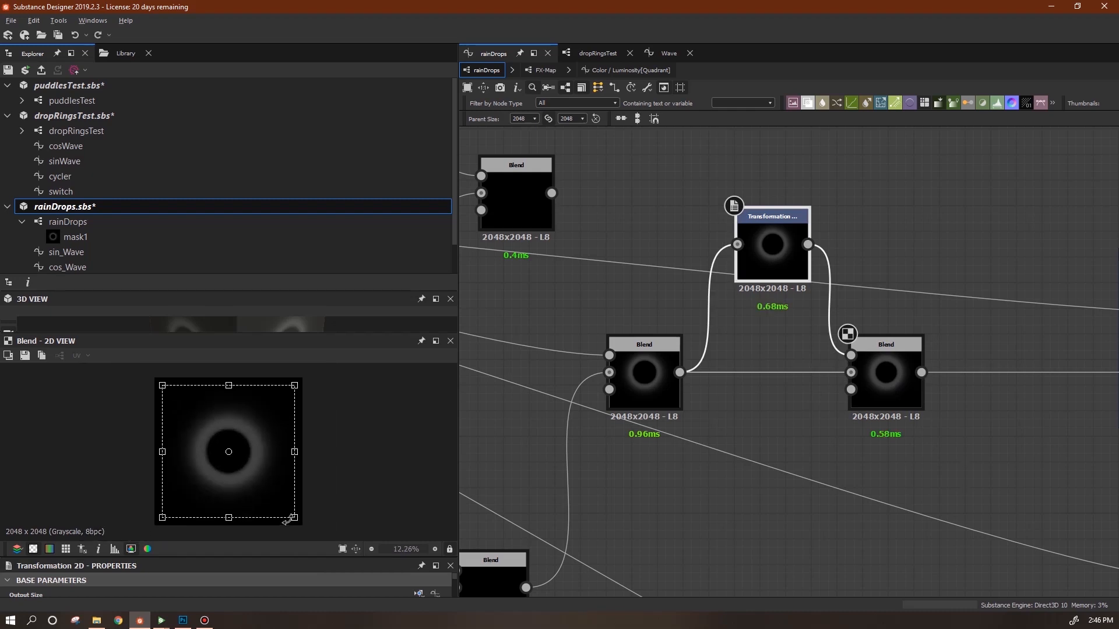
Set the right Blend's Opacity to 0.25.
click(883, 358)
drag(424, 561, 111, 576)
scroll(272, 430, up, 1)
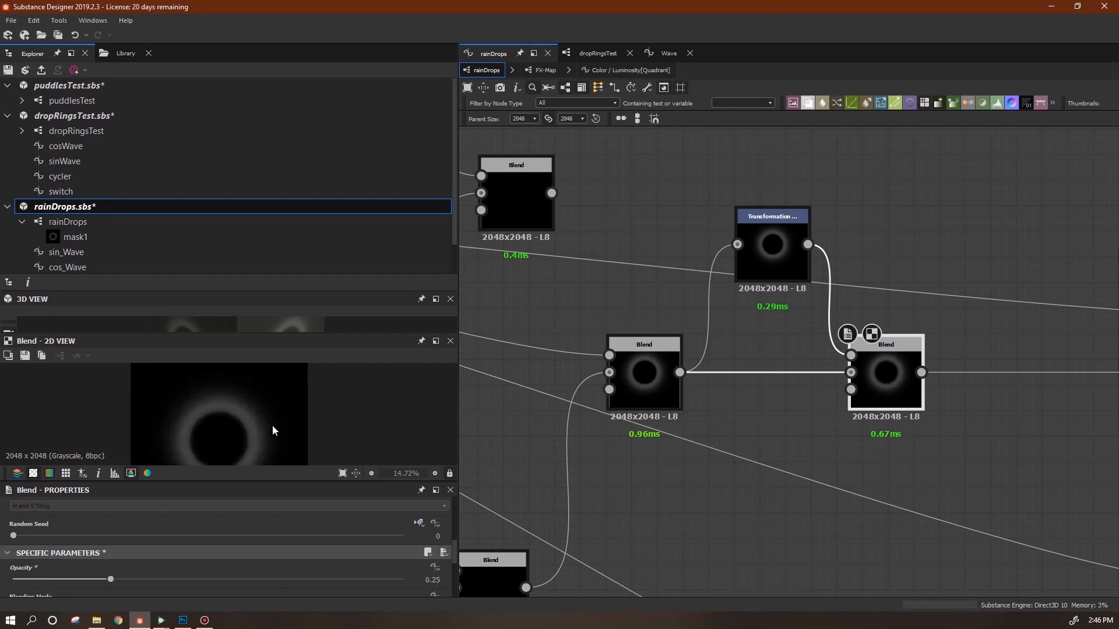
scroll(272, 428, up, 3)
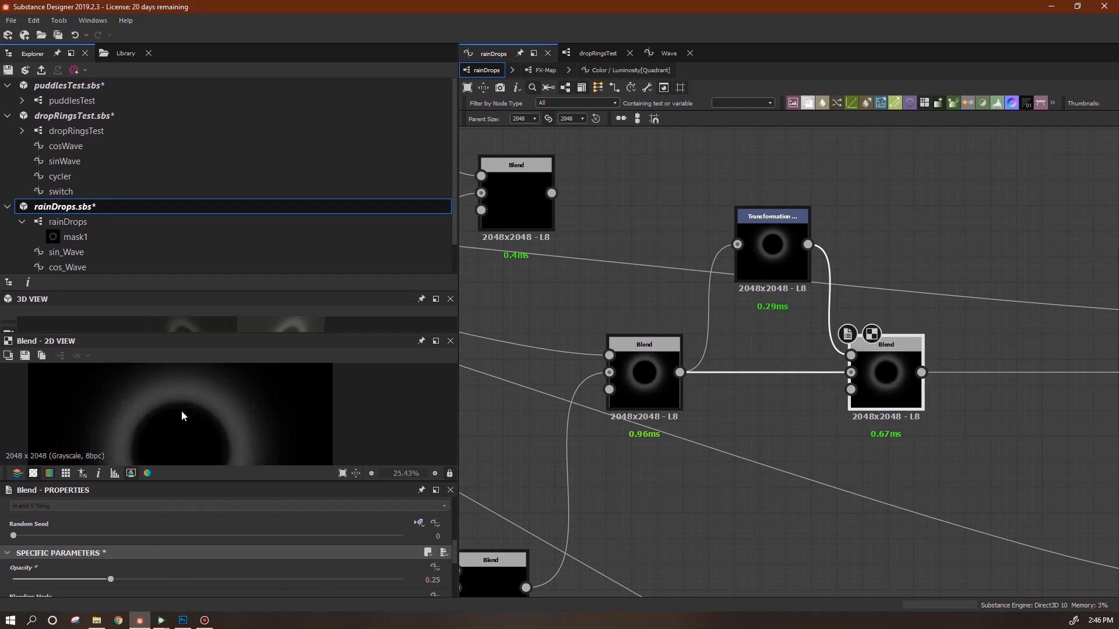
Shrink the transformed ring uniformly a little more in the Transformation 2D.
click(764, 257)
scroll(272, 433, down, 1)
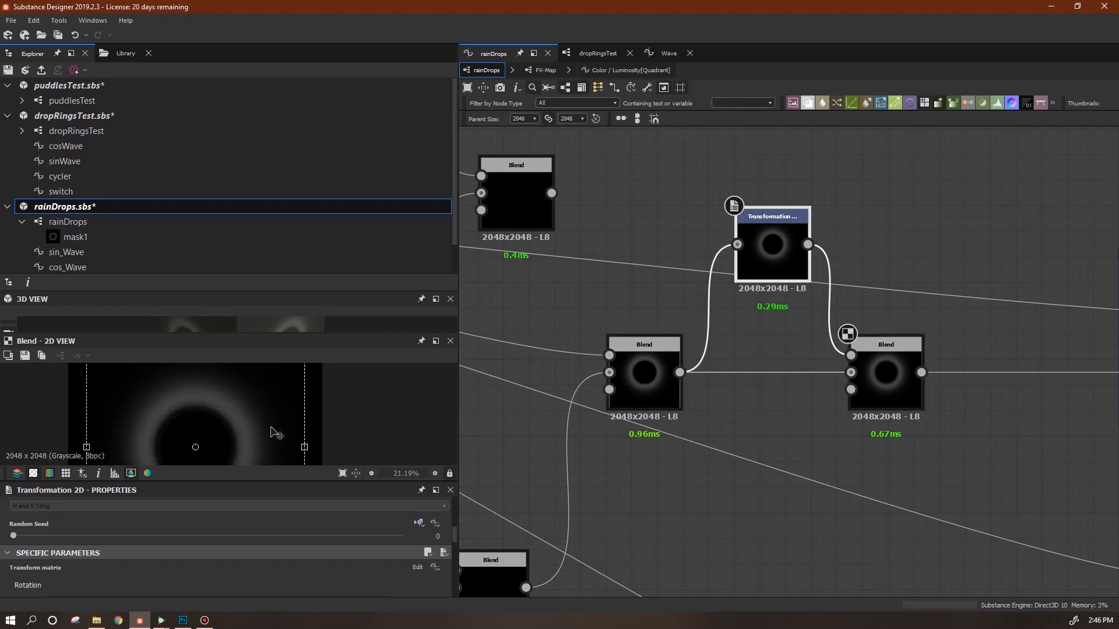
drag(227, 481, 226, 557)
scroll(308, 409, down, 3)
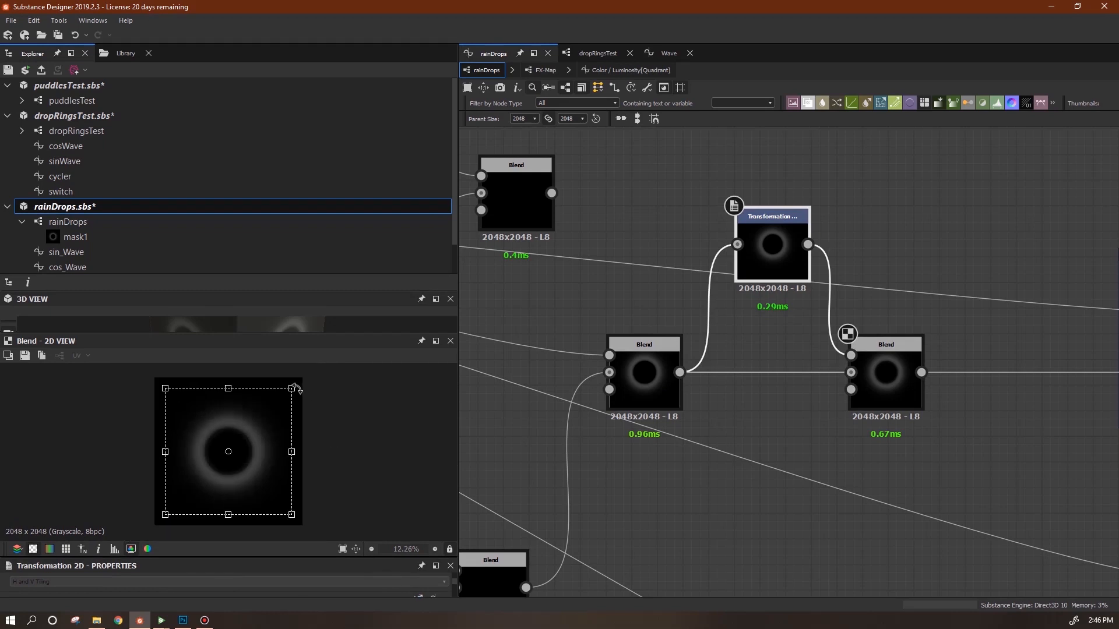
drag(292, 391, 284, 395)
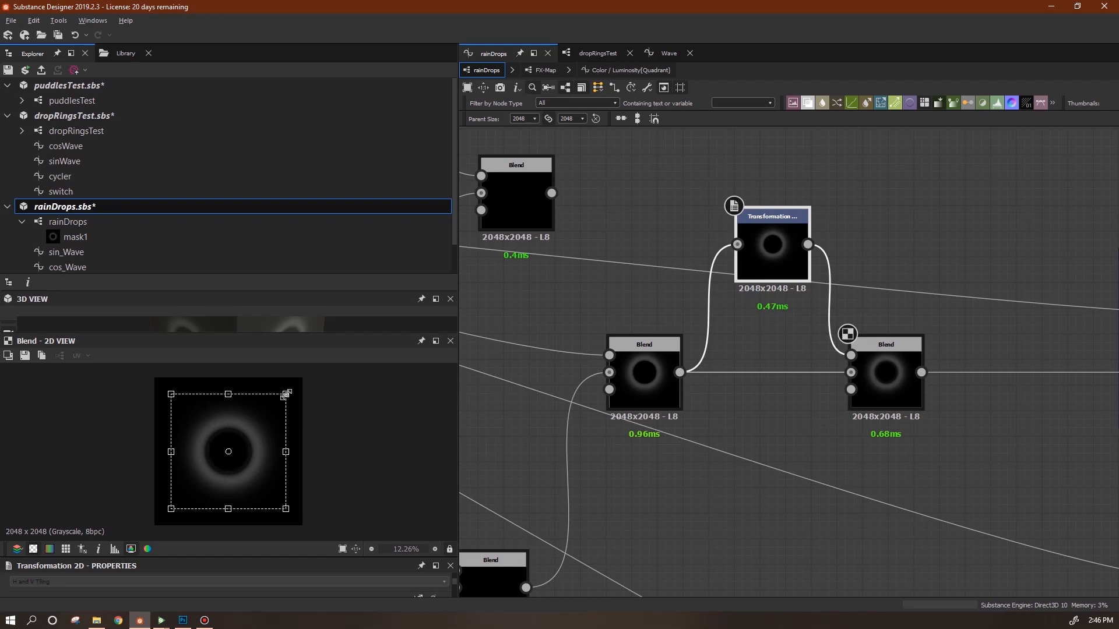
scroll(884, 402, down, 4)
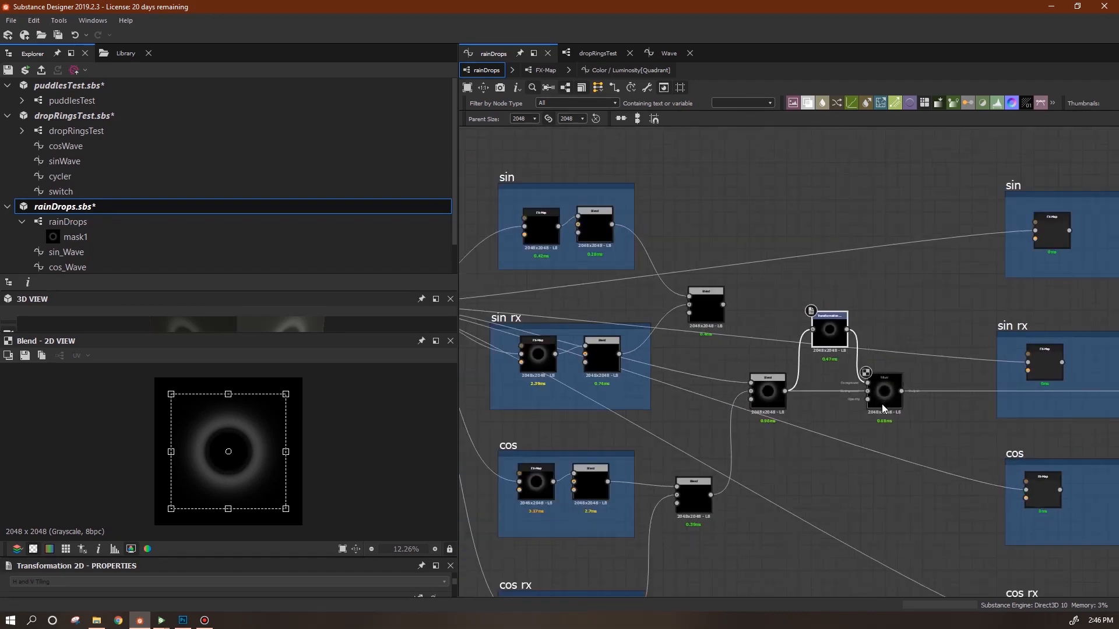
Enlarge the 3D preview and reposition the Blend nodes with the whole network in view.
scroll(830, 434, down, 3)
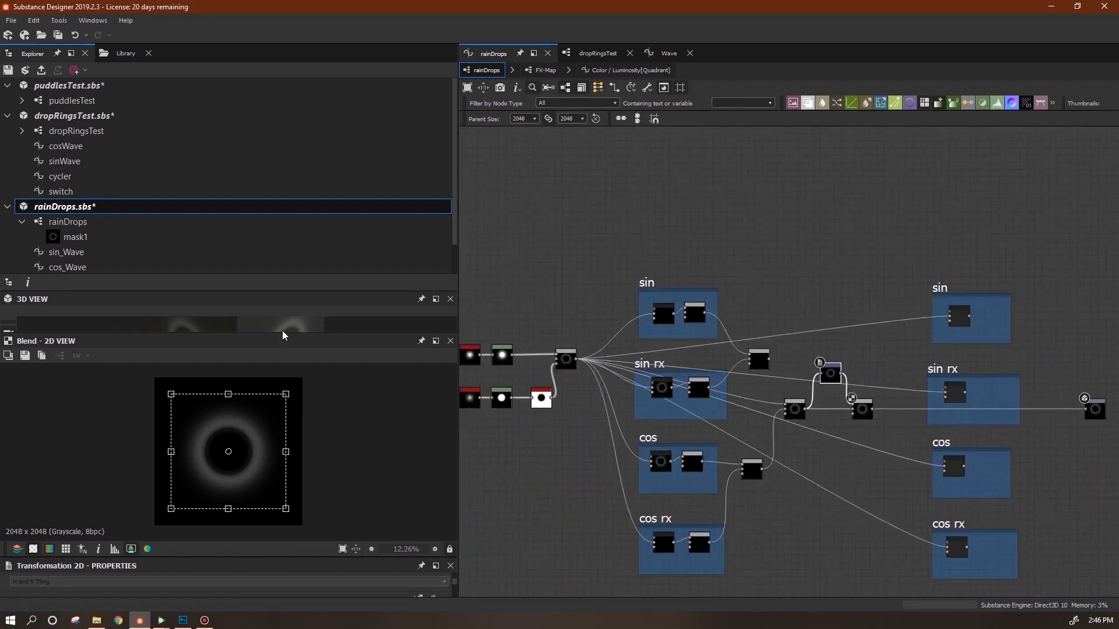
drag(284, 335, 283, 488)
middle_drag(866, 412, 693, 393)
drag(693, 392, 684, 392)
middle_drag(843, 422, 960, 466)
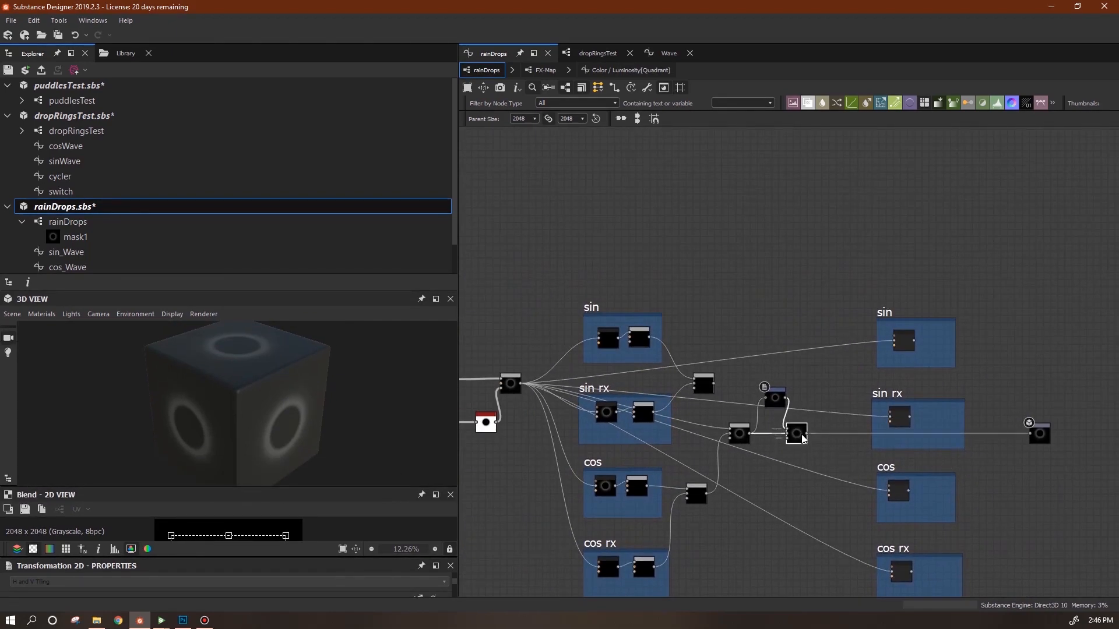
scroll(724, 391, up, 5)
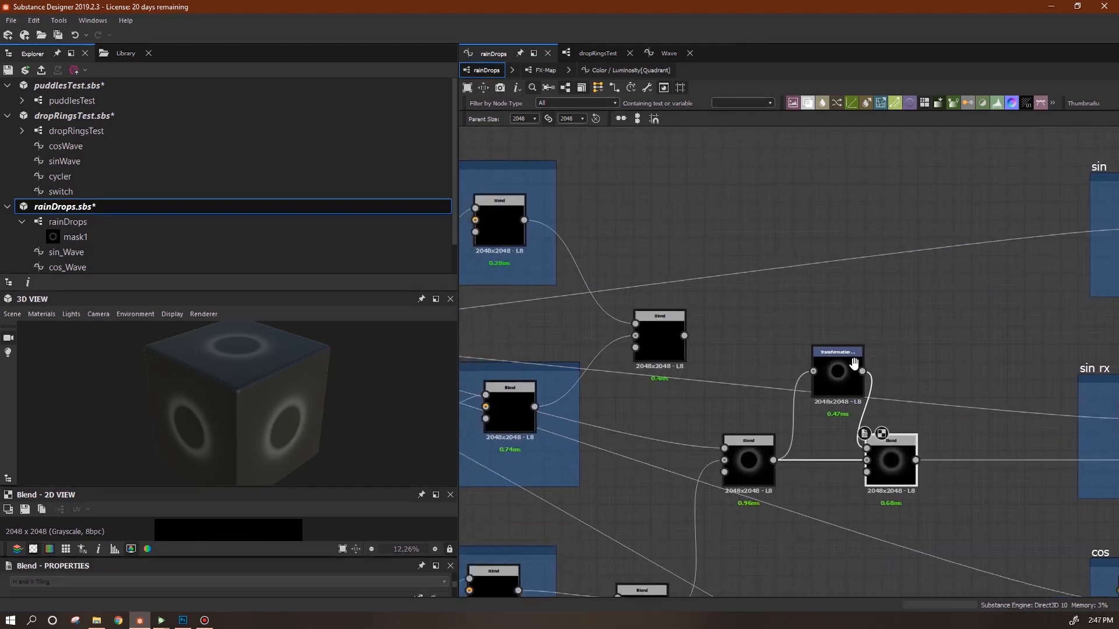
mouse_move(855, 393)
mouse_down()
mouse_move(874, 402)
mouse_move(874, 377)
mouse_move(855, 393)
mouse_up()
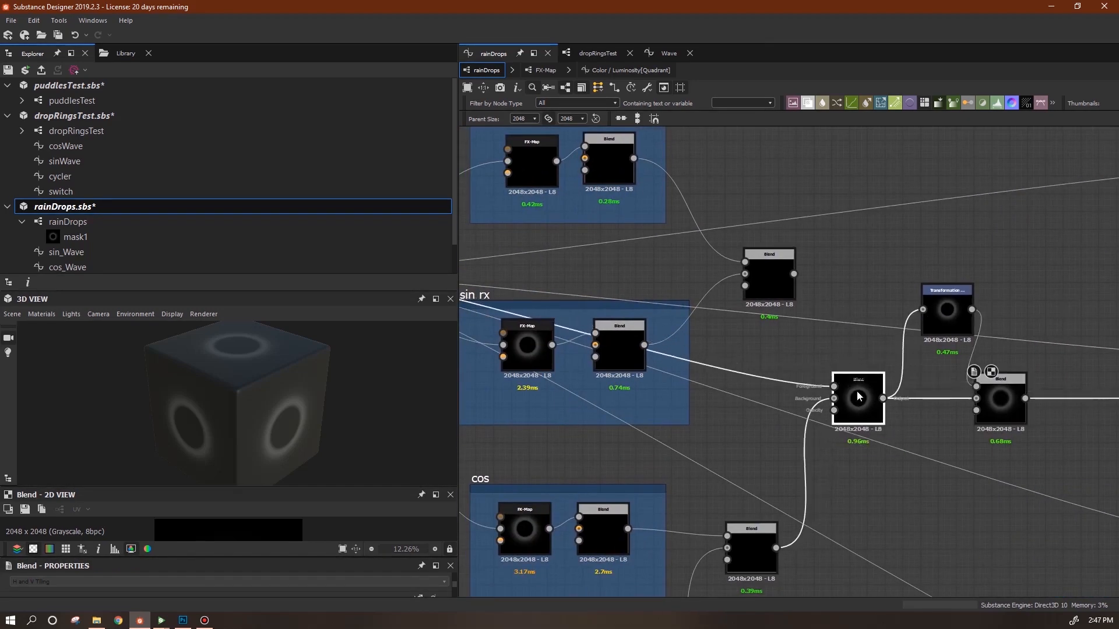
scroll(891, 404, down, 1)
Connect the sin Blend into the right Blend's top input and align the Blend and Transformation nodes.
drag(810, 297, 844, 391)
scroll(892, 418, down, 3)
scroll(892, 418, down, 1)
scroll(911, 415, up, 2)
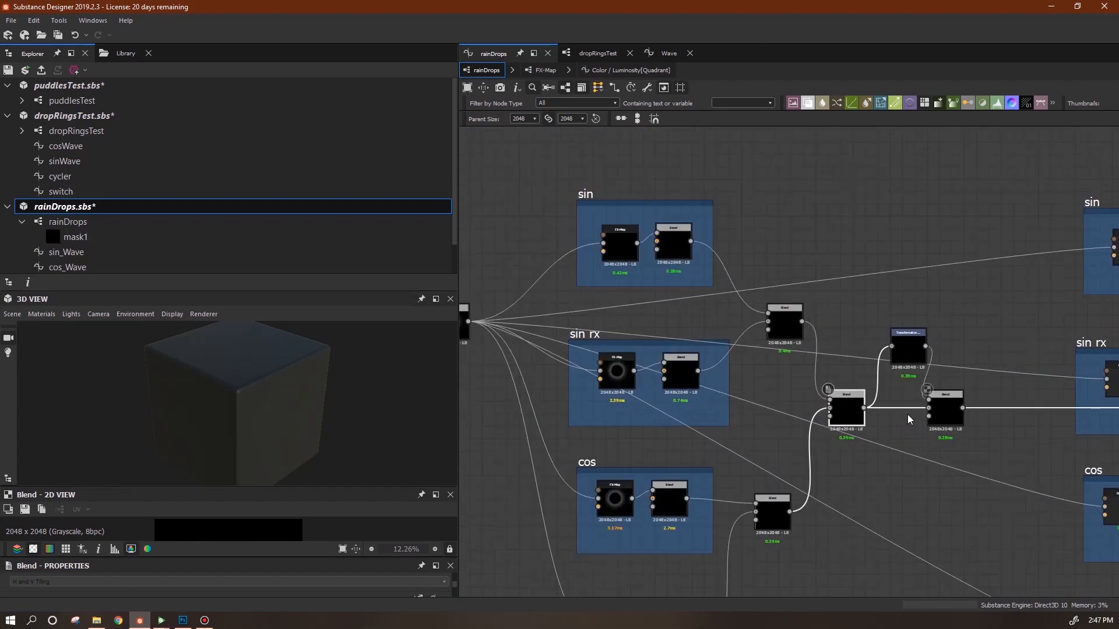
scroll(907, 414, down, 2)
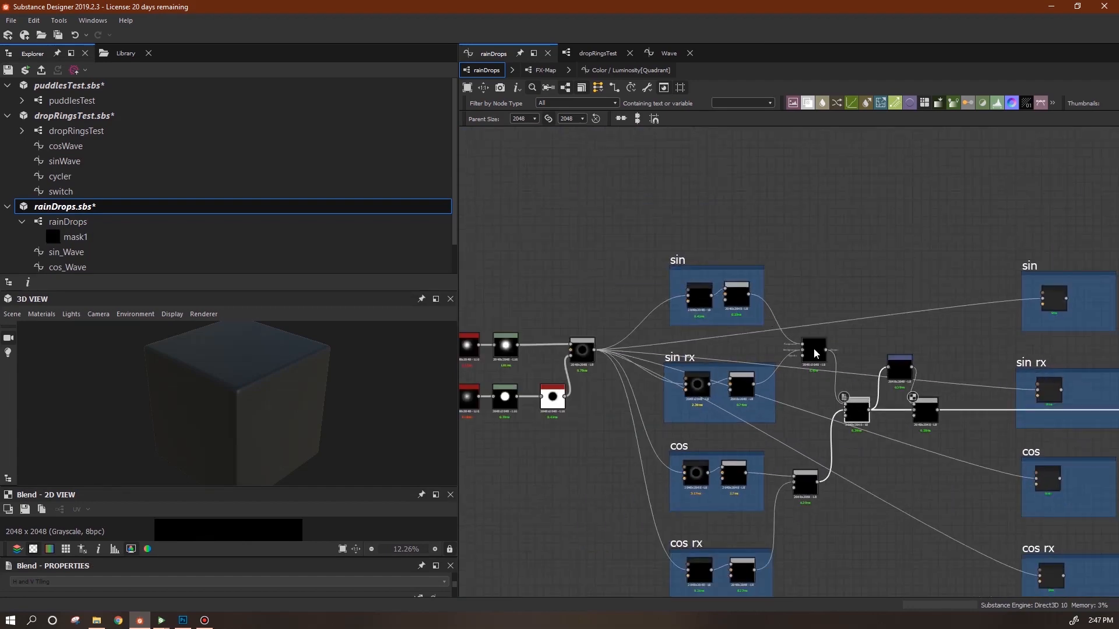
drag(815, 346, 807, 346)
click(859, 413)
drag(857, 409, 848, 410)
drag(901, 368, 897, 367)
mouse_move(923, 405)
mouse_down()
mouse_move(924, 422)
mouse_move(923, 413)
mouse_up()
Feed the combined Blend output into the sin, sin rx, cos and cos rx nodes.
middle_drag(959, 436, 729, 386)
drag(760, 350, 826, 266)
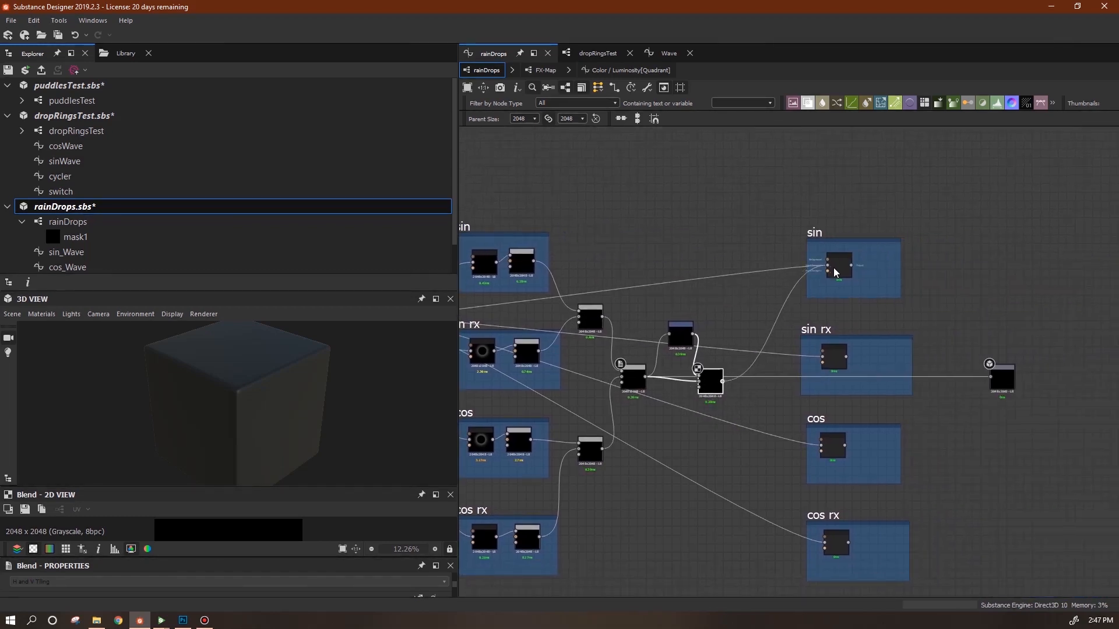
drag(723, 381, 822, 356)
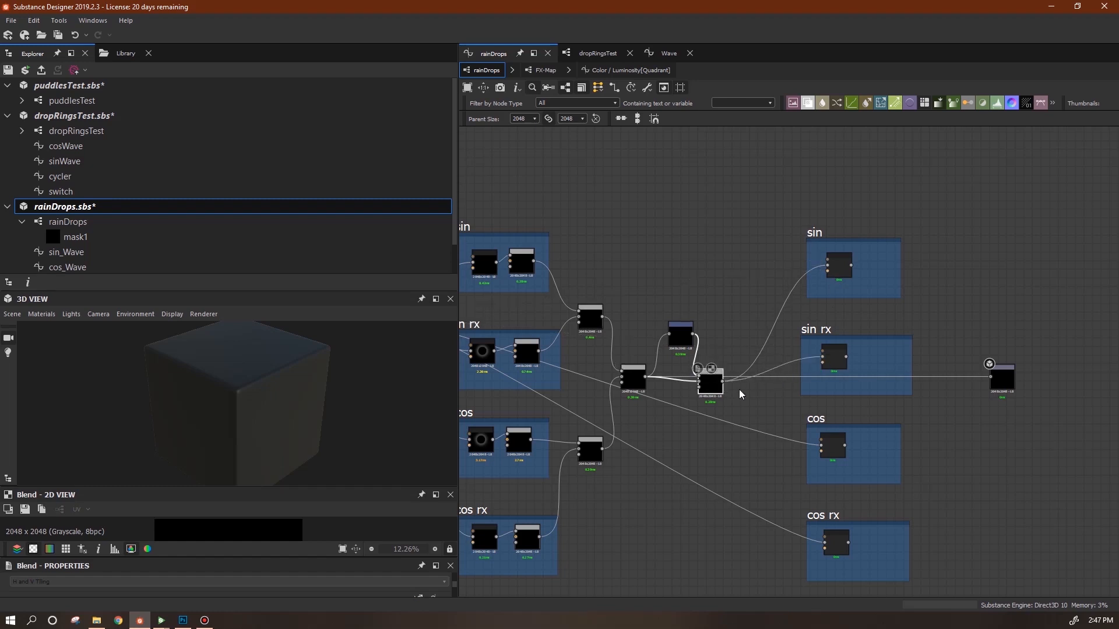
drag(728, 386, 823, 446)
drag(723, 385, 823, 542)
Verify the new links into the sin, sin rx and cos nodes.
middle_drag(722, 498, 847, 472)
drag(831, 373, 841, 371)
middle_drag(978, 453, 854, 417)
click(829, 404)
click(827, 311)
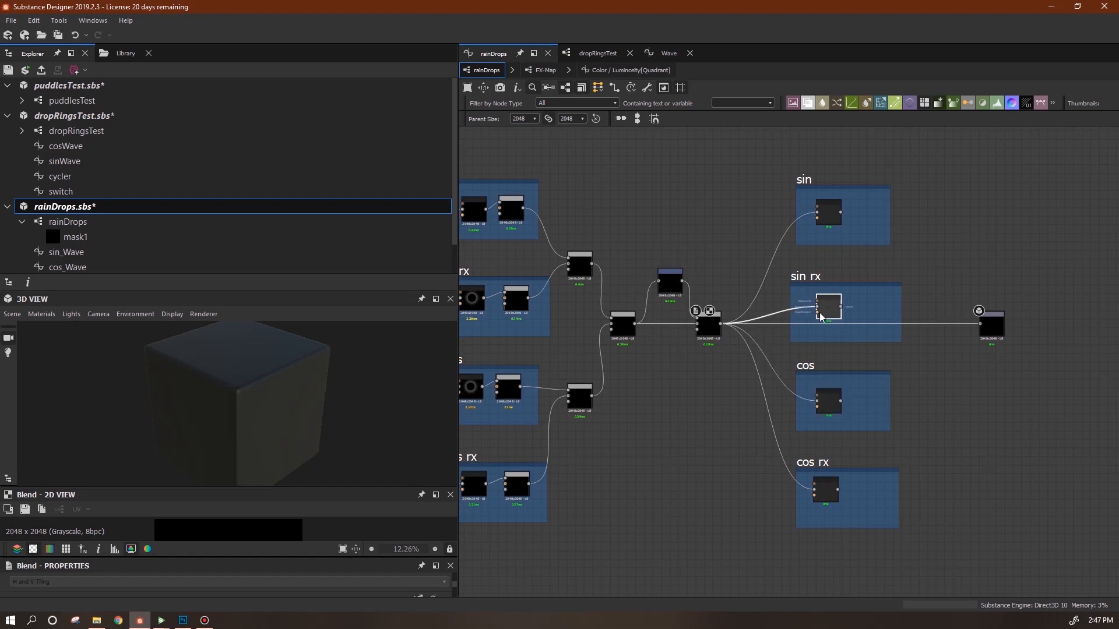
middle_drag(709, 436, 691, 468)
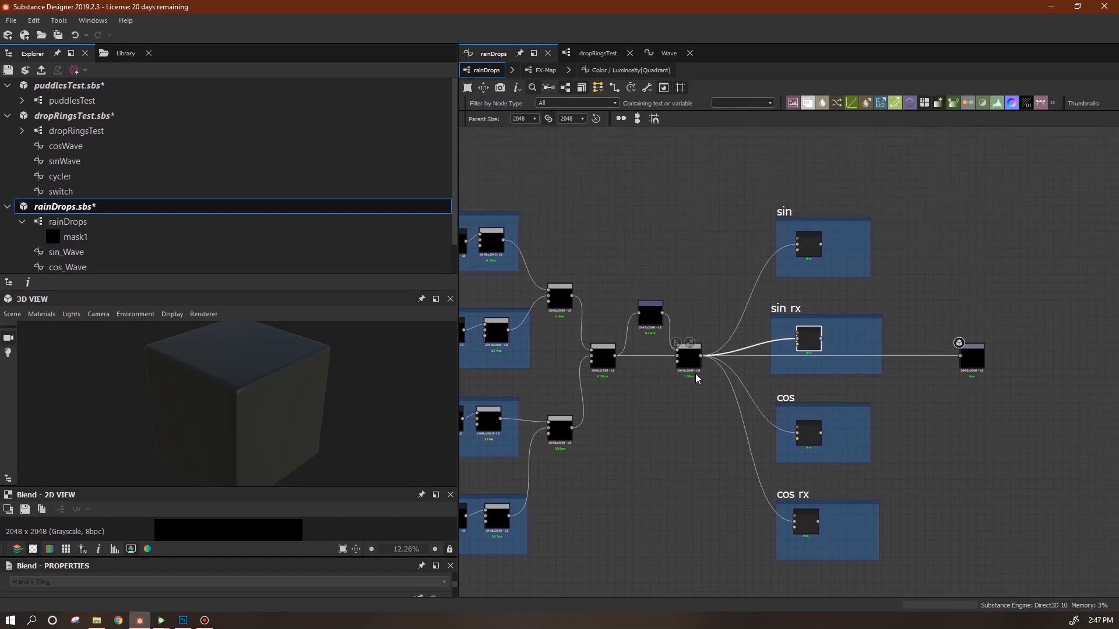
drag(809, 244, 804, 244)
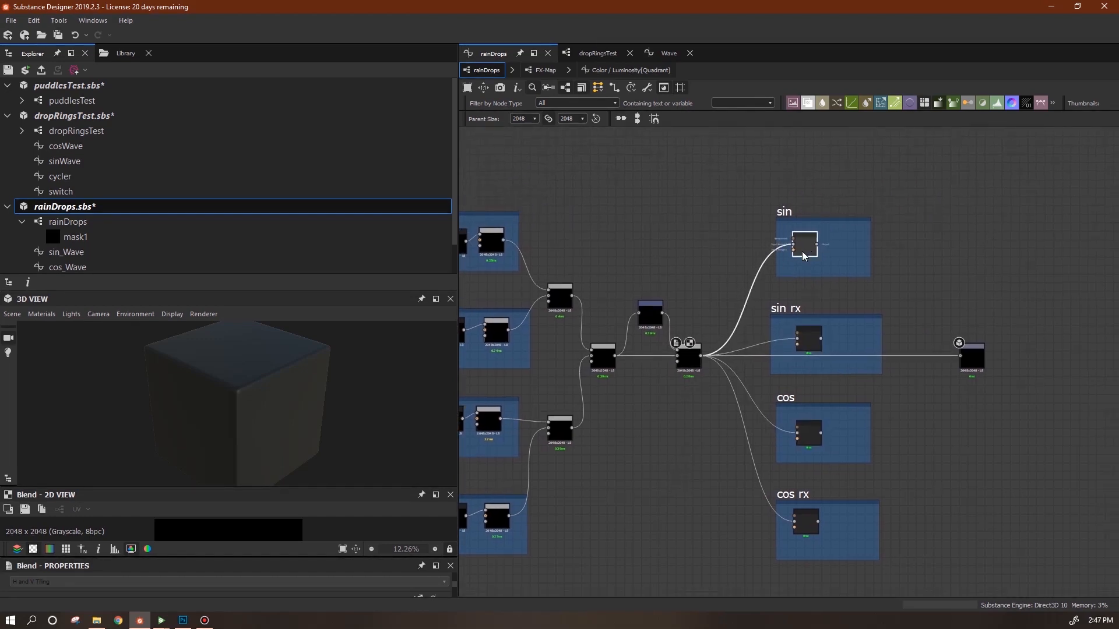
click(809, 345)
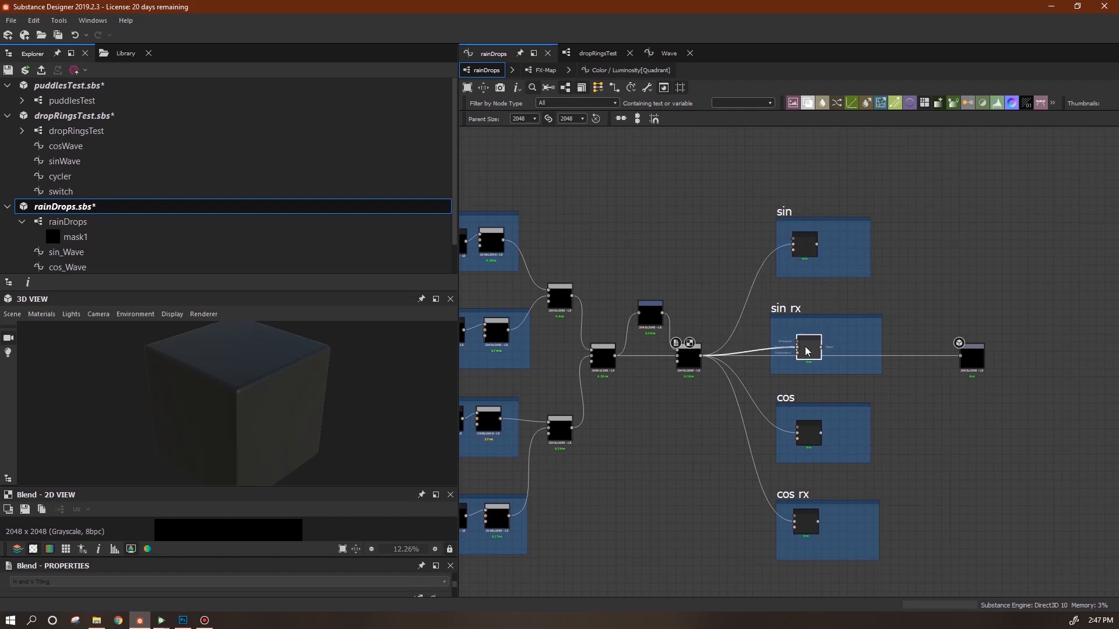
Move the output node further right and box-select the three Blend nodes.
middle_drag(956, 404, 812, 364)
drag(828, 317, 999, 318)
middle_drag(870, 408, 1114, 431)
drag(706, 251, 656, 452)
Duplicate the three blend nodes to the right and add a Transformation 2D node.
key(ctrl+d)
drag(817, 363, 1107, 368)
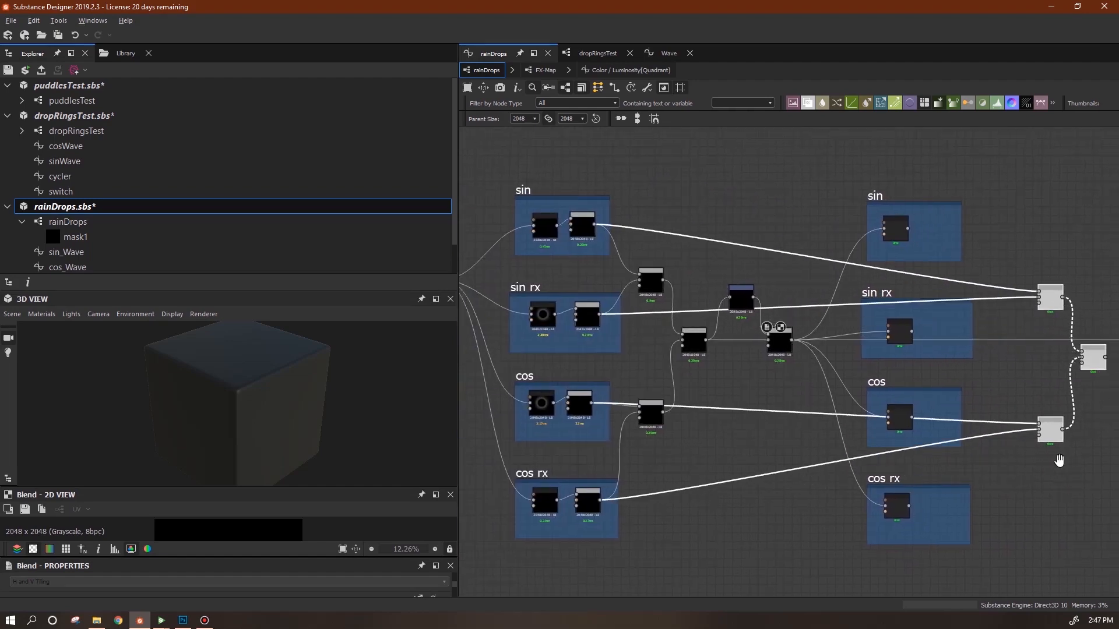
middle_drag(964, 229, 686, 232)
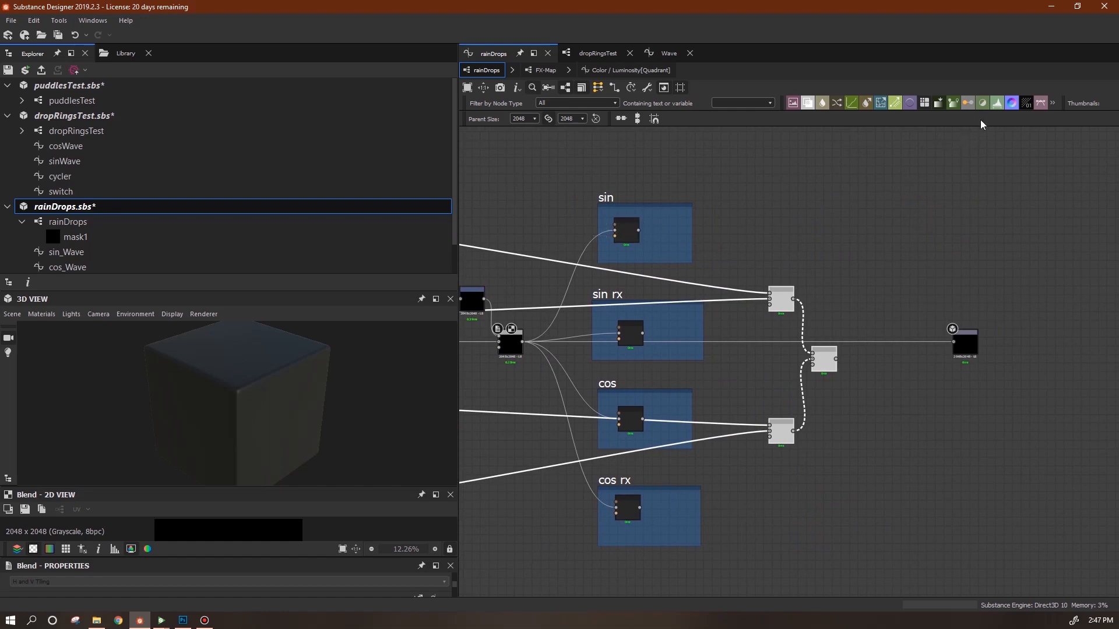
right_click(845, 191)
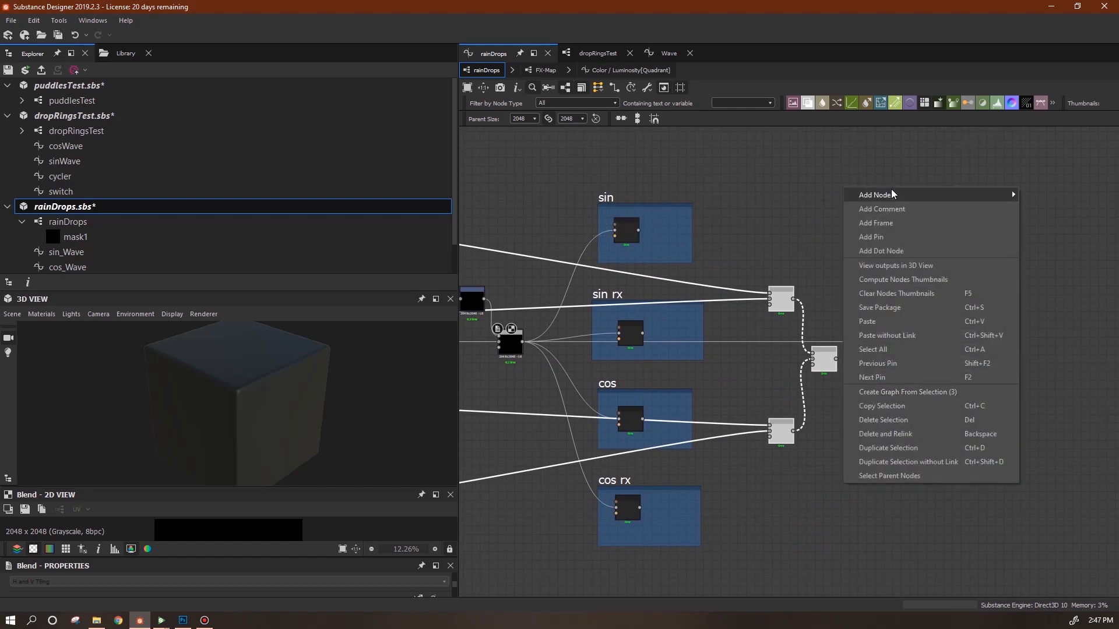
mouse_move(893, 197)
click(777, 498)
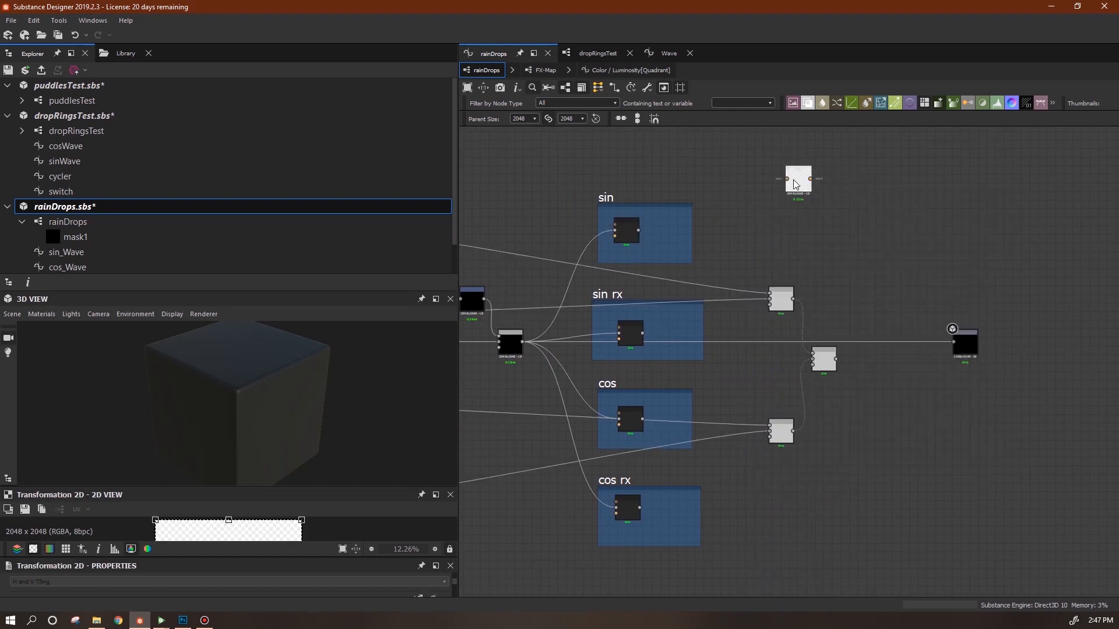
Route sin rx, cos and cos rx through their own Transformation 2D nodes into the duplicated blends.
right_click(744, 514)
click(970, 410)
drag(787, 361, 759, 509)
drag(640, 508, 750, 508)
drag(788, 361, 746, 402)
drag(642, 419, 735, 406)
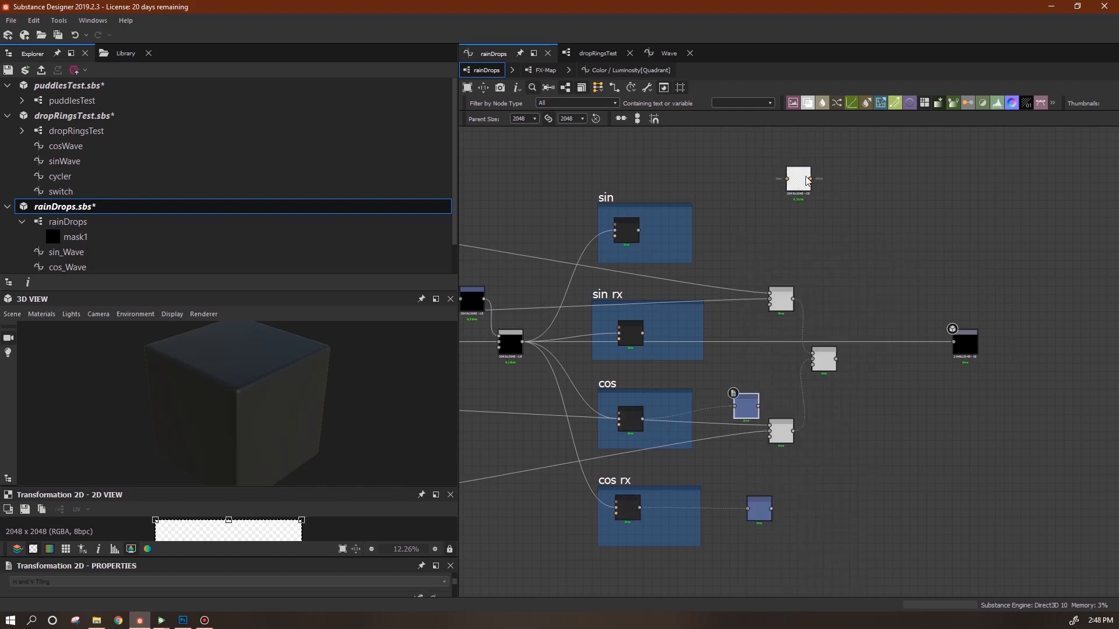
drag(799, 180, 746, 326)
drag(644, 332, 735, 325)
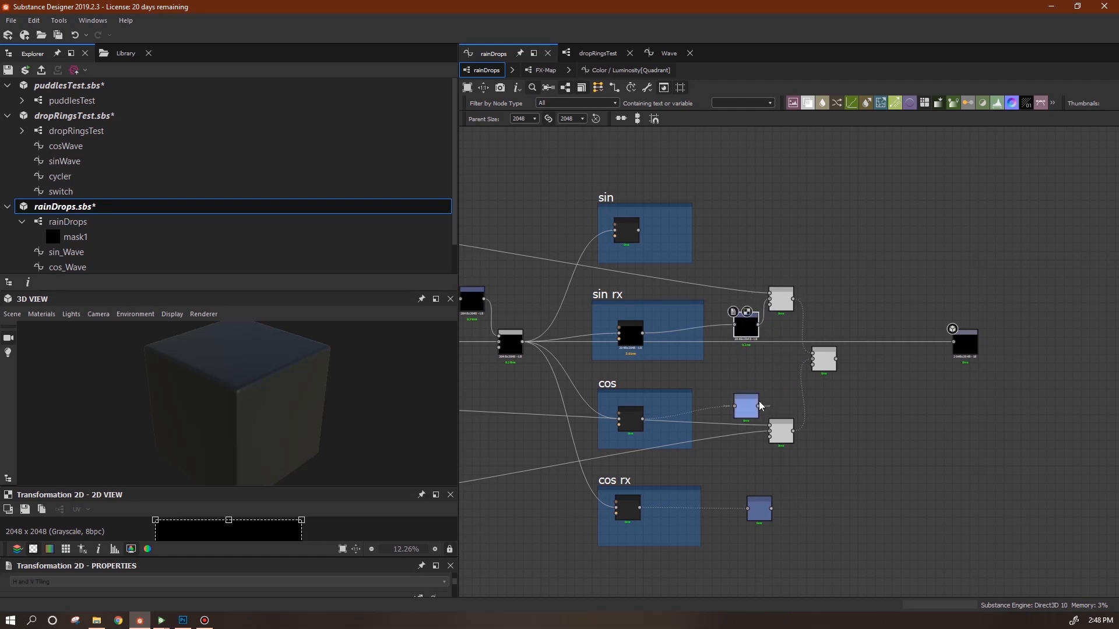
drag(771, 423, 770, 425)
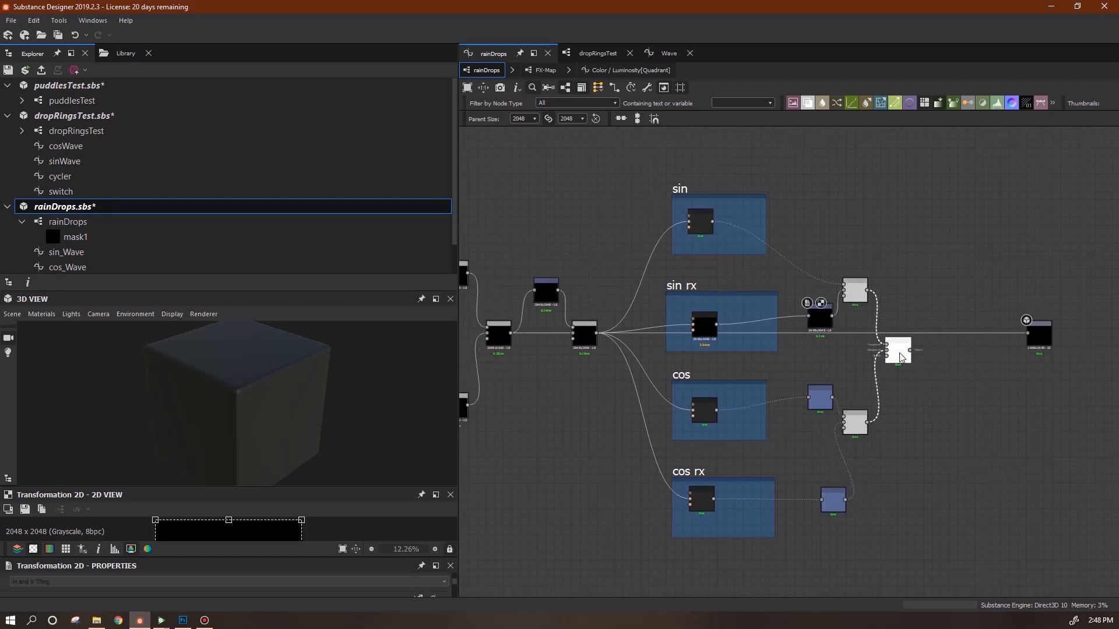
drag(892, 350, 961, 352)
Offset the cos ring pattern down-left and the cos rx pattern up-left.
click(820, 317)
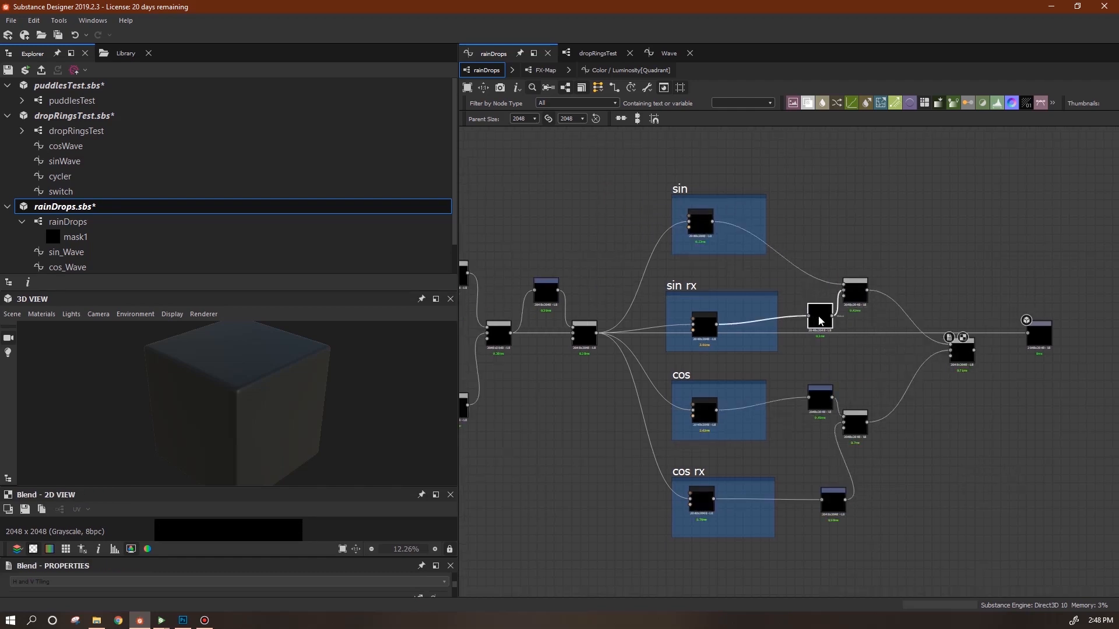
drag(274, 487, 280, 317)
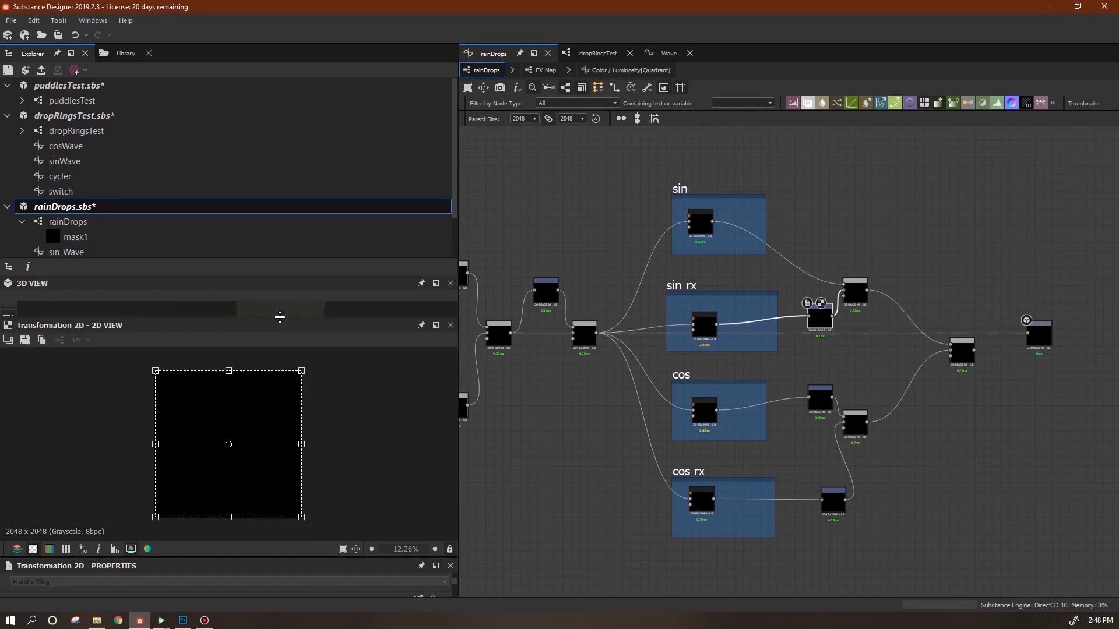
click(820, 396)
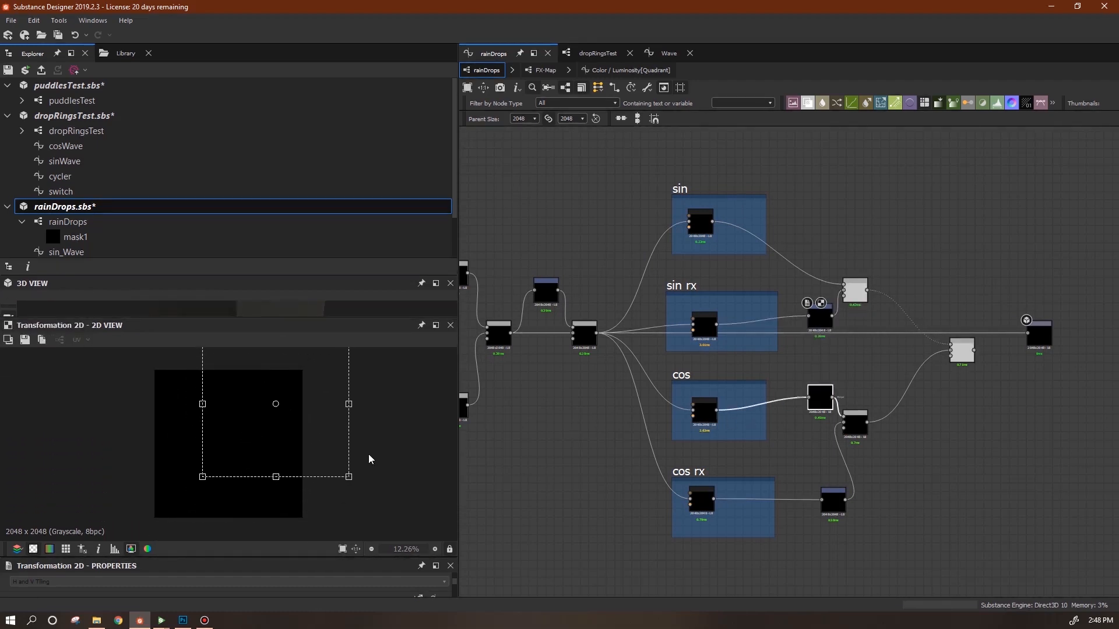
drag(249, 475, 211, 510)
click(838, 504)
drag(264, 477, 218, 443)
Connect the final blend to the output node and save the rainDrops package.
middle_drag(913, 486, 863, 515)
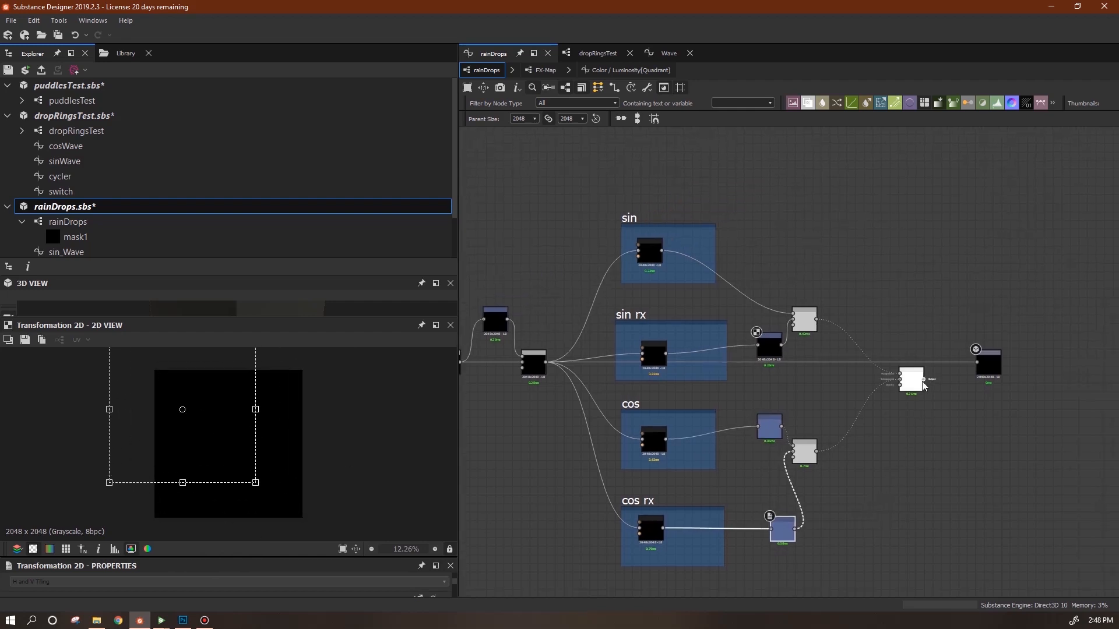
drag(990, 364, 991, 365)
middle_drag(1000, 442, 1022, 430)
middle_drag(914, 427, 1022, 441)
click(24, 69)
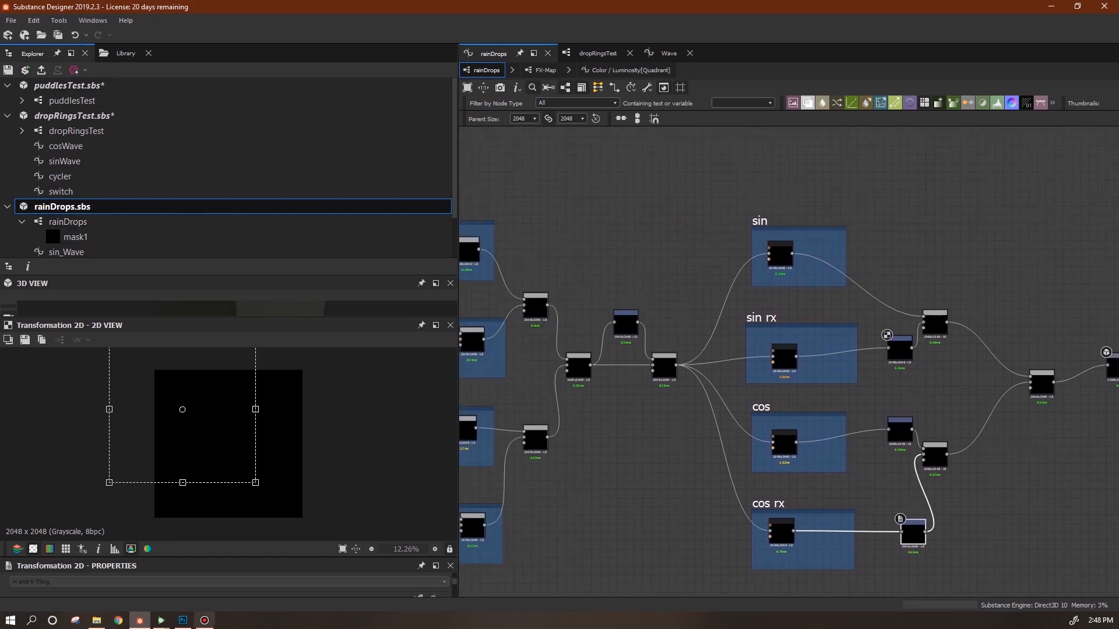
Reload rainDrops in Substance Player, play the ripple animation, rotate the preview, then return to Designer.
click(160, 621)
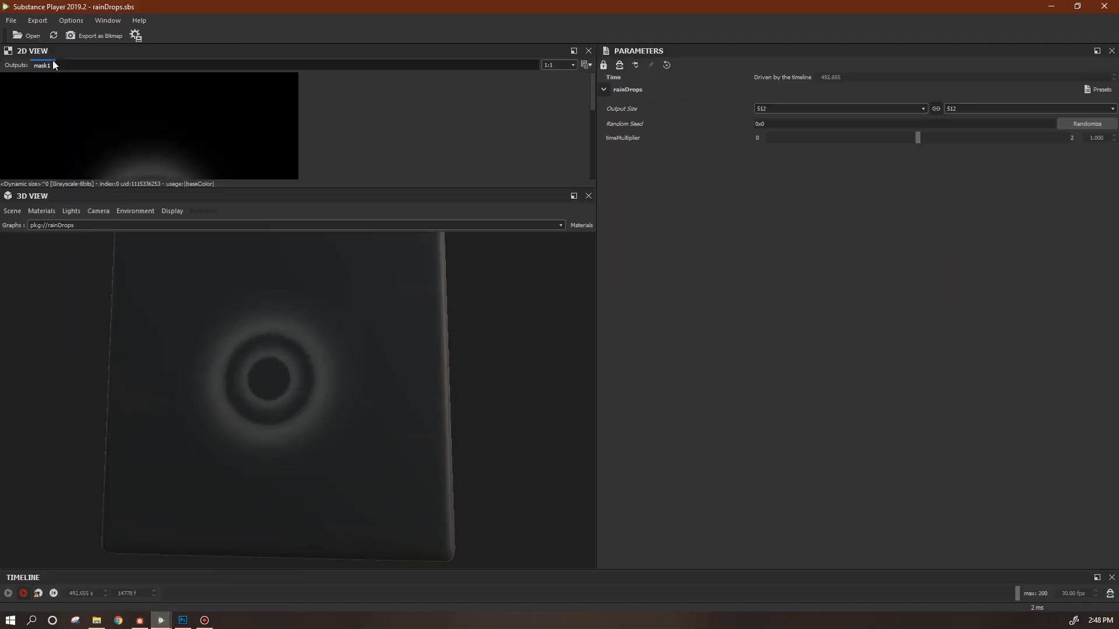
click(40, 592)
click(52, 35)
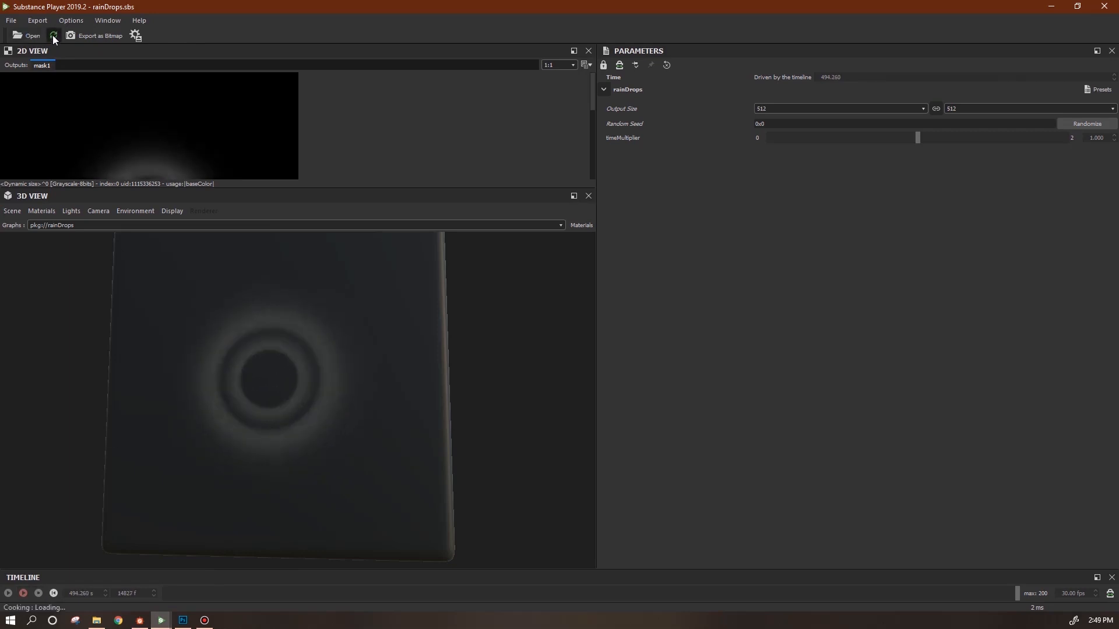
click(23, 593)
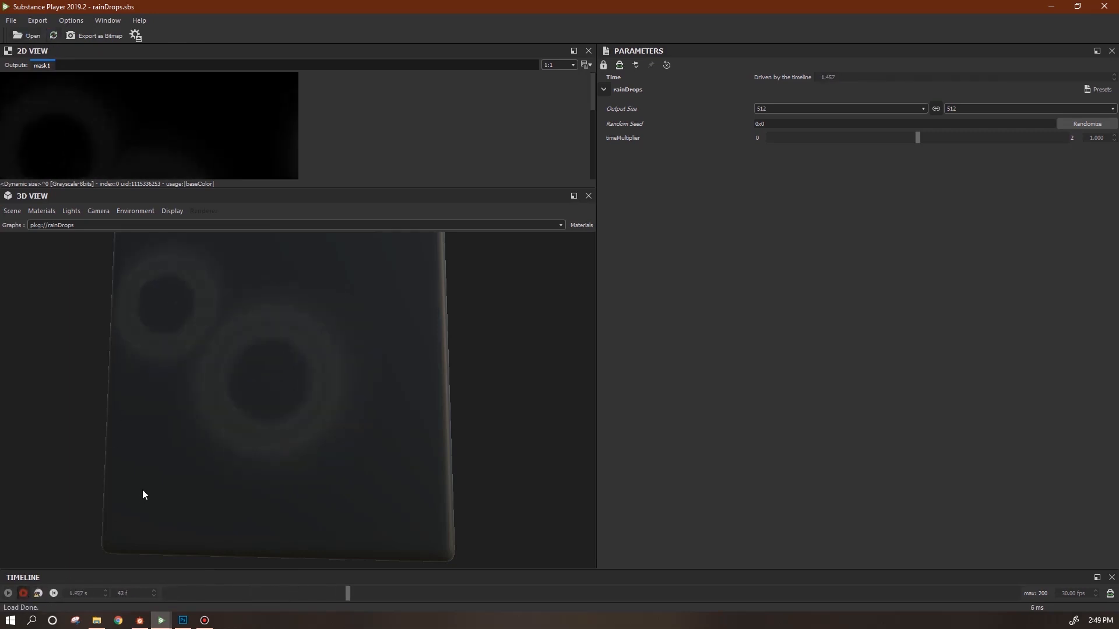
drag(393, 430, 423, 447)
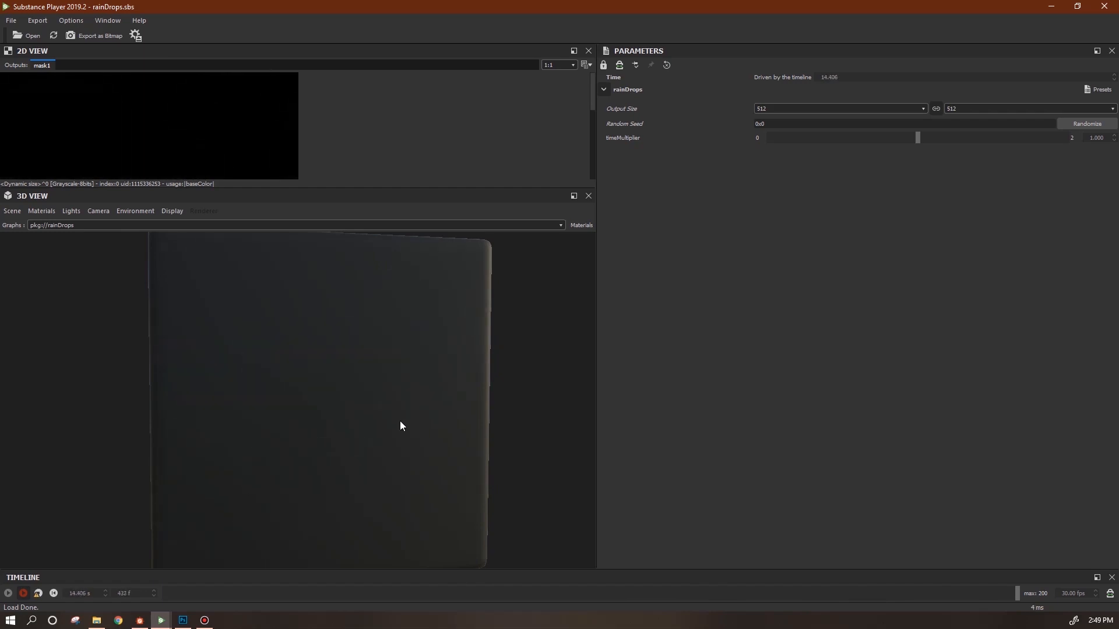
drag(457, 459, 423, 446)
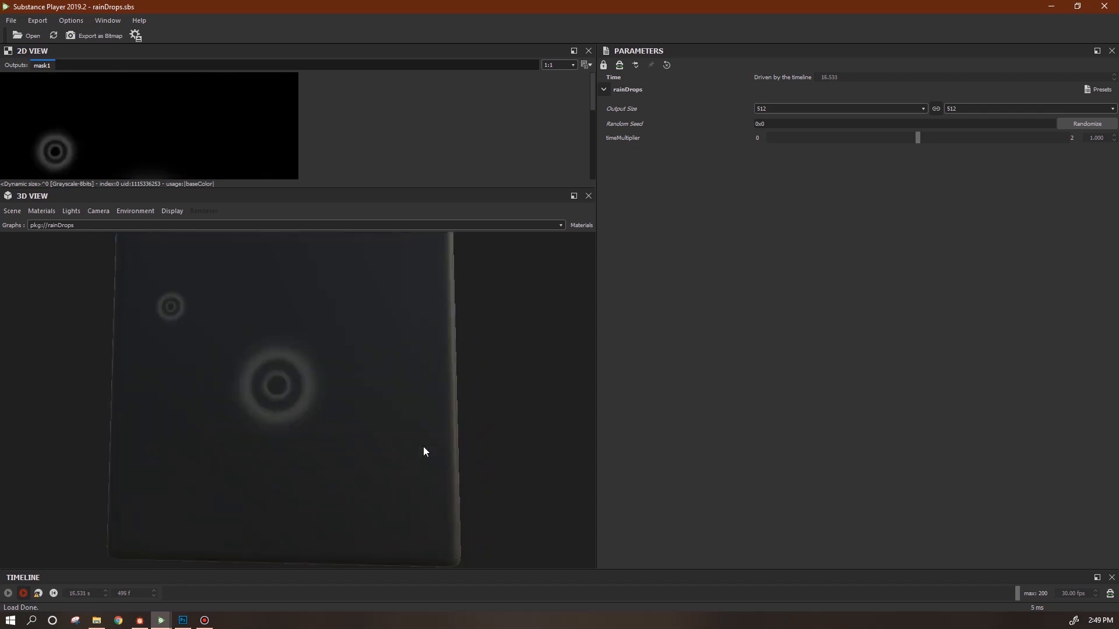
click(142, 621)
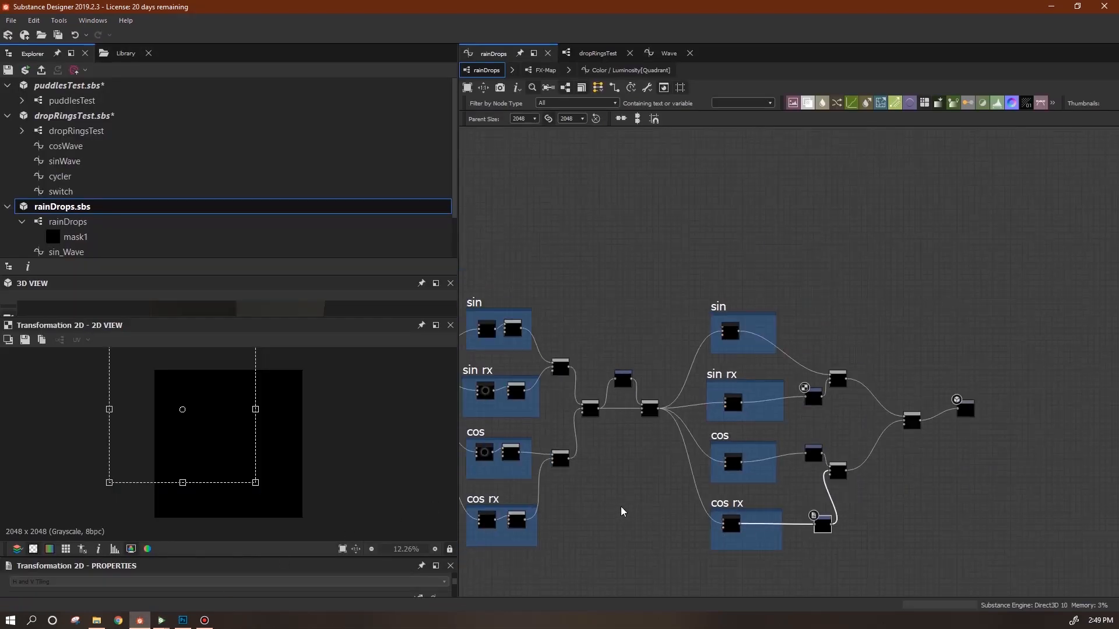
Set the output node's Usage to mask.
middle_drag(794, 487, 622, 420)
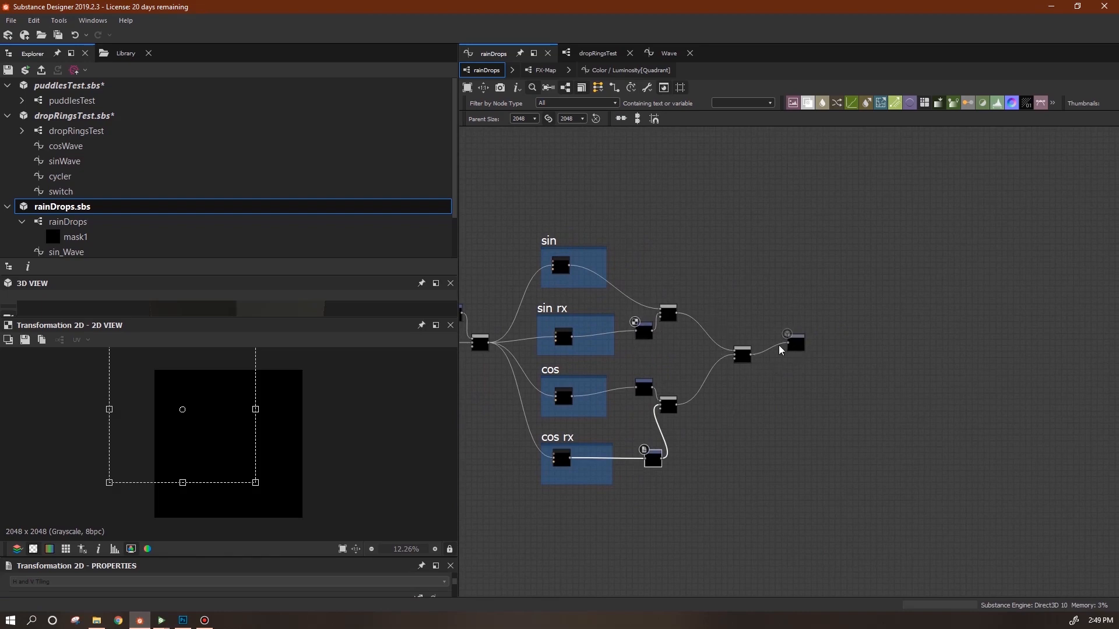
drag(801, 353, 773, 266)
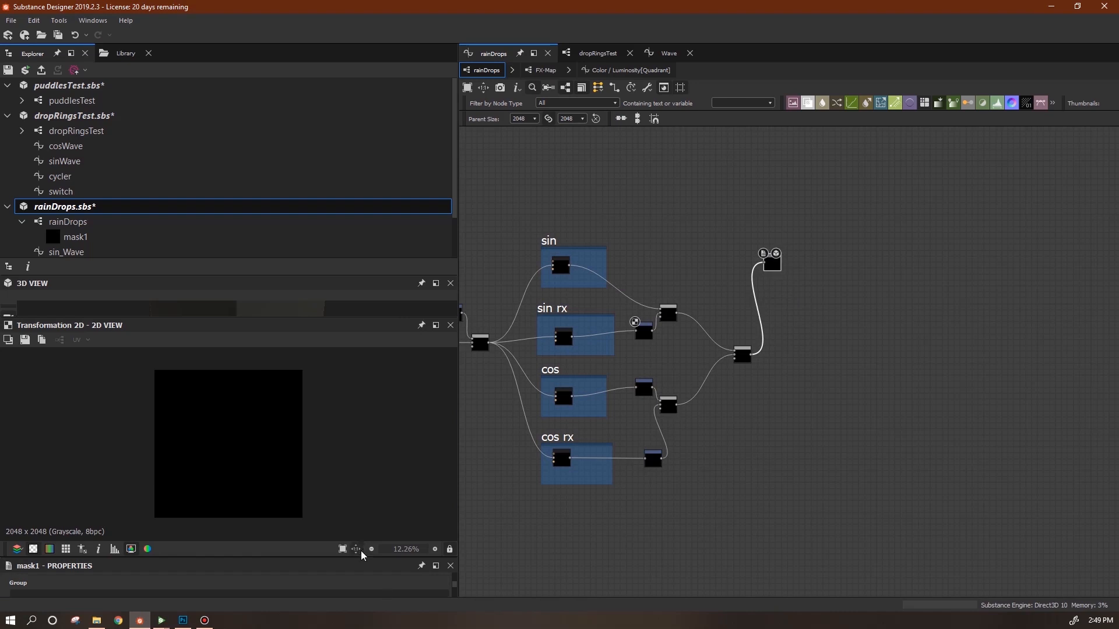
drag(362, 558, 364, 407)
click(283, 567)
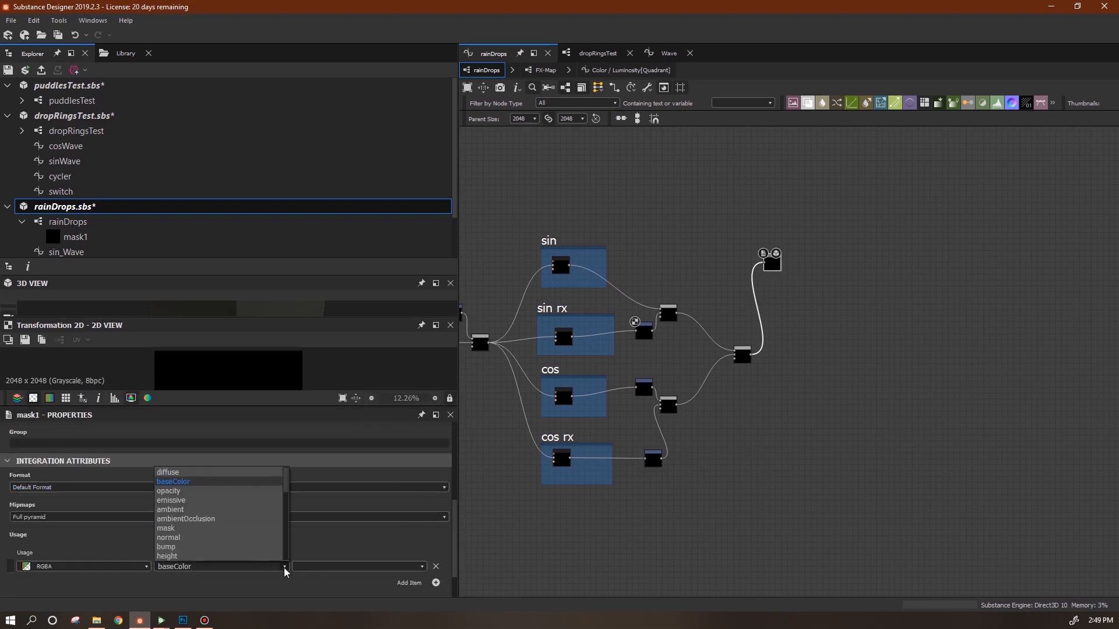
click(256, 519)
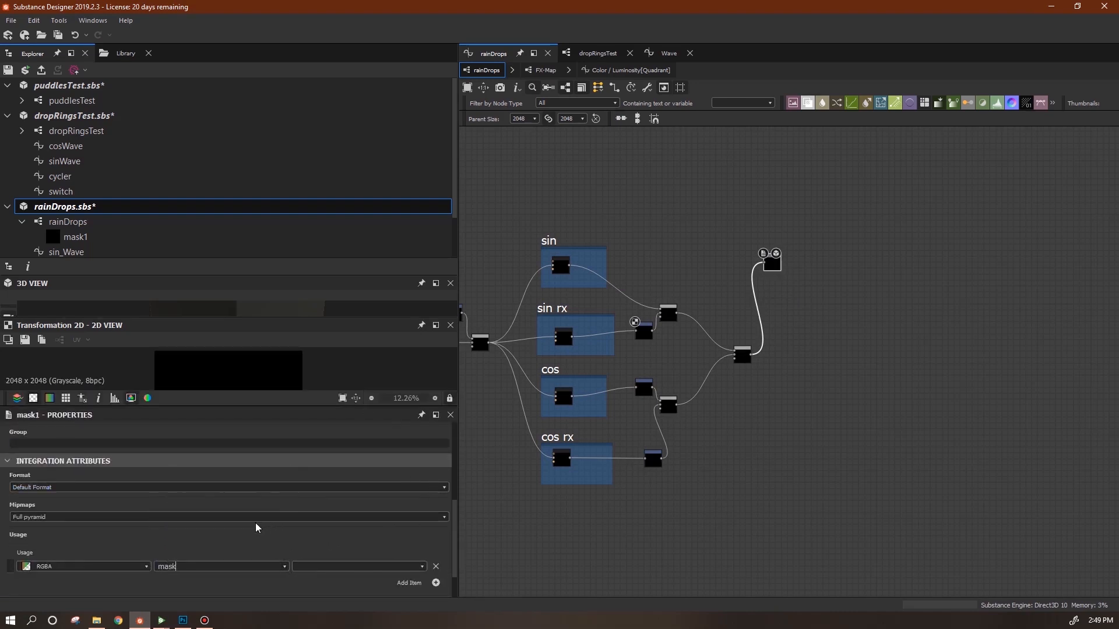
Paste three copies of the output and link sin, sin rx, cos and cos rx to one each.
key(ctrl+v)
key(ctrl+v)
key(ctrl+v)
drag(789, 363, 779, 326)
drag(789, 363, 776, 463)
drag(572, 461, 768, 462)
drag(572, 397, 775, 402)
drag(573, 342, 769, 325)
drag(762, 270, 764, 265)
Delete the intermediate blend and transform nodes and move the four outputs left.
drag(631, 291, 740, 478)
drag(750, 349, 1038, 341)
drag(917, 234, 1037, 525)
key(Delete)
drag(858, 190, 650, 469)
double_click(659, 330)
drag(454, 568, 437, 475)
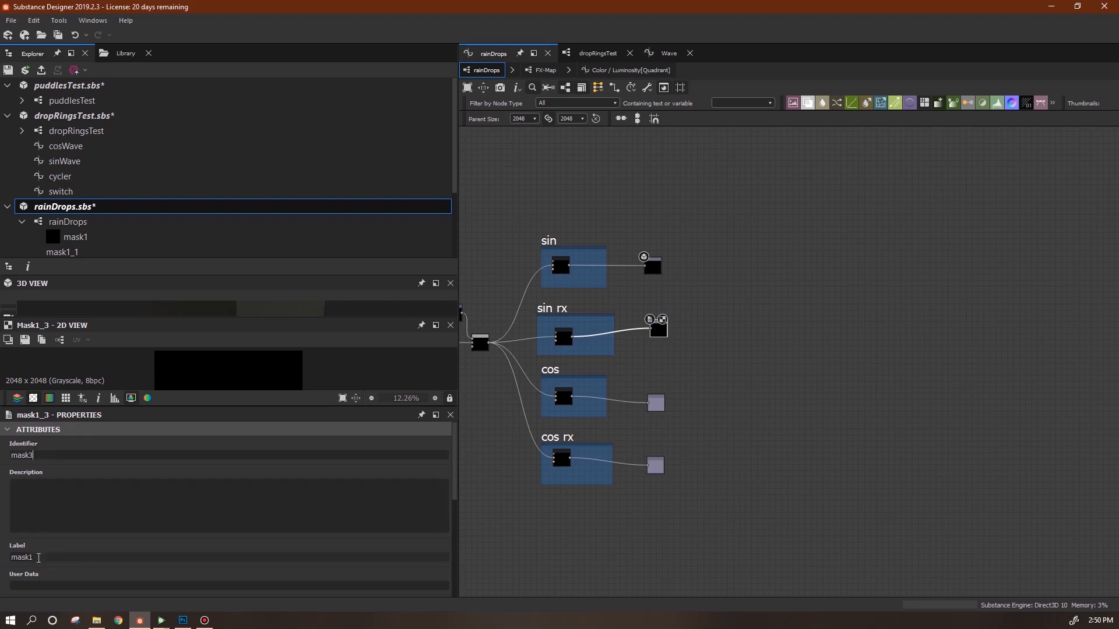
Name the sin, sin rx, cos and cos rx outputs mask1 to mask4, then save rainDrops.sbs.
double_click(653, 267)
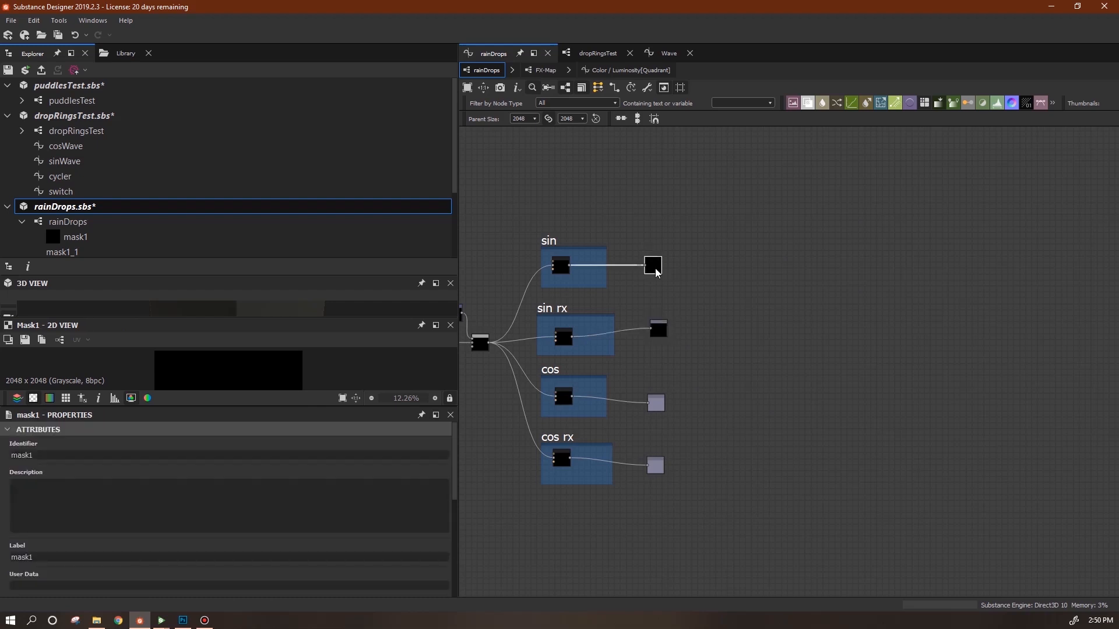
double_click(659, 329)
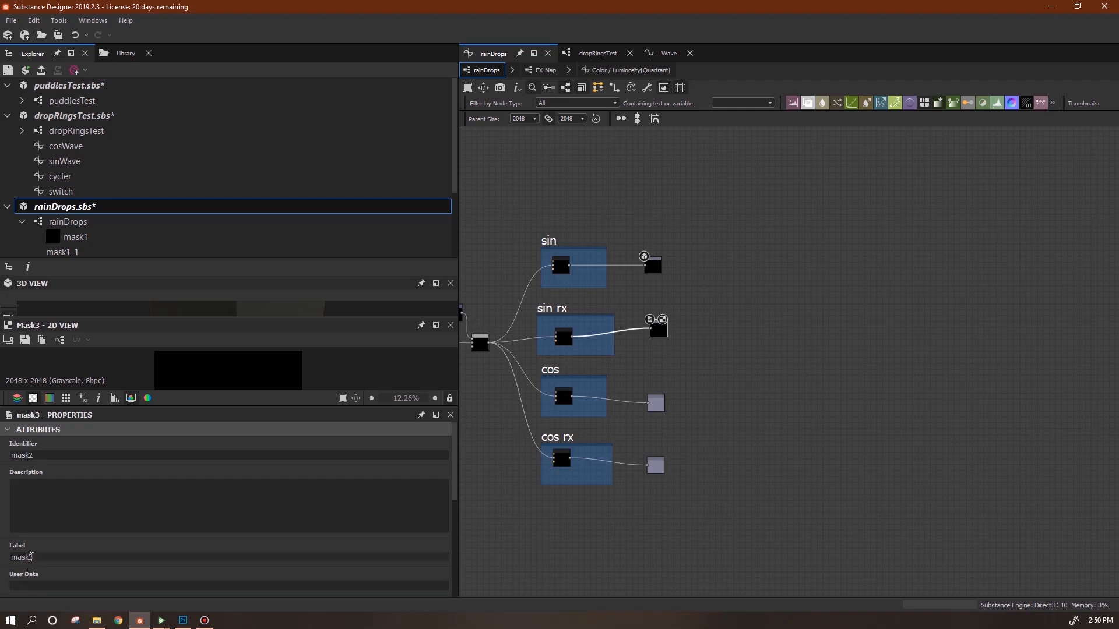
double_click(655, 403)
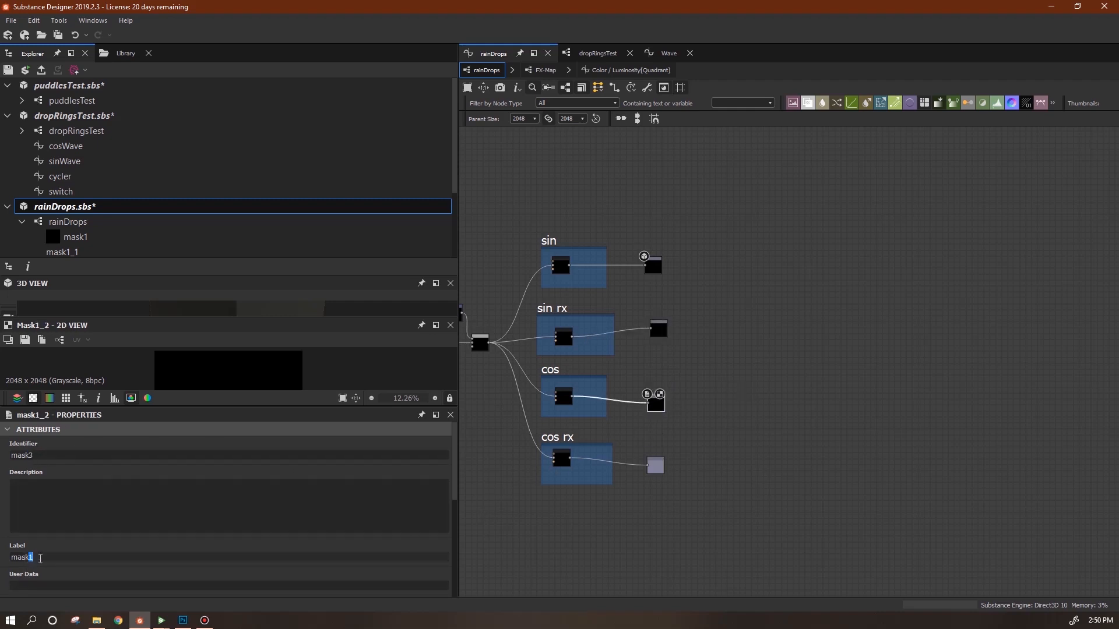
double_click(655, 465)
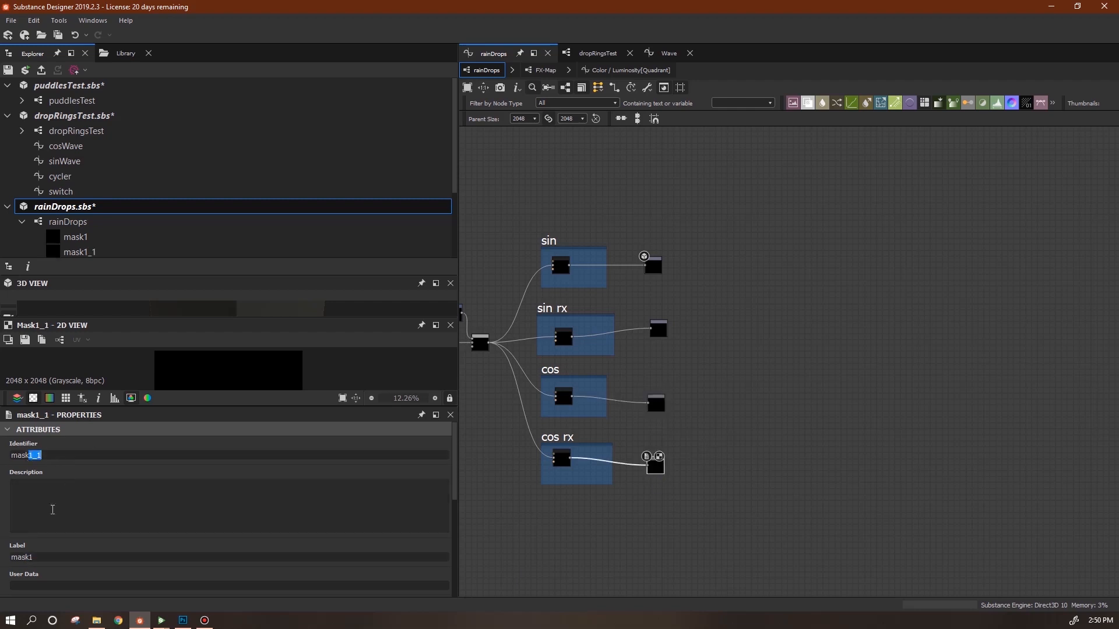
click(771, 408)
middle_drag(801, 303, 971, 310)
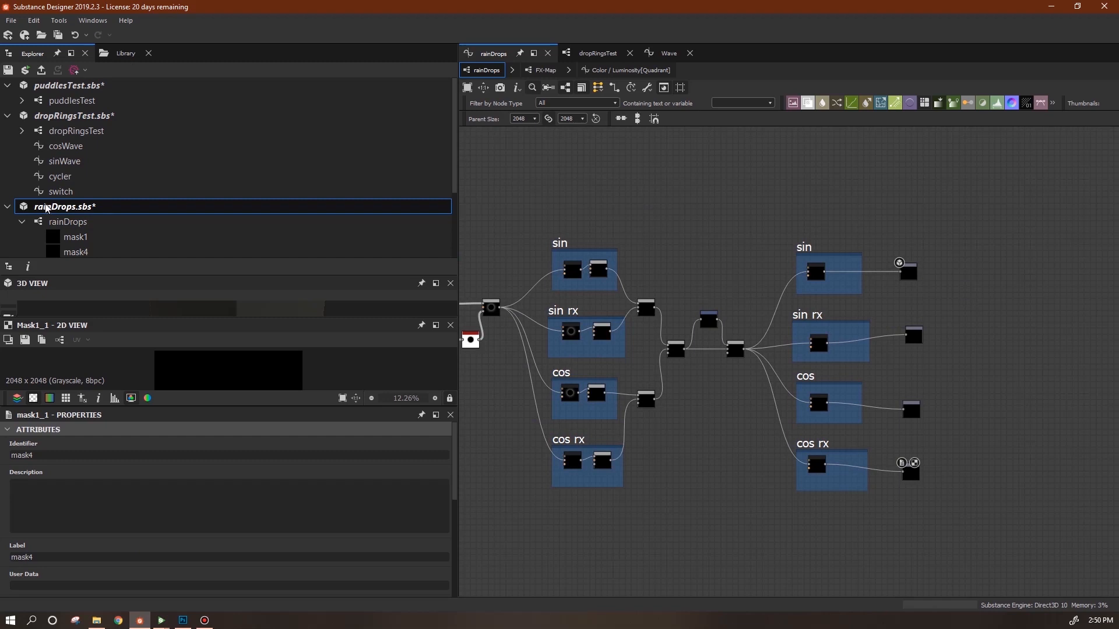
key(ctrl+s)
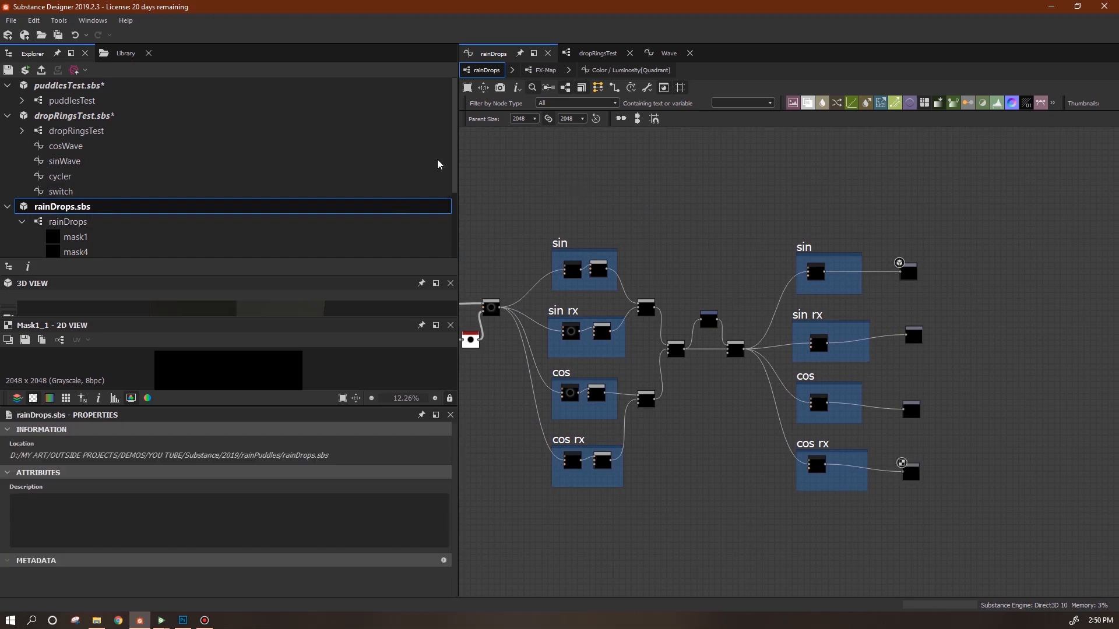
Create a new substance graph named puddleWater from the PBR (Metallic/Roughness) template.
click(10, 21)
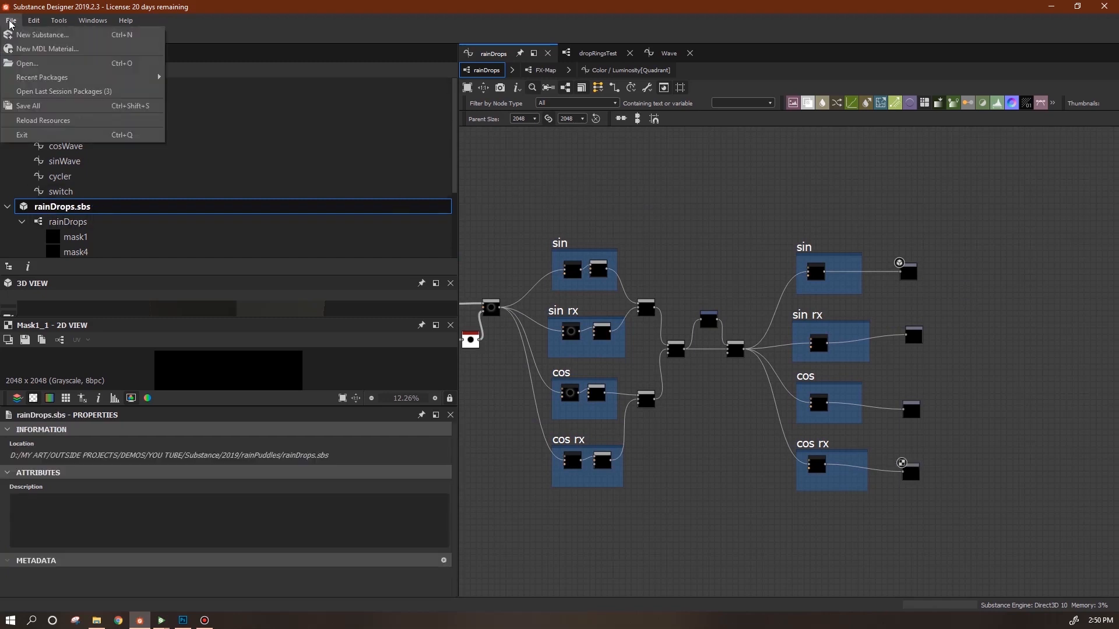
click(35, 35)
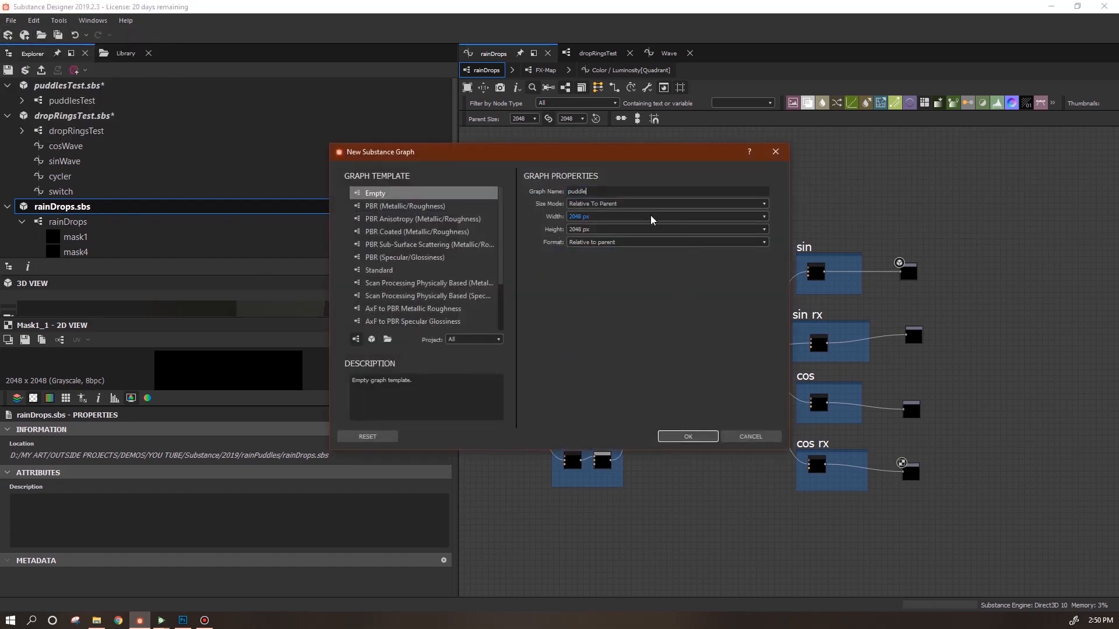
click(389, 207)
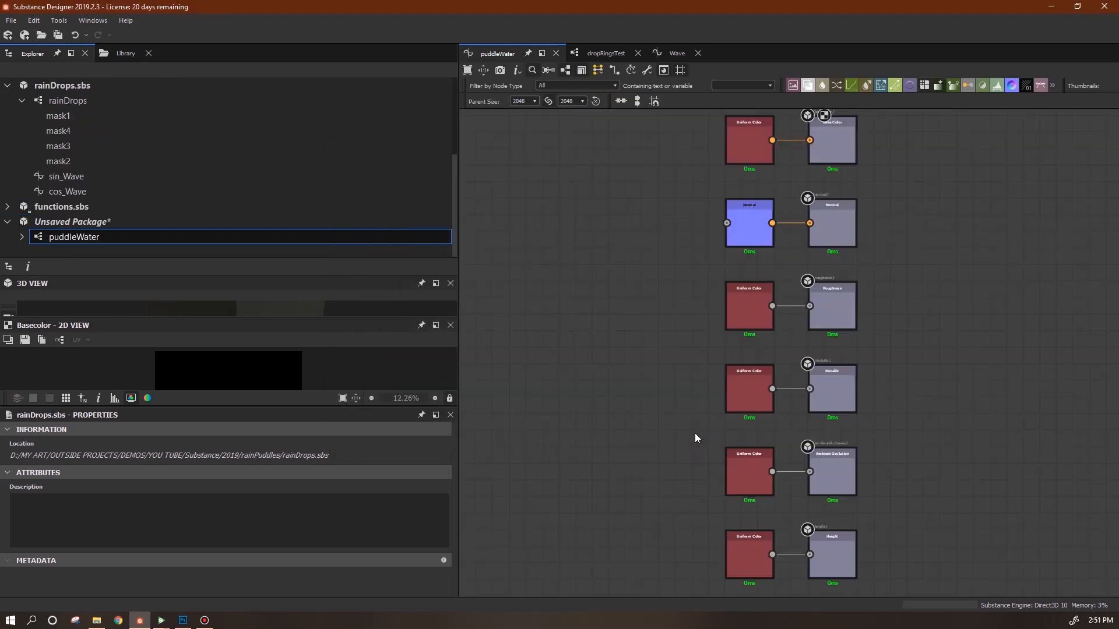
Delete the six default input nodes, leaving only the output nodes.
scroll(674, 462, down, 2)
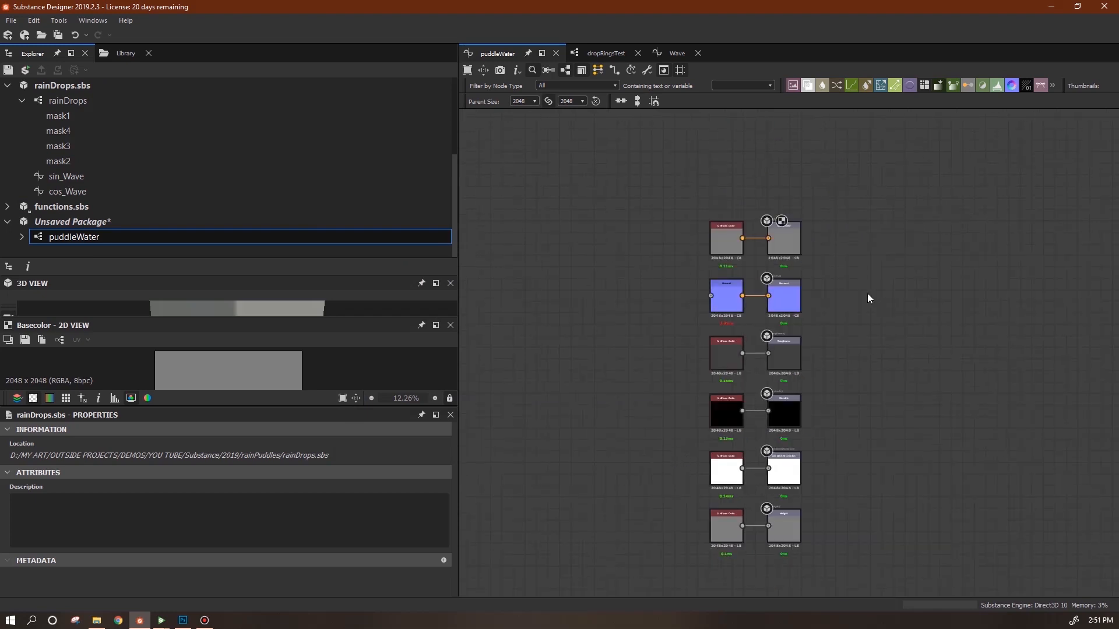
drag(658, 210, 753, 572)
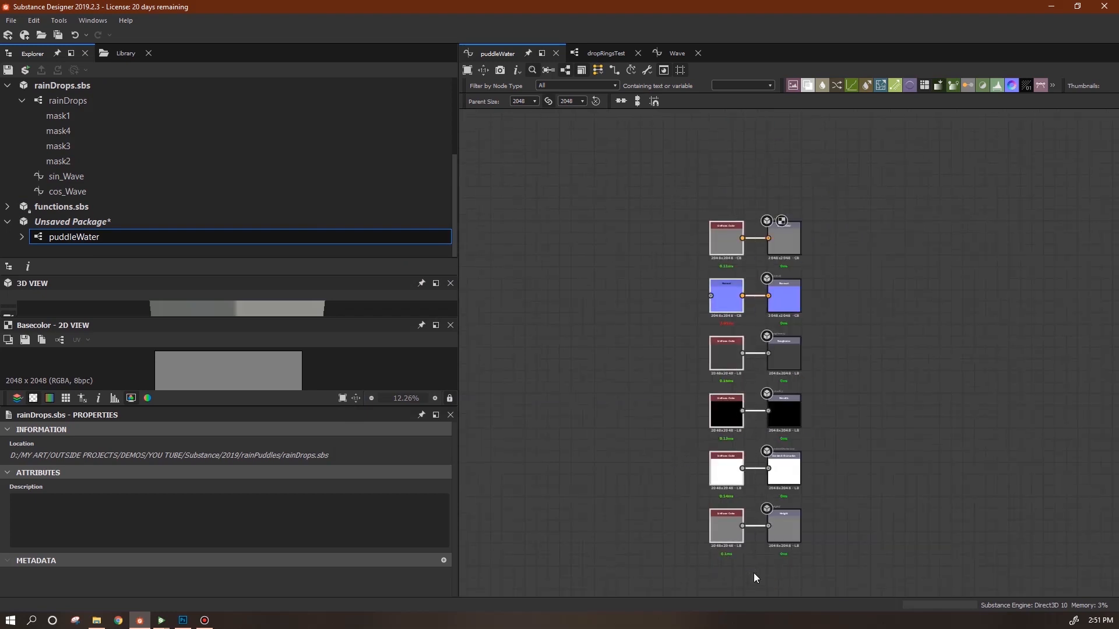
key(Delete)
middle_drag(601, 507, 763, 480)
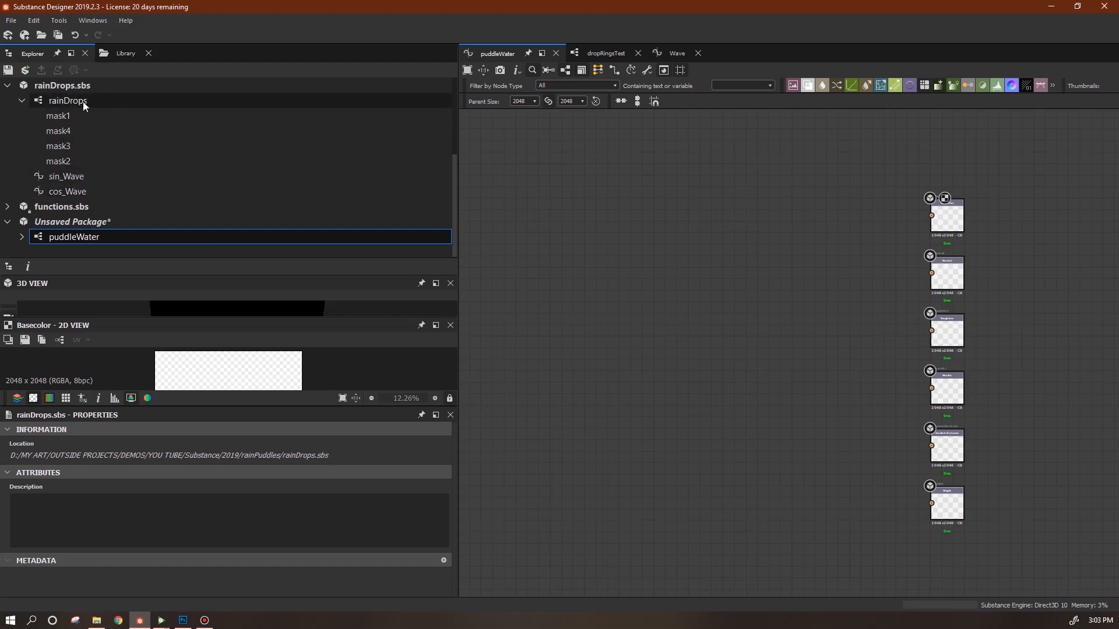
Drag the rainDrops graph from the Explorer into puddleWater as an instance node.
drag(71, 99, 559, 253)
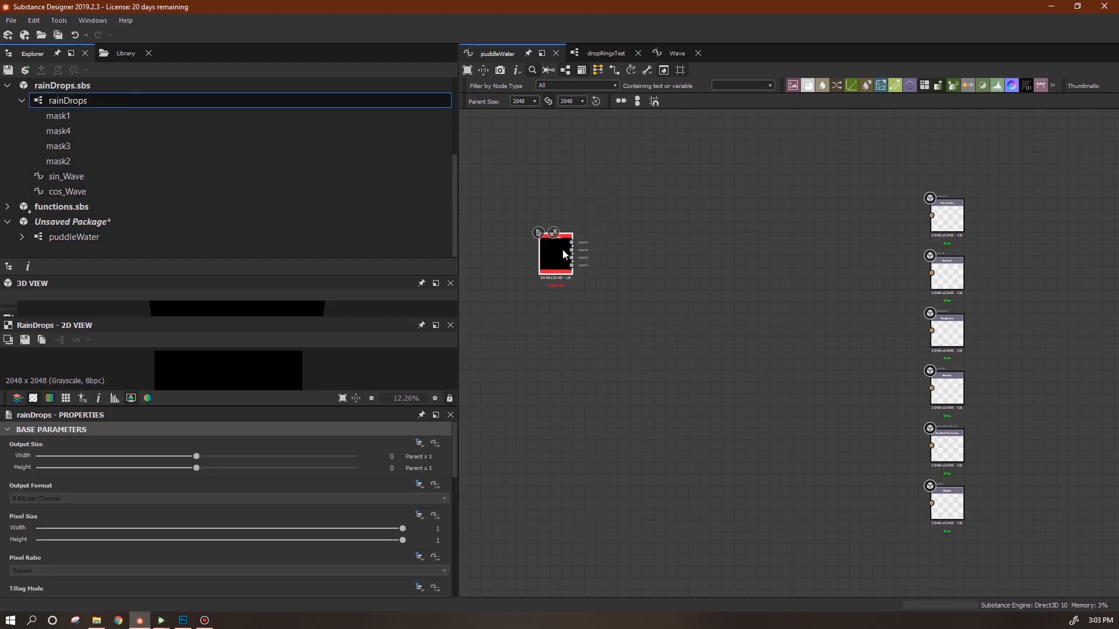
drag(457, 466, 455, 592)
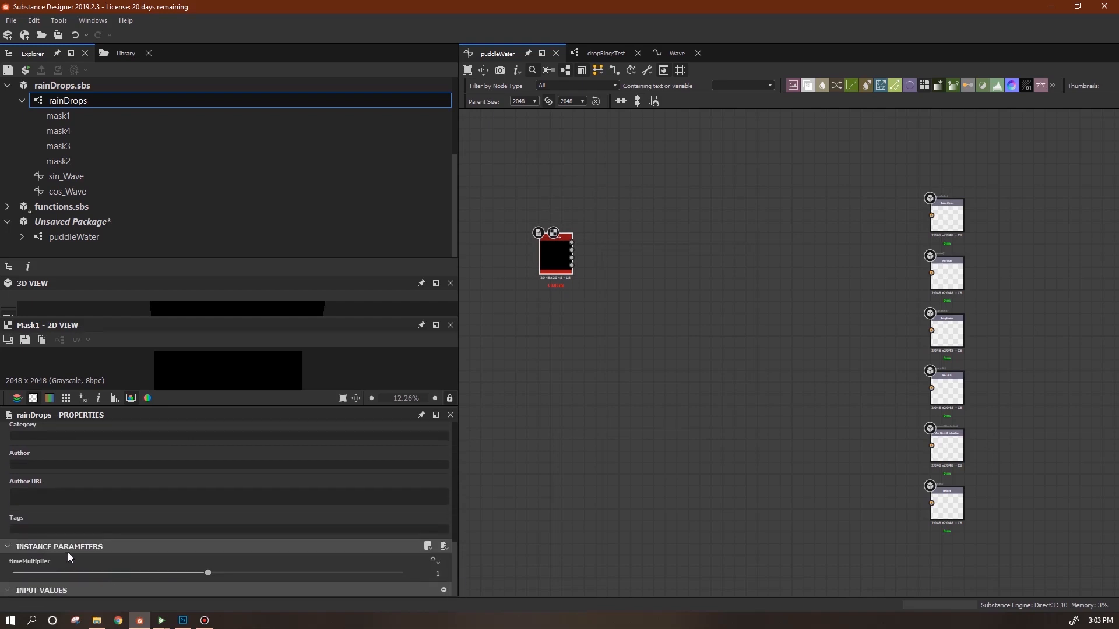
scroll(568, 246, up, 2)
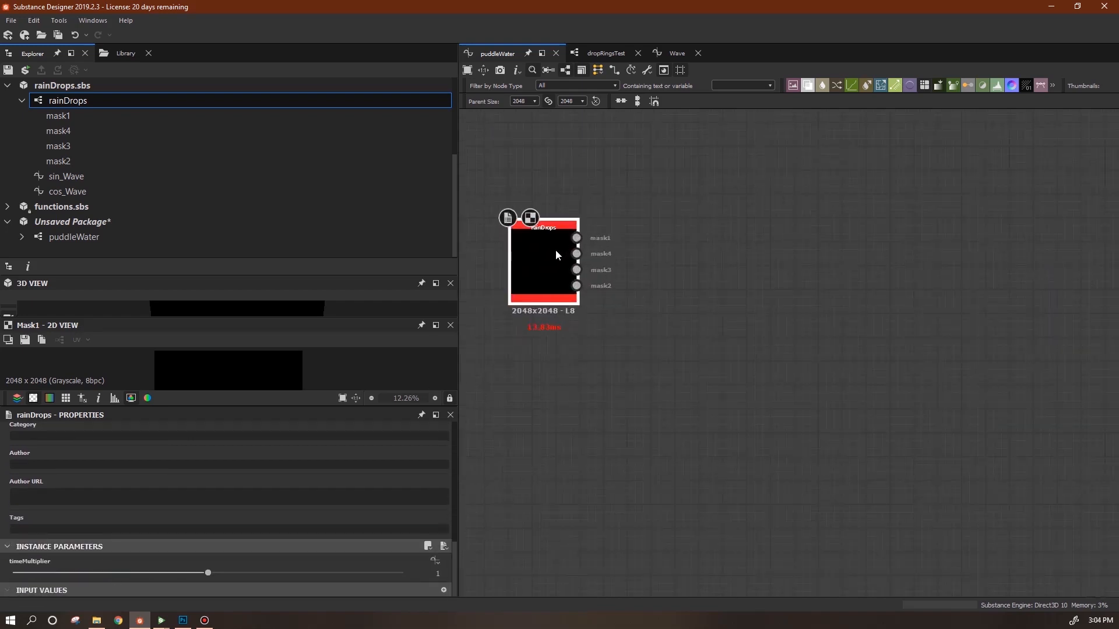
scroll(553, 257, down, 3)
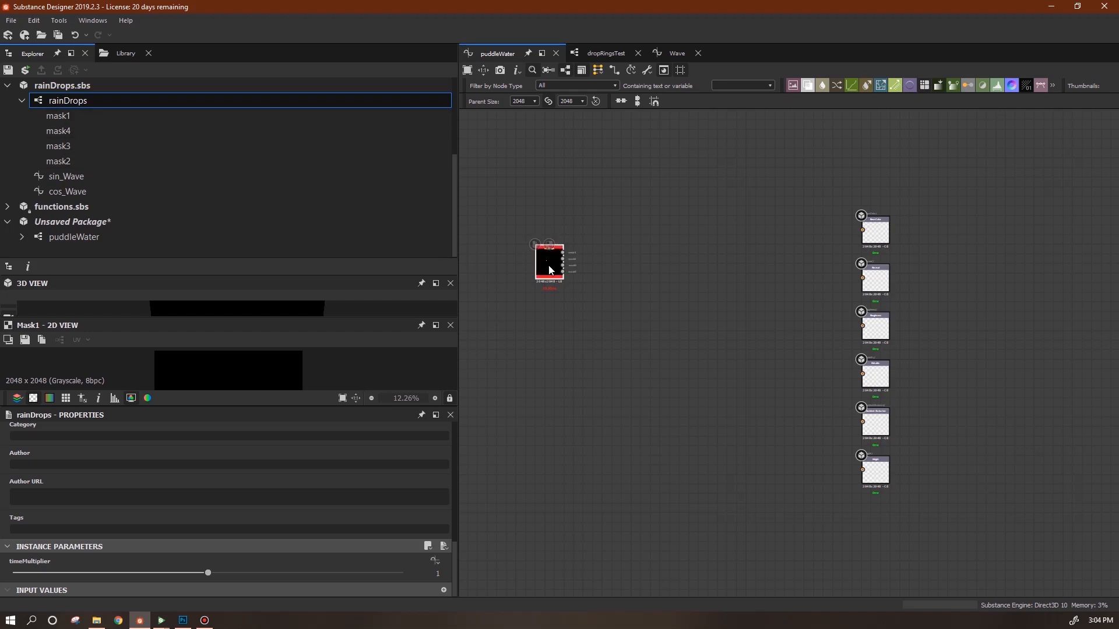
Add two more rainDrops instances, remove a stray Text node, and stack them evenly in a column.
drag(549, 270, 767, 356)
drag(573, 342, 584, 344)
click(674, 372)
key(ctrl+v)
key(Delete)
drag(782, 360, 580, 404)
drag(546, 256, 546, 214)
drag(546, 329, 546, 300)
drag(553, 409, 553, 399)
drag(543, 304, 543, 314)
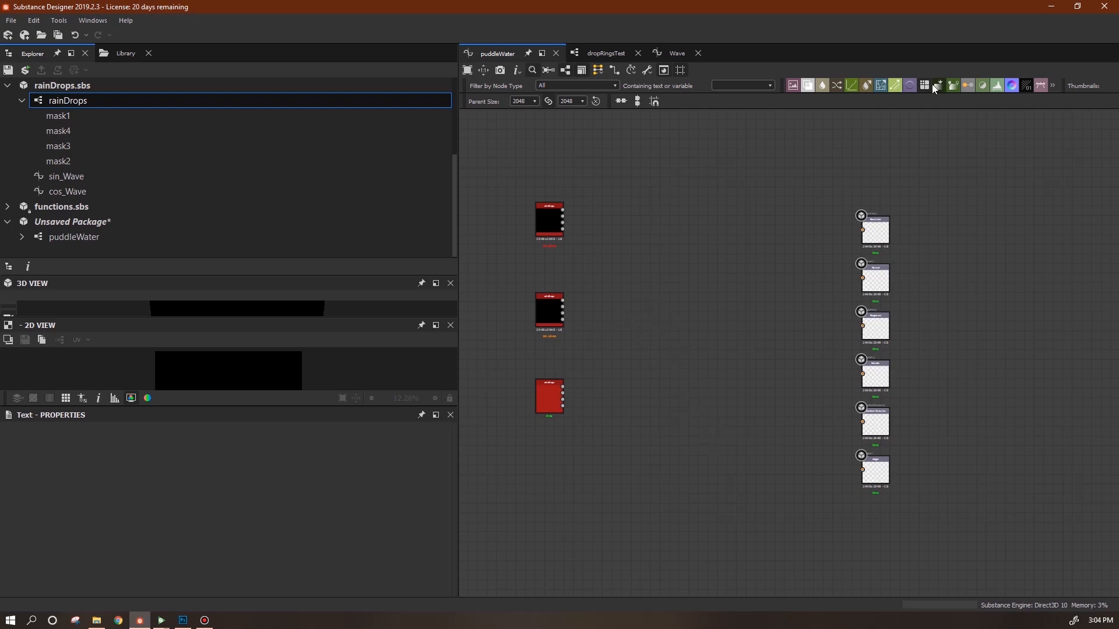
Add an FX-Map node and line it up beside the top rainDrops node.
drag(641, 231, 641, 232)
drag(550, 222, 545, 235)
middle_drag(701, 363, 767, 420)
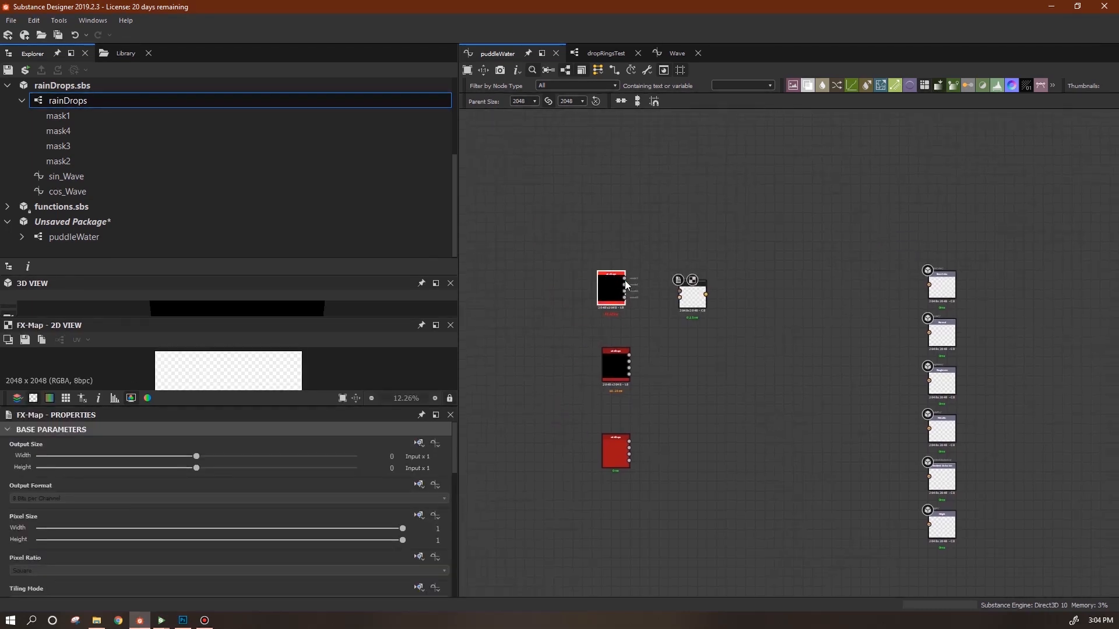
drag(699, 310, 700, 301)
middle_drag(744, 331, 784, 357)
drag(731, 321, 732, 325)
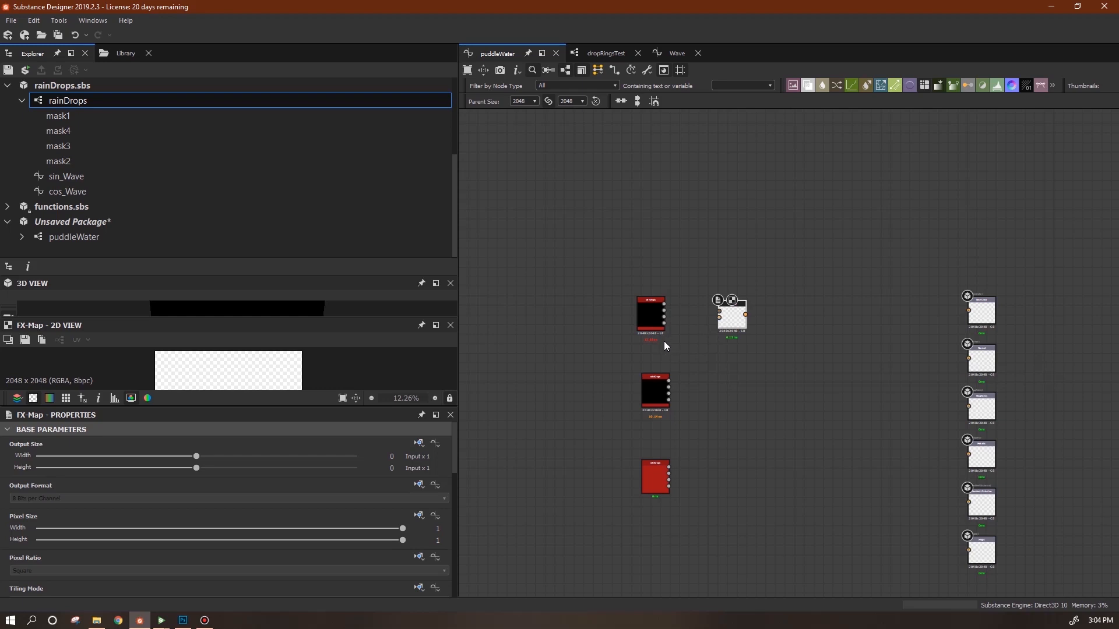
Open the rainDrops graph, select its ring-building nodes, and return to puddleWater.
double_click(68, 100)
drag(595, 240, 466, 370)
click(72, 238)
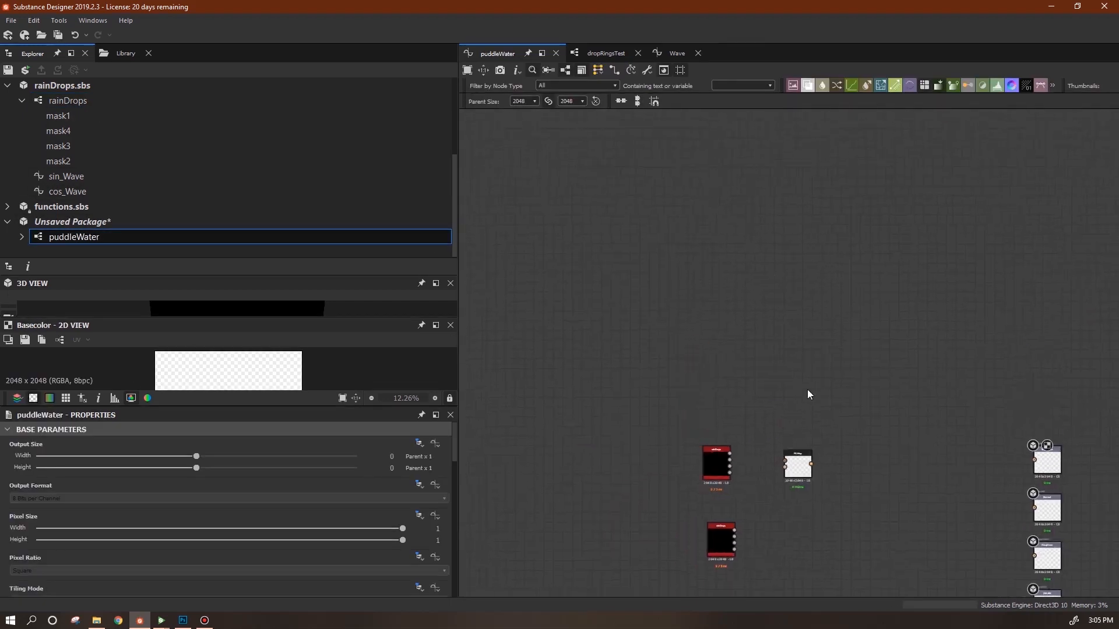
Group the six ring-building nodes in a frame titled tester.
drag(924, 295, 664, 400)
right_click(768, 318)
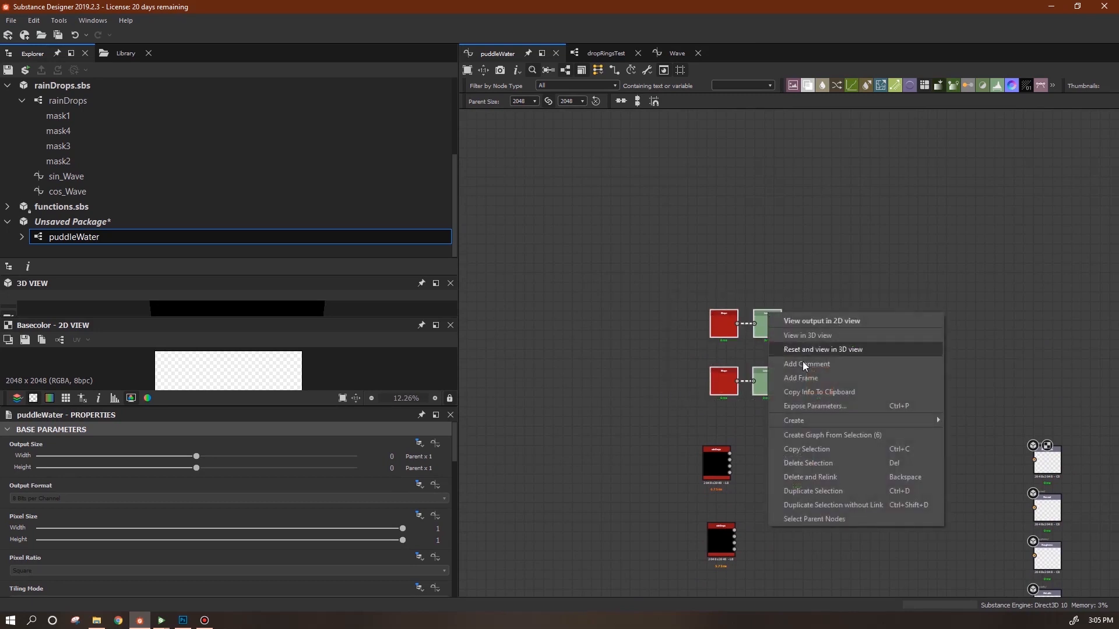
click(814, 381)
drag(701, 295, 631, 203)
double_click(30, 489)
text(tester)
key(Return)
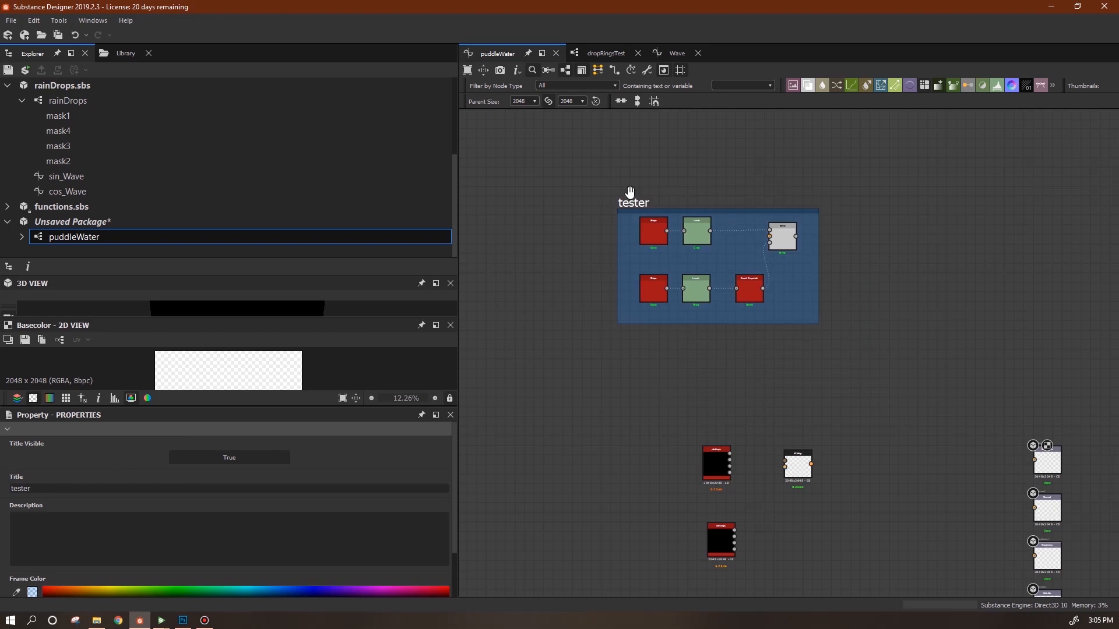
drag(633, 203, 579, 166)
Preview the Blend node's ring in an enlarged, centred 2D view.
click(729, 198)
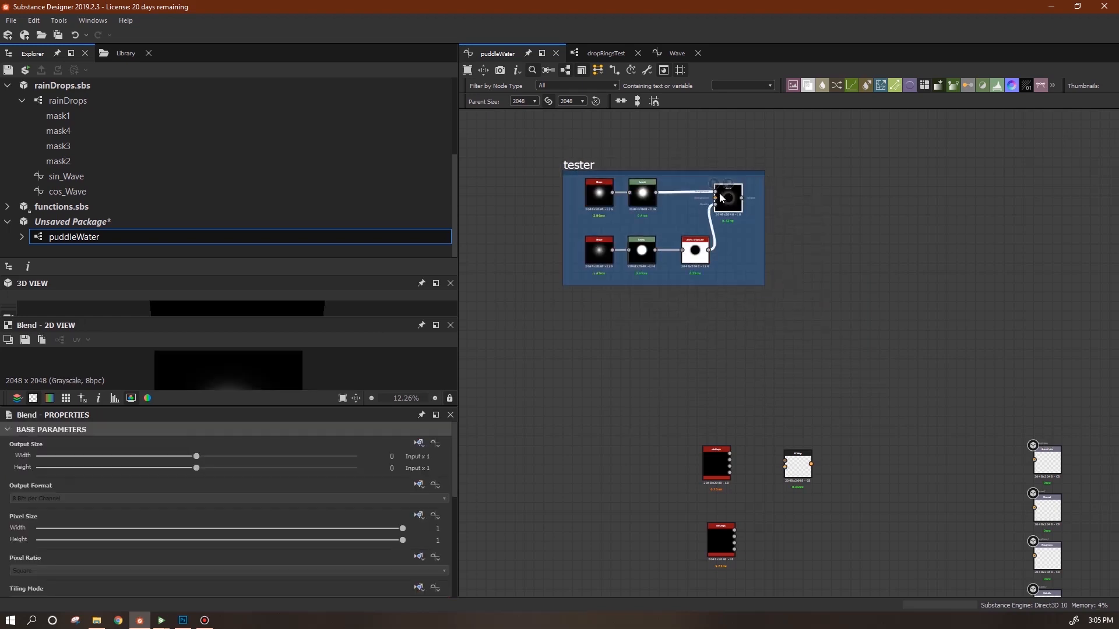
drag(261, 407, 268, 458)
middle_drag(262, 404, 281, 352)
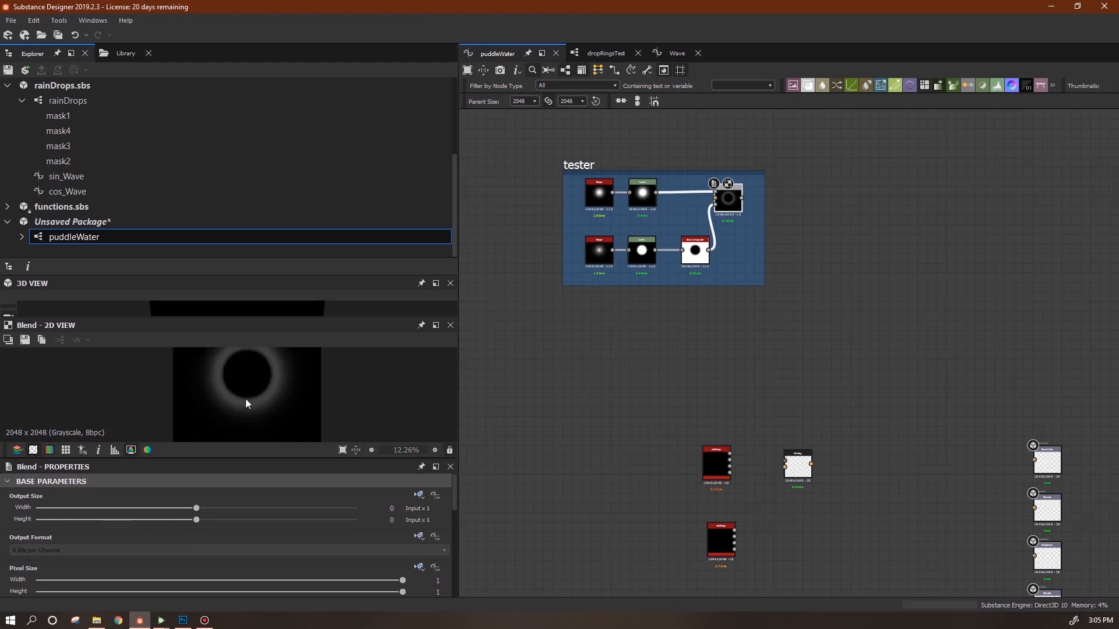
Set the FX-Map's Color Mode to Grayscale and feed the Blend output into it.
middle_drag(788, 406, 772, 374)
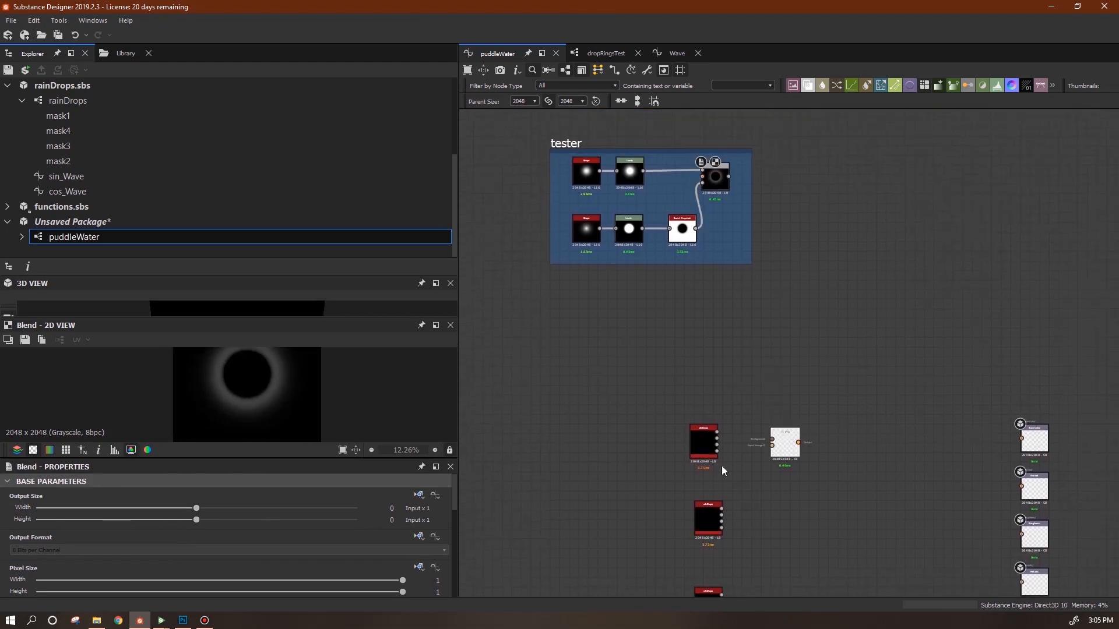
click(775, 447)
drag(454, 486, 447, 520)
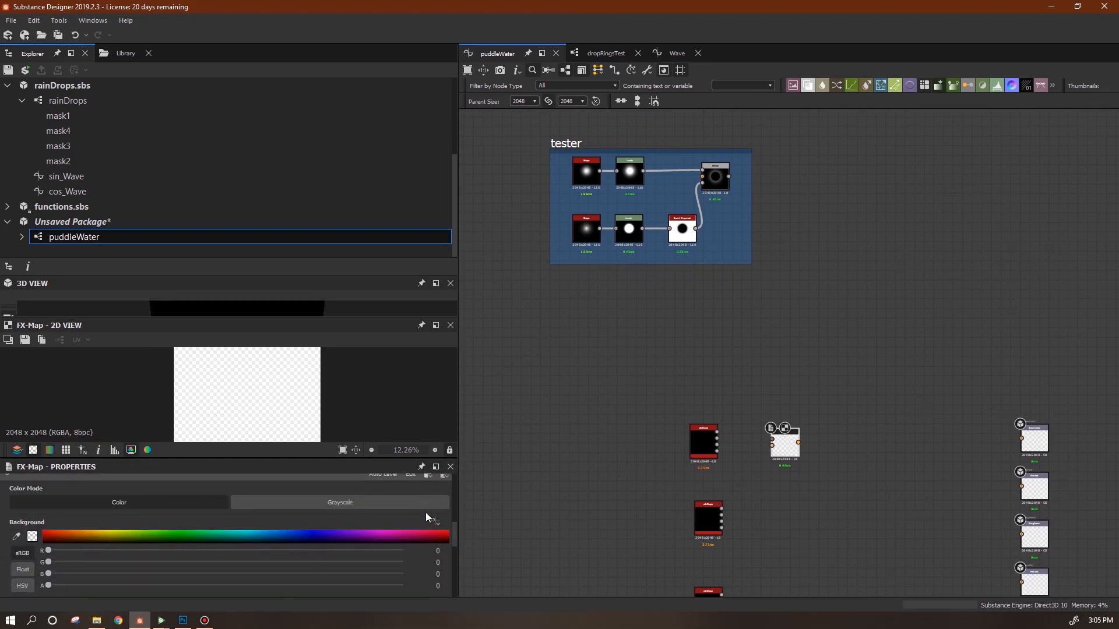
click(446, 504)
drag(729, 176, 771, 441)
Open the FX-Map's internal graph with Edit Fx-Map.
scroll(798, 463, up, 3)
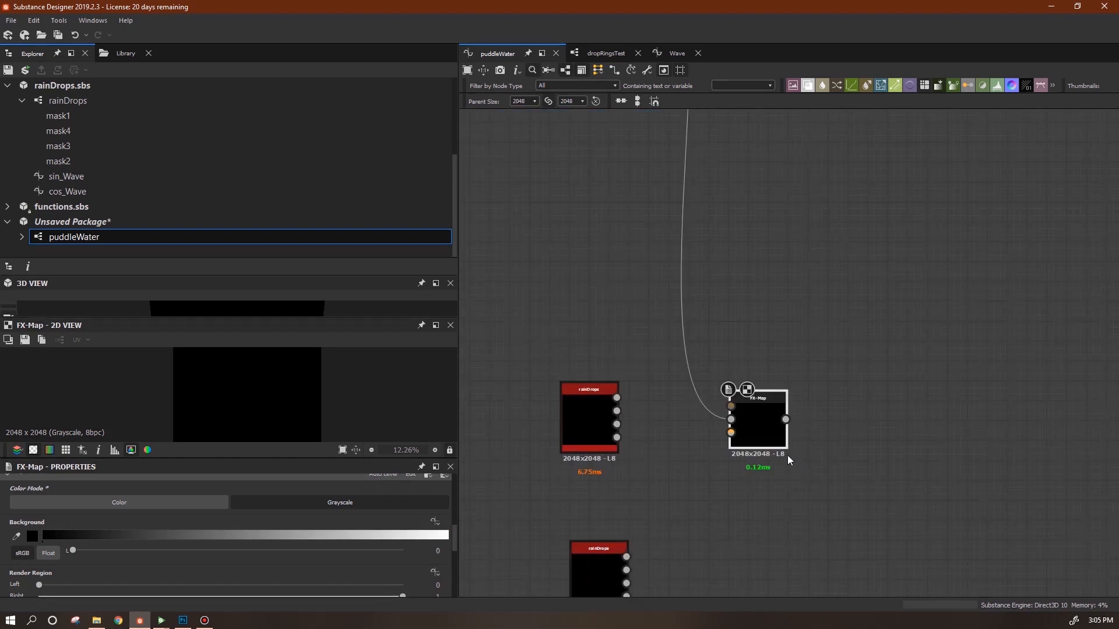
right_click(760, 414)
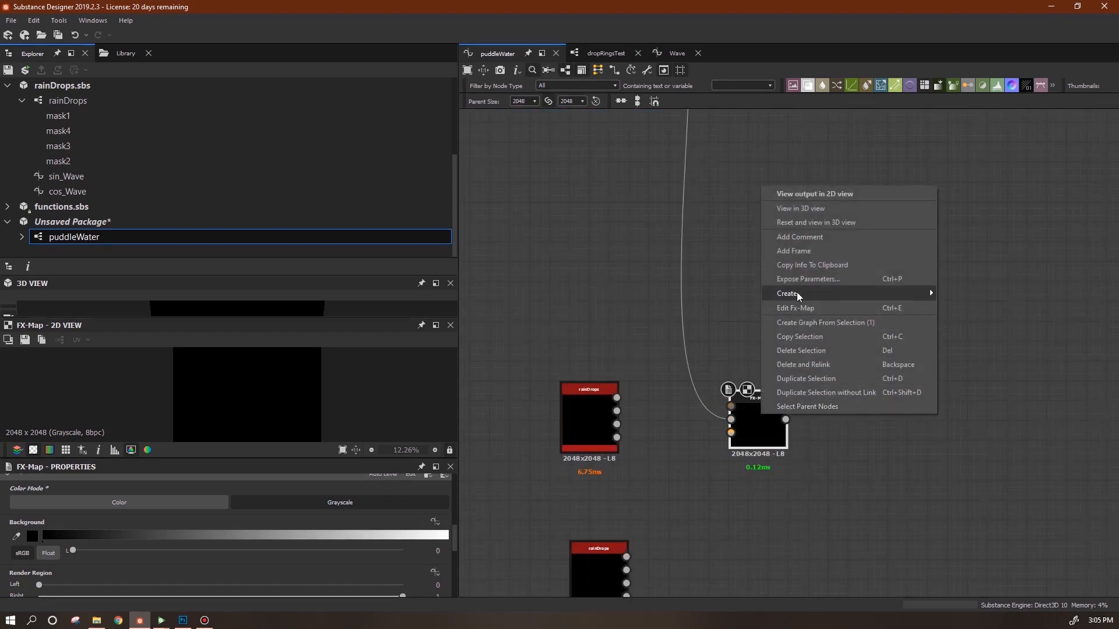
click(800, 310)
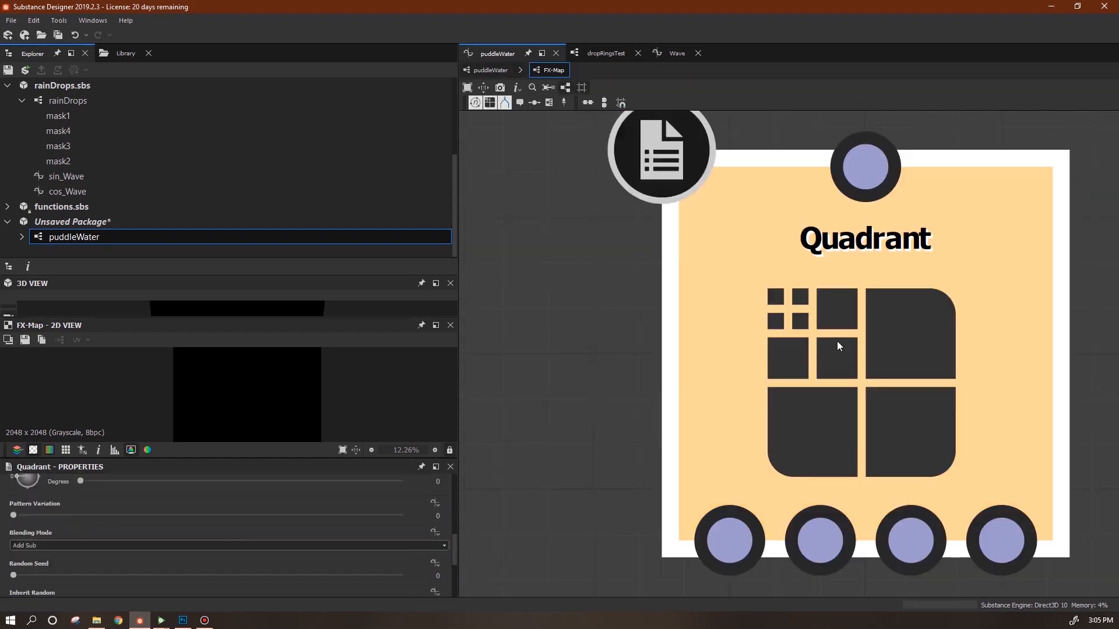
Add two Quadrant nodes chained below the existing Quadrant.
scroll(786, 337, down, 6)
middle_drag(872, 409, 845, 298)
scroll(825, 394, down, 2)
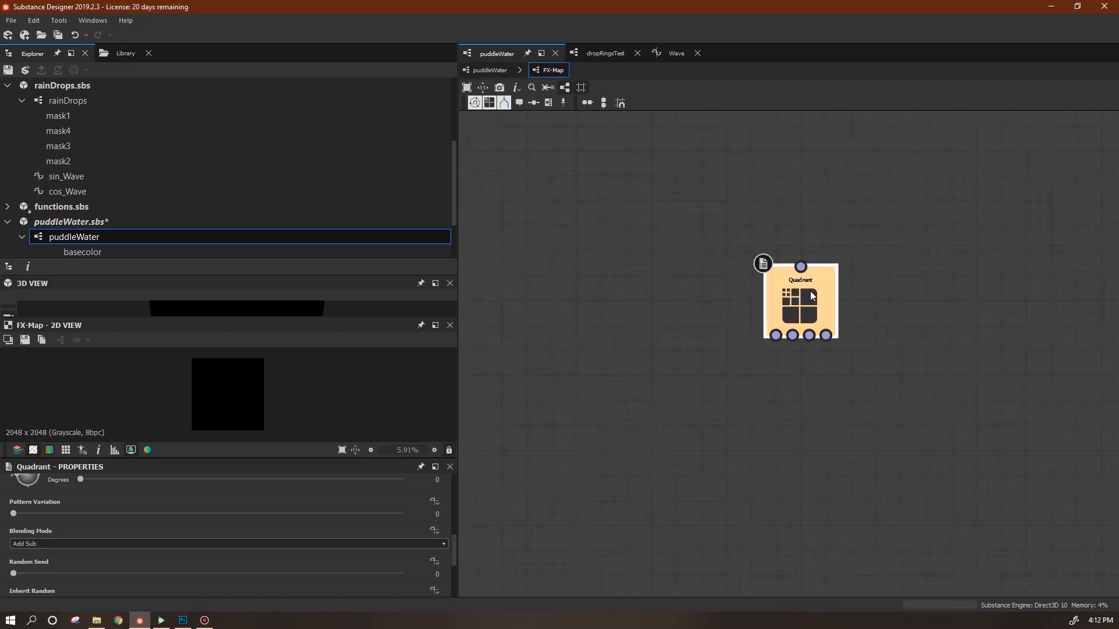
key(space)
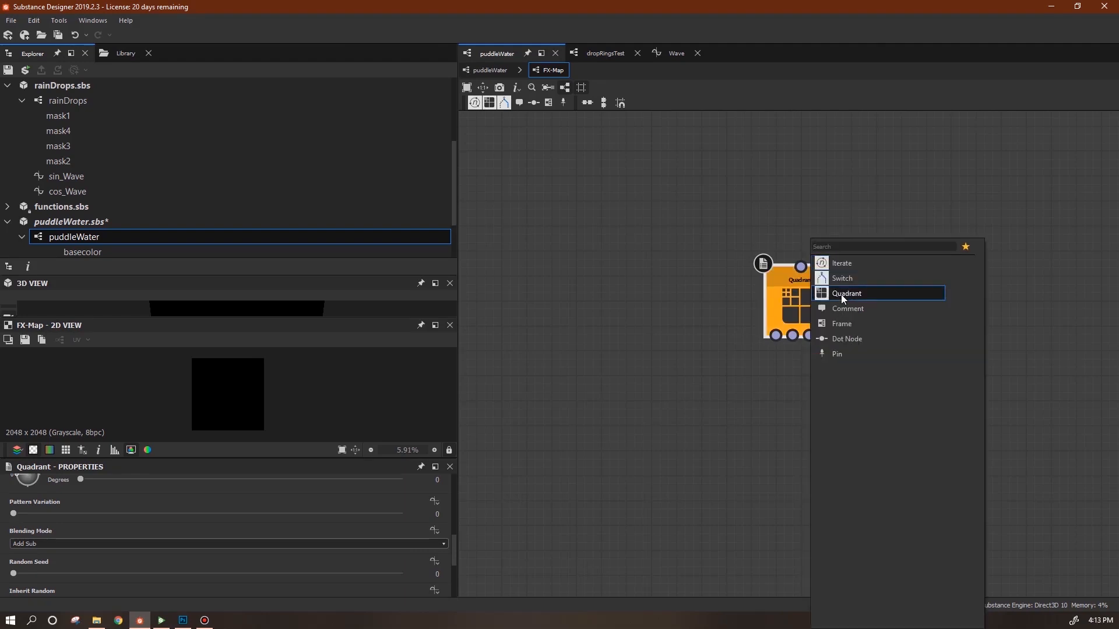
click(840, 295)
key(space)
click(912, 298)
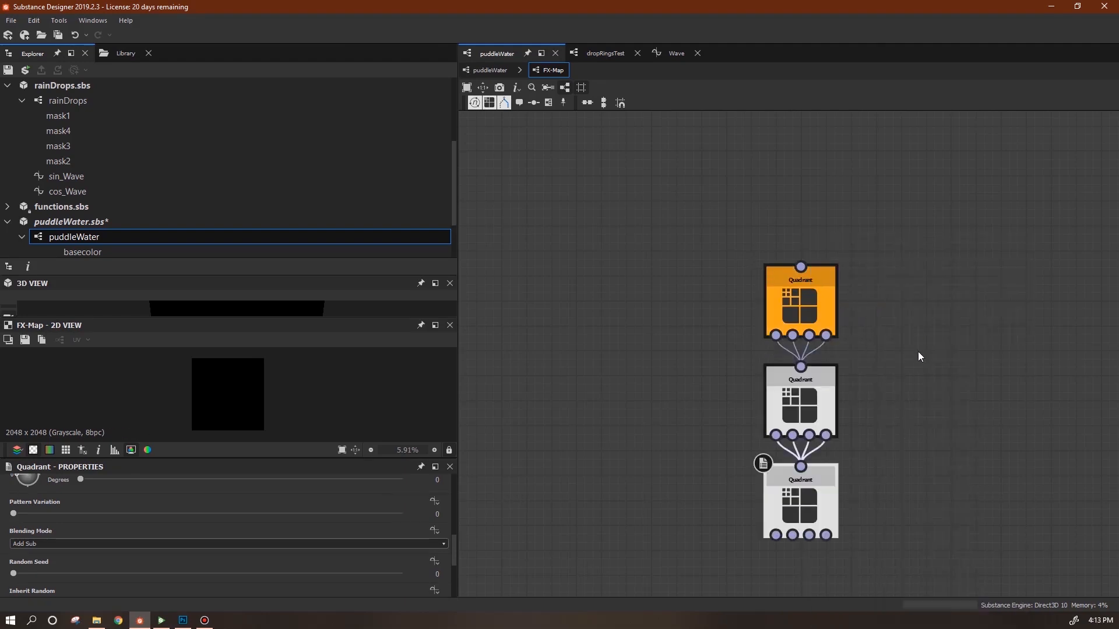
key(space)
key(Escape)
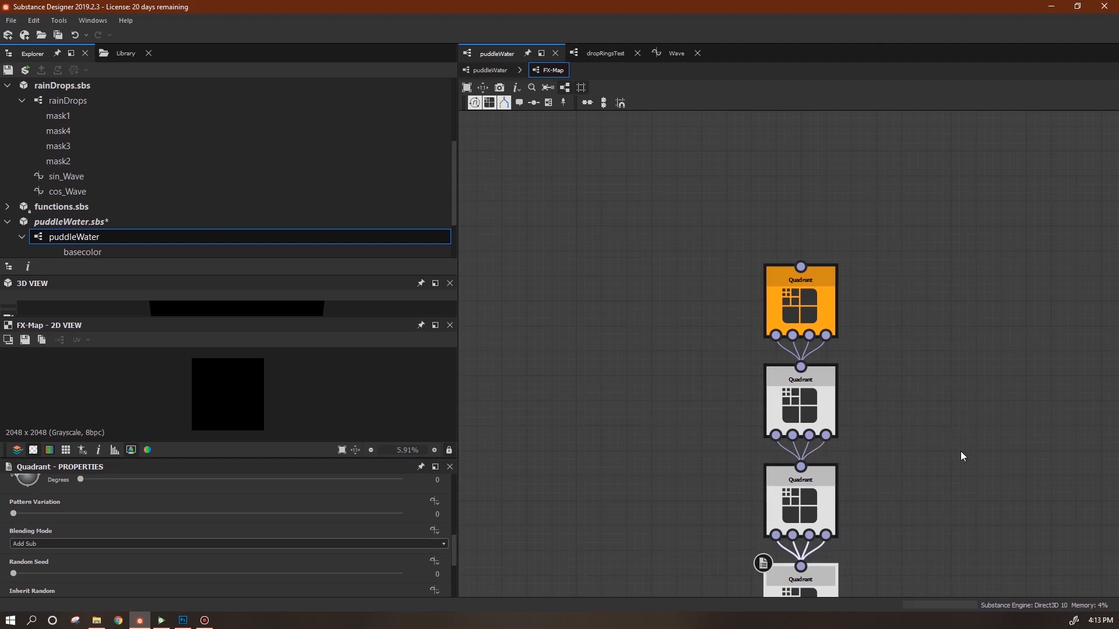
Add a separate Quadrant node and connect the third Quadrant into it.
middle_drag(963, 463, 928, 205)
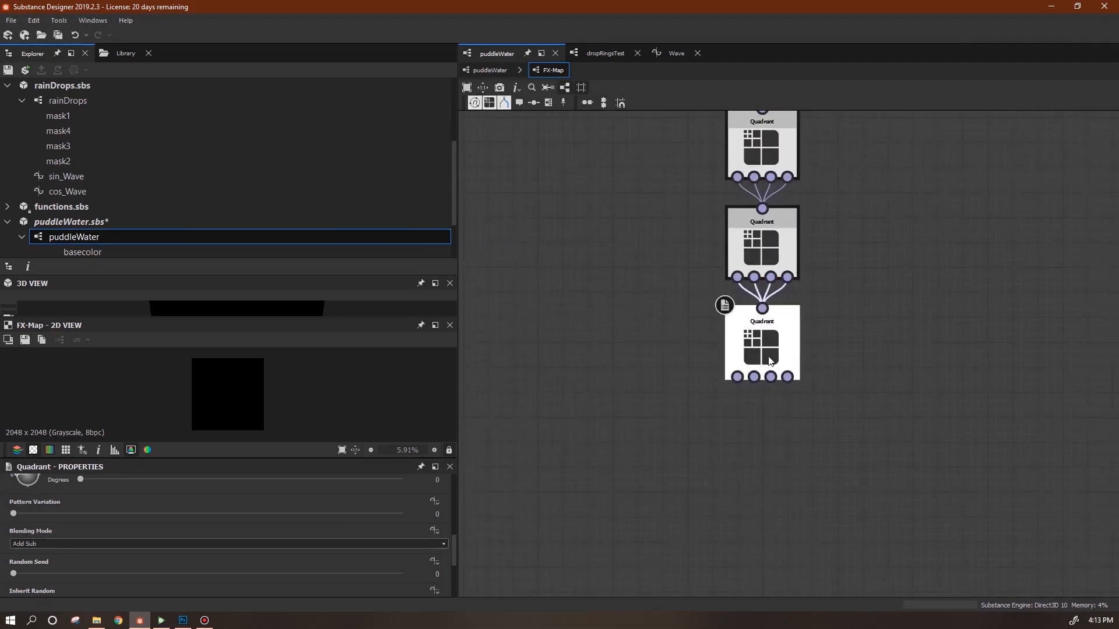
click(907, 288)
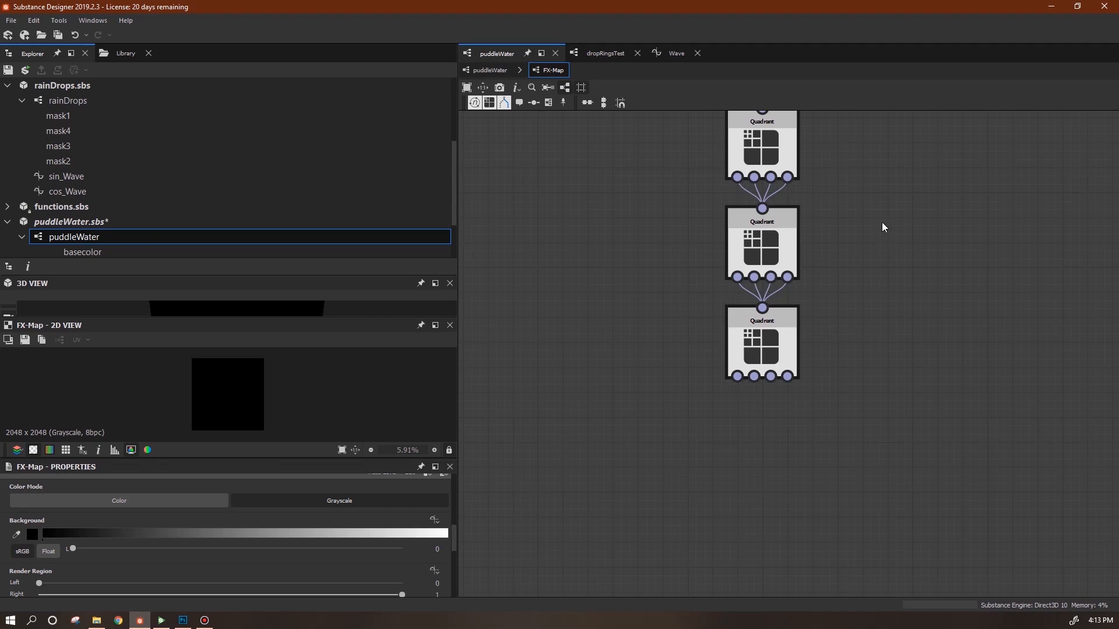
key(space)
click(941, 277)
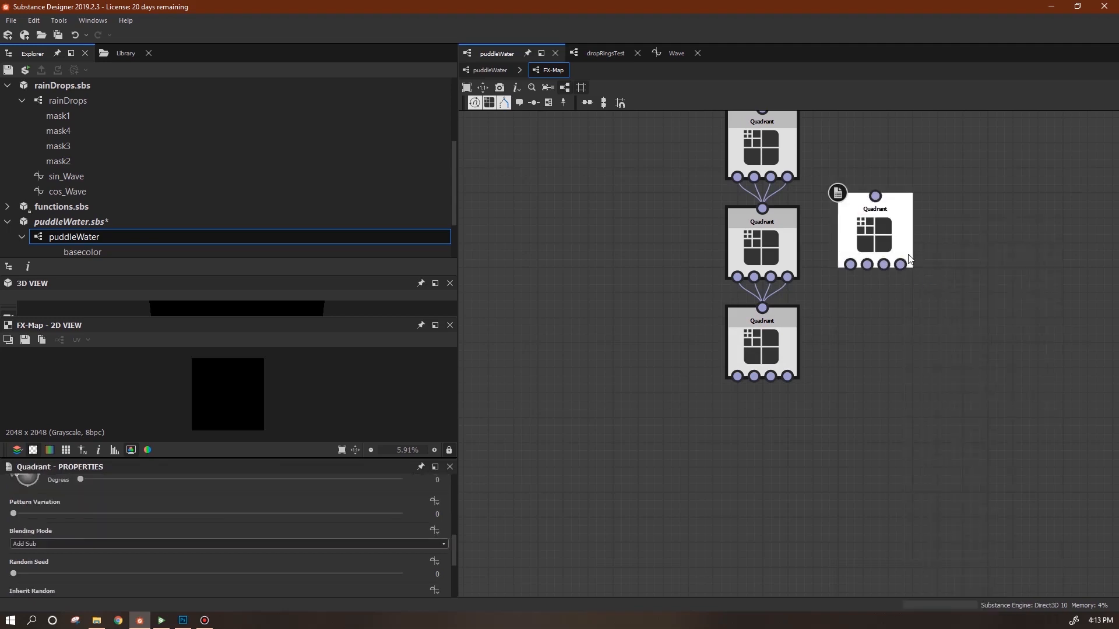
drag(892, 227, 693, 483)
drag(738, 377, 623, 457)
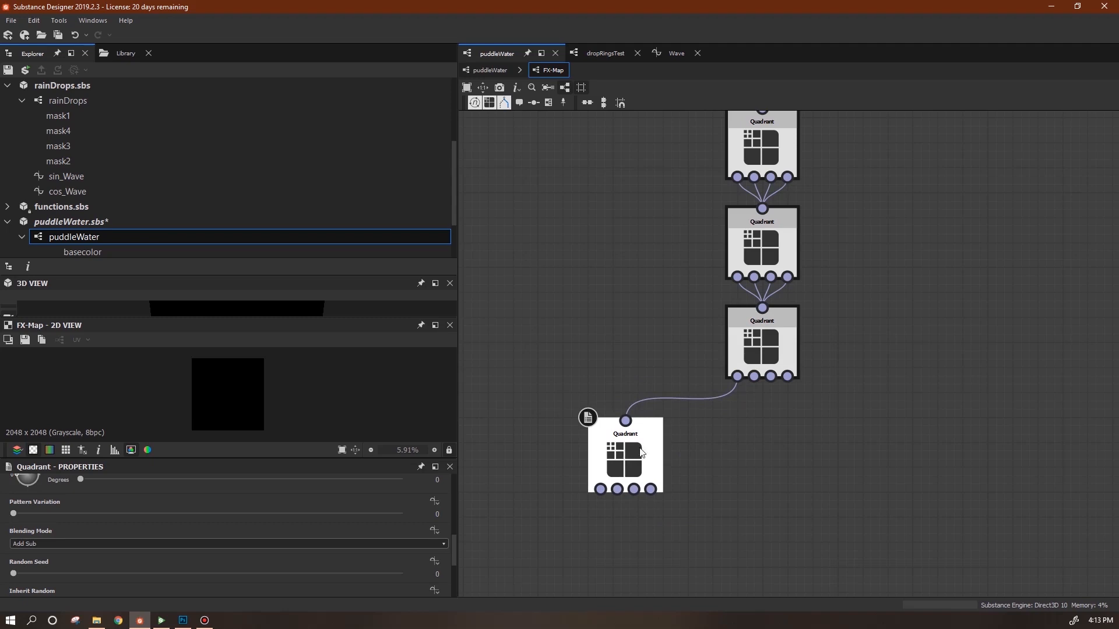
middle_drag(890, 295, 865, 449)
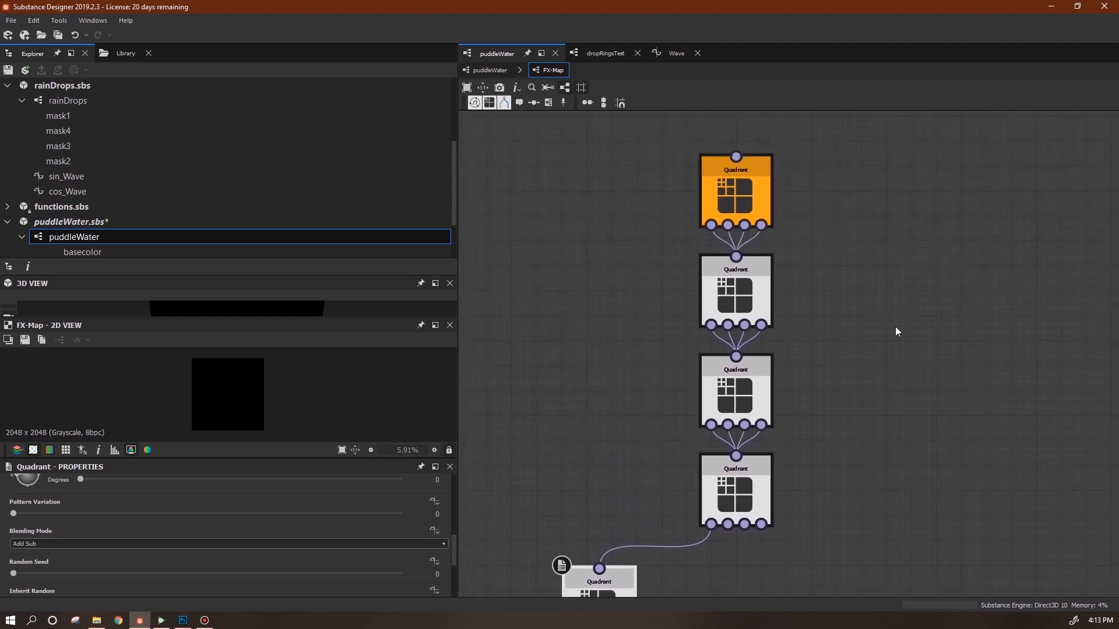
Add an Iterate node as the FX-Map root and place it above the first Quadrant.
right_click(733, 150)
mouse_move(773, 156)
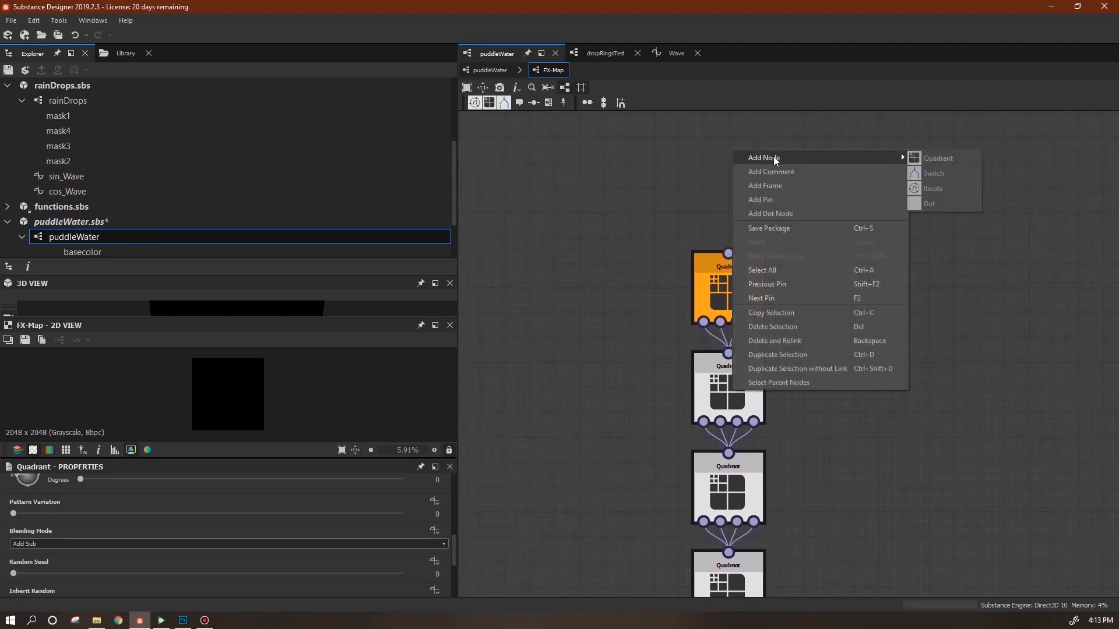
click(932, 188)
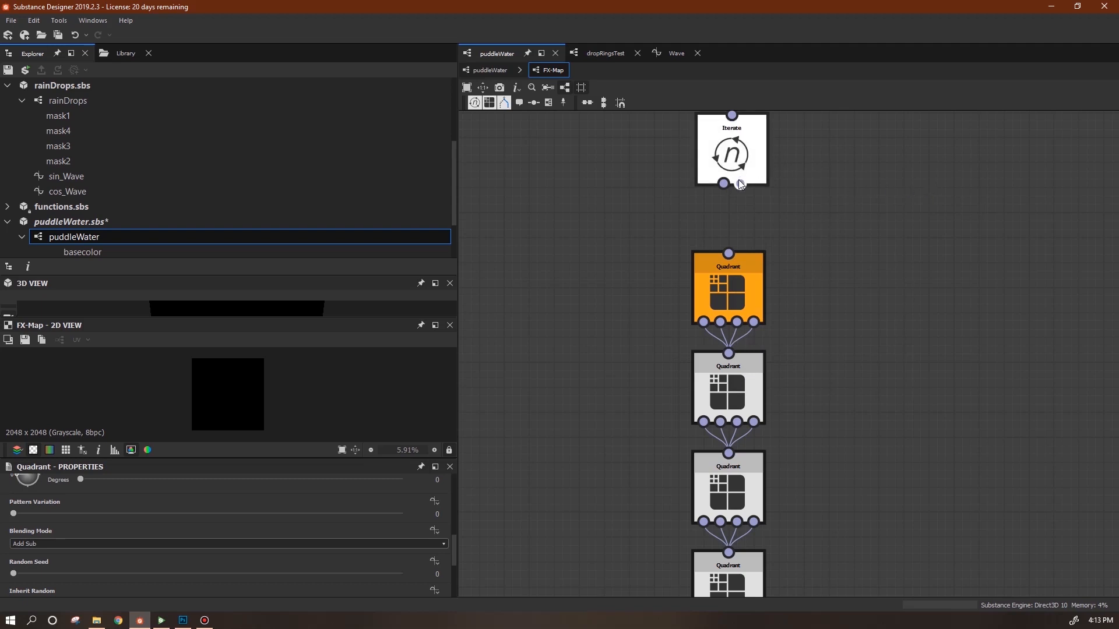
right_click(750, 148)
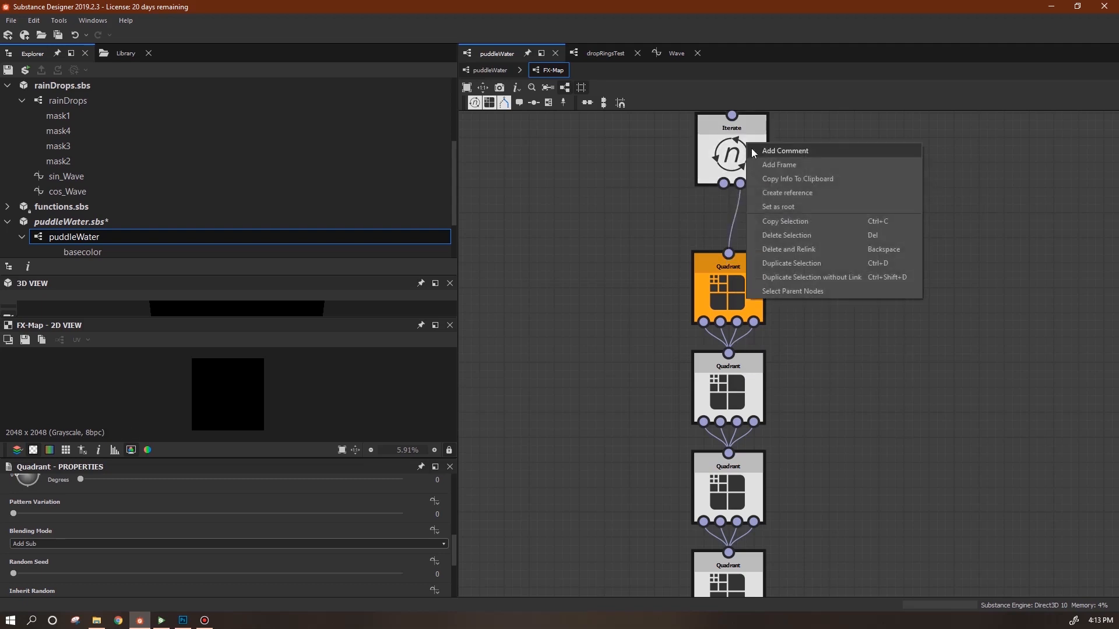
click(804, 205)
mouse_move(868, 358)
middle_down()
mouse_move(876, 334)
mouse_move(864, 372)
middle_up()
drag(748, 182, 756, 208)
middle_drag(843, 388, 885, 172)
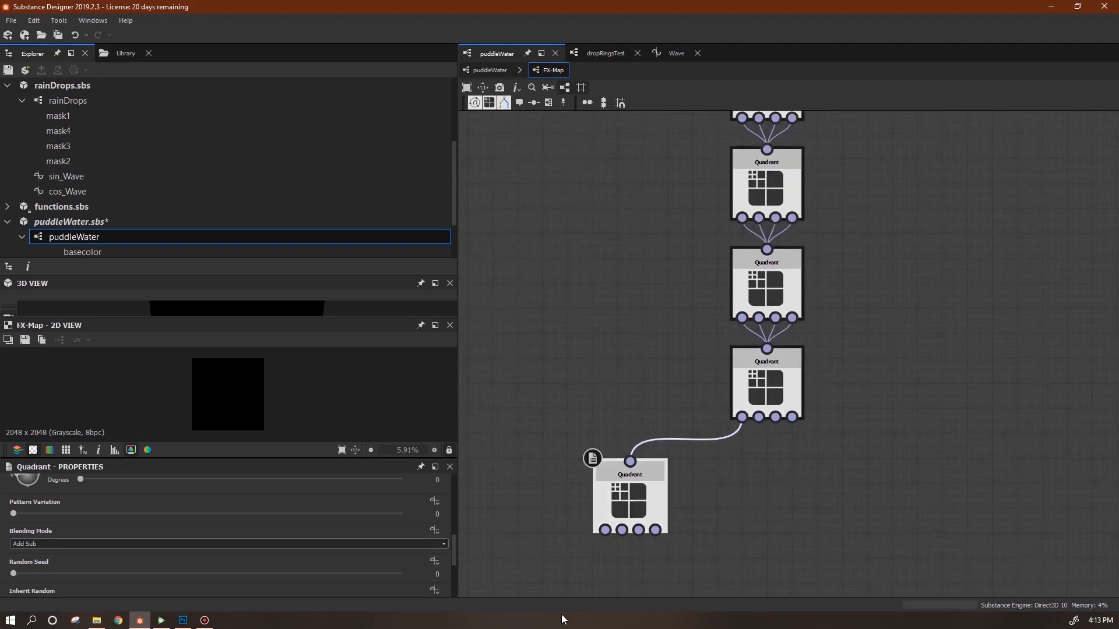
Set the bottom Quadrant's Pattern to Input Image so the preview shows a grid of rings.
scroll(447, 548, up, 5)
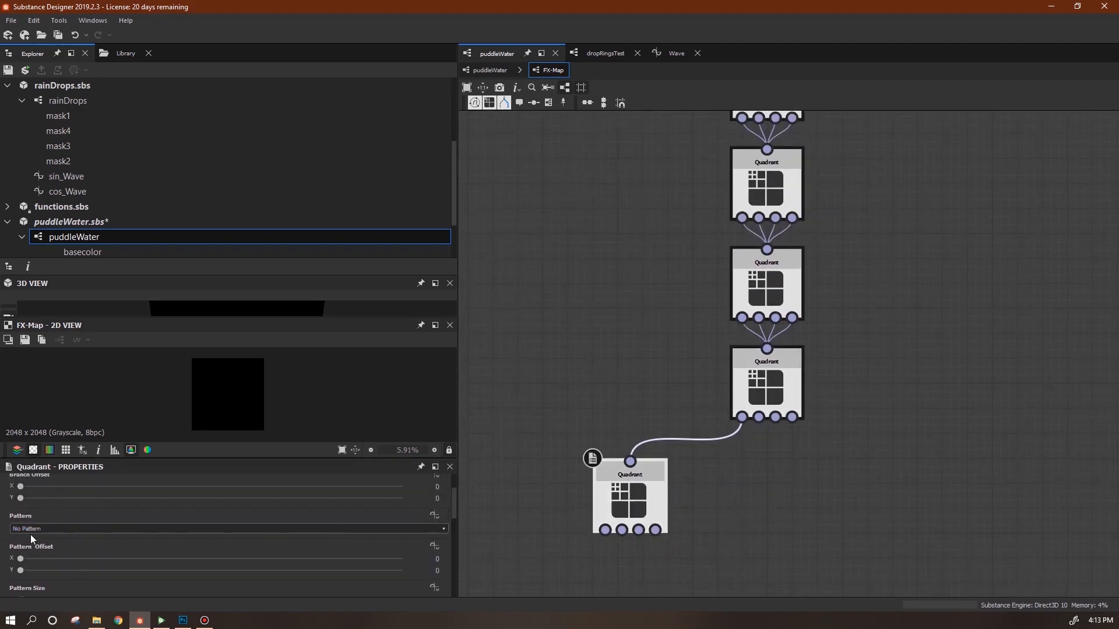
click(445, 528)
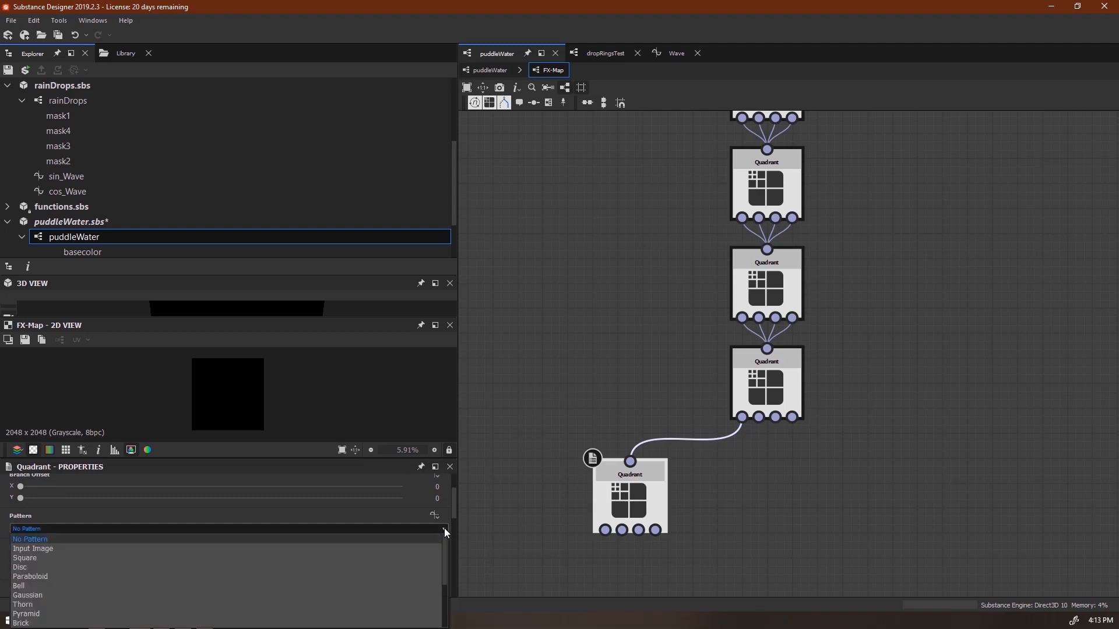
click(393, 550)
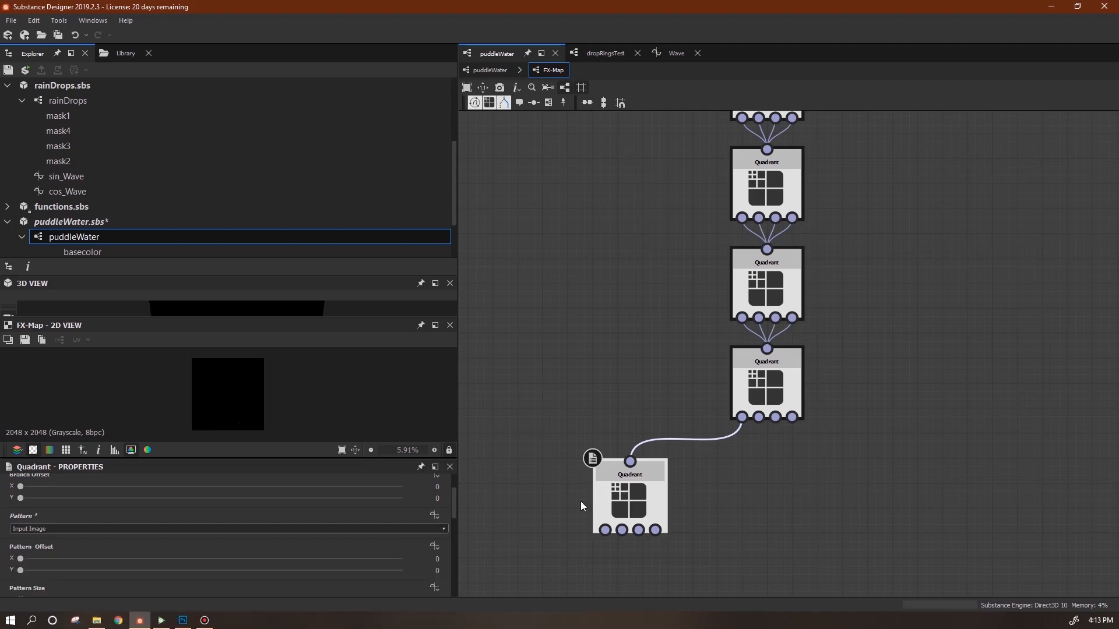
scroll(307, 404, up, 6)
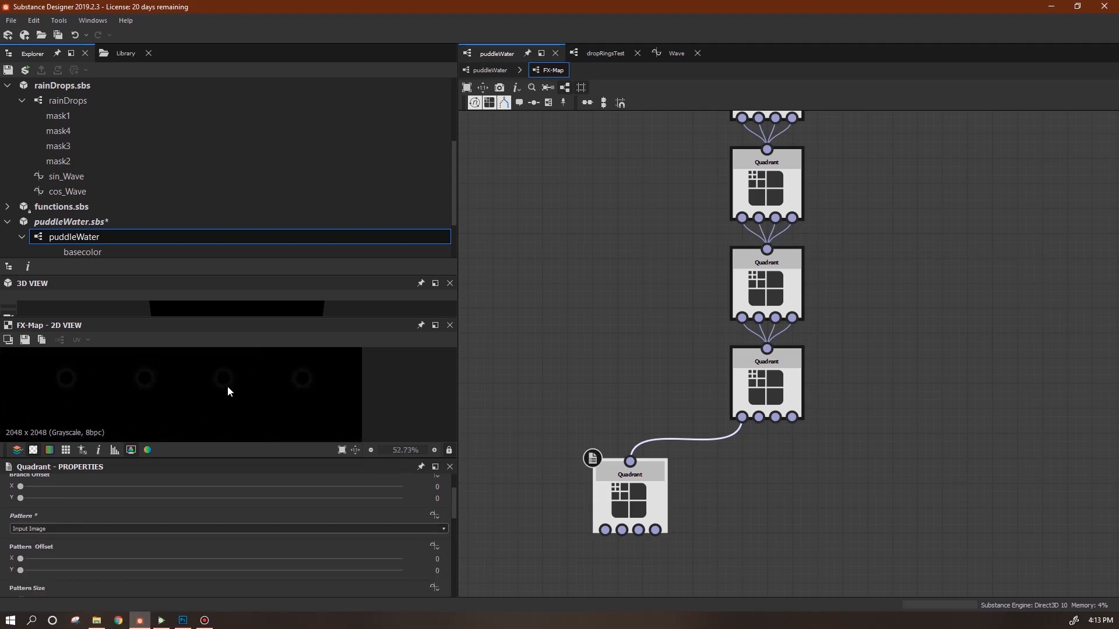
scroll(222, 394, down, 4)
right_click(646, 499)
key(Escape)
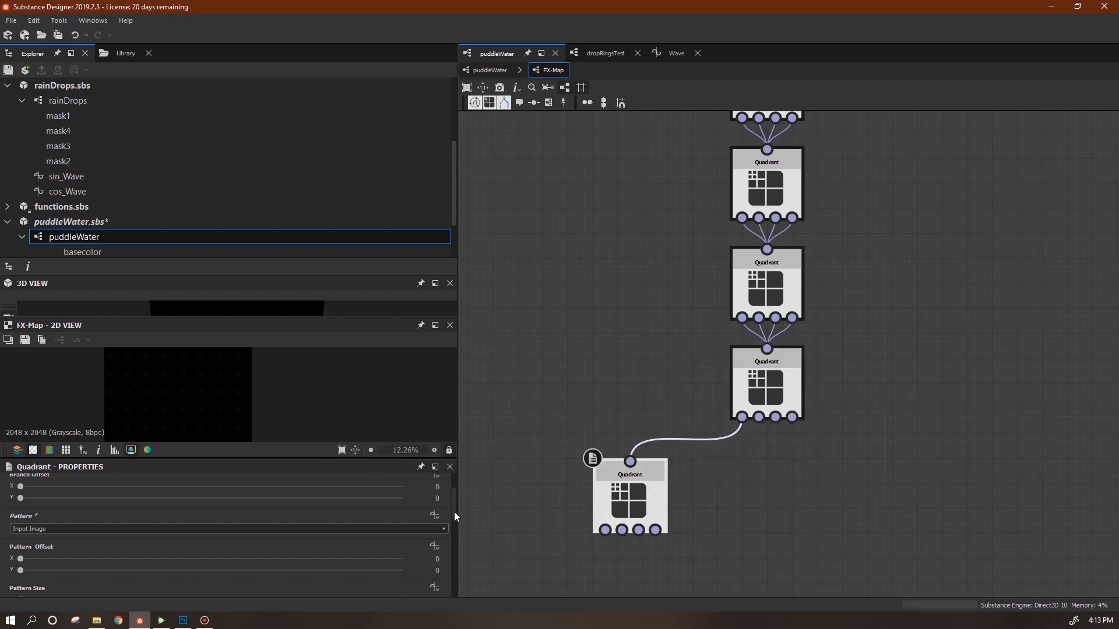
scroll(454, 513, up, 3)
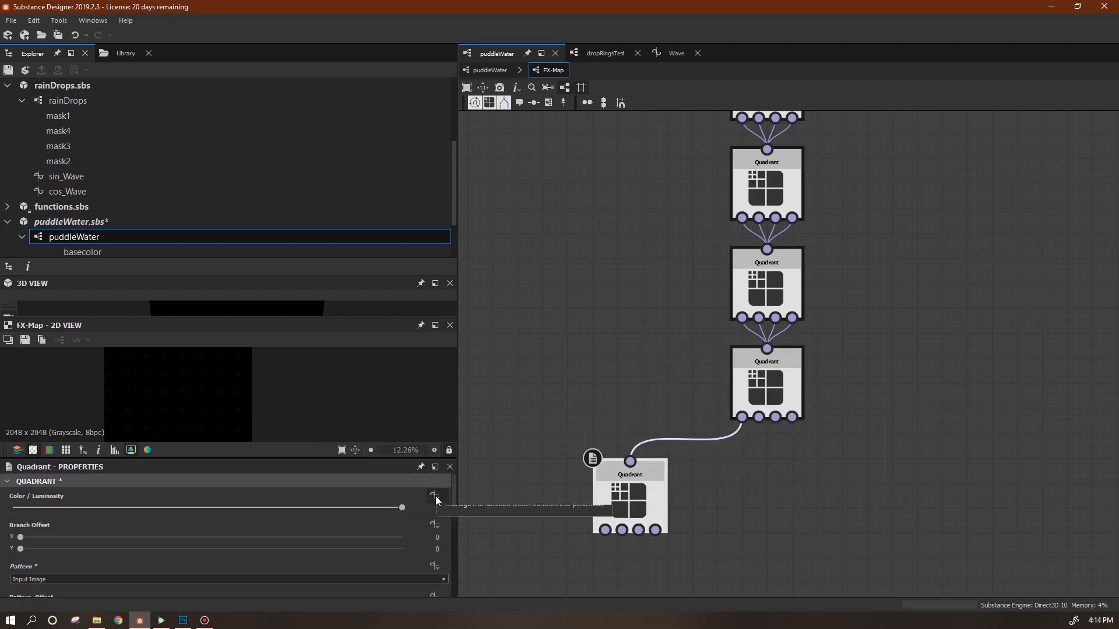
click(436, 496)
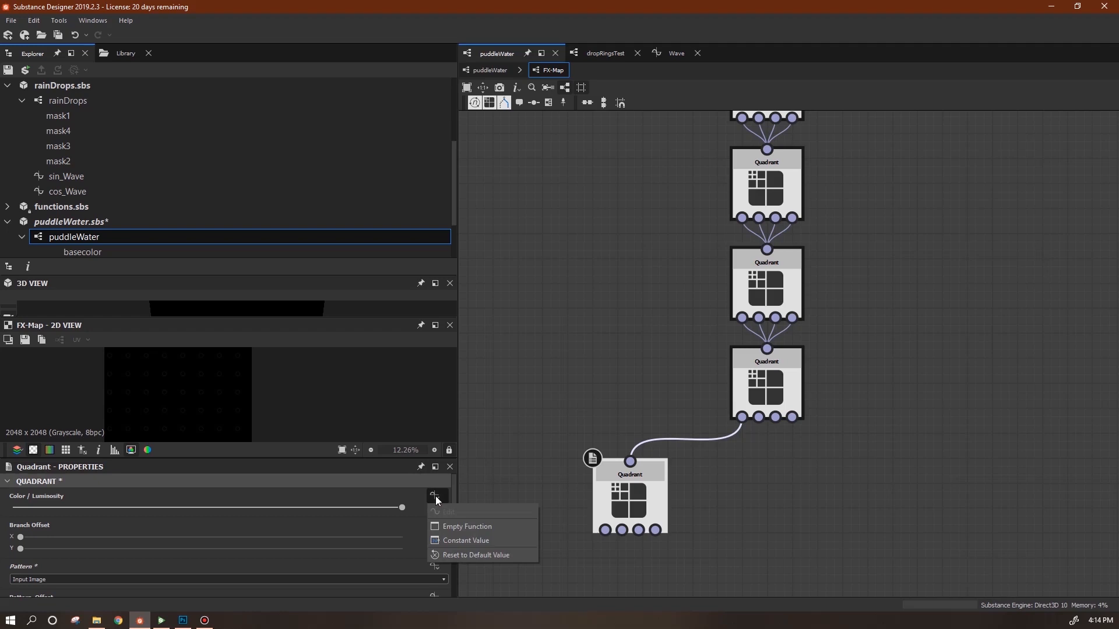
Create an empty function for the bottom Quadrant's Color / Luminosity.
click(468, 527)
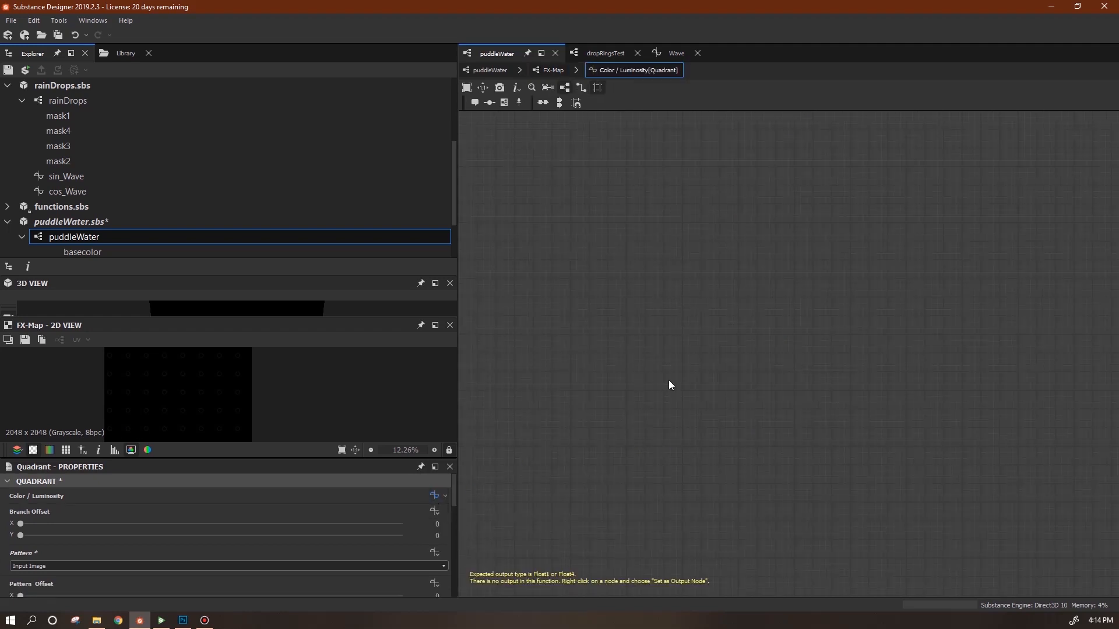
key(alt+Tab)
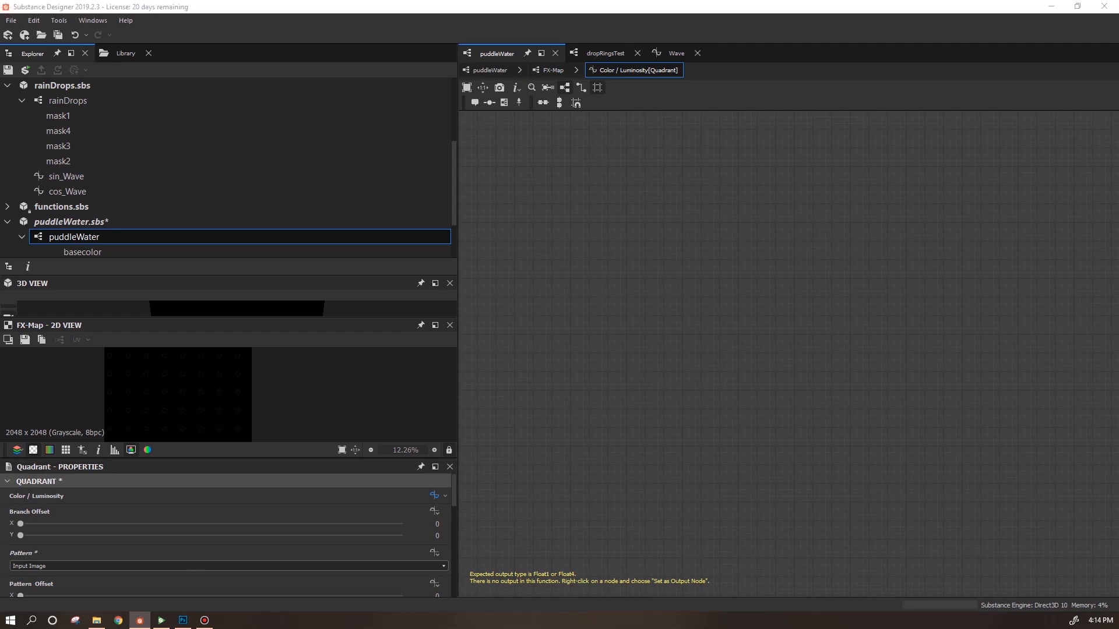
key(alt+Tab)
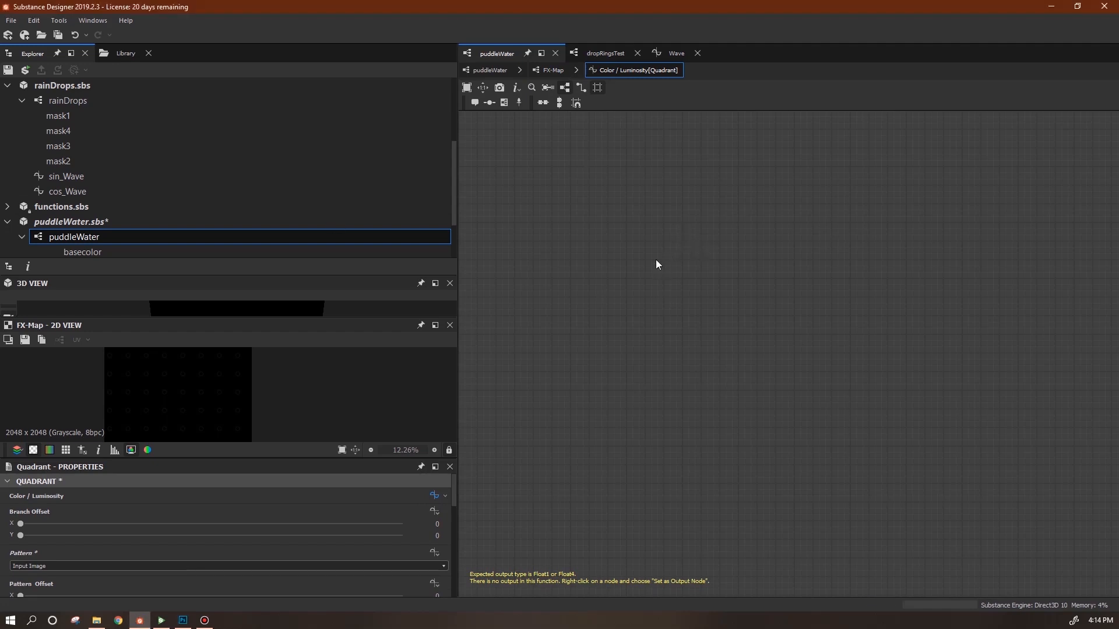
drag(262, 464, 262, 518)
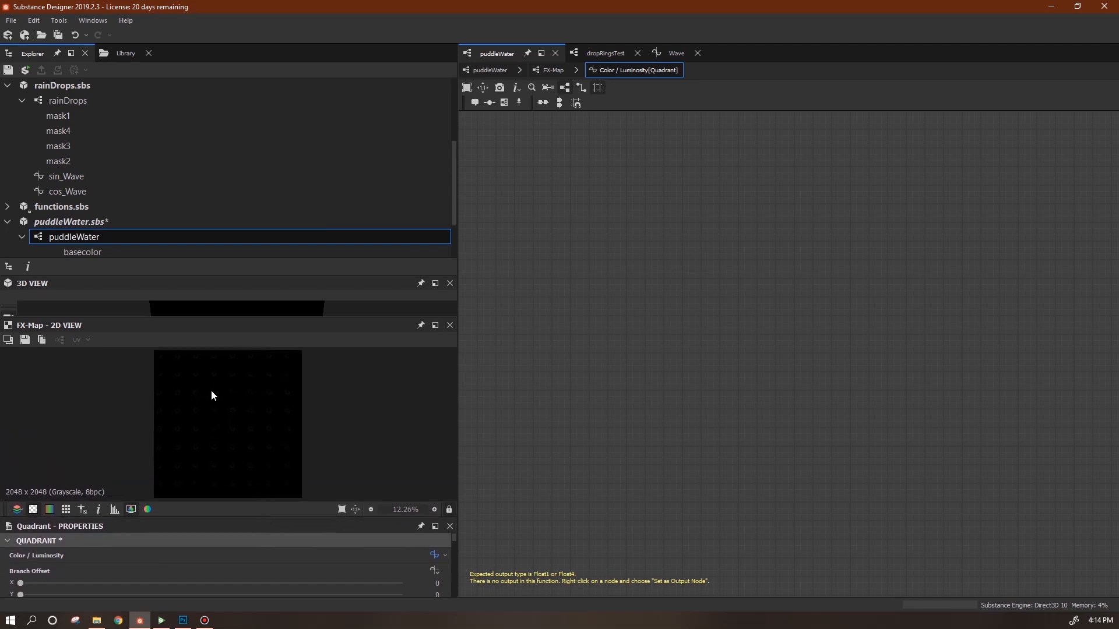
scroll(237, 417, up, 2)
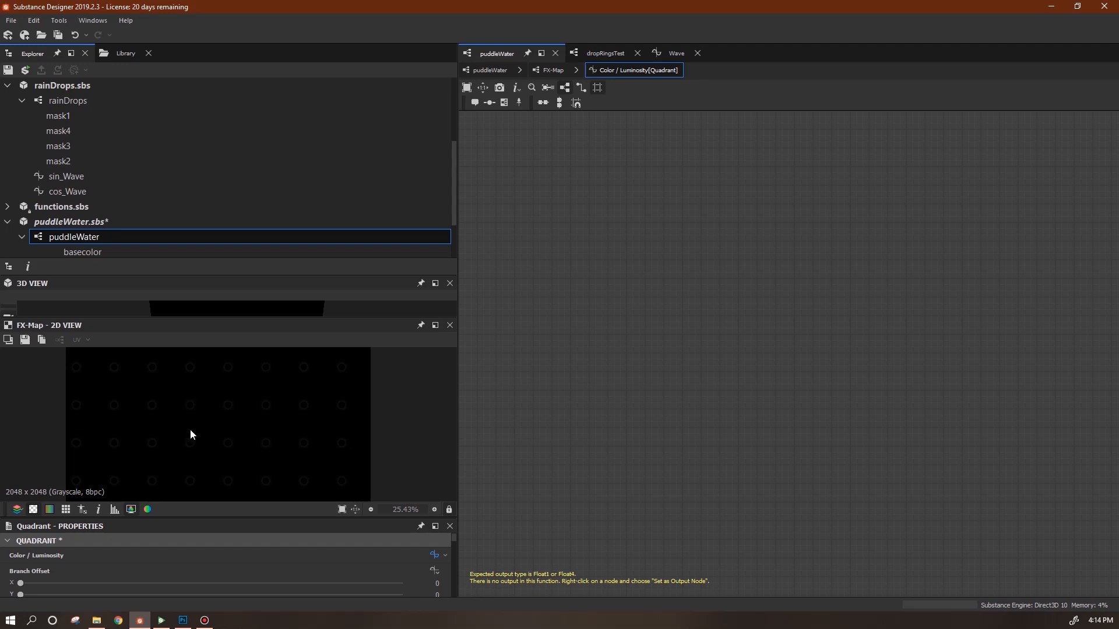
Add a Get Float variable node that reads $time.
right_click(582, 238)
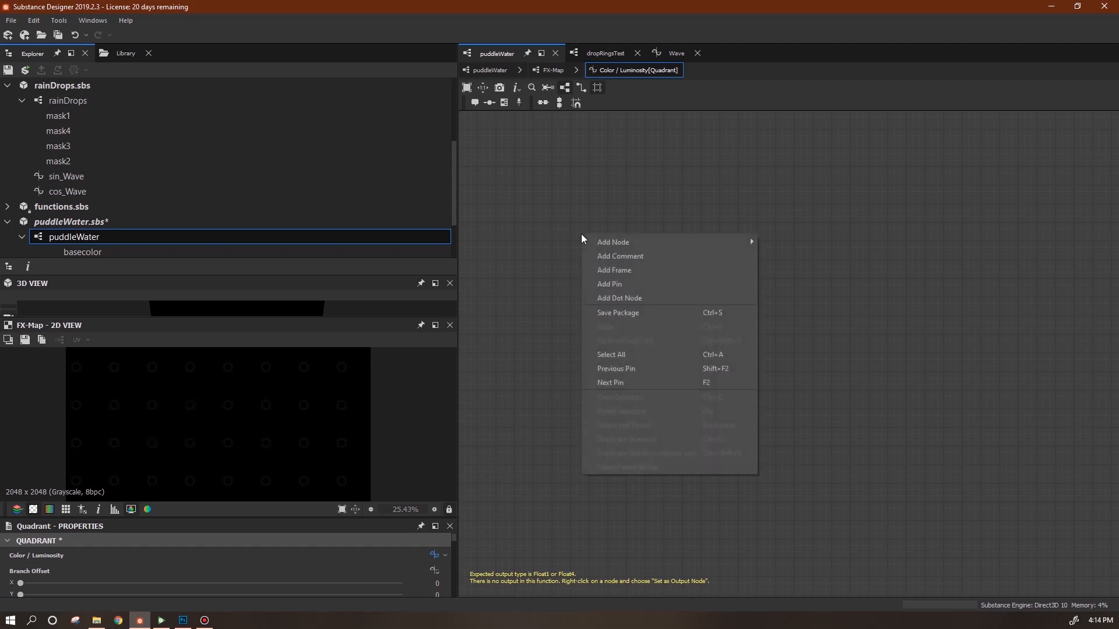
mouse_move(600, 243)
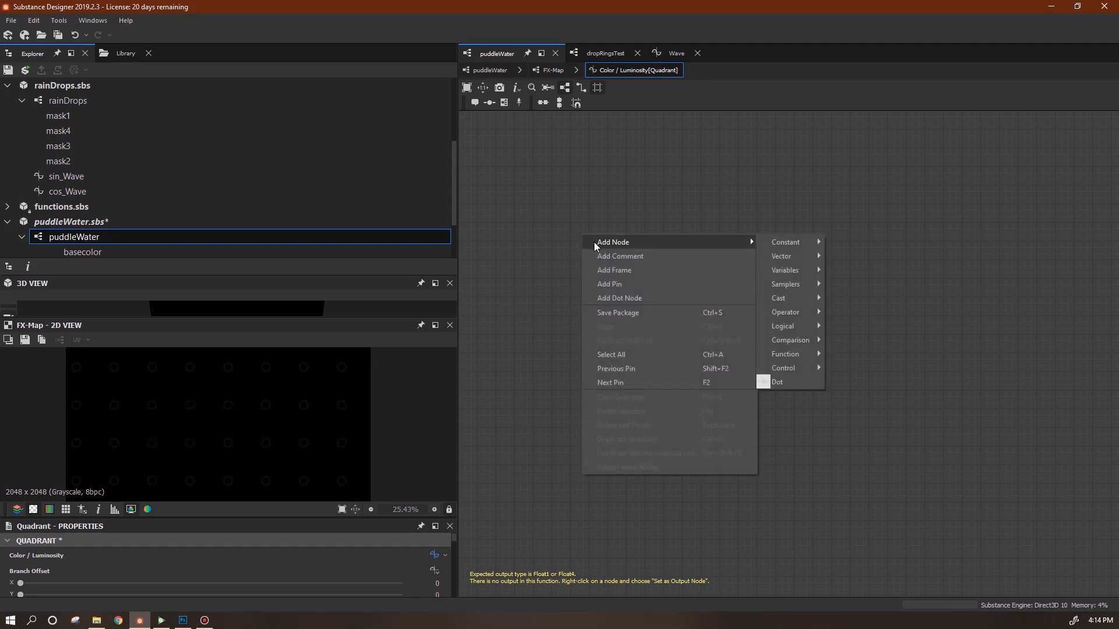
mouse_move(785, 270)
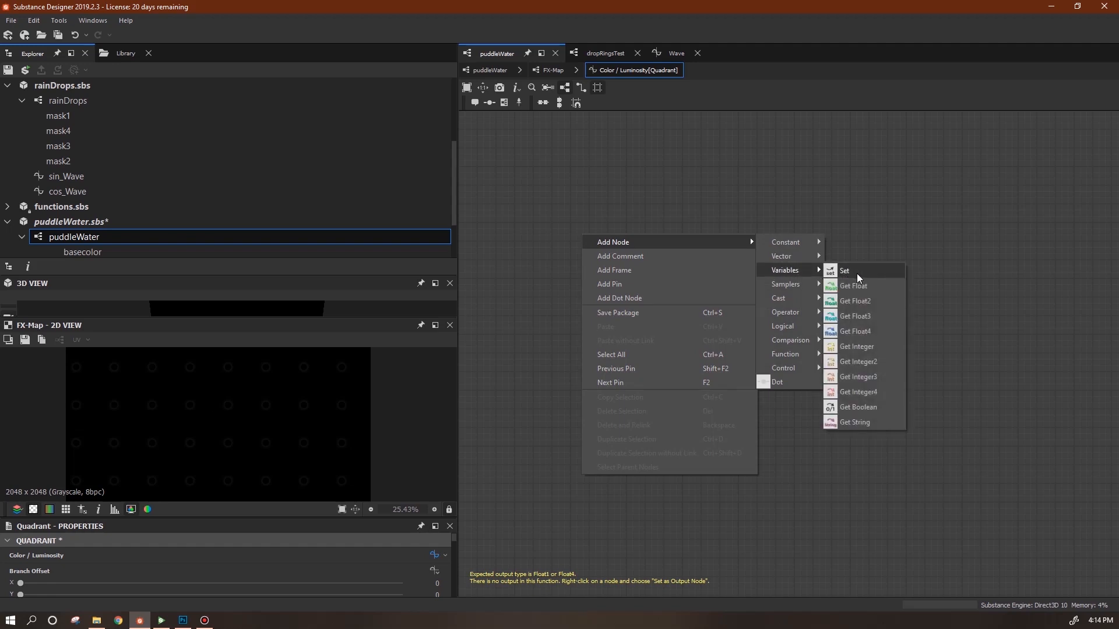
click(842, 275)
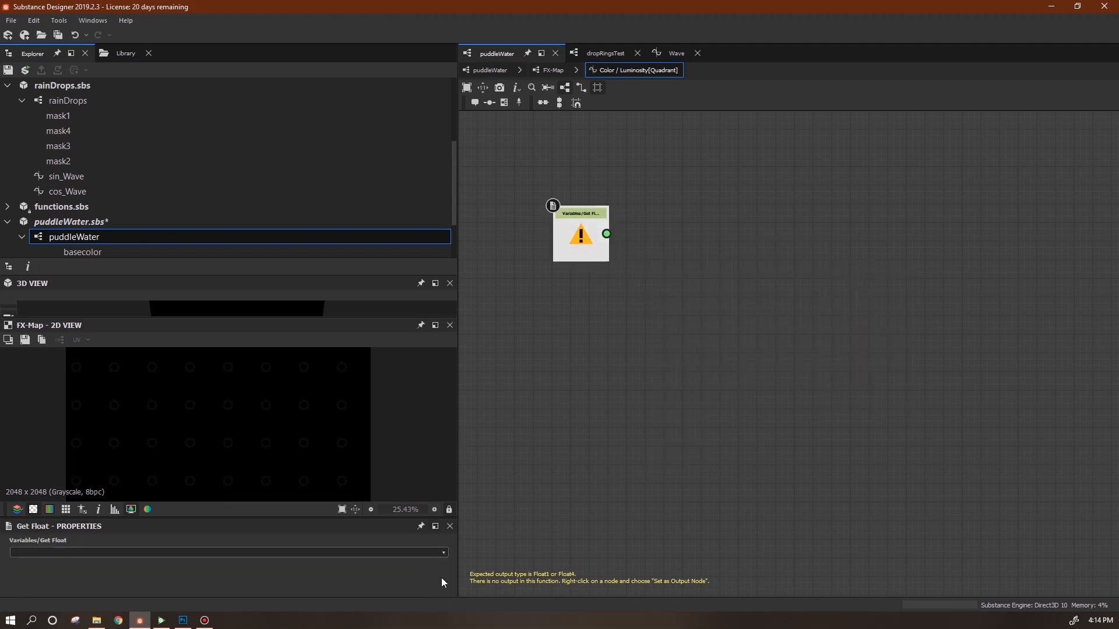
click(442, 552)
click(338, 574)
Add a Multiply operator and a constant Float node, arranged beside $time.
right_click(612, 321)
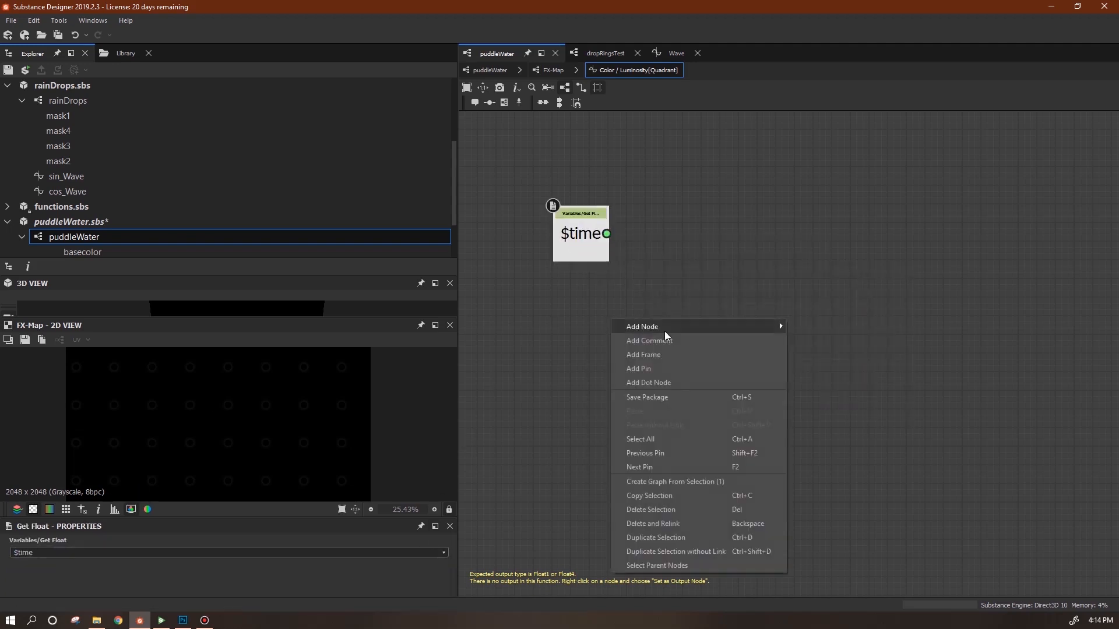
mouse_move(778, 325)
mouse_move(827, 397)
click(874, 424)
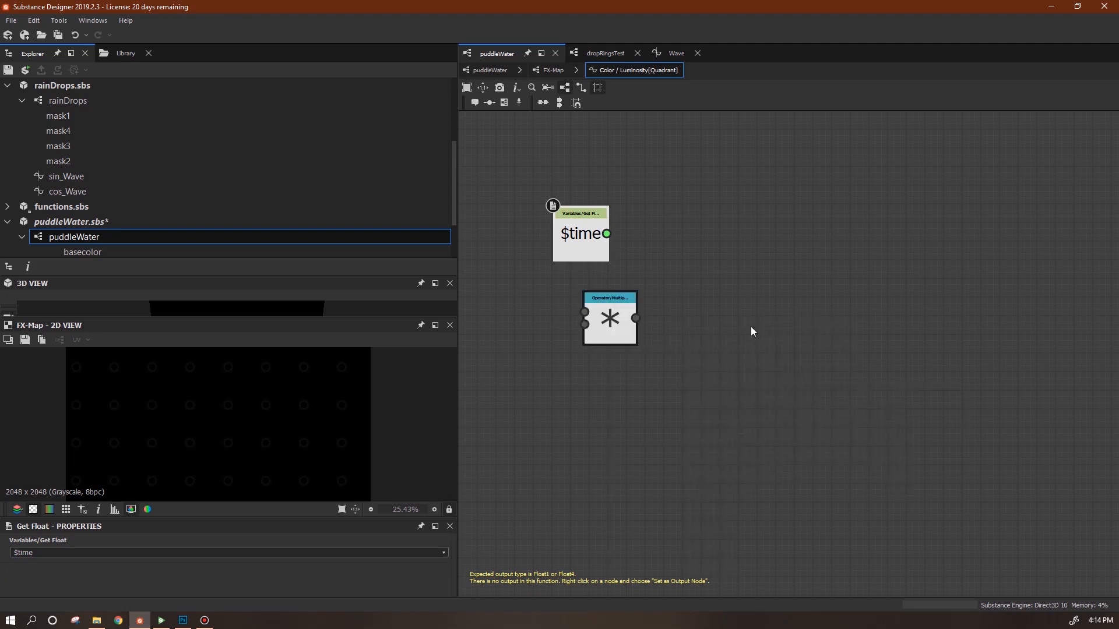
right_click(752, 329)
mouse_move(859, 339)
mouse_move(971, 334)
click(1015, 335)
drag(751, 327, 543, 345)
drag(622, 315, 675, 271)
drag(539, 355, 572, 344)
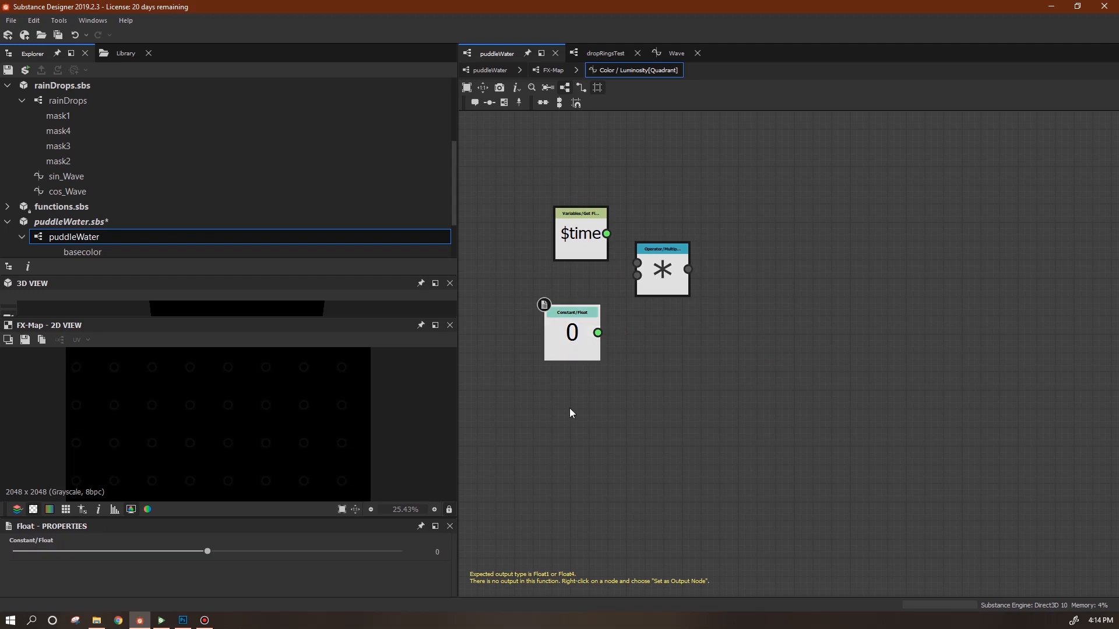
Set the constant to 0.02 and wire $time and 0.02 into Multiply.
double_click(425, 548)
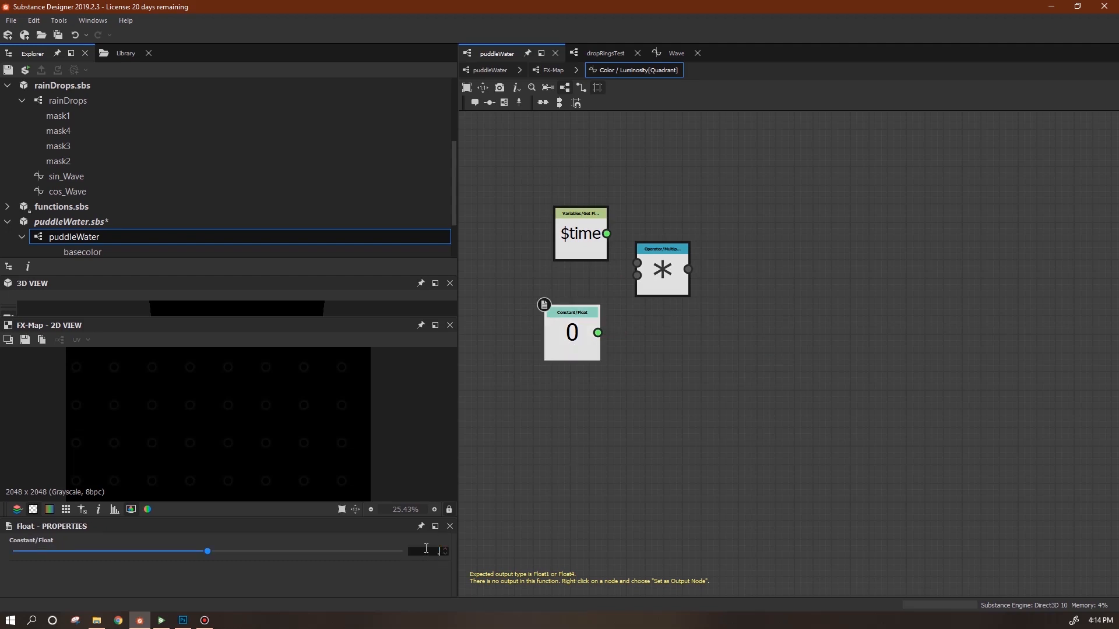
text(.02)
key(Return)
mouse_move(606, 233)
mouse_down()
mouse_move(637, 263)
mouse_move(597, 332)
mouse_up()
drag(573, 243, 553, 260)
drag(663, 266, 644, 275)
click(566, 255)
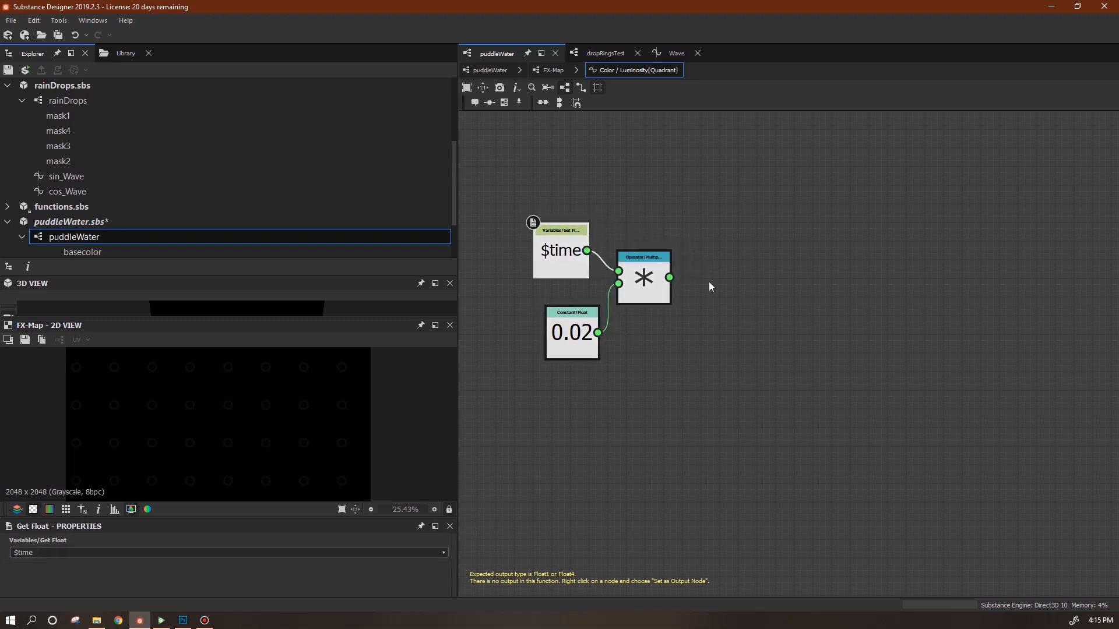
scroll(775, 321, down, 2)
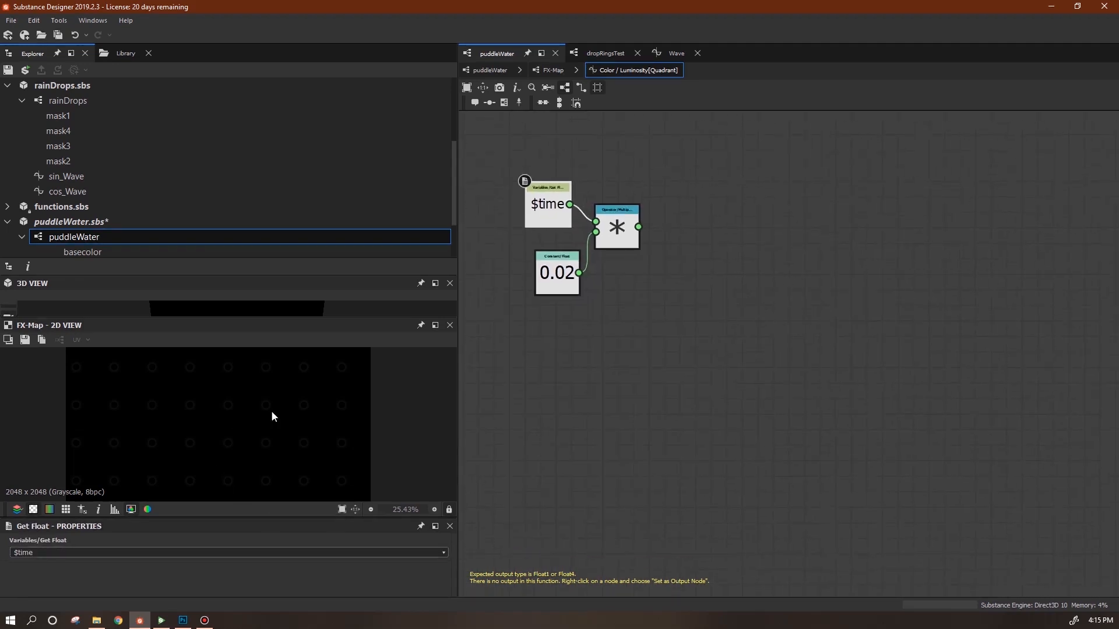
Add a Random function node and duplicate it with Ctrl+D.
right_click(756, 249)
mouse_move(824, 260)
mouse_move(968, 373)
click(1046, 610)
drag(772, 252, 766, 206)
key(ctrl+d)
key(ctrl+d)
drag(791, 348, 770, 522)
middle_drag(861, 307, 807, 365)
Connect the Multiply output to two Random nodes and tidy the node layout.
drag(568, 289, 659, 328)
middle_drag(812, 332, 973, 308)
drag(837, 245, 837, 229)
drag(845, 315, 845, 331)
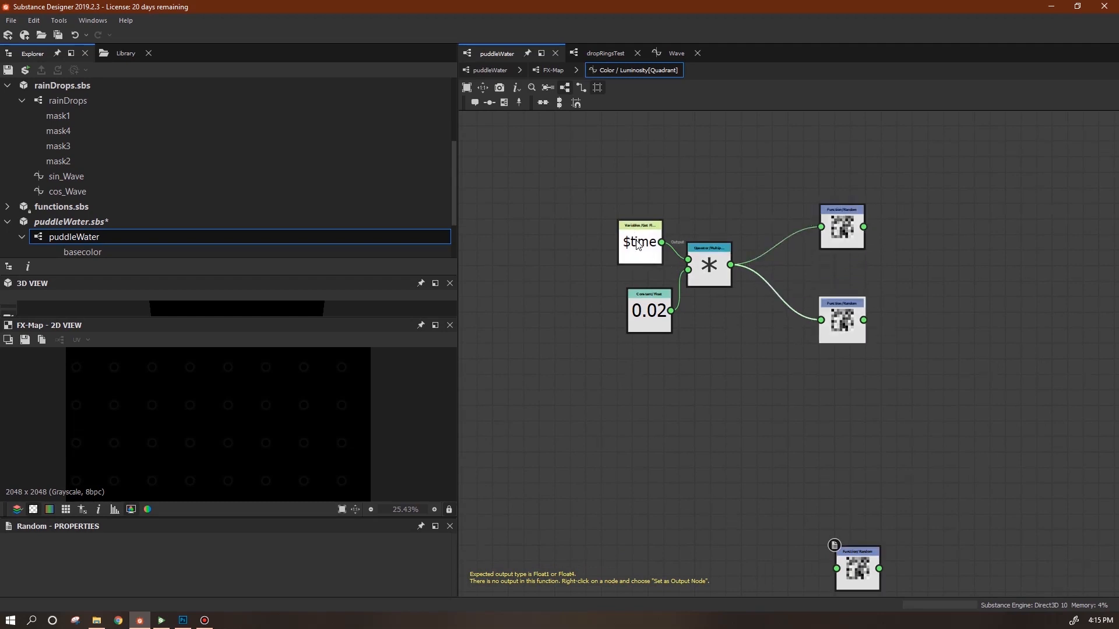
drag(638, 244, 638, 229)
drag(652, 319, 643, 321)
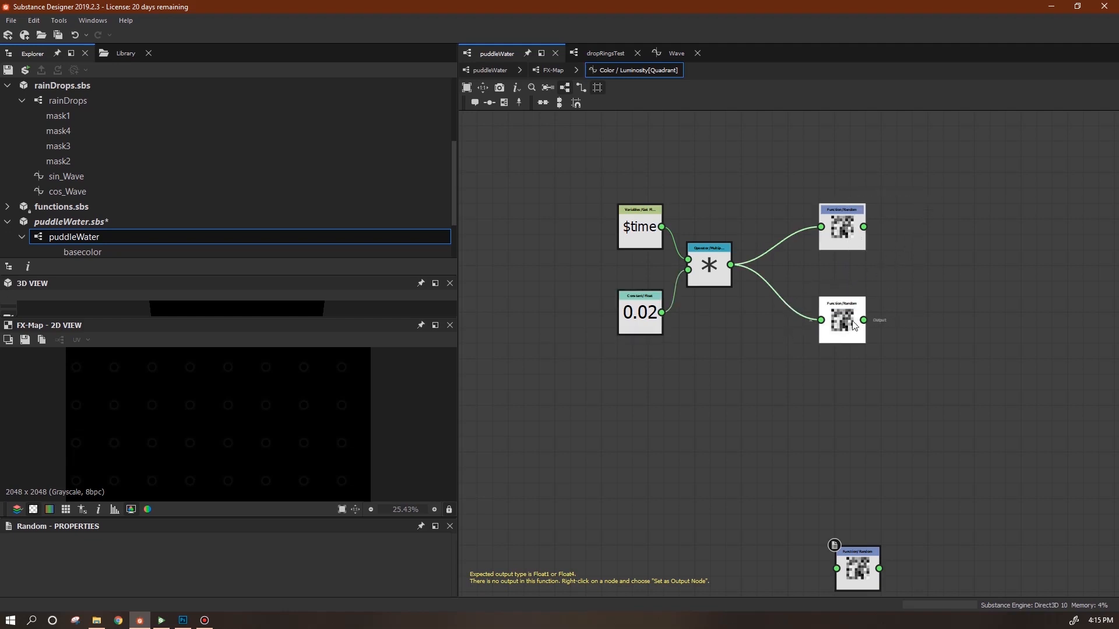
drag(834, 322, 998, 307)
Add a constant Float node with value 1.
right_click(785, 331)
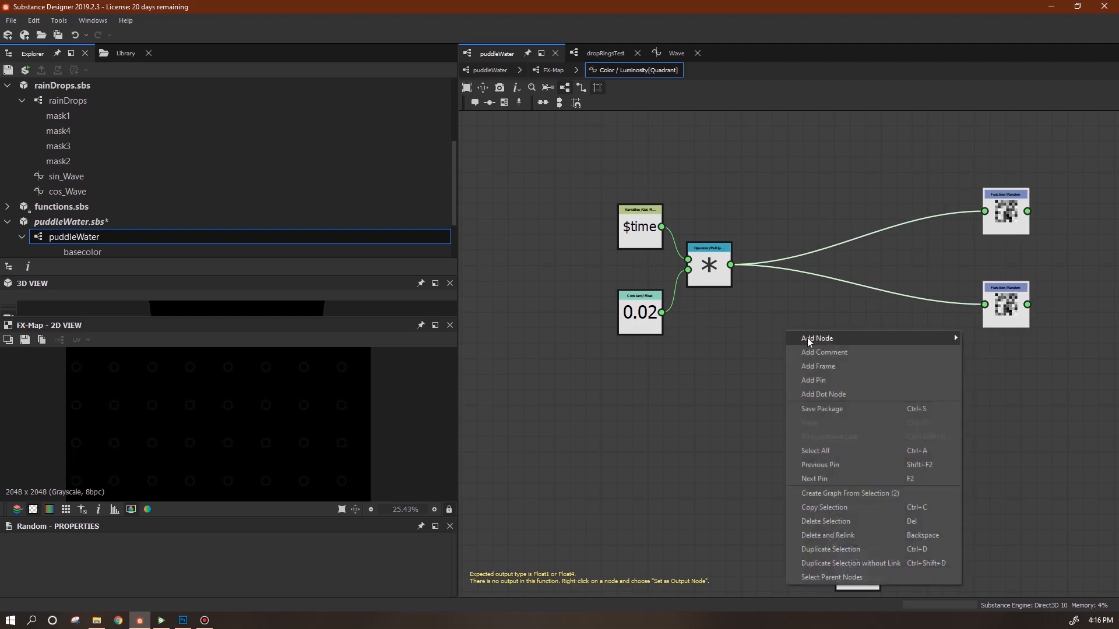
mouse_move(850, 341)
mouse_move(981, 343)
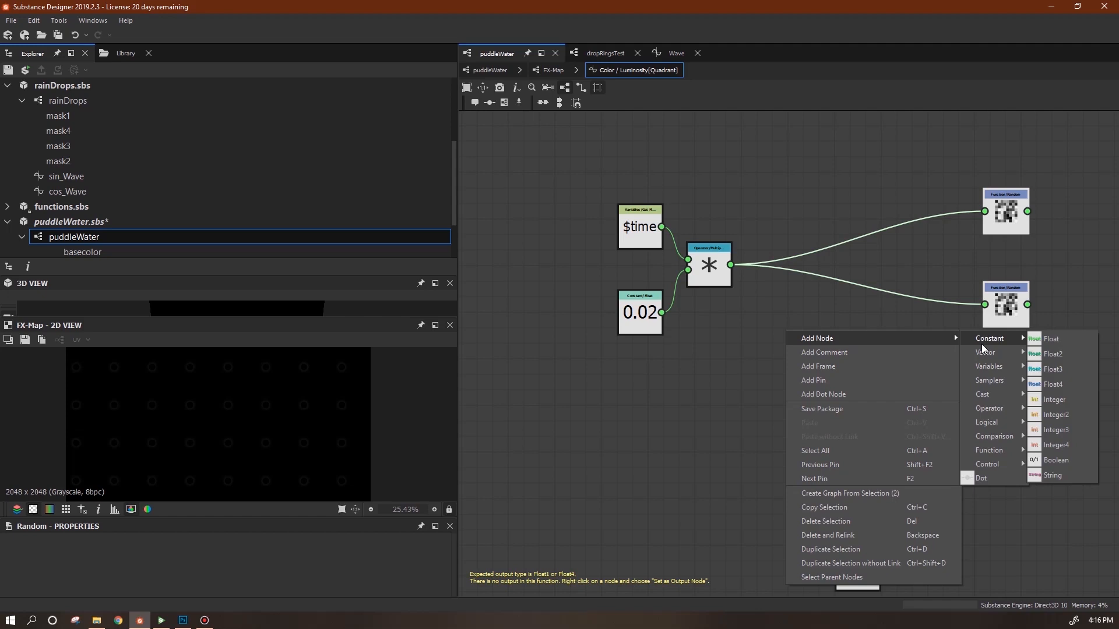
click(1050, 339)
drag(788, 339, 618, 404)
right_click(616, 400)
click(588, 422)
double_click(438, 552)
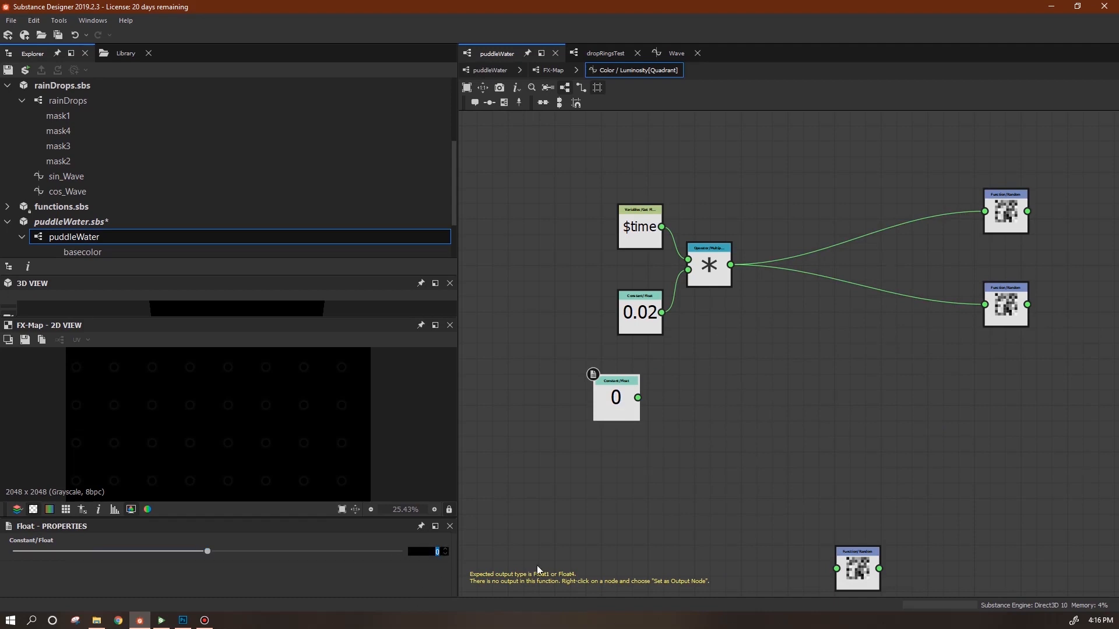
text(1)
key(Return)
Add an Add operator summing the Multiply result and constant 1.
right_click(827, 373)
mouse_move(879, 380)
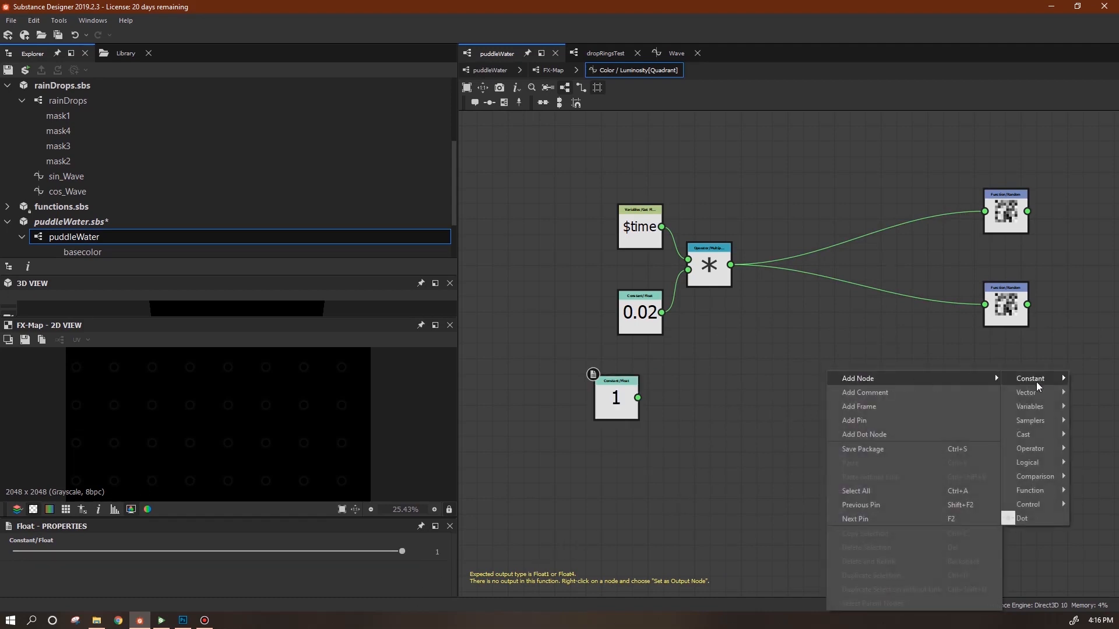
mouse_move(1041, 450)
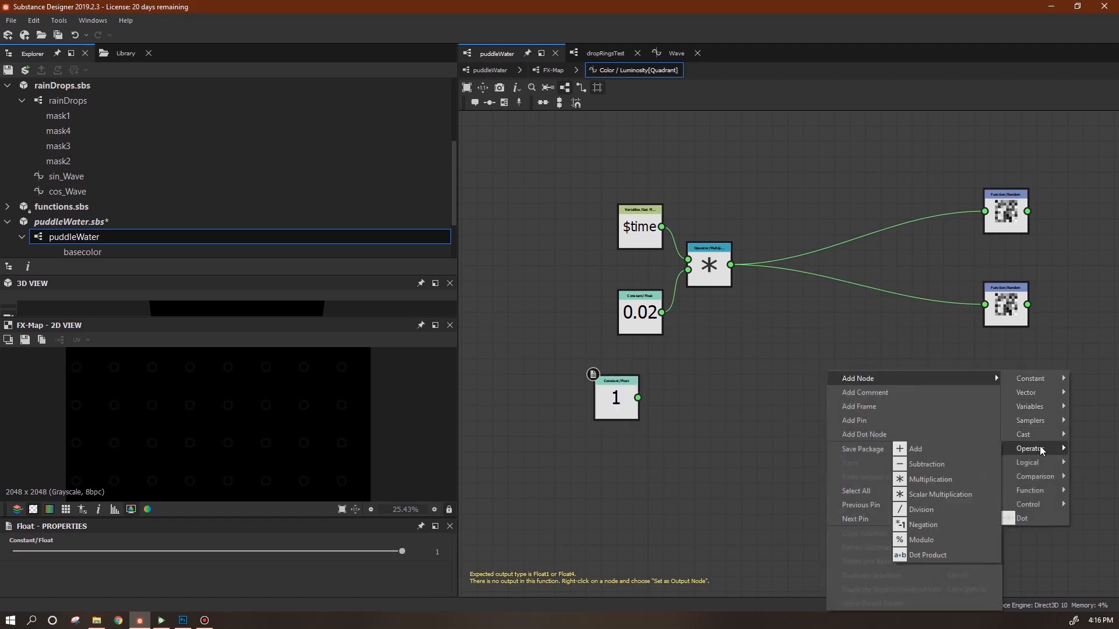
click(920, 450)
drag(730, 264, 805, 364)
drag(678, 383, 630, 400)
middle_drag(816, 442, 695, 455)
Route the Add result into both Random nodes and rearrange the graph.
drag(709, 383, 863, 223)
click(746, 348)
drag(851, 315, 862, 317)
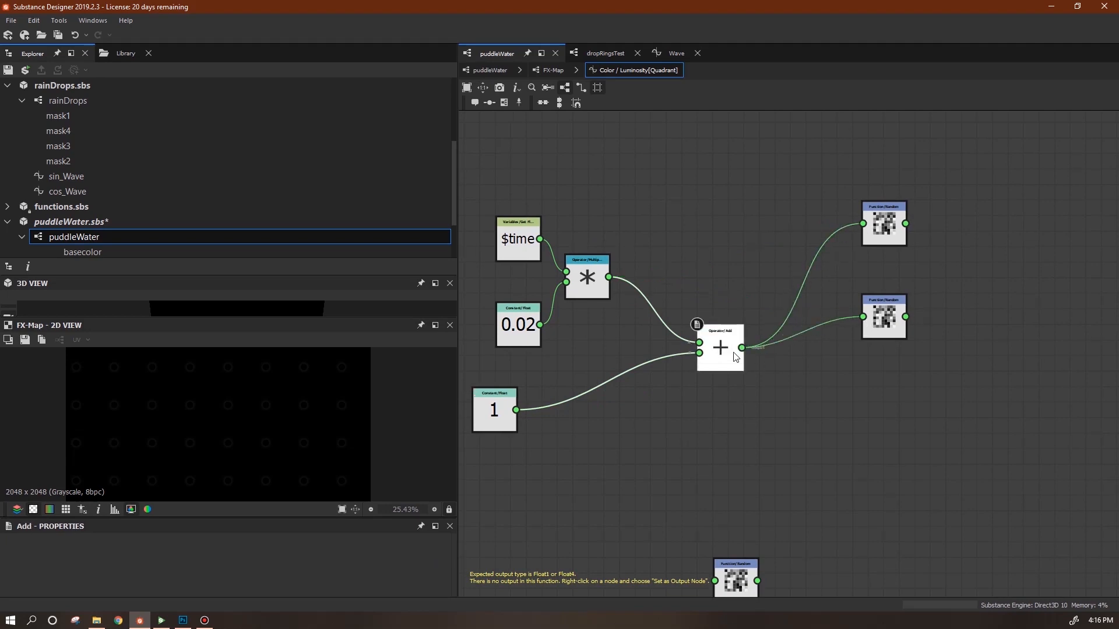
drag(720, 356, 697, 295)
drag(484, 421, 610, 390)
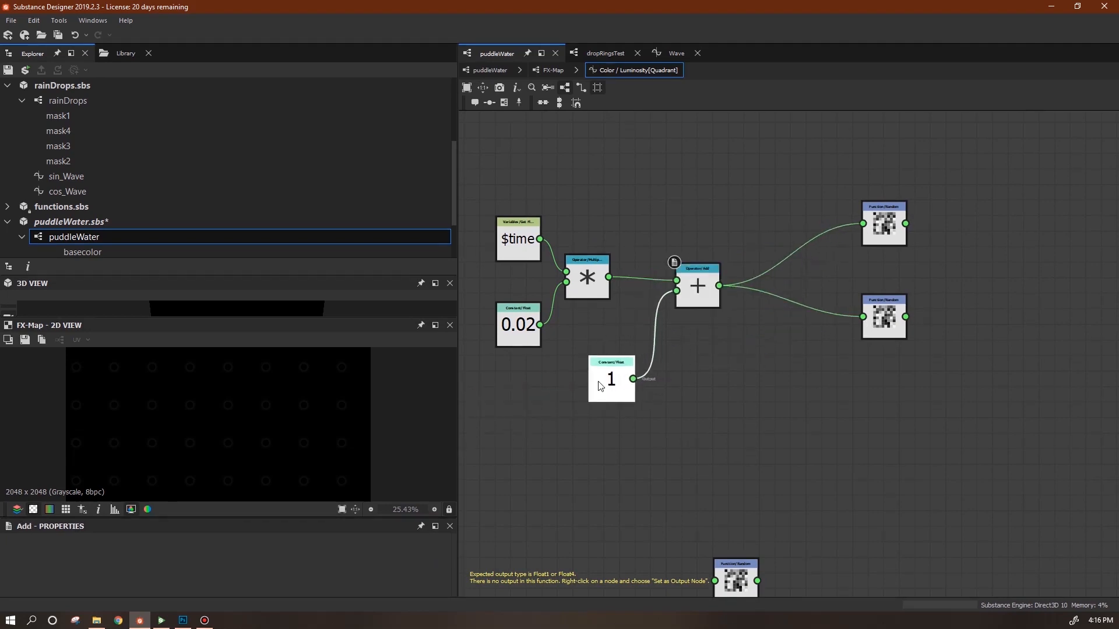
middle_drag(846, 335, 669, 350)
scroll(739, 390, down, 3)
scroll(774, 408, down, 3)
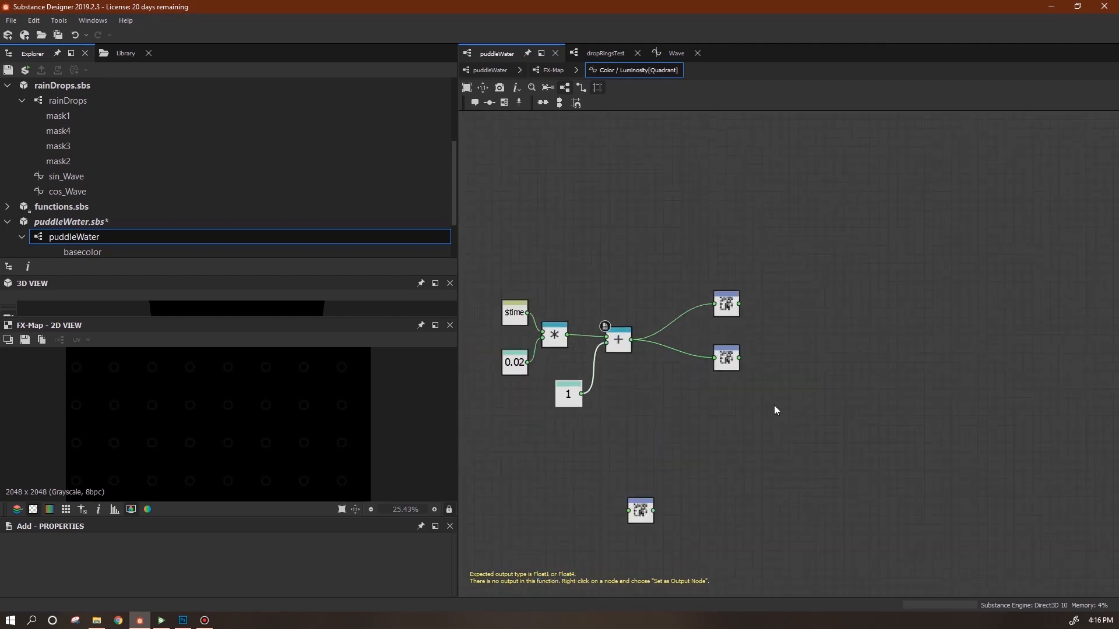
middle_drag(808, 396, 794, 375)
drag(755, 296, 721, 297)
drag(752, 341, 717, 341)
Add a Vector Float2 node fed by both Random values.
right_click(764, 311)
mouse_move(880, 325)
mouse_move(970, 333)
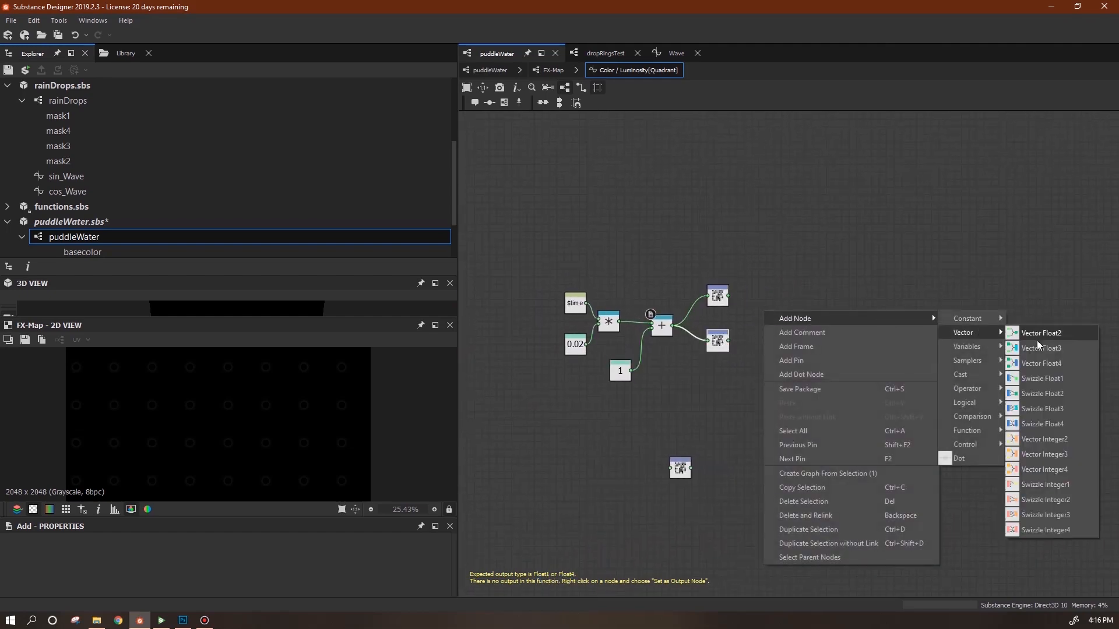
click(1039, 336)
drag(729, 296, 730, 342)
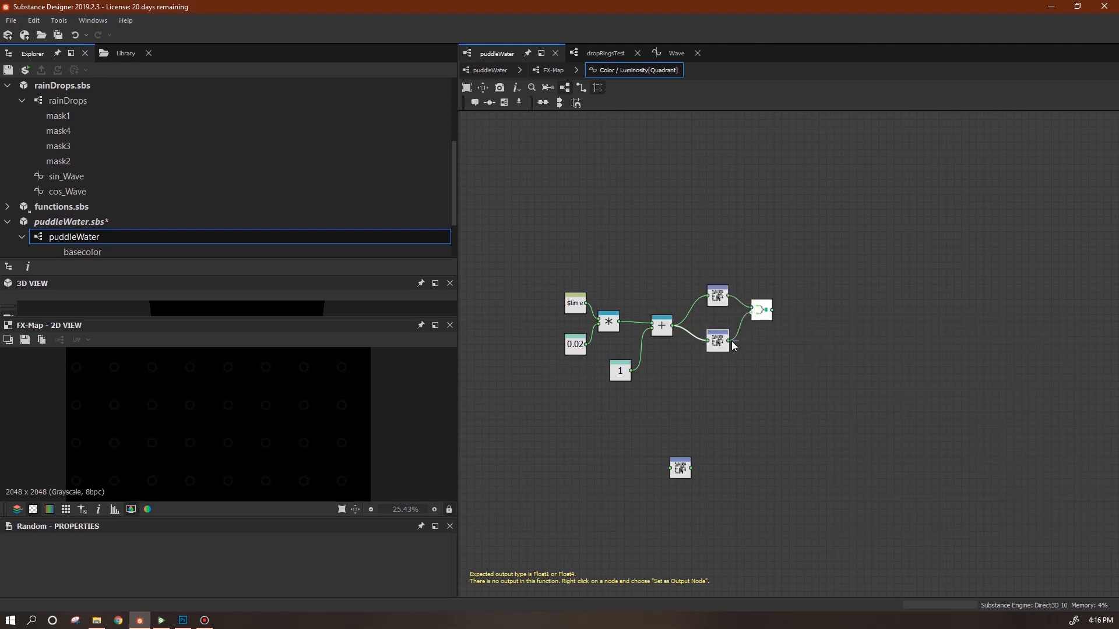
Store the Float2 in a Set variable named offset, then return to the FX-Map's bottom Quadrant.
right_click(812, 307)
mouse_move(978, 306)
mouse_move(1008, 336)
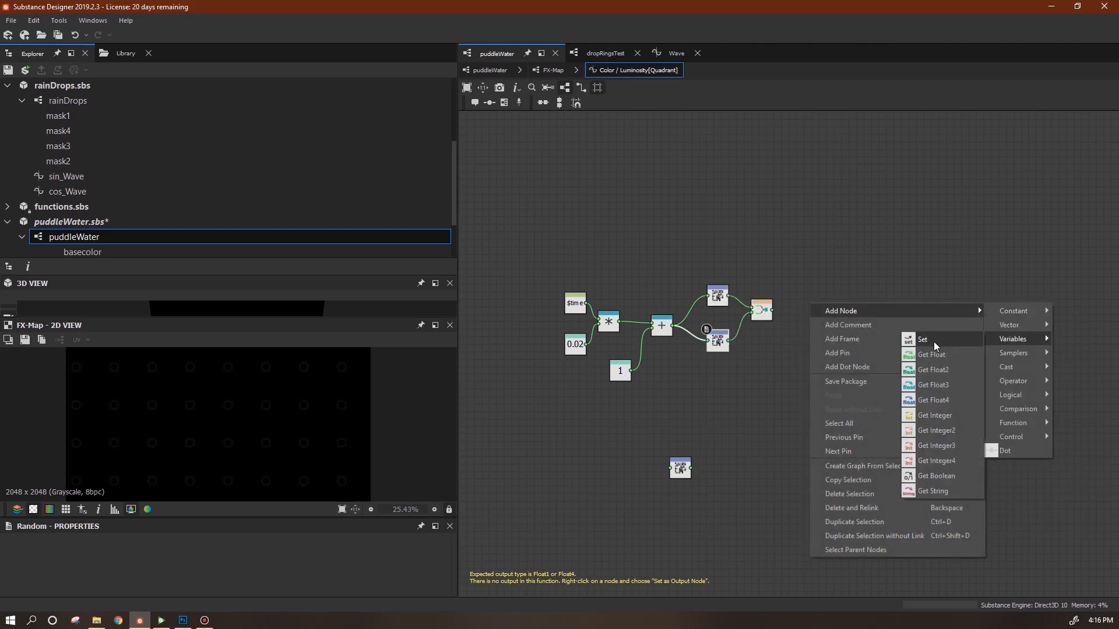
click(935, 342)
drag(811, 302, 797, 310)
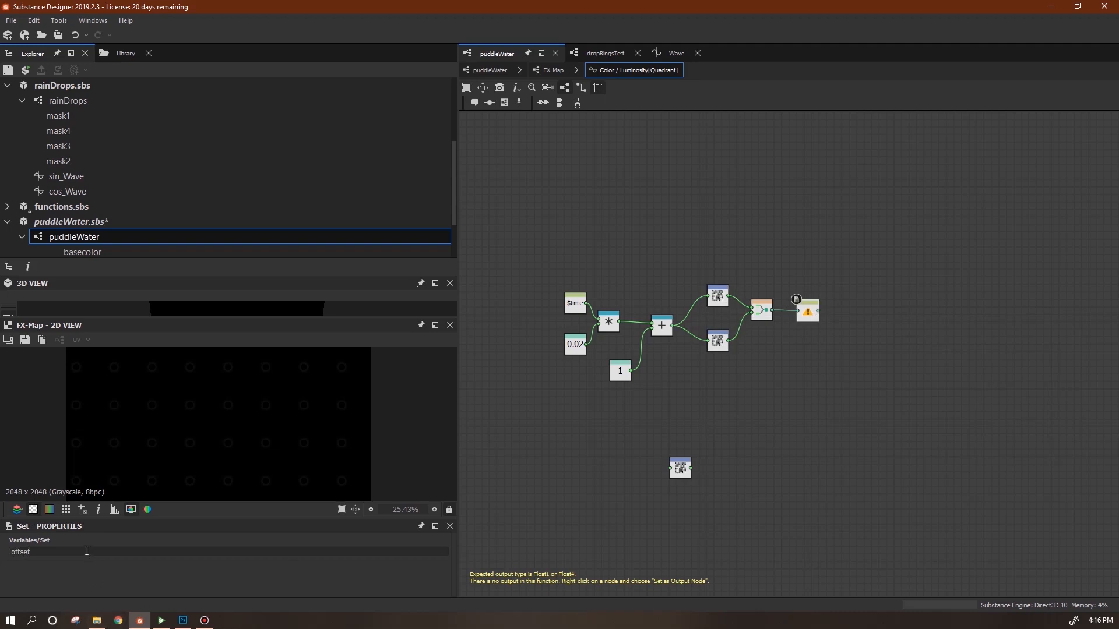
key(Return)
right_click(810, 315)
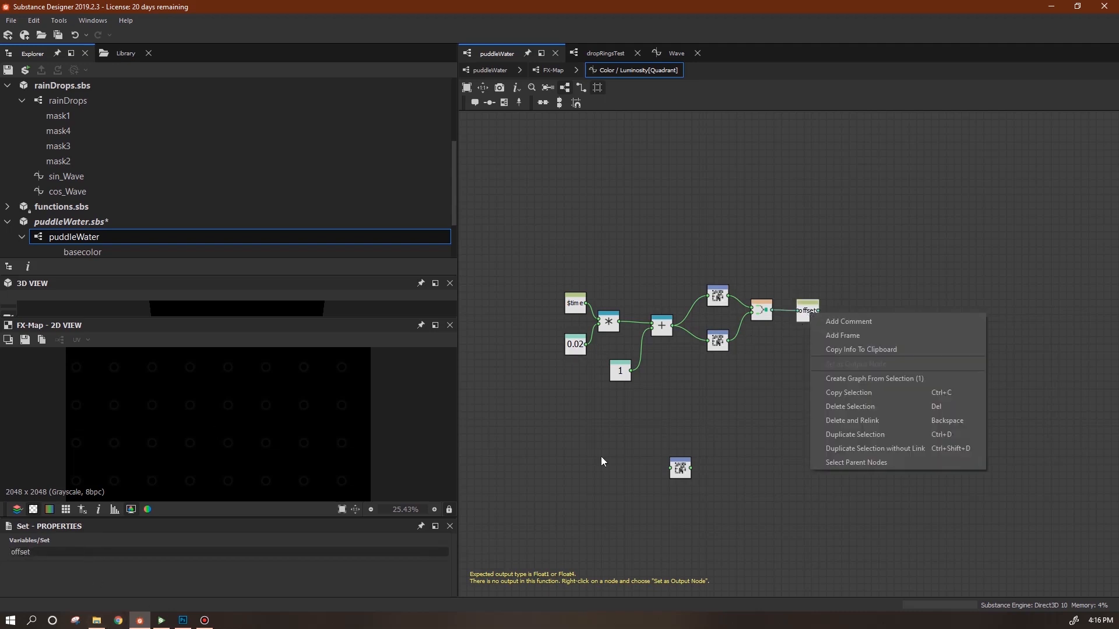
drag(57, 552, 5, 552)
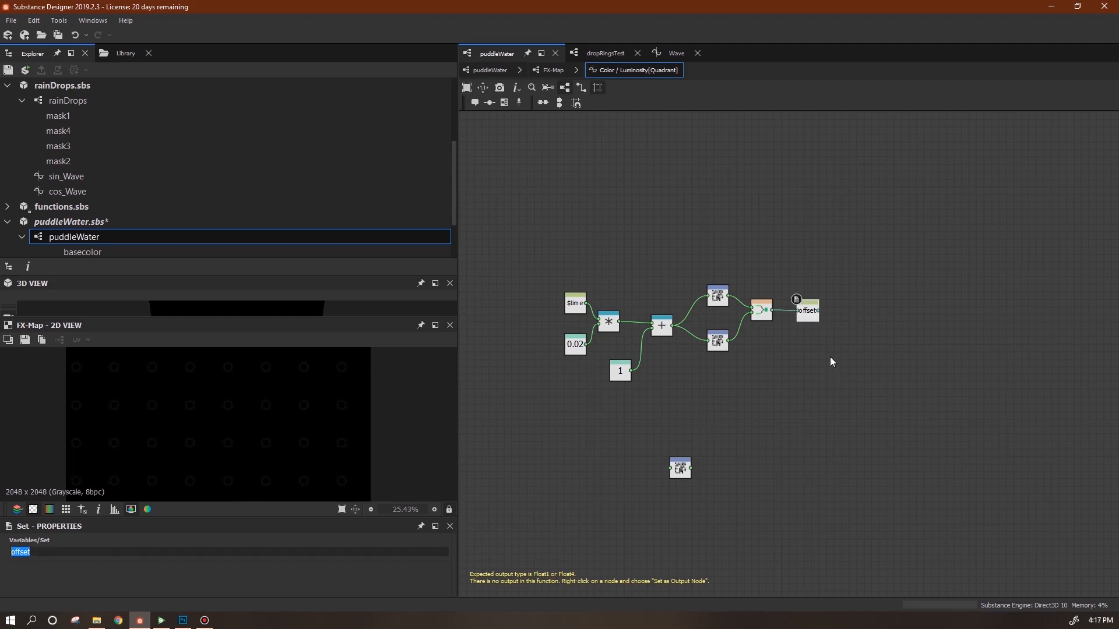
click(552, 70)
click(615, 514)
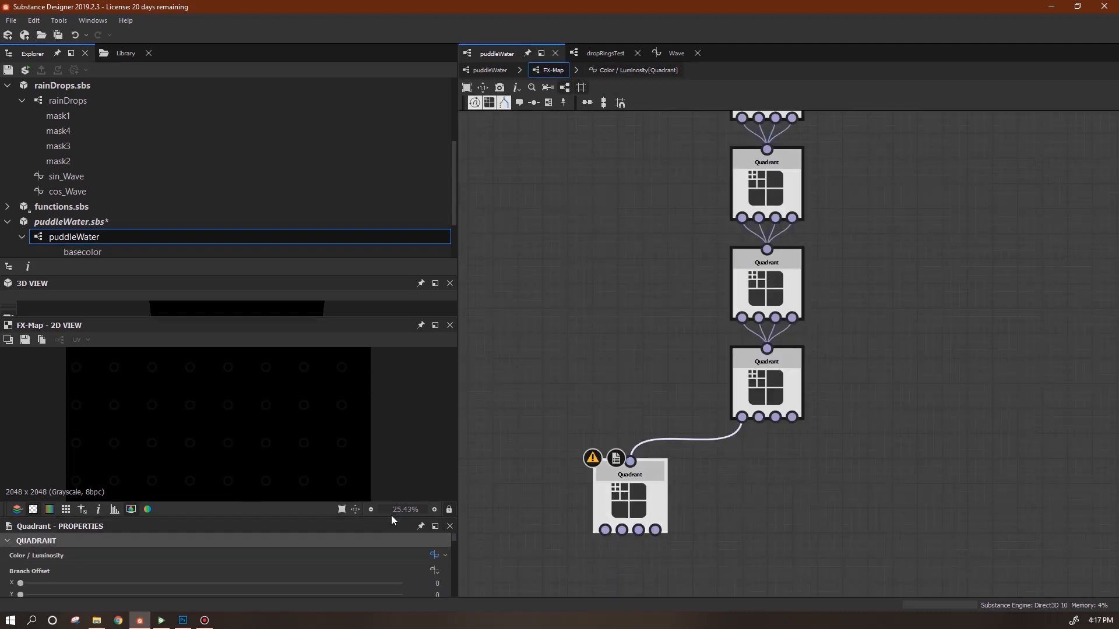
Drive Pattern Offset with a function whose output node is a Get Float2 reading offset.
drag(390, 517, 391, 464)
drag(454, 502, 433, 516)
click(434, 515)
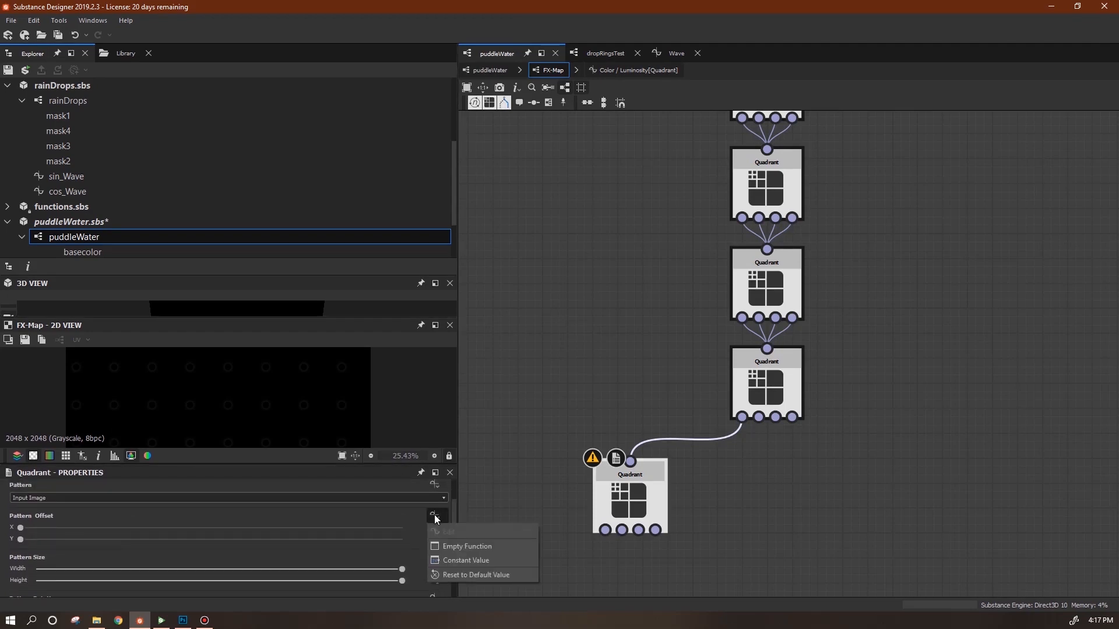
click(460, 546)
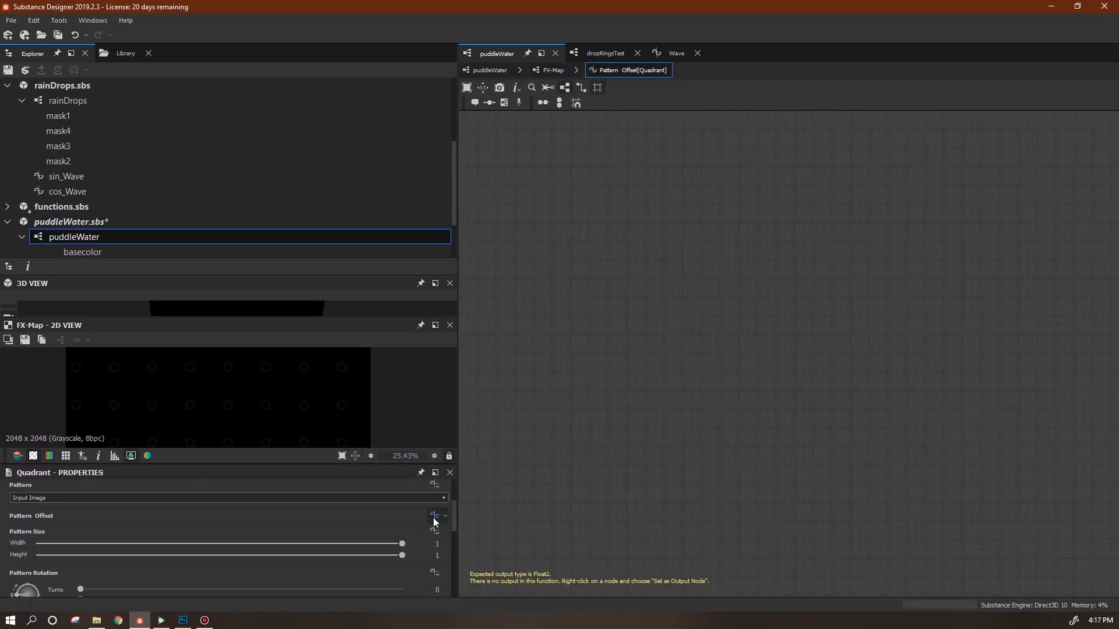
right_click(730, 250)
mouse_move(769, 256)
mouse_move(938, 284)
click(1002, 315)
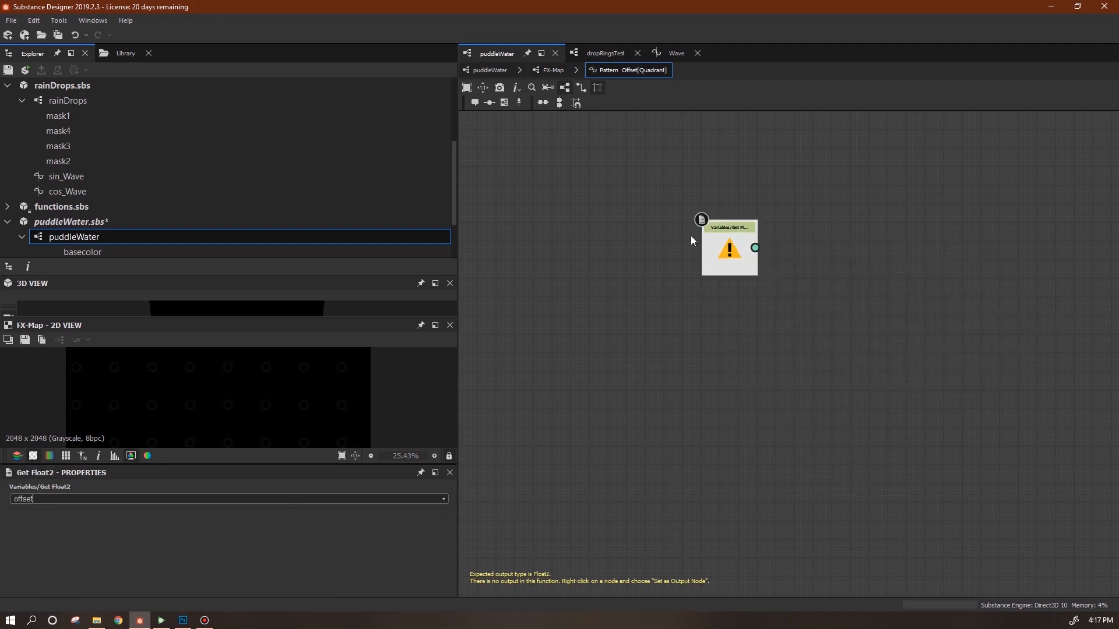
right_click(725, 244)
click(754, 294)
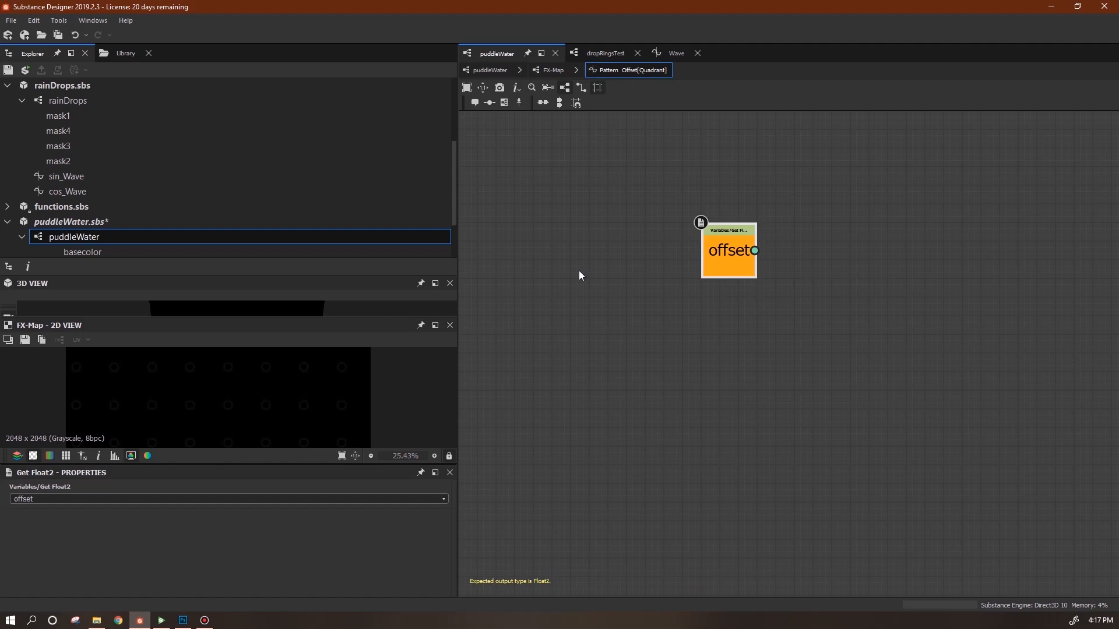
Go back to the FX-Map and reopen the Quadrant's Color / Luminosity function.
click(549, 71)
click(630, 492)
click(434, 502)
middle_drag(768, 444, 707, 483)
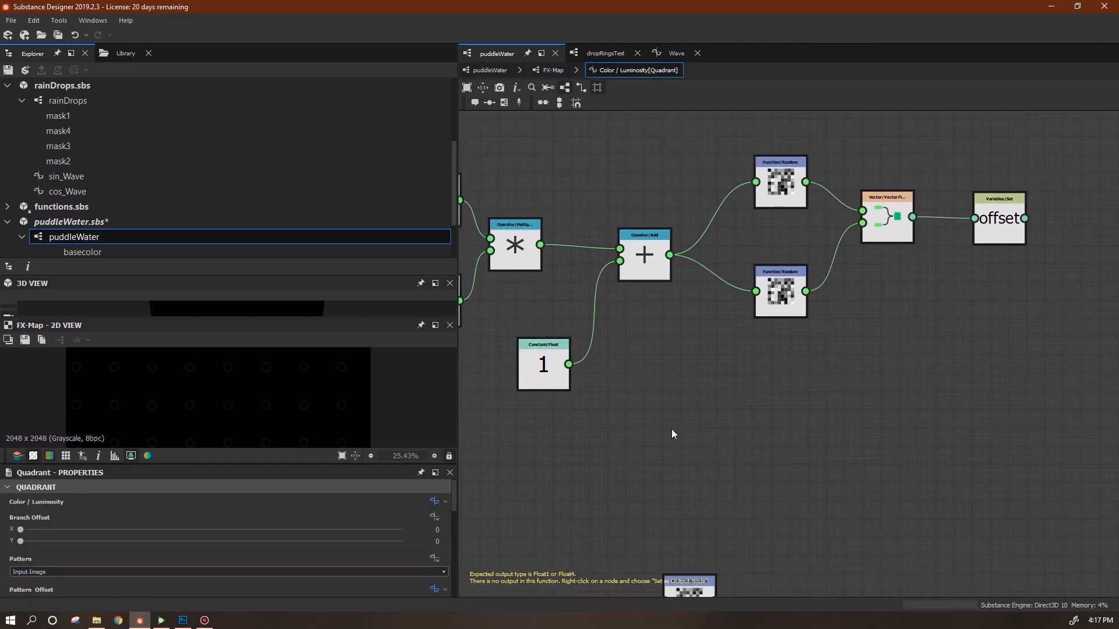
middle_drag(689, 406, 777, 367)
Add a float constant of 3 and feed it into the Random node.
scroll(742, 365, down, 3)
drag(733, 444, 797, 422)
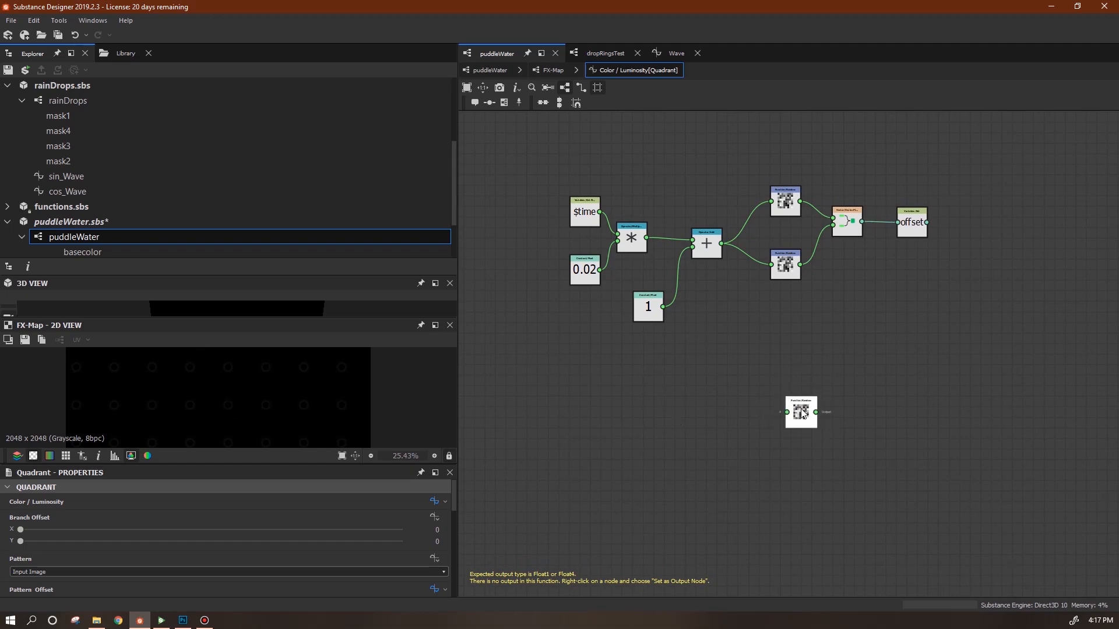
drag(801, 415, 801, 404)
right_click(614, 383)
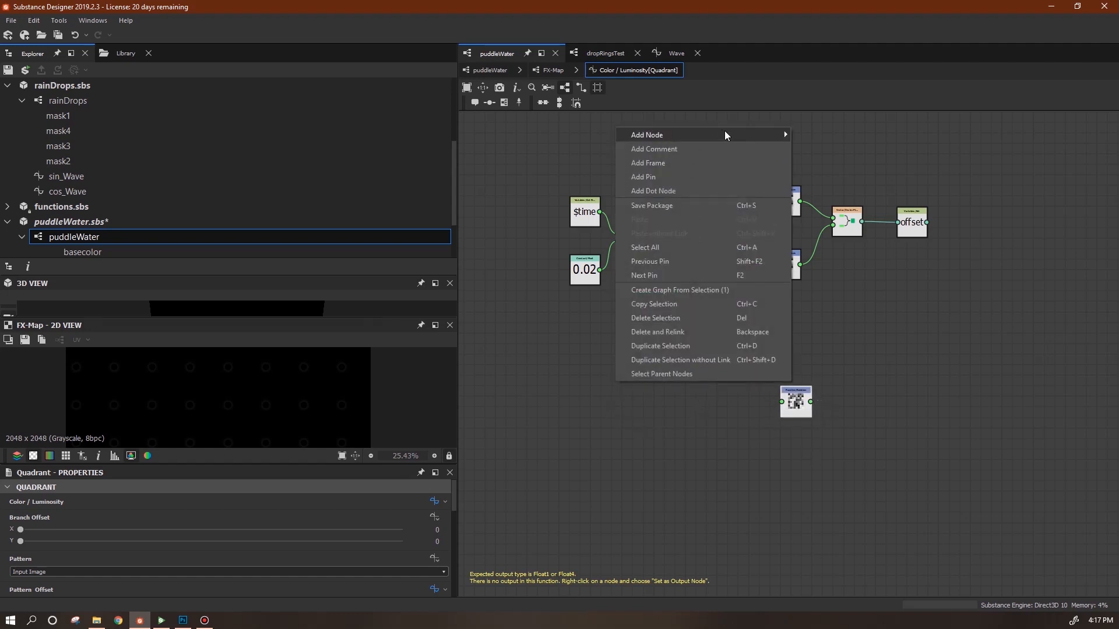
mouse_move(784, 134)
click(881, 140)
drag(615, 388, 627, 414)
click(623, 429)
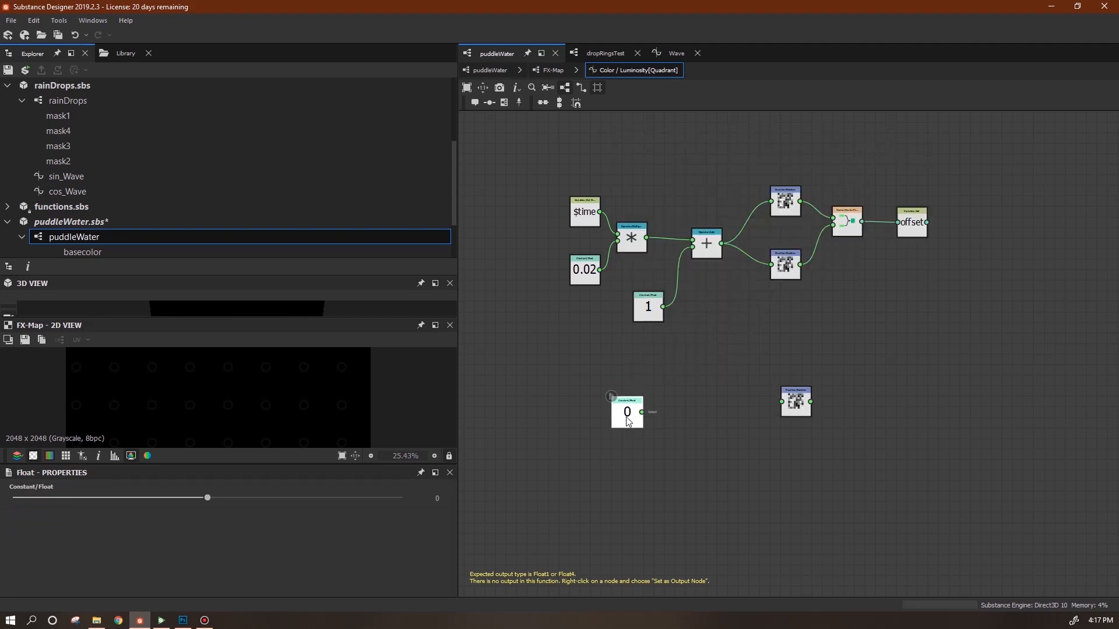
click(437, 498)
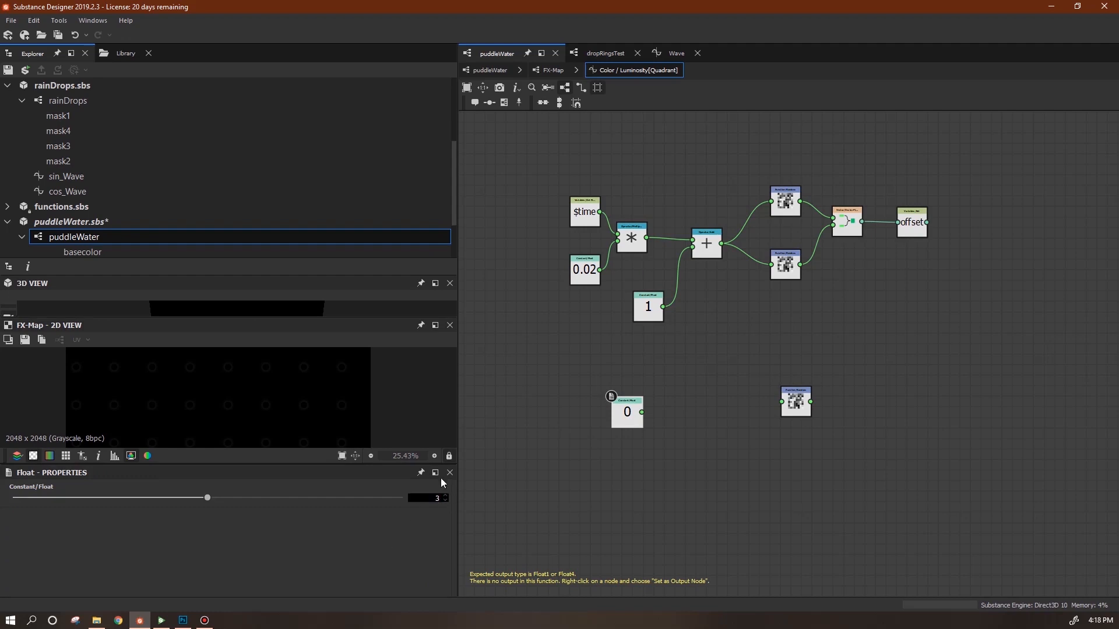
key(Return)
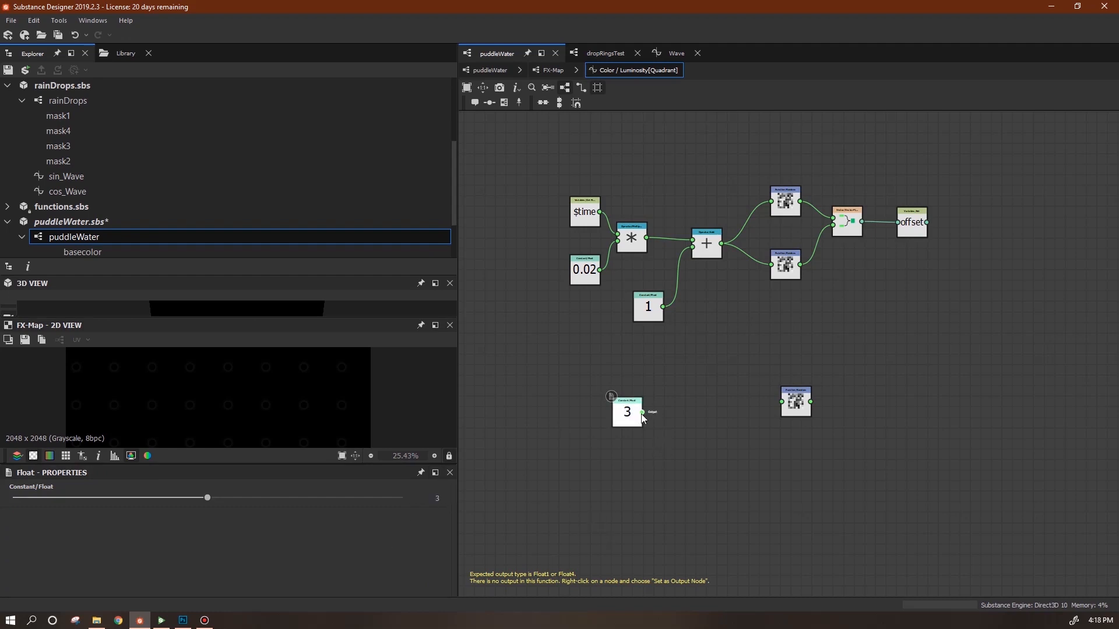
drag(642, 413, 712, 408)
drag(622, 420, 590, 441)
drag(716, 416, 661, 437)
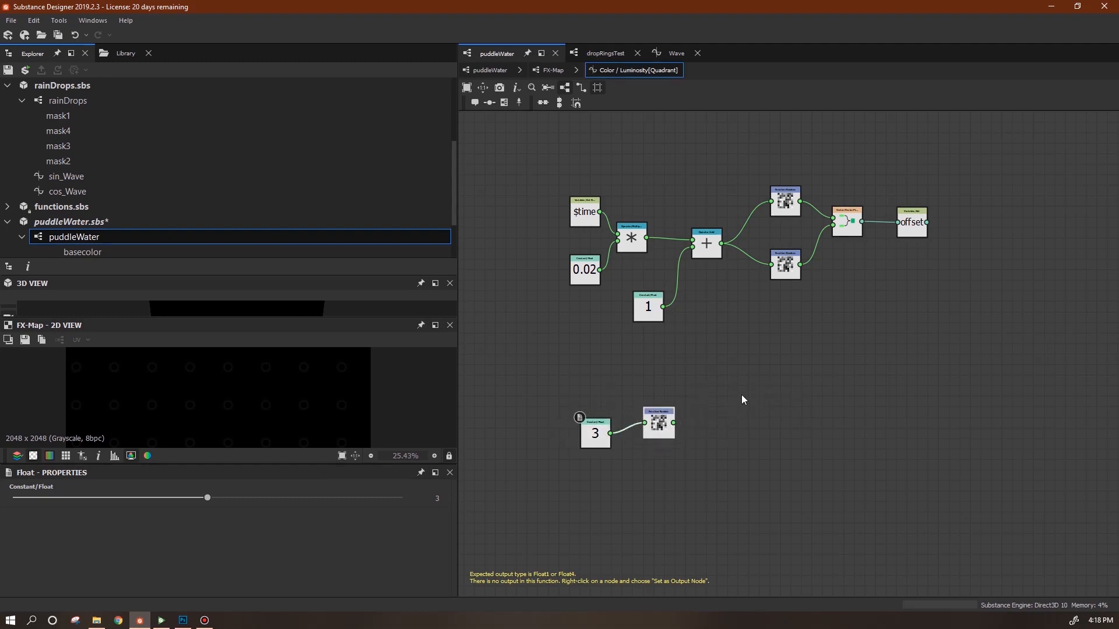
Add an Add operator node and an If...Else node to the function graph.
right_click(725, 130)
mouse_move(795, 136)
mouse_move(937, 211)
click(989, 209)
right_click(804, 375)
mouse_move(971, 127)
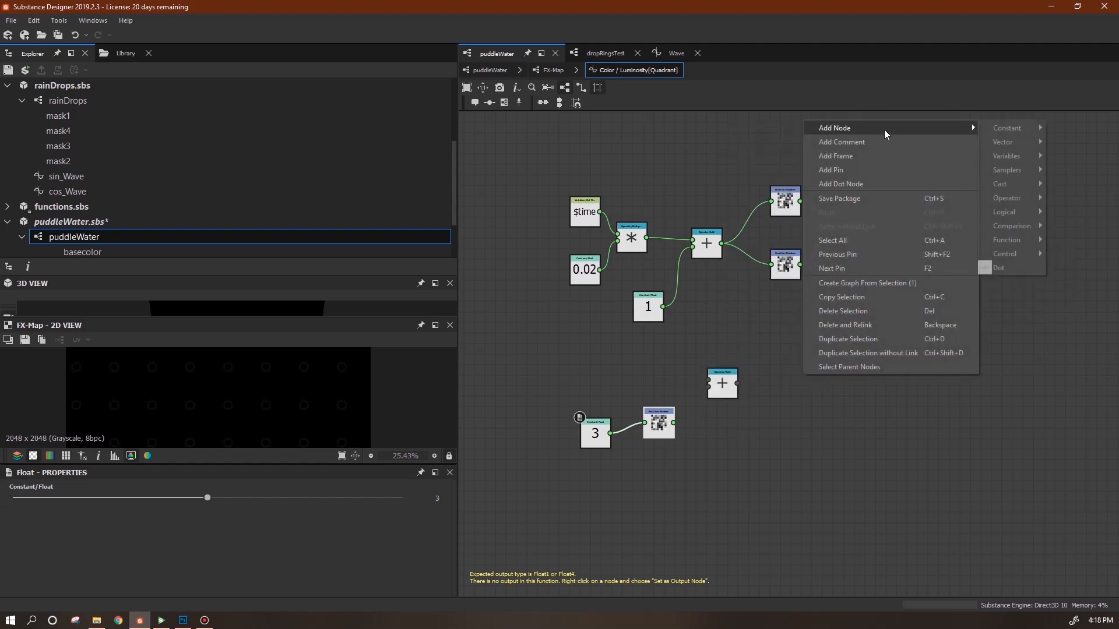
mouse_move(1004, 253)
click(952, 269)
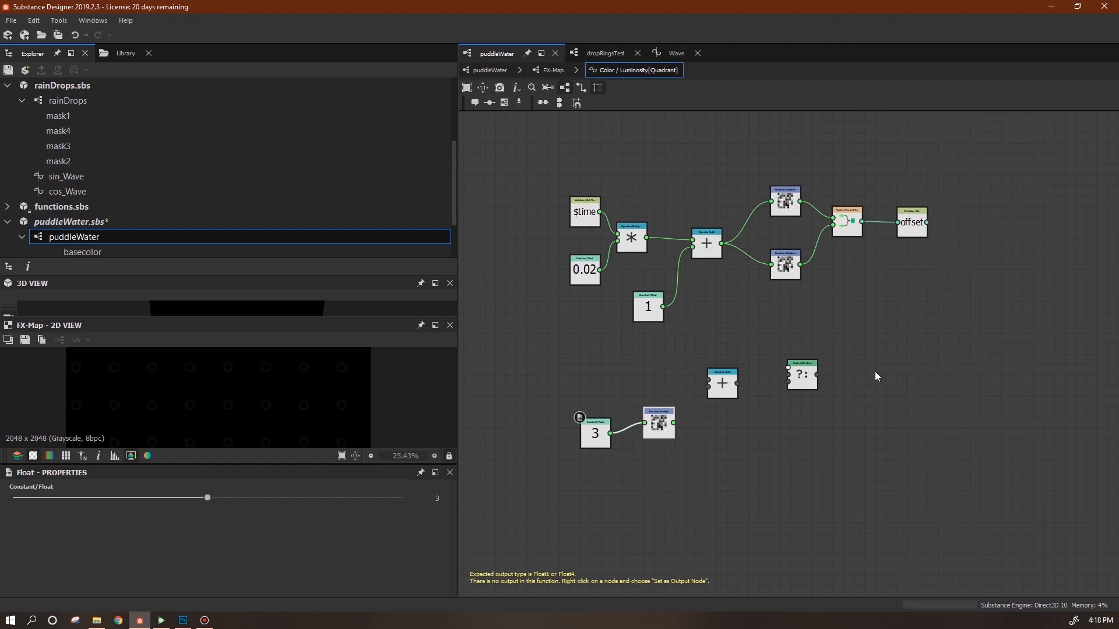
drag(803, 386, 839, 386)
Add a lower-than test comparing the random value against 1, driving the If...Else condition.
right_click(790, 475)
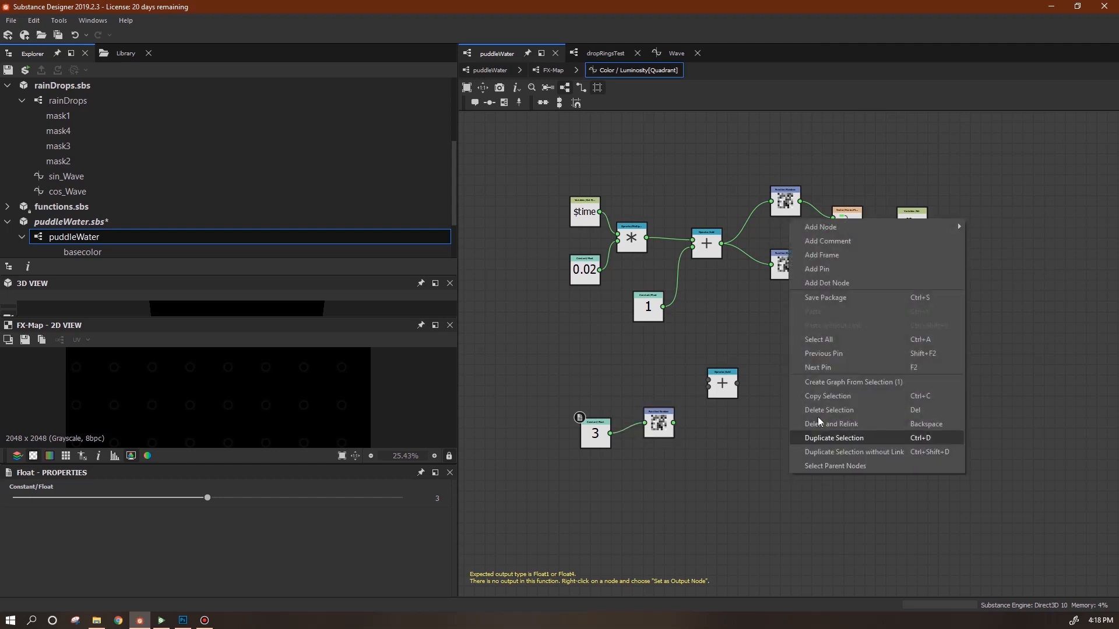
mouse_move(957, 226)
mouse_move(1004, 325)
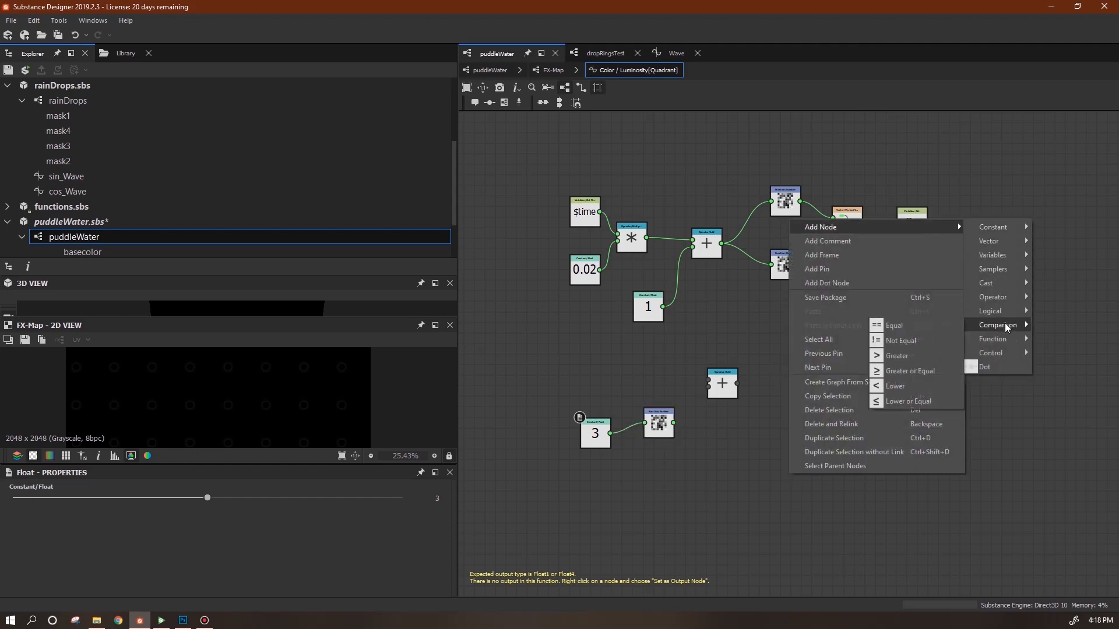
click(896, 387)
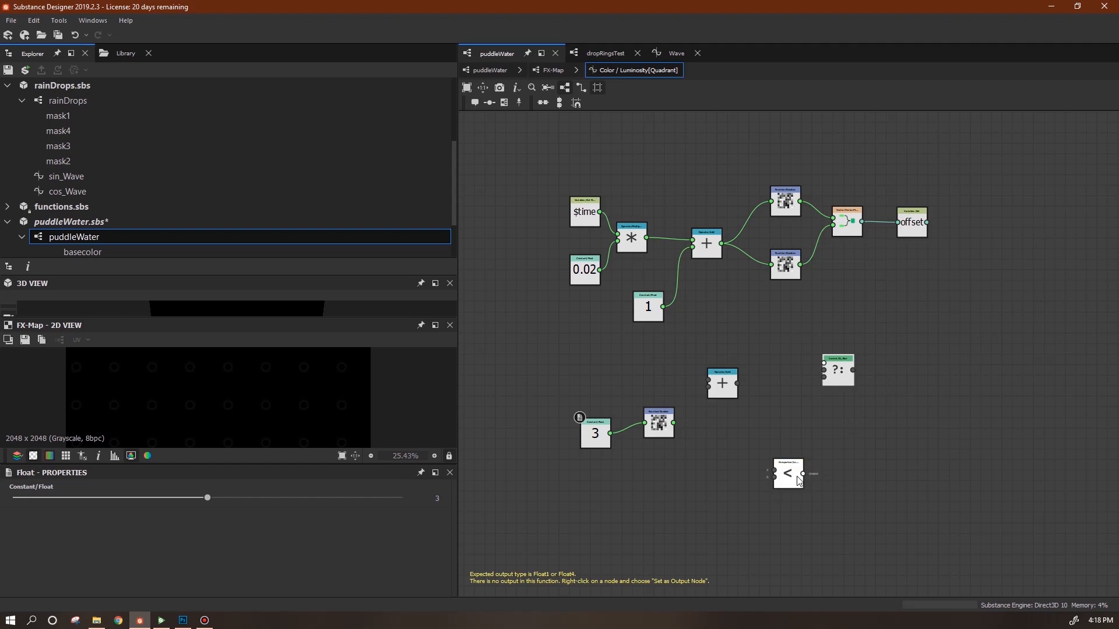
drag(798, 481, 796, 451)
click(722, 383)
drag(723, 382, 701, 365)
drag(803, 442, 823, 363)
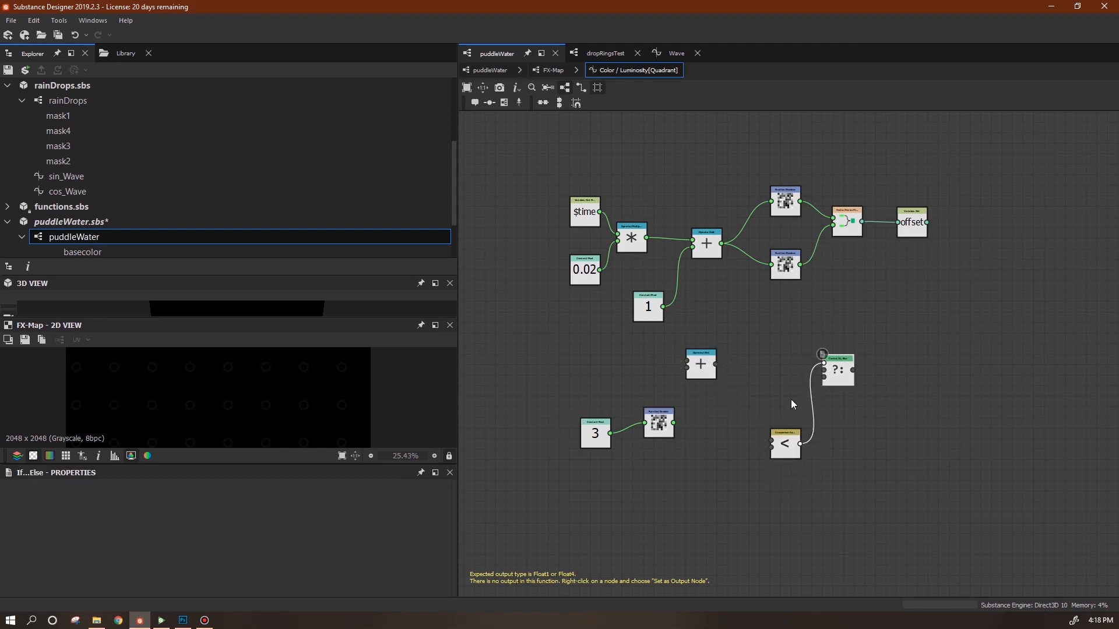
drag(673, 423, 782, 431)
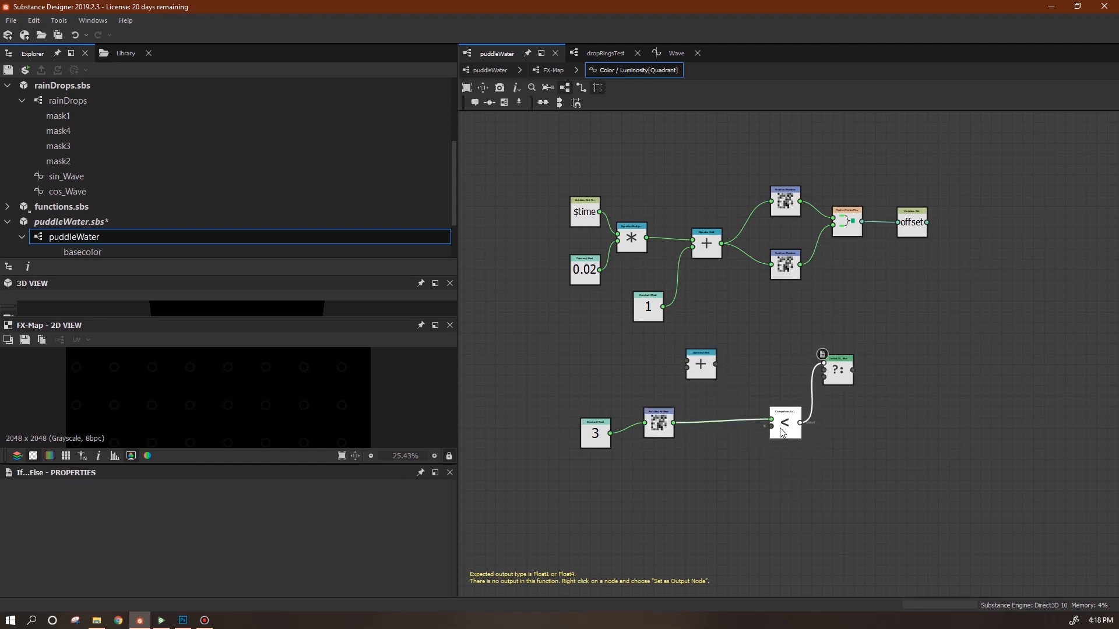
drag(651, 310, 718, 433)
Feed constant 1 into the addition, wire its result into If...Else, and tidy the layout.
drag(701, 369, 820, 460)
drag(641, 307, 786, 436)
drag(811, 384, 912, 373)
drag(786, 435, 807, 410)
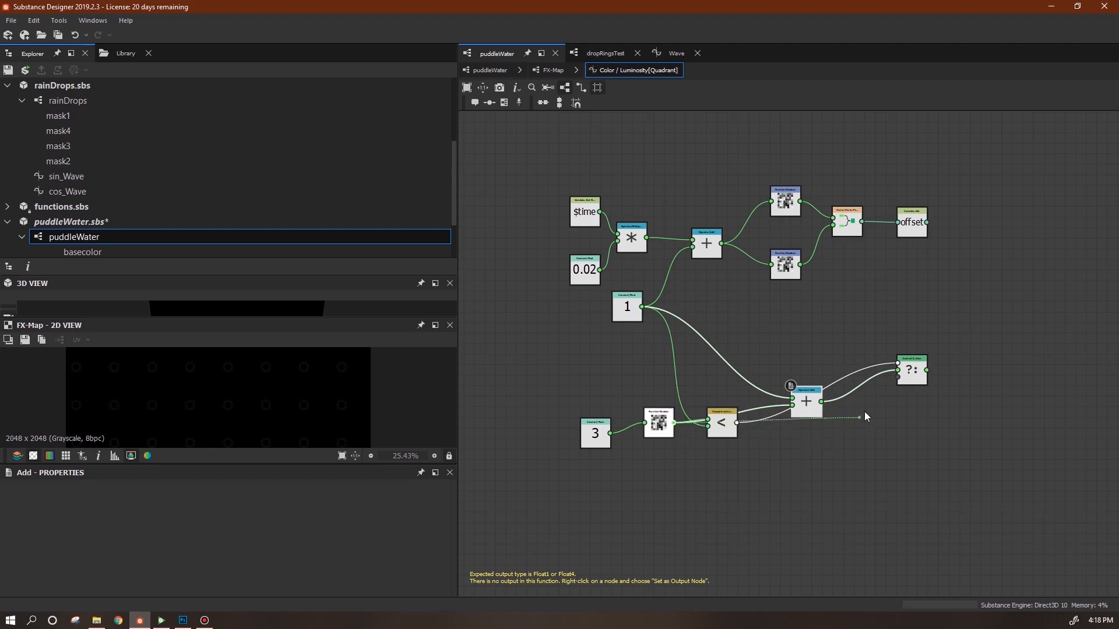
drag(912, 380, 892, 401)
drag(814, 404, 793, 436)
drag(894, 403, 863, 403)
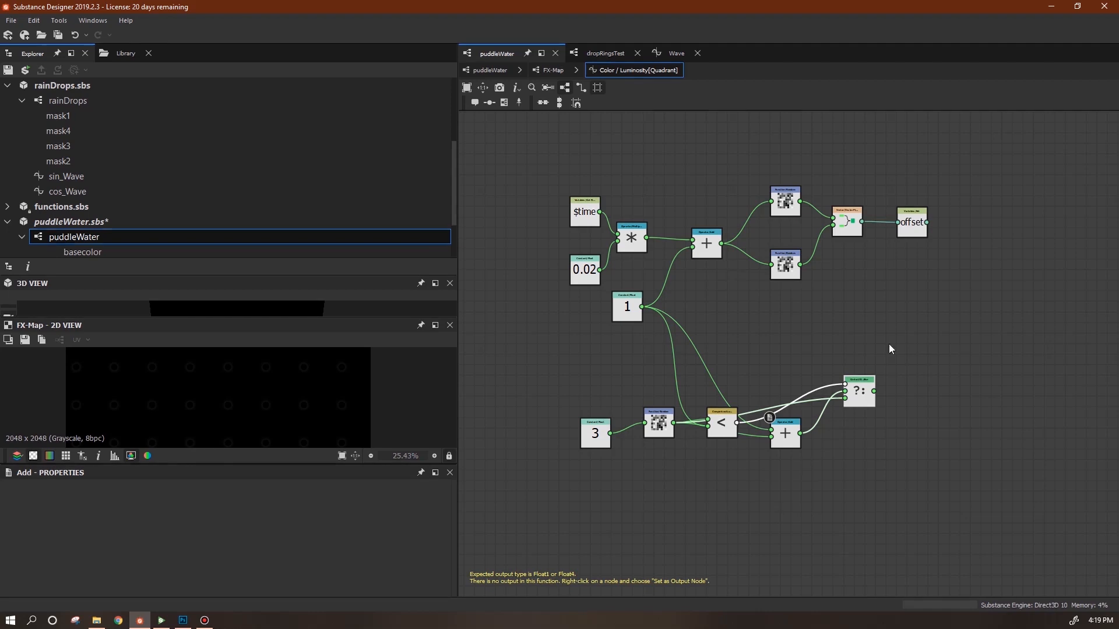
drag(861, 397, 851, 386)
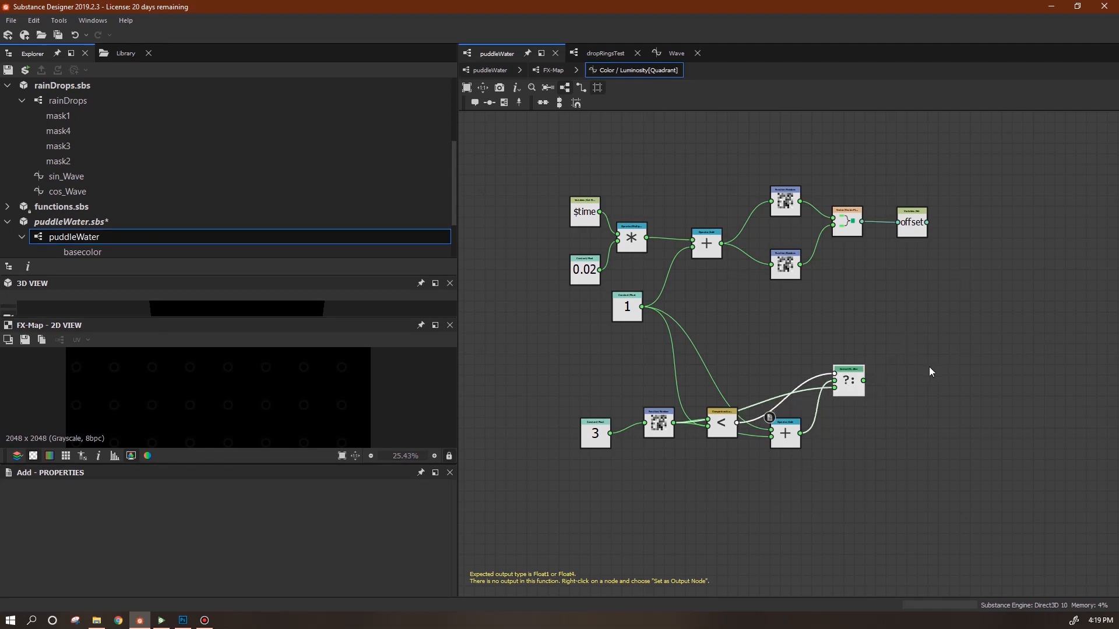
Add a Float2 vector node with the If...Else result in both components.
right_click(913, 369)
mouse_move(938, 374)
mouse_move(896, 397)
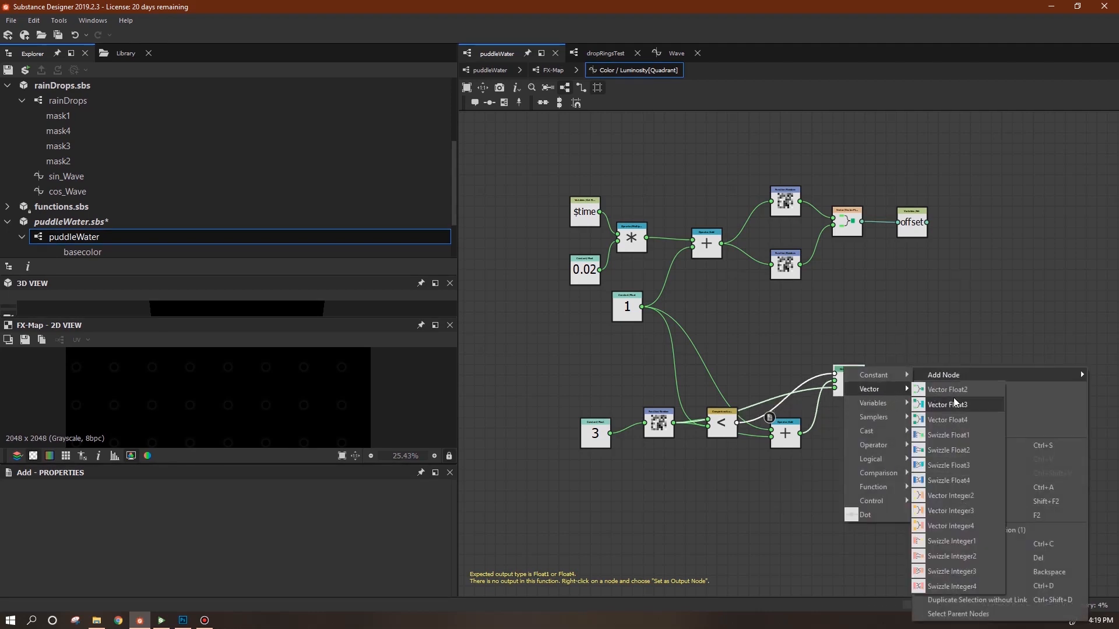
click(944, 401)
drag(863, 380, 898, 384)
middle_drag(950, 423, 855, 420)
Store the Float2 in a Set node named 'size', then go back to the FX-Map's bottom Quadrant.
right_click(857, 377)
mouse_move(1031, 123)
mouse_move(1061, 158)
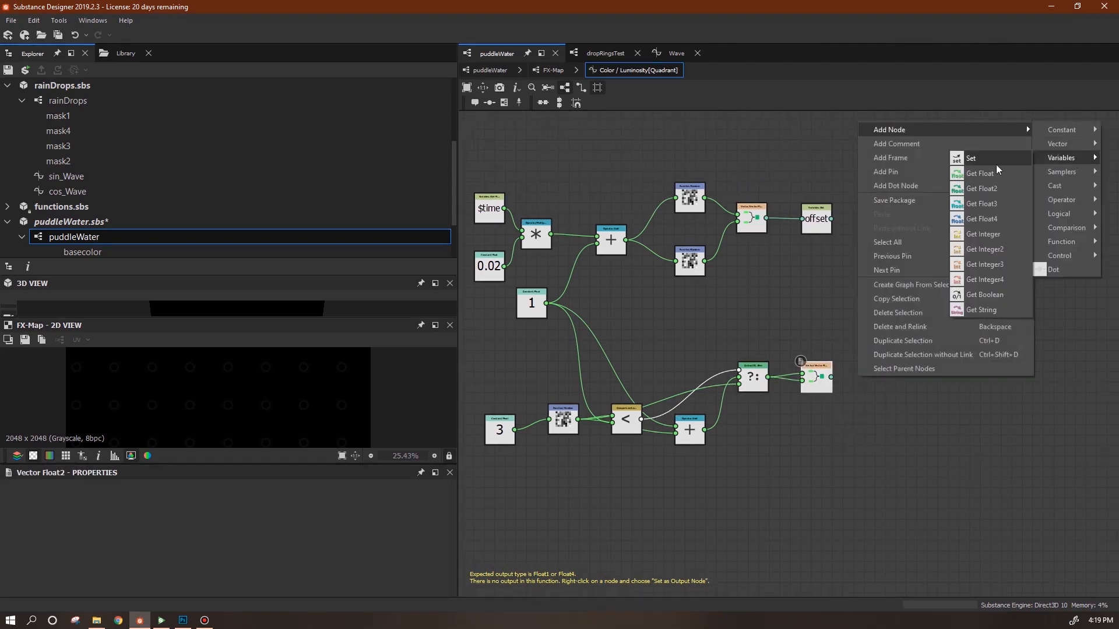
click(932, 297)
drag(830, 377, 880, 377)
click(182, 496)
text(size)
click(553, 71)
click(605, 504)
drag(453, 499, 452, 526)
Give Pattern Size a function that reads the 'size' variable with Get Float2.
click(434, 524)
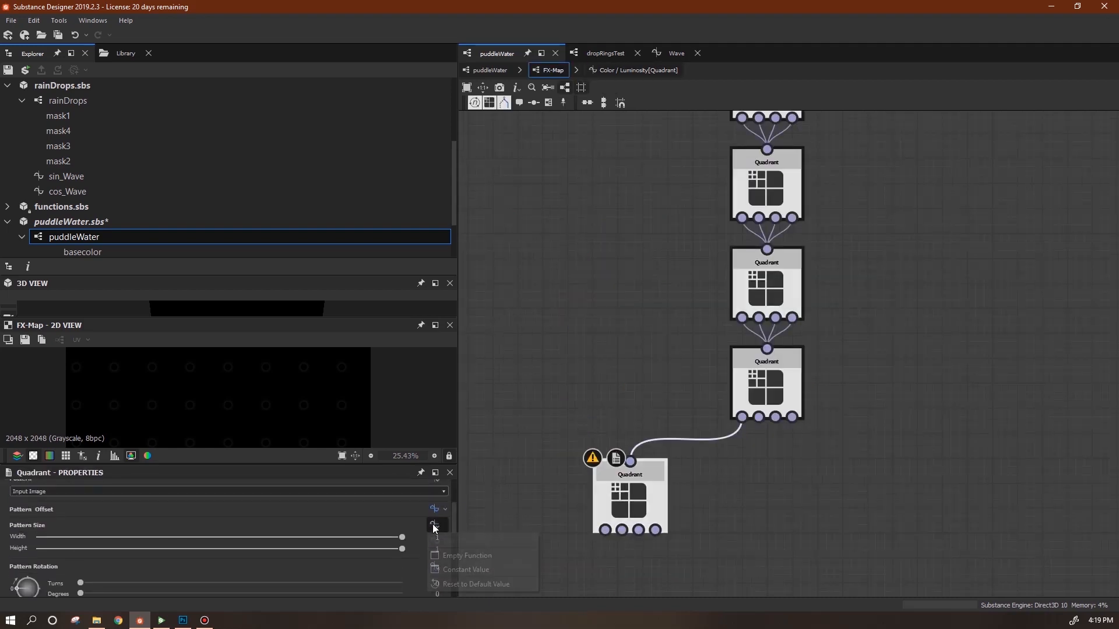
click(452, 555)
right_click(682, 250)
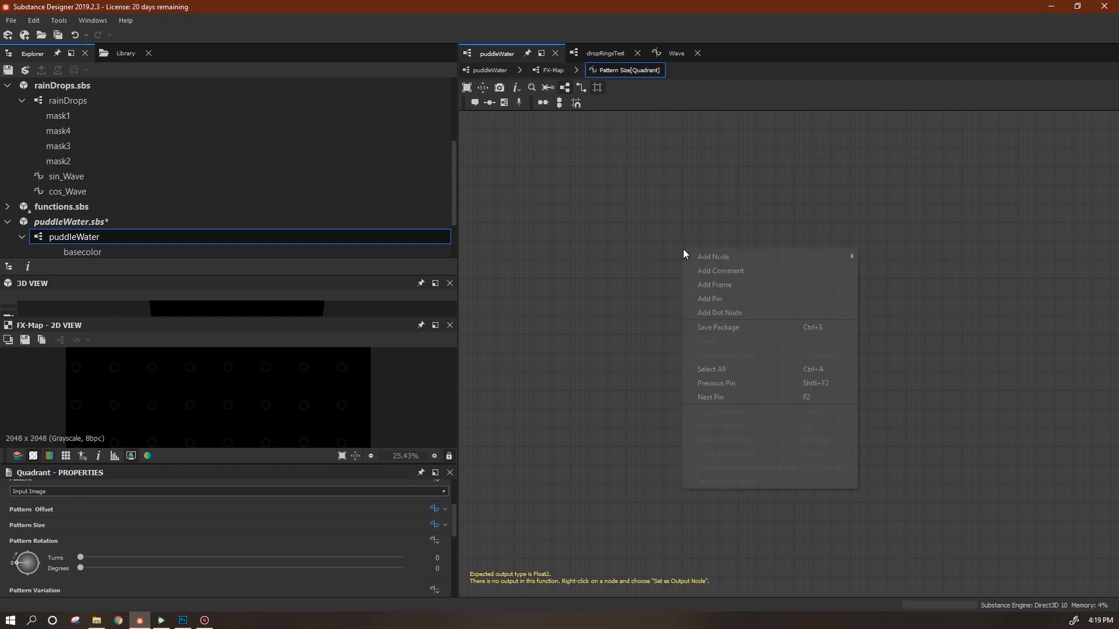
mouse_move(767, 257)
mouse_move(897, 289)
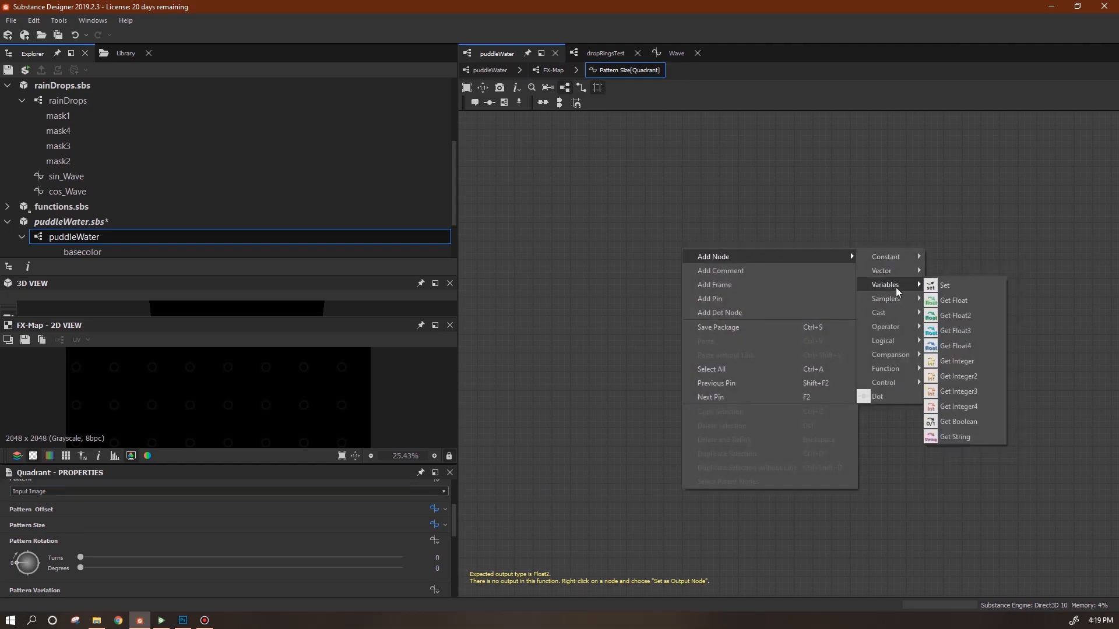
click(960, 315)
key(Return)
In the Color/Luminosity function, add two Sequence nodes and wire offset into the first.
click(551, 70)
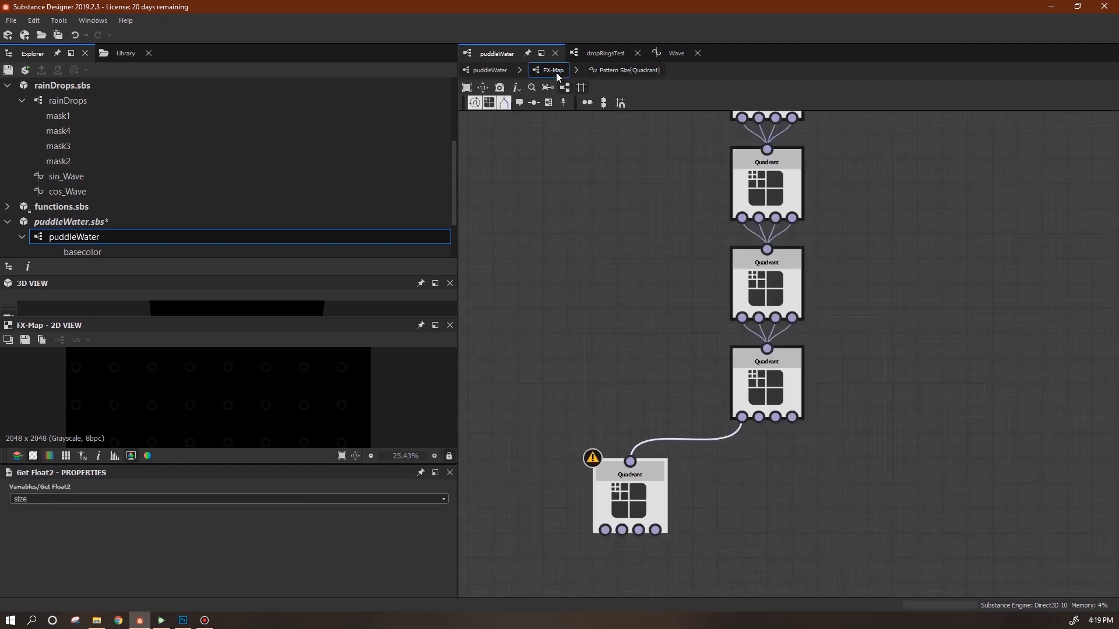
click(434, 502)
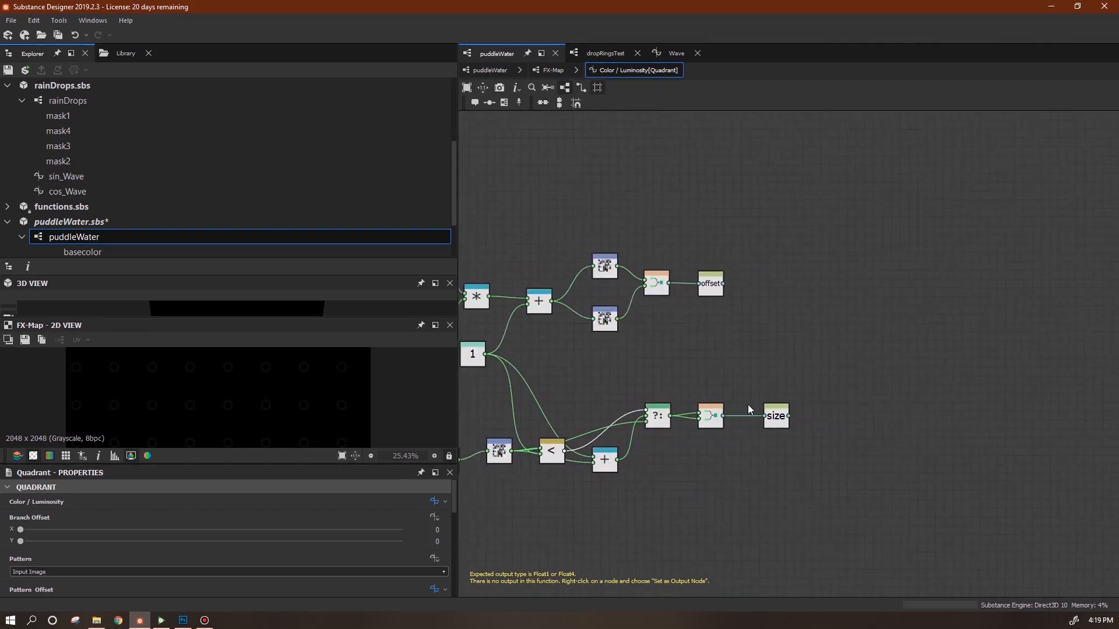
right_click(804, 309)
mouse_move(836, 315)
mouse_move(1011, 441)
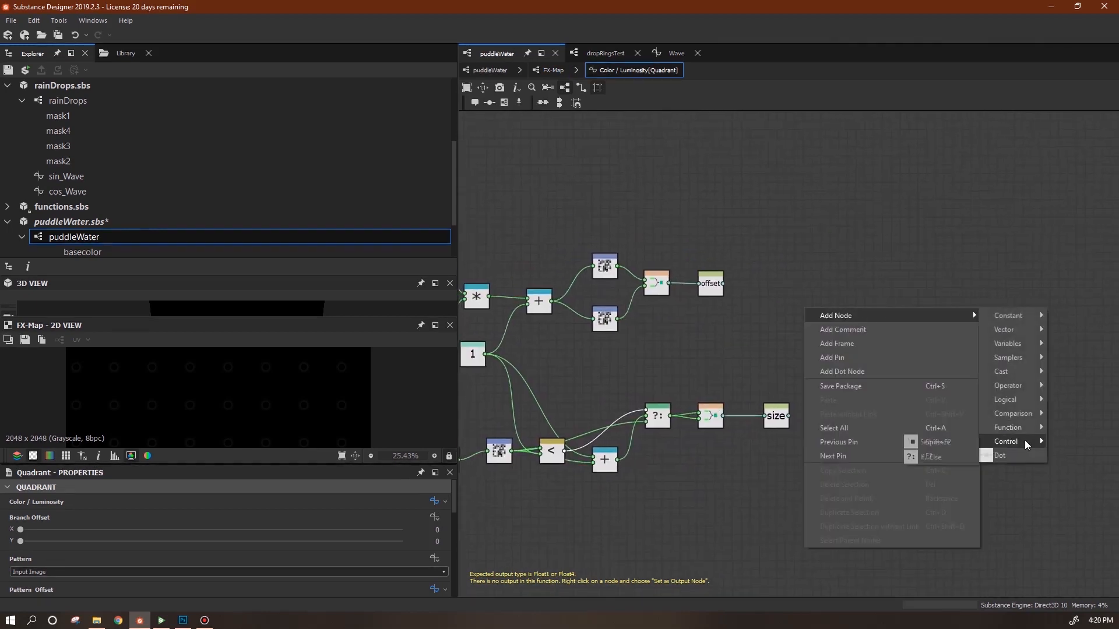
click(946, 442)
key(ctrl+d)
drag(805, 307, 793, 293)
drag(724, 284, 861, 300)
drag(789, 351, 1002, 396)
Chain size and the first Sequence plus constant 1 into the second Sequence, set as output.
mouse_move(848, 303)
mouse_down()
mouse_move(790, 417)
mouse_move(849, 304)
mouse_up()
click(1032, 390)
drag(990, 389, 938, 345)
drag(874, 302, 935, 352)
drag(486, 354, 937, 356)
right_click(947, 362)
click(972, 413)
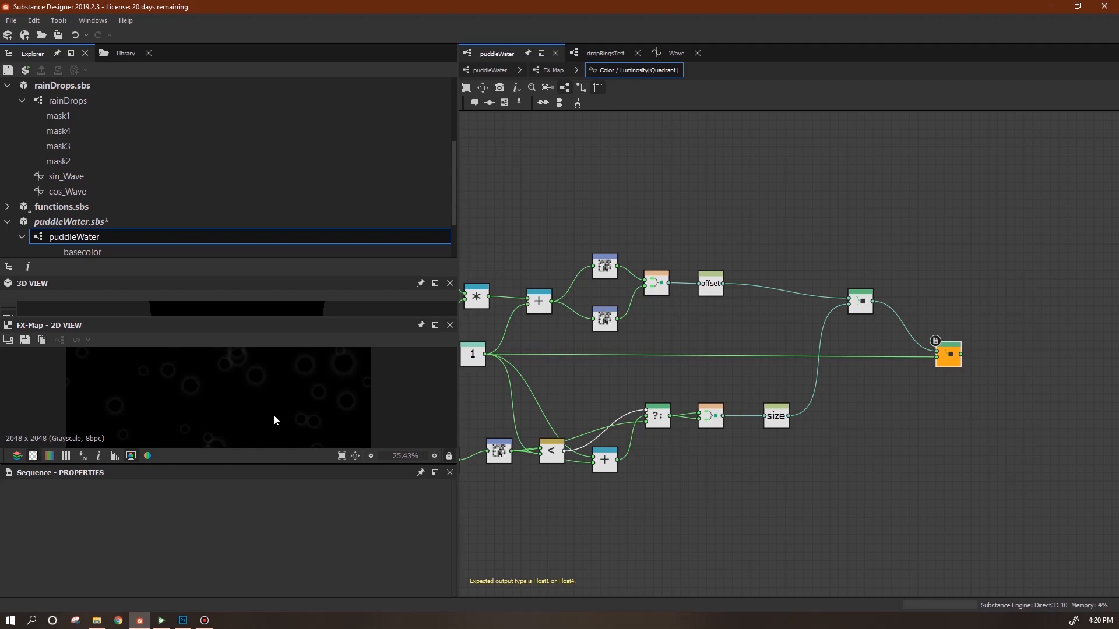
Enlarge the FX-Map preview and zoom in on the scattered rings of varied sizes.
drag(279, 465, 278, 557)
scroll(307, 460, up, 1)
middle_drag(276, 473, 342, 537)
scroll(329, 448, down, 2)
mouse_move(335, 450)
middle_down()
mouse_move(287, 380)
mouse_move(277, 419)
mouse_move(329, 469)
middle_up()
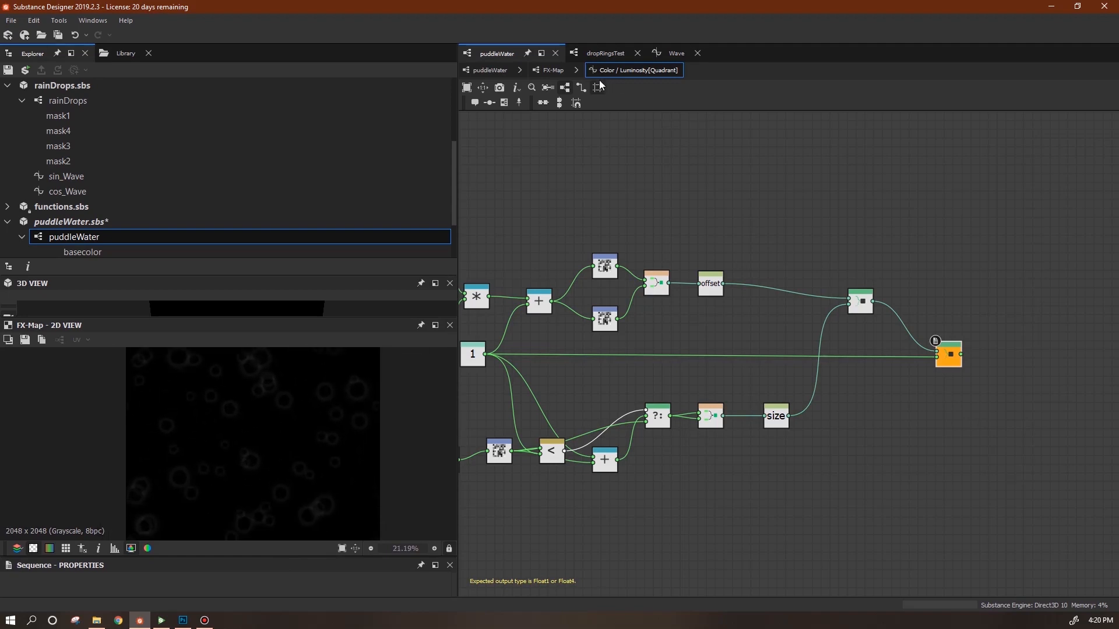
Back in the puddleWater graph, delete the Ambient Occlusion and Metallic outputs.
click(489, 70)
middle_drag(764, 307, 821, 276)
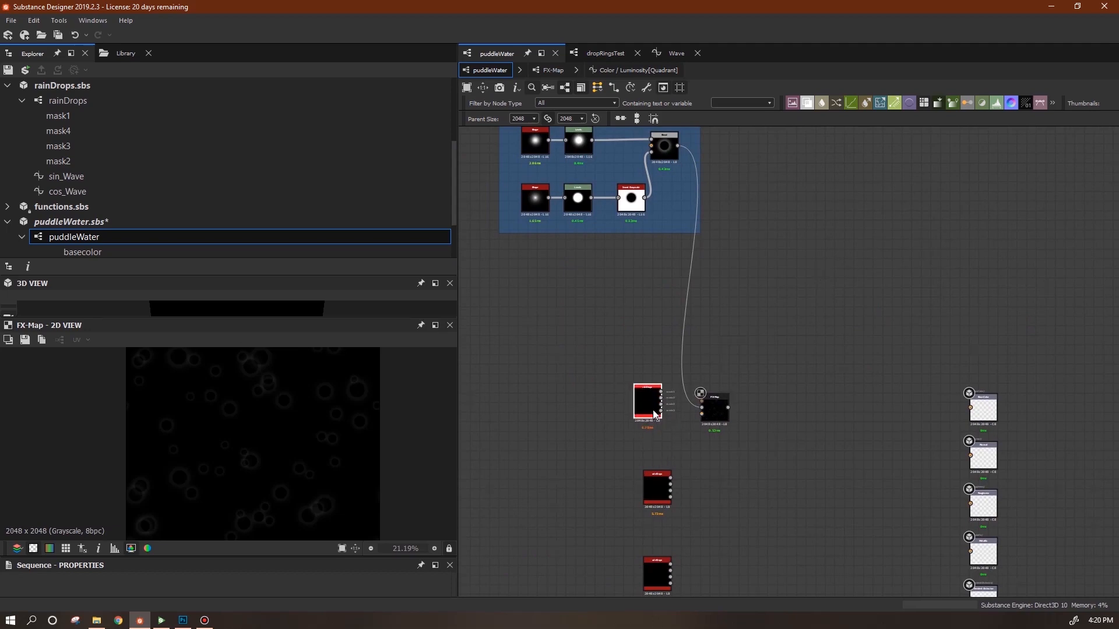
middle_drag(859, 493, 786, 373)
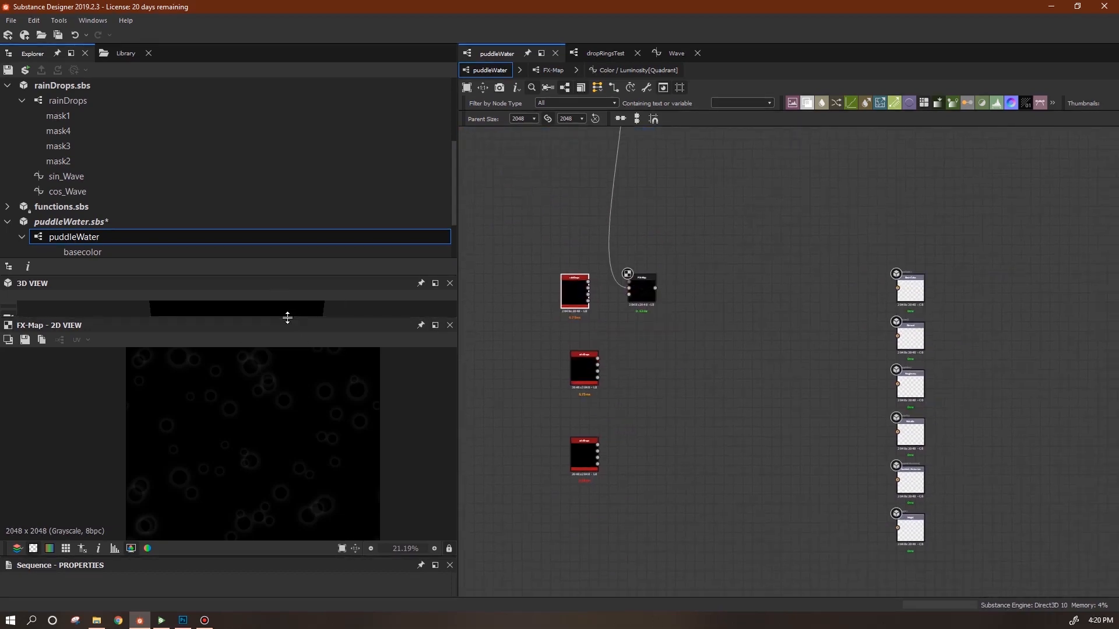
drag(288, 318, 287, 457)
scroll(861, 490, up, 3)
scroll(862, 489, up, 3)
middle_drag(872, 490, 707, 389)
click(726, 376)
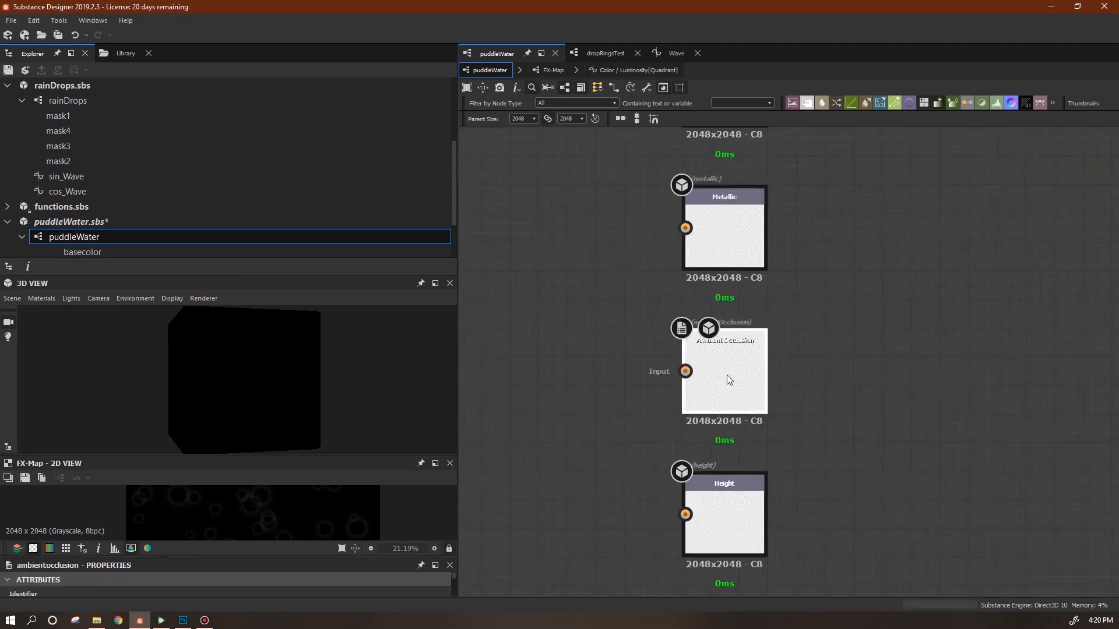
key(Delete)
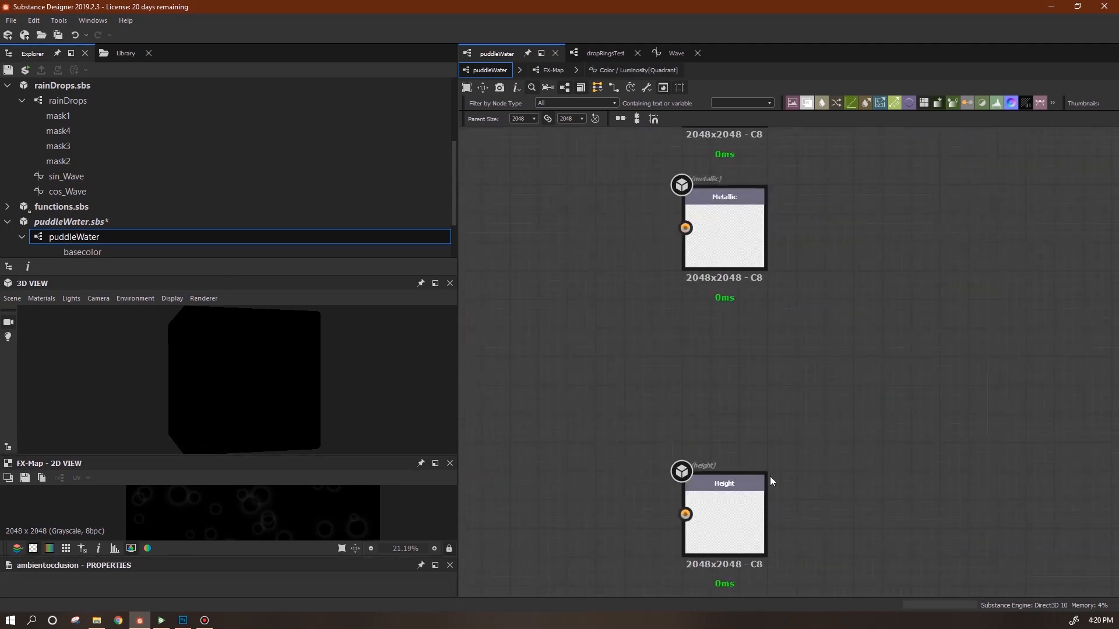
click(706, 252)
key(Delete)
Rearrange the Height, Roughness, Normal and Base Color outputs and show the material outputs in 3D.
drag(732, 507, 733, 261)
middle_drag(863, 325, 865, 572)
scroll(899, 378, down, 1)
middle_drag(912, 359, 901, 410)
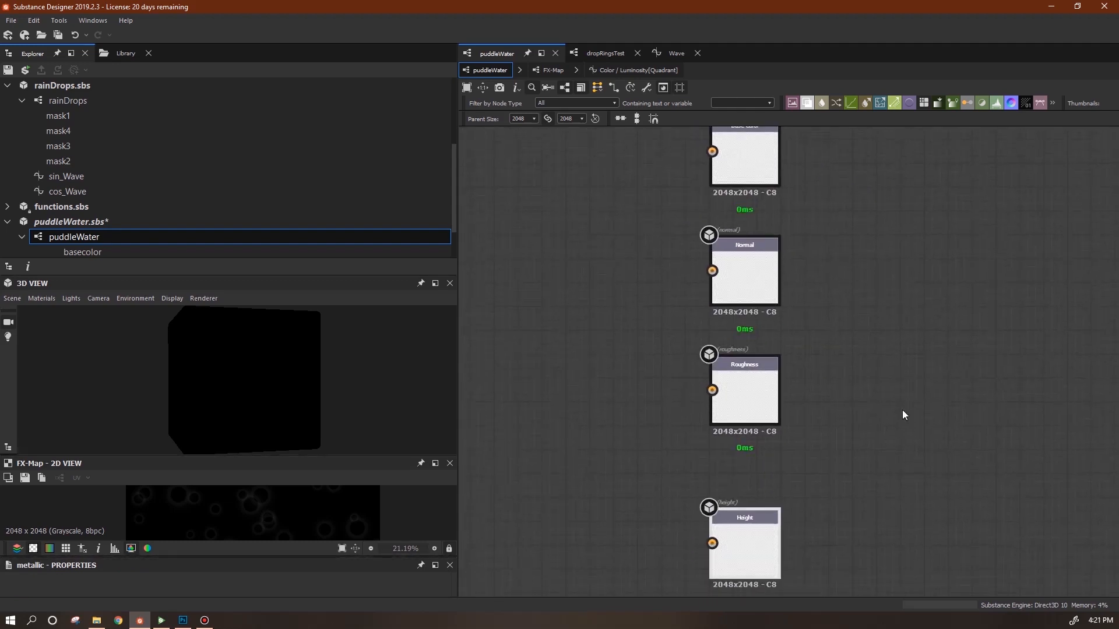
drag(760, 557, 760, 525)
right_click(564, 354)
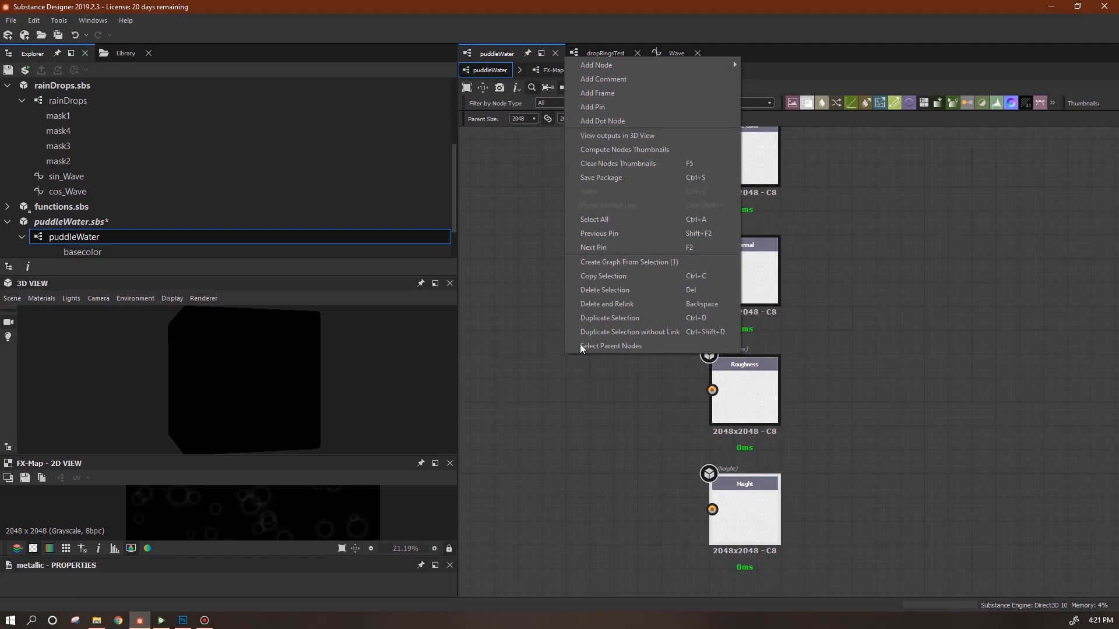
click(617, 135)
drag(344, 415, 434, 395)
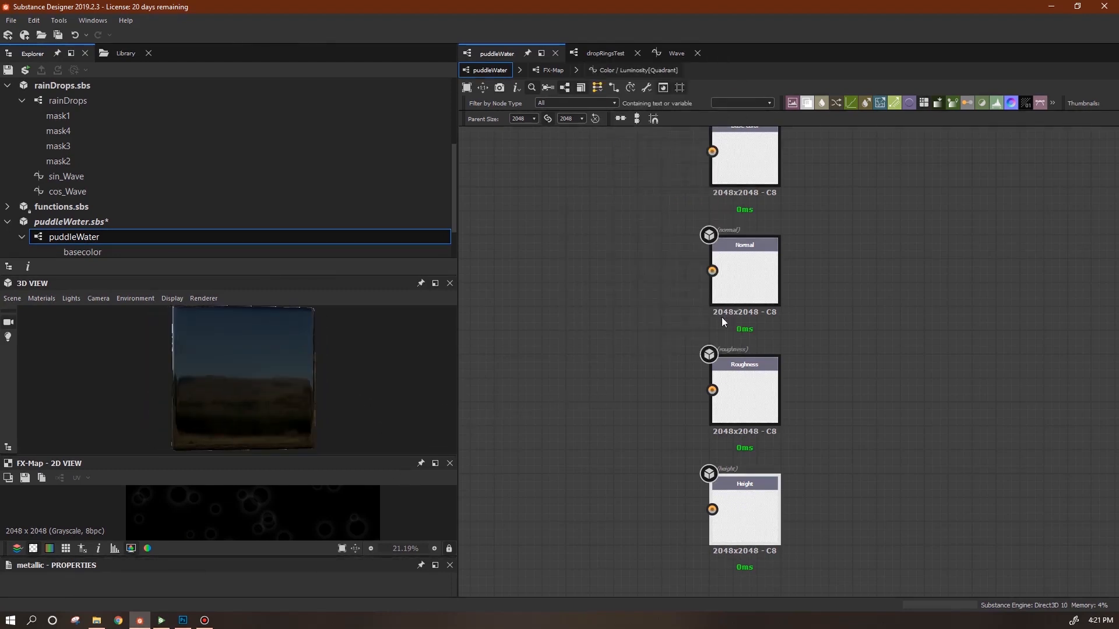
Route rainDrops mask1 through the FX-Map into Base Color, then open the package in Substance Player.
middle_drag(636, 330, 720, 447)
scroll(673, 343, down, 6)
middle_drag(638, 324, 885, 381)
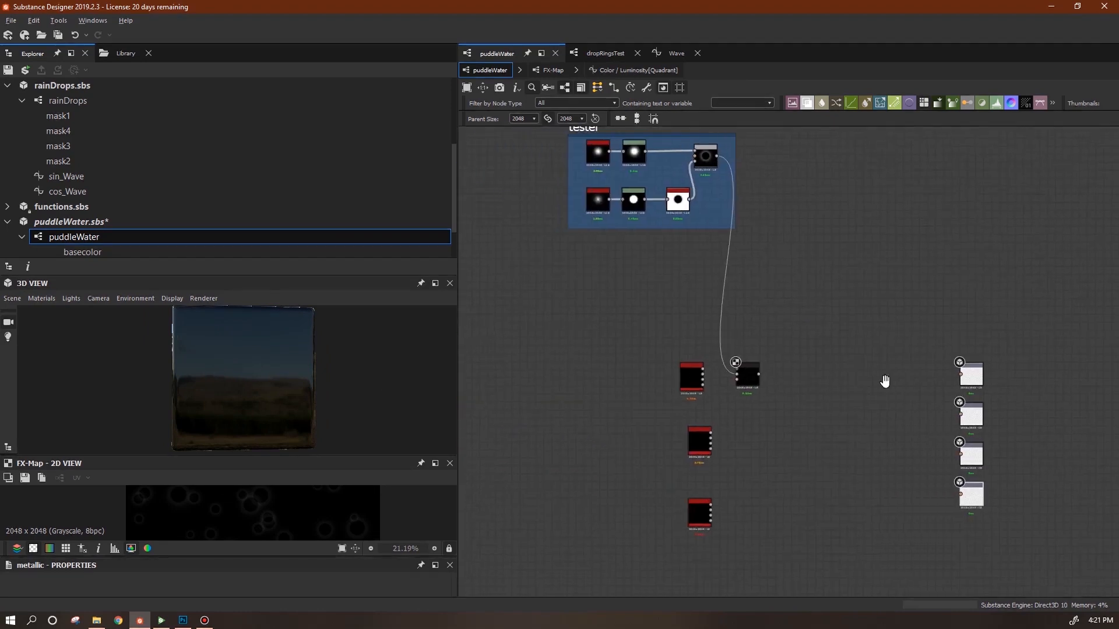
scroll(768, 400, up, 4)
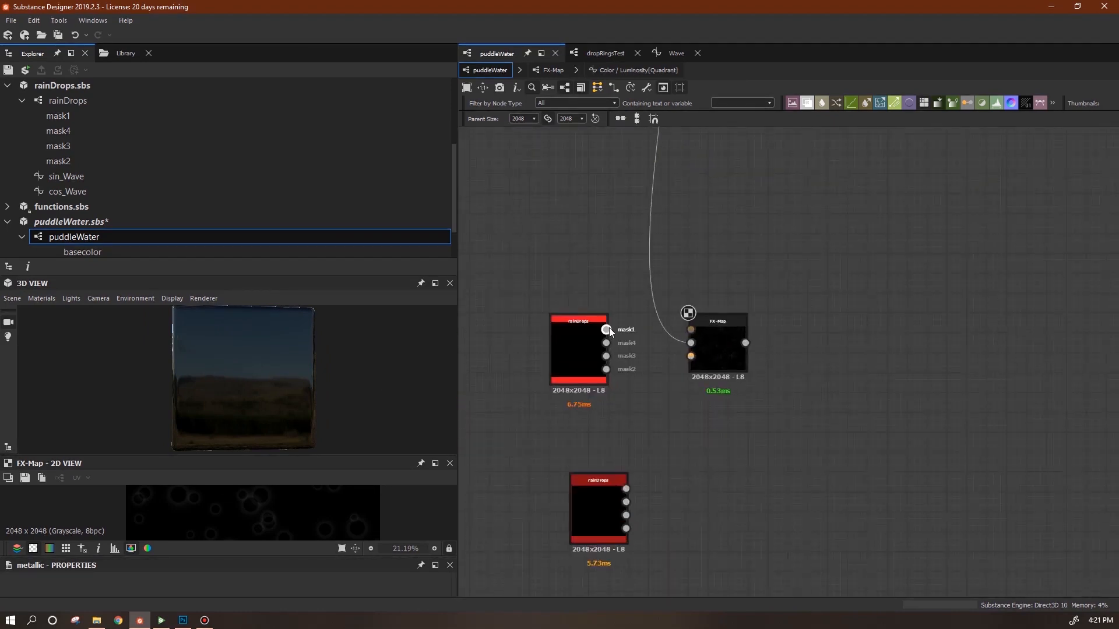
drag(691, 342, 691, 342)
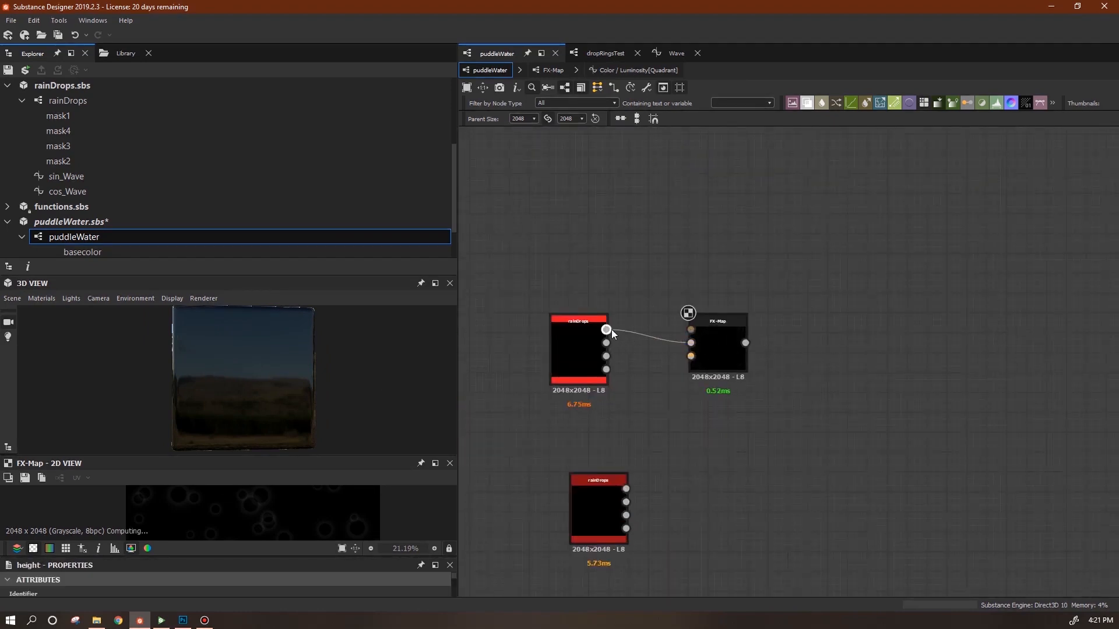
scroll(929, 436, down, 3)
middle_drag(929, 435, 703, 396)
drag(605, 350, 903, 358)
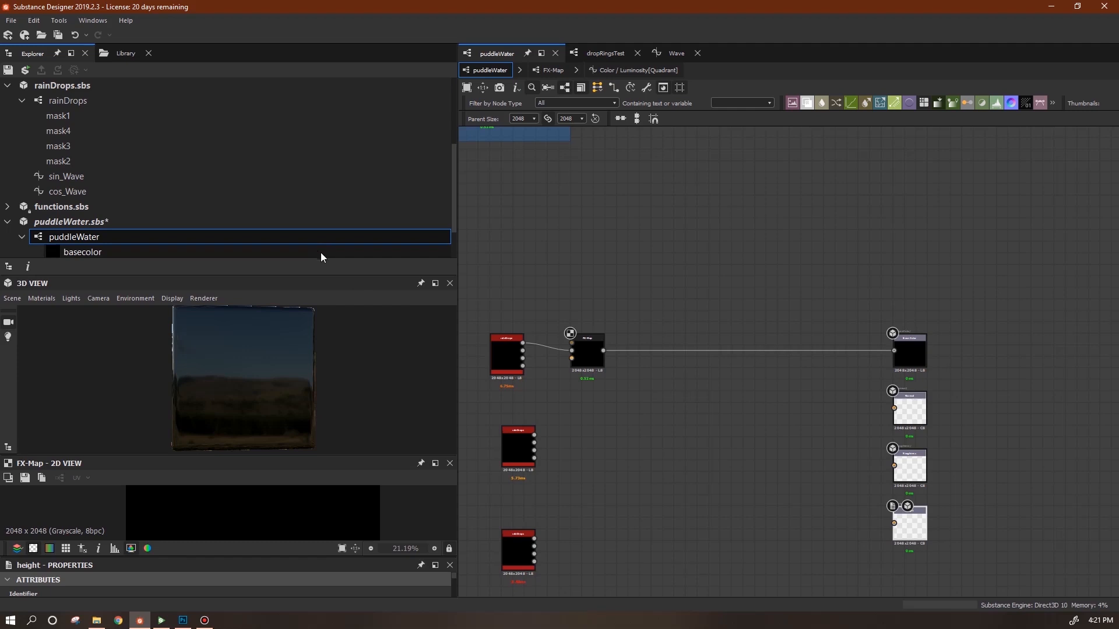
click(81, 224)
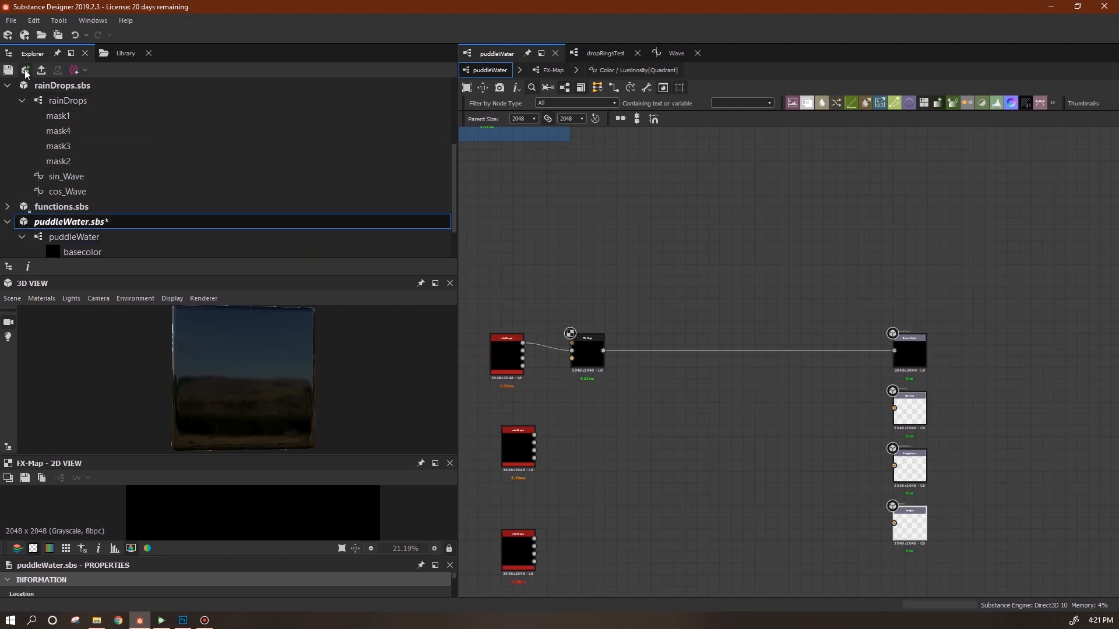
click(25, 70)
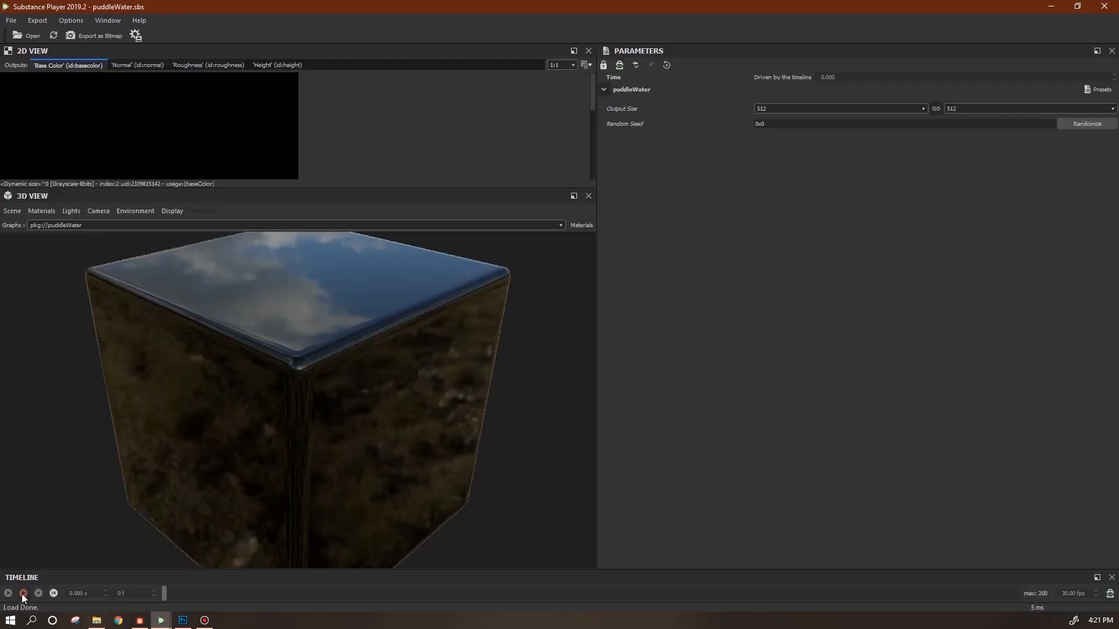
Play the puddleWater animation and orbit over the water surface to see the faint ripple rings.
click(22, 594)
drag(346, 484, 358, 477)
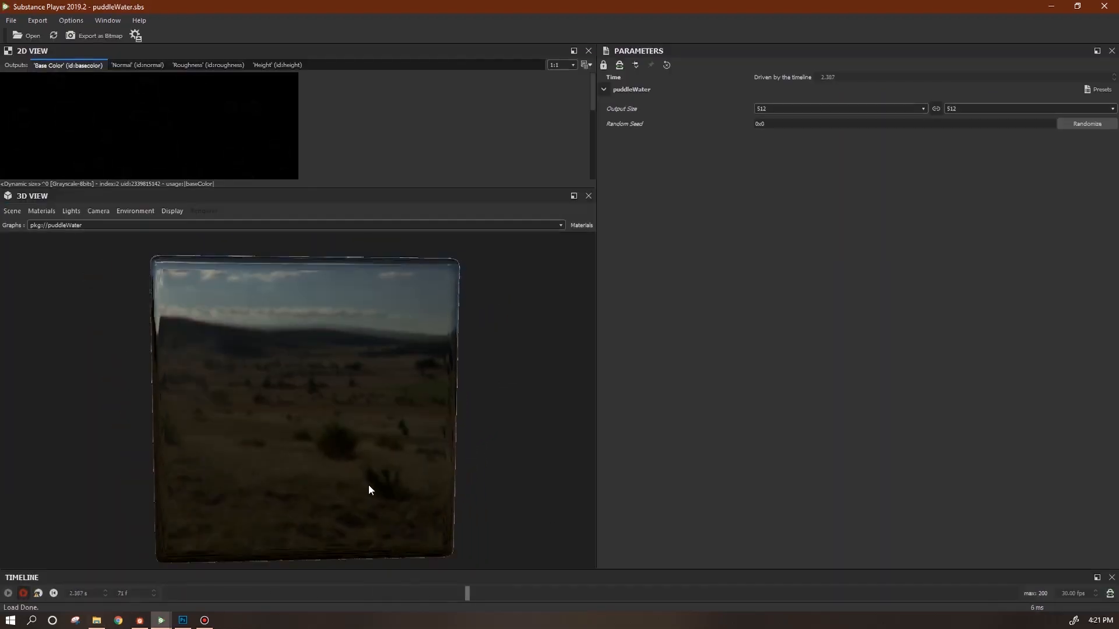
scroll(358, 477, up, 4)
drag(197, 327, 328, 453)
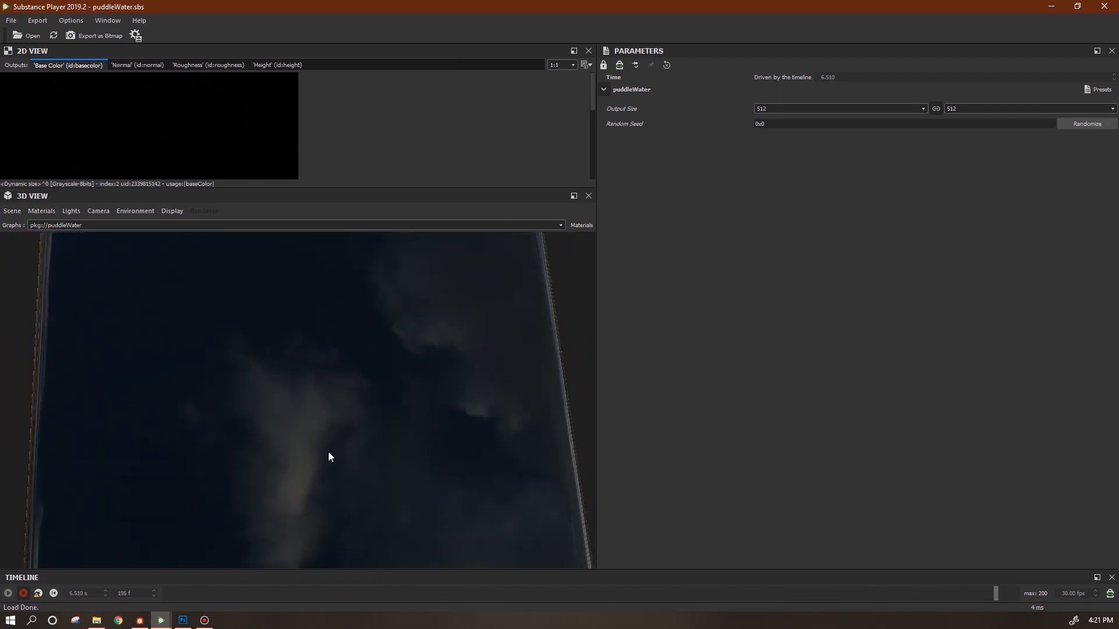
scroll(328, 453, up, 2)
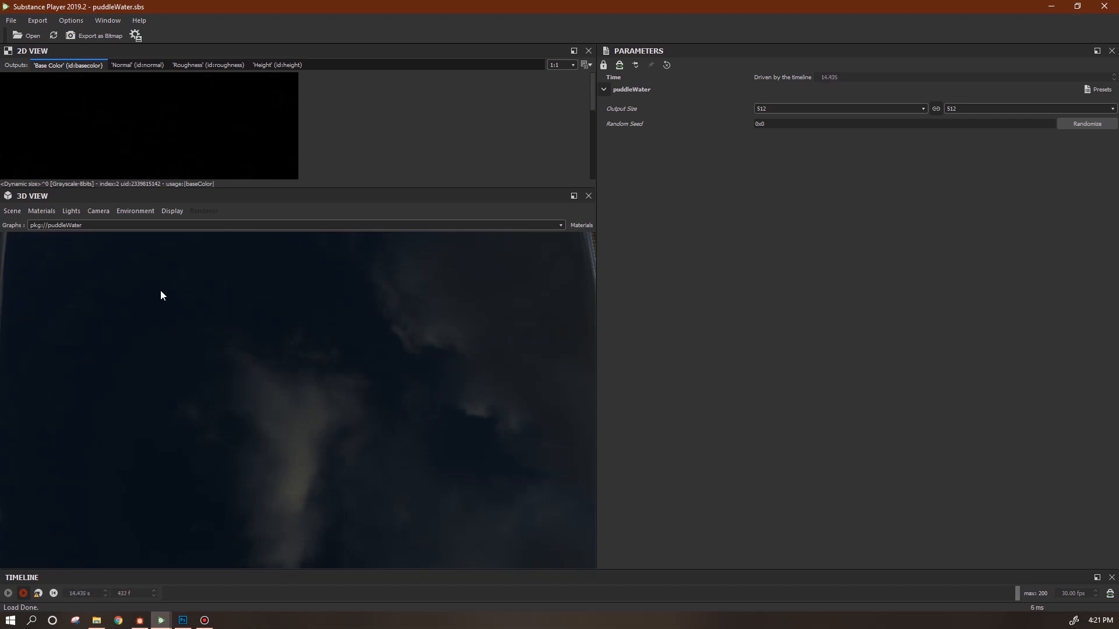
drag(316, 404, 323, 421)
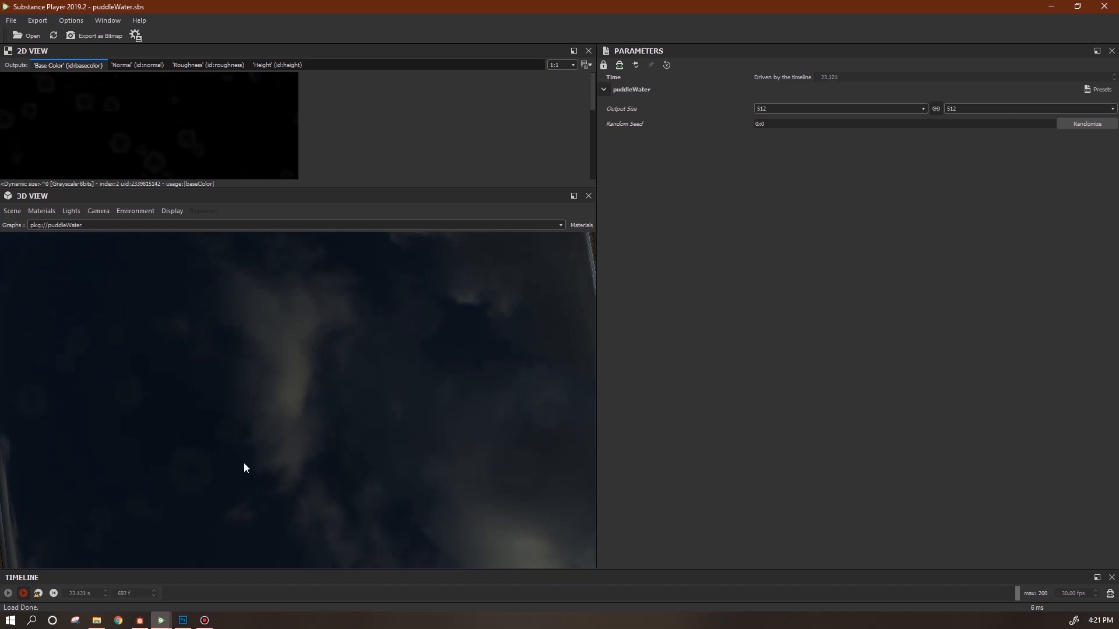
drag(350, 483, 263, 456)
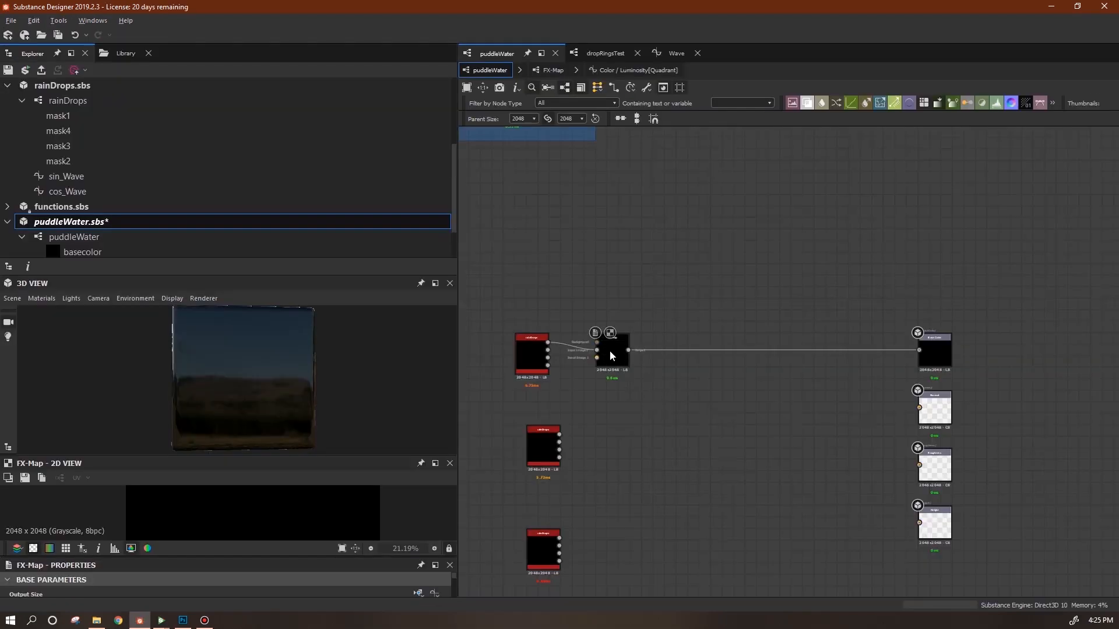
Edit the FX-Map and paste three copies of the bottom Quadrant node.
right_click(609, 351)
click(666, 473)
click(633, 488)
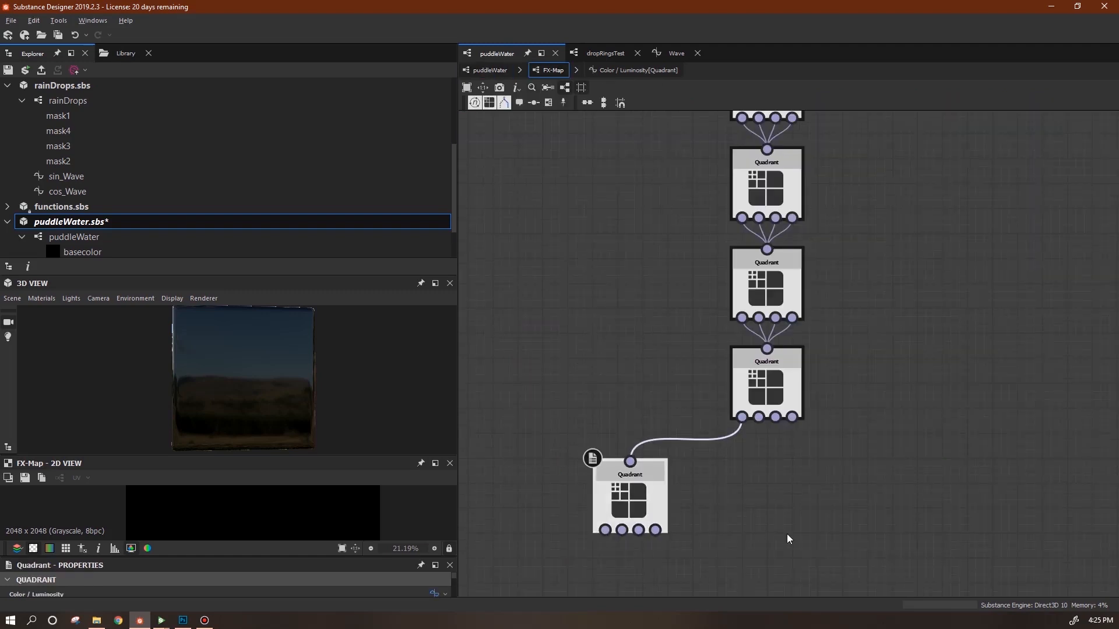
middle_drag(786, 534, 789, 482)
drag(639, 450, 641, 429)
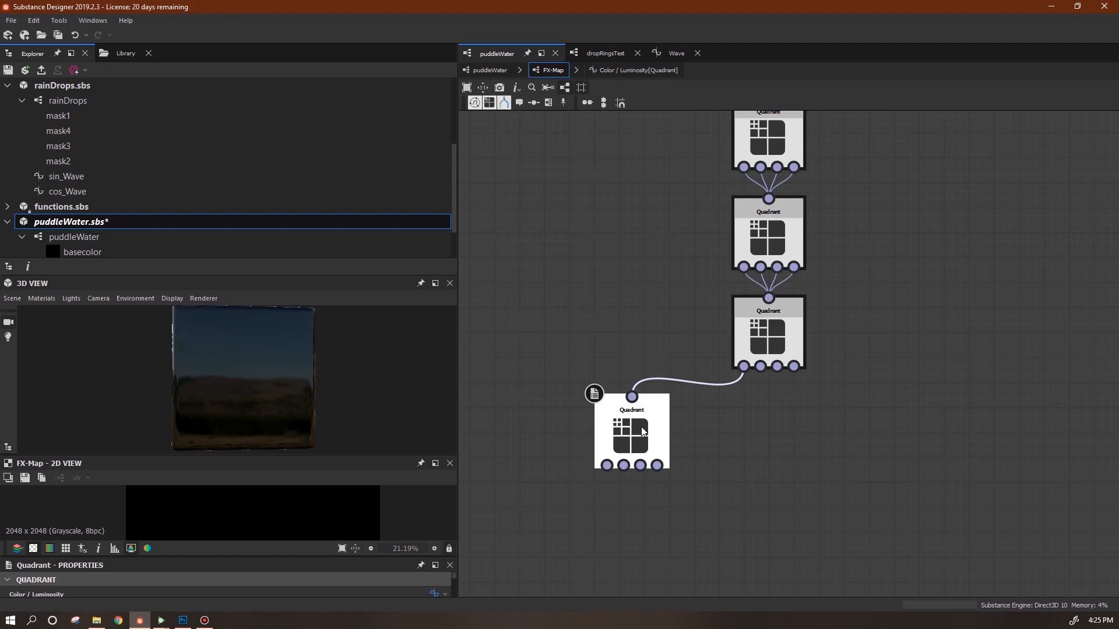
key(ctrl+v)
key(ctrl+v)
key(ctrl+v)
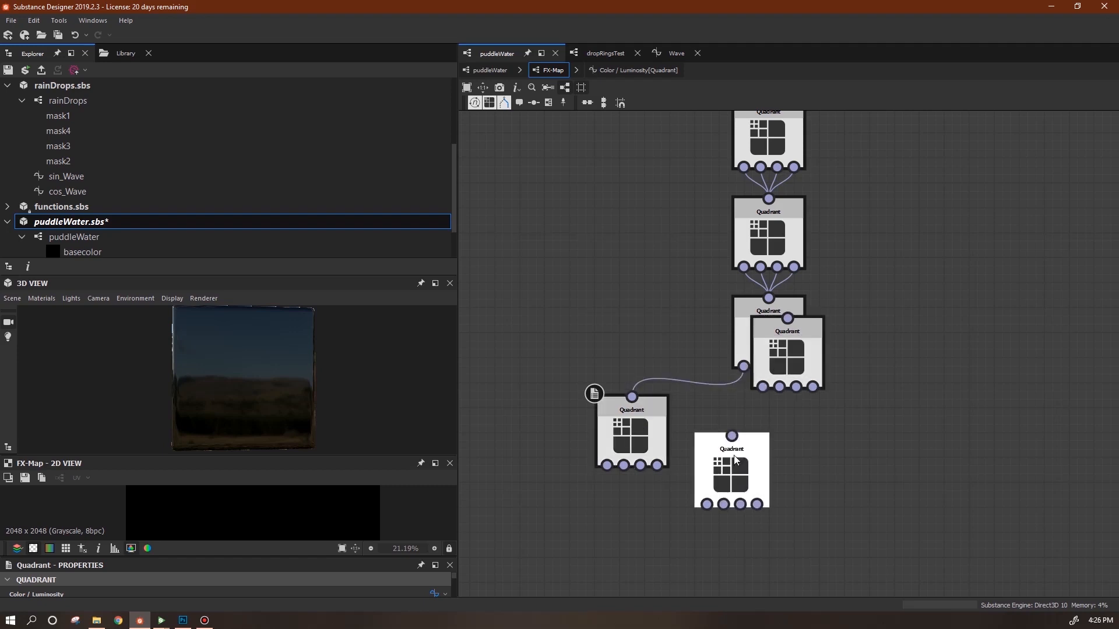
Wire the copies to the parent Quadrant's outputs and line up all four children in a row.
drag(842, 435, 818, 435)
drag(793, 361, 957, 386)
drag(846, 425, 836, 434)
drag(959, 421, 933, 432)
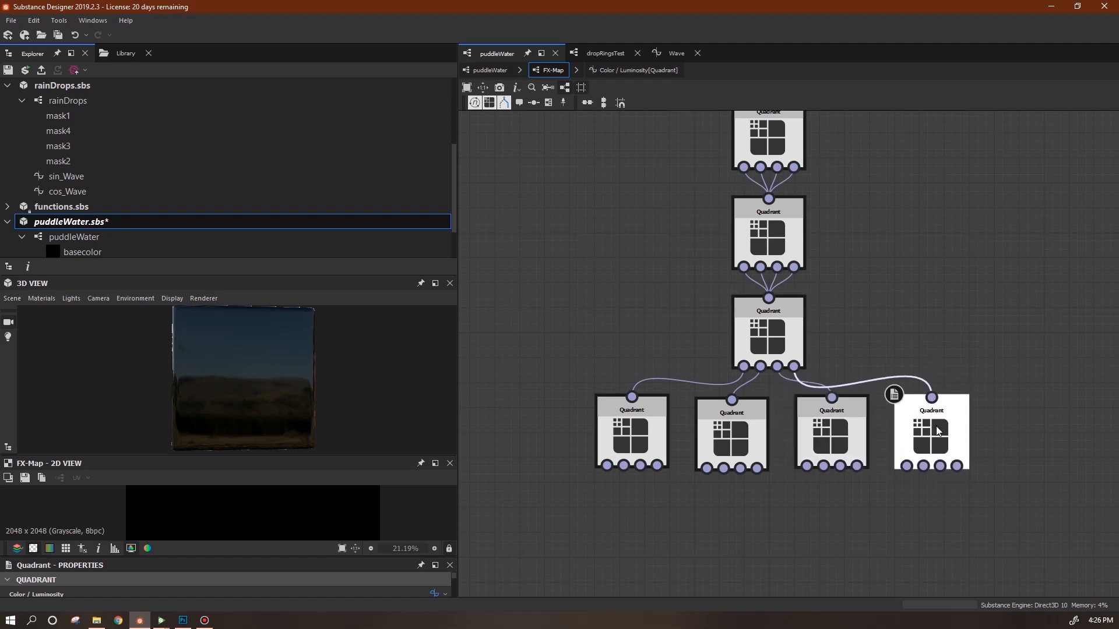
click(648, 434)
drag(641, 434, 641, 448)
click(733, 438)
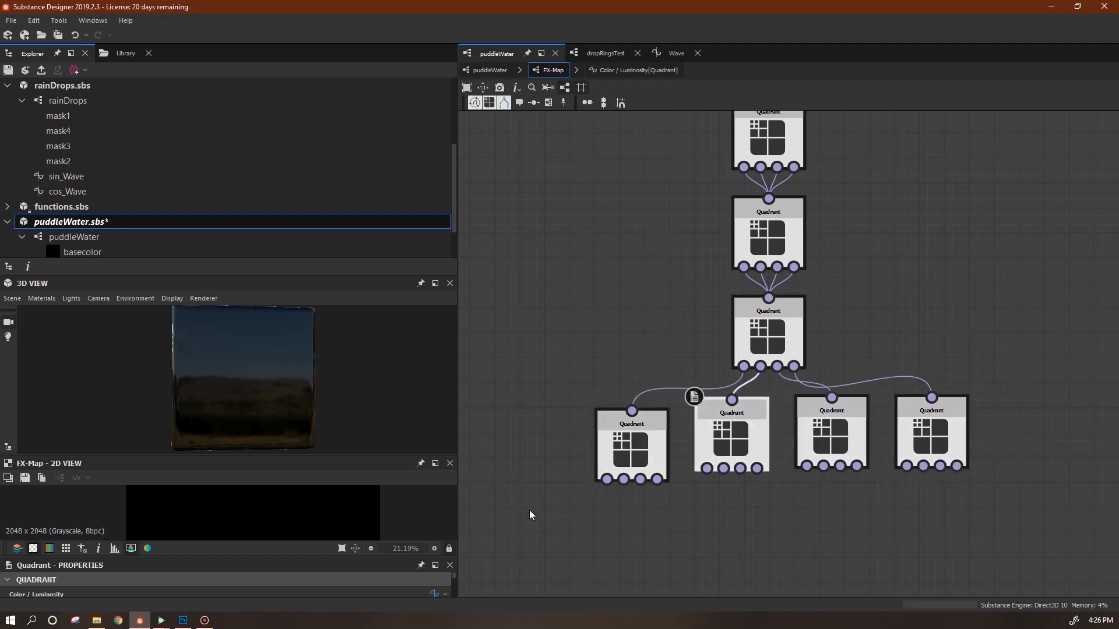
Resize the preview and properties panels, then return to the top-level puddleWater graph.
drag(382, 456, 385, 406)
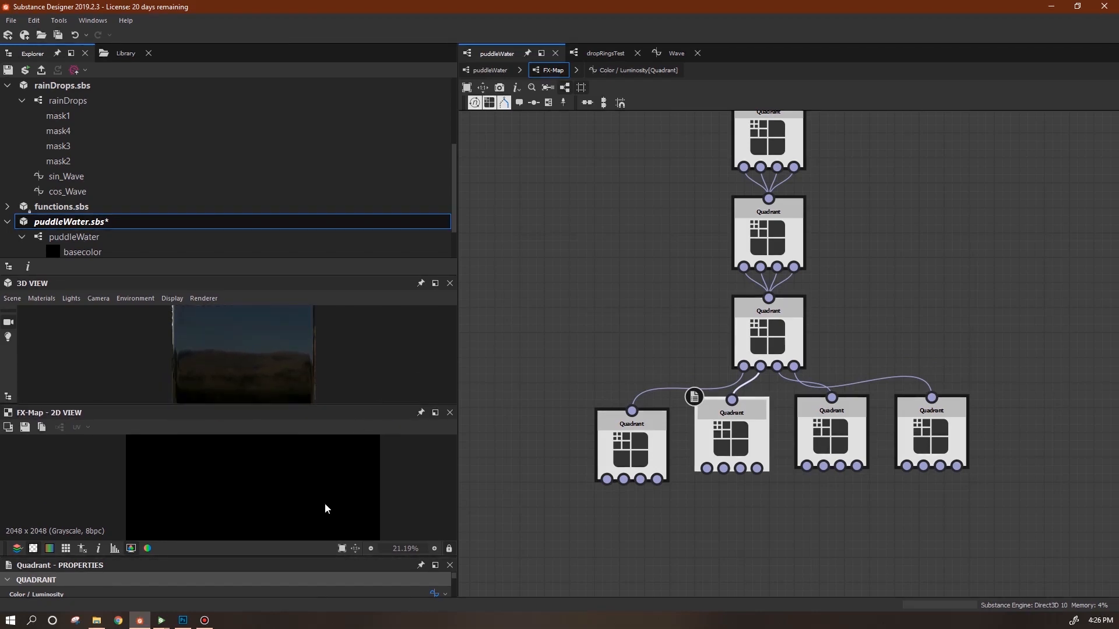
drag(288, 553, 292, 420)
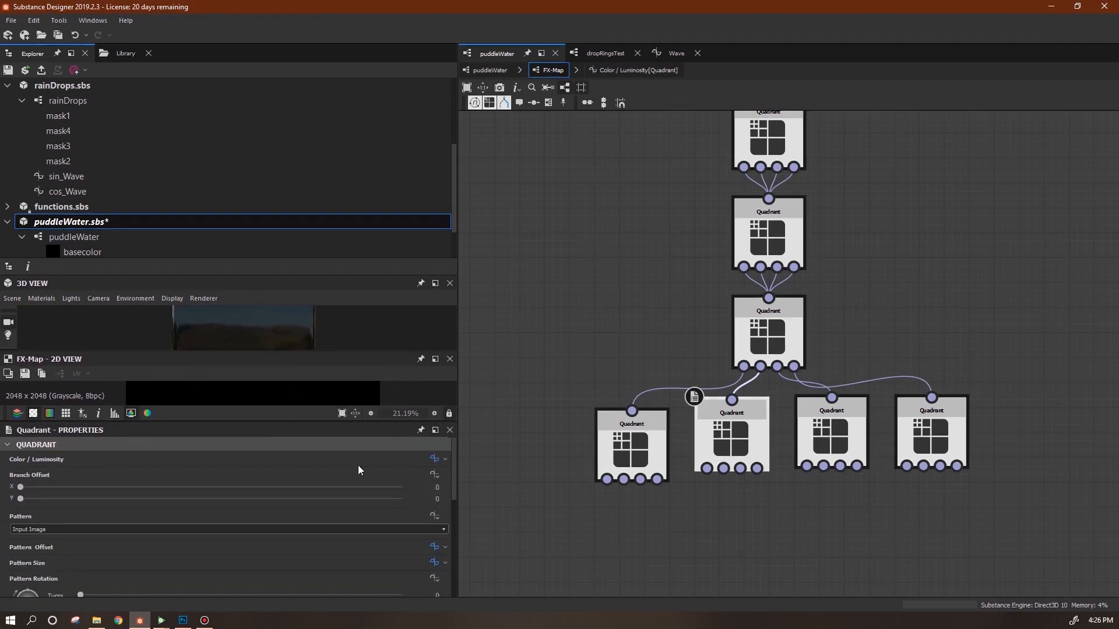
drag(453, 481, 462, 569)
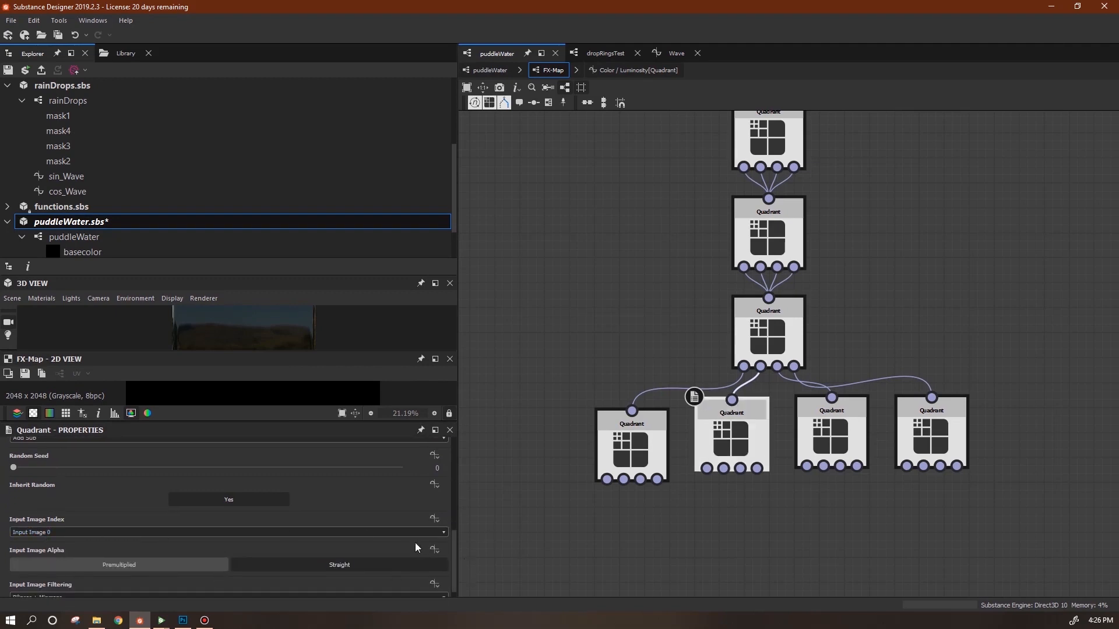
click(489, 70)
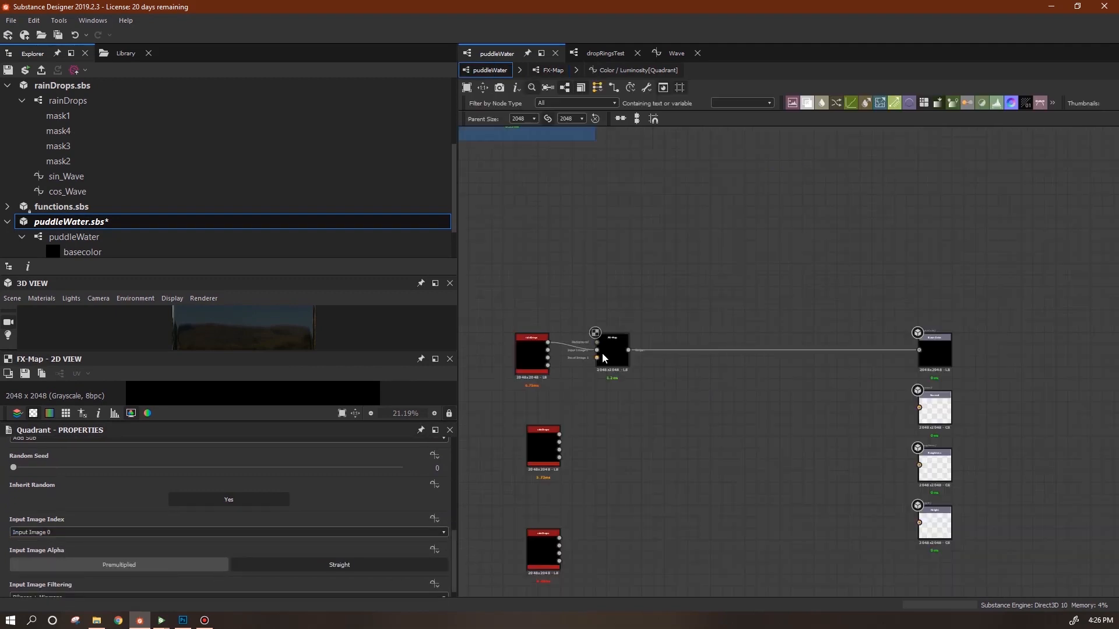
Connect rainDrops' remaining mask outputs (mask2, mask3, mask4) to new FX-Map inputs.
drag(585, 354, 596, 361)
scroll(641, 399, up, 4)
middle_drag(641, 399, 808, 468)
drag(615, 367, 723, 386)
drag(615, 368, 615, 368)
drag(716, 390, 616, 398)
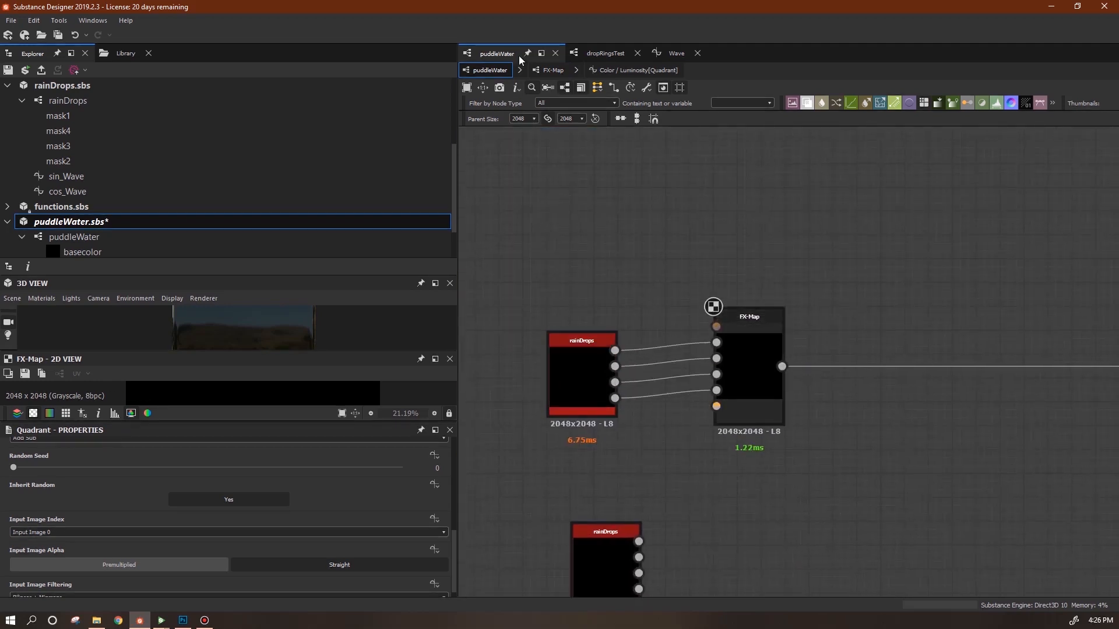
Inside the FX-Map, set the second, third and fourth Quadrants to Input Image 1, 2 and 3.
click(550, 69)
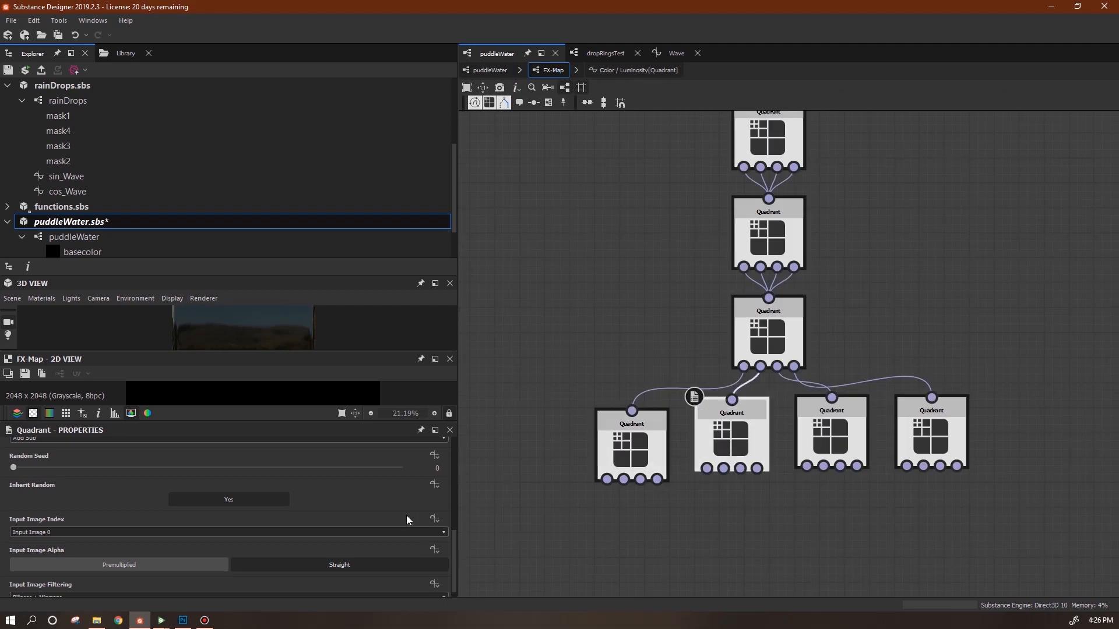
click(445, 532)
click(411, 554)
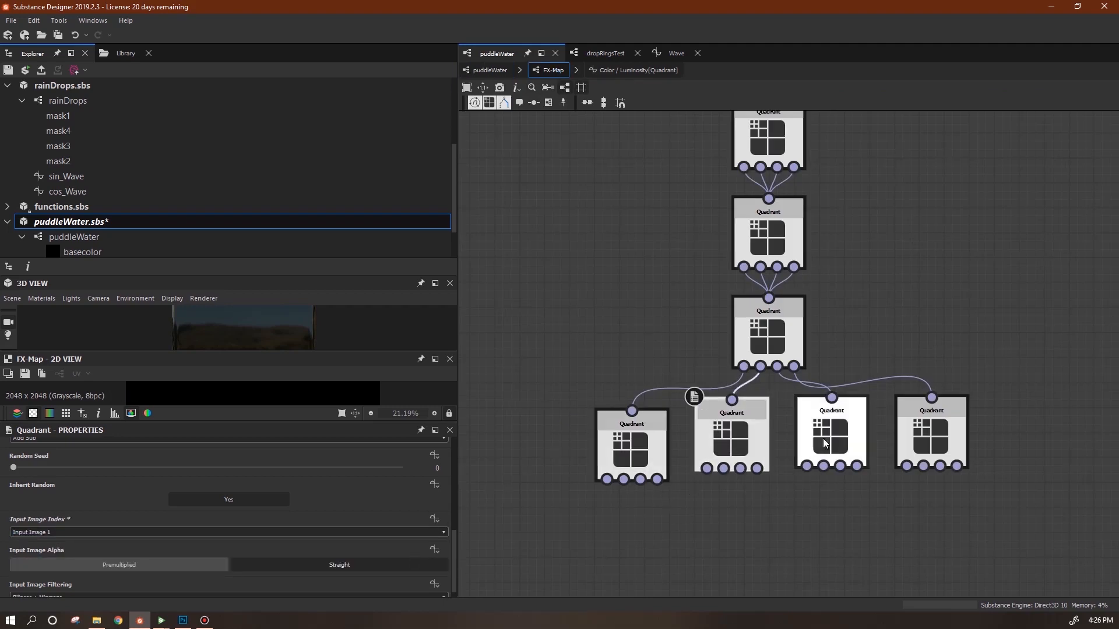
click(824, 440)
click(442, 533)
click(421, 560)
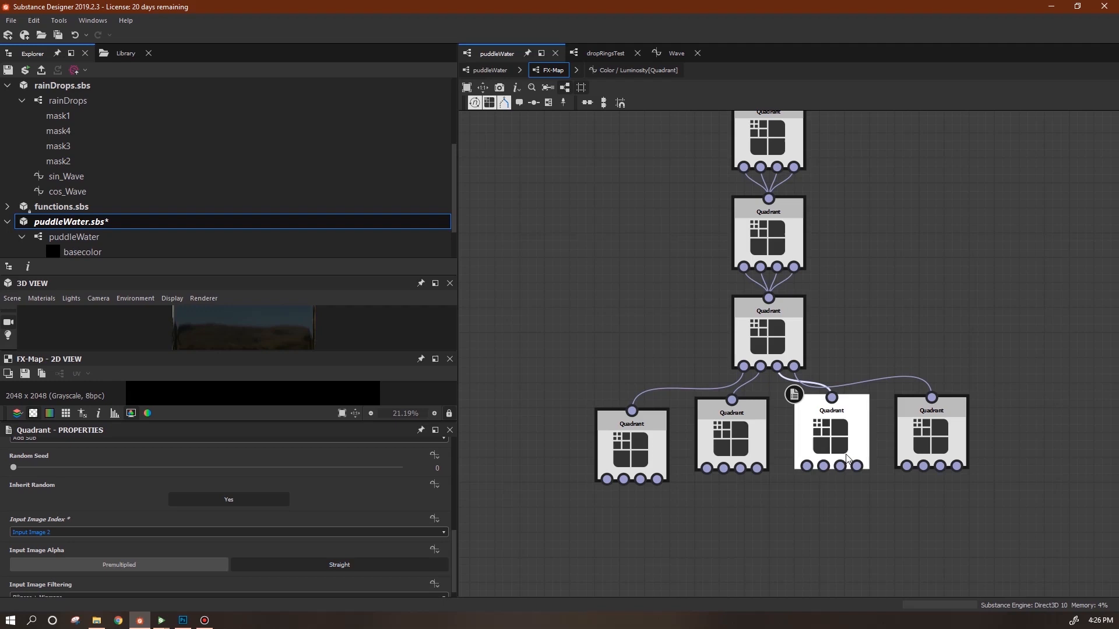
click(923, 441)
click(435, 533)
click(419, 567)
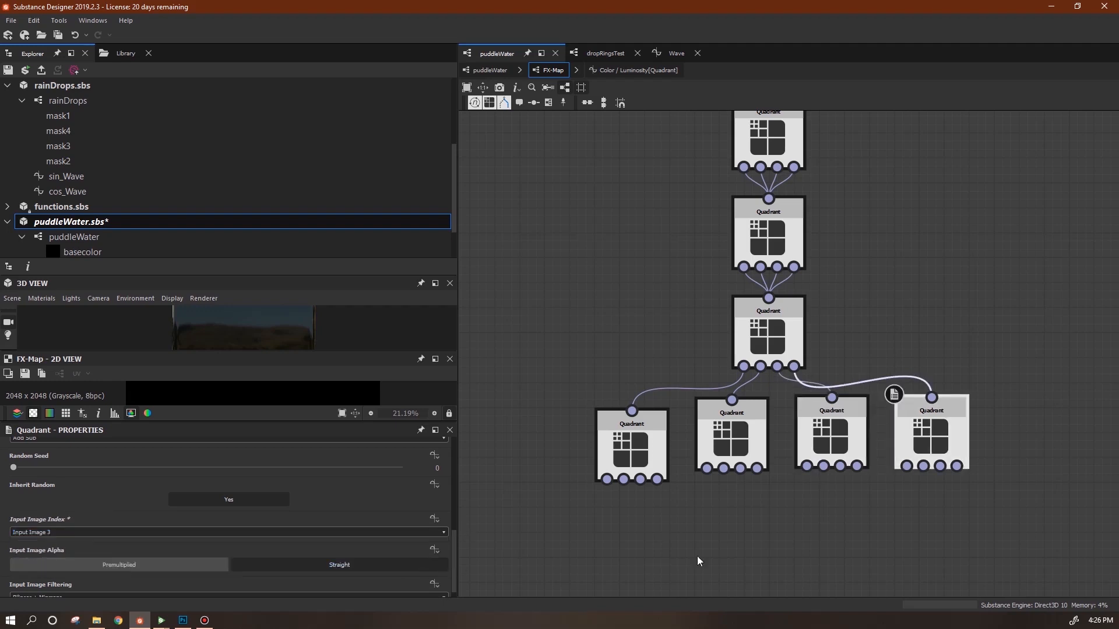
Back in the puddleWater graph, select the upper rainDrops node and then the FX-Map node.
click(489, 70)
scroll(795, 425, down, 3)
middle_drag(904, 439, 779, 440)
click(608, 385)
click(638, 396)
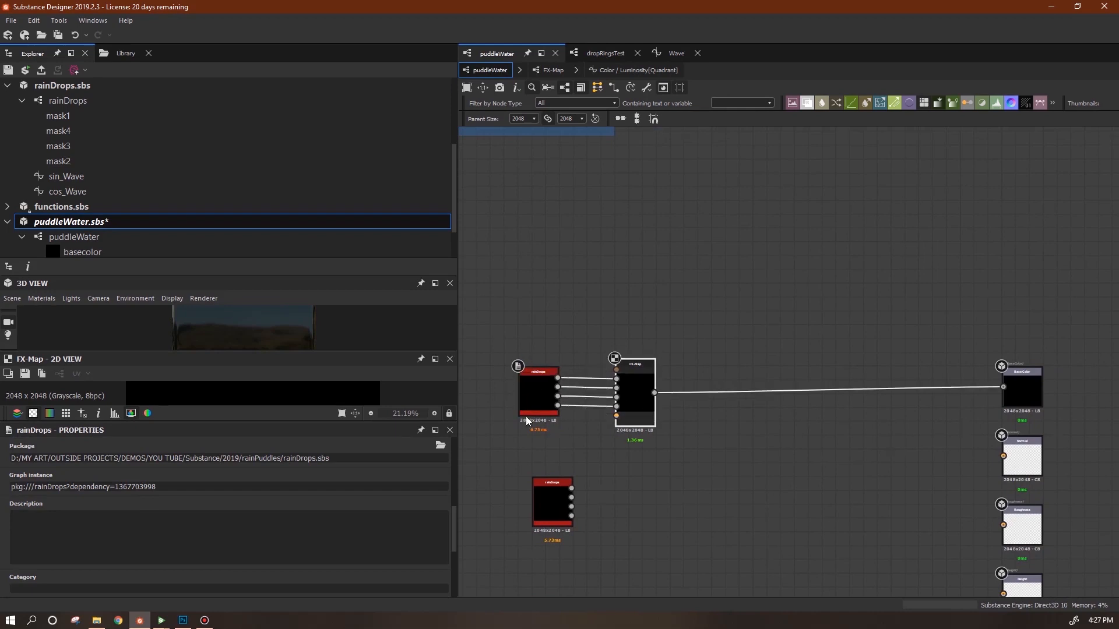
Save puddleWater.sbs, then play its animation in Substance Player while zooming and orbiting the water plane.
click(9, 70)
click(25, 70)
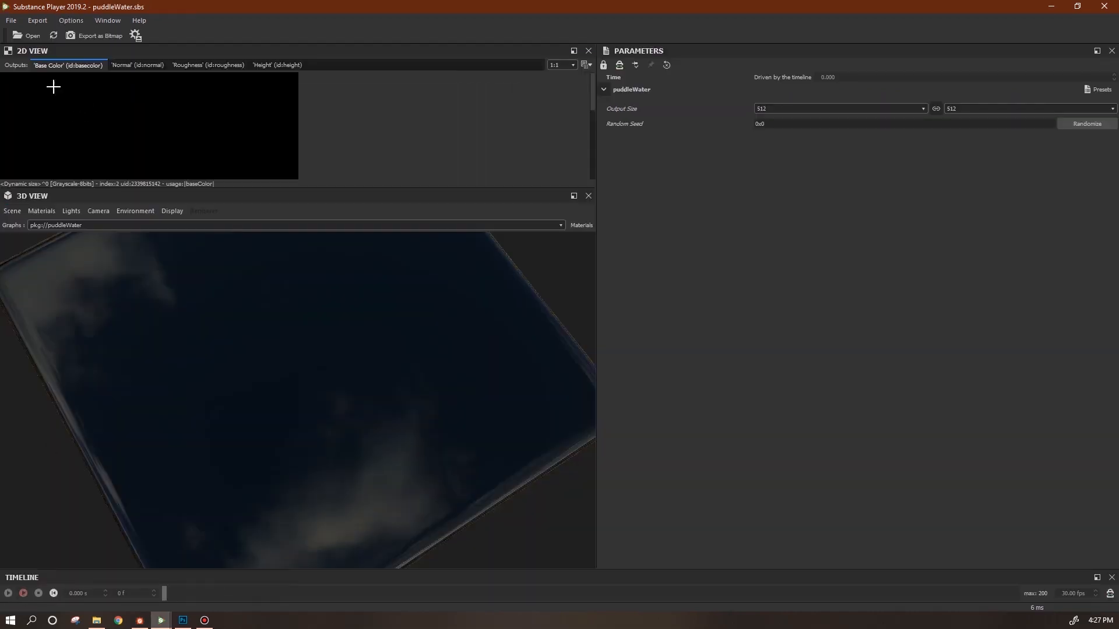
click(23, 594)
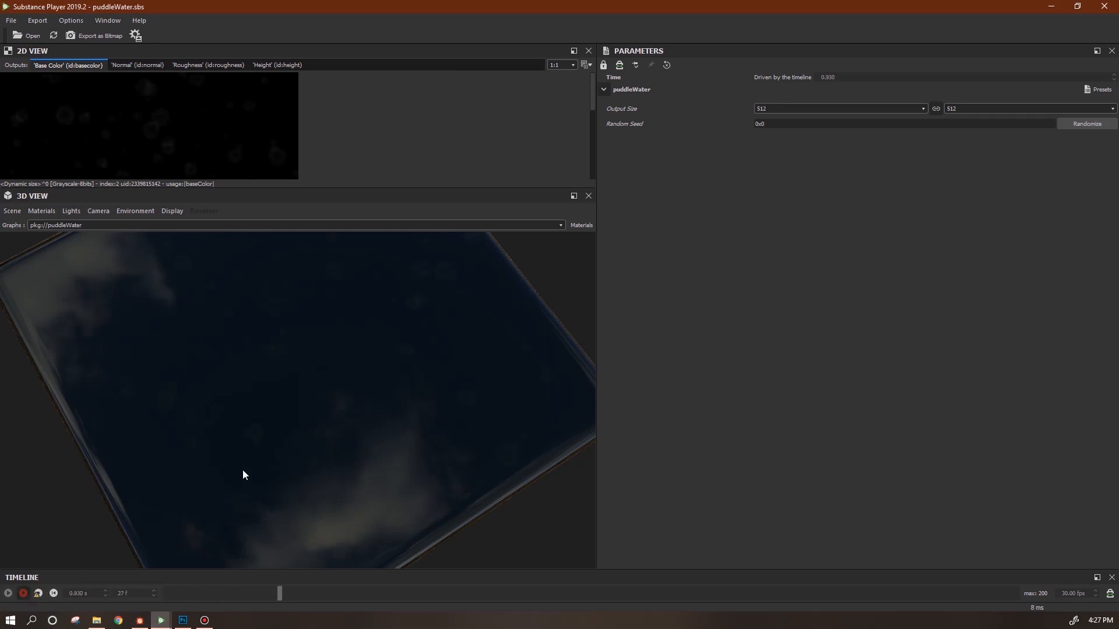
scroll(287, 470, up, 3)
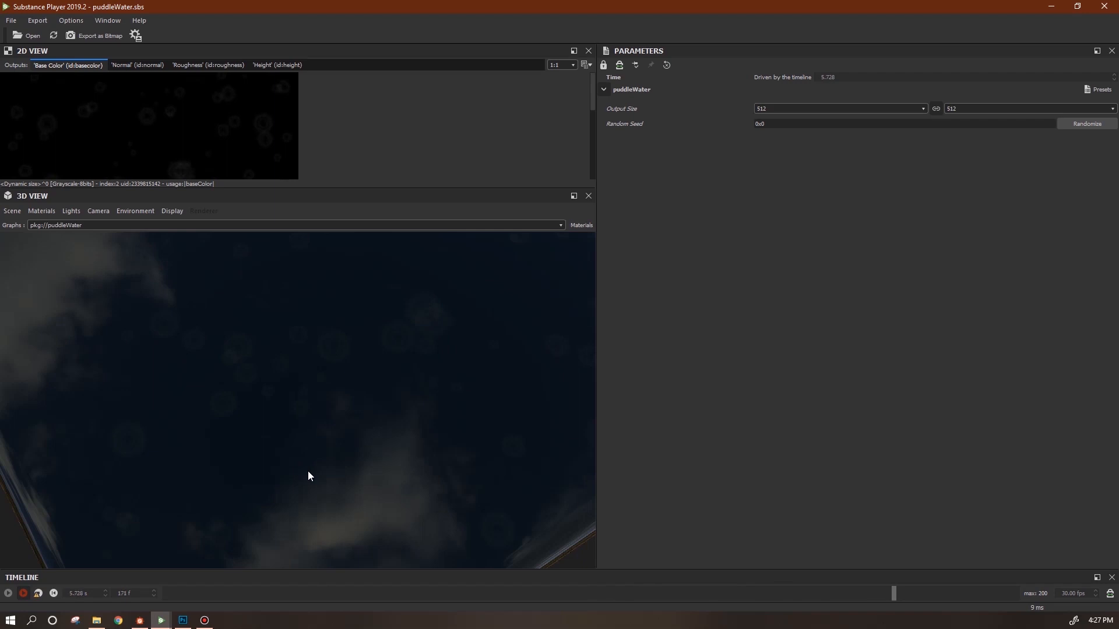
drag(316, 467, 347, 491)
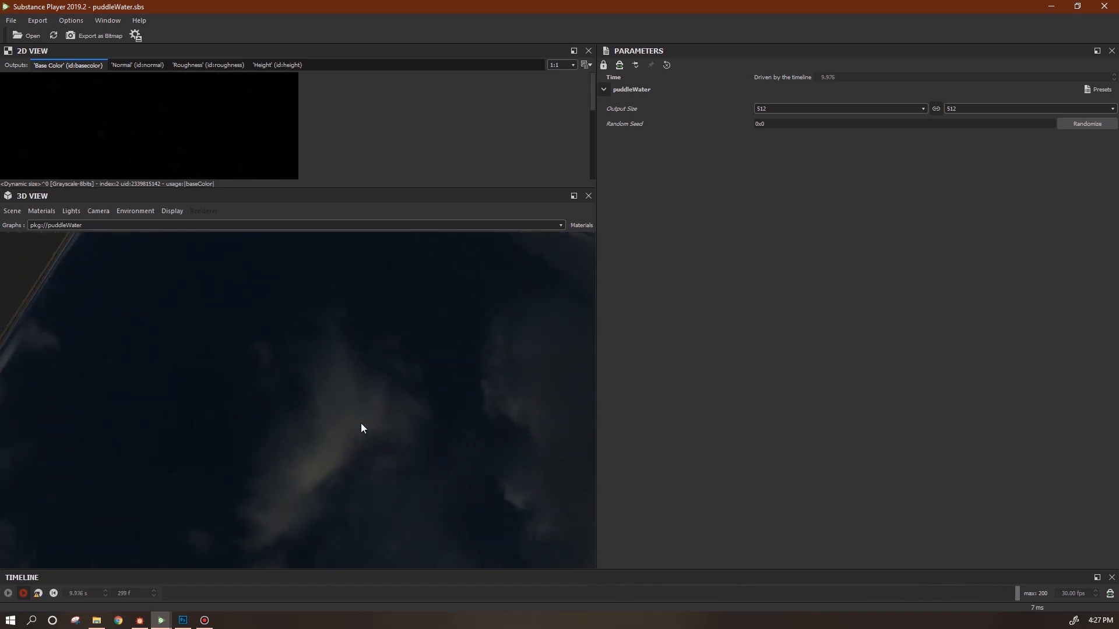
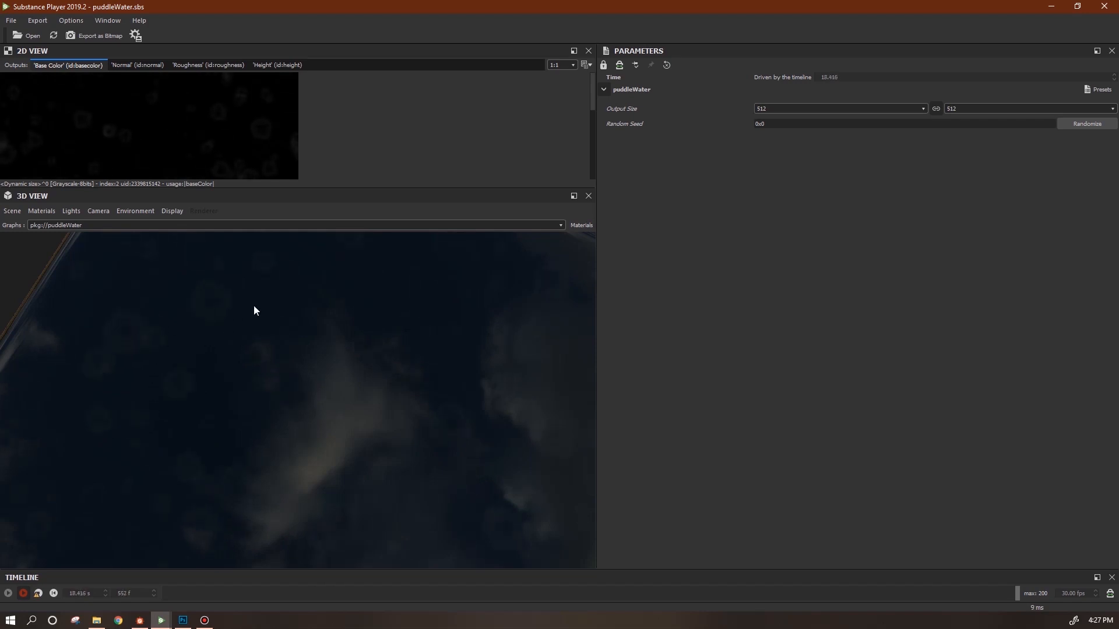
Orbit the puddle preview in Player, then return to Designer and nudge the FX-Map node down.
drag(446, 466, 461, 449)
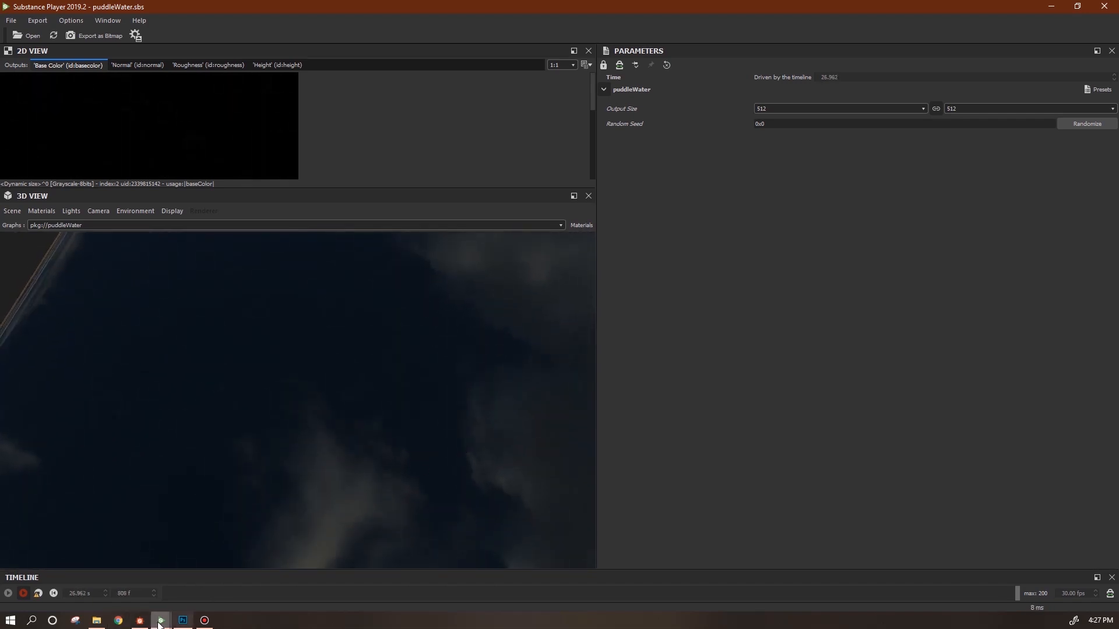
click(140, 620)
click(654, 463)
middle_drag(785, 459, 816, 354)
click(687, 285)
drag(697, 281, 697, 289)
Delete the two spare rainDrops nodes.
drag(606, 378, 593, 379)
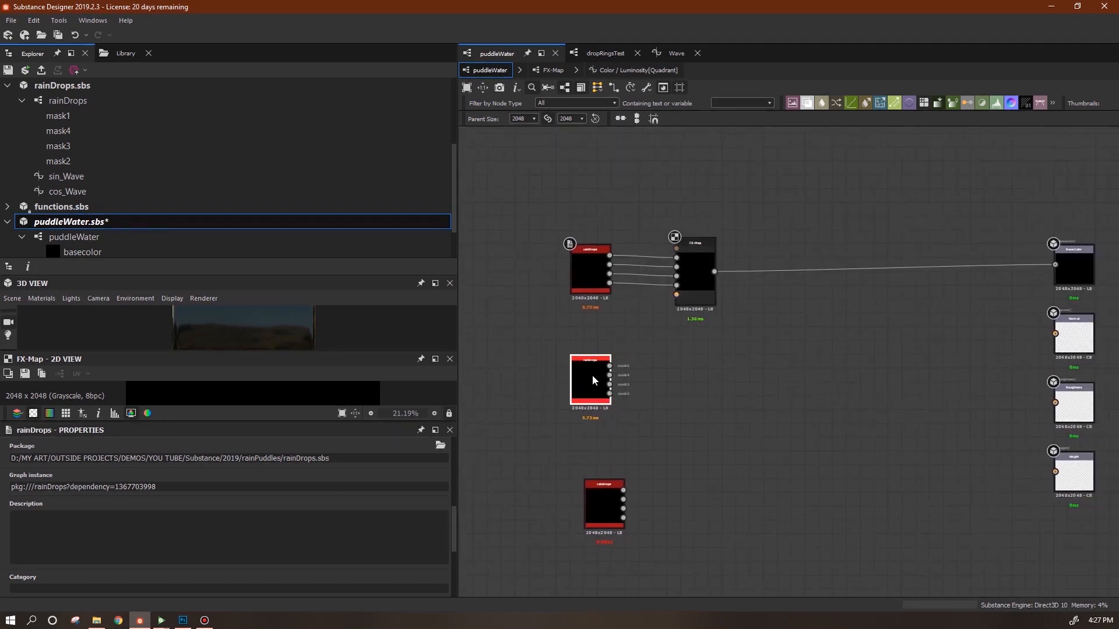
drag(612, 510, 597, 509)
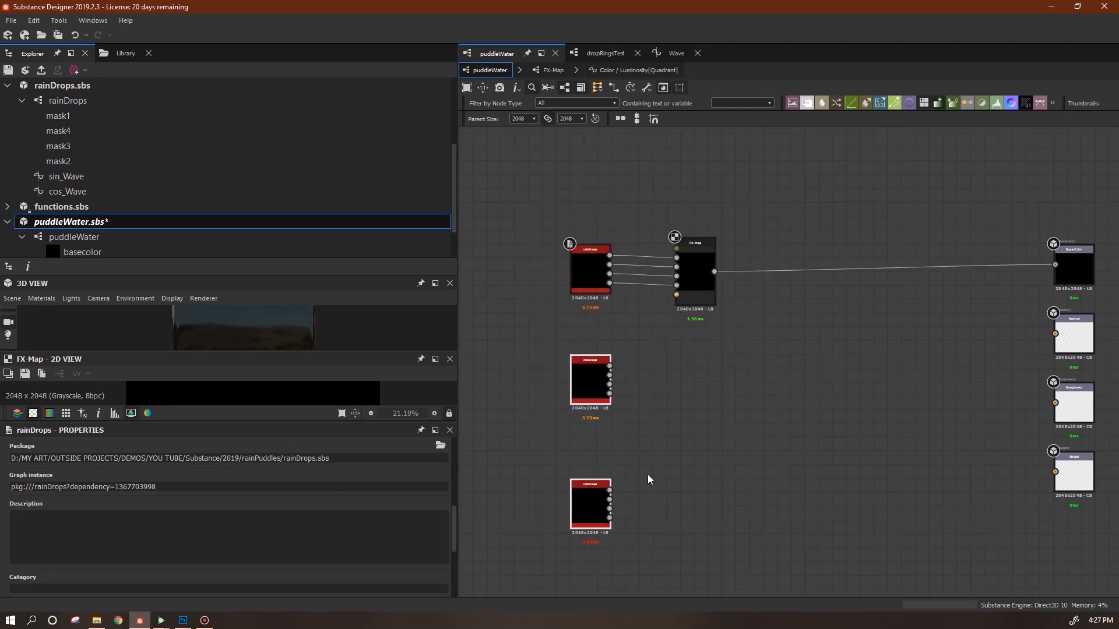
key(Delete)
Copy the top rainDrops/FX-Map pair and paste it twice below.
drag(817, 167, 519, 376)
key(ctrl+c)
key(ctrl+v)
drag(839, 364, 699, 405)
drag(930, 319, 738, 357)
drag(738, 356, 606, 521)
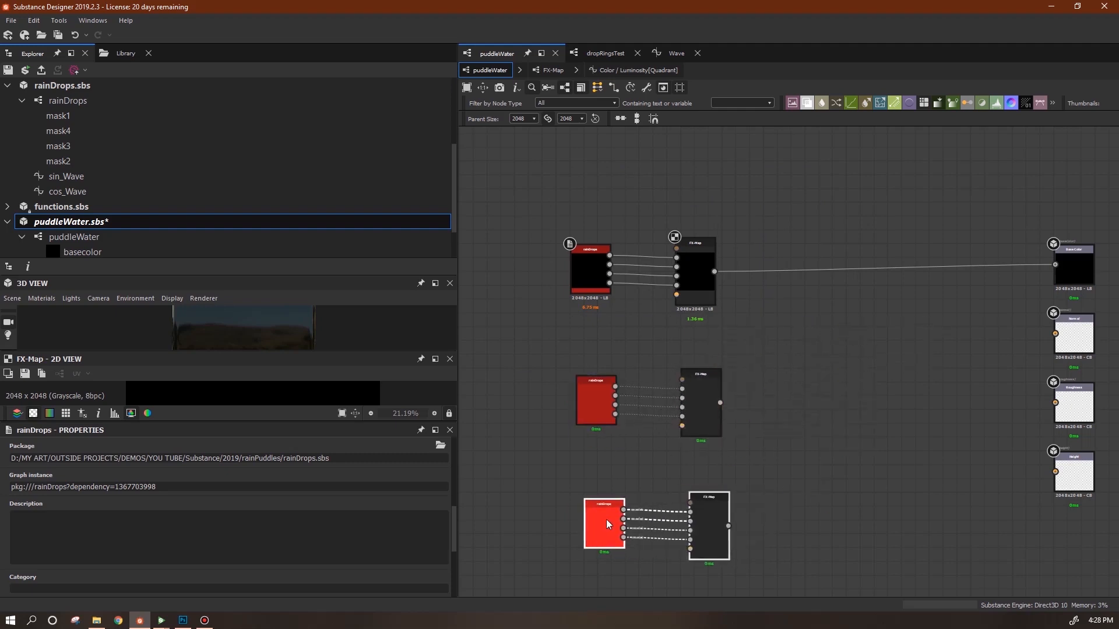
Align the three rainDrops/FX-Map pairs in a column and add a Blend node.
drag(555, 352, 727, 431)
drag(707, 410, 693, 395)
drag(752, 479, 595, 547)
mouse_move(702, 543)
mouse_down()
mouse_move(688, 509)
mouse_move(688, 526)
mouse_up()
drag(745, 335, 520, 448)
drag(689, 402, 696, 402)
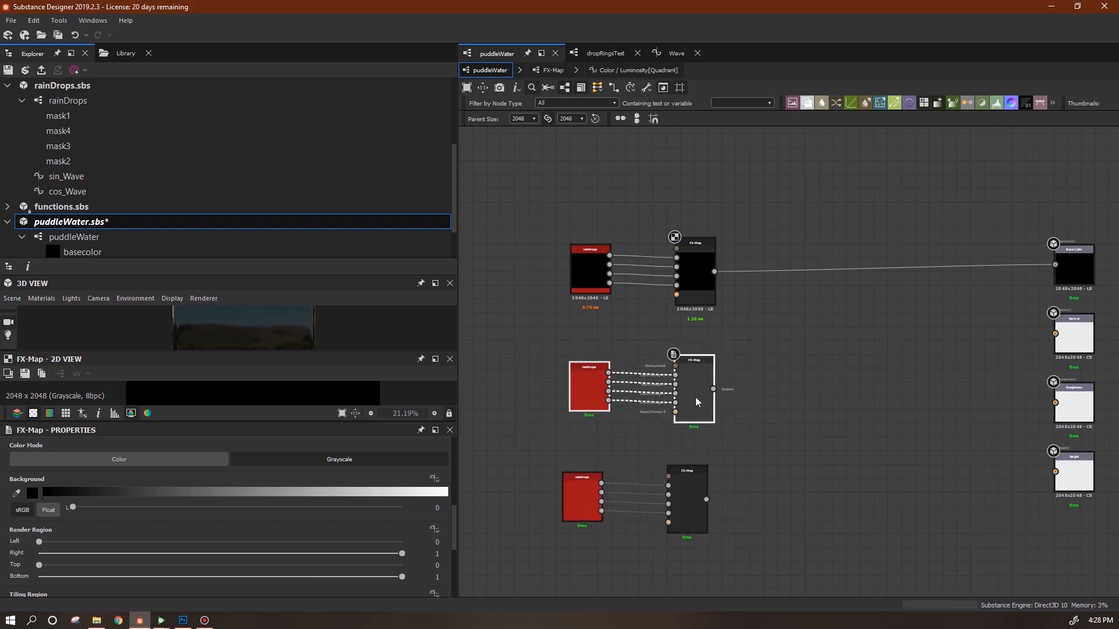
click(801, 373)
drag(806, 110, 811, 306)
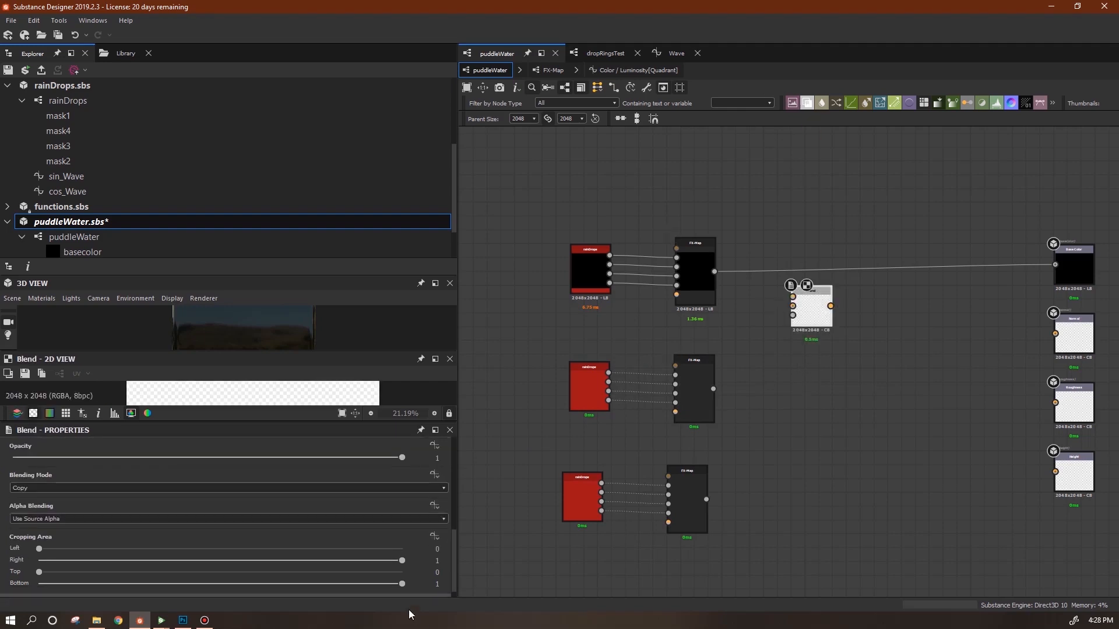
Set the Blend to Max (Lighten) and feed it the top and middle FX-Maps.
click(444, 488)
click(401, 539)
drag(714, 271, 792, 297)
drag(713, 388, 793, 306)
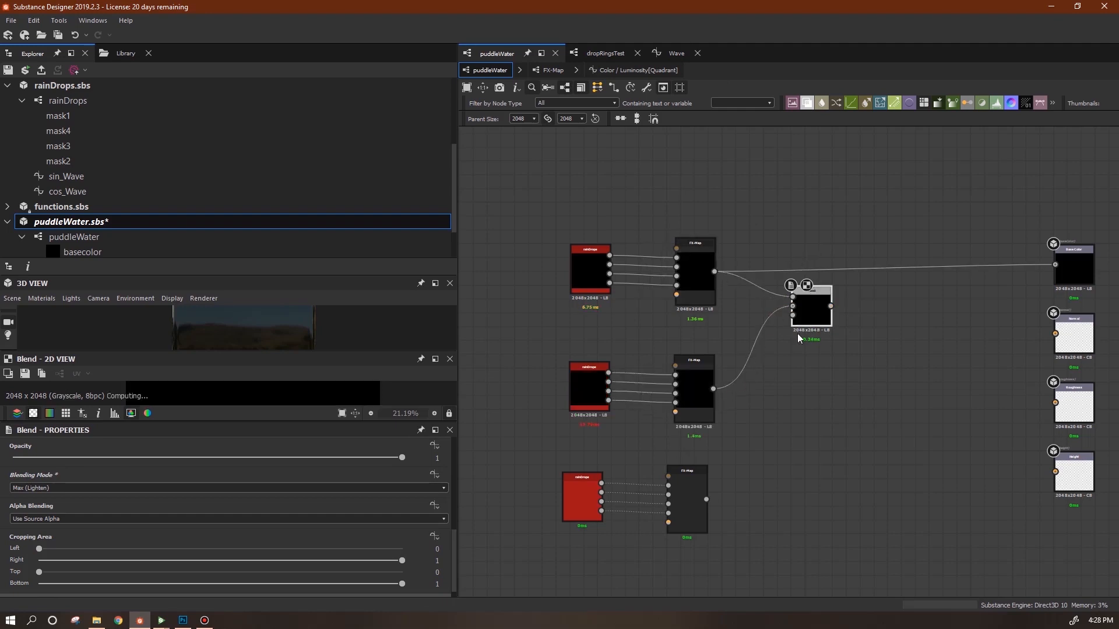
Duplicate the Blend, merge the first Blend with the third FX-Map, output to Base Color.
key(ctrl+d)
drag(792, 366, 833, 439)
drag(831, 306, 806, 429)
drag(707, 499, 806, 438)
drag(821, 450, 890, 366)
middle_drag(949, 394, 806, 378)
drag(914, 250, 913, 250)
key(f)
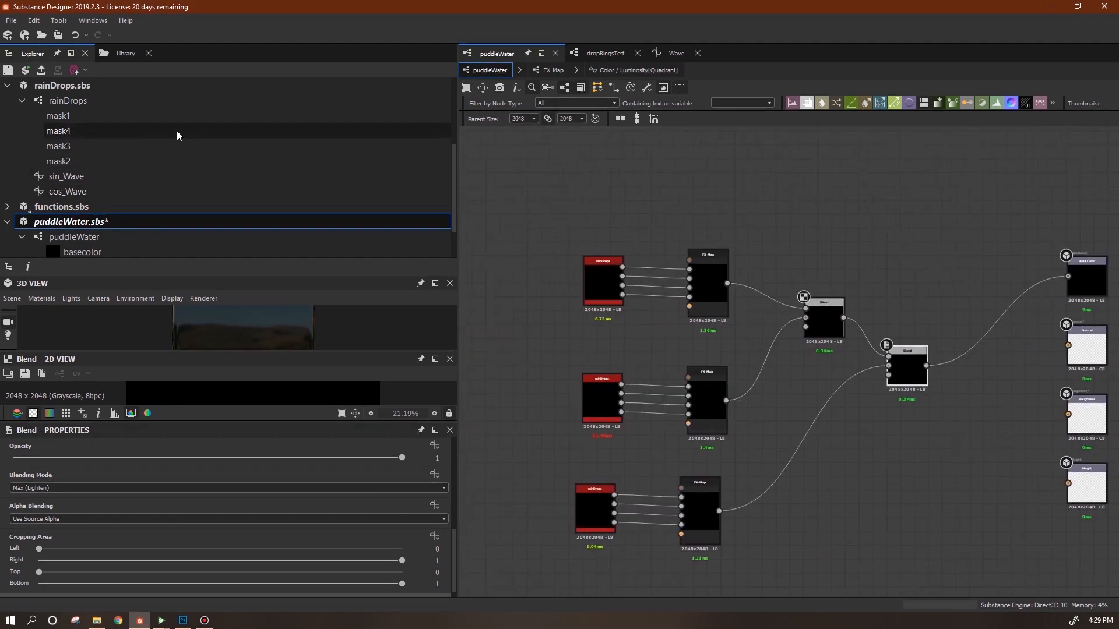
Save the puddleWater package and view it in Substance Player.
click(25, 71)
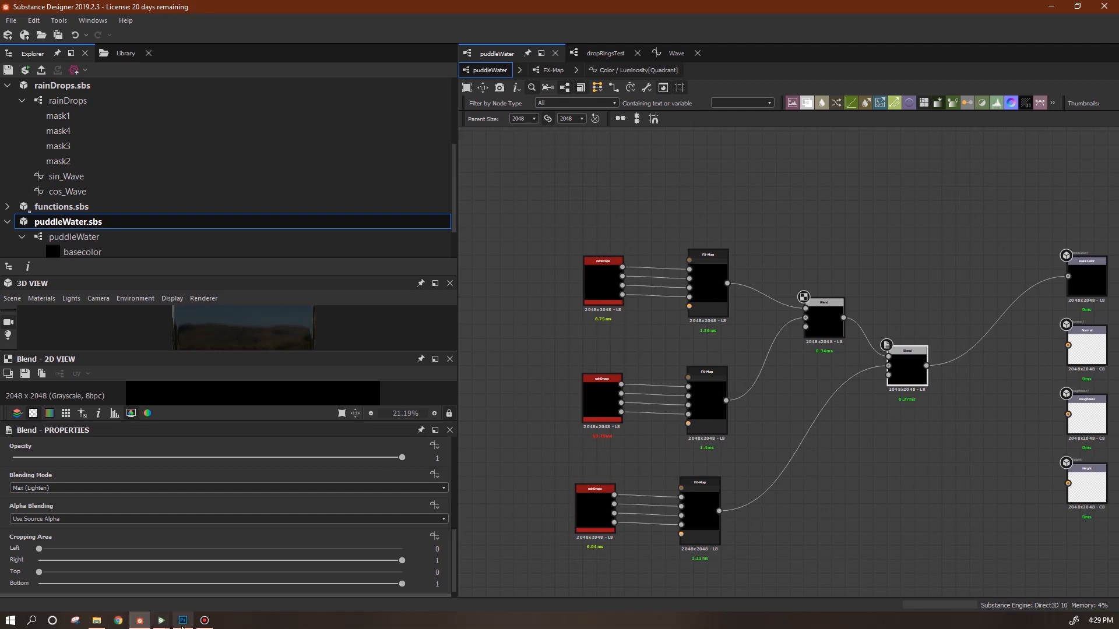
mouse_move(162, 621)
click(208, 585)
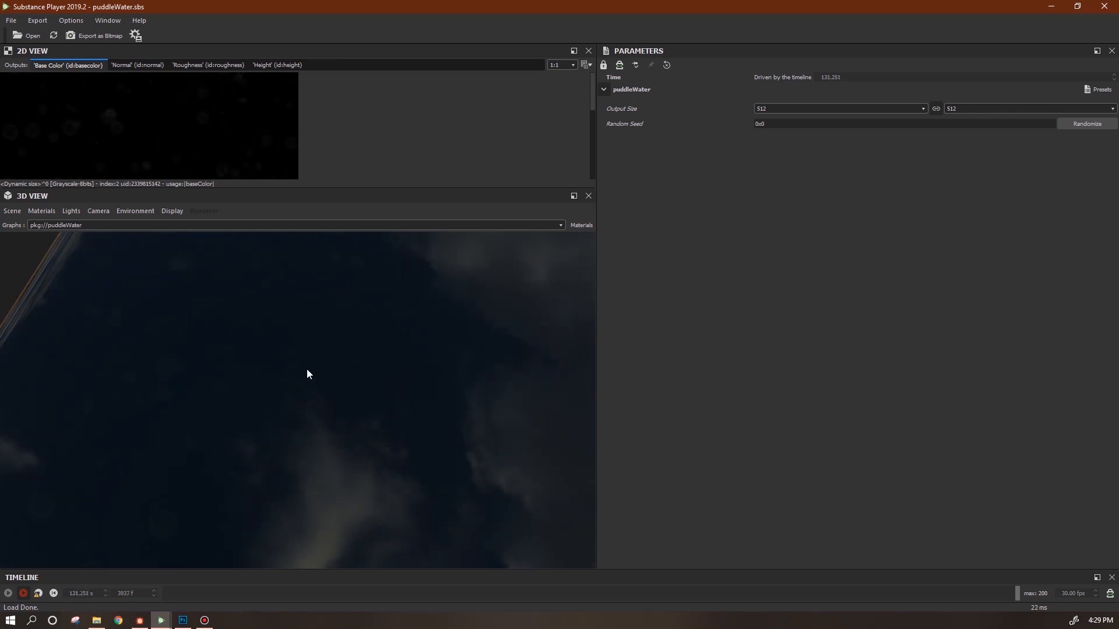
In Designer, select the top then middle rainDrops node and scroll to its Instance Parameters.
click(140, 620)
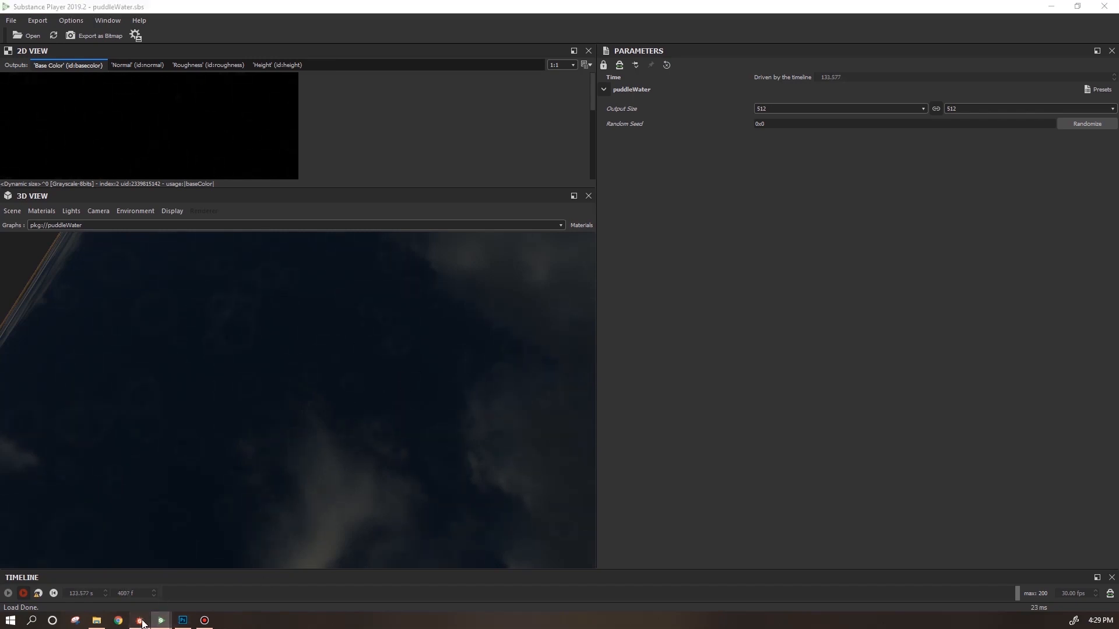
click(592, 292)
click(603, 396)
drag(456, 509, 464, 478)
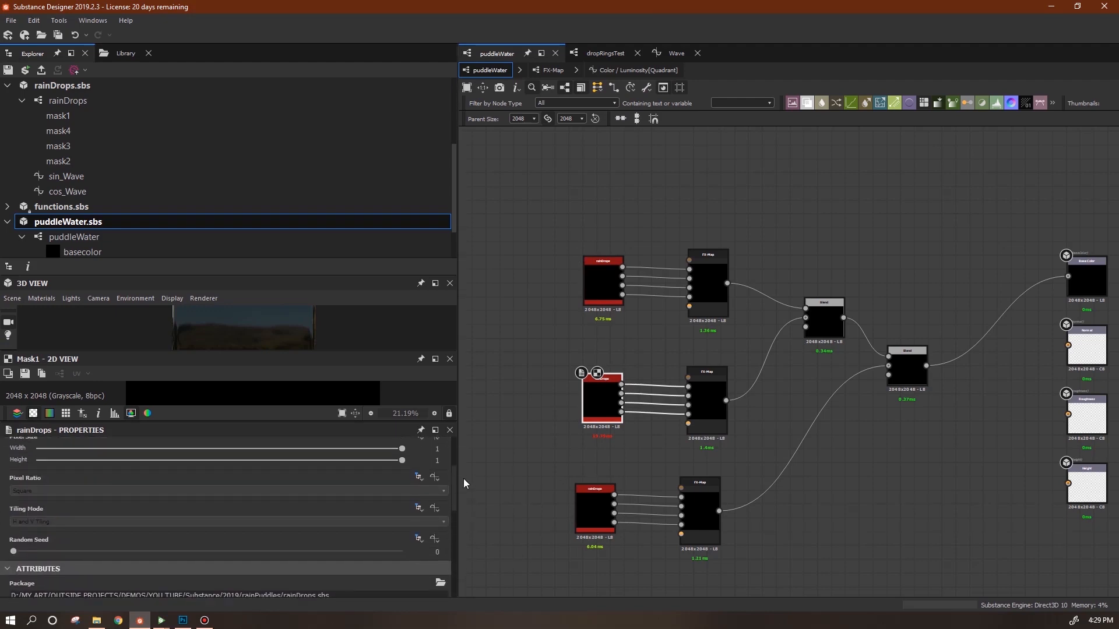
Set the bottom rainDrops node's Random Seed to 3.
click(57, 551)
click(591, 512)
double_click(591, 509)
click(119, 551)
drag(601, 522, 610, 522)
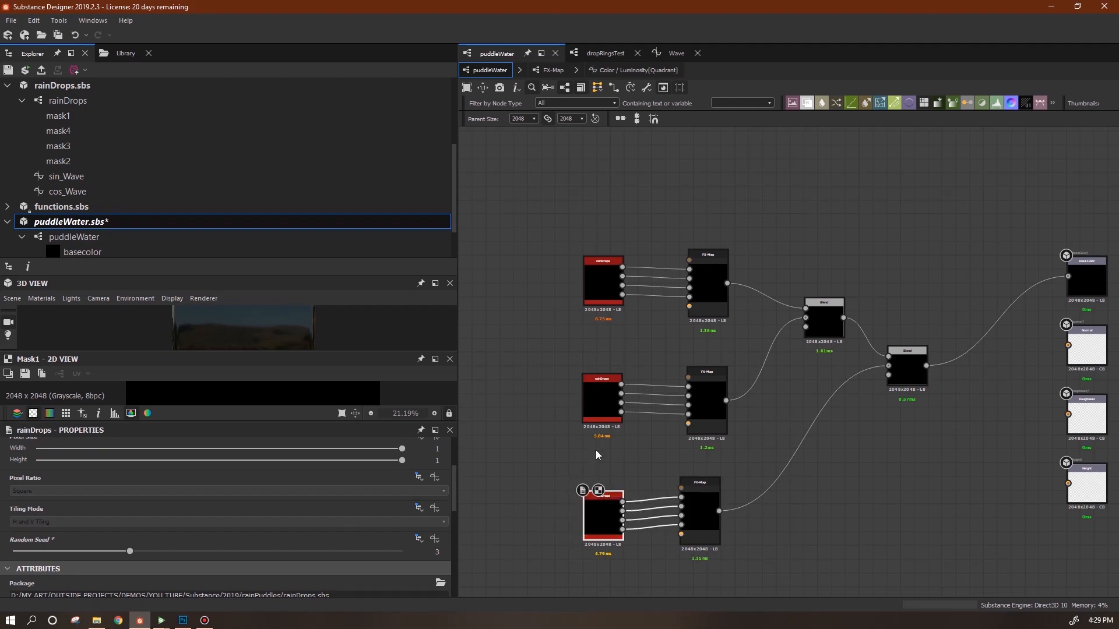
drag(456, 486, 453, 574)
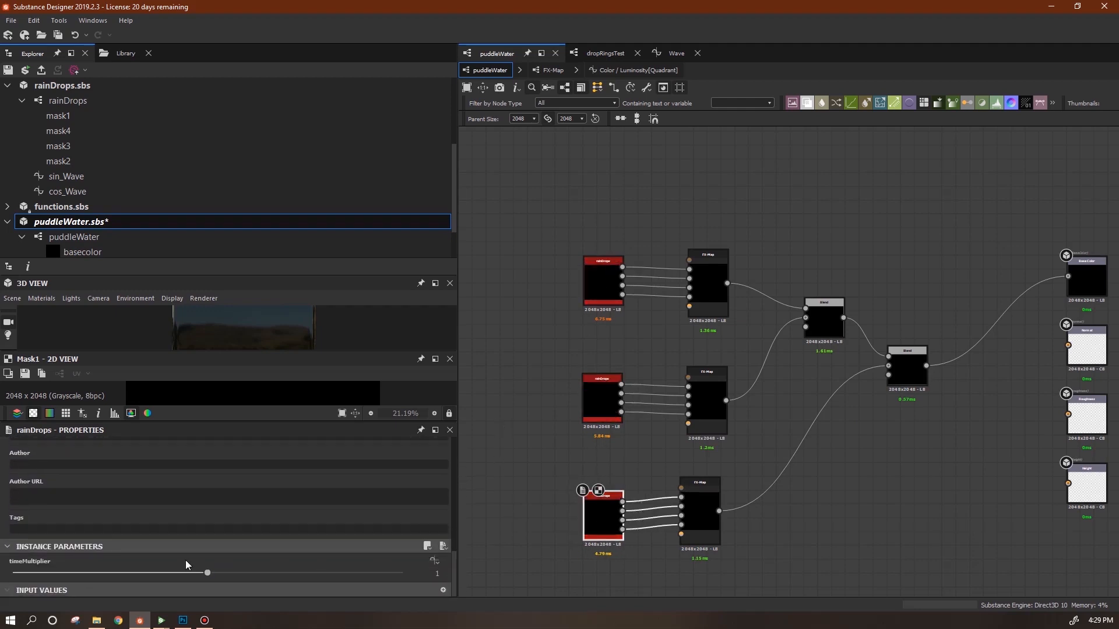
Drag the timeMultiplier of the top, middle and bottom rainDrops to 0.97, 0.83 and 0.68.
click(604, 285)
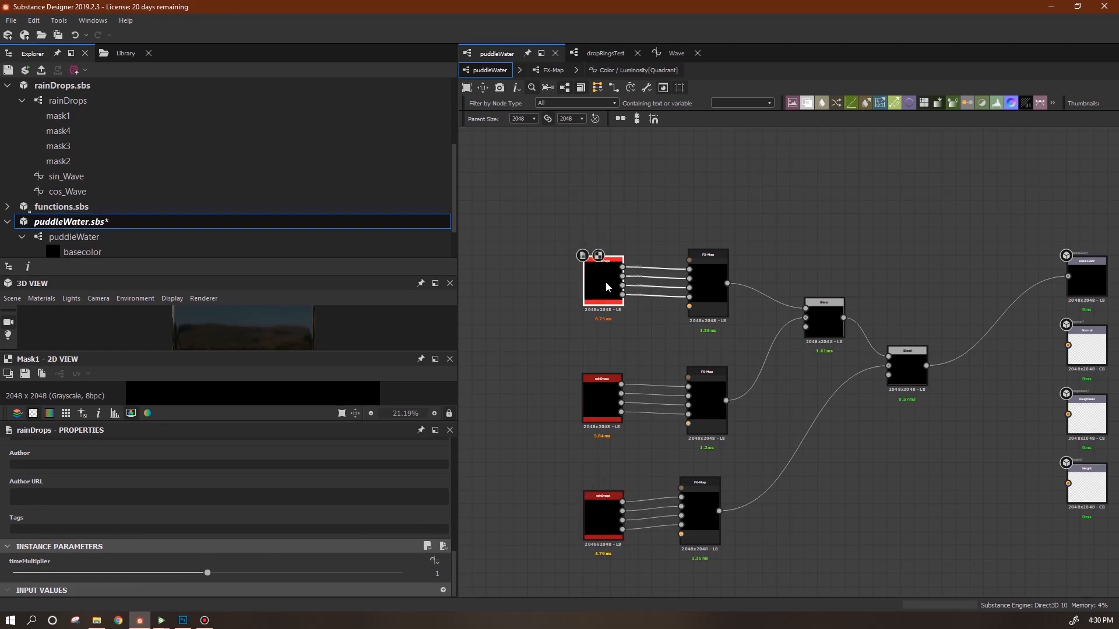
drag(207, 573, 201, 575)
click(592, 411)
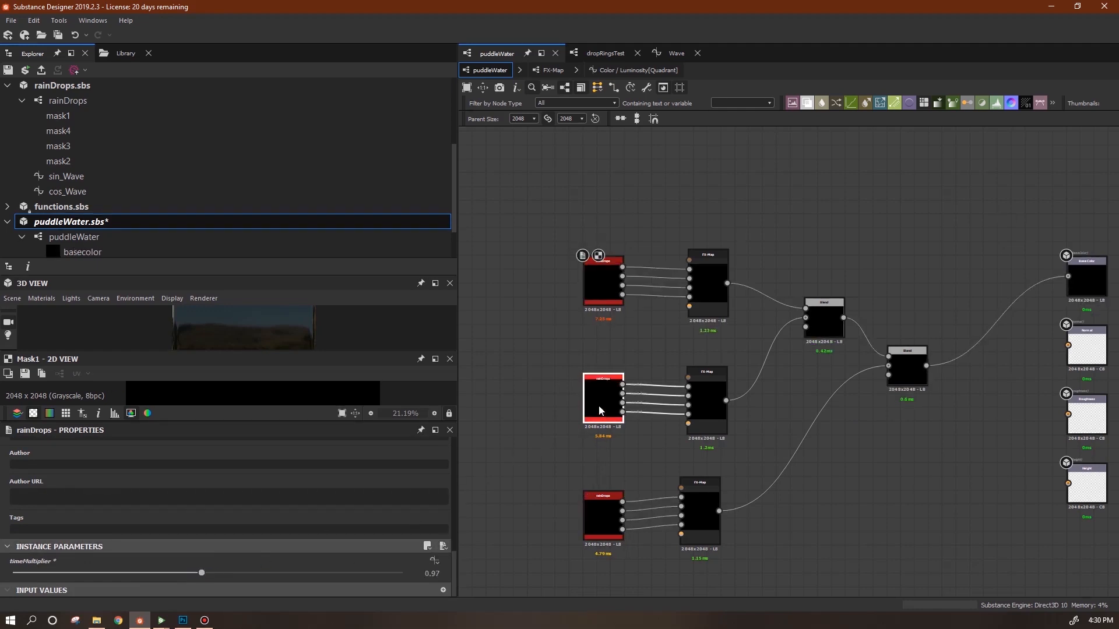
drag(207, 573, 176, 575)
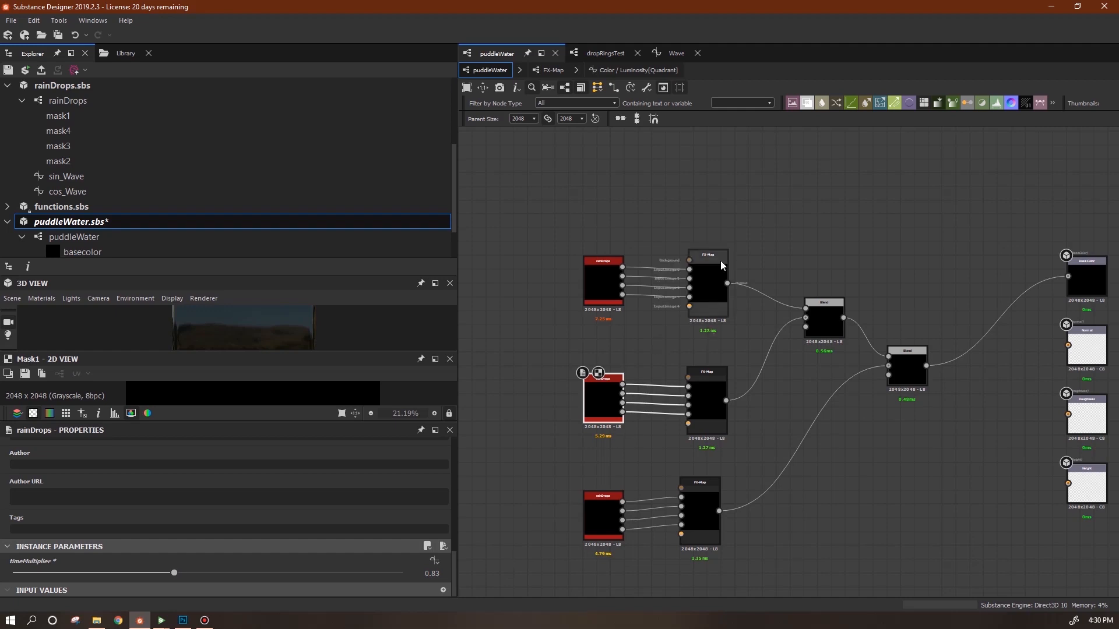
click(596, 523)
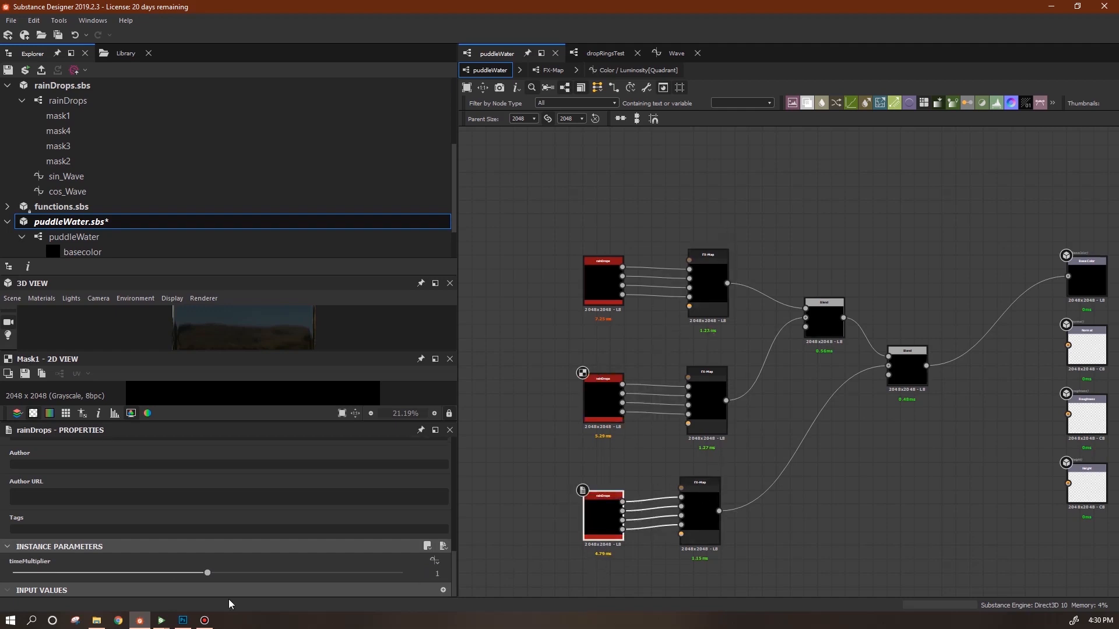
drag(208, 573, 146, 575)
Type new timeMultiplier values: 0.71 for the top, a new middle value, 0.91 for the bottom.
click(602, 293)
click(408, 574)
text(.71)
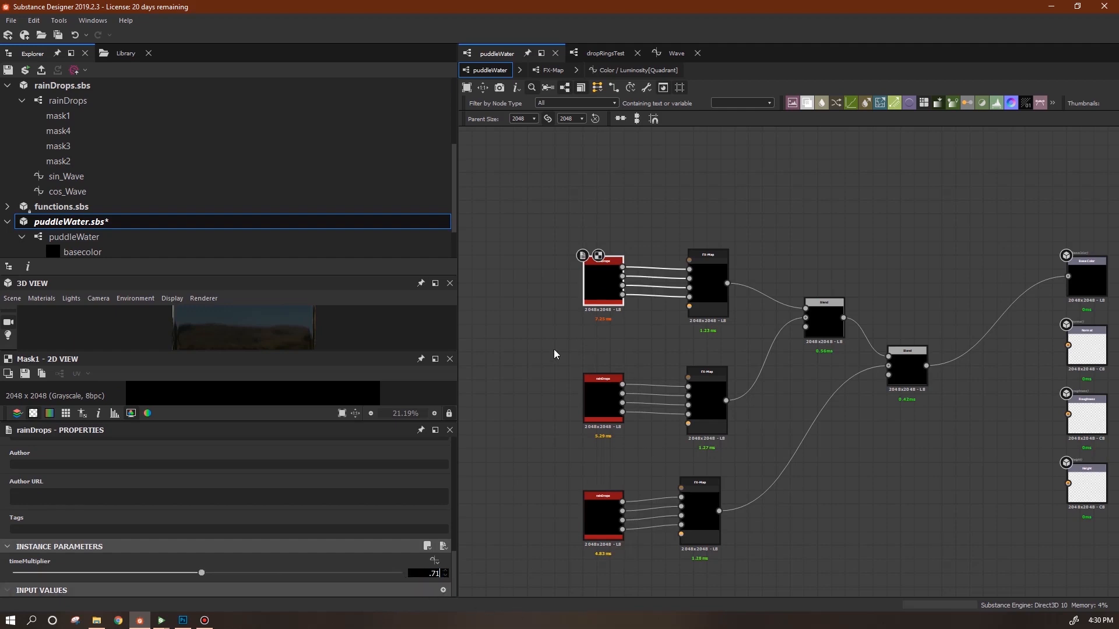
click(602, 406)
click(431, 574)
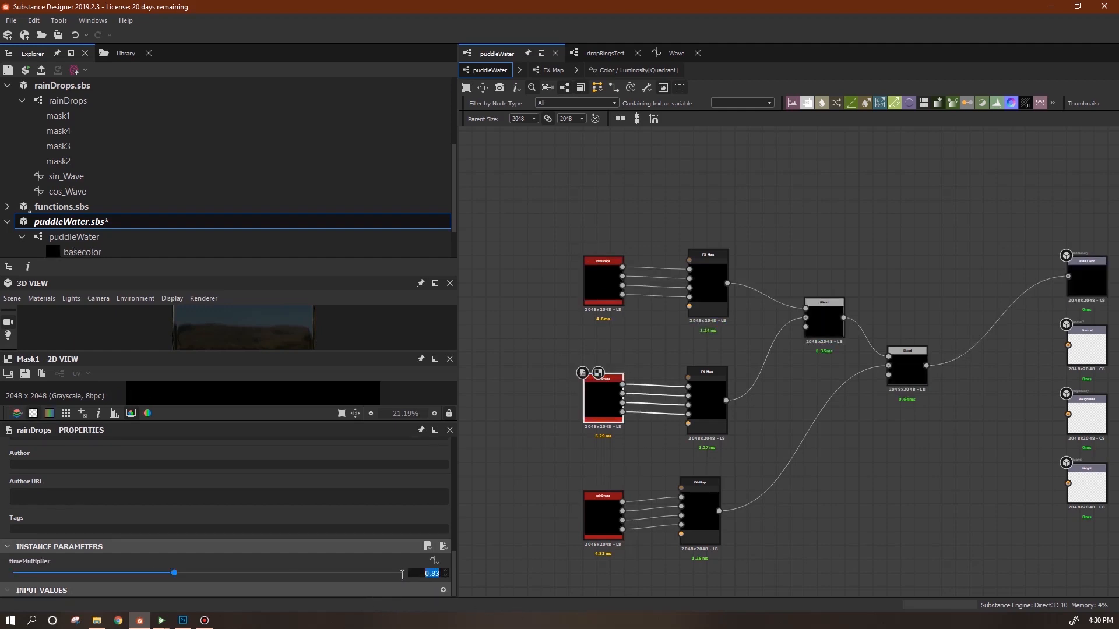
text(.59)
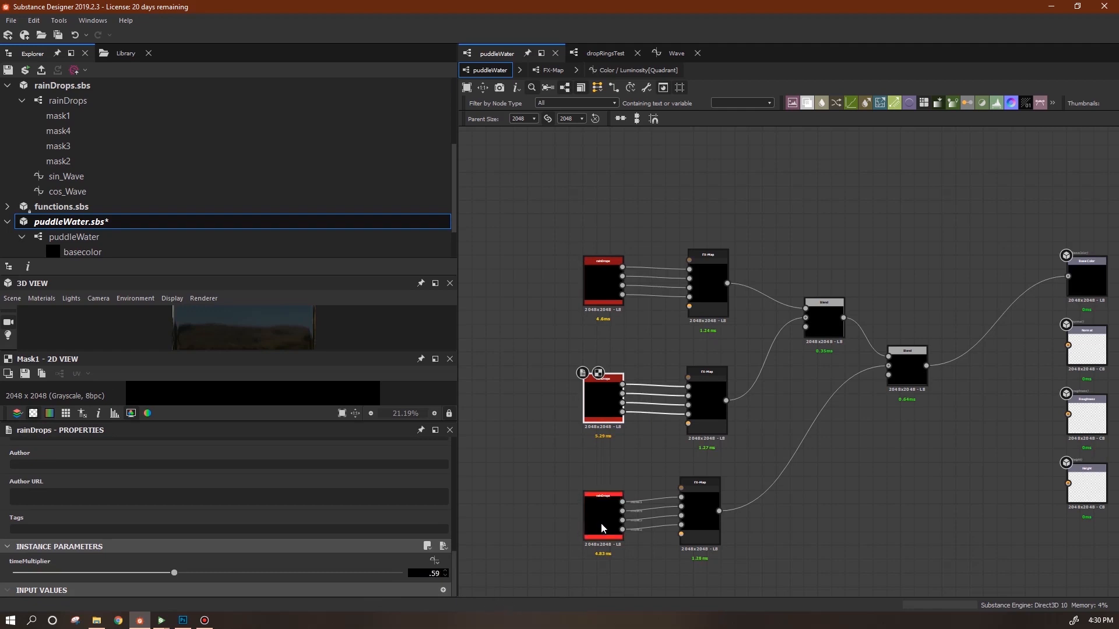
click(601, 523)
click(438, 574)
text(.91)
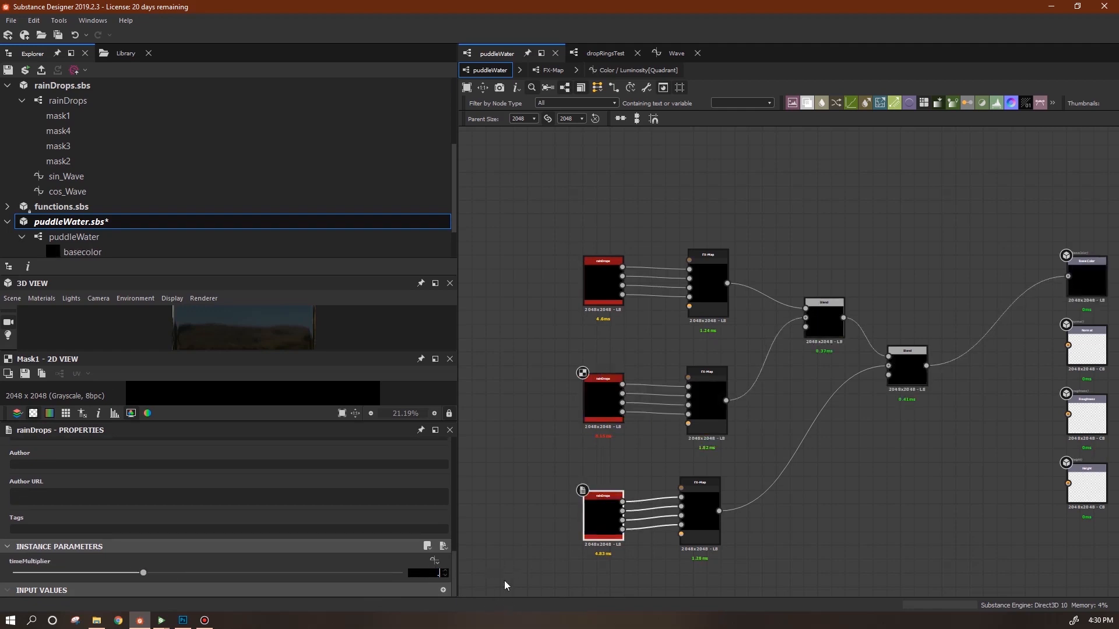
click(648, 540)
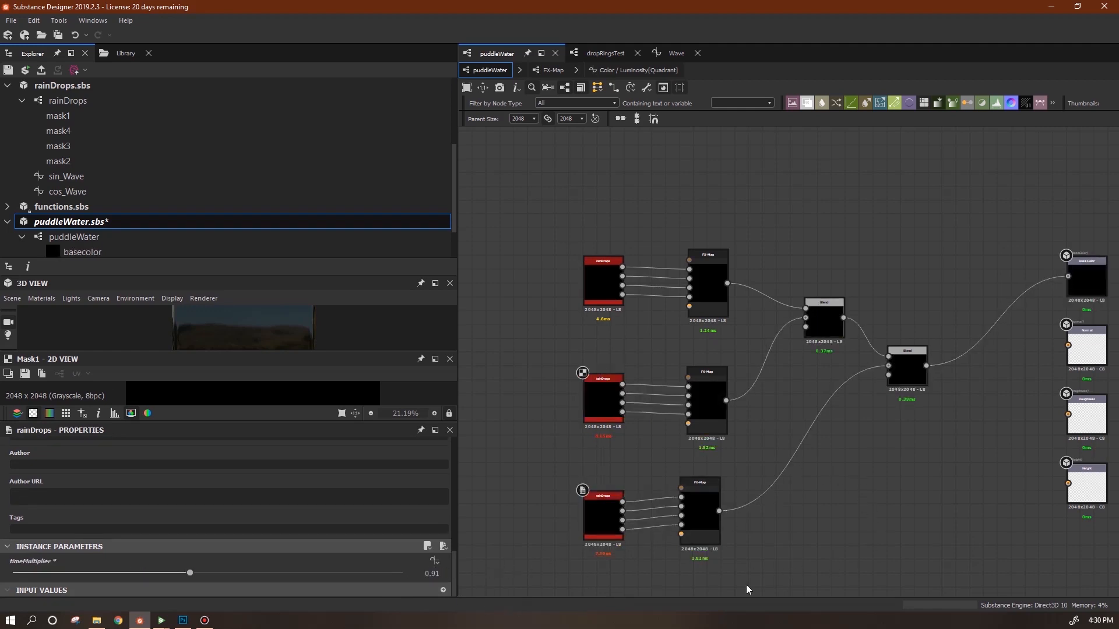
drag(596, 526, 602, 520)
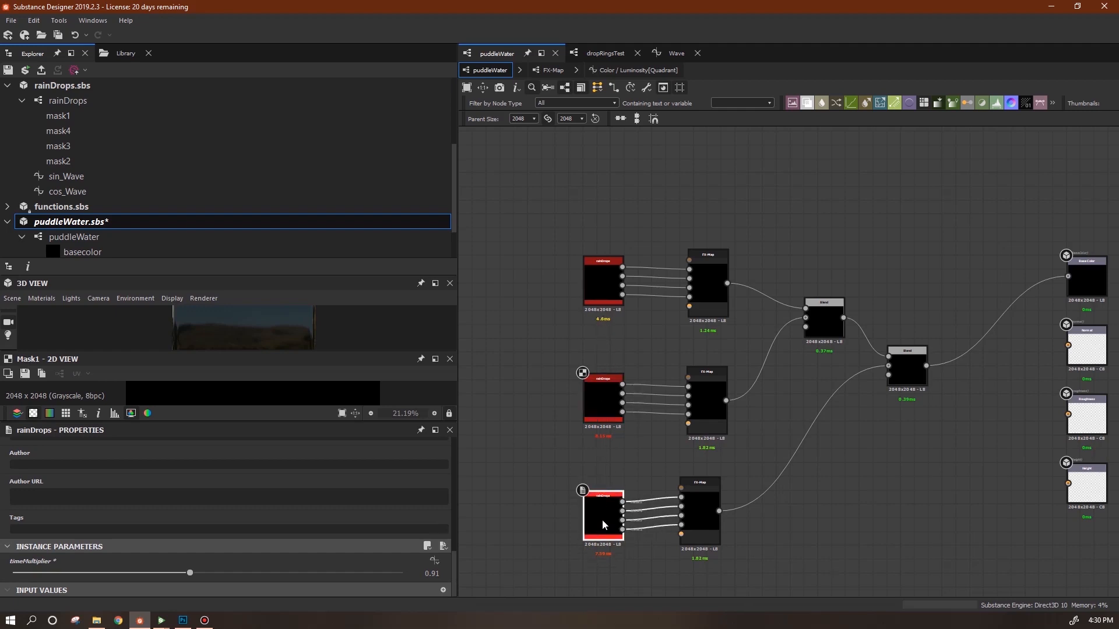
Save puddleWater.sbs and bring it up in Substance Player.
middle_drag(851, 469, 822, 472)
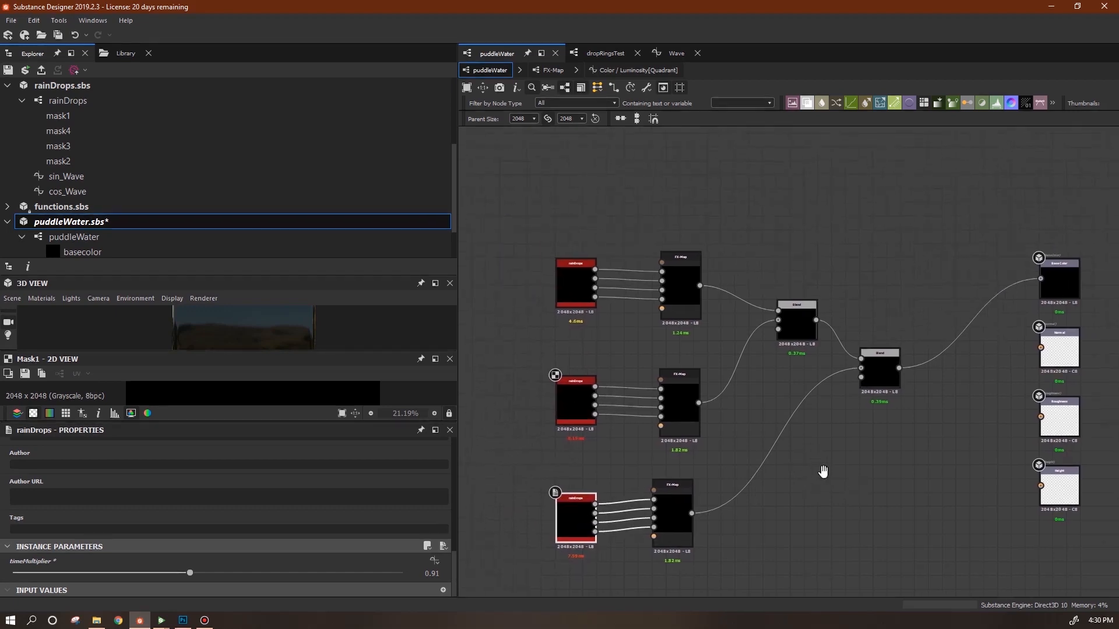
click(25, 71)
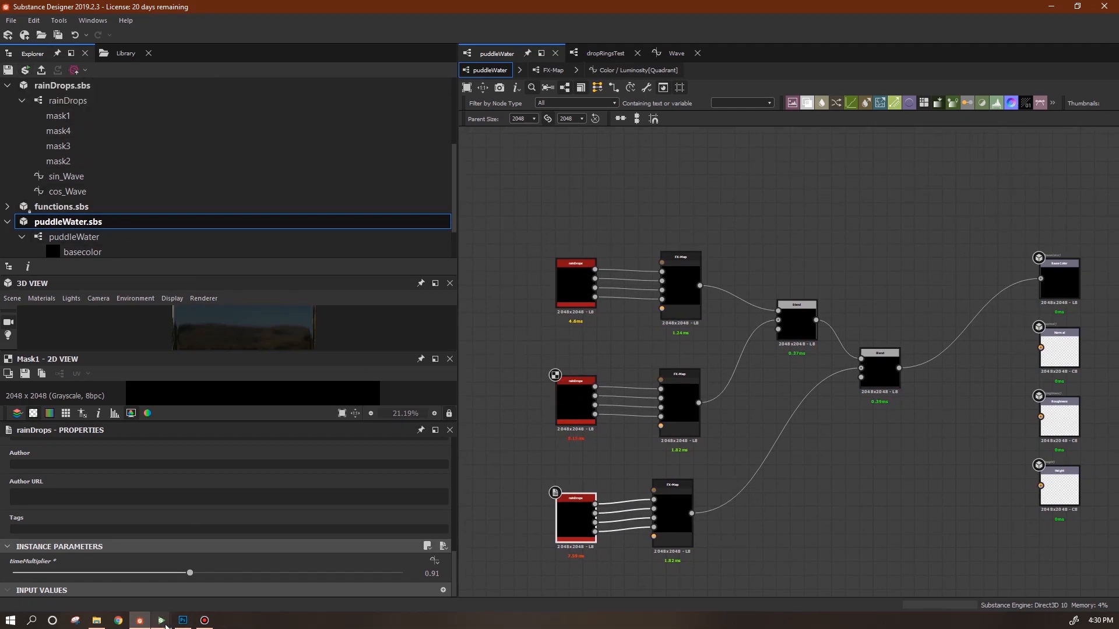
mouse_move(162, 624)
click(202, 581)
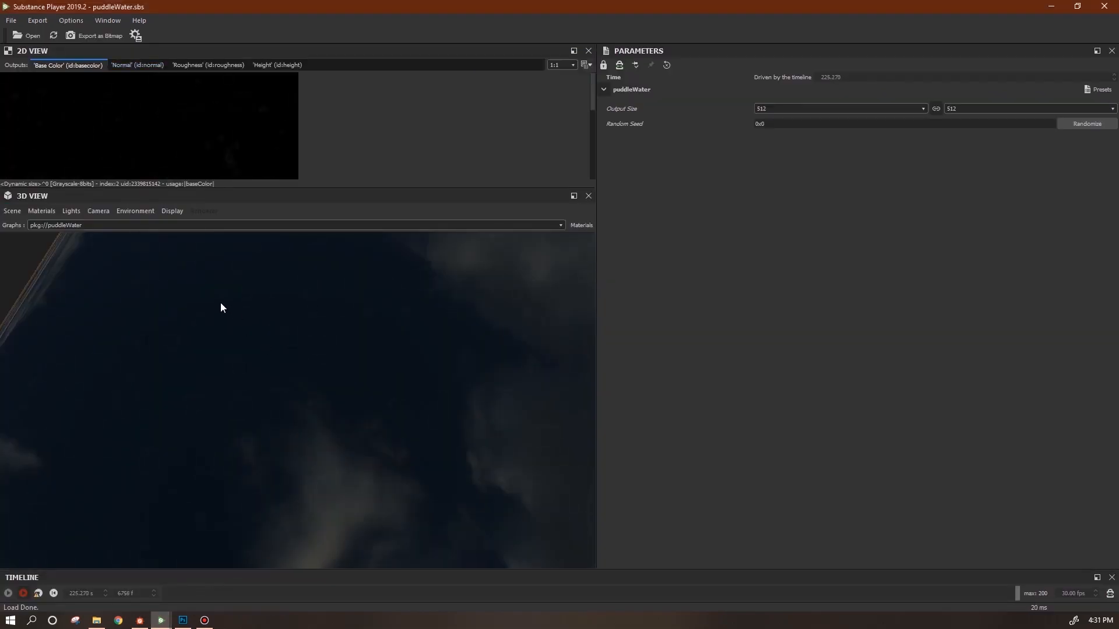
Reload the package in Player, watch the ripples play, and return to Designer.
click(53, 35)
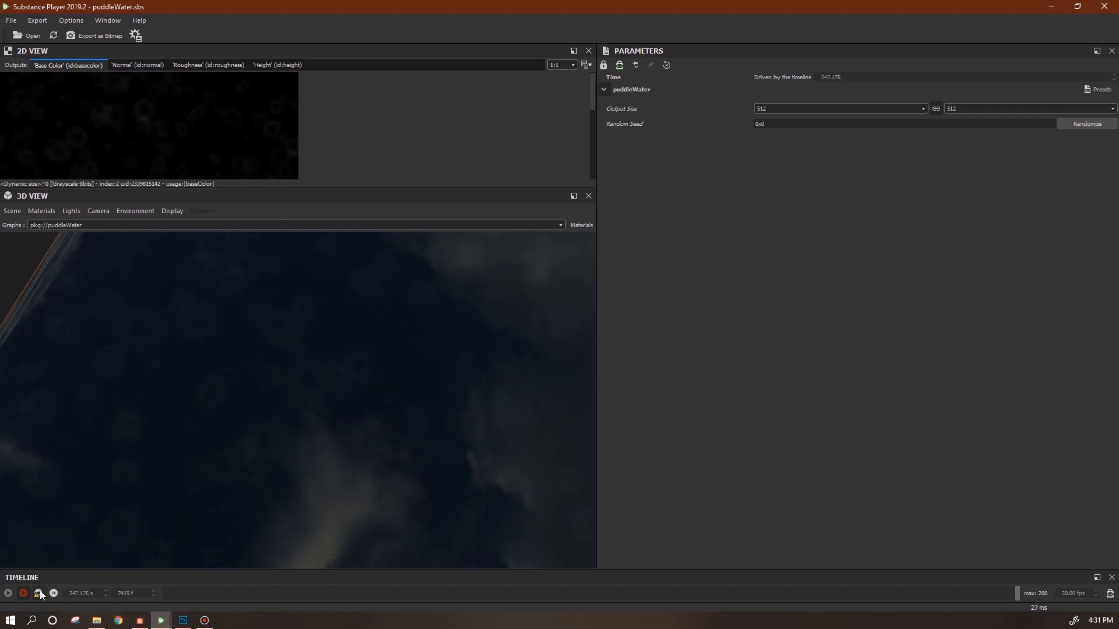
click(140, 620)
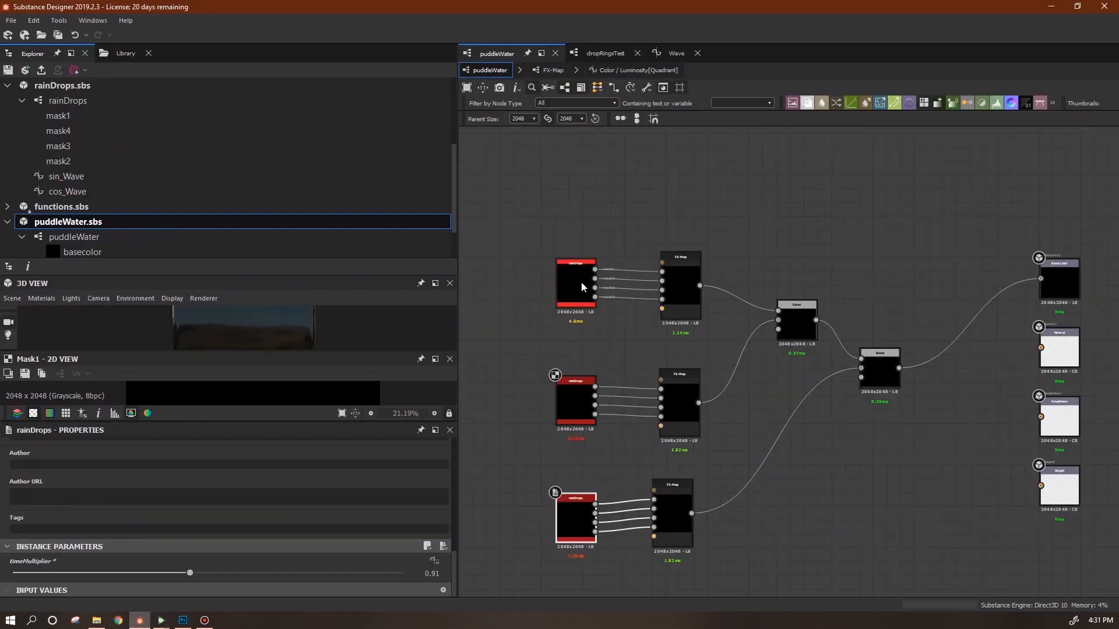
Check the middle and bottom timeMultiplier values, then rename the graph's input parameter to tm1.
click(574, 391)
click(572, 527)
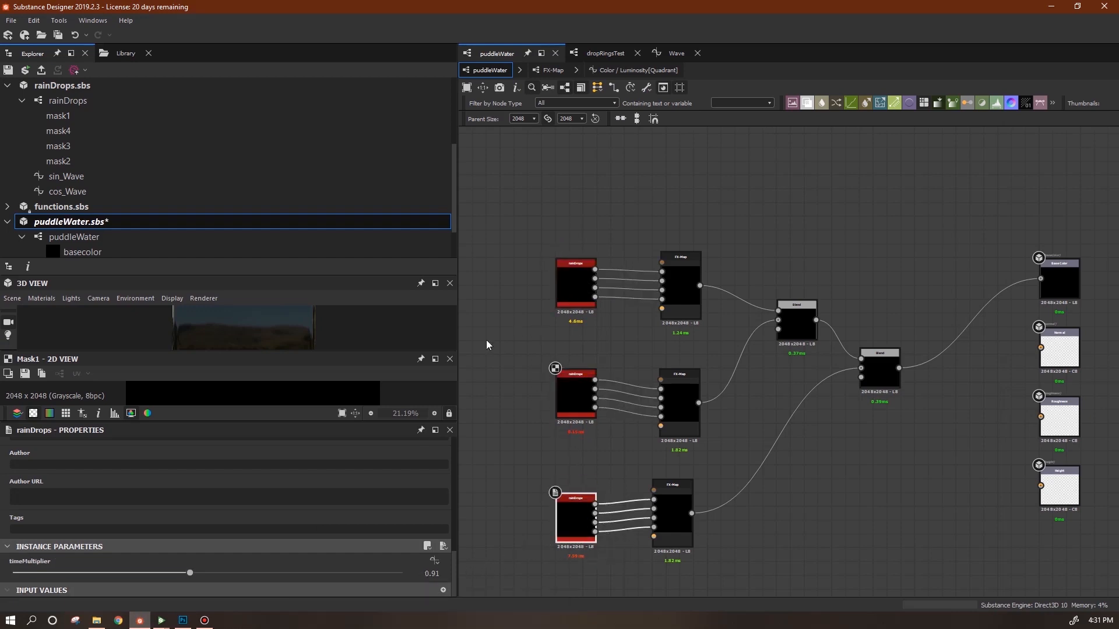
middle_drag(554, 449, 592, 359)
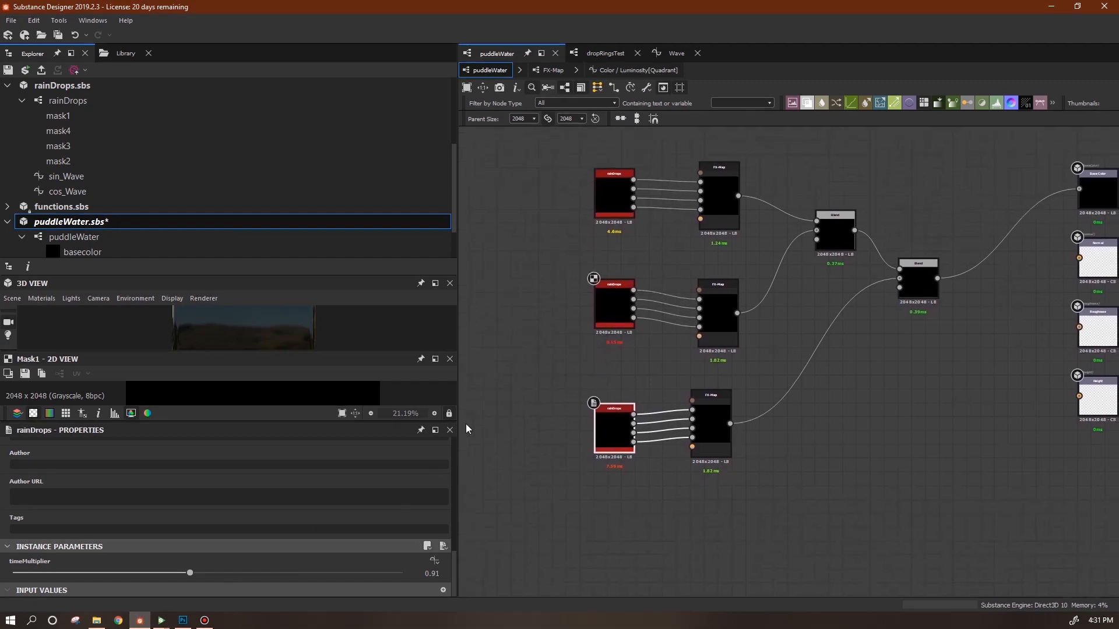
click(507, 472)
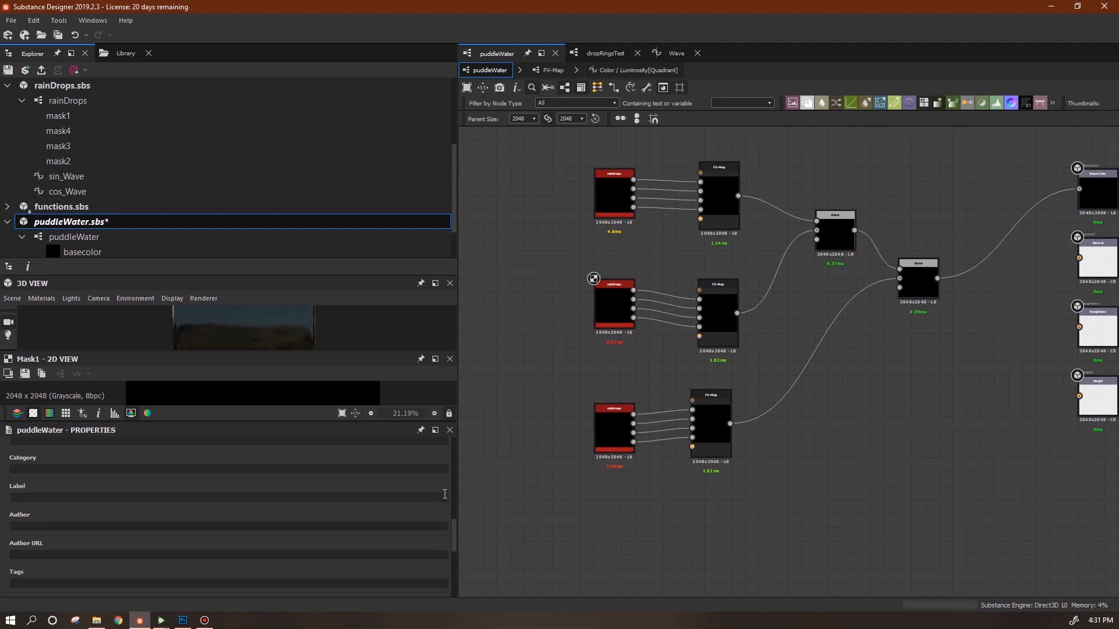
scroll(454, 543, down, 4)
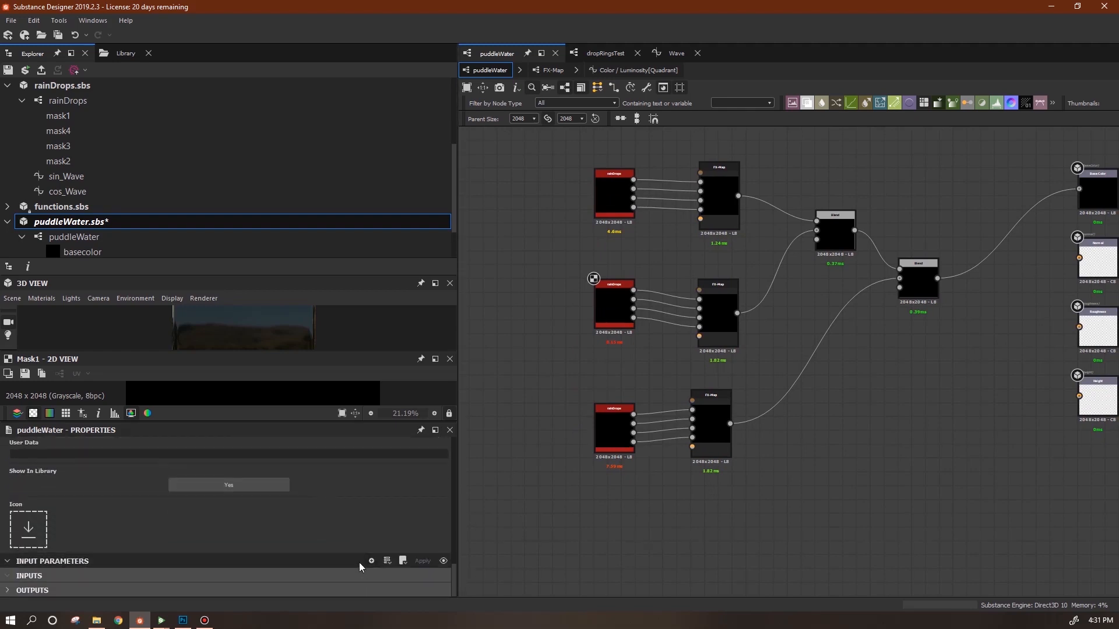
double_click(228, 585)
text(tm1)
key(Return)
scroll(171, 582, down, 2)
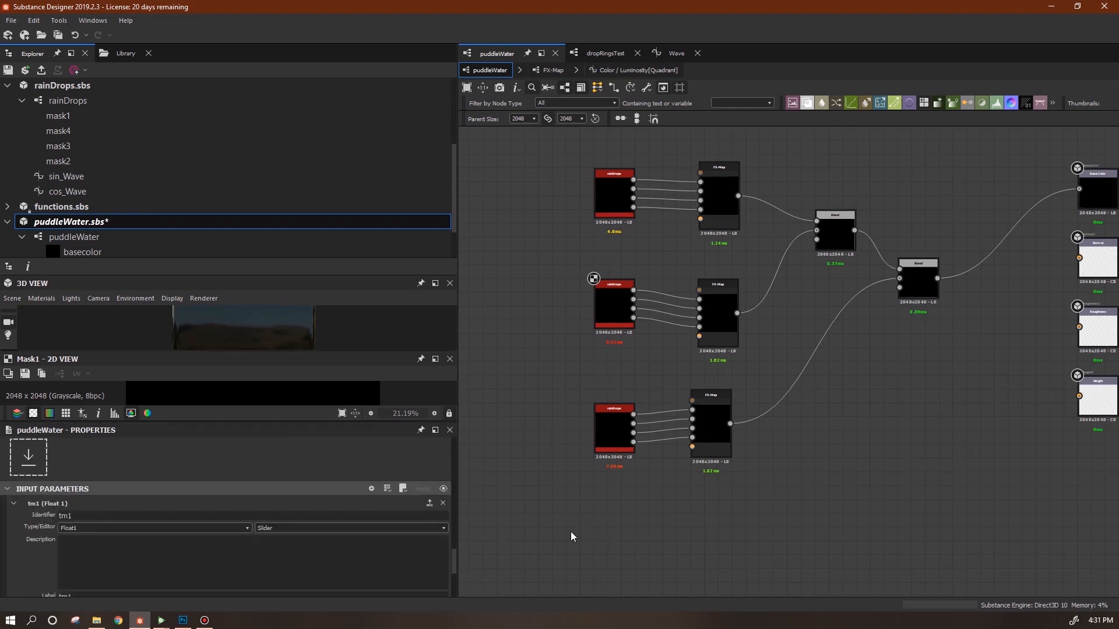
Start exposing the top rainDrops timeMultiplier as a graph input, then cancel.
click(607, 186)
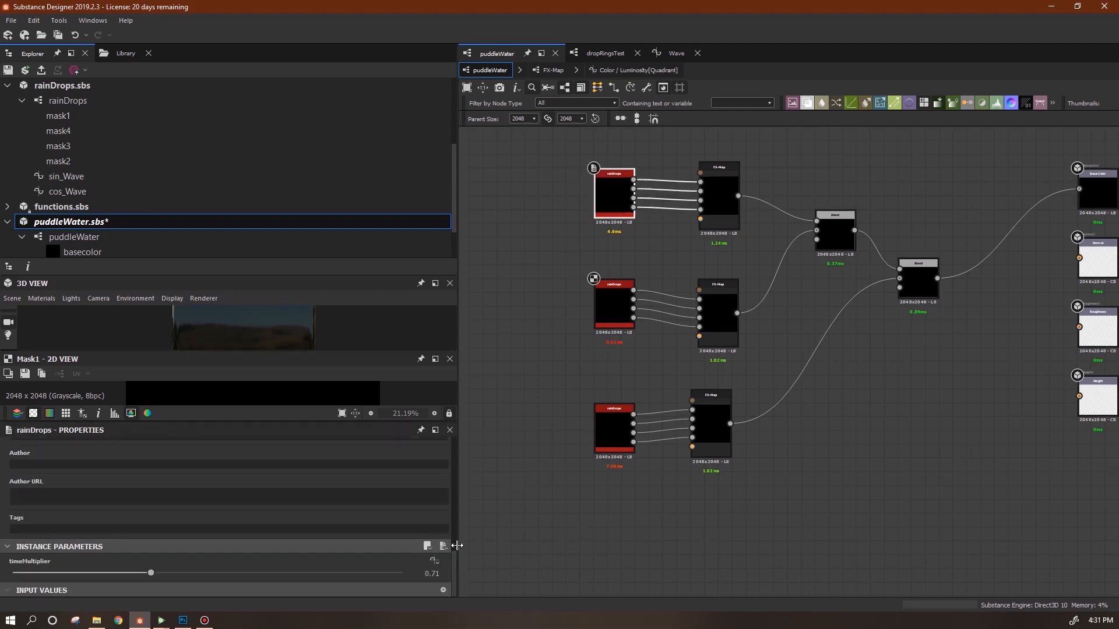
click(434, 562)
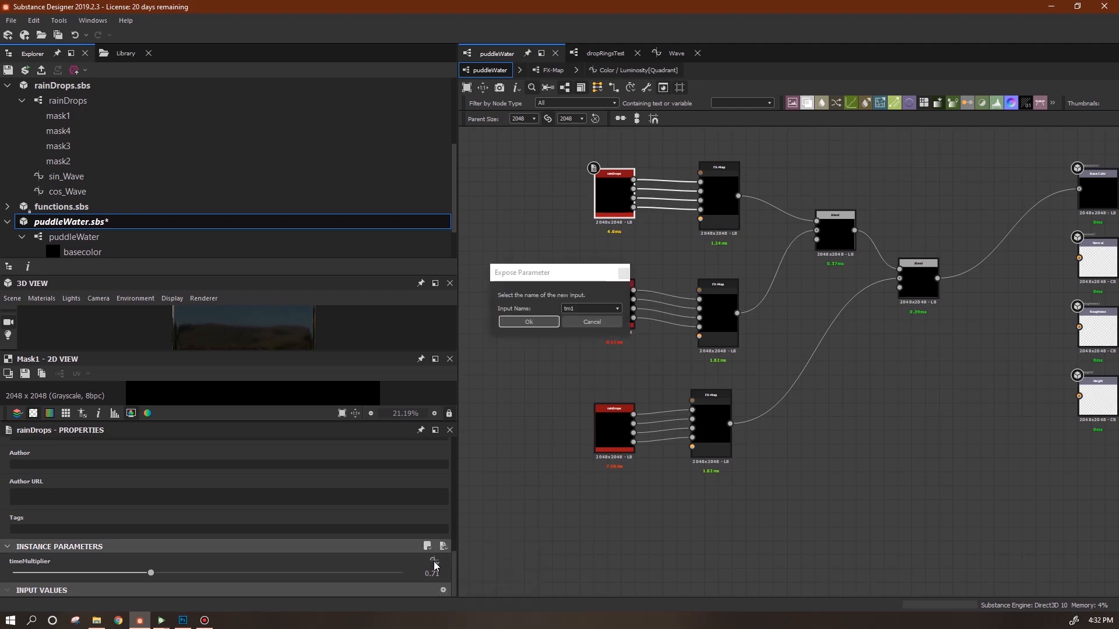
click(585, 323)
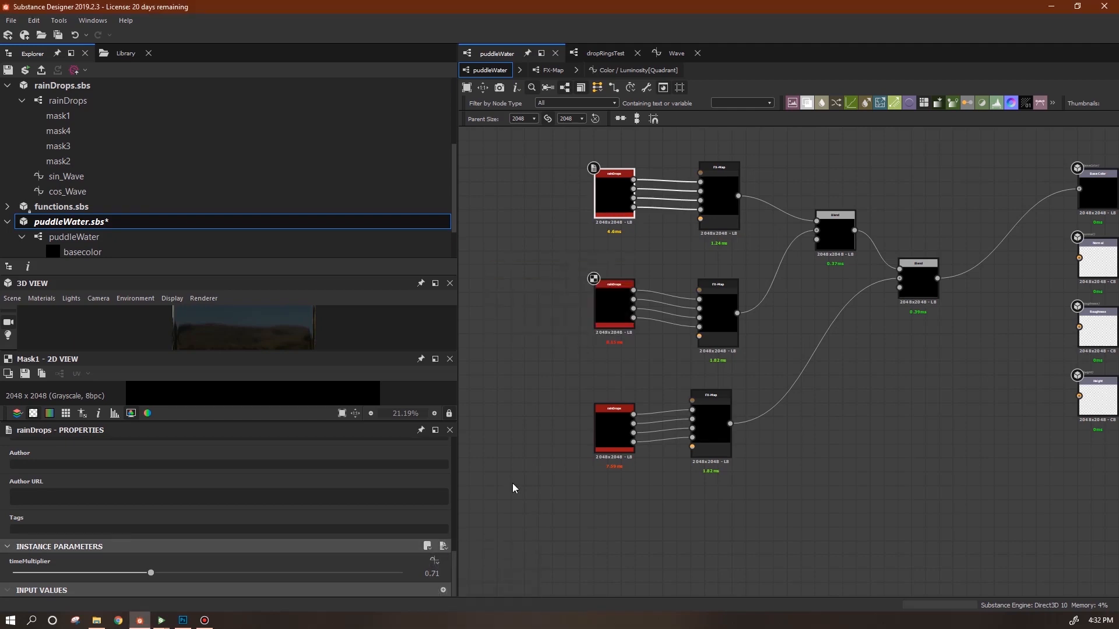
Review the Player preview, then show the puddleWater graph's own input parameters in Designer.
click(161, 620)
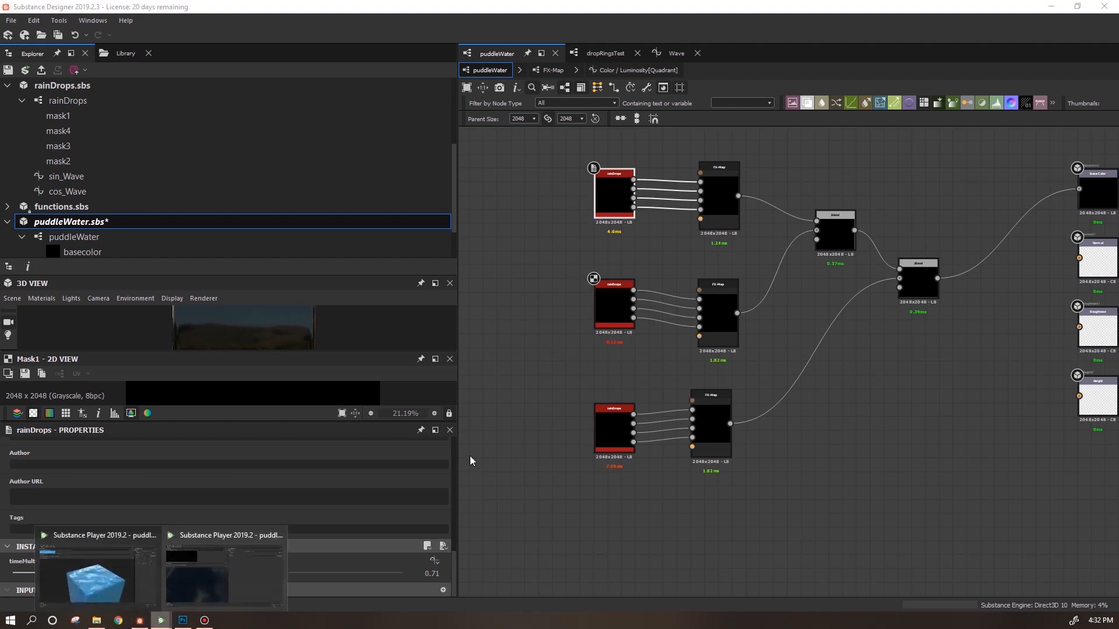
click(223, 577)
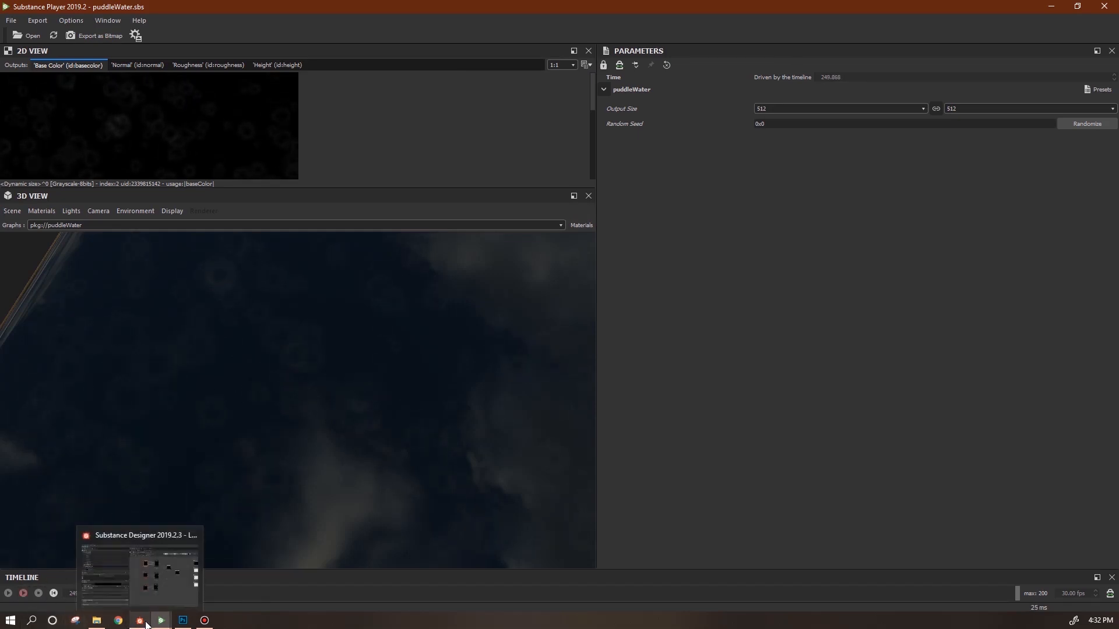
click(162, 592)
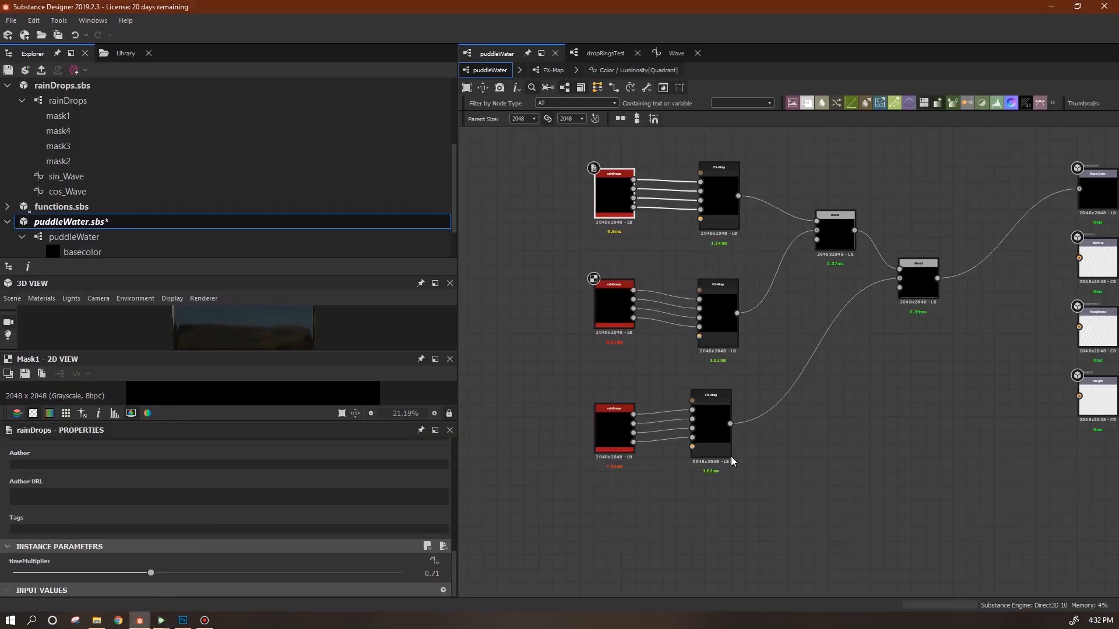
click(540, 496)
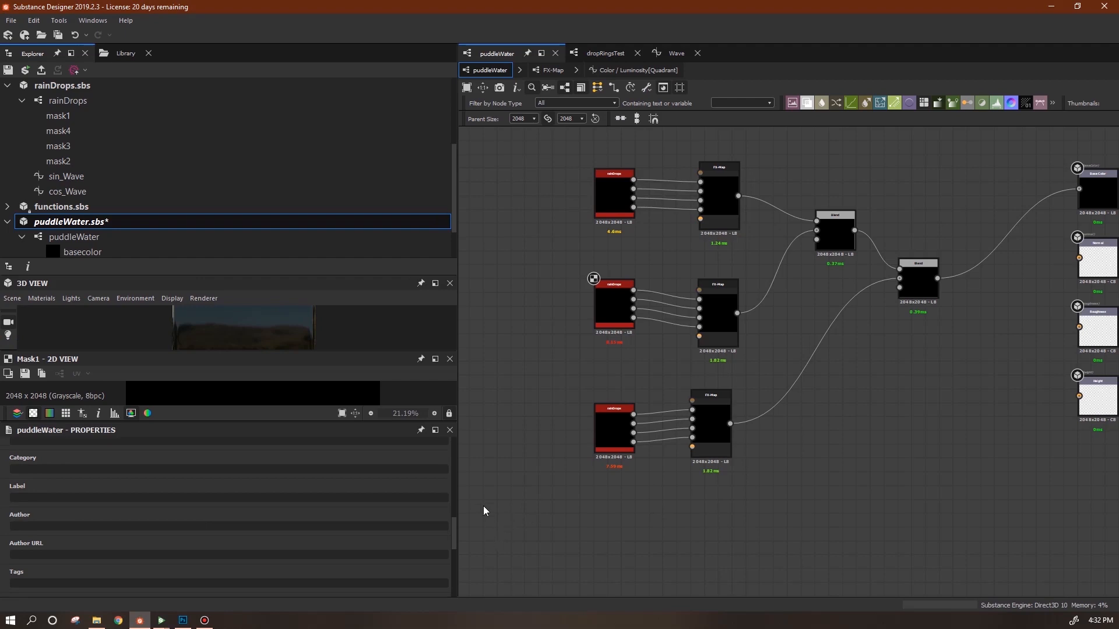
scroll(453, 535, down, 5)
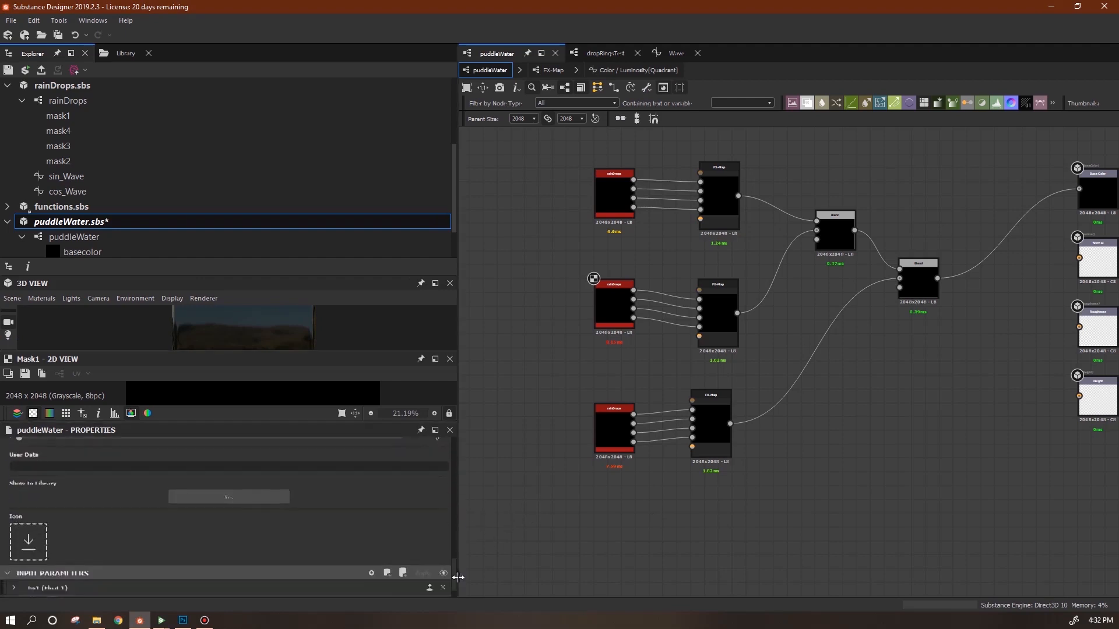
Delete the tm1 input parameter and nudge the middle rainDrops node down.
click(443, 560)
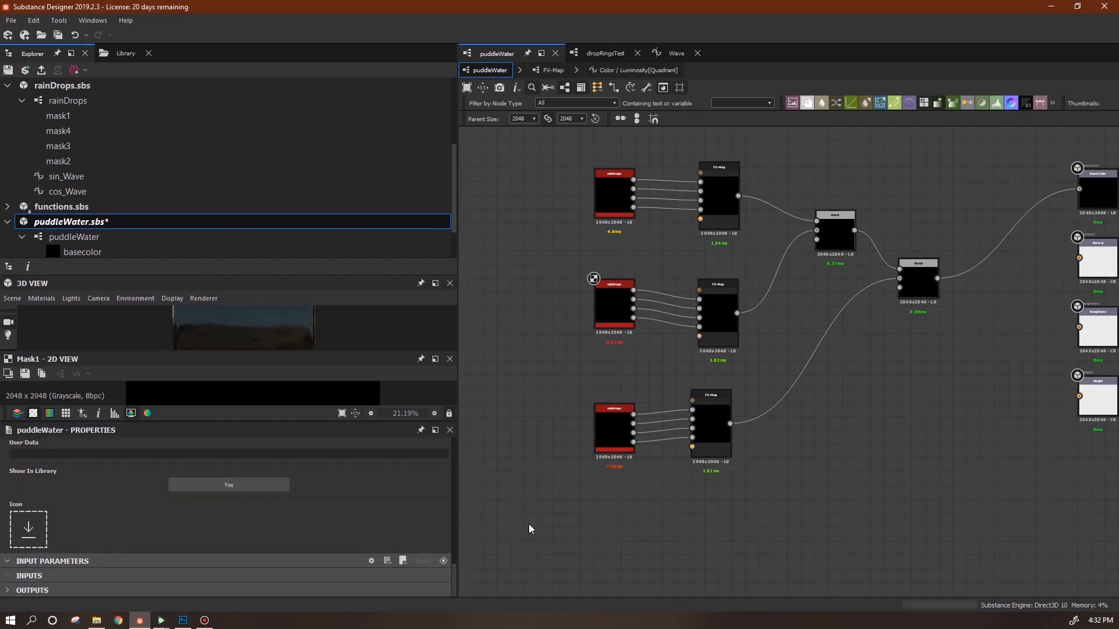
middle_drag(600, 525, 587, 564)
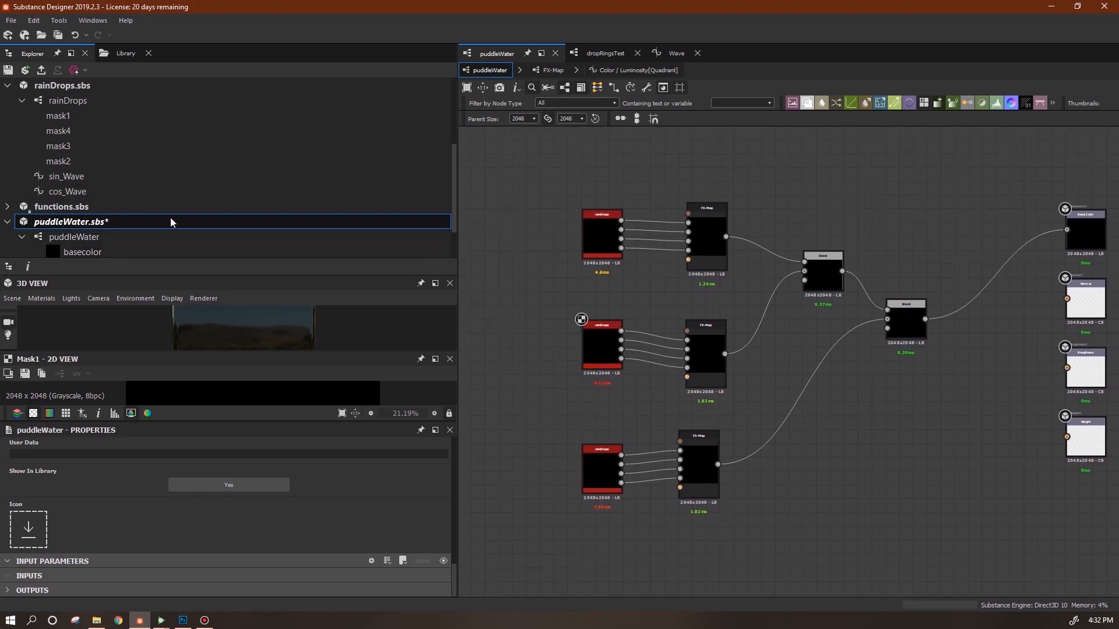
drag(601, 354, 601, 360)
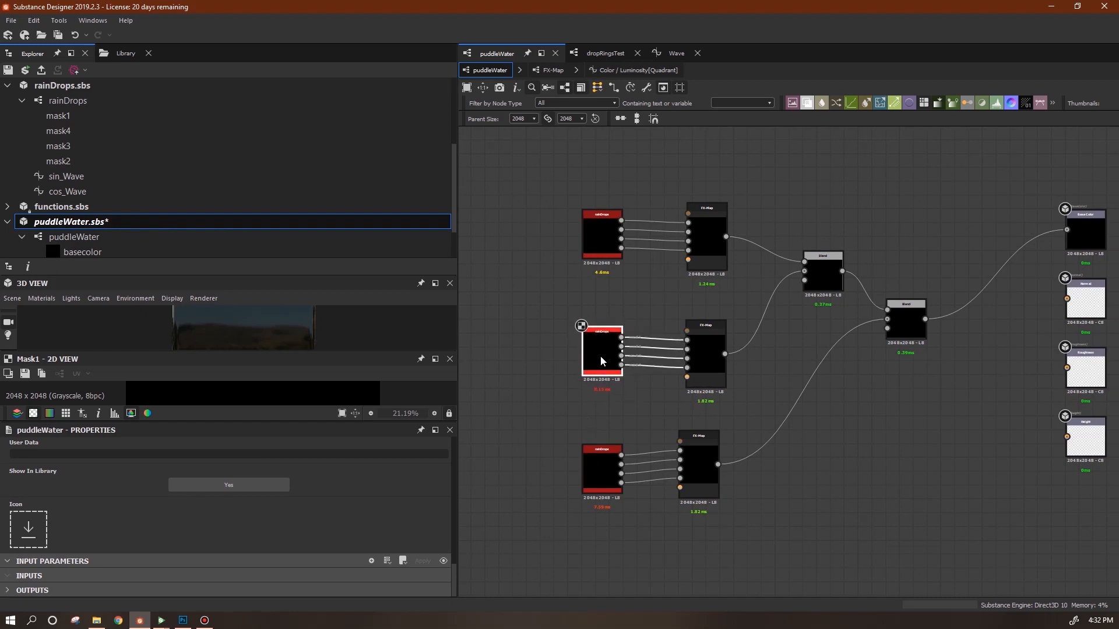
click(600, 489)
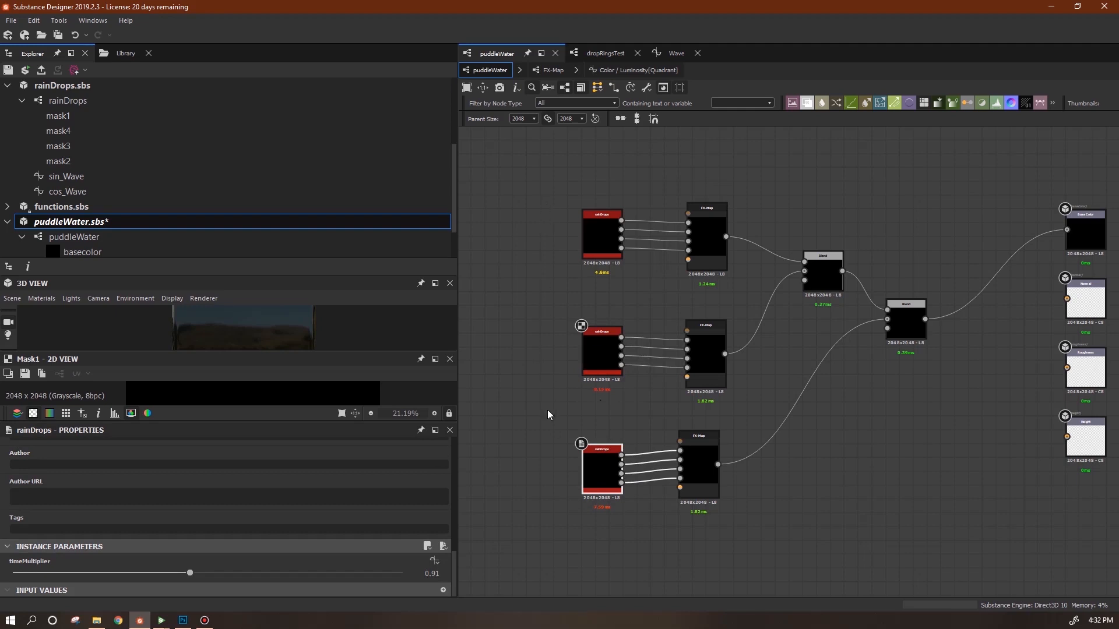
middle_drag(833, 487, 717, 469)
scroll(726, 477, down, 3)
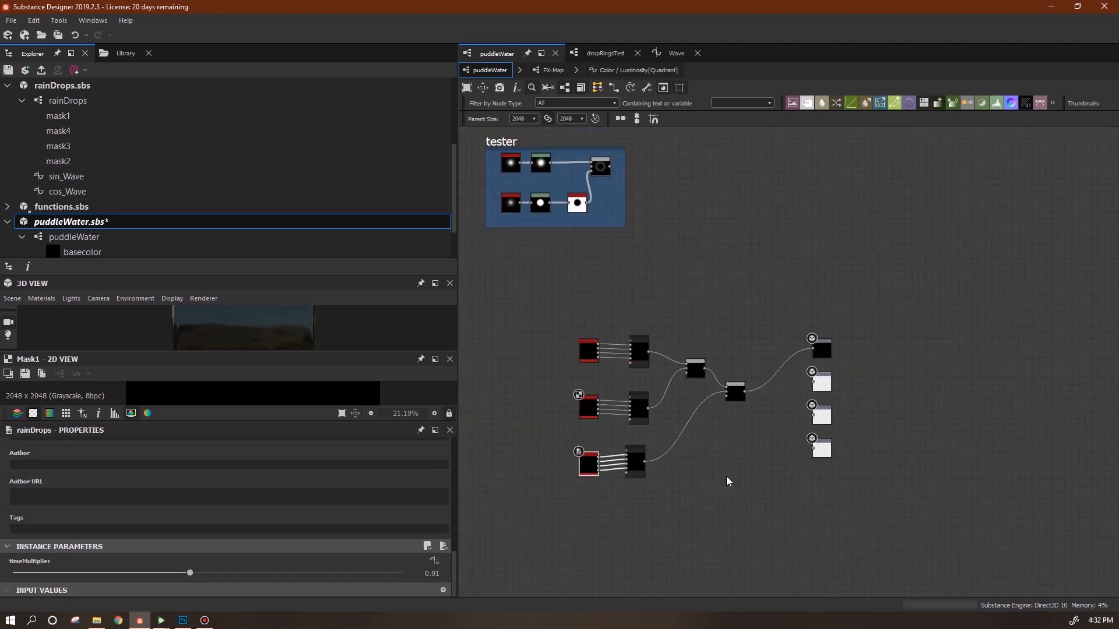
Move the eight rain-ripple nodes together to a new spot in the graph.
drag(537, 306, 770, 477)
middle_drag(770, 476, 951, 457)
drag(916, 374, 645, 334)
middle_drag(638, 480, 774, 487)
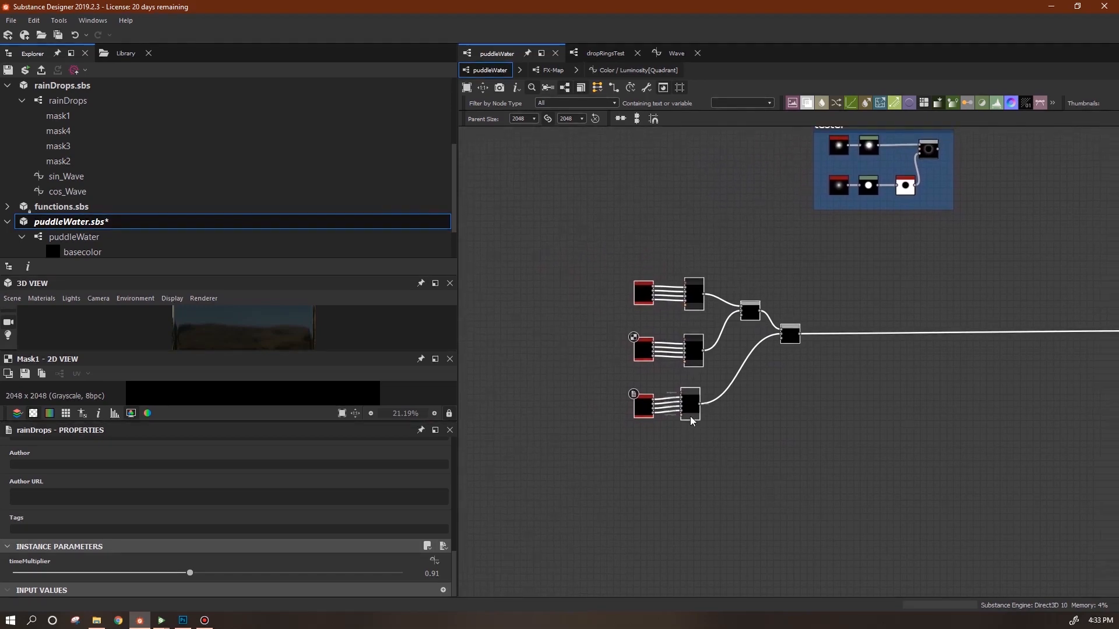
click(548, 482)
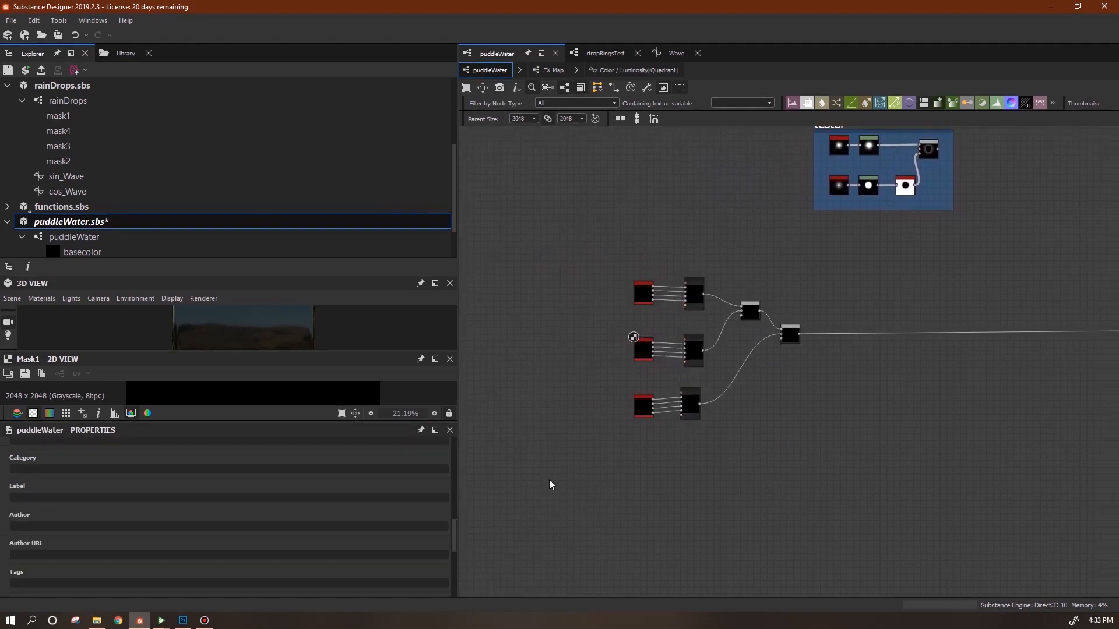
drag(453, 529, 459, 585)
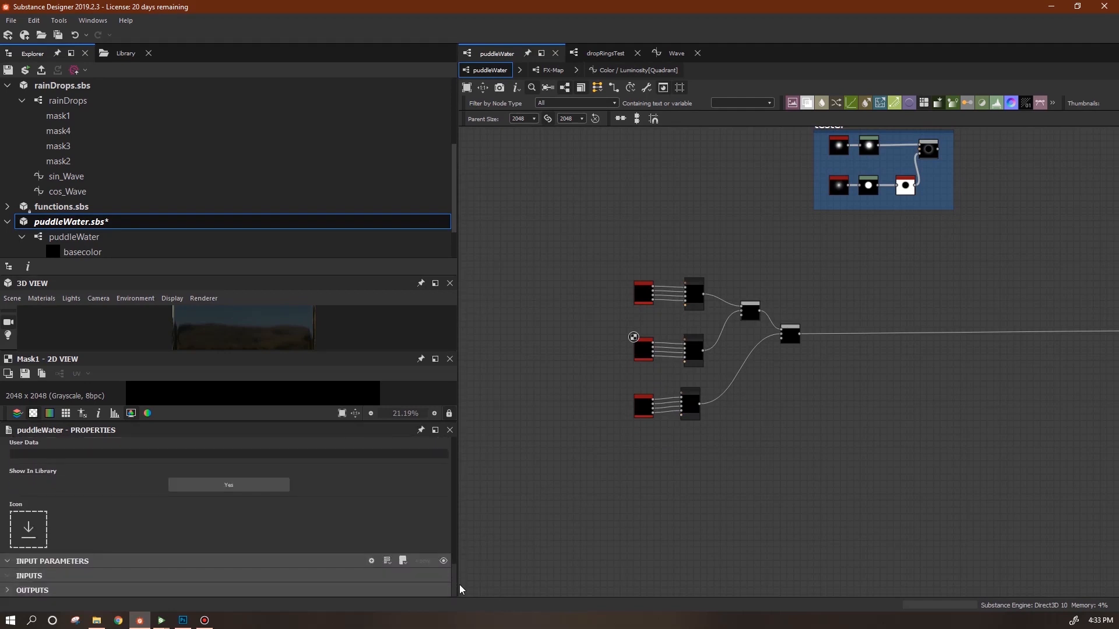
Add a new float input parameter and name it rainSpeed.
click(371, 561)
mouse_move(457, 537)
mouse_down()
mouse_move(456, 569)
mouse_move(457, 557)
mouse_up()
double_click(91, 513)
text(rainSpeed)
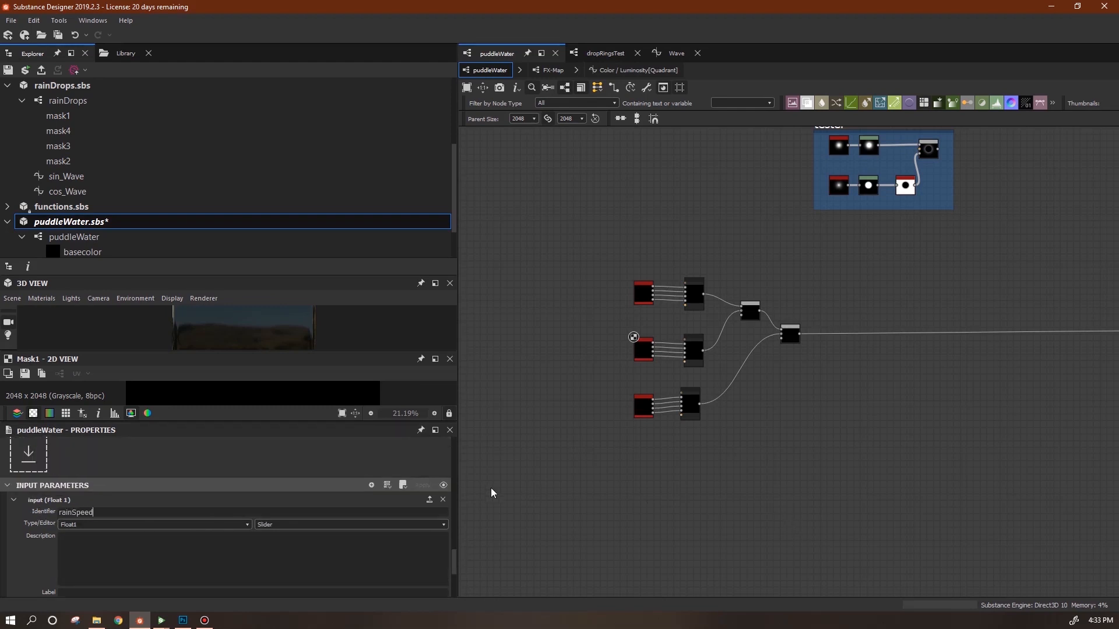
drag(456, 564, 456, 581)
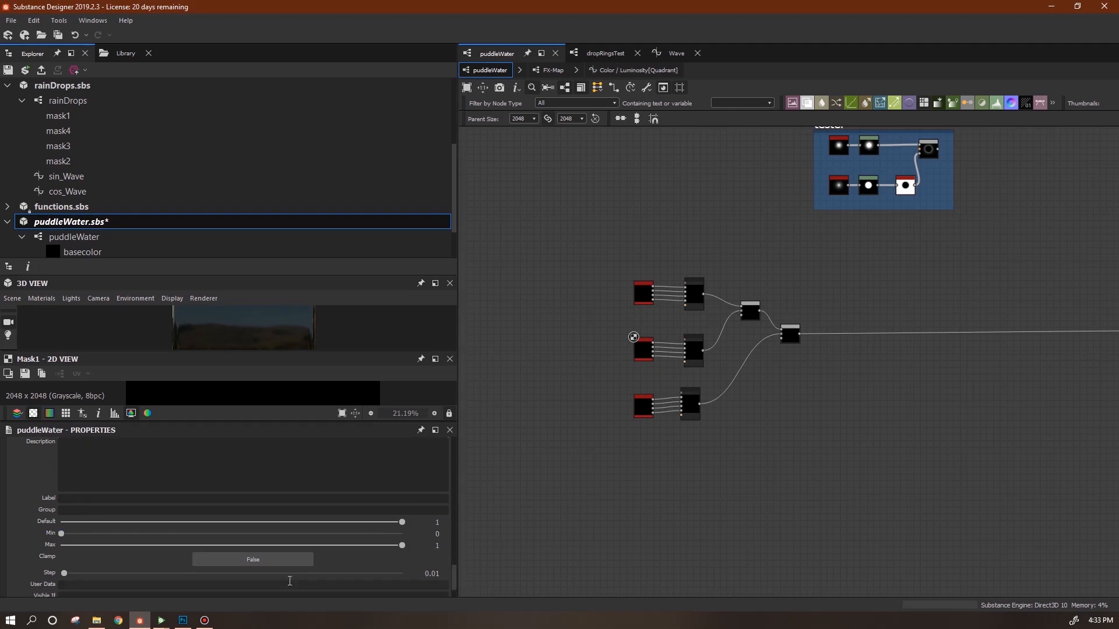
Give rainSpeed a range of 1 to 5 and collapse its entry.
click(427, 534)
text(1)
key(Tab)
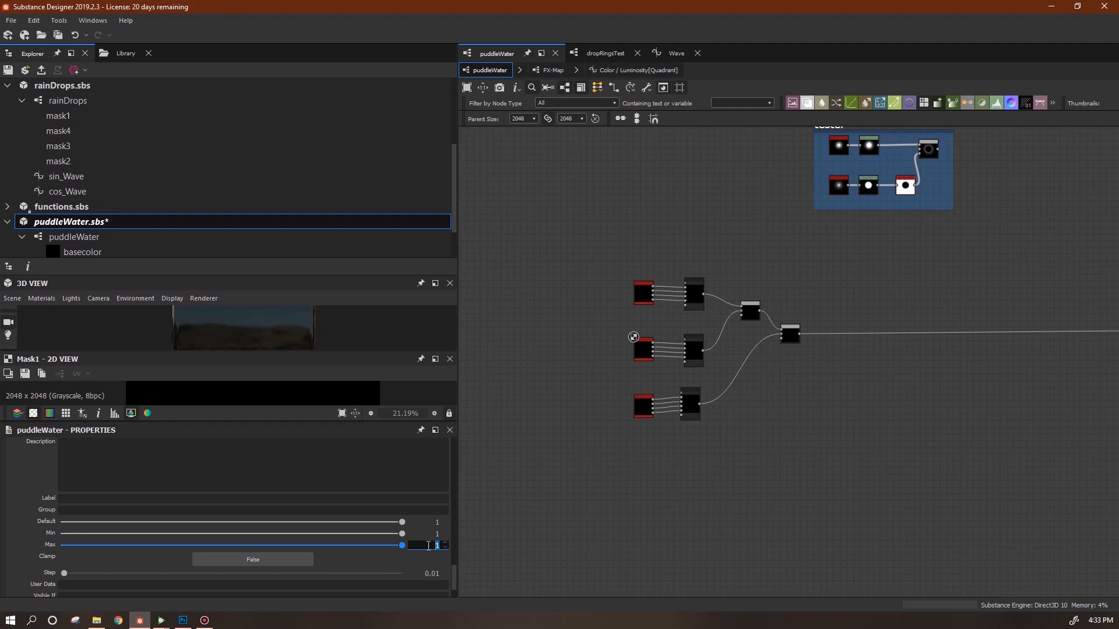
text(5)
key(Return)
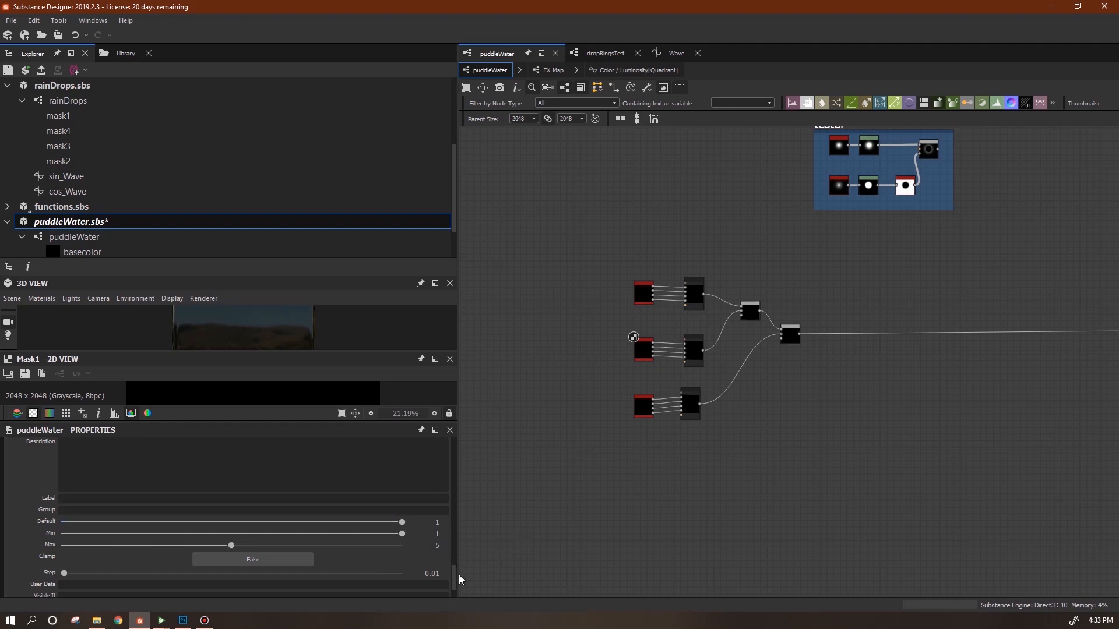
scroll(456, 582, down, 1)
scroll(456, 583, up, 5)
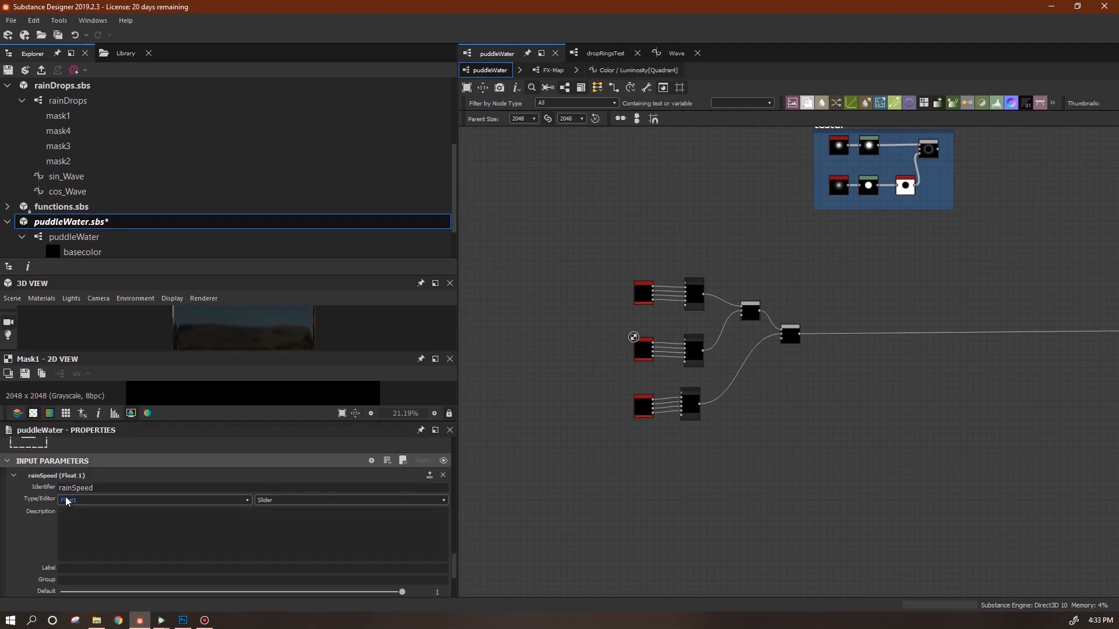
click(14, 477)
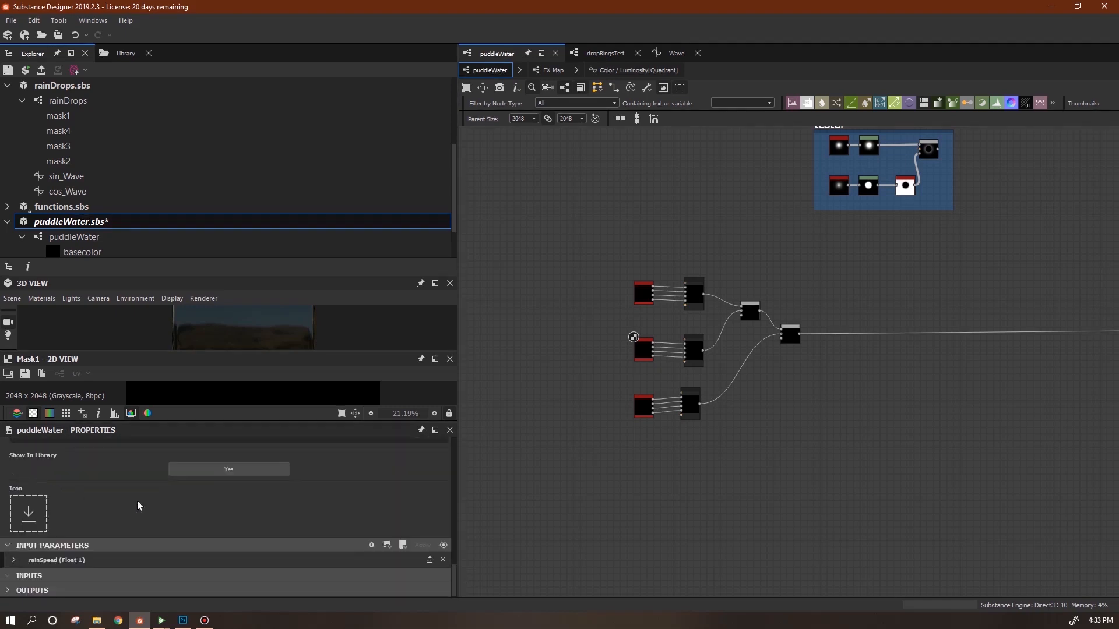
Add another input parameter named waterSpeed of type Float2.
click(371, 546)
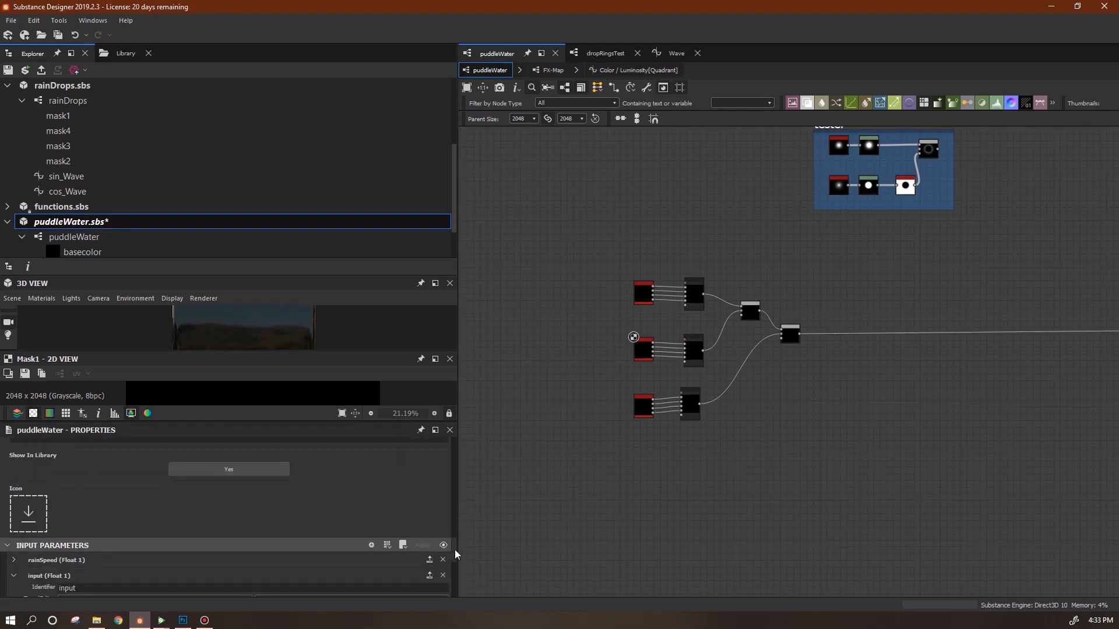
scroll(456, 562, down, 5)
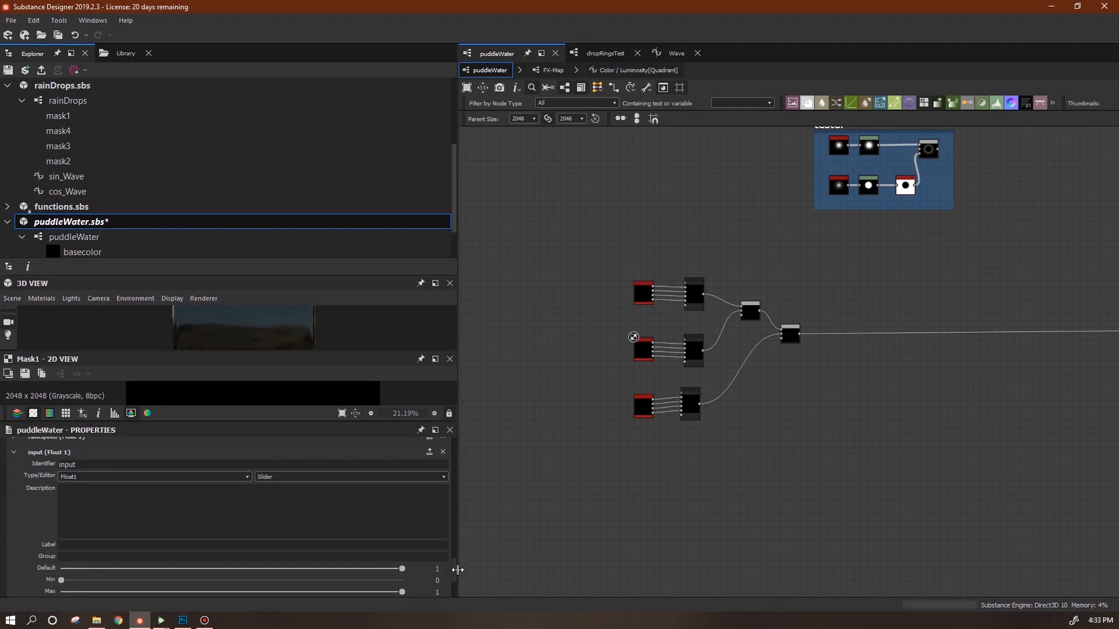
drag(457, 570, 457, 572)
click(14, 442)
click(34, 560)
double_click(163, 458)
text(waterSp)
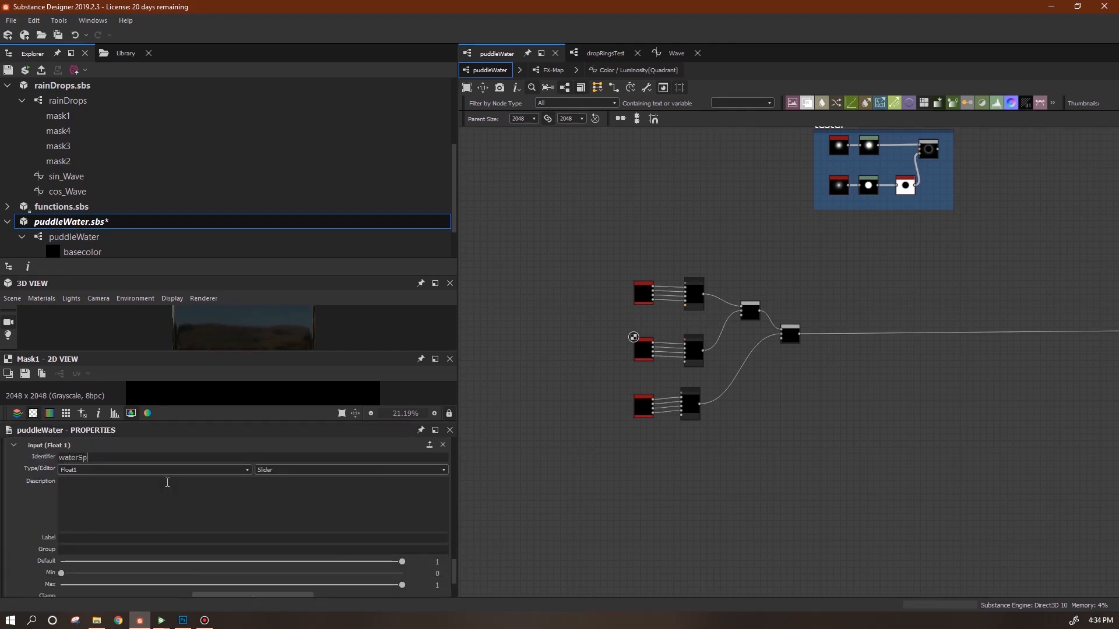
text(eed)
click(83, 470)
click(85, 536)
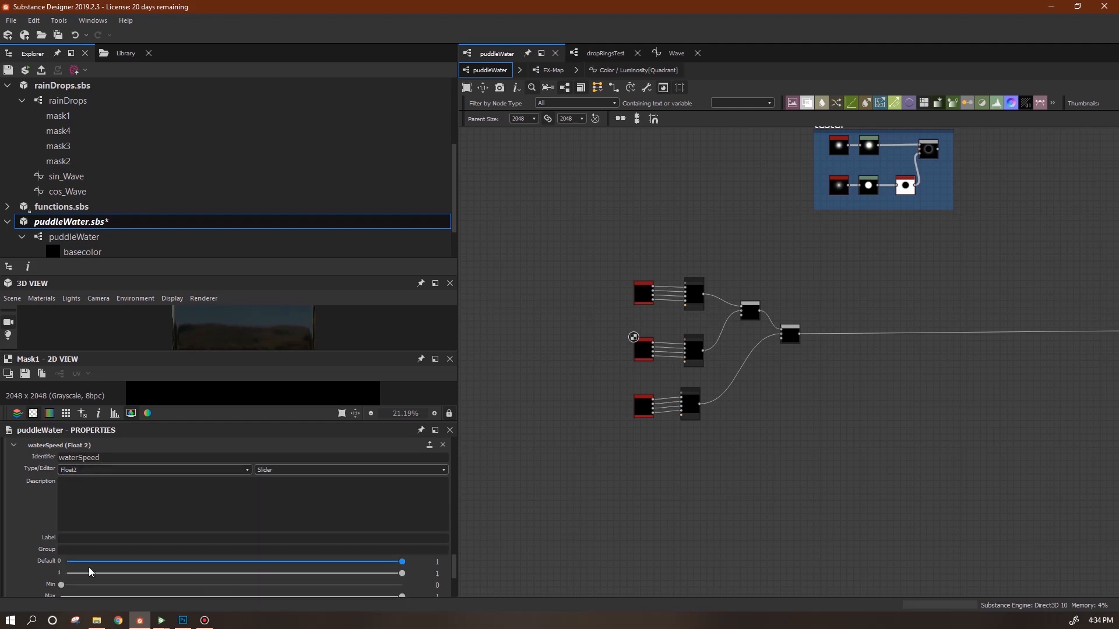
Label waterSpeed 'water speed' and set both default components to 0.
click(73, 538)
text(water speed)
drag(453, 571, 457, 584)
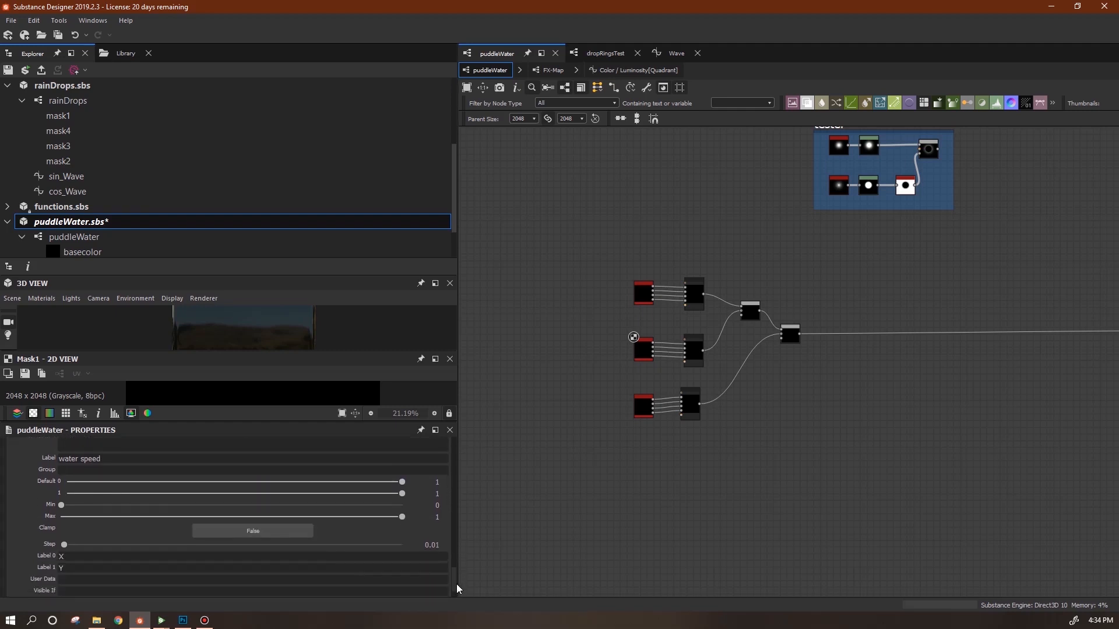
double_click(438, 482)
text(0)
key(Tab)
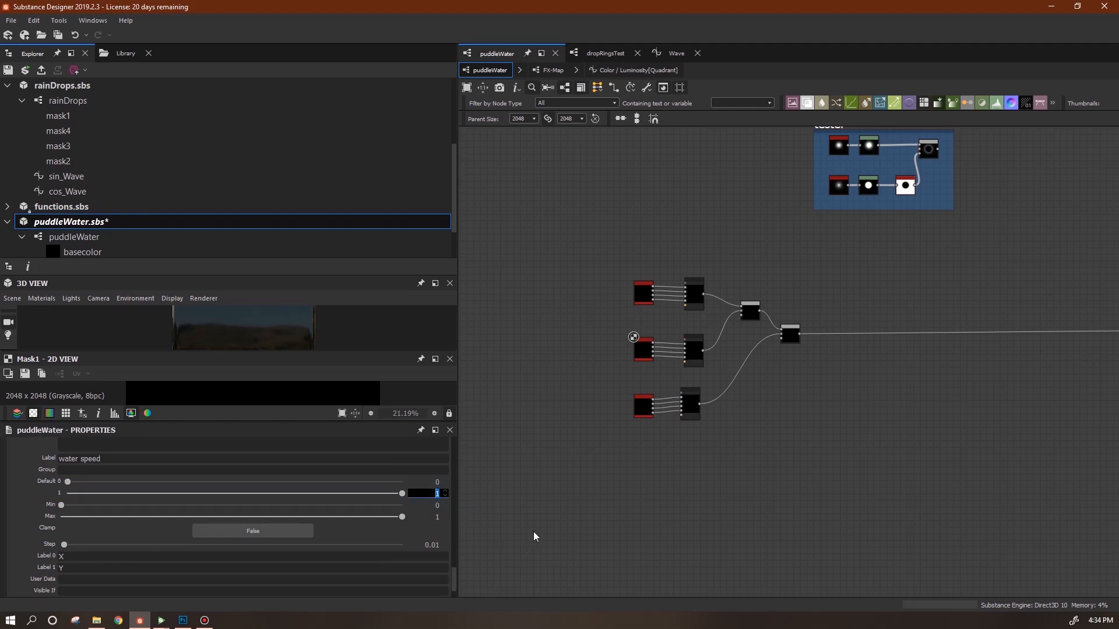
text(2)
double_click(435, 494)
text(0)
key(Tab)
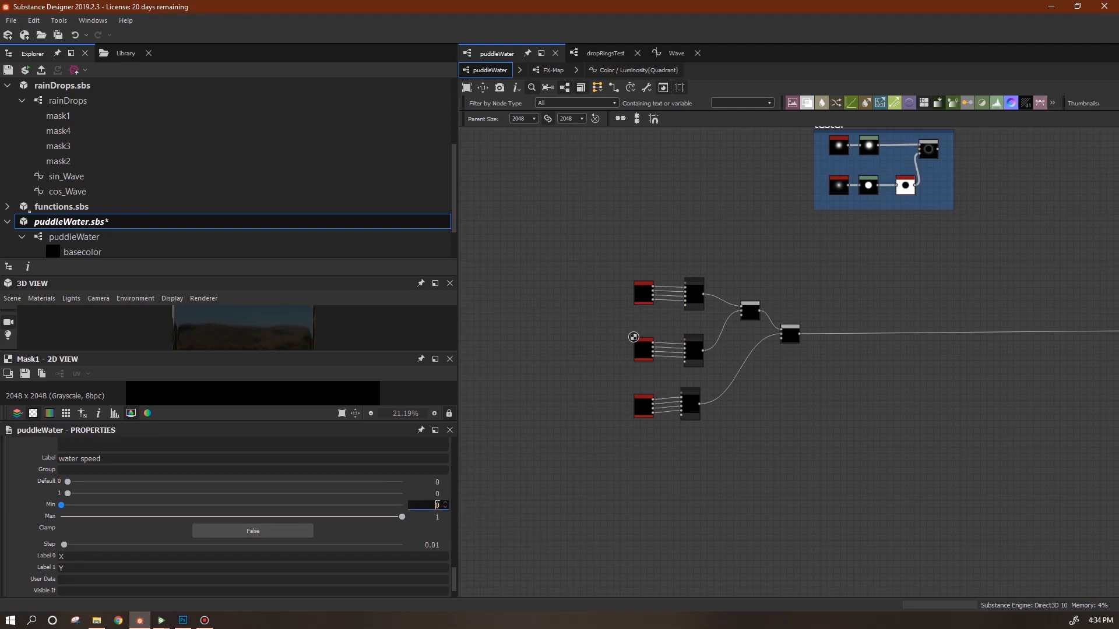
Set waterSpeed's range to -2 through 2 and collapse the parameter.
drag(436, 505, 497, 515)
key(Tab)
key(shift+Tab)
text(-2)
key(Tab)
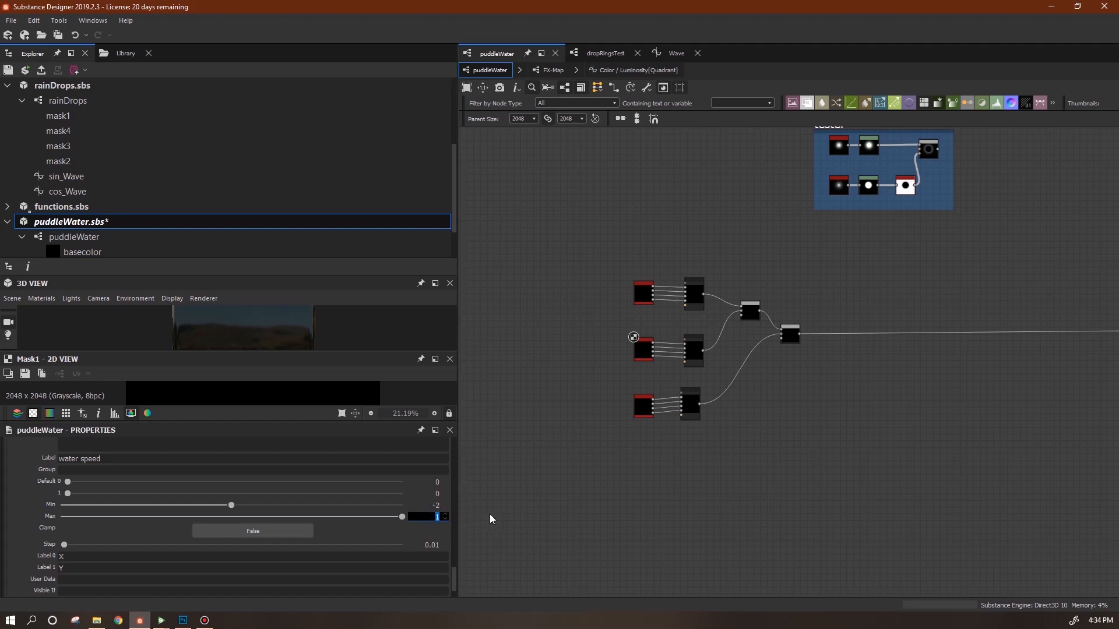
key(Return)
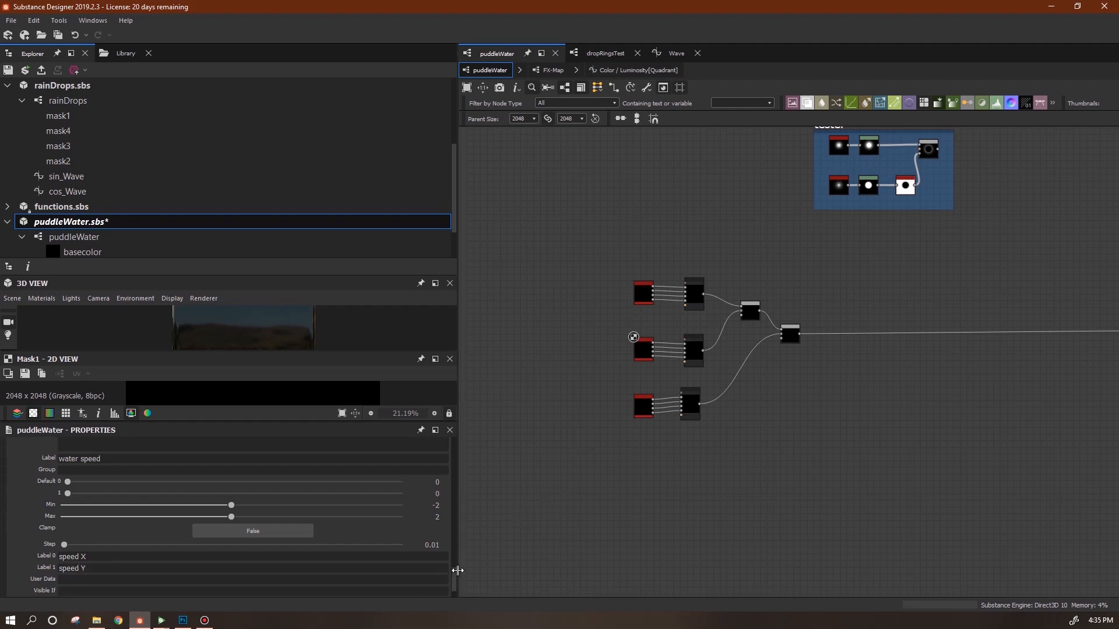
scroll(453, 564, up, 3)
click(13, 496)
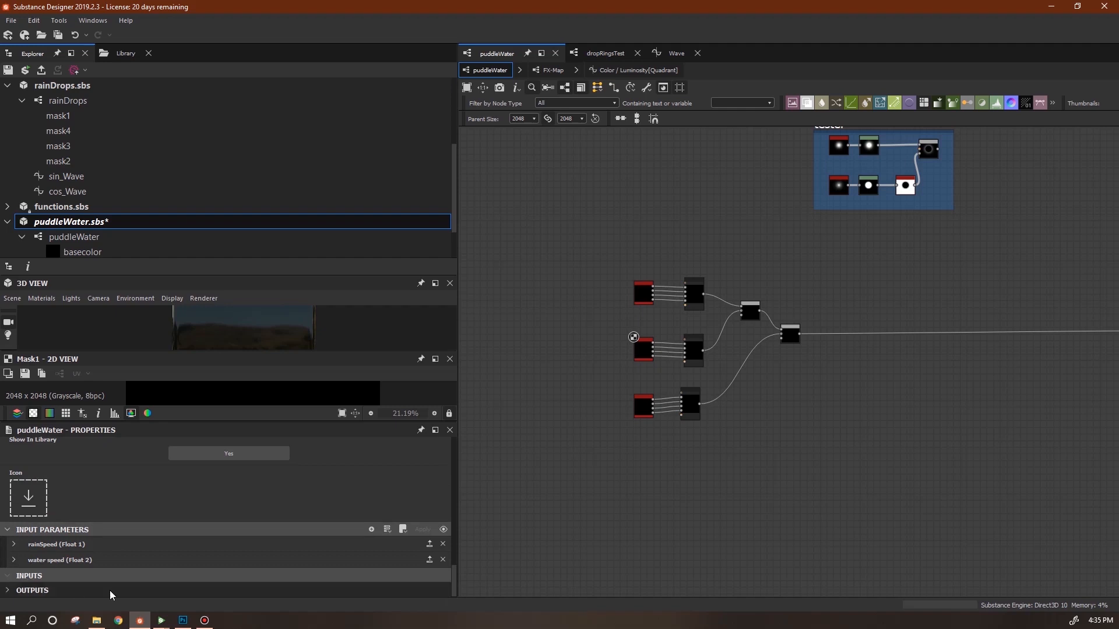
Add a Float1 input with identifier waveHeight, label 'wave height' and group 'water'.
click(372, 529)
drag(454, 544, 454, 547)
scroll(455, 552, down, 1)
double_click(67, 521)
text(wave)
drag(454, 563, 455, 572)
click(107, 560)
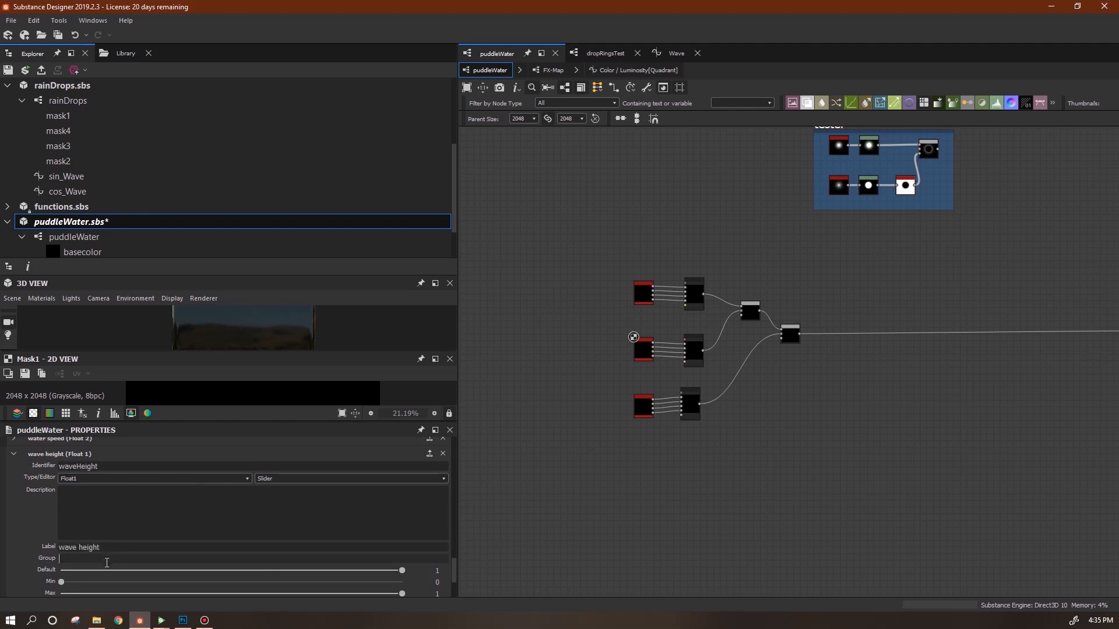
Put the water speed parameter in the 'water' group and collapse both parameters.
click(14, 441)
click(101, 544)
text(water)
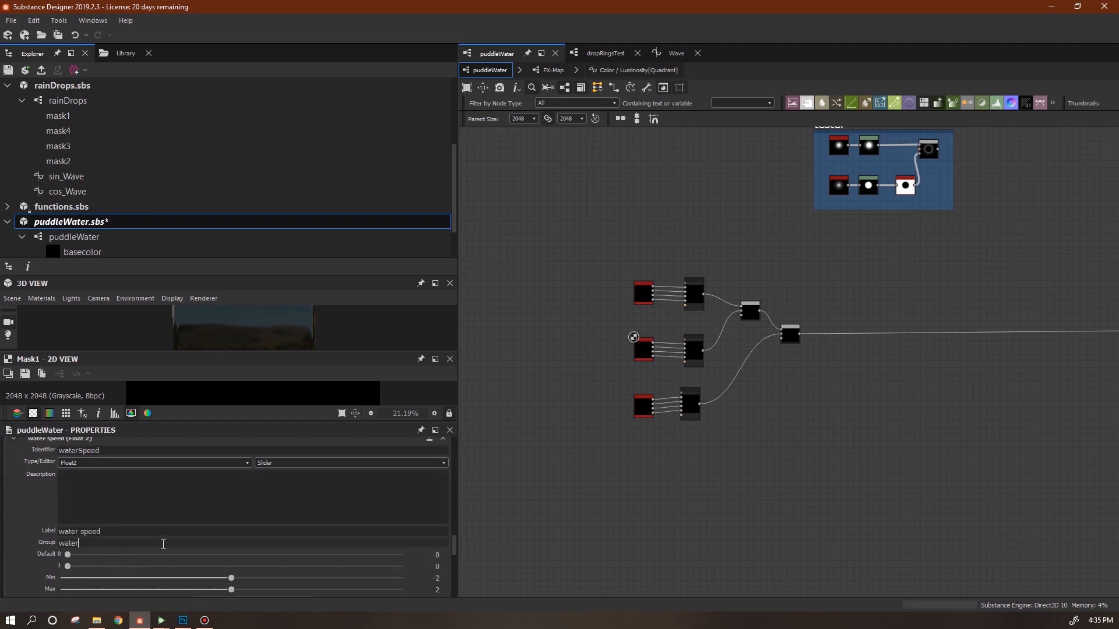
drag(457, 544, 460, 575)
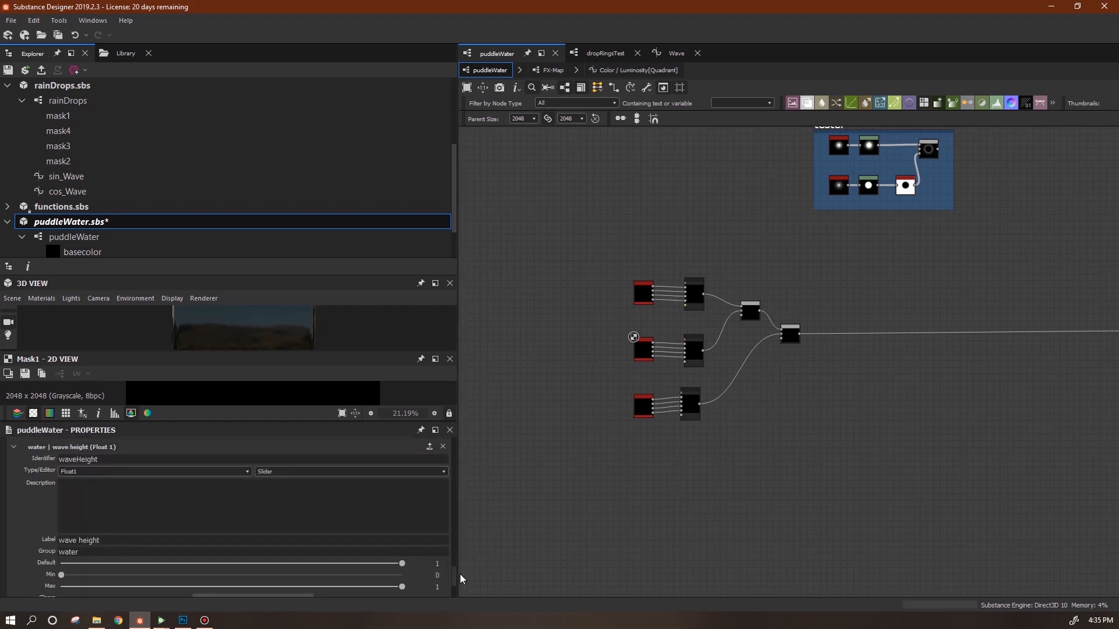
drag(455, 576, 457, 555)
click(13, 540)
click(13, 492)
Move the eight-node ring cluster to the left.
middle_drag(856, 395, 855, 398)
drag(606, 275, 786, 429)
drag(792, 346, 679, 351)
middle_drag(813, 342, 642, 276)
Add a Height to Normal World Units node from the library.
click(125, 53)
key(ctrl+a)
text(height t)
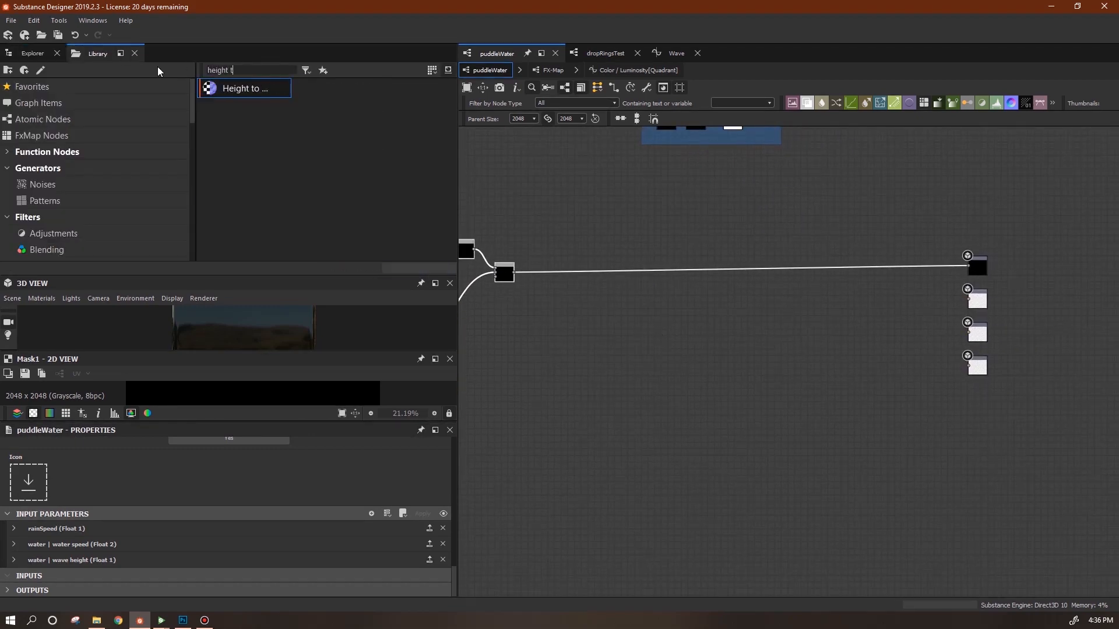
drag(248, 89, 641, 362)
middle_drag(667, 402, 841, 415)
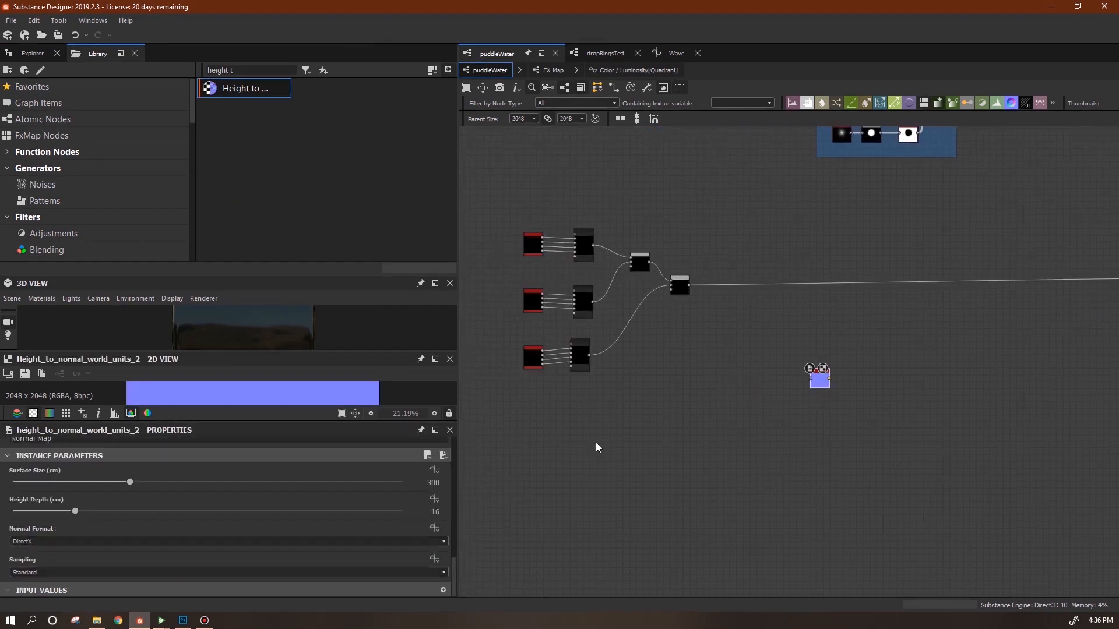
Add a Clouds 2 node at a quarter of the parent size, feeding a new Blur node.
click(247, 70)
key(ctrl+a)
text(clouds)
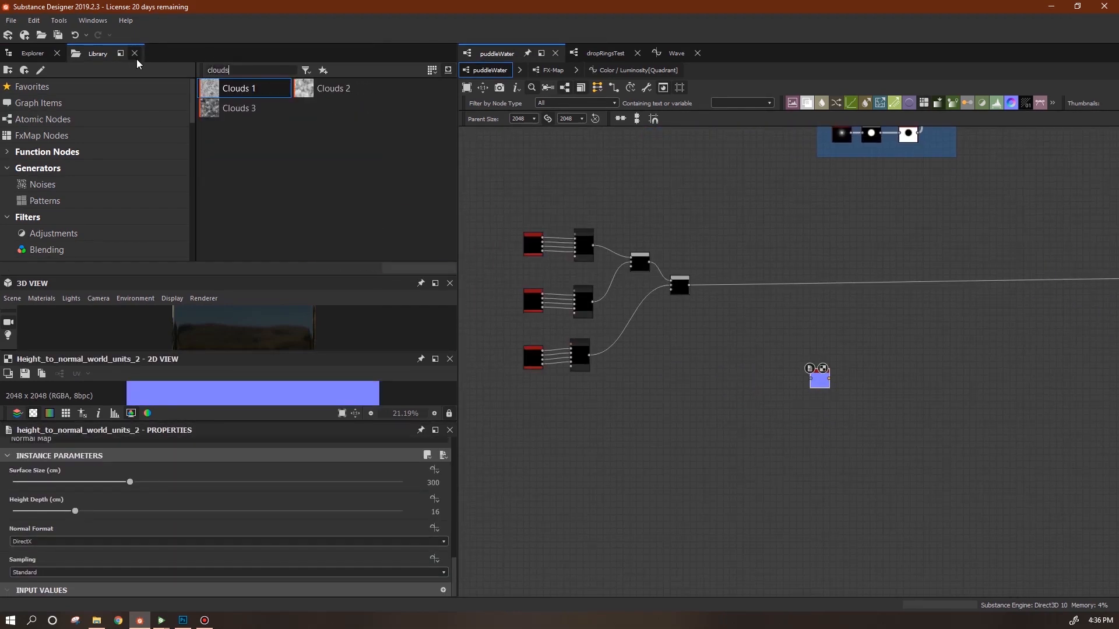
drag(333, 88, 612, 471)
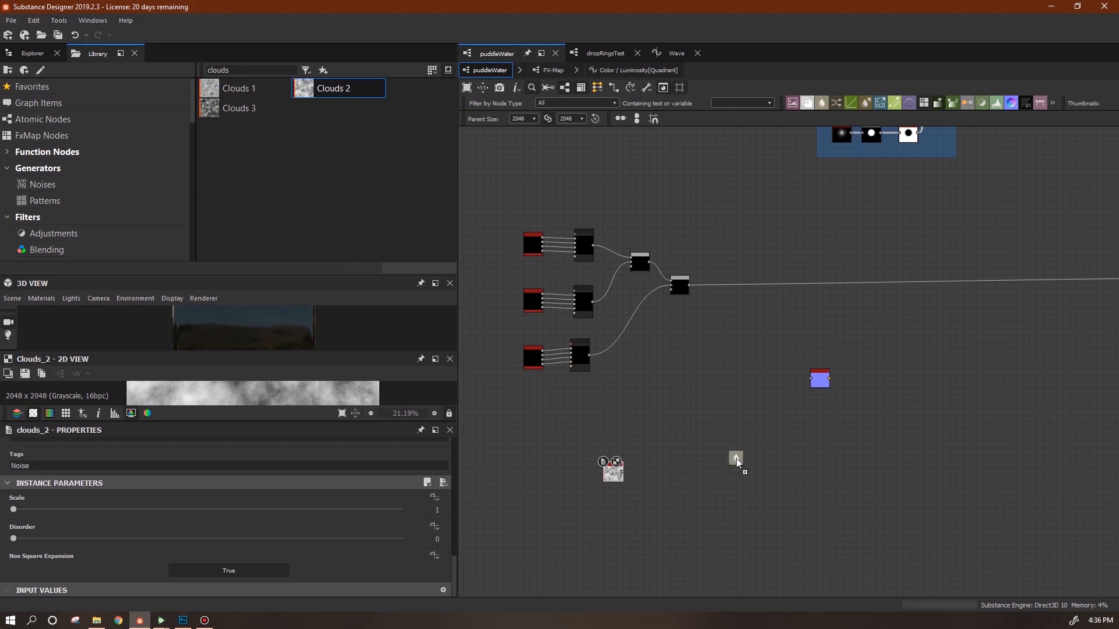
drag(690, 473, 684, 472)
click(612, 477)
drag(452, 498, 450, 460)
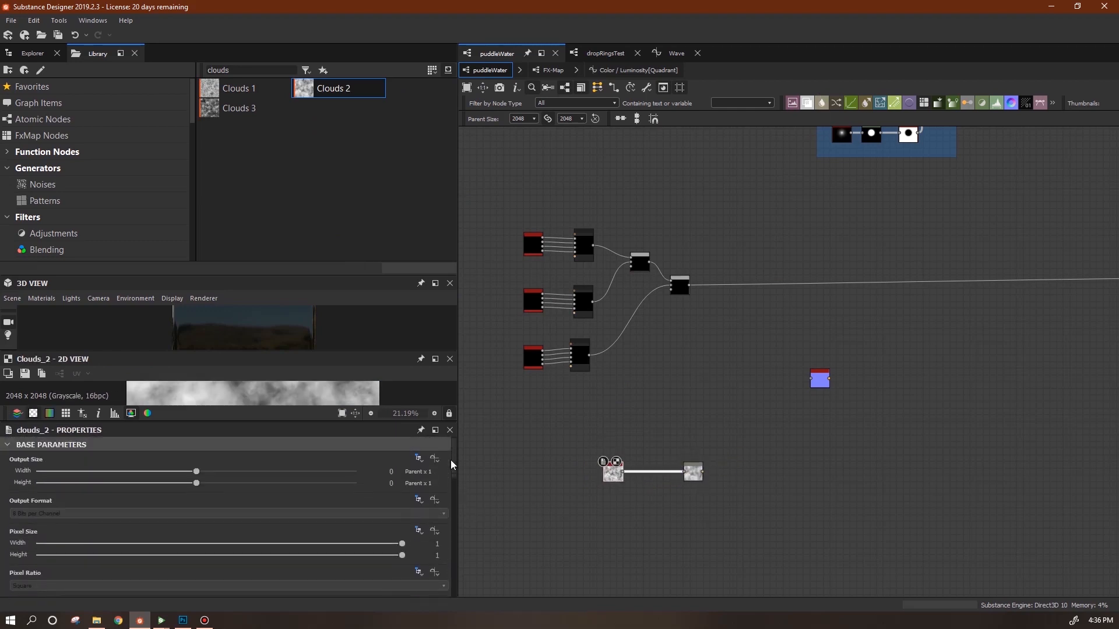
click(167, 471)
click(168, 483)
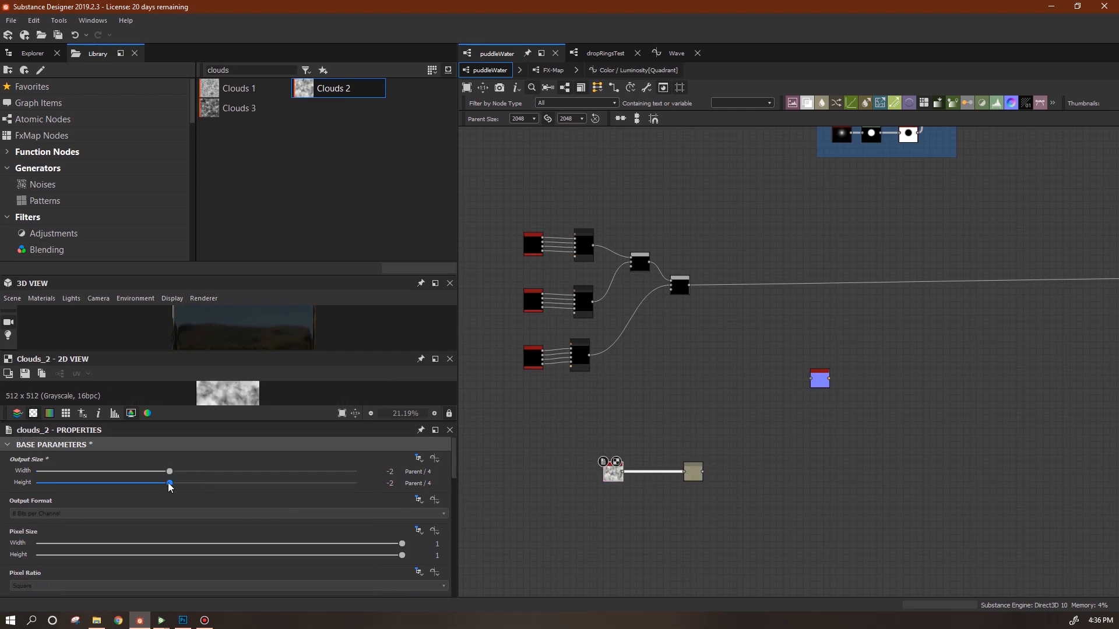
Make the Blur's output size relative to parent and add a Blend node.
click(694, 472)
click(419, 460)
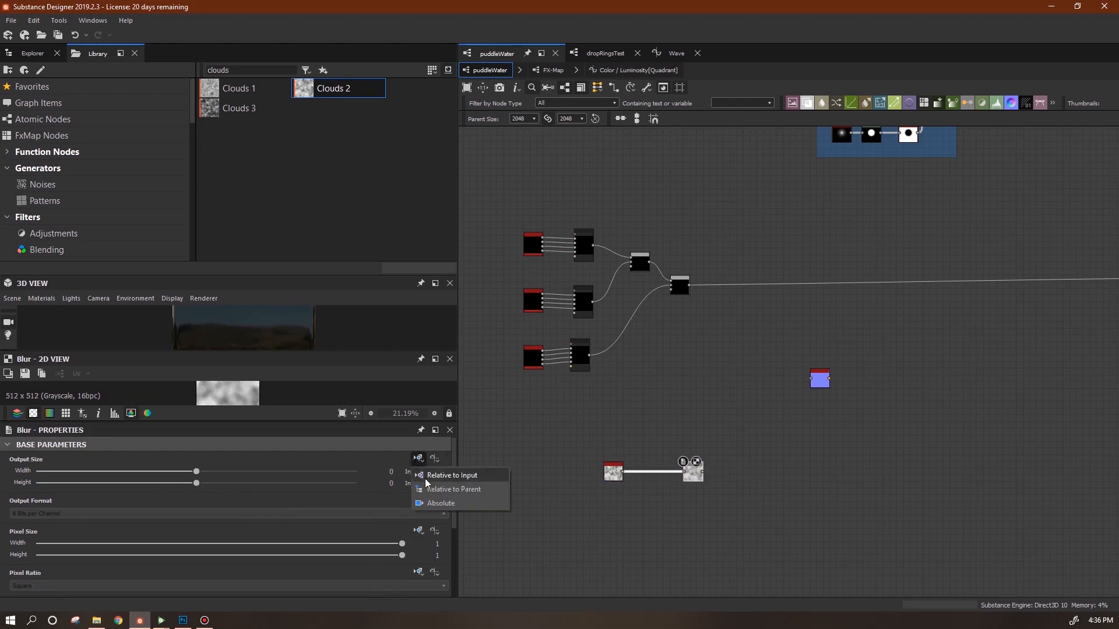
click(443, 486)
scroll(731, 544, up, 1)
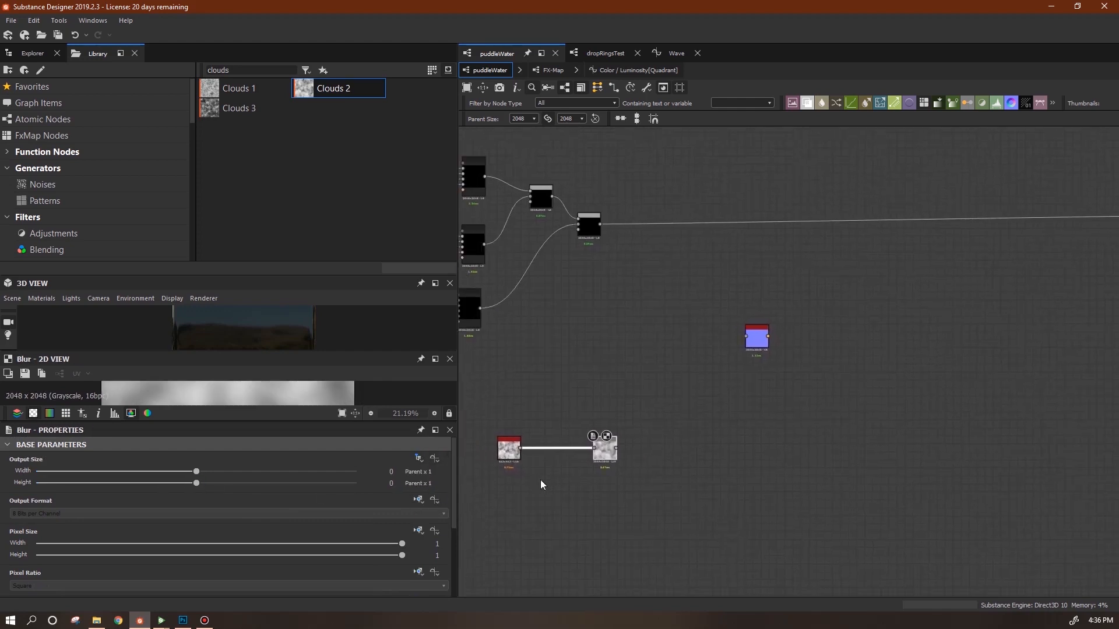
drag(505, 453, 545, 450)
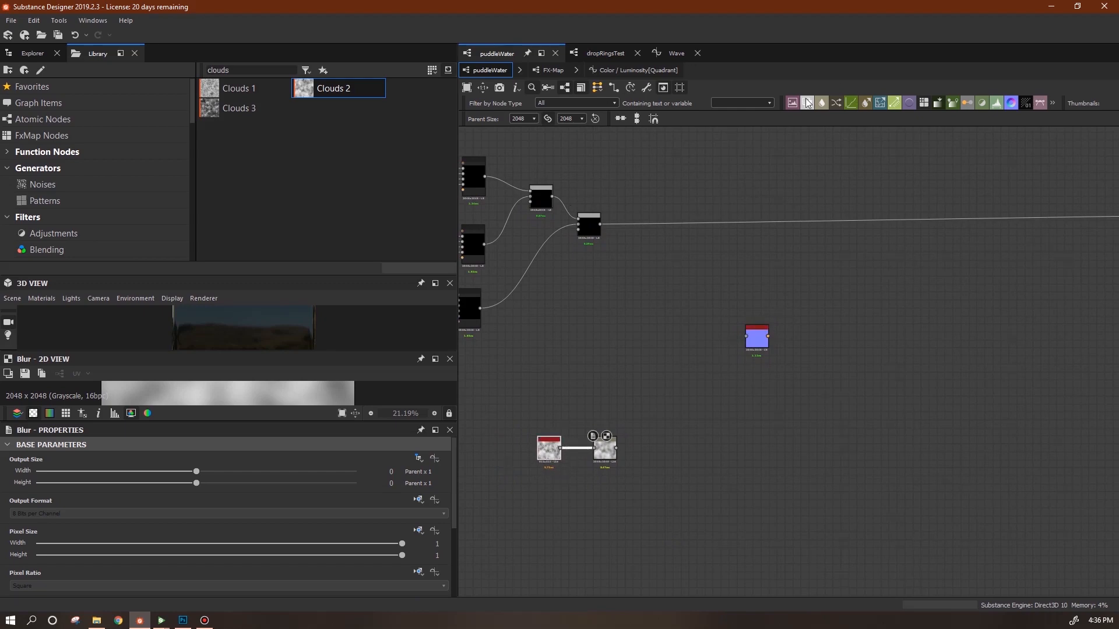
drag(807, 103, 843, 338)
drag(760, 341, 588, 325)
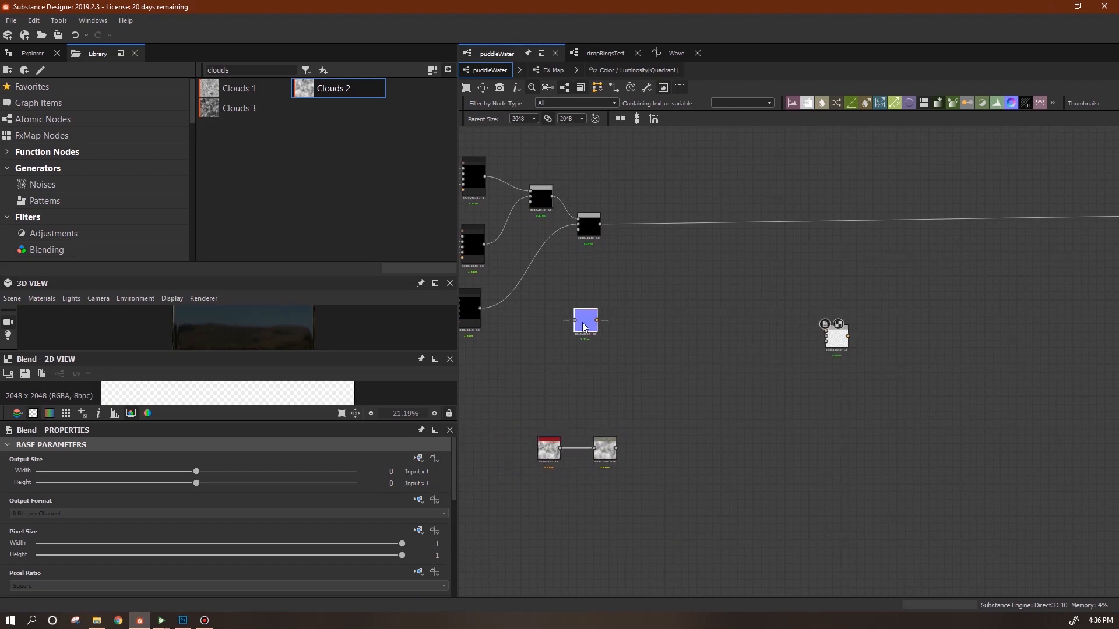
Duplicate the blue node and feed the black node into the Height to Normal node.
key(ctrl+c)
key(ctrl+v)
drag(789, 365, 750, 399)
drag(585, 319, 827, 331)
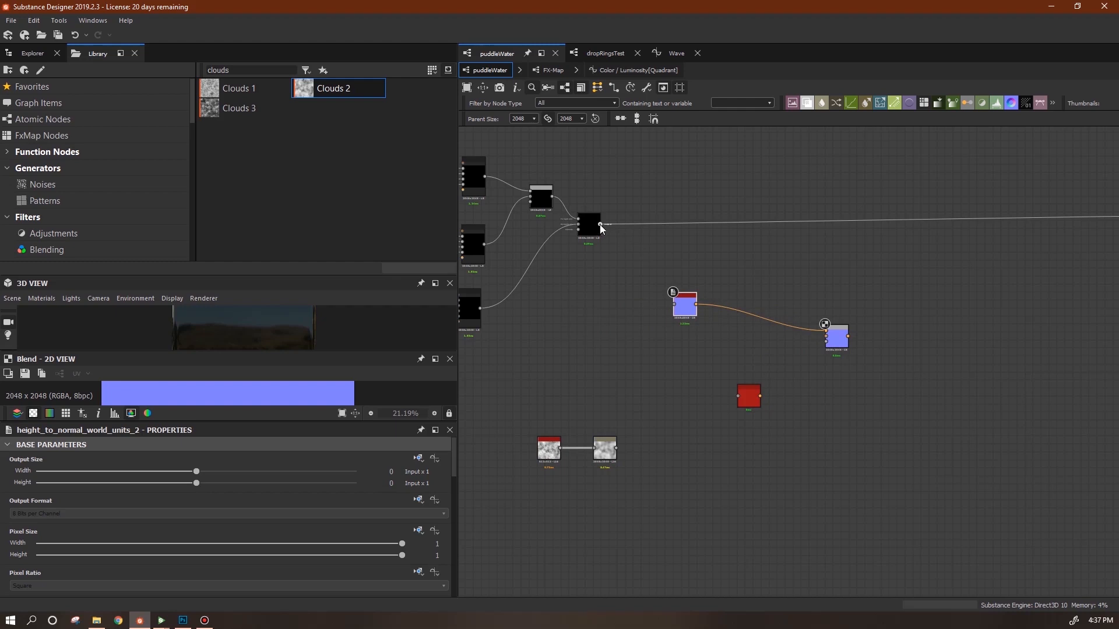
drag(600, 224, 716, 290)
middle_drag(763, 355, 863, 540)
drag(992, 278, 993, 280)
Duplicate the FX-Map, delete the copy's input links and wire the tester output into it.
click(520, 367)
click(557, 354)
key(ctrl+d)
drag(563, 353, 1028, 328)
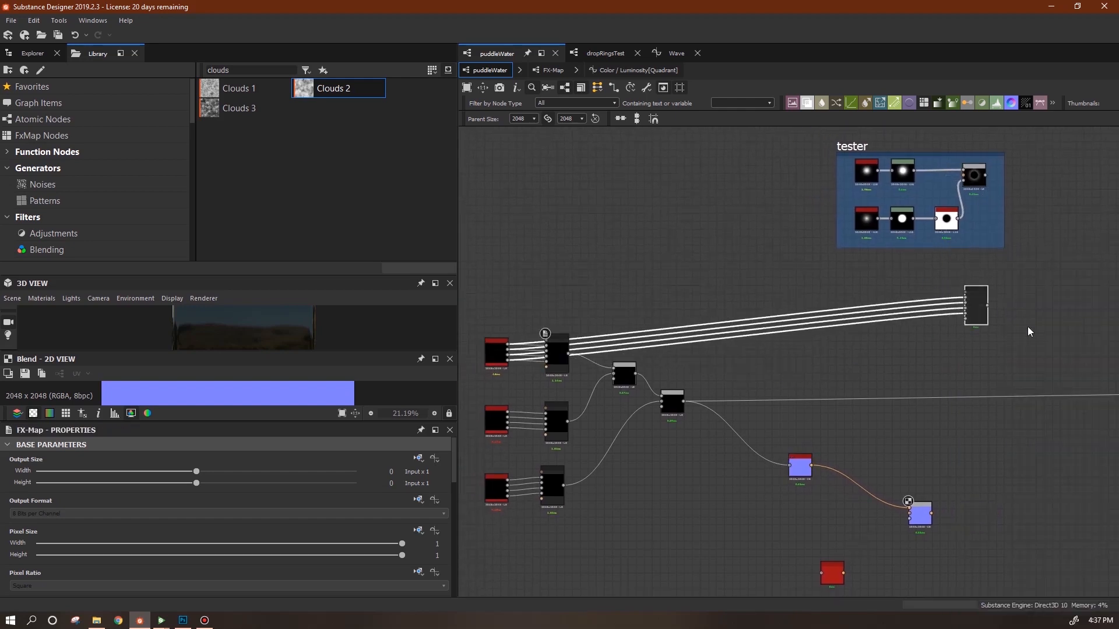
middle_drag(1028, 327, 798, 335)
drag(723, 279, 705, 330)
key(Delete)
drag(756, 183, 558, 471)
Link the FX-Map copy onward to the Blend and enlarge the 2D preview.
click(749, 319)
click(691, 521)
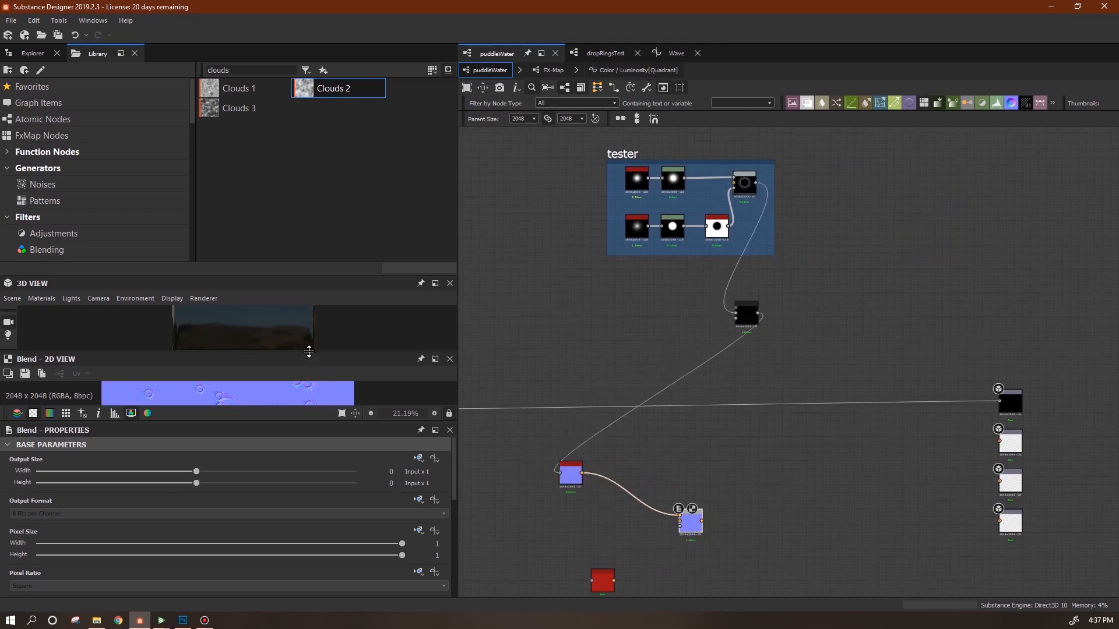
drag(308, 352, 304, 309)
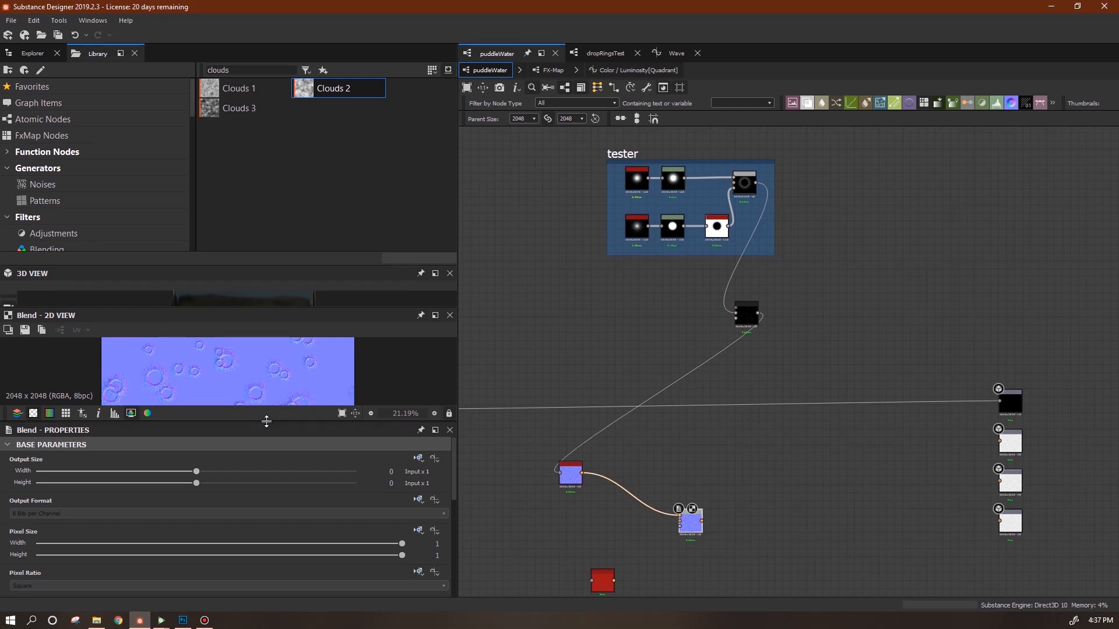
drag(266, 422, 266, 485)
middle_drag(778, 489, 609, 459)
scroll(780, 443, up, 4)
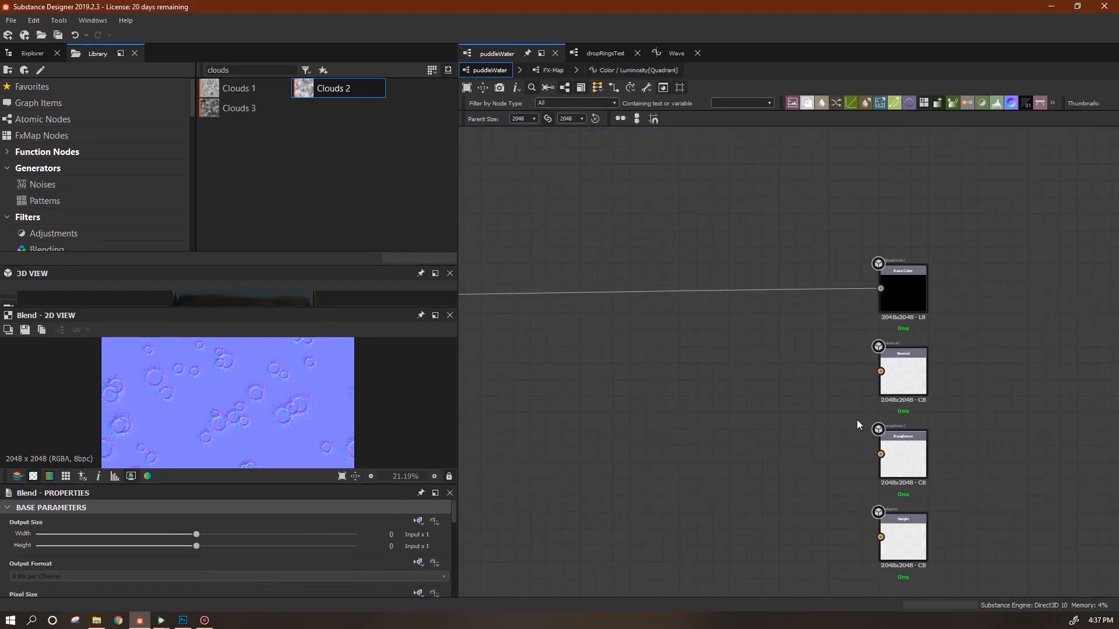
scroll(647, 469, down, 4)
Connect Blend to the Normal output and route the blurred clouds through the second normal node into Blend.
drag(495, 496, 744, 430)
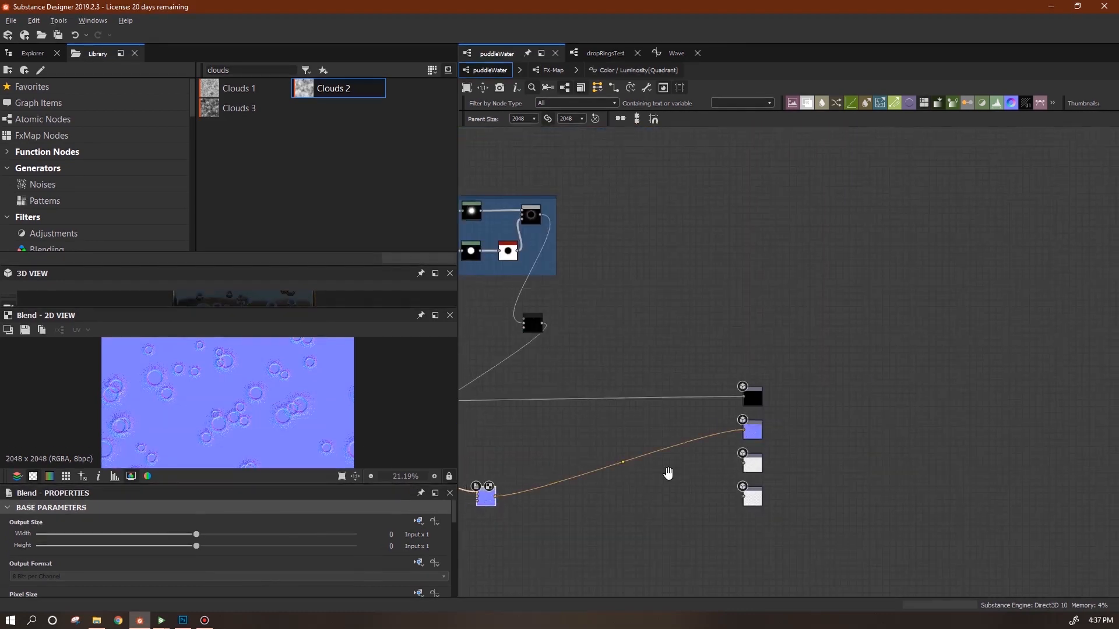
middle_drag(669, 473, 896, 418)
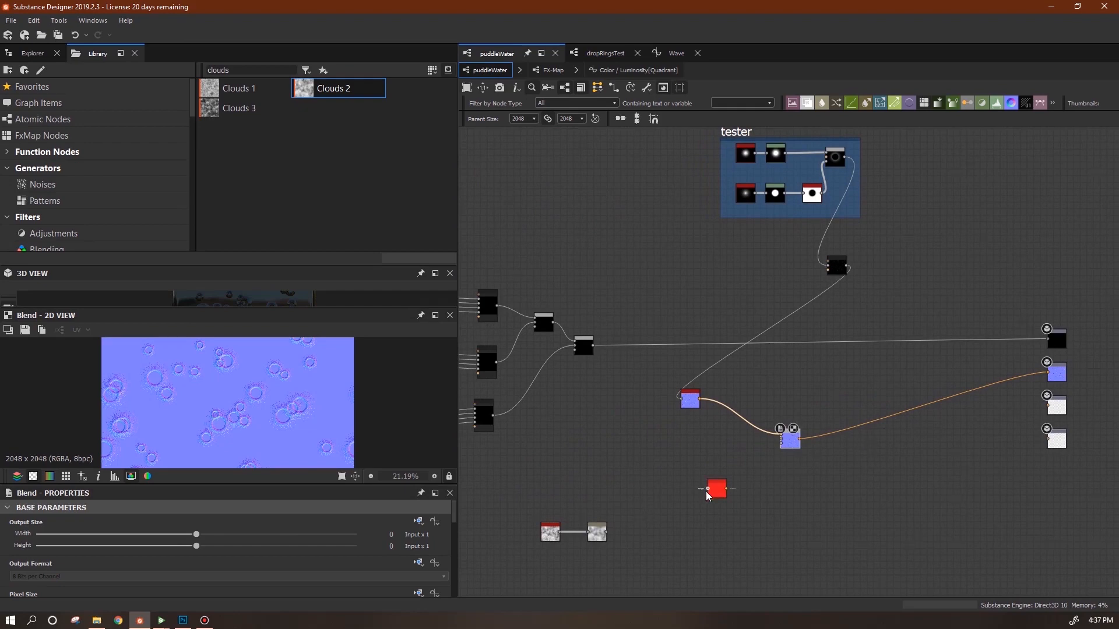
drag(612, 534, 604, 534)
drag(518, 513, 641, 499)
drag(720, 490, 710, 461)
scroll(773, 477, up, 3)
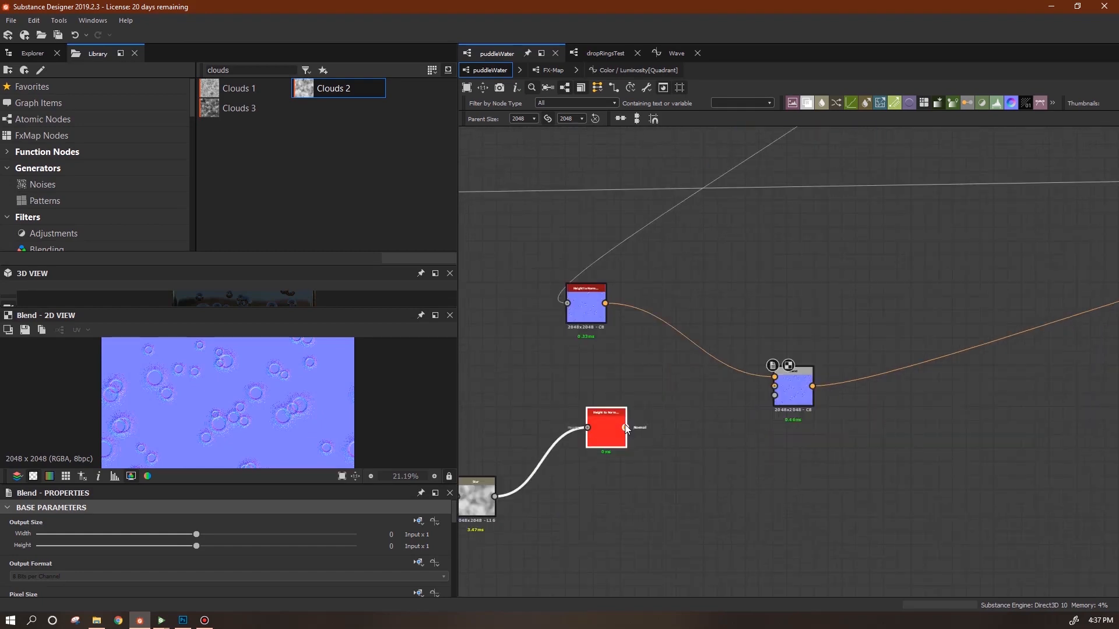
drag(737, 394, 774, 385)
click(607, 426)
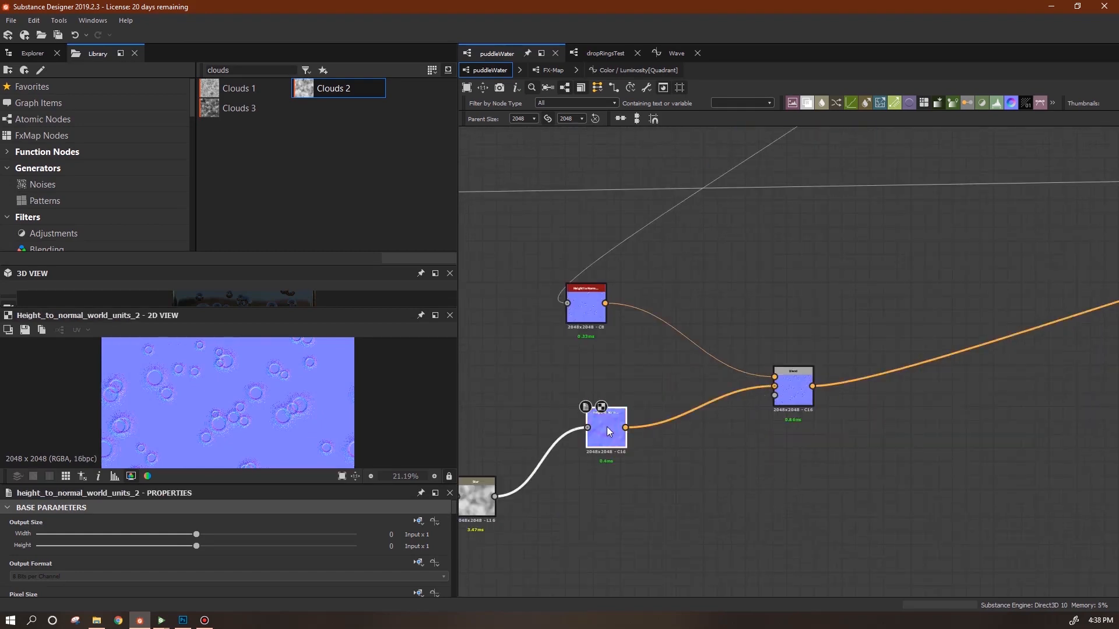
middle_drag(666, 470, 807, 405)
drag(456, 508, 464, 584)
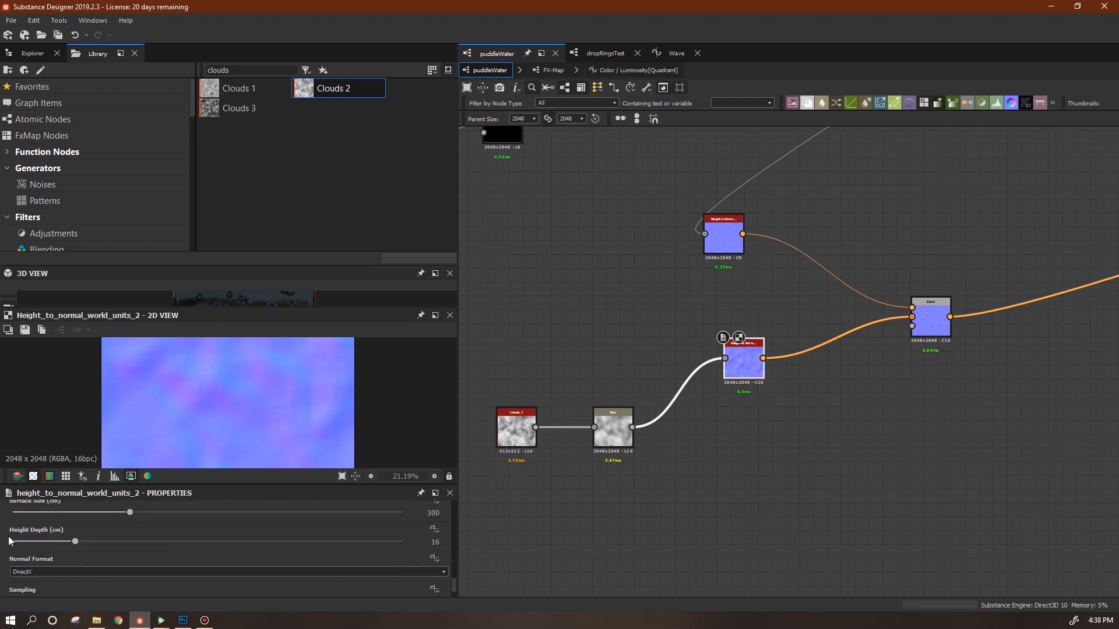
Create a Height Depth function with a Get Float node reading waveHeight.
click(434, 529)
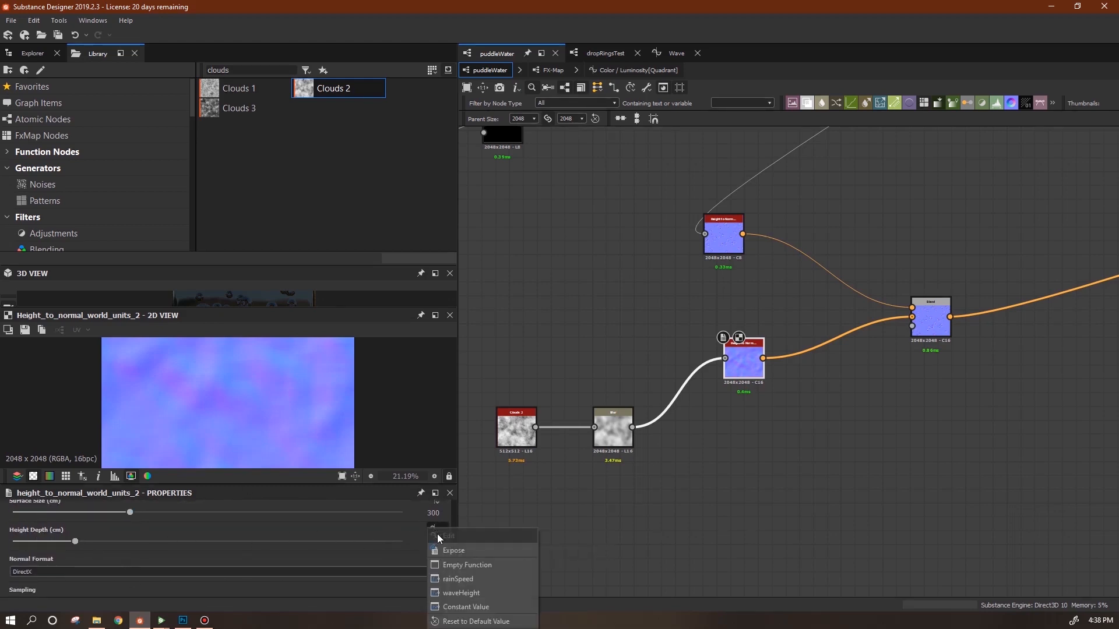
click(462, 568)
right_click(677, 236)
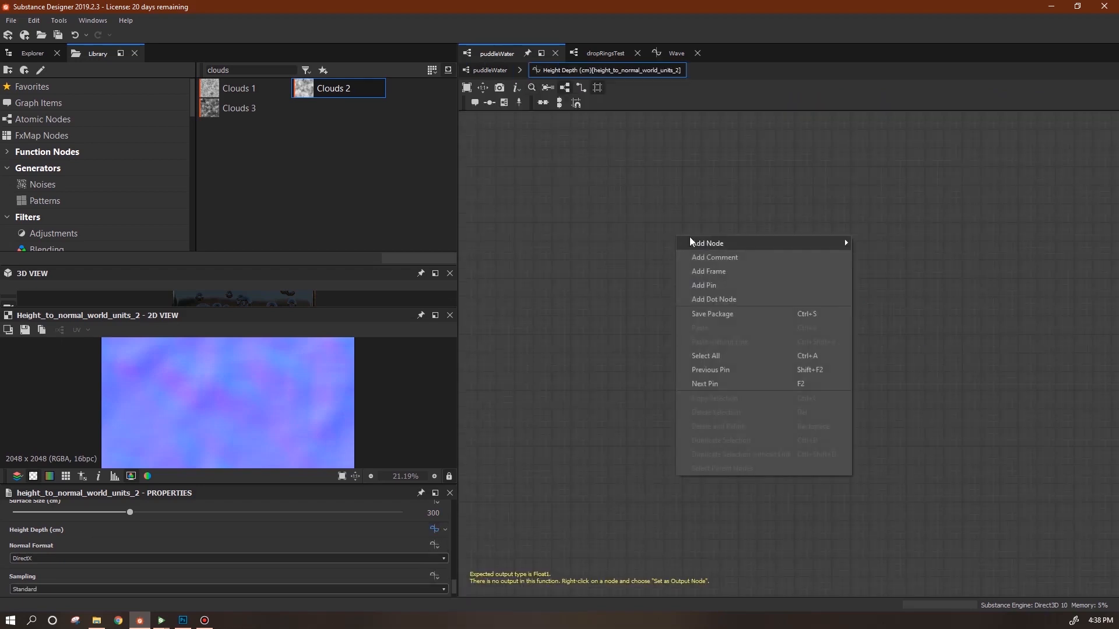
mouse_move(845, 243)
mouse_move(880, 271)
click(948, 287)
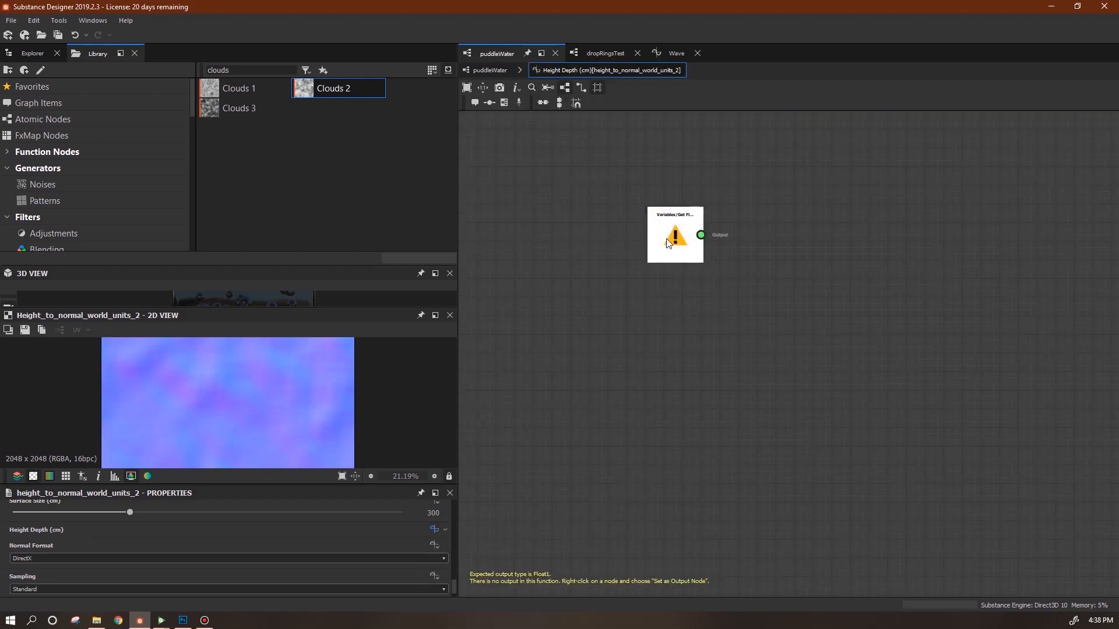
click(445, 523)
click(314, 544)
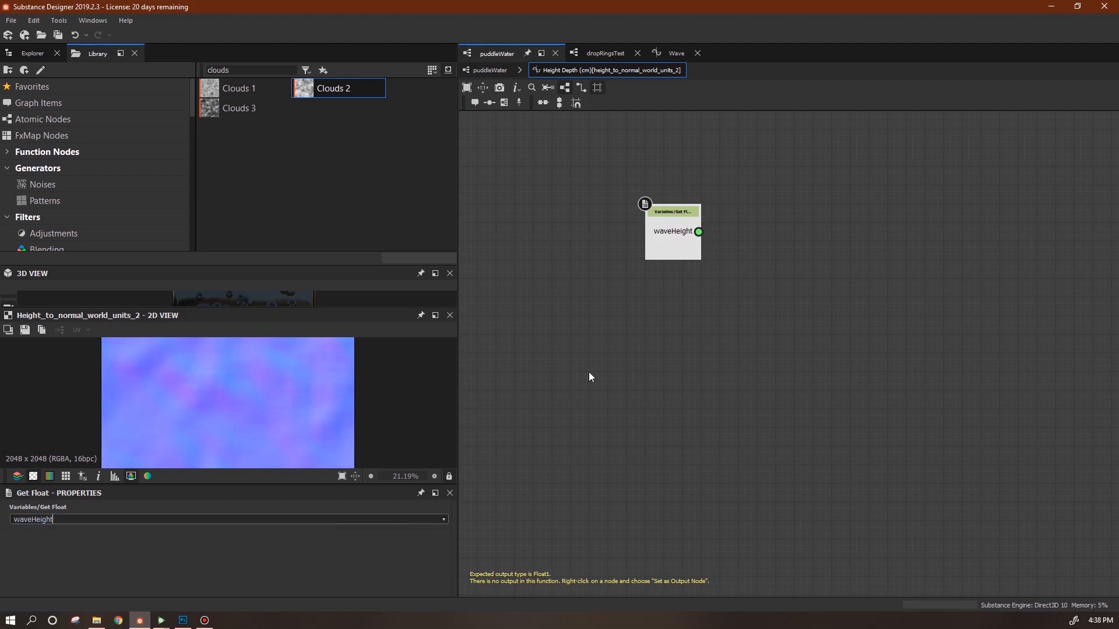
Add a multiplication node to the function graph.
right_click(635, 338)
mouse_move(803, 341)
mouse_move(839, 399)
click(905, 431)
Add a Constant Float of 16 and multiply waveHeight by it.
right_click(635, 349)
mouse_move(665, 355)
mouse_move(839, 356)
click(900, 356)
click(642, 348)
double_click(440, 519)
text(16)
key(Return)
drag(699, 232, 759, 300)
drag(652, 357, 759, 313)
Set the multiplication as the output node and go back to the puddleWater graph.
right_click(794, 314)
click(834, 366)
click(488, 71)
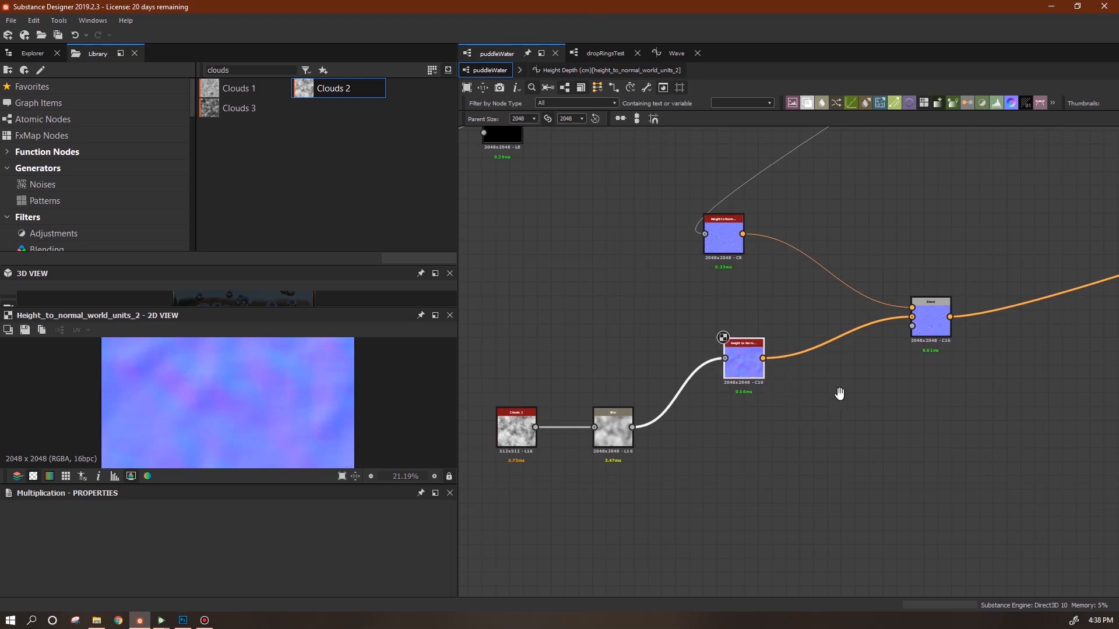
Reposition the two Height to Normal nodes for clearer wiring.
middle_drag(840, 394, 789, 426)
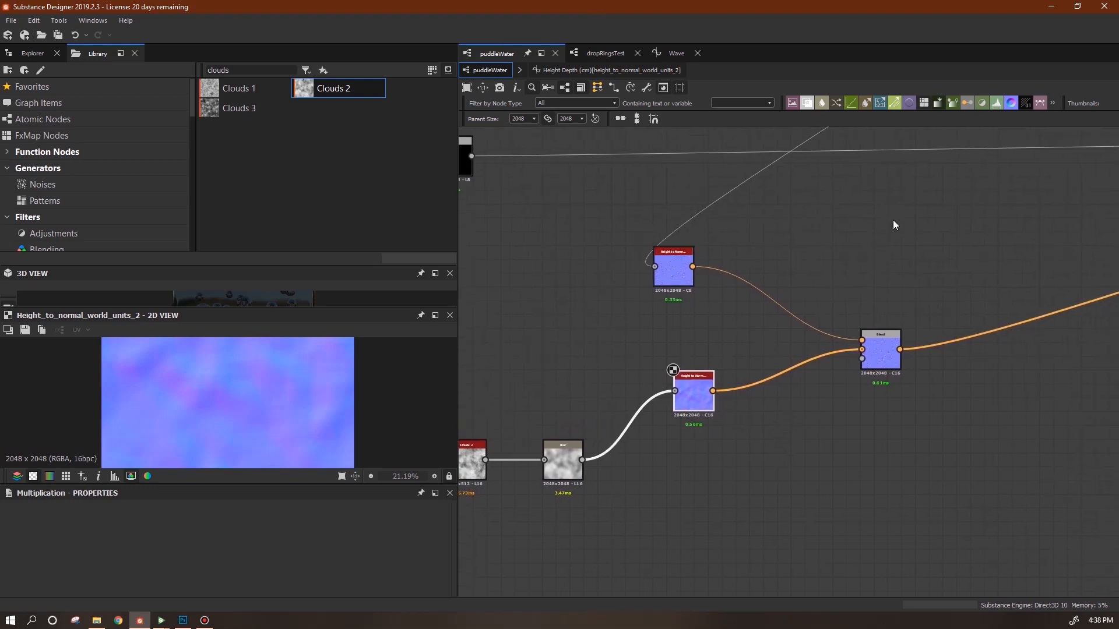
drag(684, 266, 662, 241)
drag(694, 399, 688, 401)
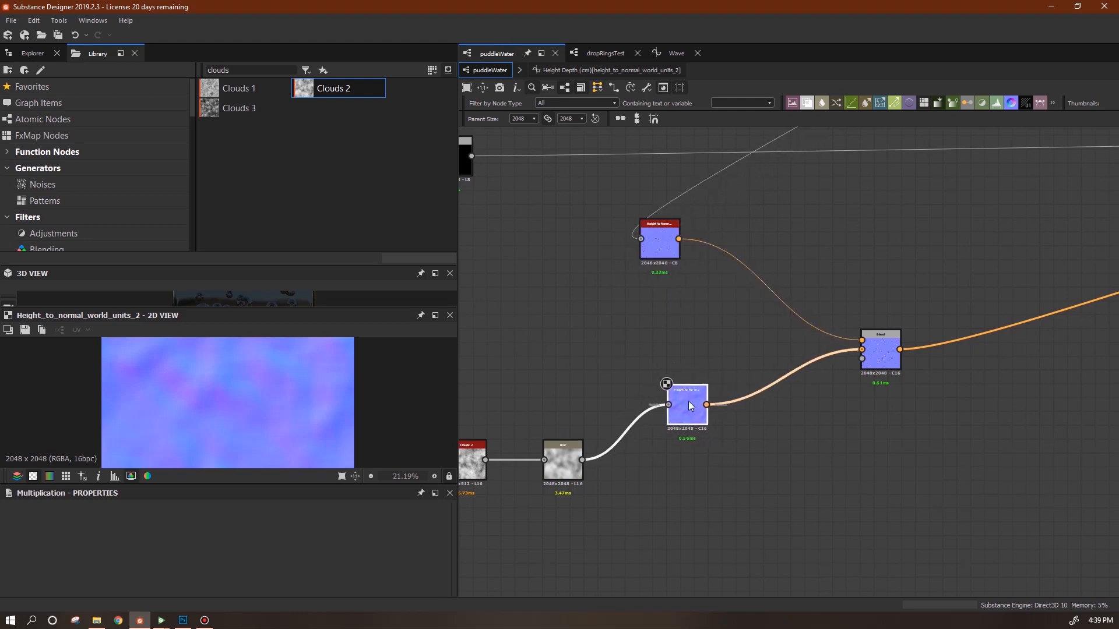
Add a Warp node between the normals and Blend, with Intensity 0.28.
right_click(790, 231)
mouse_move(818, 234)
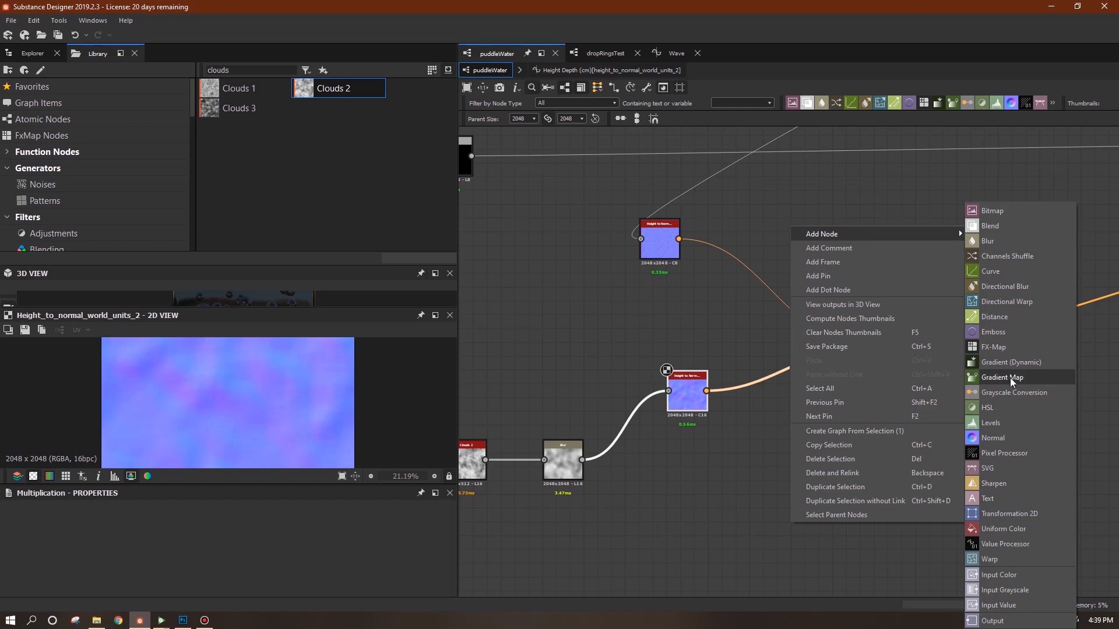
click(1015, 559)
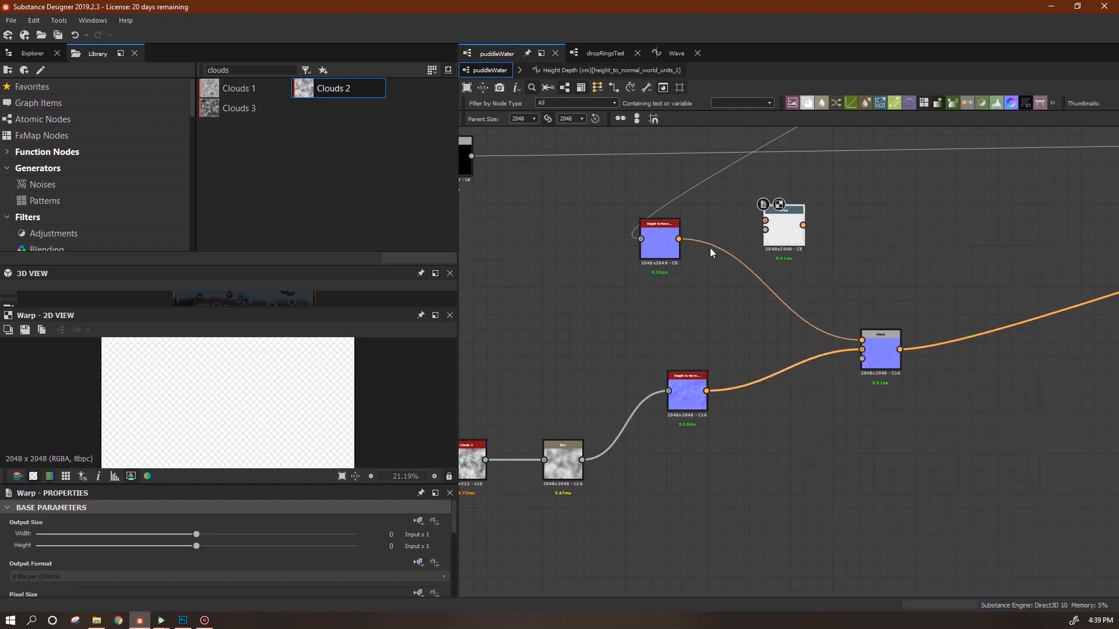
drag(679, 239, 581, 460)
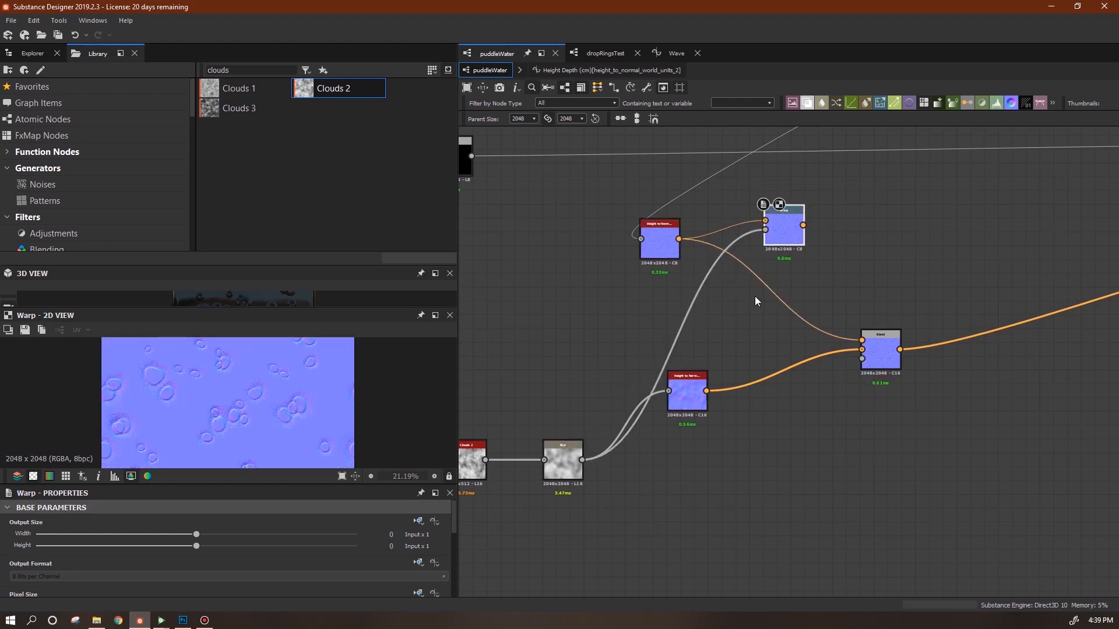
drag(455, 518, 454, 583)
drag(827, 323, 862, 340)
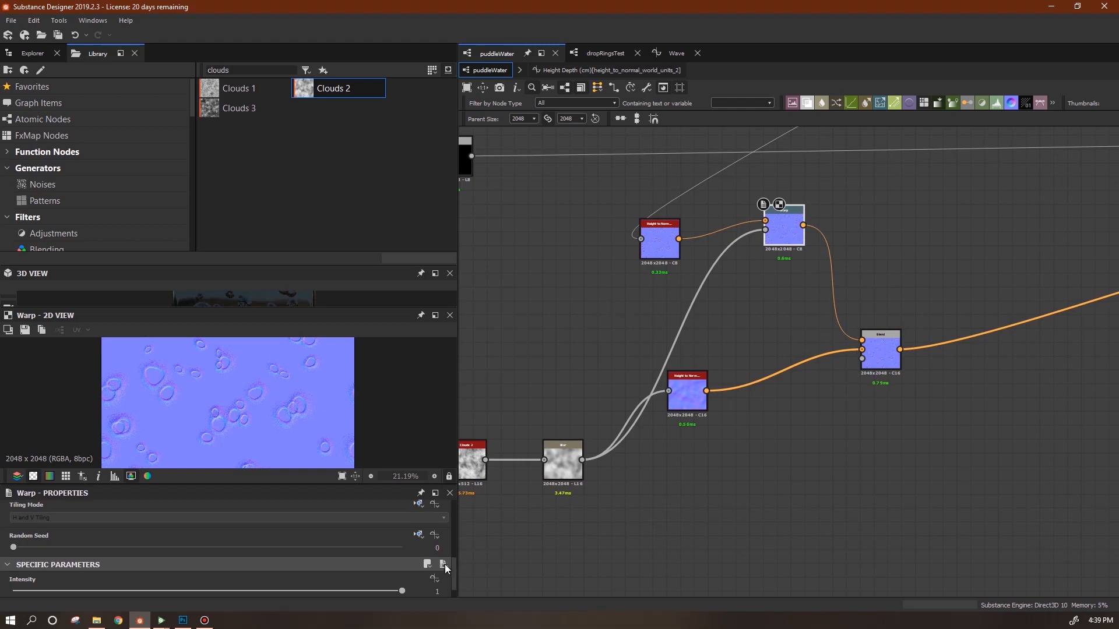
drag(401, 590, 125, 619)
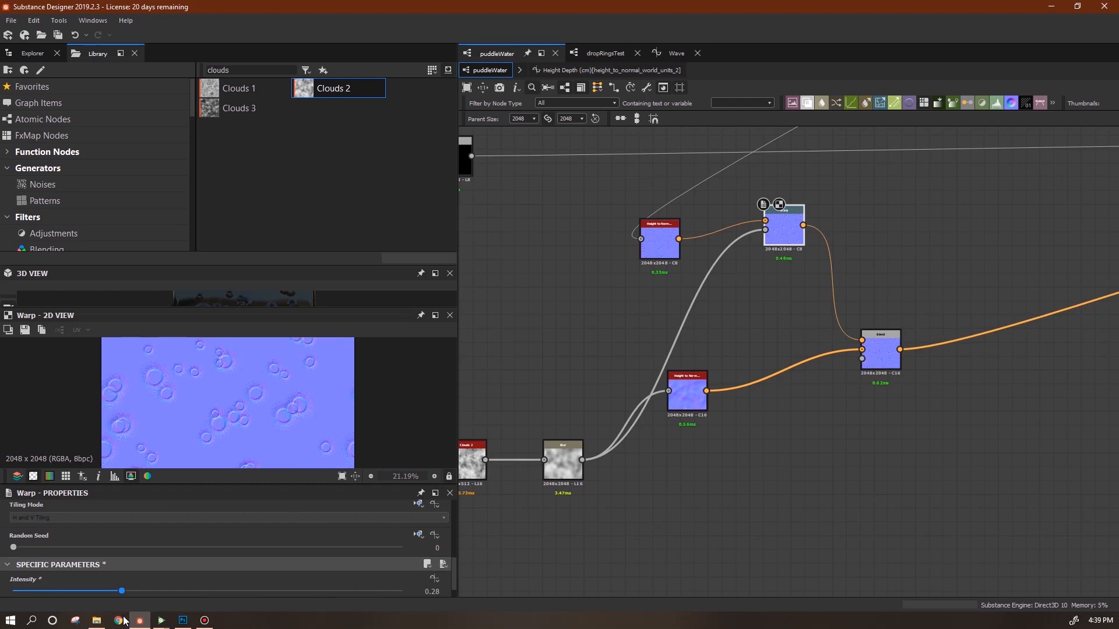
scroll(177, 411, up, 2)
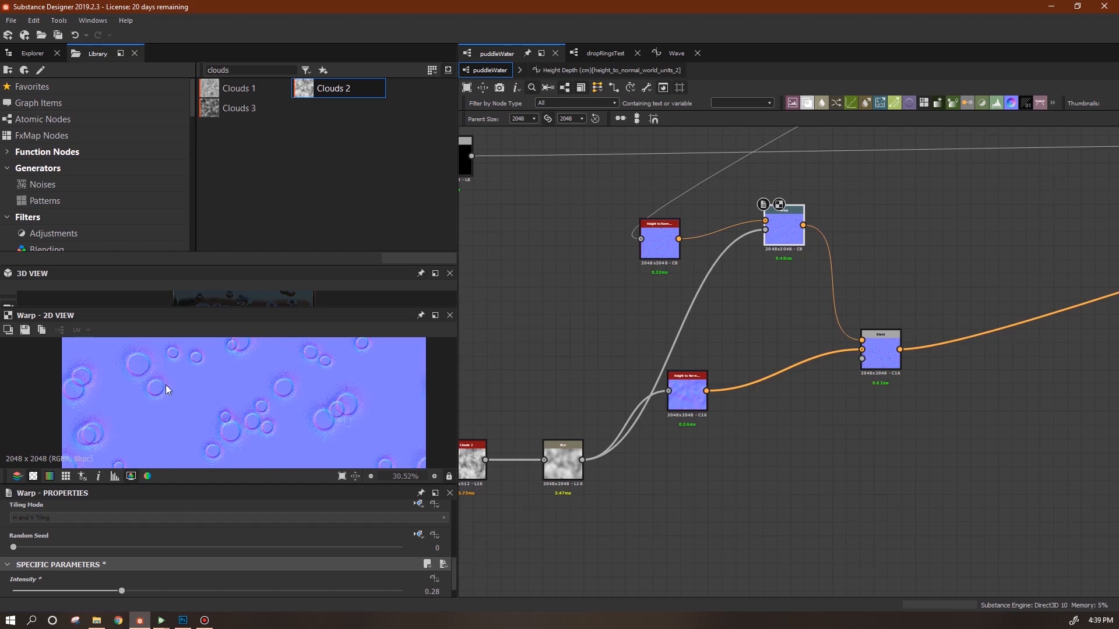
Rearrange the Warp and normal nodes closer to the Blend node.
scroll(783, 423, down, 1)
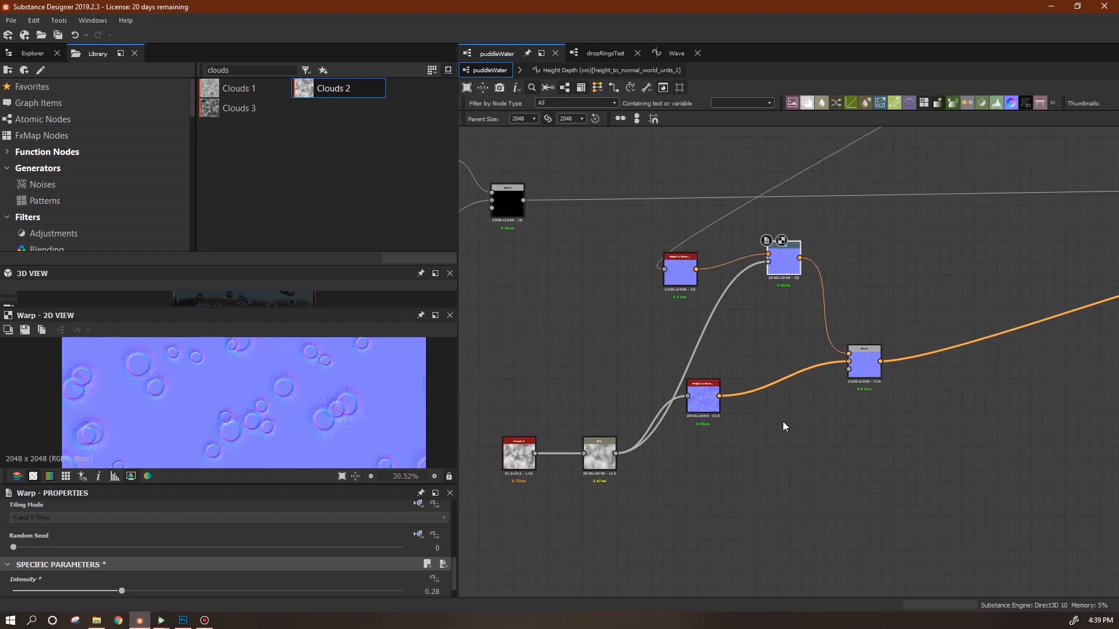
middle_drag(872, 464, 776, 459)
drag(694, 265, 706, 333)
drag(592, 279, 616, 327)
scroll(729, 418, down, 1)
middle_drag(815, 427, 769, 379)
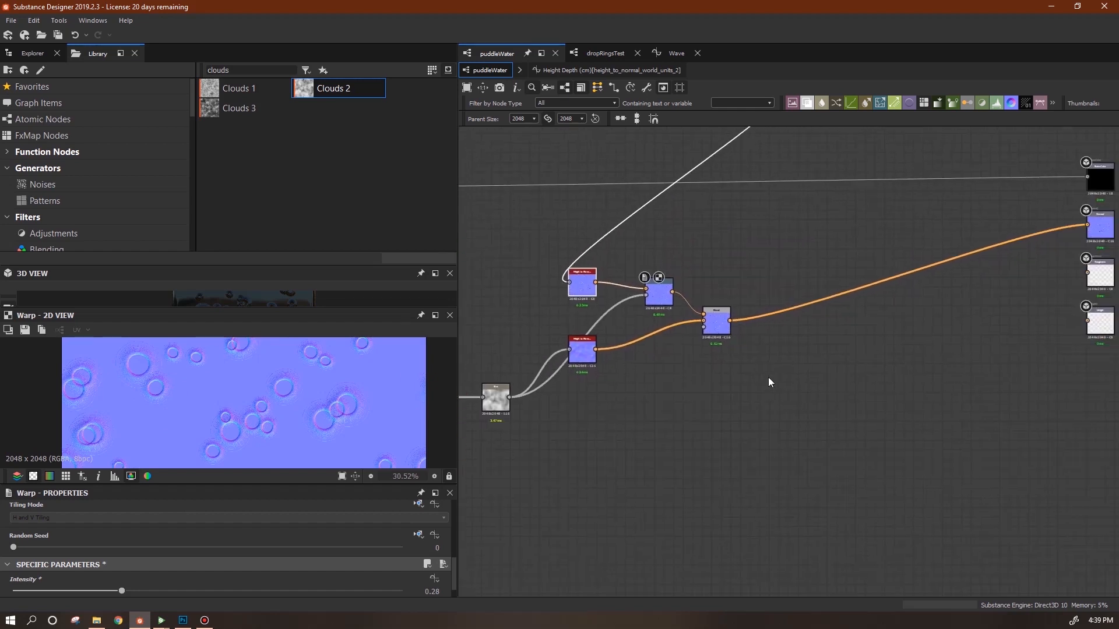
scroll(768, 378, down, 1)
drag(725, 327, 661, 303)
Add a Transformation 2D node fed by the Blend output.
right_click(787, 267)
mouse_move(841, 278)
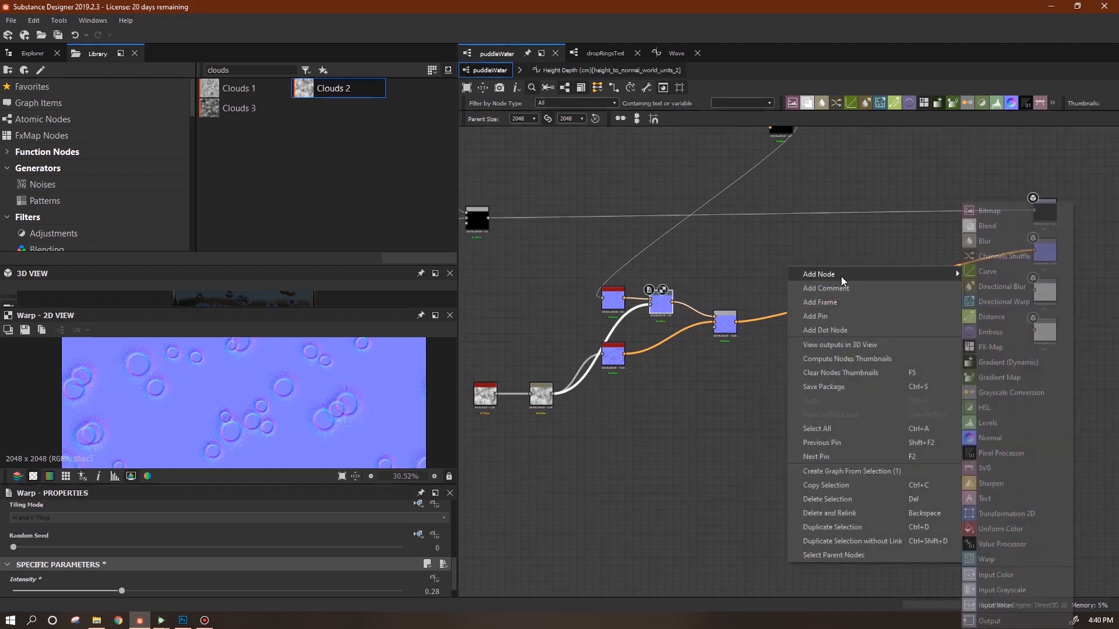
click(1006, 513)
drag(778, 267, 798, 292)
Create an empty function for the Transformation 2D Offset parameter.
scroll(455, 545, down, 2)
scroll(455, 548, down, 4)
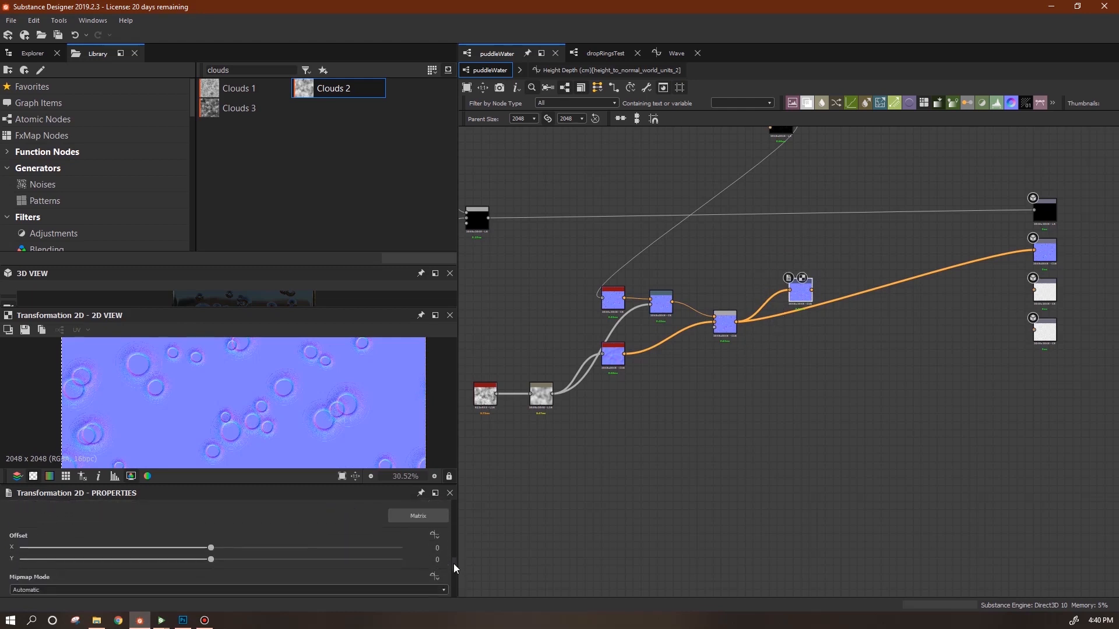
click(434, 530)
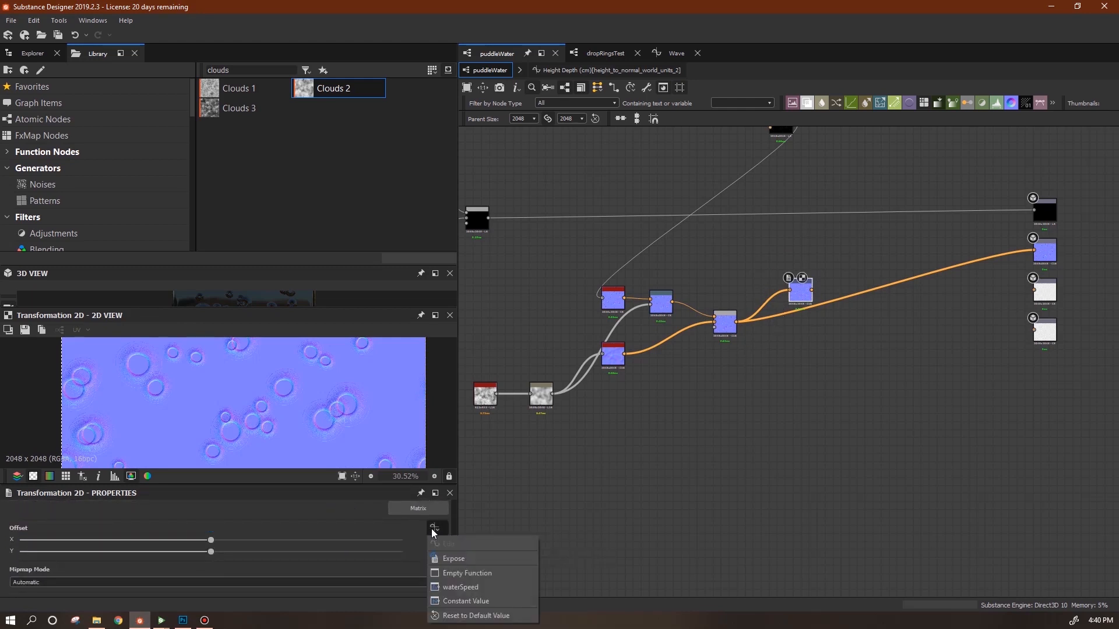
click(463, 573)
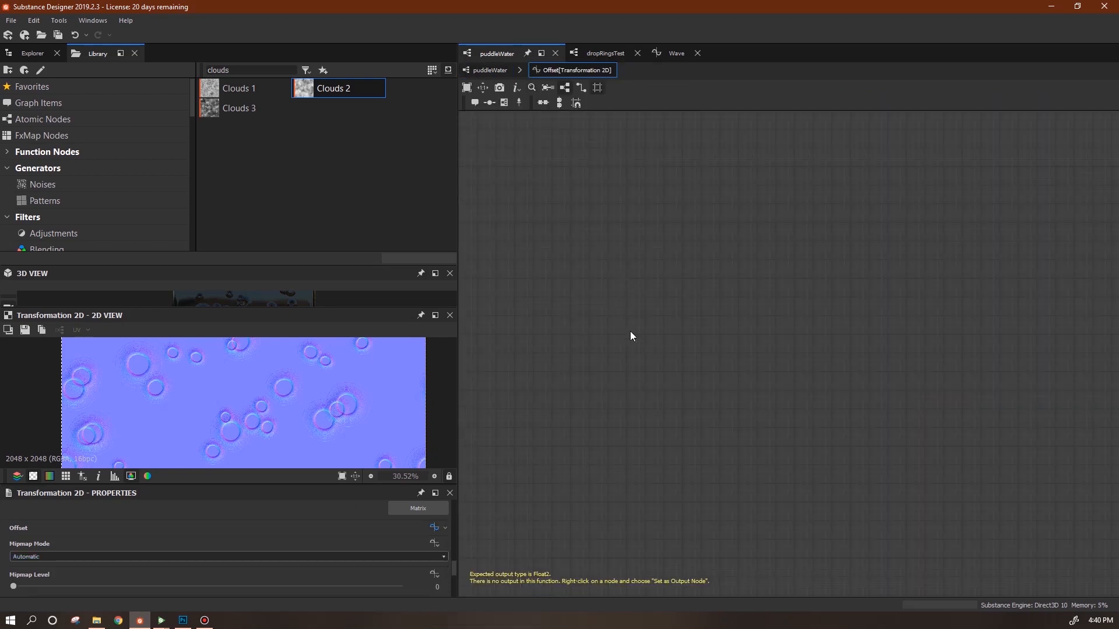
Build a Vector Float2 node whose first input is a Get Float reading $time.
right_click(608, 279)
mouse_move(777, 282)
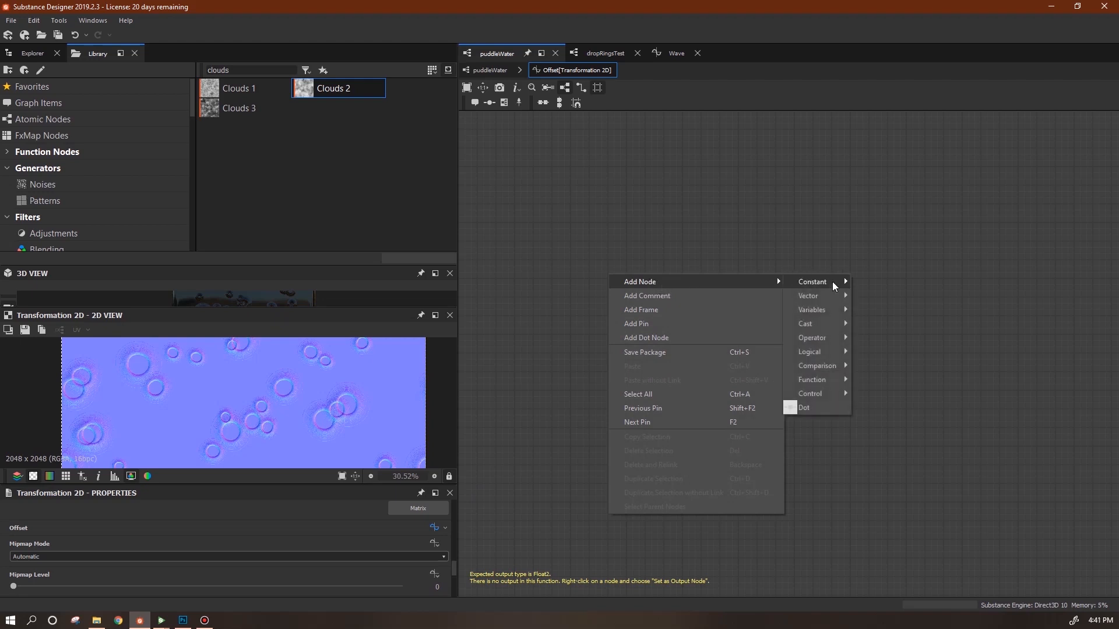
mouse_move(835, 299)
click(886, 324)
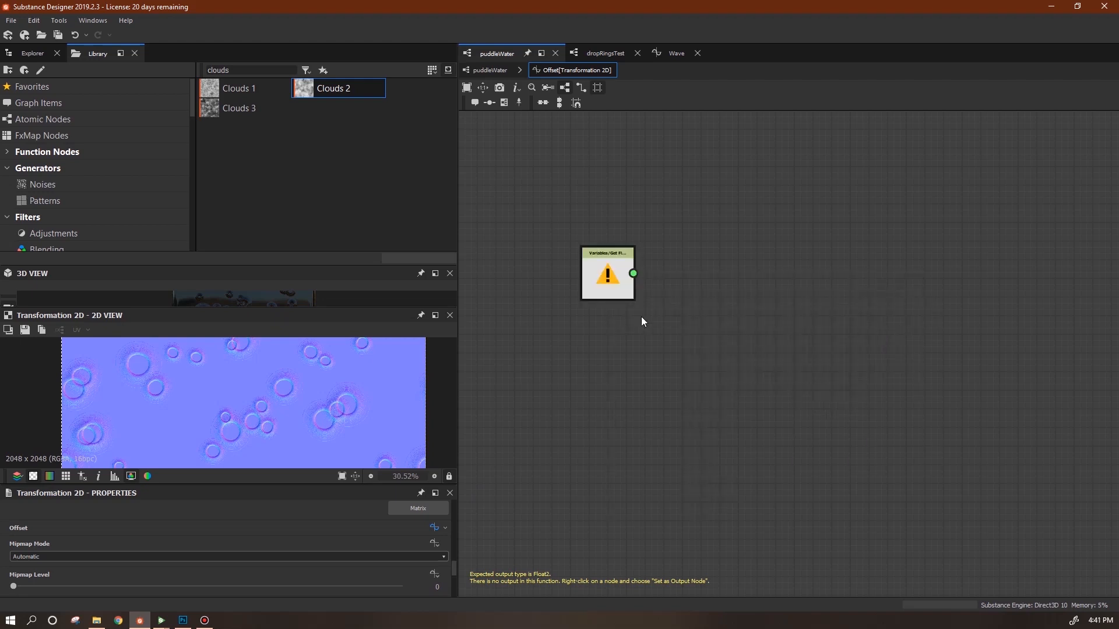
click(443, 519)
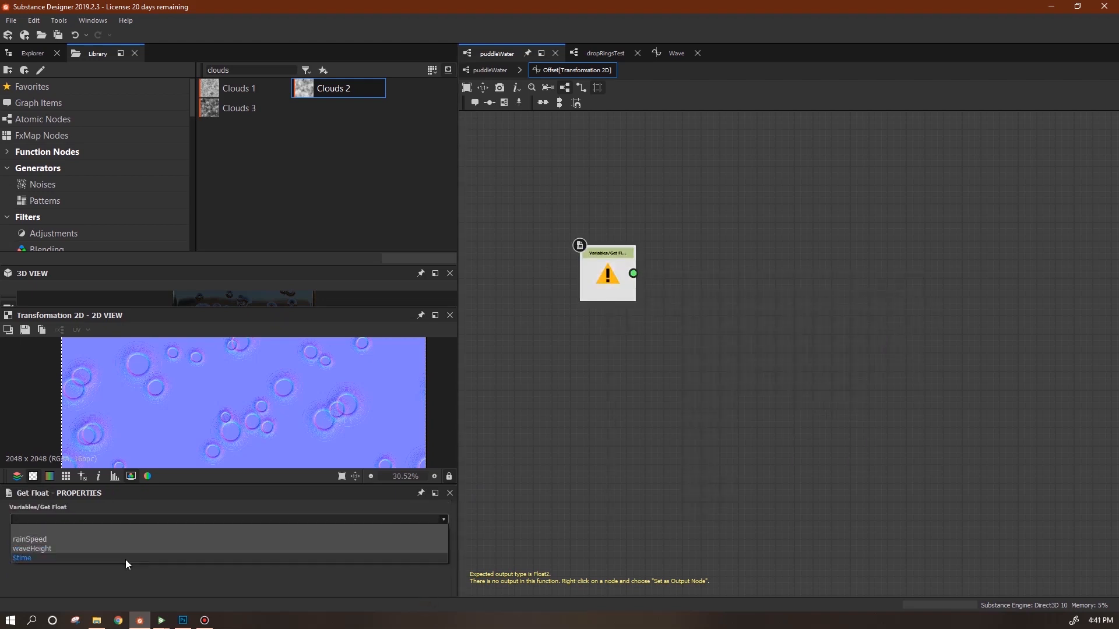
click(125, 560)
right_click(792, 351)
mouse_move(807, 358)
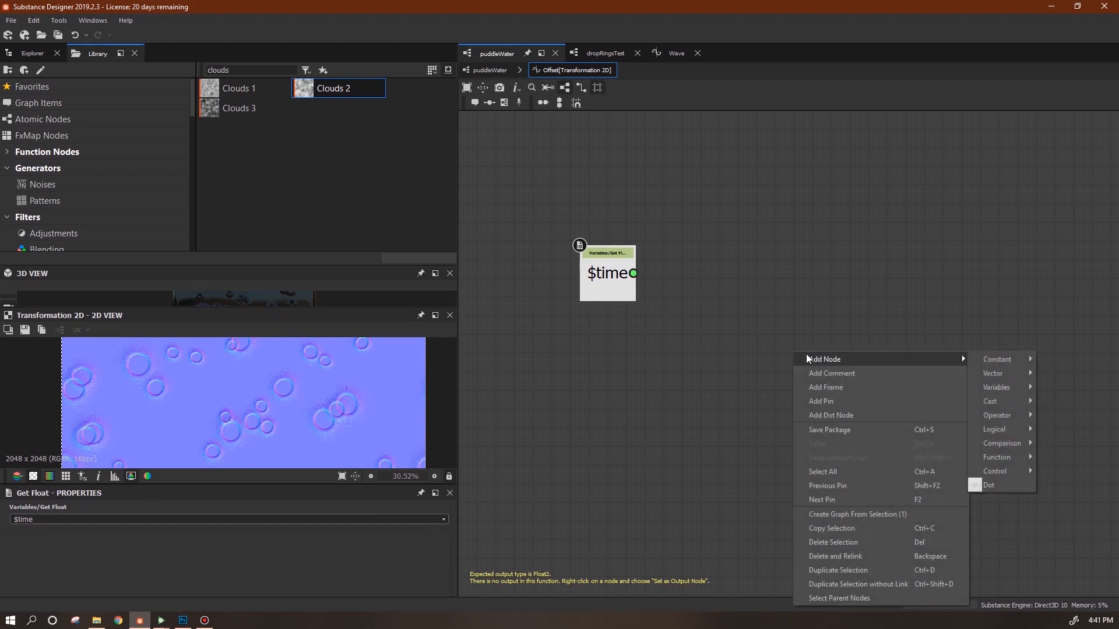
mouse_move(1001, 375)
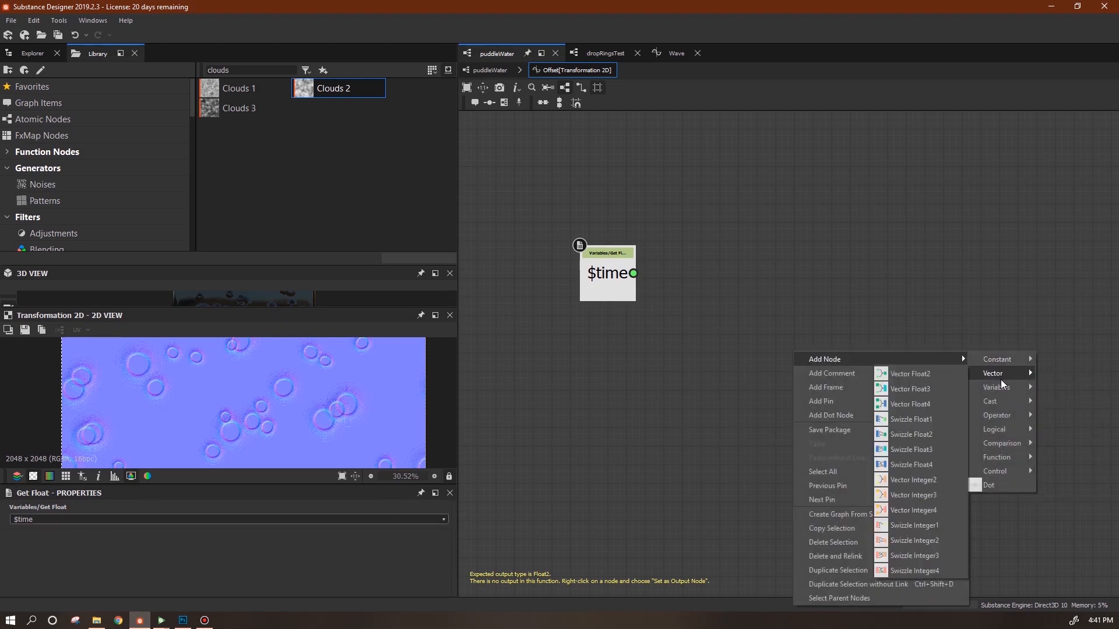
click(947, 375)
drag(633, 273, 731, 294)
Add a Get Float2 node that reads the waterSpeed variable.
right_click(641, 359)
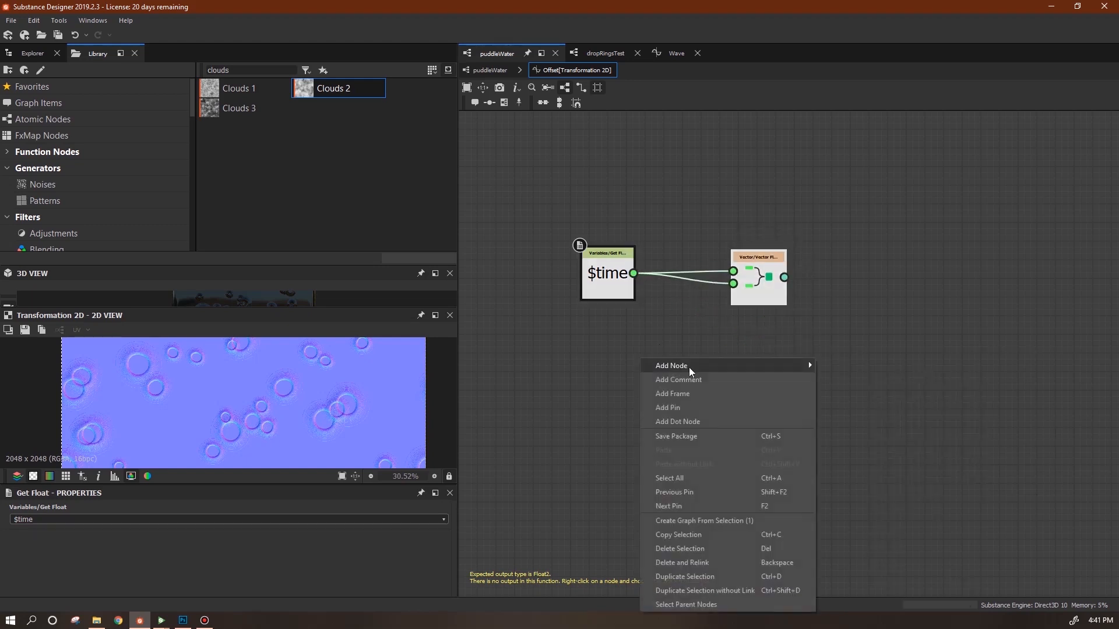
mouse_move(808, 363)
mouse_move(845, 393)
click(913, 423)
click(441, 518)
click(378, 543)
Multiply the vector by waterSpeed, make the Multiplication the output, and return to puddleWater.
right_click(866, 319)
mouse_move(1032, 325)
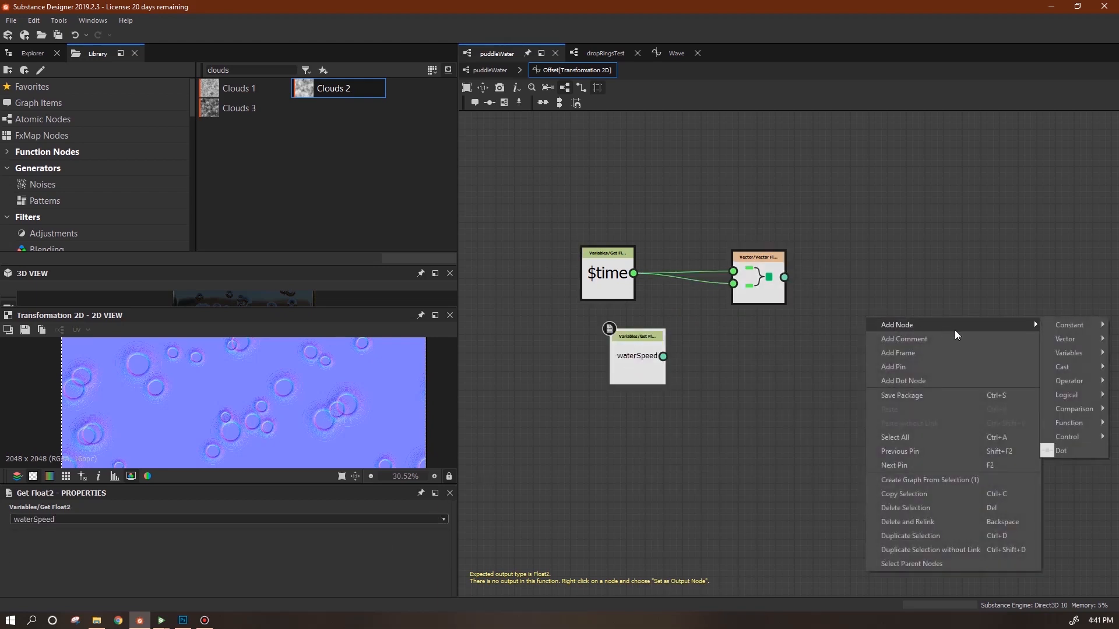
mouse_move(1069, 381)
click(970, 411)
drag(784, 277, 692, 386)
right_click(861, 312)
click(878, 362)
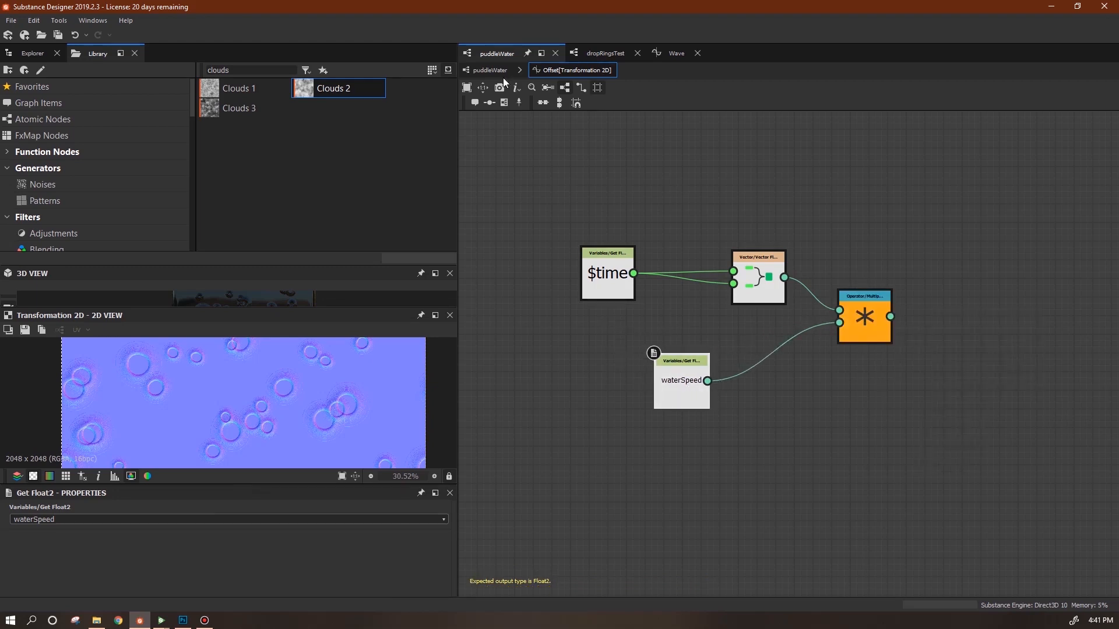
click(496, 73)
Duplicate the Transformation 2D node and delete the link feeding the copy.
drag(805, 295, 801, 271)
key(ctrl+d)
drag(767, 336, 748, 358)
key(Delete)
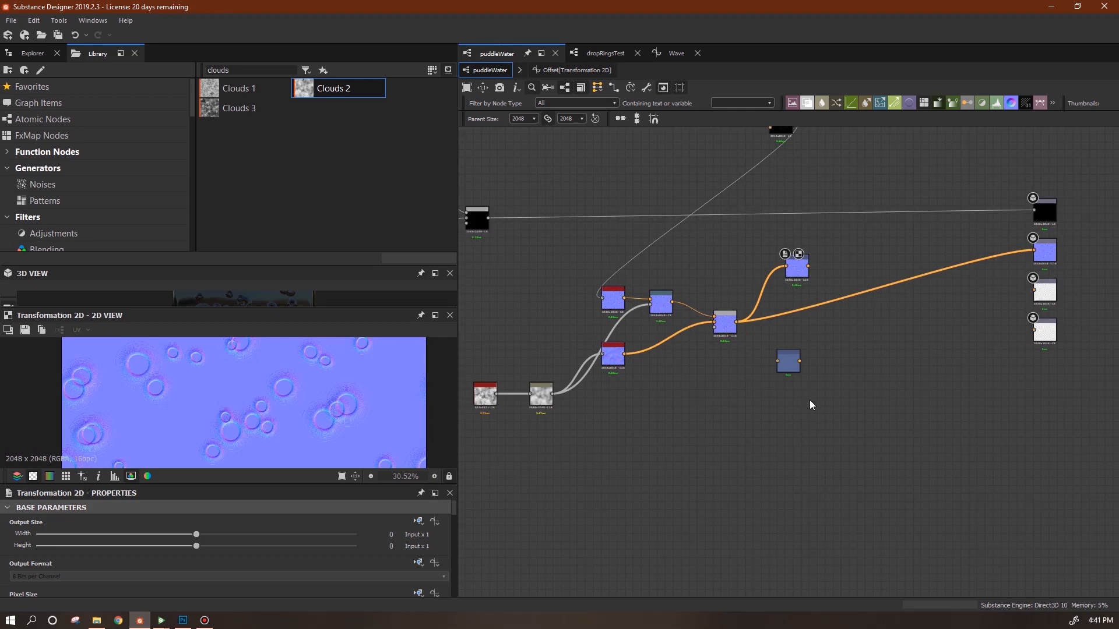
Connect Transformation 2D to the Normal output and regroup the ripple and clouds nodes nearby.
scroll(797, 420, down, 2)
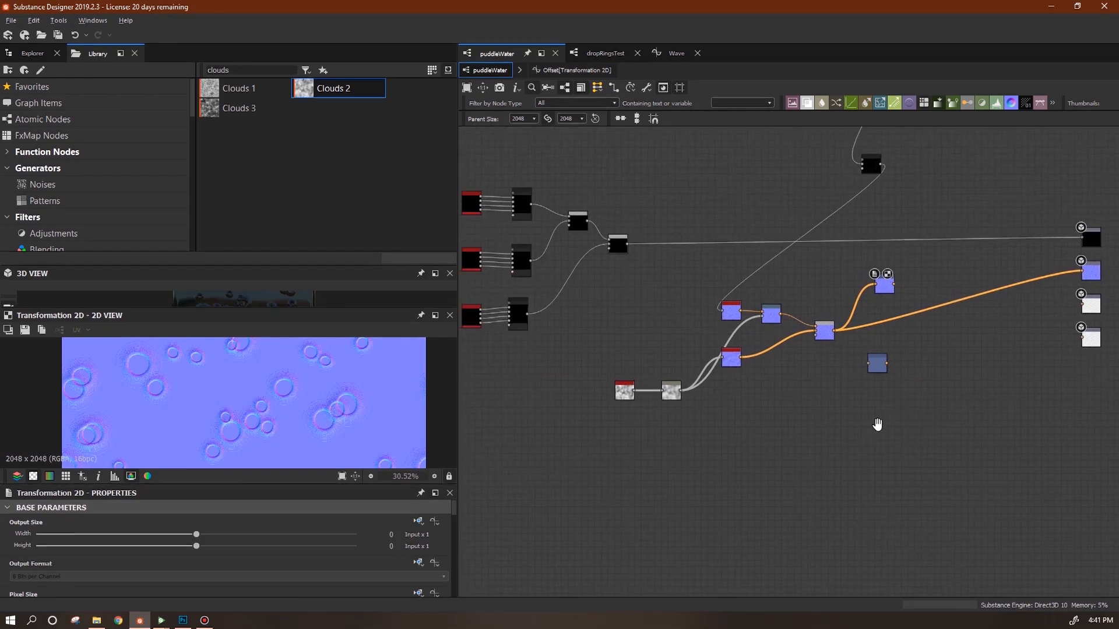
drag(812, 428, 808, 421)
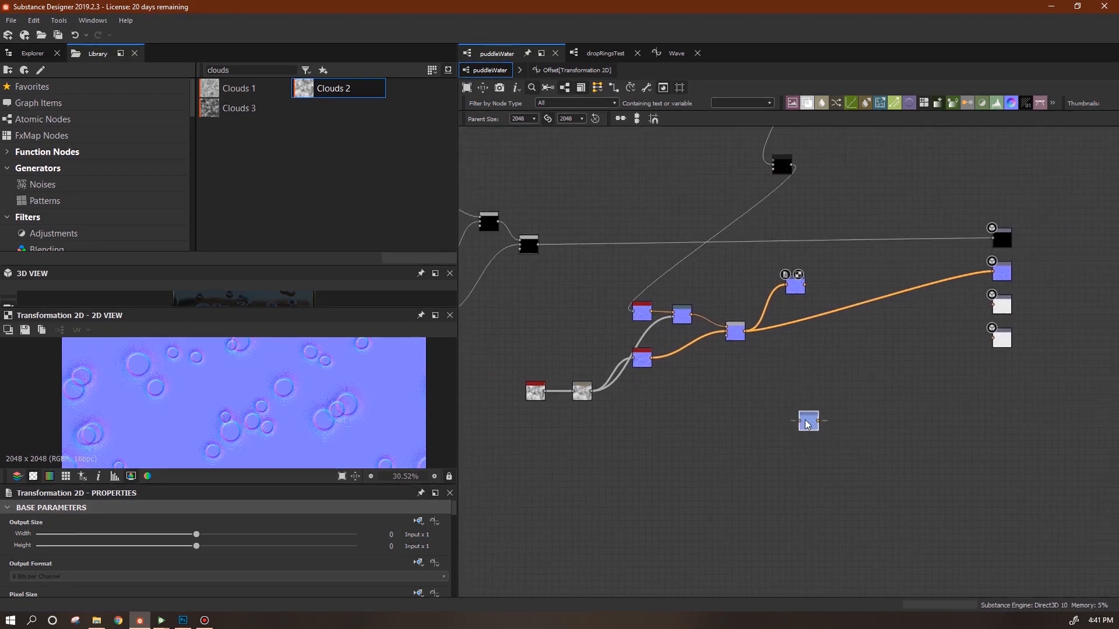
middle_drag(747, 418, 765, 501)
drag(628, 381, 809, 438)
drag(816, 371, 973, 369)
drag(676, 347, 821, 359)
middle_drag(828, 437, 874, 381)
drag(570, 382, 653, 361)
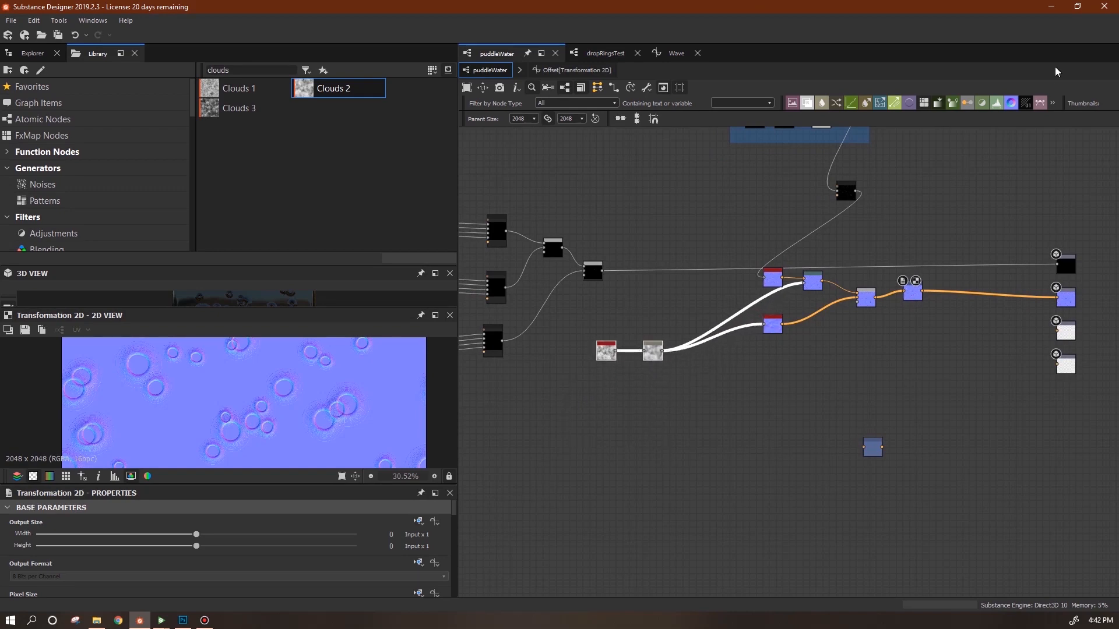
Add a Levels node below the clouds chain, fed by the clouds.
drag(888, 337, 760, 389)
drag(662, 352, 757, 389)
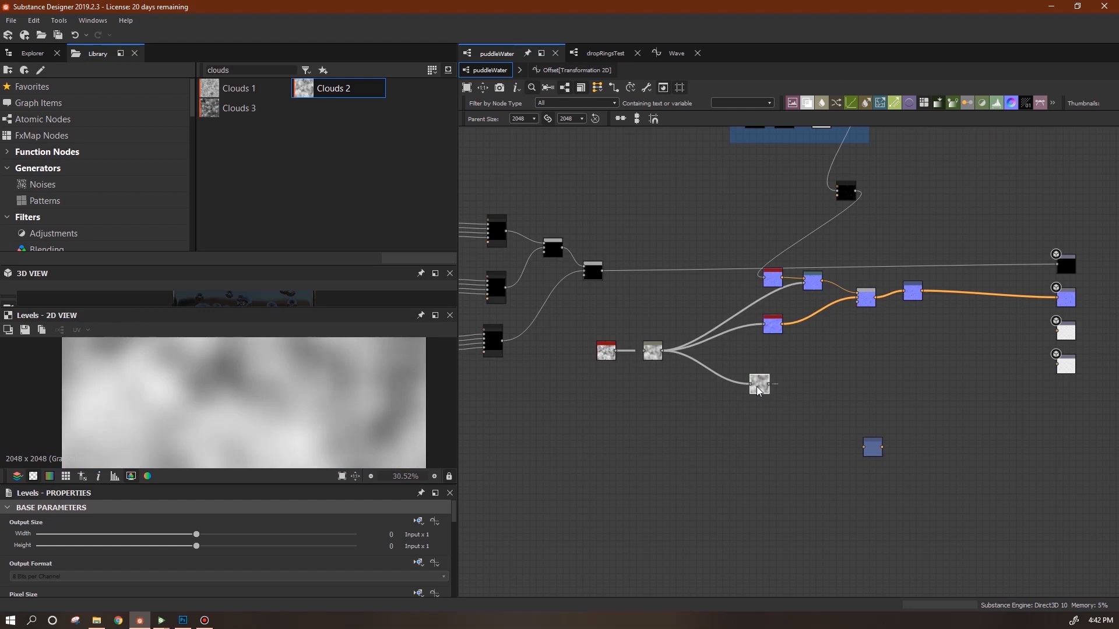
scroll(454, 524, down, 10)
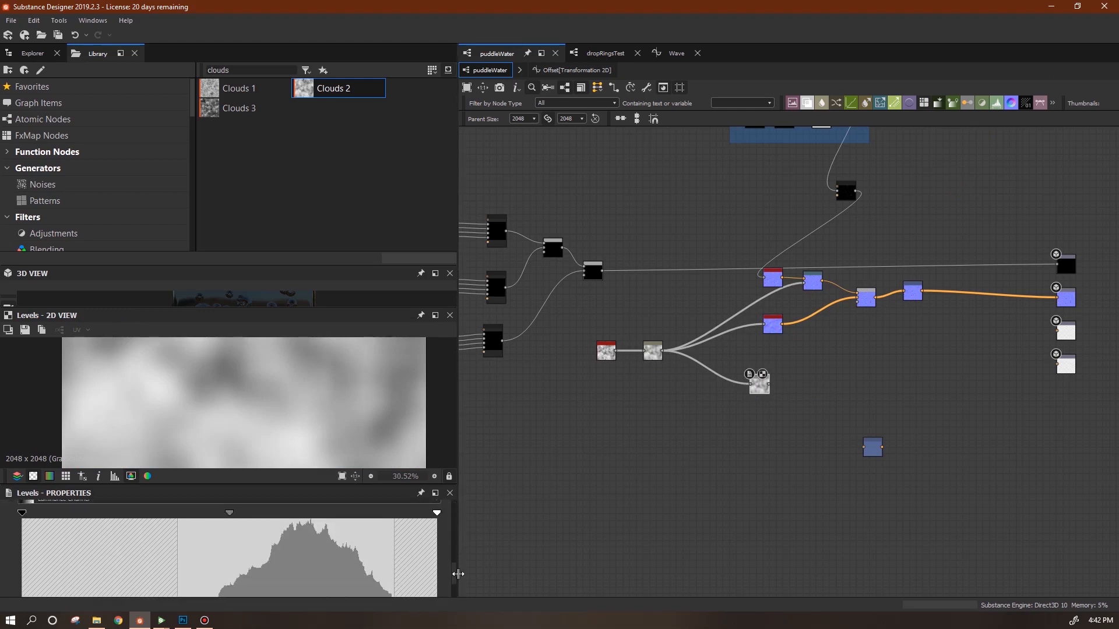
scroll(455, 568, down, 3)
drag(437, 565, 84, 571)
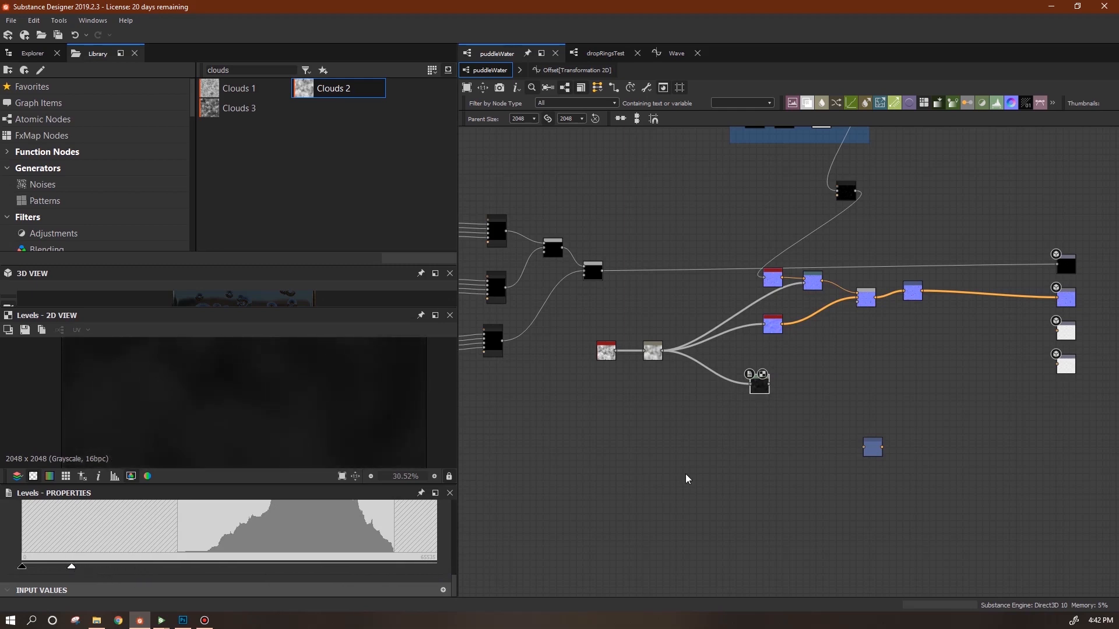
drag(761, 384, 742, 436)
Add a Blend mixing the ripple node and the Levels result in Max (Lighten) mode.
drag(806, 103, 759, 391)
middle_drag(874, 376, 925, 467)
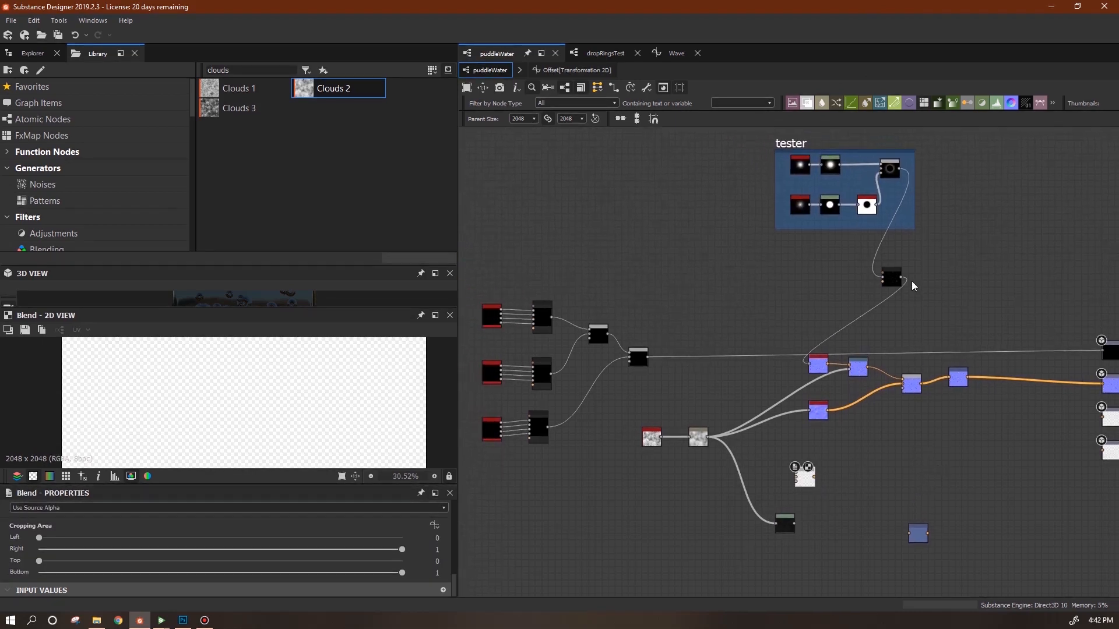
mouse_move(791, 467)
mouse_down()
mouse_move(758, 456)
mouse_move(796, 473)
mouse_up()
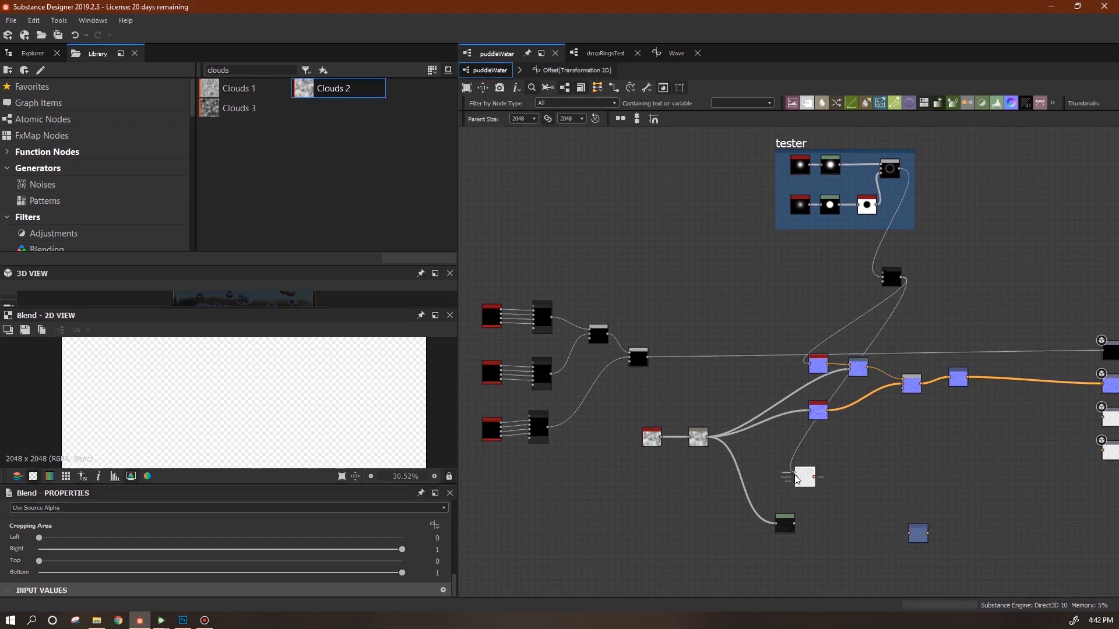
drag(794, 523, 795, 476)
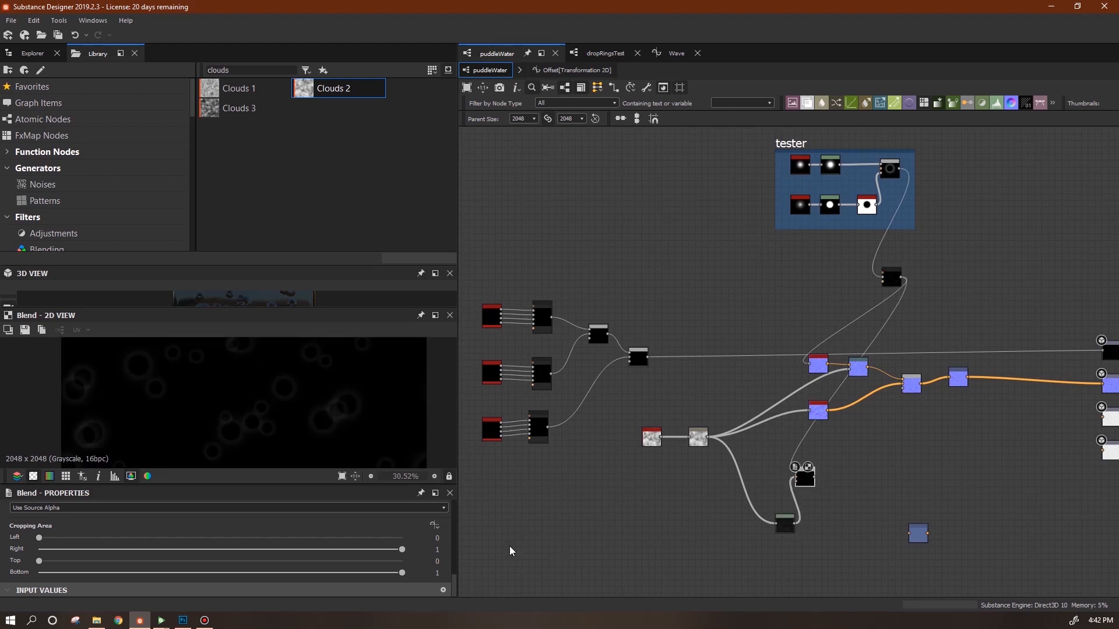
right_click(802, 482)
click(800, 482)
click(801, 482)
drag(454, 585, 454, 562)
click(334, 569)
click(248, 524)
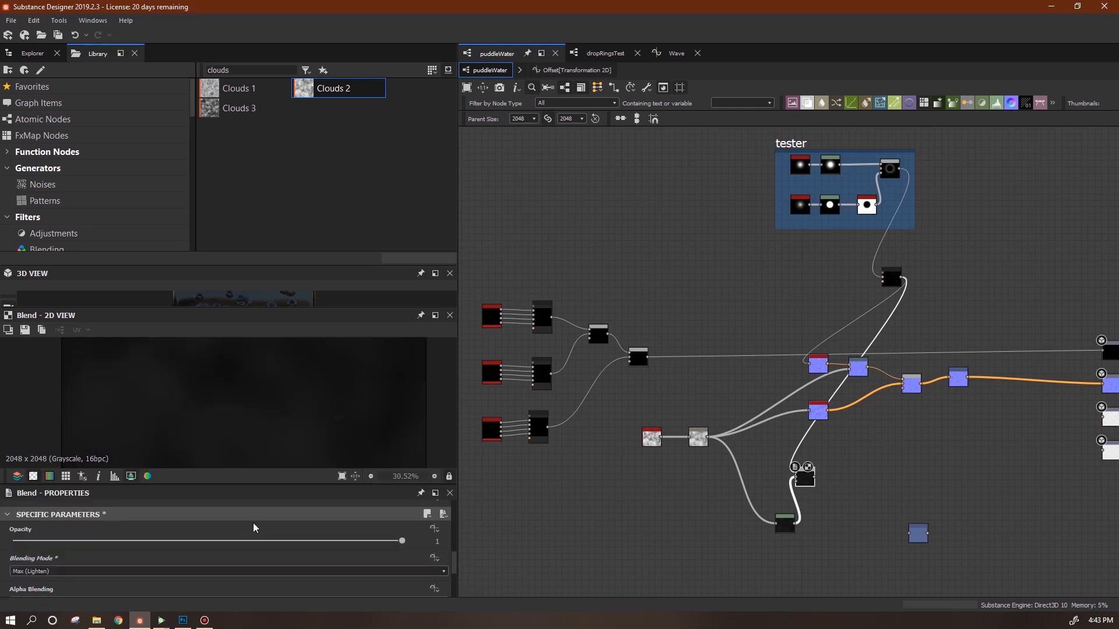
Lower the Levels output white to darken the clouds further.
drag(782, 527, 762, 513)
double_click(759, 512)
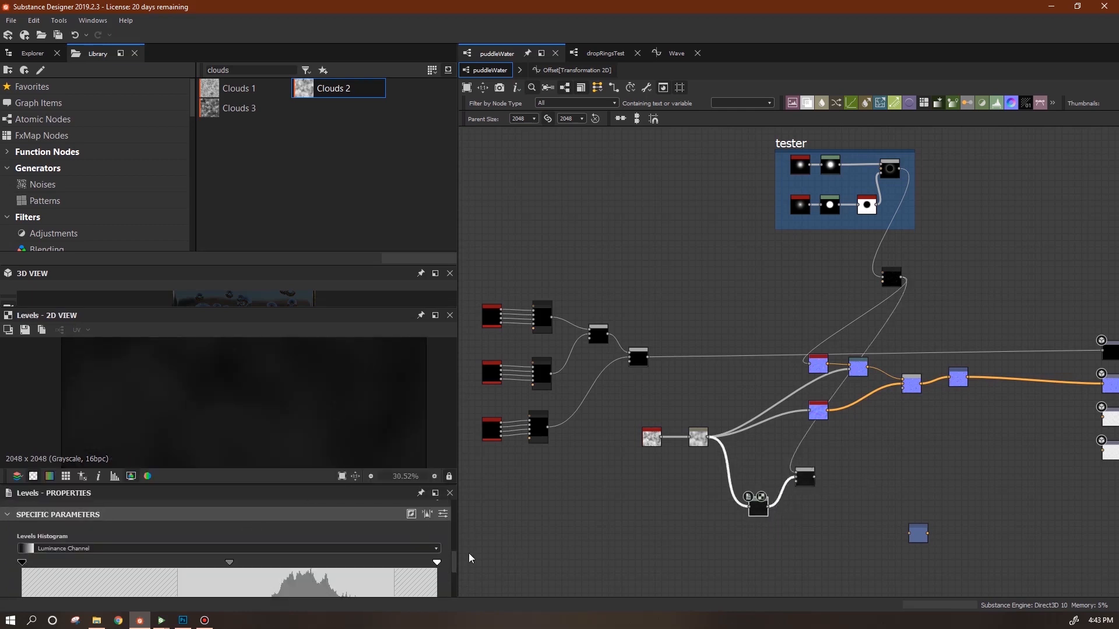
drag(456, 560, 454, 587)
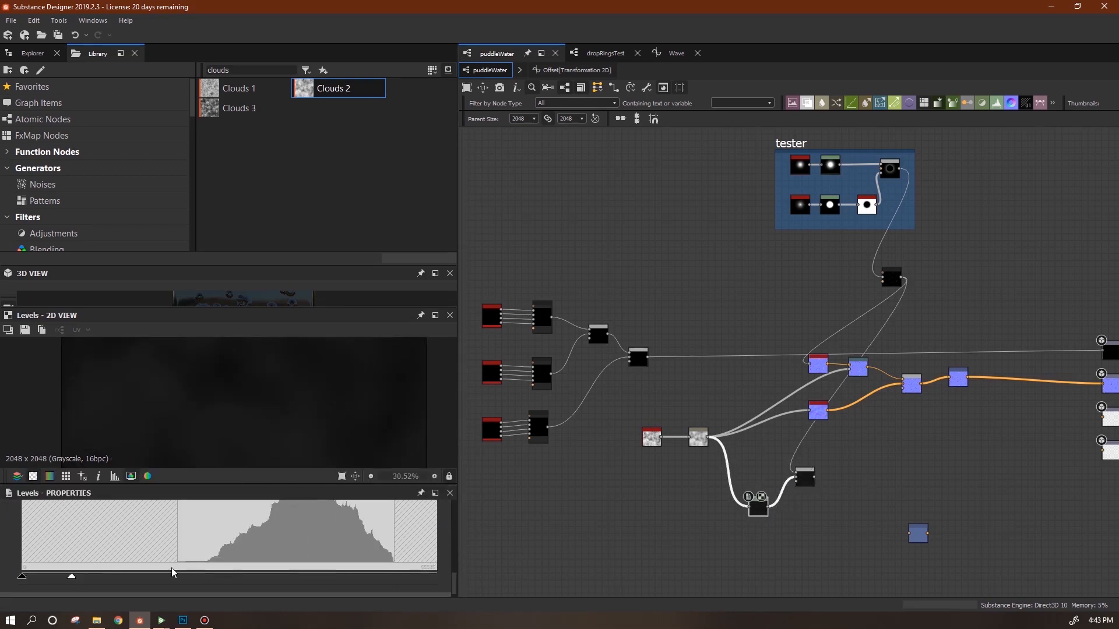
drag(71, 577, 61, 578)
Check the Blend result in an enlarged 2D view and wire it into the spare Transformation node.
double_click(805, 478)
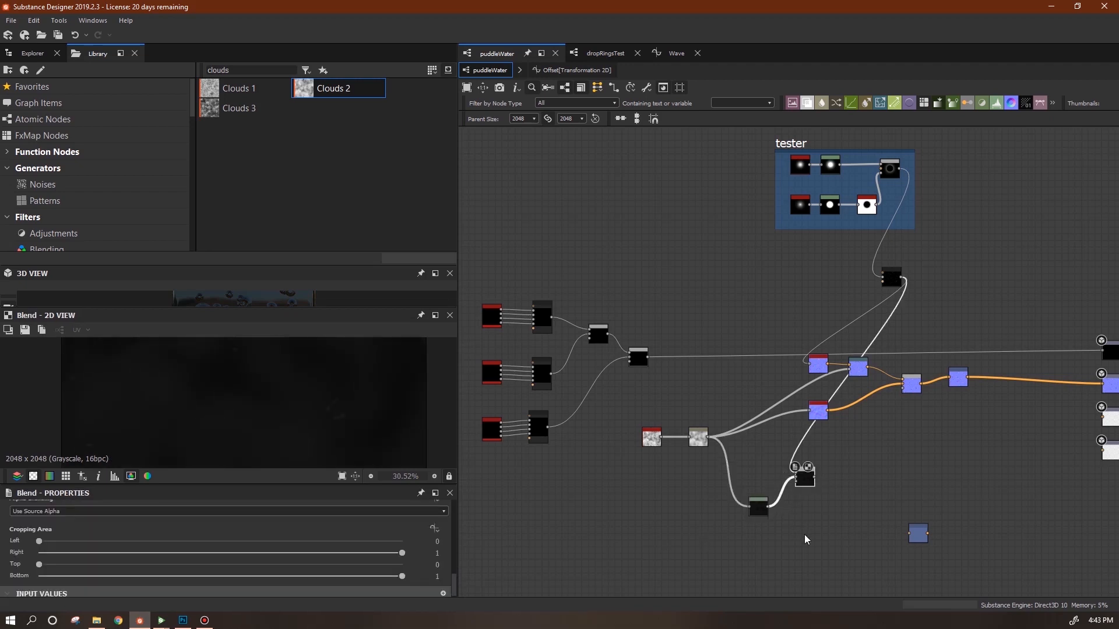
drag(275, 484, 275, 533)
scroll(292, 432, down, 3)
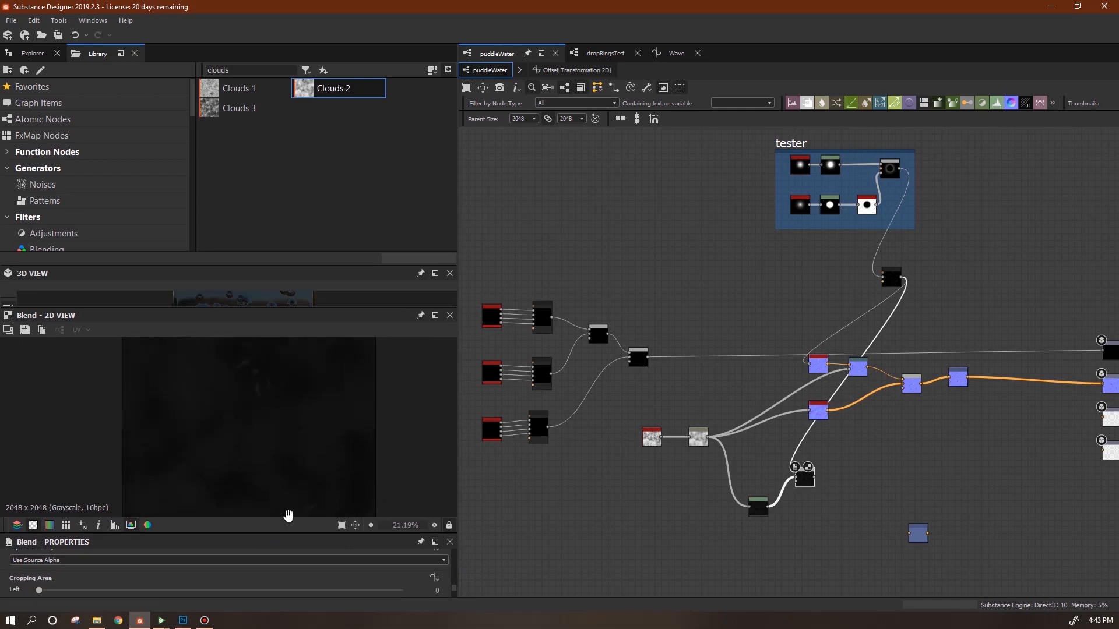
middle_drag(276, 561, 307, 437)
middle_drag(870, 488, 608, 464)
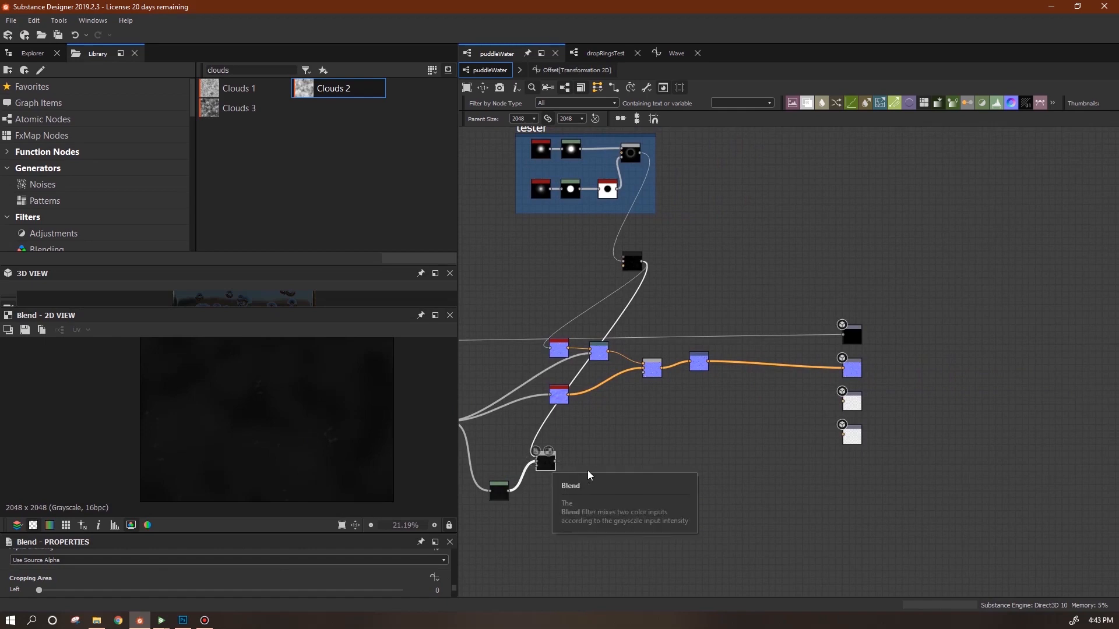
drag(569, 485, 707, 447)
drag(567, 444, 500, 500)
drag(499, 493, 553, 480)
Connect the second Transformation node's output to the Height output.
click(636, 468)
drag(715, 445, 840, 476)
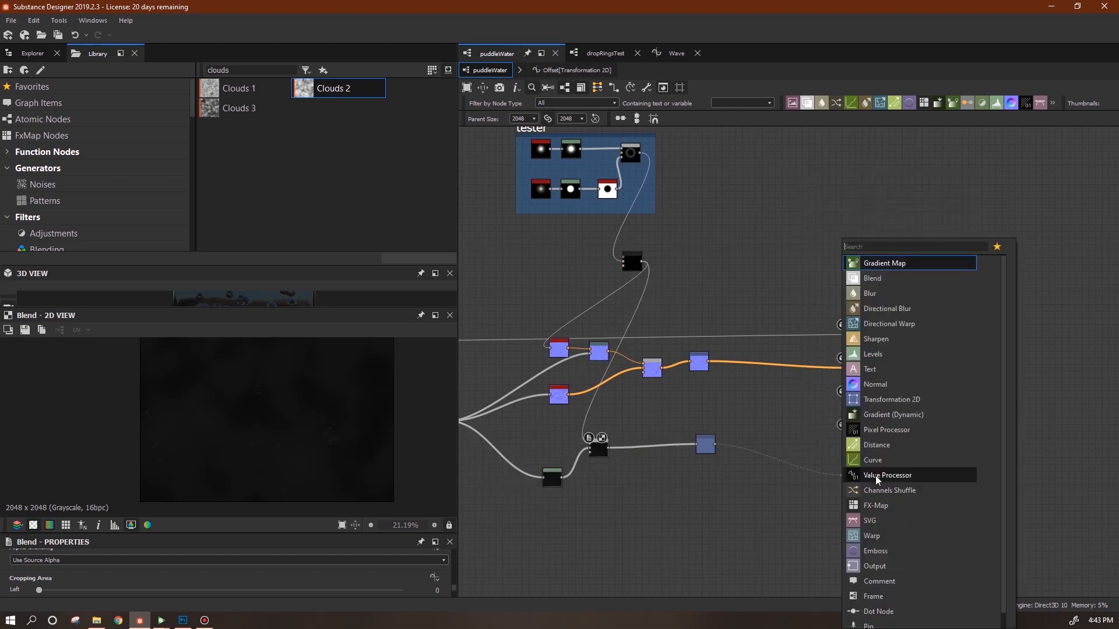
click(836, 477)
scroll(838, 477, up, 7)
scroll(818, 426, down, 3)
click(857, 304)
mouse_move(860, 375)
mouse_down()
mouse_move(887, 389)
mouse_move(856, 386)
mouse_up()
drag(571, 392, 838, 302)
Add a black grayscale Uniform Color node and feed it into Roughness.
right_click(1014, 197)
mouse_move(1007, 205)
click(892, 523)
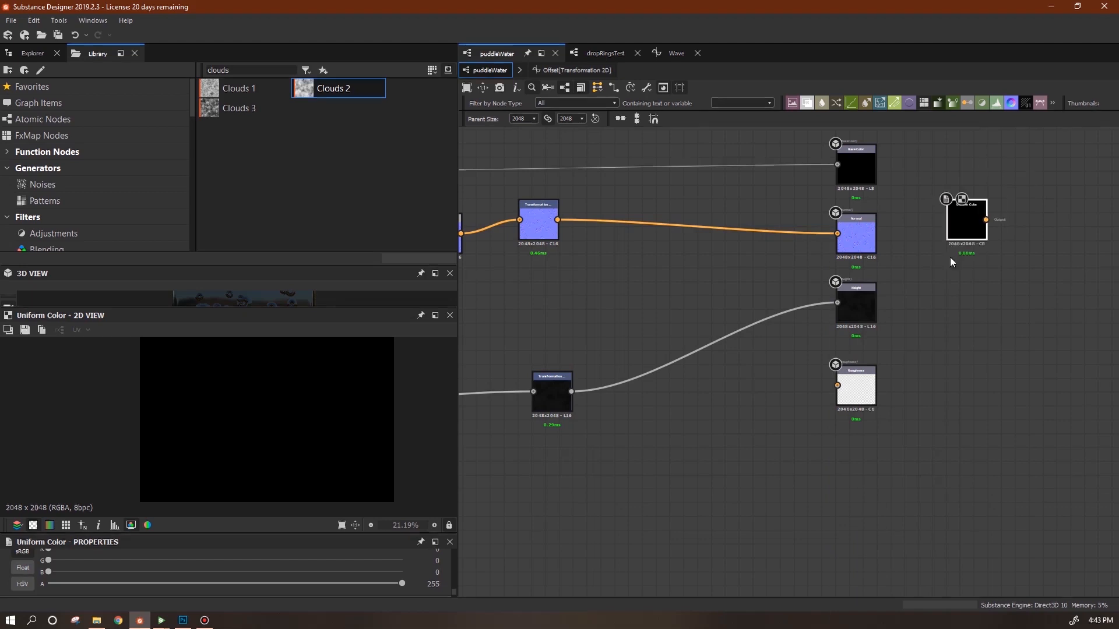
drag(950, 257, 776, 416)
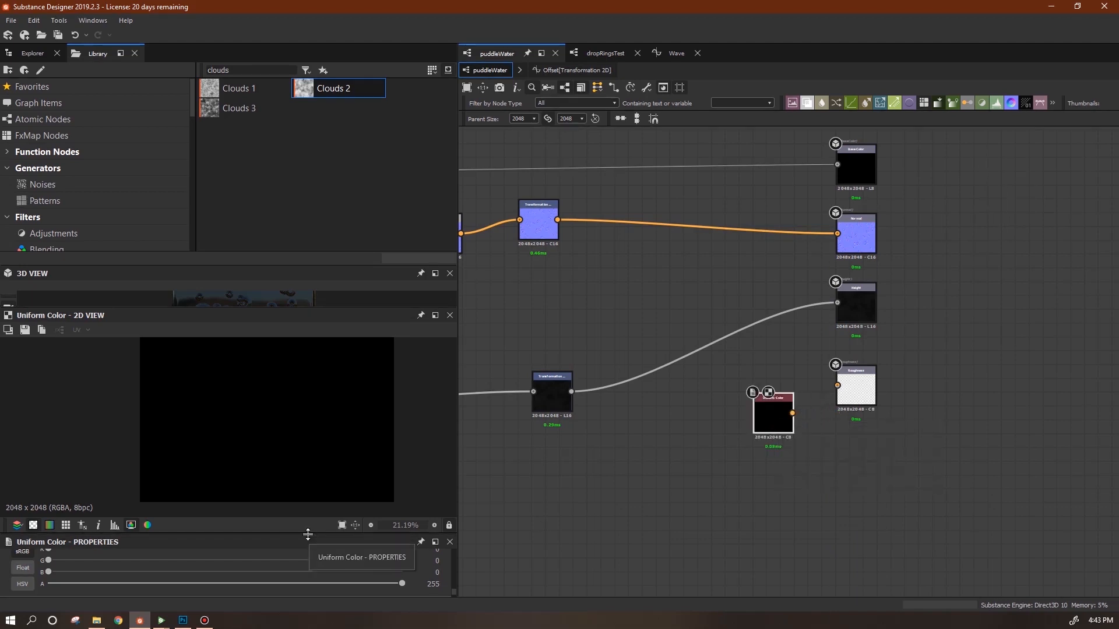
drag(307, 535, 309, 408)
click(355, 486)
drag(792, 413, 837, 386)
middle_drag(864, 450, 941, 516)
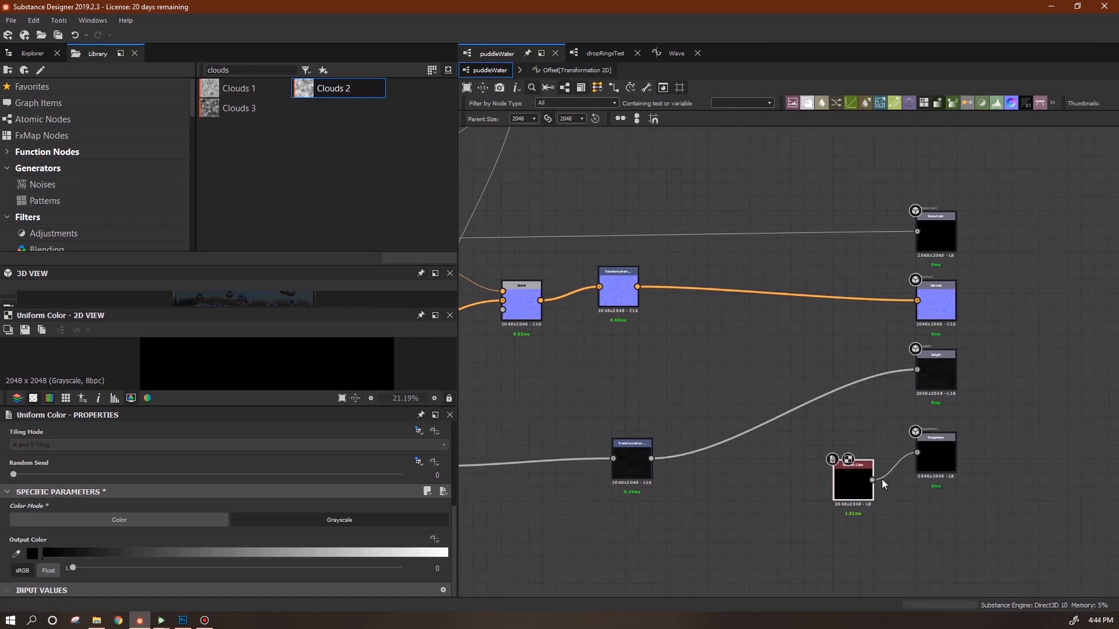
drag(860, 491, 860, 477)
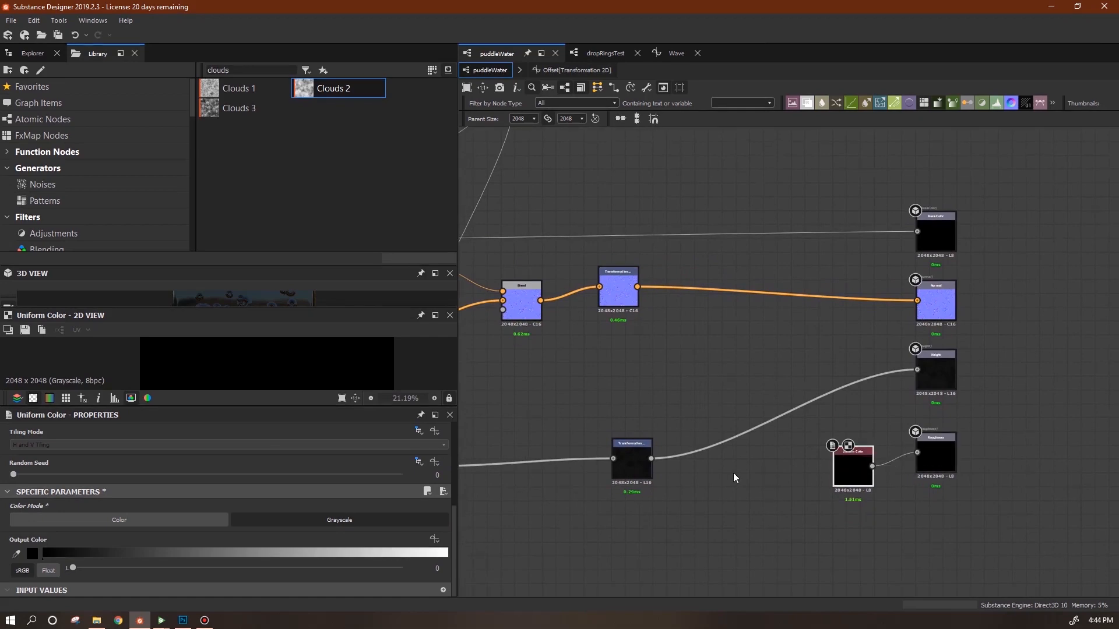
Arrange the Transformation nodes and place a linked Transformation 2D copy beside Base Color.
drag(641, 481, 825, 396)
mouse_move(690, 479)
middle_down()
mouse_move(869, 473)
mouse_move(690, 495)
middle_up()
drag(626, 310, 832, 321)
drag(816, 400, 822, 402)
click(820, 322)
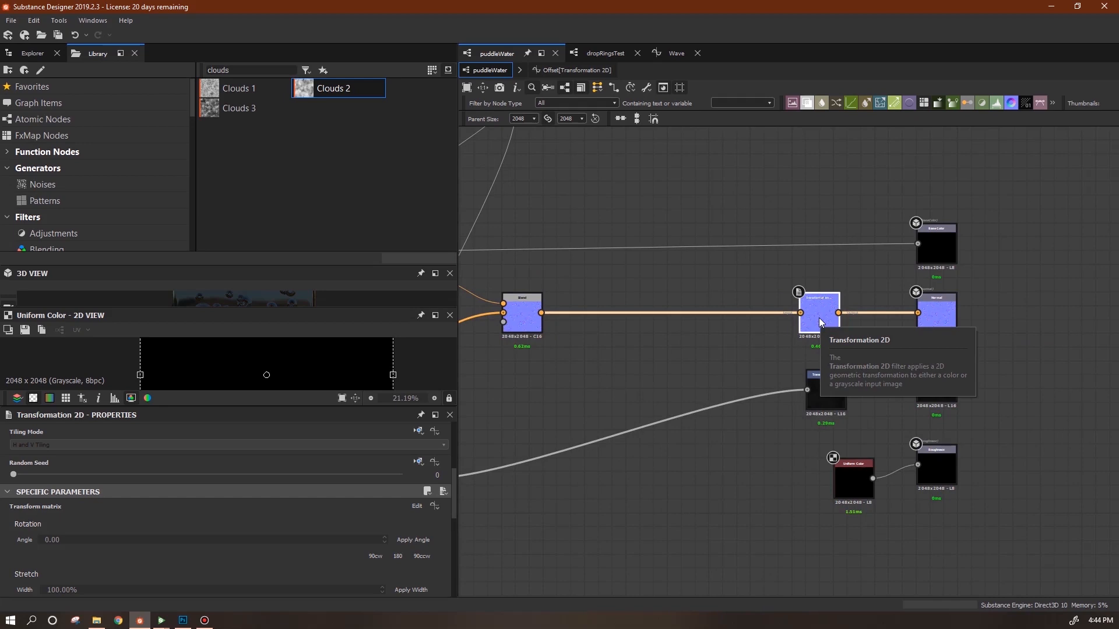
key(ctrl+d)
drag(779, 370, 802, 252)
middle_drag(813, 327, 1004, 387)
scroll(890, 373, down, 3)
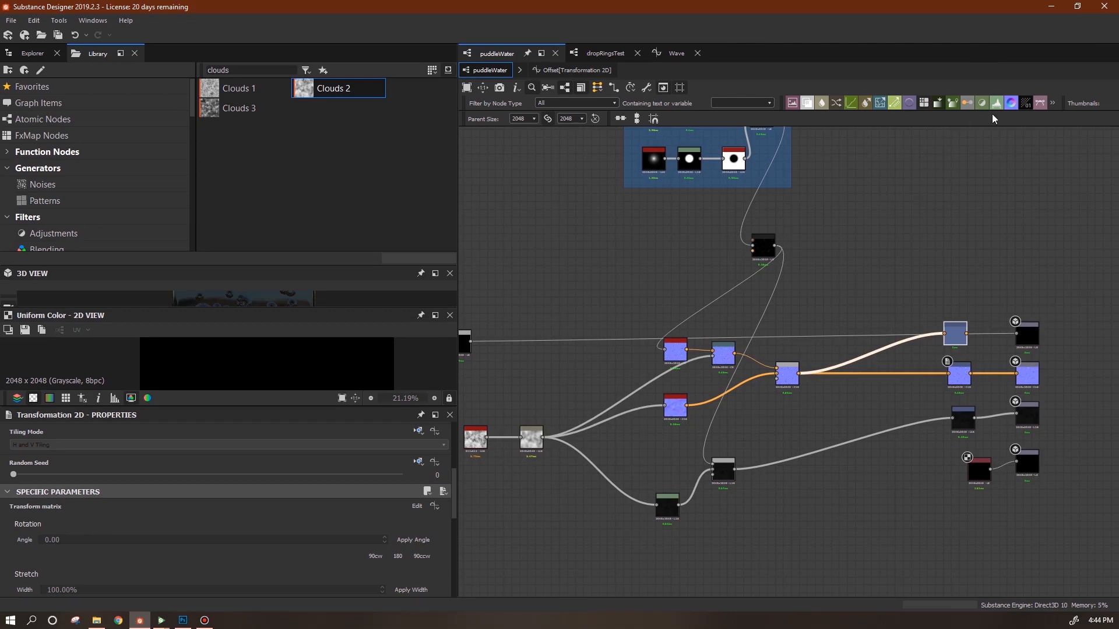
Add a Gradient Map fed by the clouds and make its left key bright blue.
drag(910, 216, 543, 437)
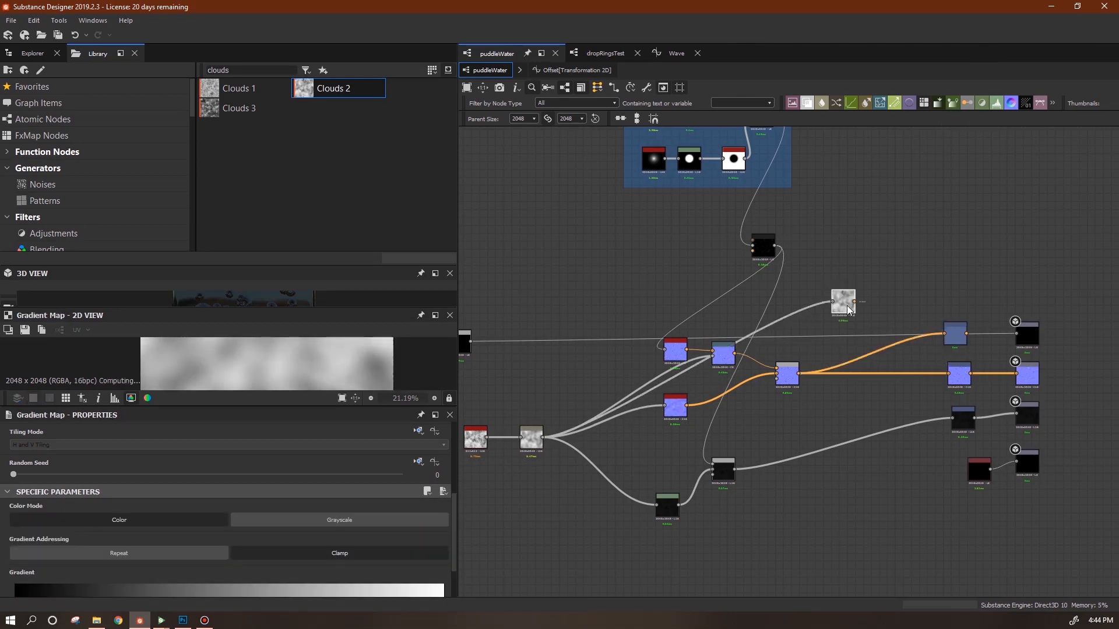
drag(452, 544, 455, 589)
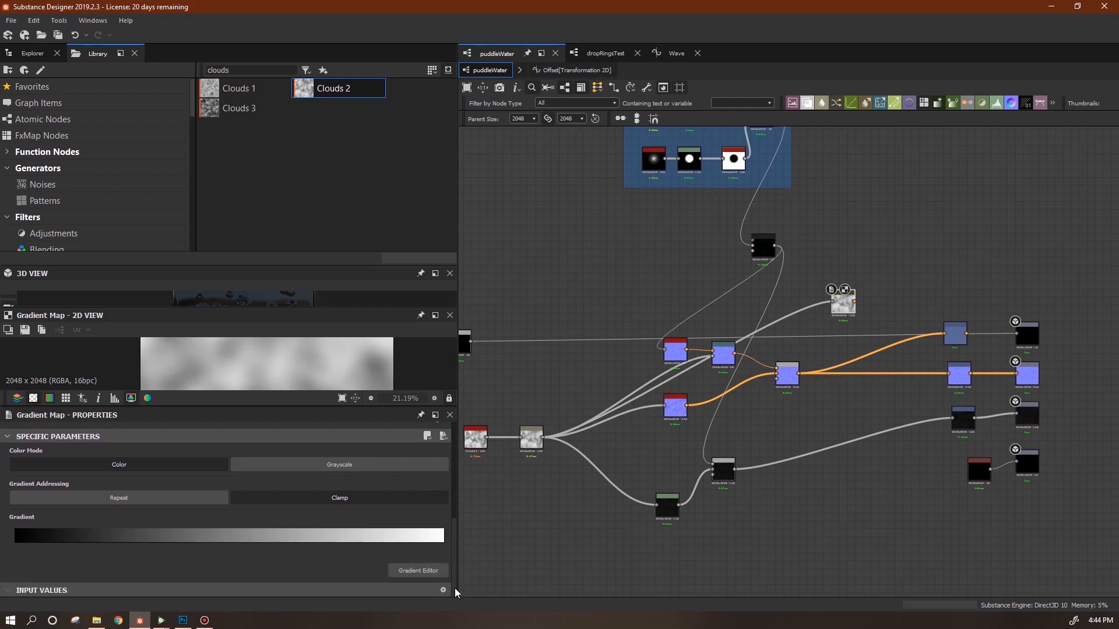
click(430, 572)
click(328, 56)
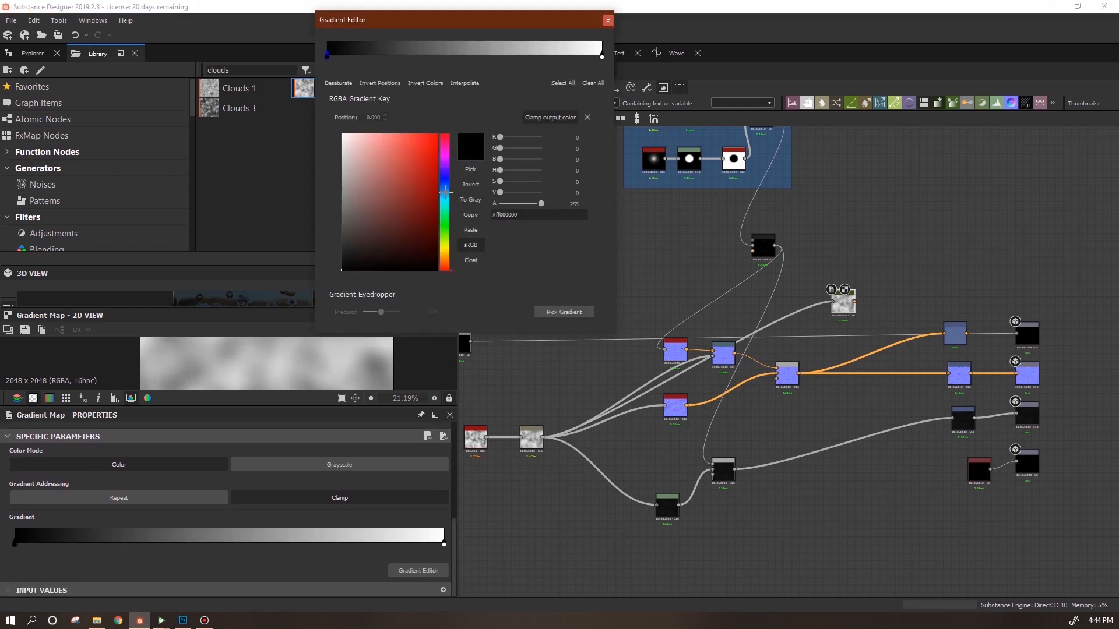
drag(387, 208, 460, 155)
Keep the white key at the gradient's end and add a light blue key at 0.845.
click(602, 57)
drag(602, 59, 581, 66)
click(582, 56)
click(401, 162)
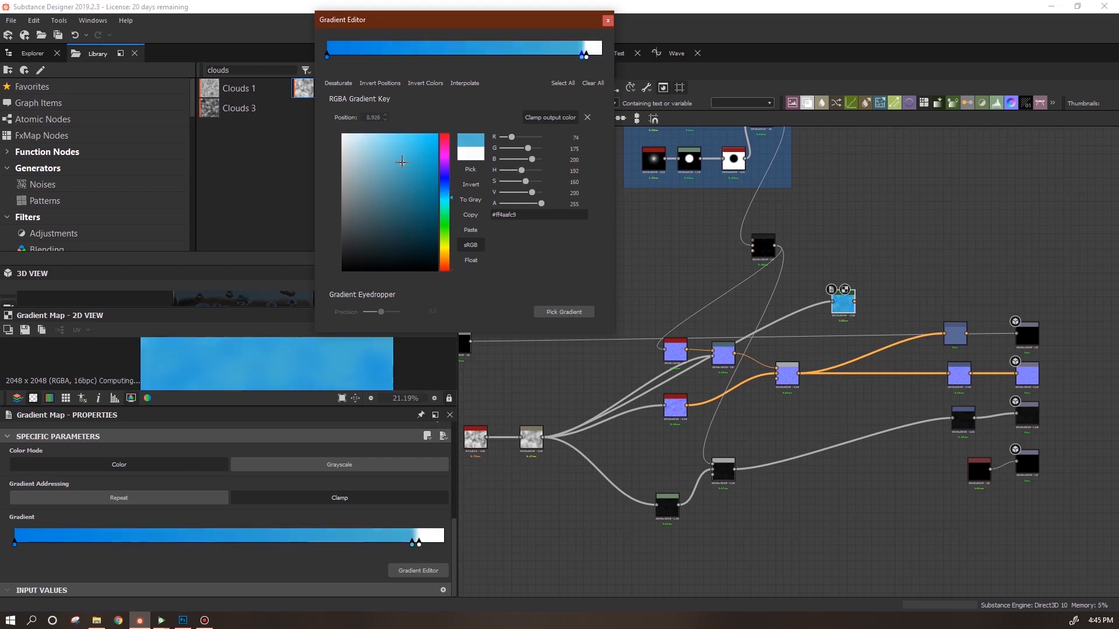
drag(580, 57, 549, 57)
drag(586, 57, 605, 57)
drag(549, 57, 560, 56)
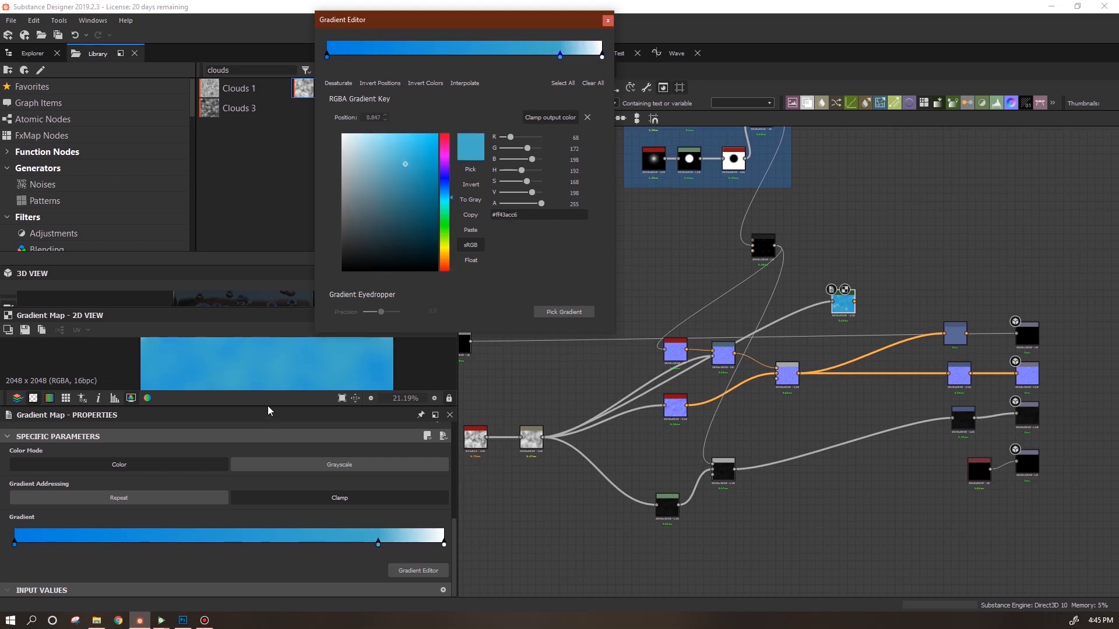
Slide the blue key nearer white, raise the Gradient Map, and bring in a new Blend node.
click(293, 419)
drag(293, 409, 360, 514)
drag(560, 56, 586, 66)
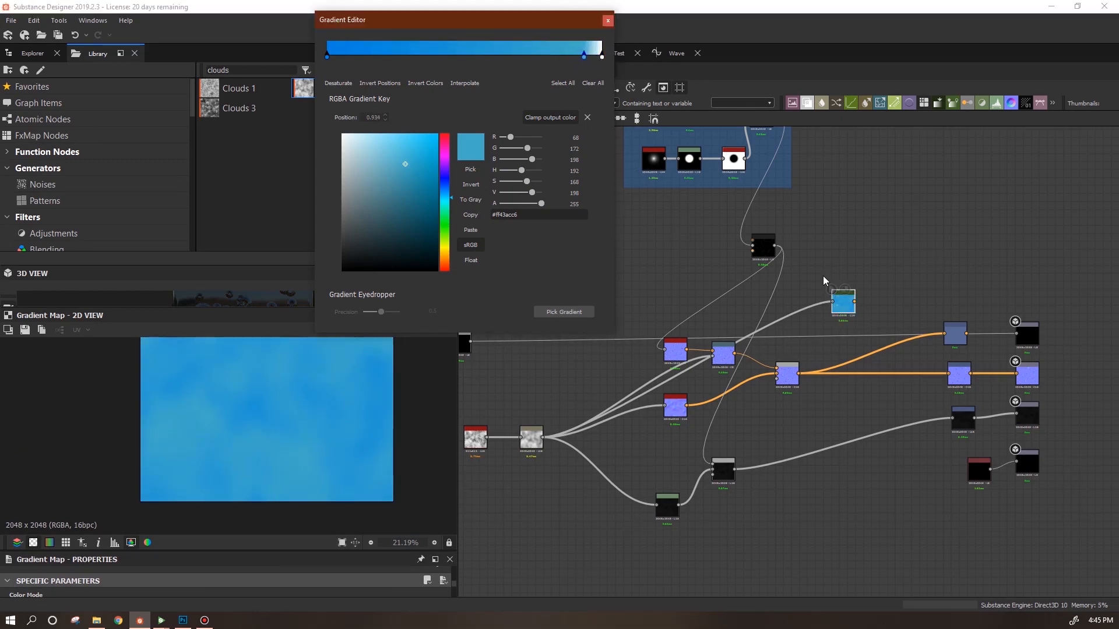
middle_drag(793, 237, 866, 211)
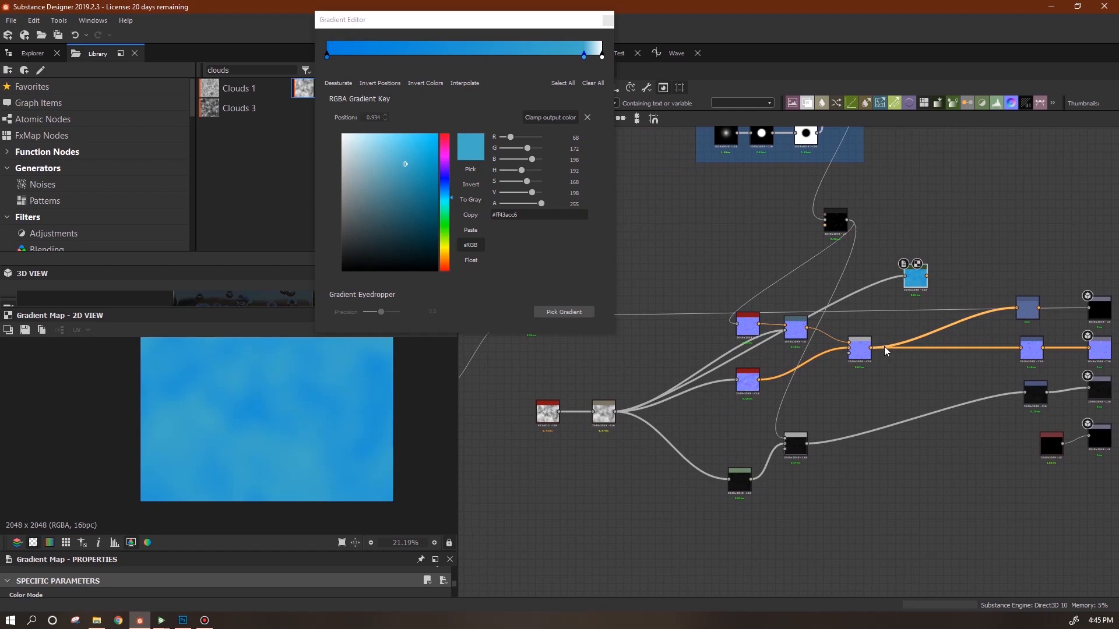
drag(916, 285, 969, 260)
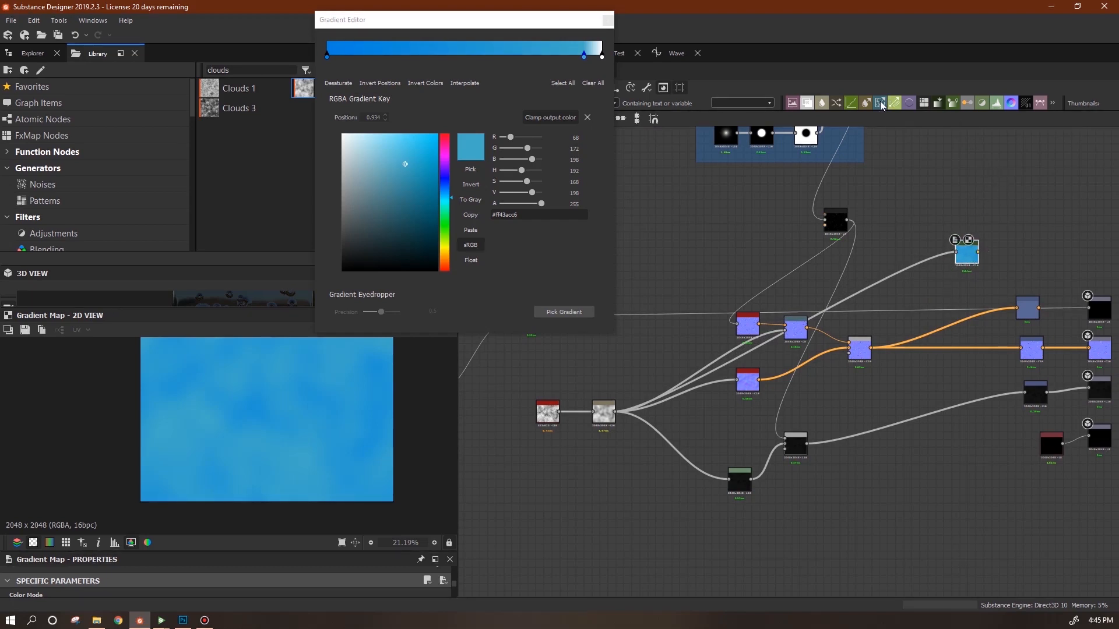
drag(828, 149, 916, 221)
Feed the black node into a Min (Darken) Blend and connect a new Levels node into it.
double_click(926, 207)
click(986, 193)
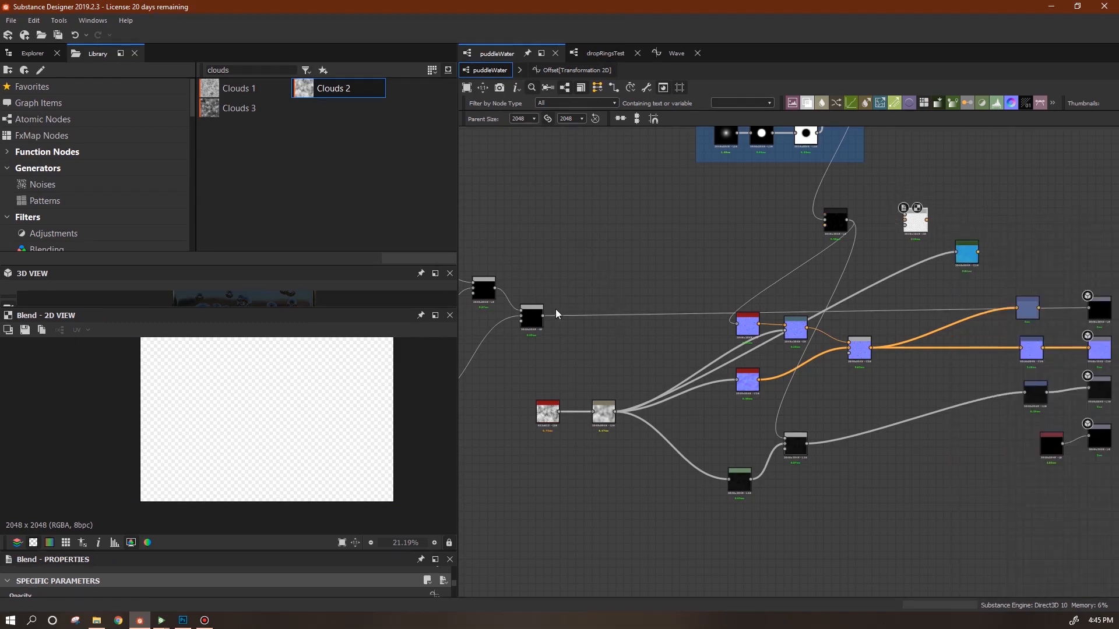
drag(589, 312, 905, 221)
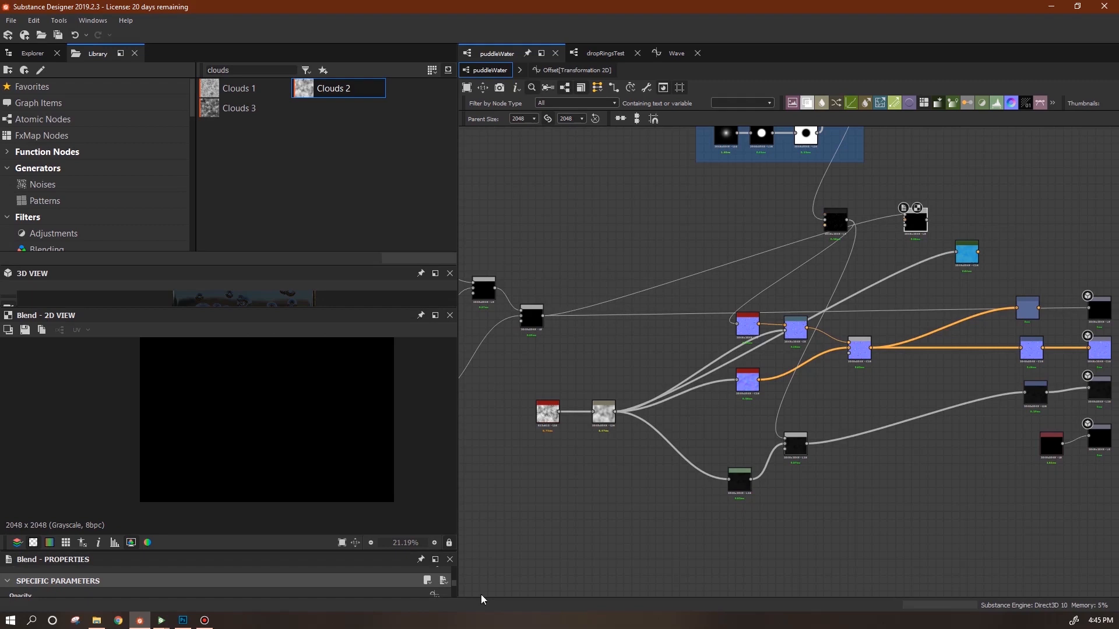
drag(371, 552, 380, 335)
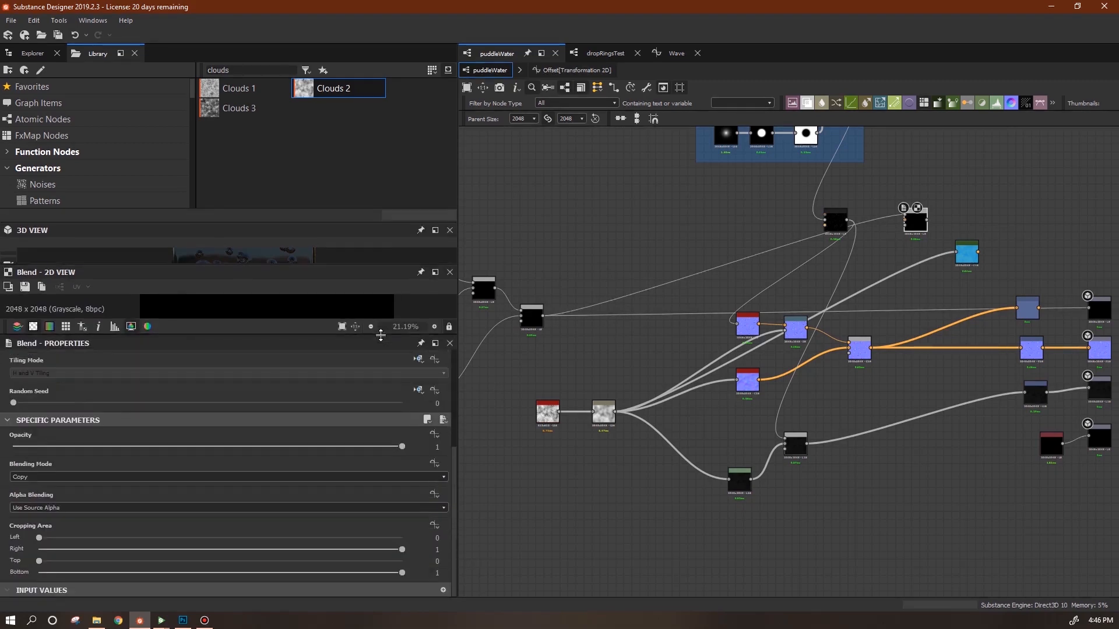
click(329, 479)
click(260, 541)
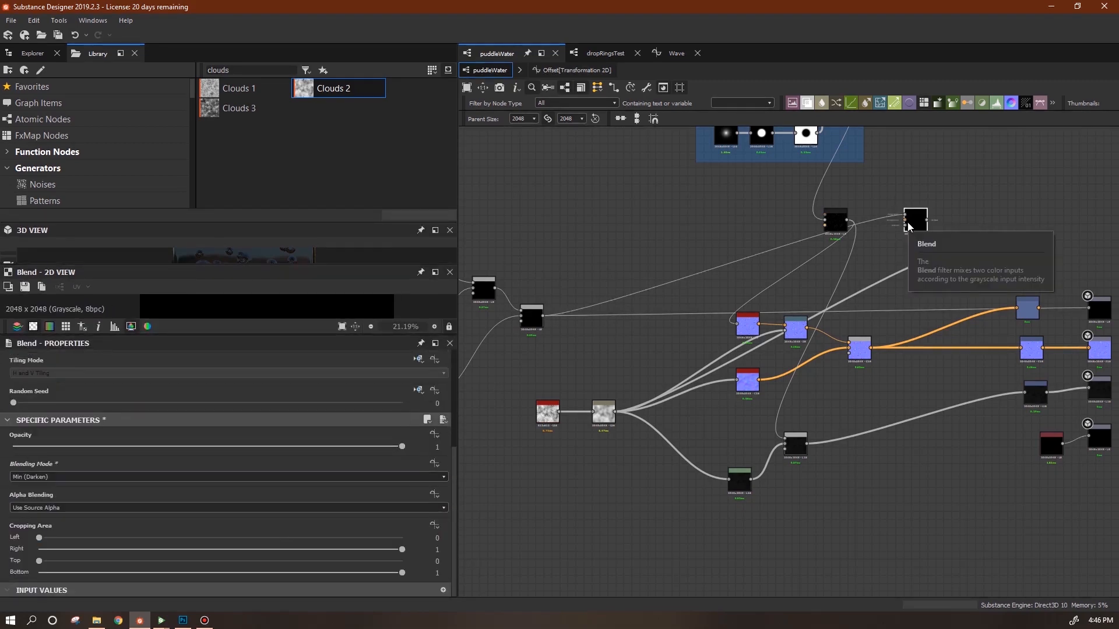
drag(908, 227, 956, 206)
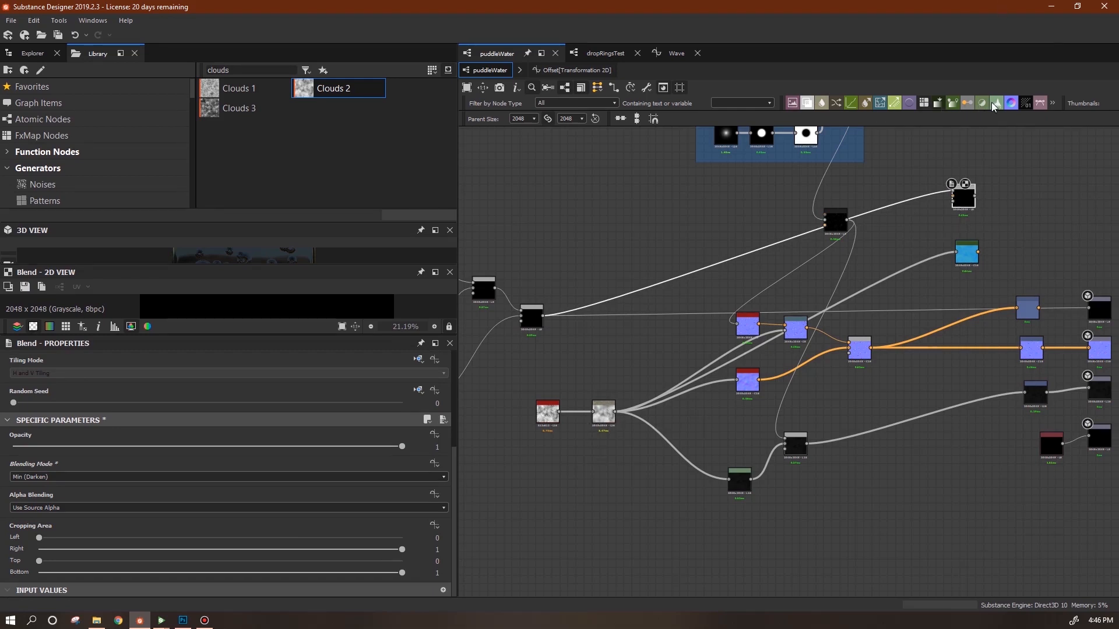
drag(994, 106, 897, 229)
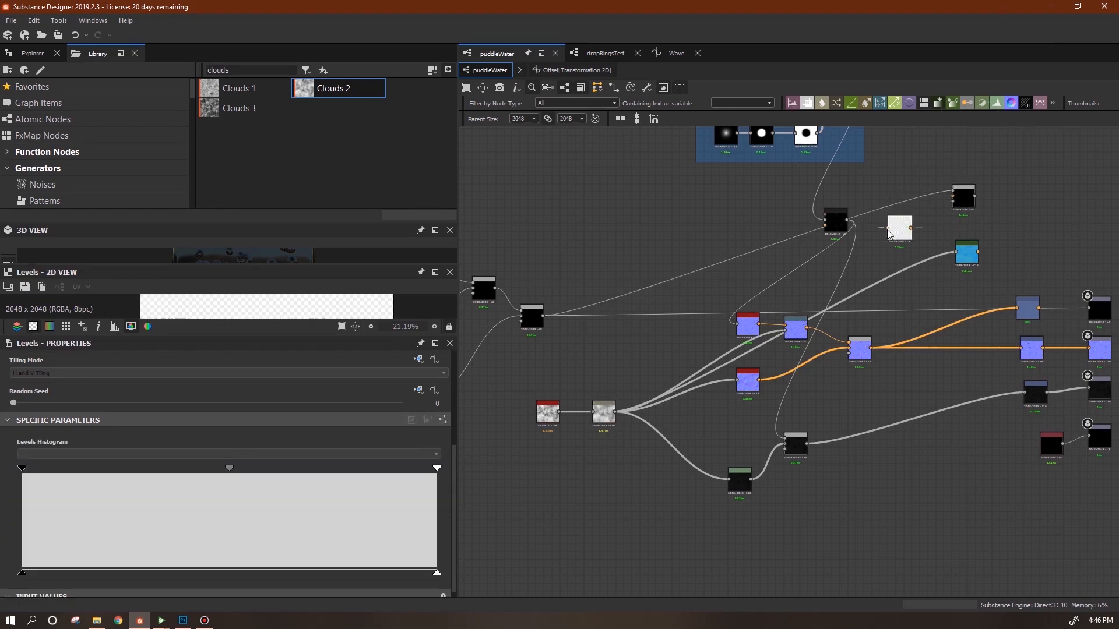
drag(912, 228, 949, 208)
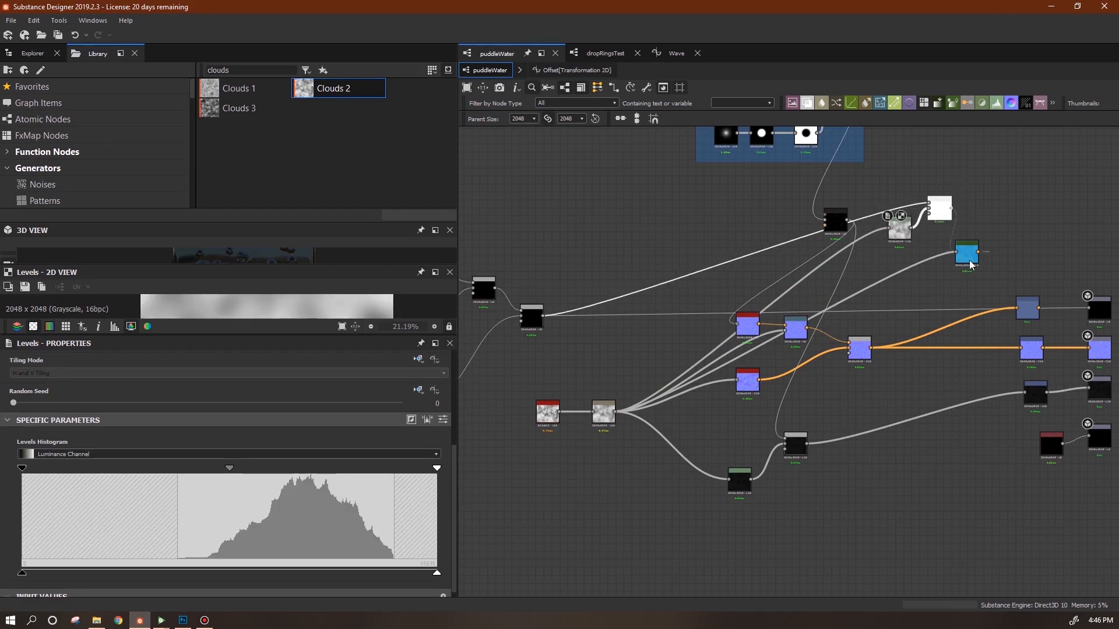
Rewire the lower and upper Blend inputs in the tester frame and preview the blue Gradient Map.
drag(964, 265, 977, 262)
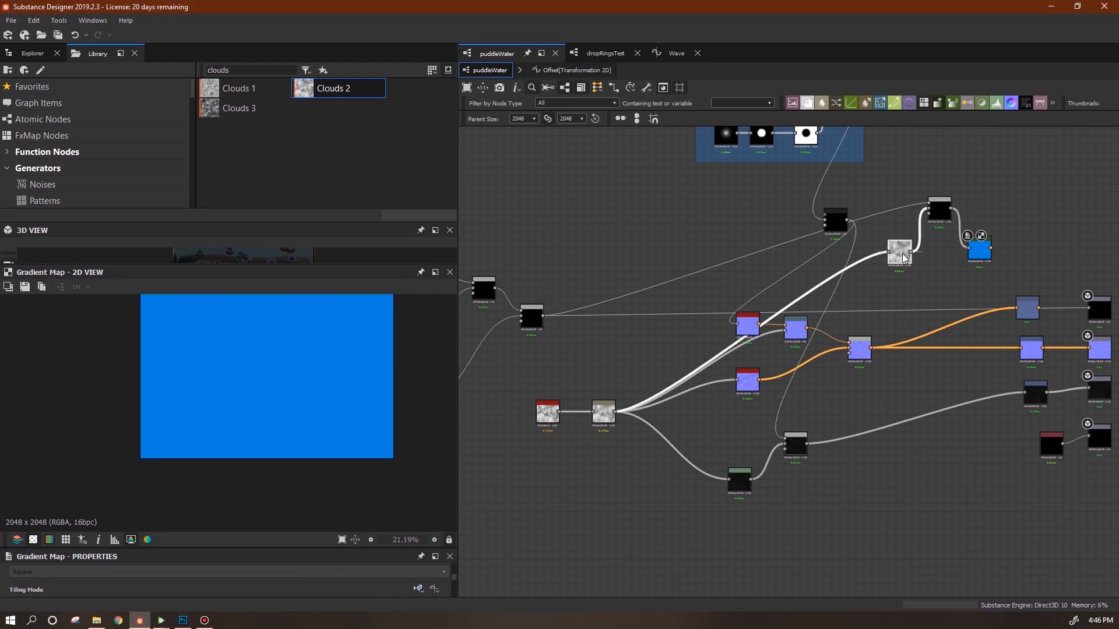
middle_drag(938, 179, 897, 315)
drag(502, 431, 744, 553)
drag(695, 439, 503, 430)
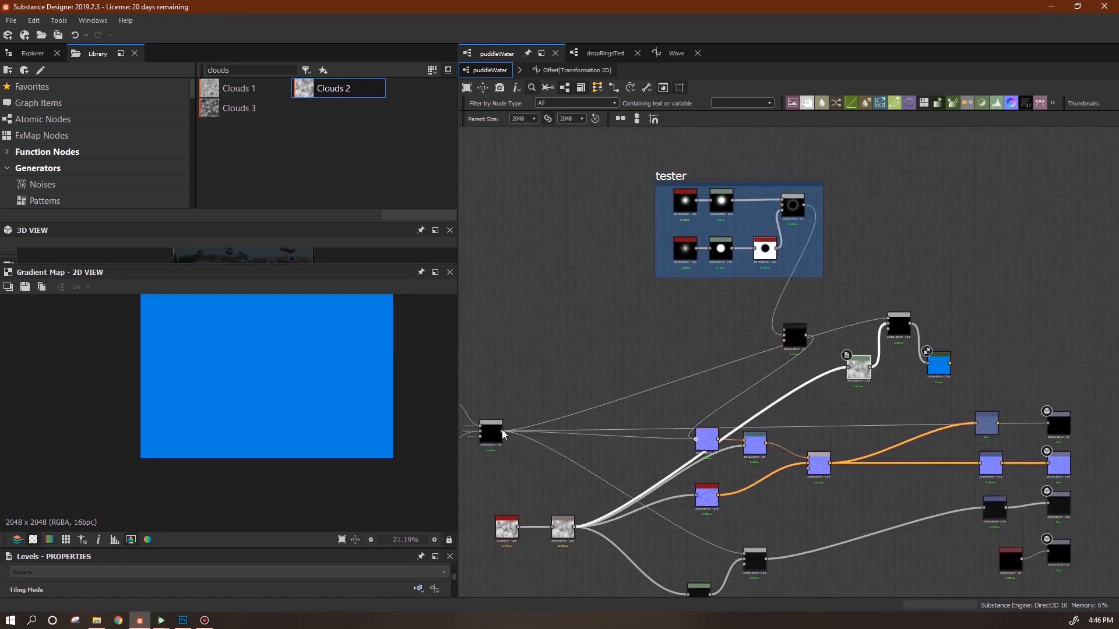
drag(805, 336, 887, 318)
double_click(939, 366)
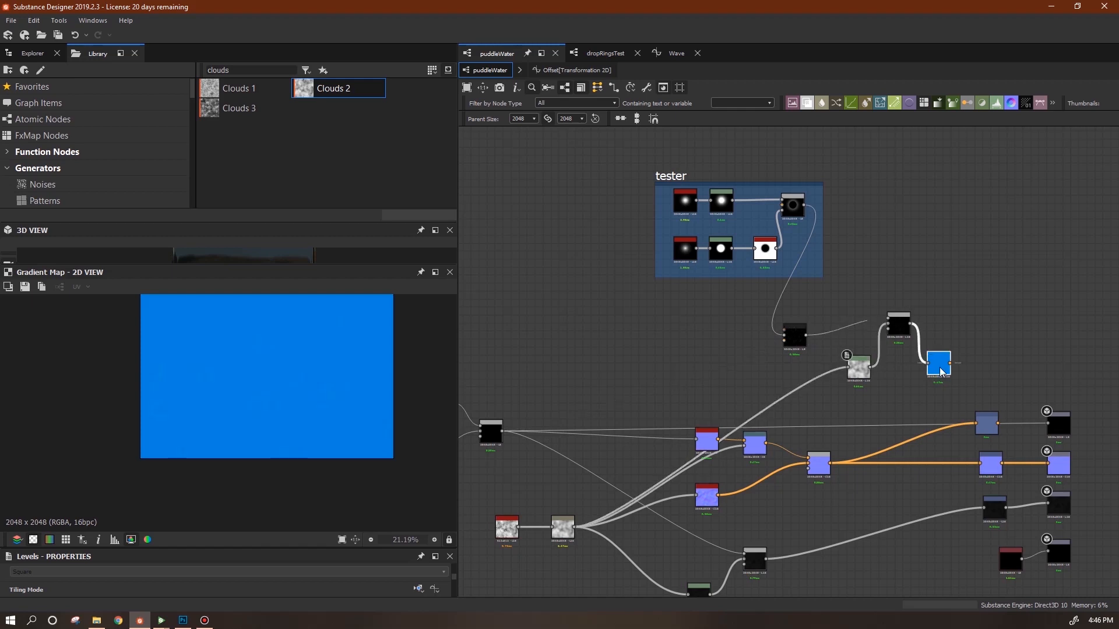
scroll(298, 407, up, 4)
middle_drag(267, 420, 254, 471)
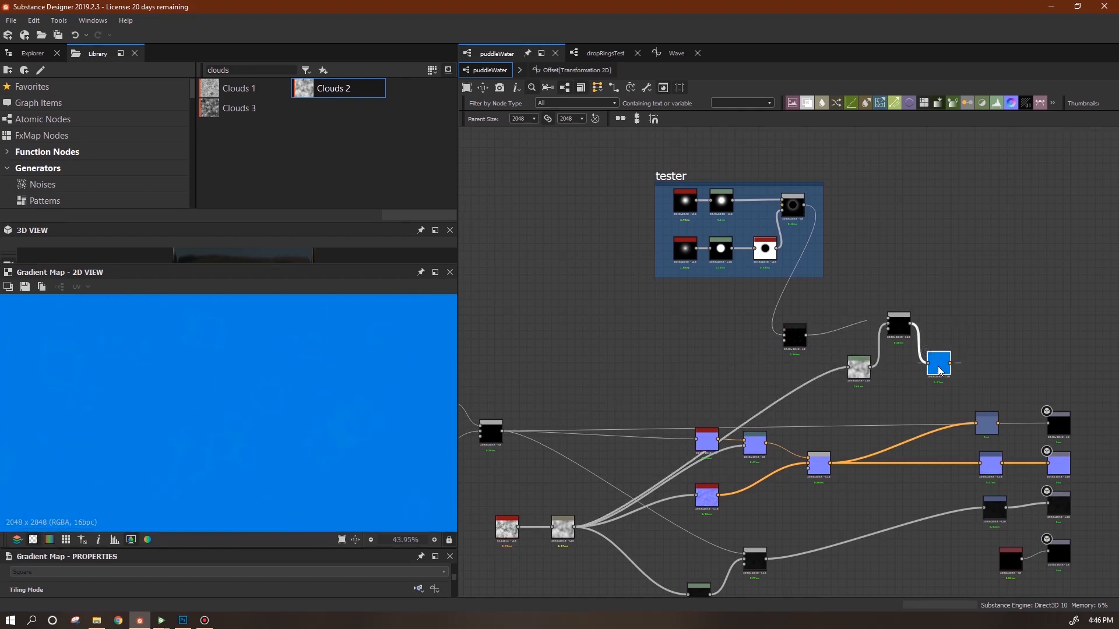
drag(328, 548, 329, 485)
drag(454, 551, 282, 577)
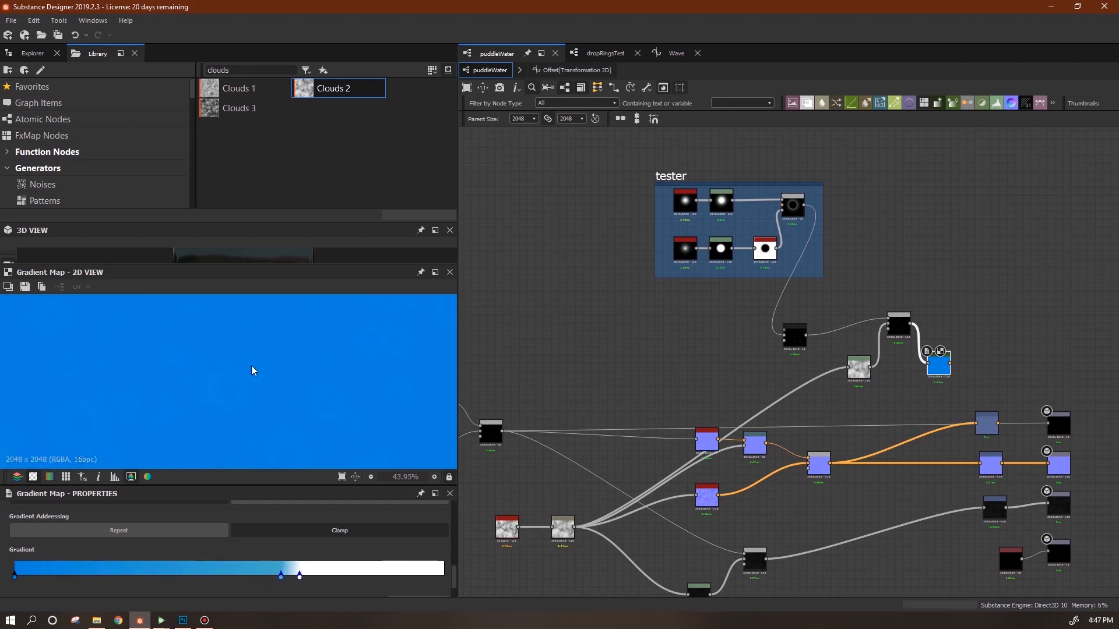
Rearrange the Gradient Map and black nodes, relink the Blend input, and connect the pending wire to the output.
drag(942, 362, 942, 371)
middle_drag(1009, 360, 903, 315)
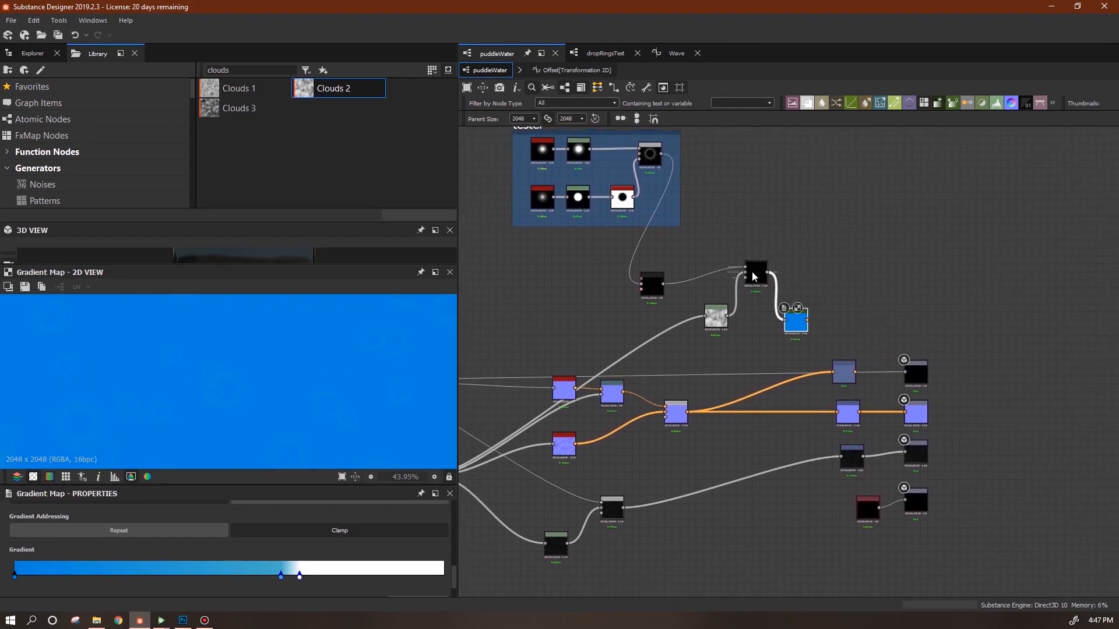
drag(754, 276, 756, 293)
middle_drag(745, 357, 892, 325)
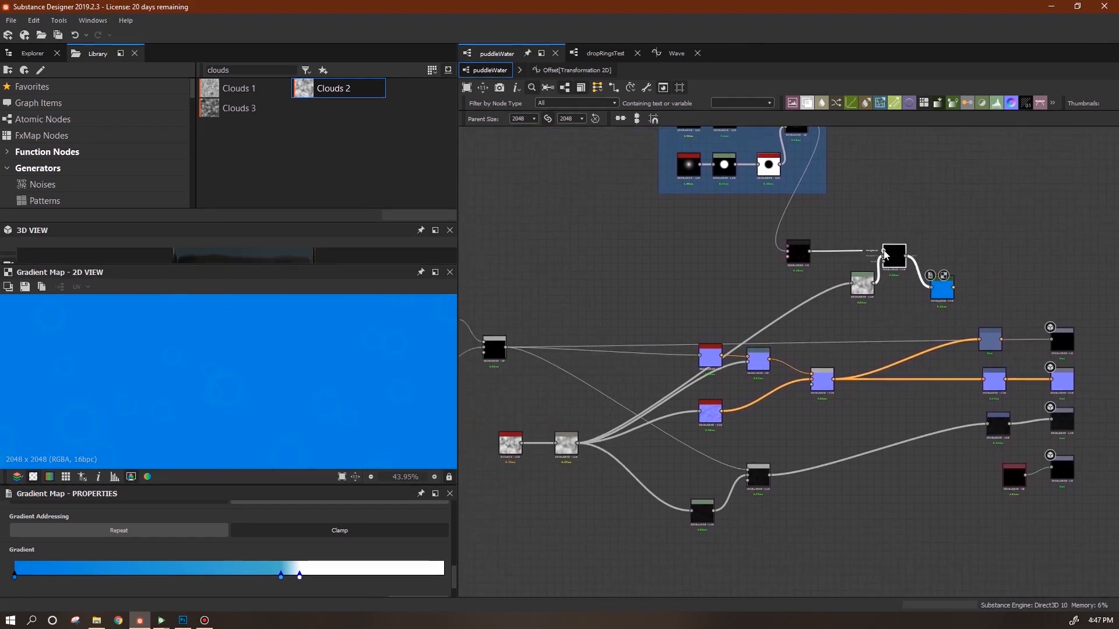
drag(500, 350, 502, 350)
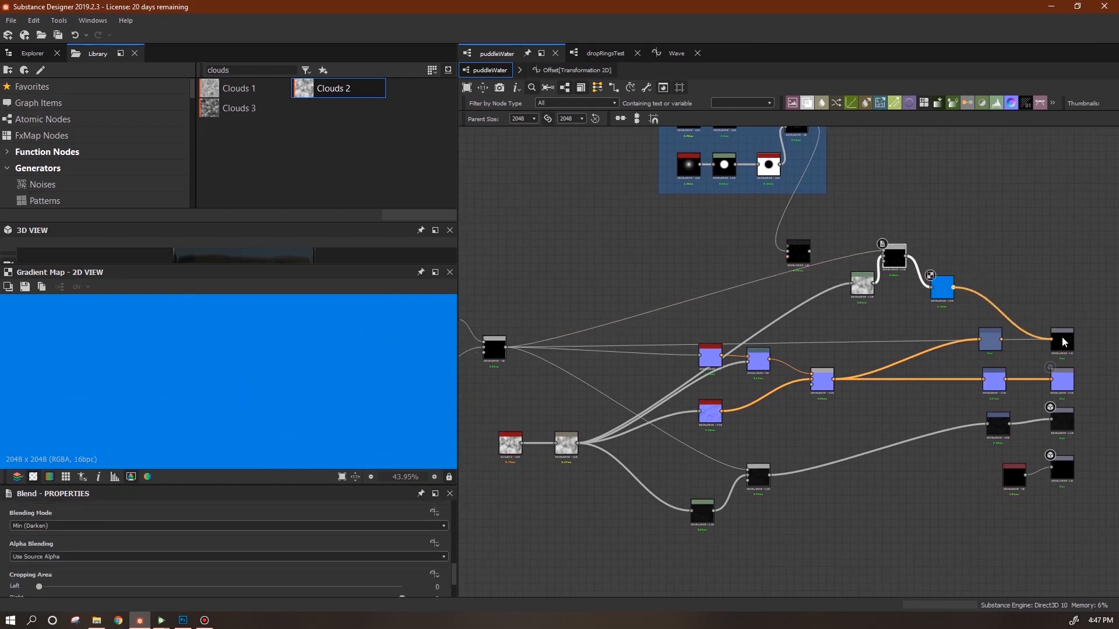
drag(1063, 338, 1062, 339)
Route the blue Gradient Map through Transformation 2D into the output and save the puddleWater package.
double_click(991, 337)
mouse_move(953, 284)
mouse_down()
mouse_move(977, 328)
mouse_move(956, 295)
mouse_up()
drag(979, 339, 1064, 347)
click(993, 346)
middle_drag(967, 383, 1033, 386)
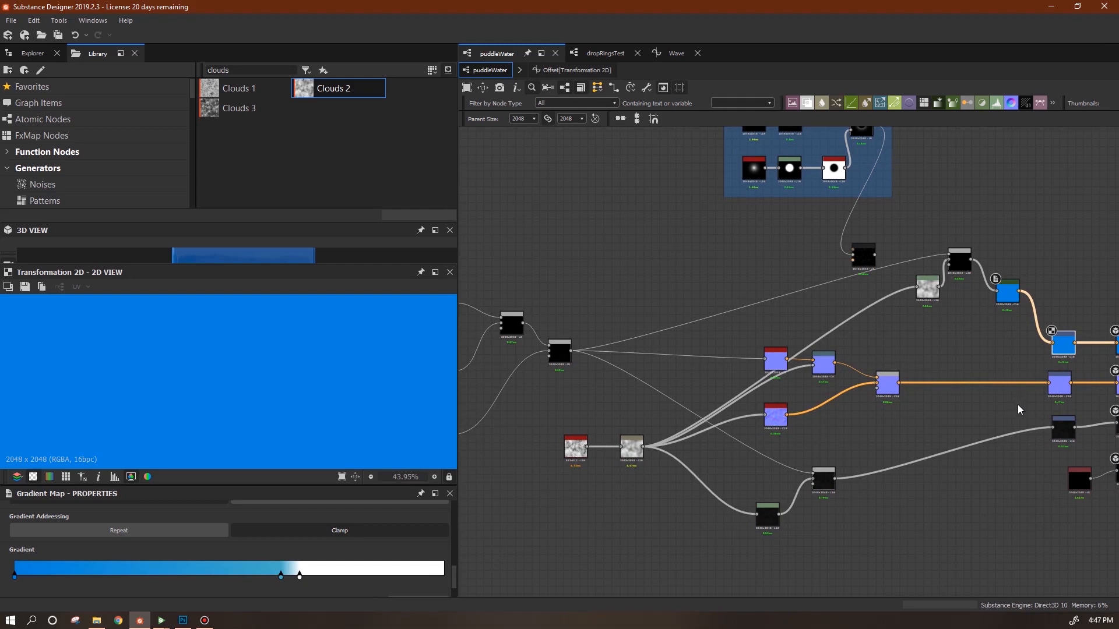
middle_drag(1012, 449, 1032, 444)
click(33, 53)
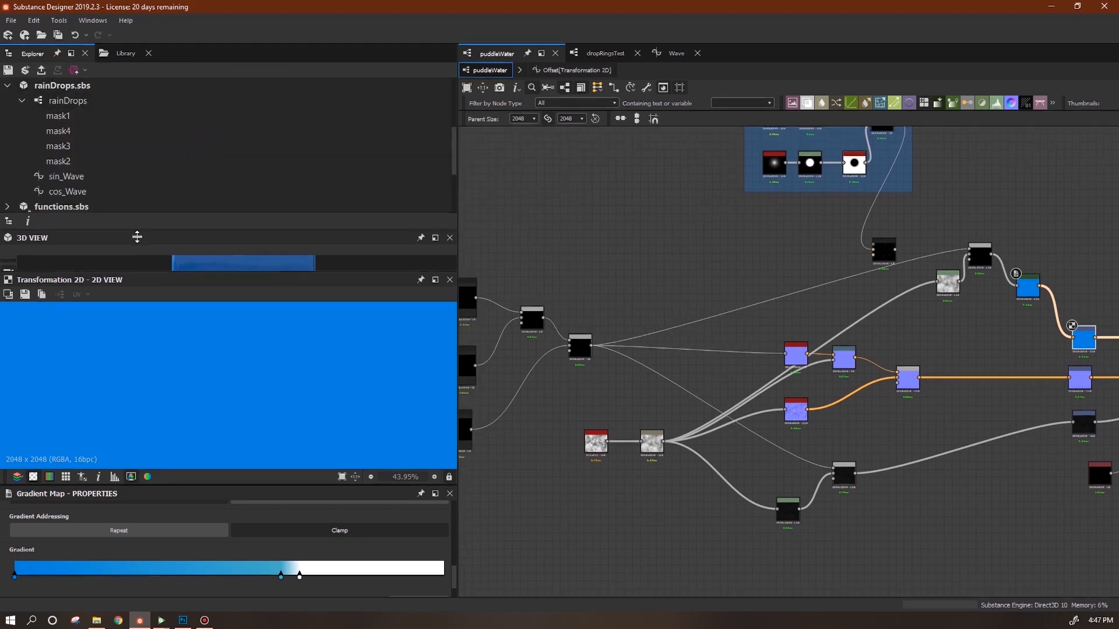
click(9, 70)
Reload the updated puddleWater package in Substance Player and orbit around the puddle.
click(163, 620)
click(205, 591)
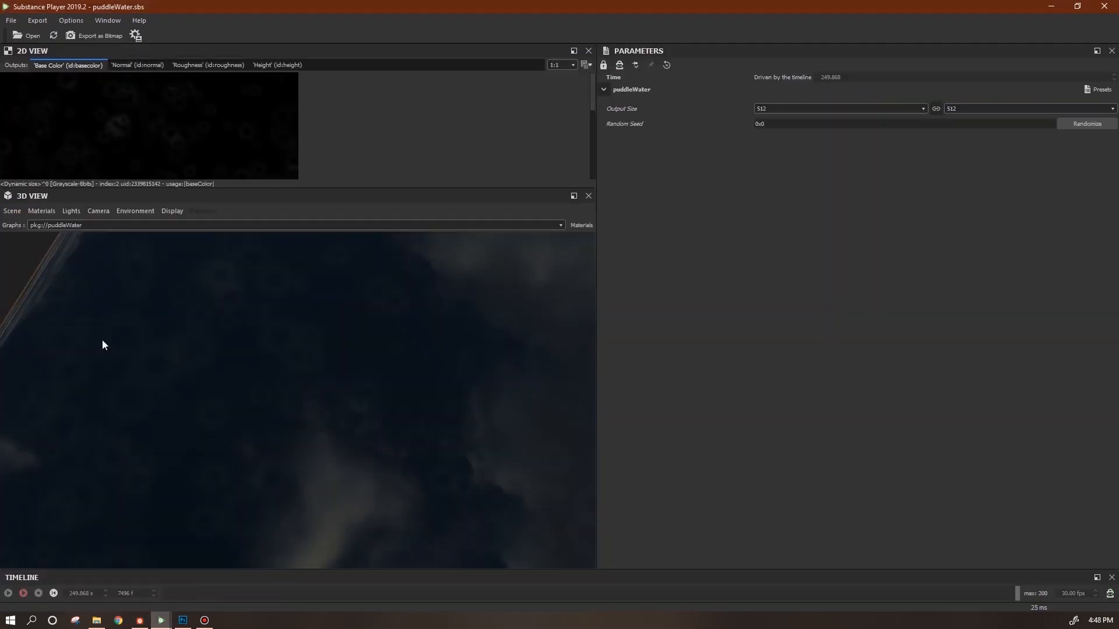
click(54, 35)
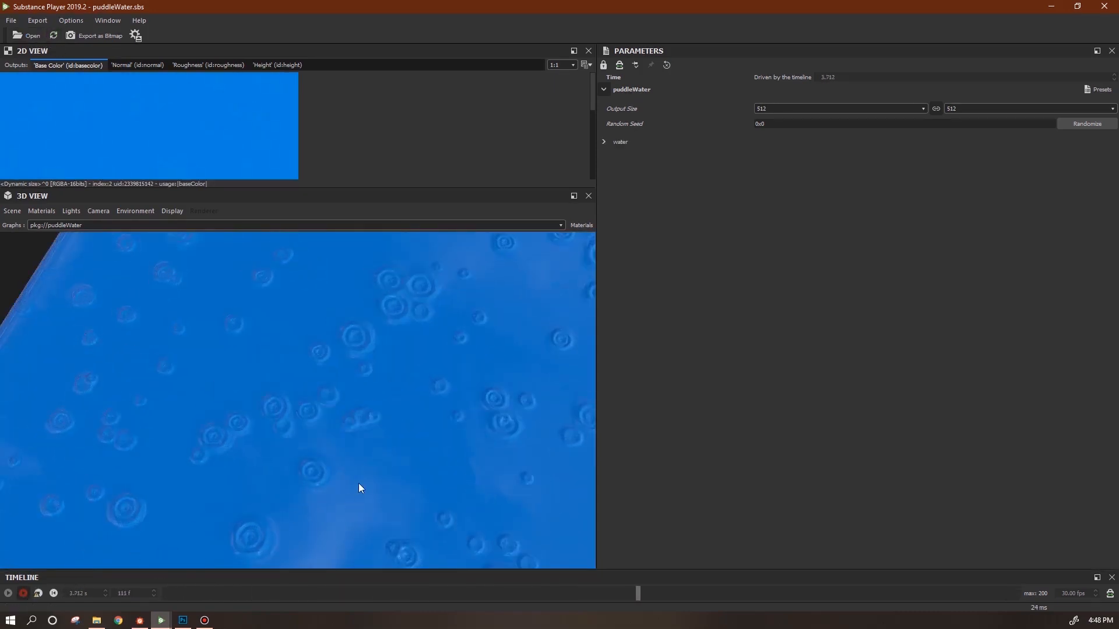
drag(376, 472, 323, 446)
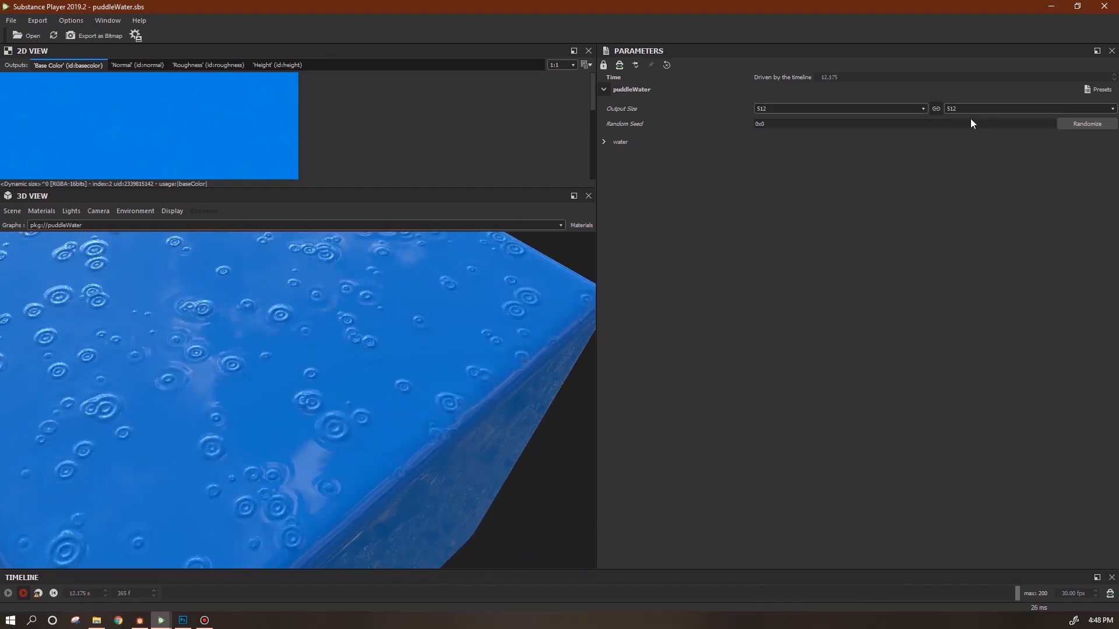
In the water parameters, adjust speed X and Y and lower the wave height to about 0.64.
click(603, 141)
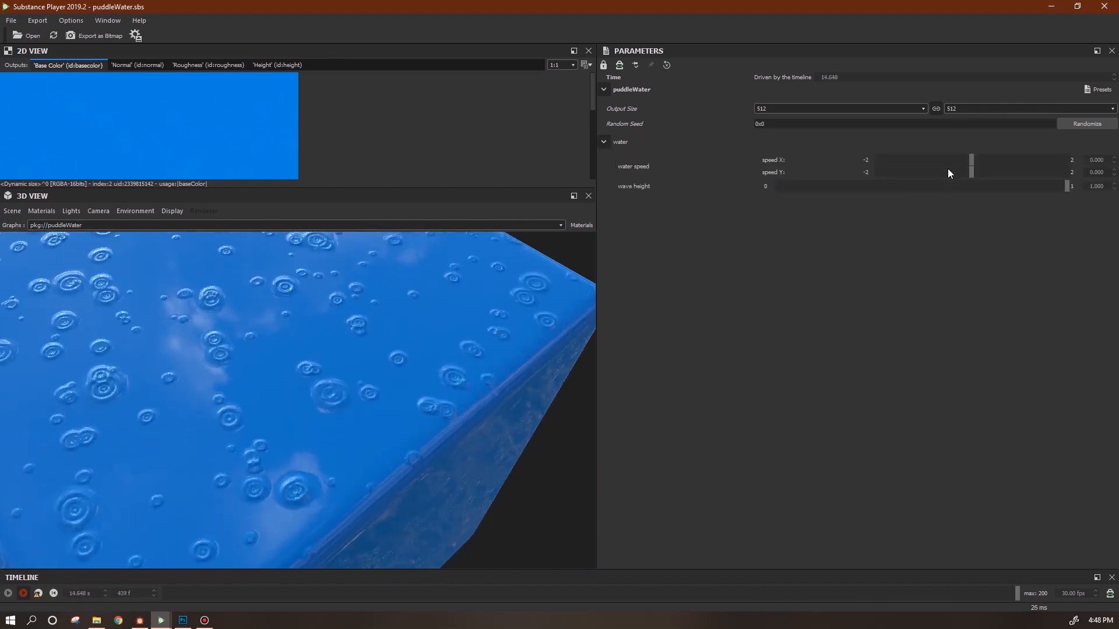
drag(974, 159, 998, 163)
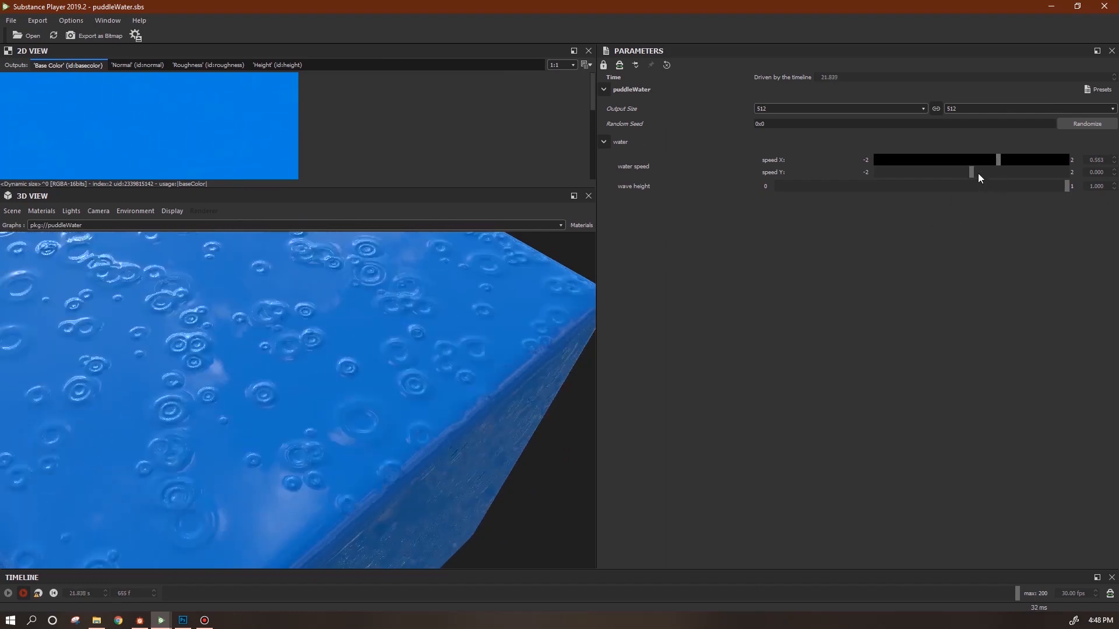
drag(974, 172, 938, 176)
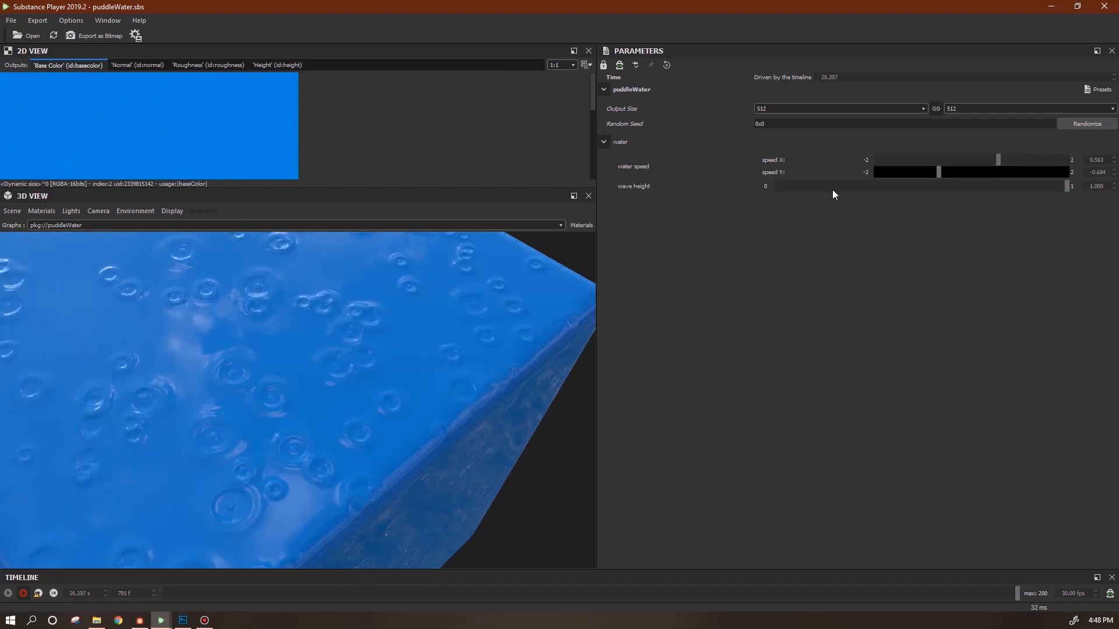
drag(1068, 188, 962, 188)
Set water speed X and speed Y to 0 and raise the wave height to about 0.745.
double_click(1096, 160)
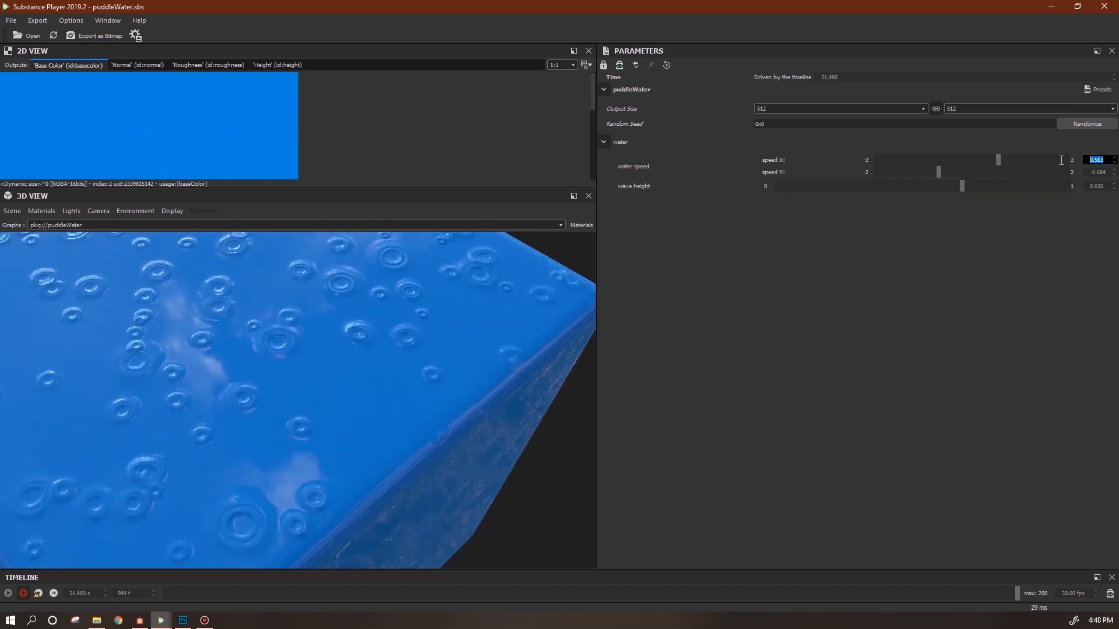
text(0)
double_click(1096, 171)
text(0)
key(Return)
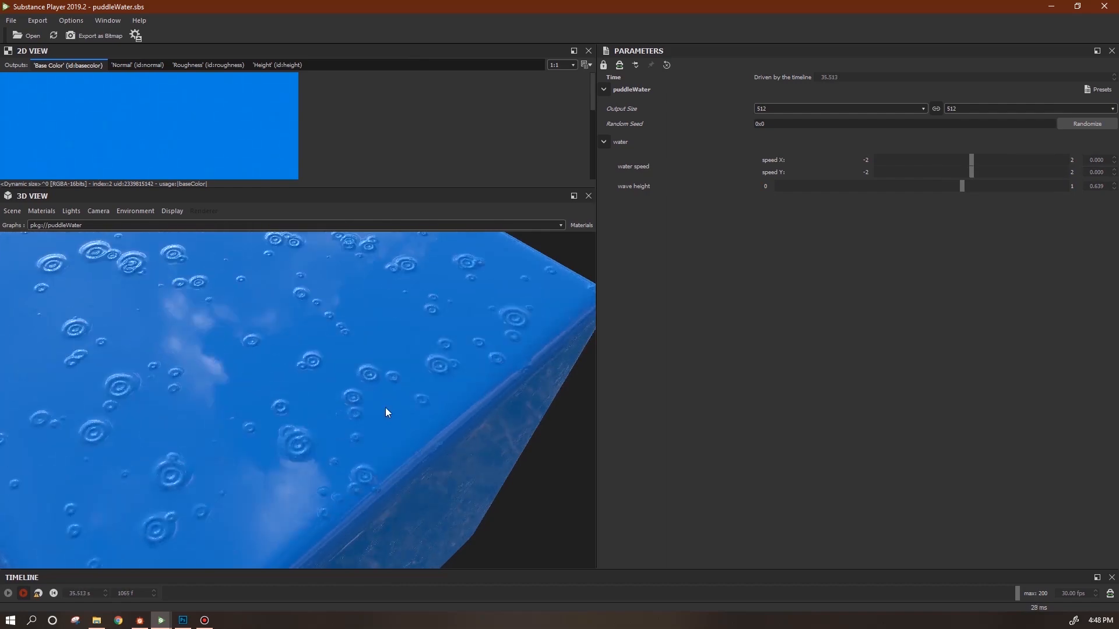
drag(396, 400, 438, 364)
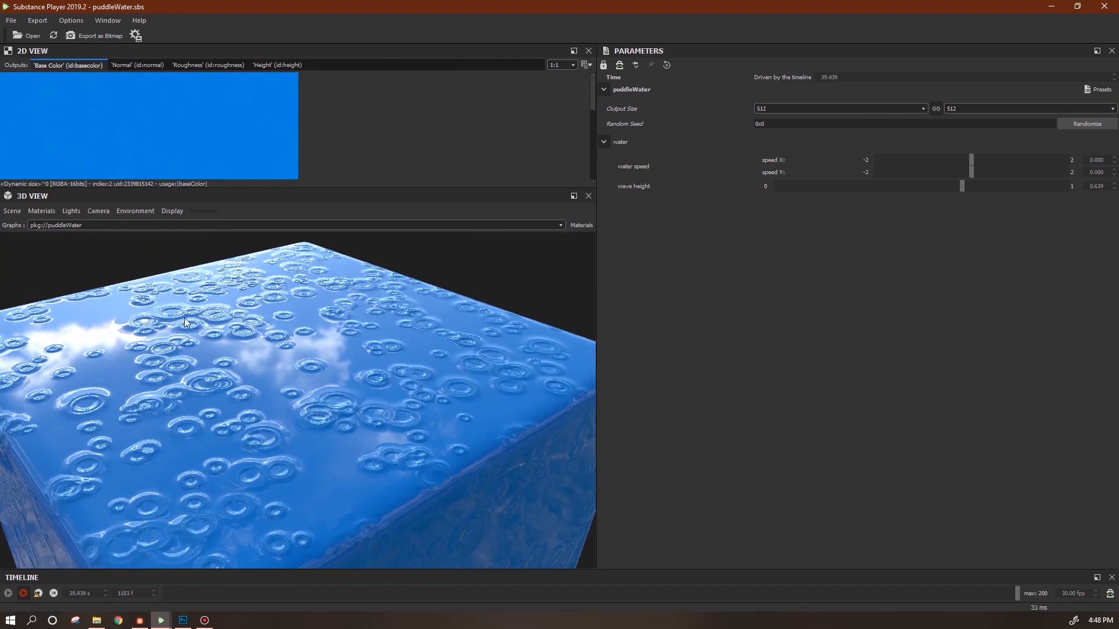
drag(966, 186, 1072, 188)
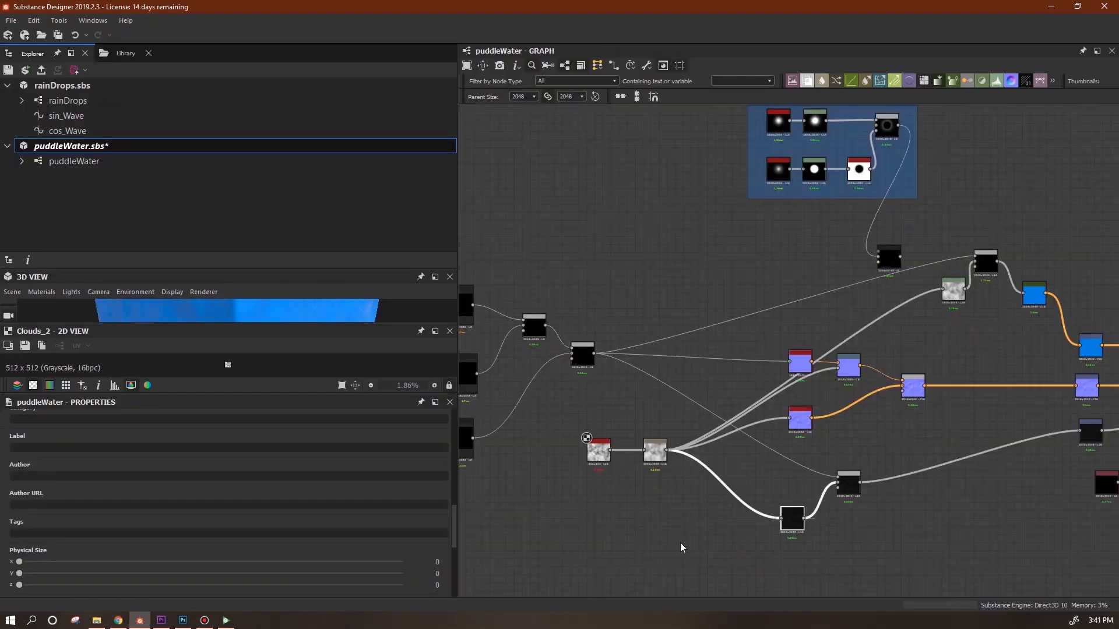
Select the Clouds 2 node and give its Disorder parameter a new empty function.
middle_drag(695, 523, 808, 544)
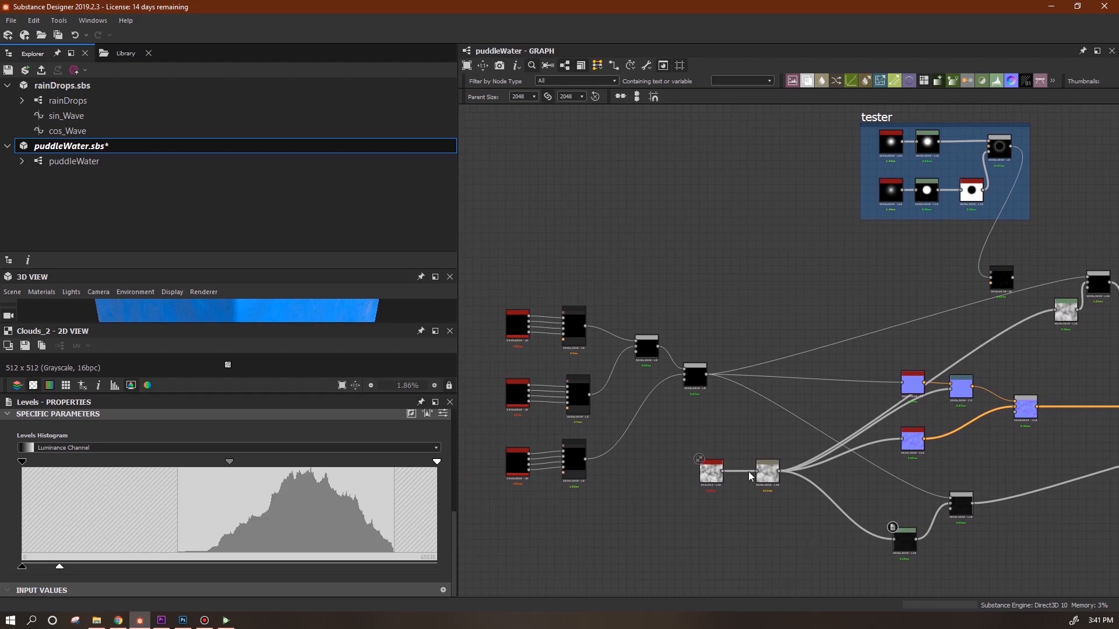
scroll(739, 478, up, 5)
middle_drag(634, 441, 784, 433)
click(774, 435)
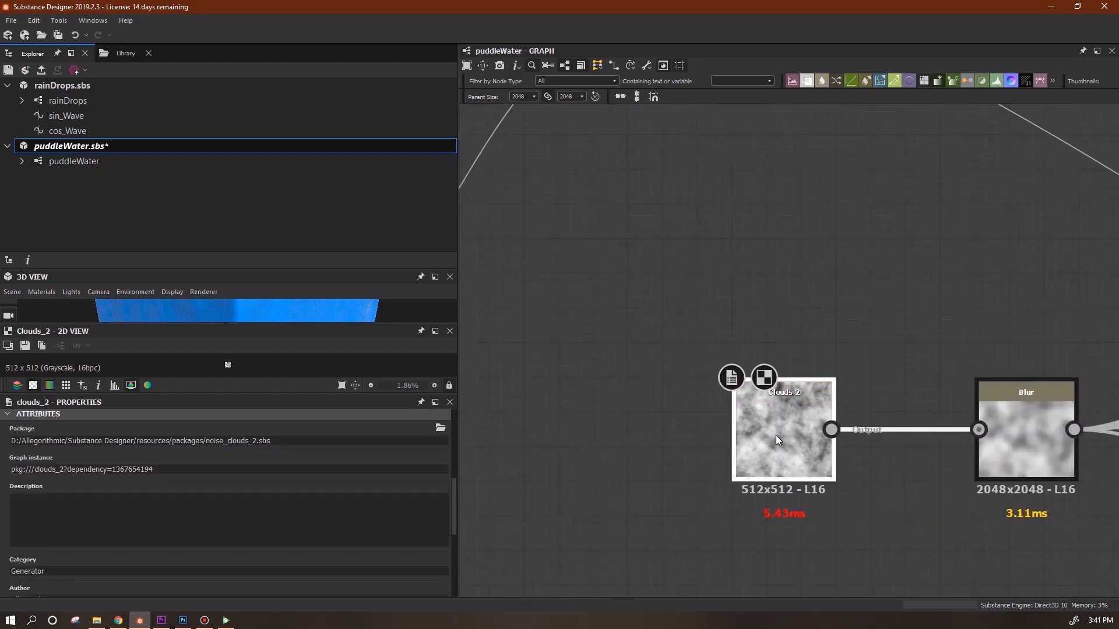
drag(452, 517, 456, 570)
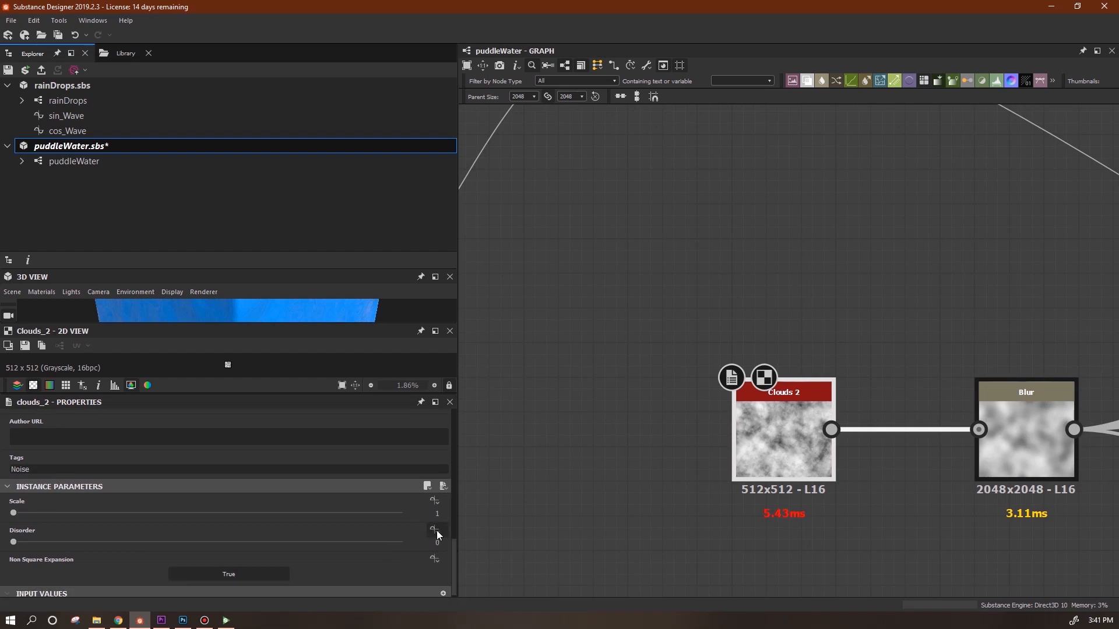
click(431, 530)
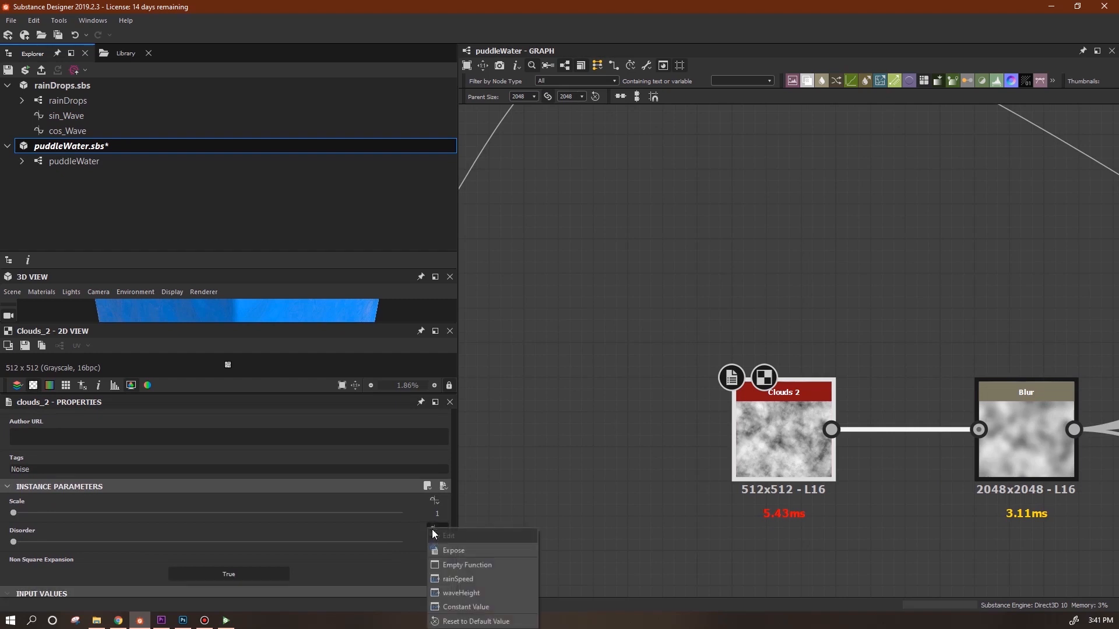
click(482, 565)
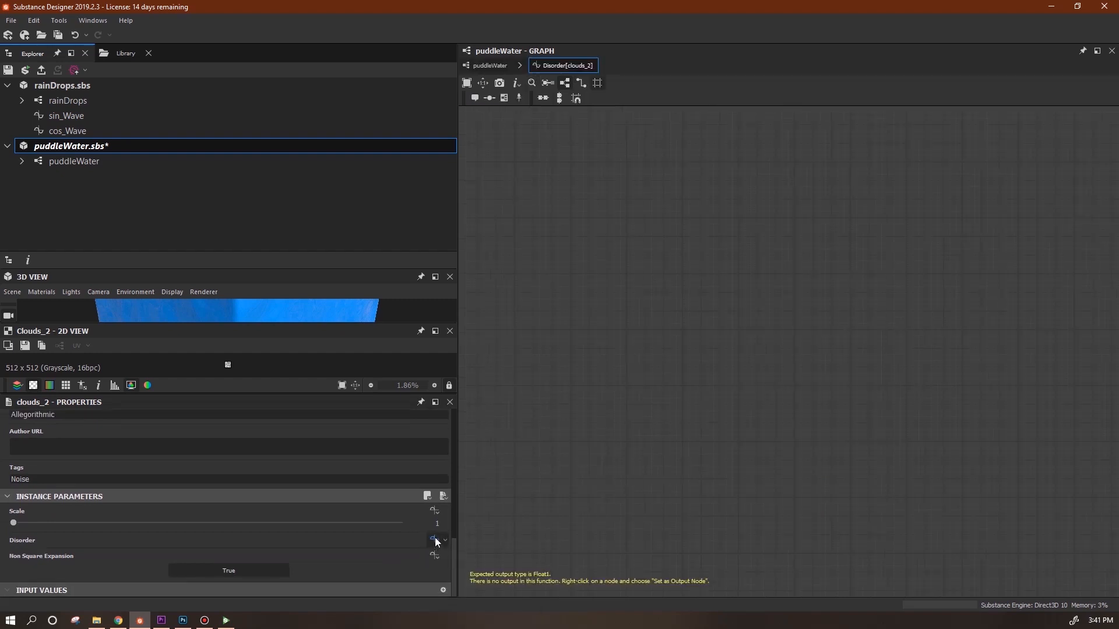
Add a Float constant and a Multiplication node to the Disorder function.
right_click(574, 253)
mouse_move(664, 261)
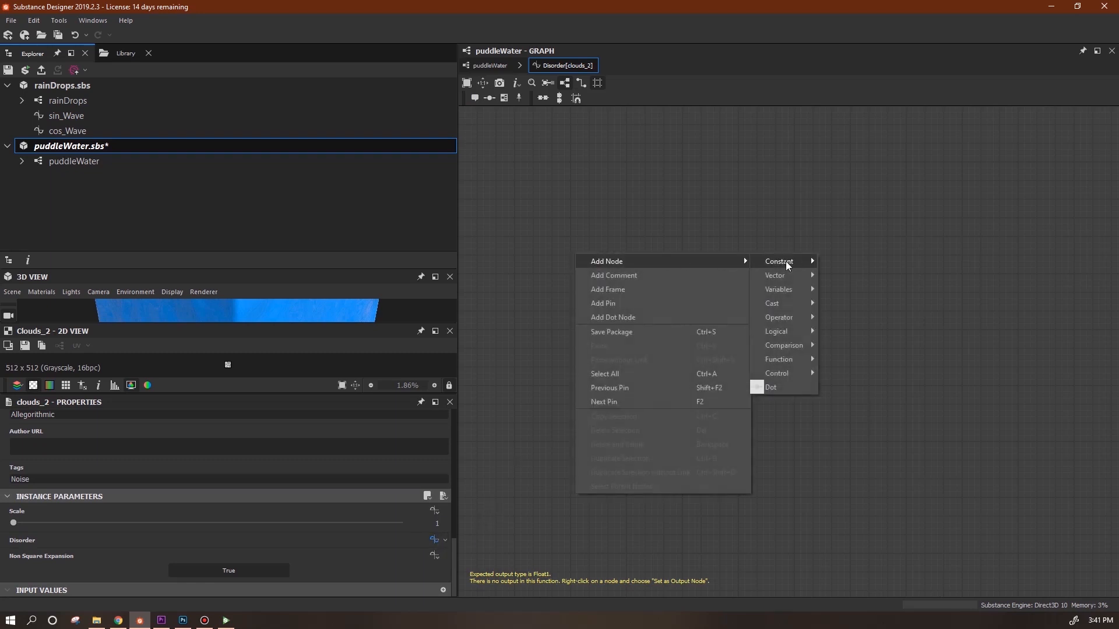
mouse_move(795, 260)
click(841, 262)
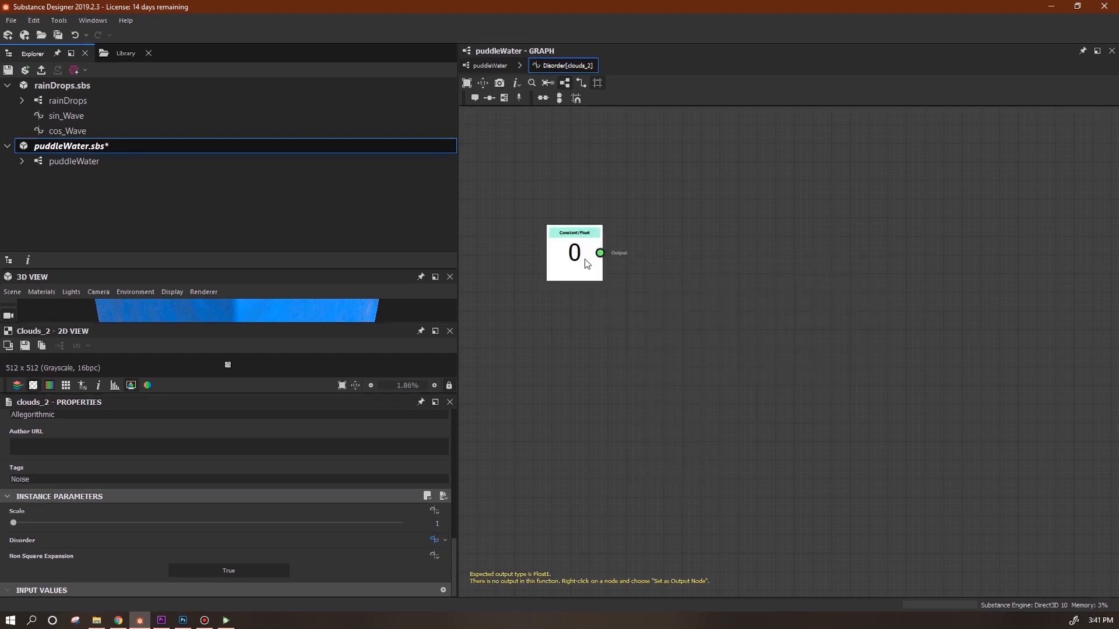
drag(603, 251, 717, 248)
right_click(813, 287)
mouse_move(865, 296)
mouse_move(1026, 352)
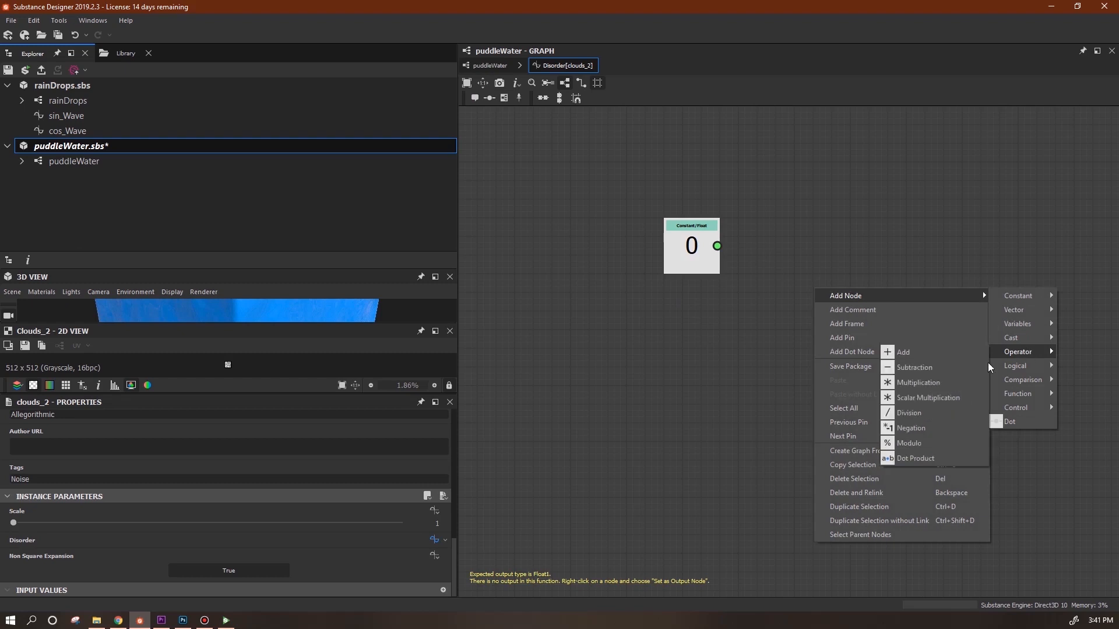
click(900, 381)
drag(699, 257, 681, 386)
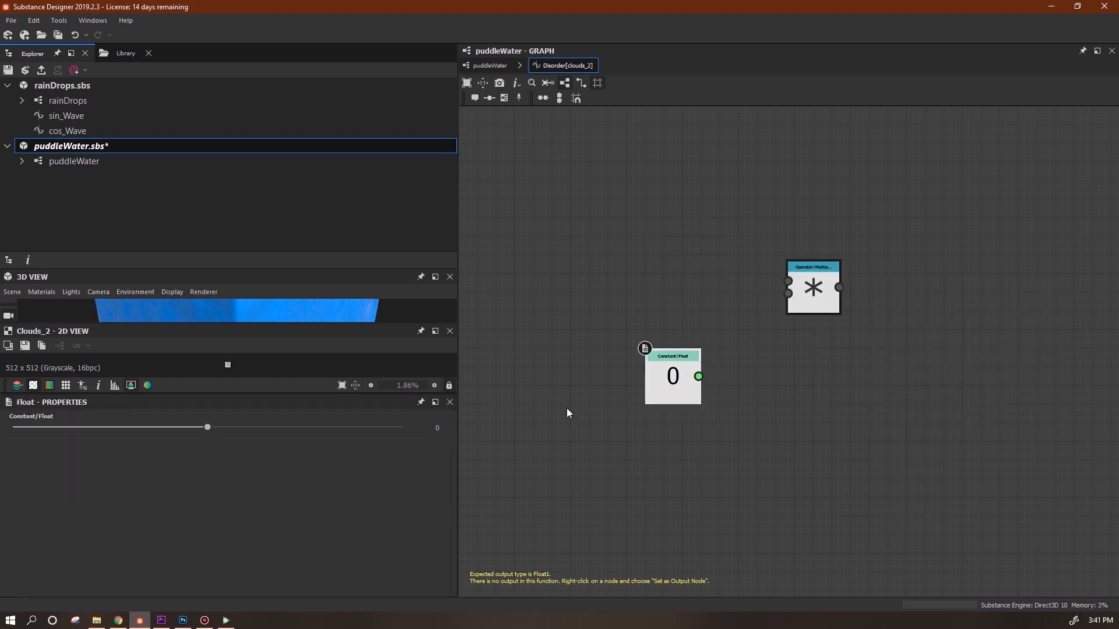
Add a Get Float node that reads $time.
right_click(614, 167)
mouse_move(659, 177)
mouse_move(821, 202)
click(890, 217)
drag(624, 175, 683, 243)
click(670, 245)
click(446, 429)
click(375, 460)
Wire $time and the 0.1 constant into the multiply node and set it as the output node.
drag(788, 281, 788, 281)
drag(698, 376, 787, 293)
right_click(820, 282)
click(851, 333)
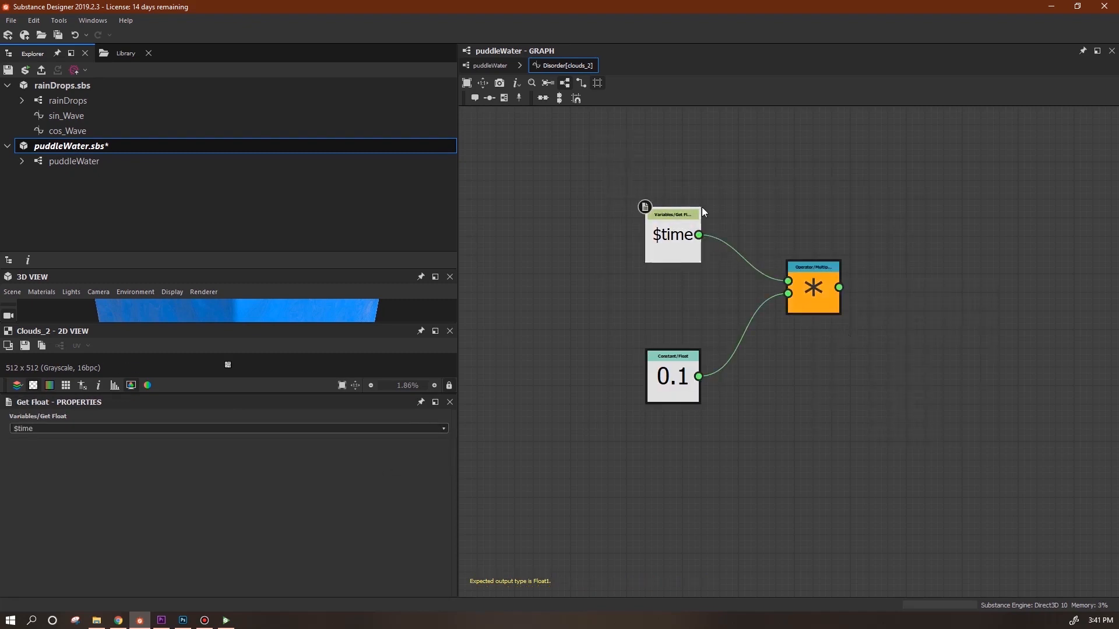
Return to the puddleWater graph and center the view on the rainDrops nodes.
click(490, 66)
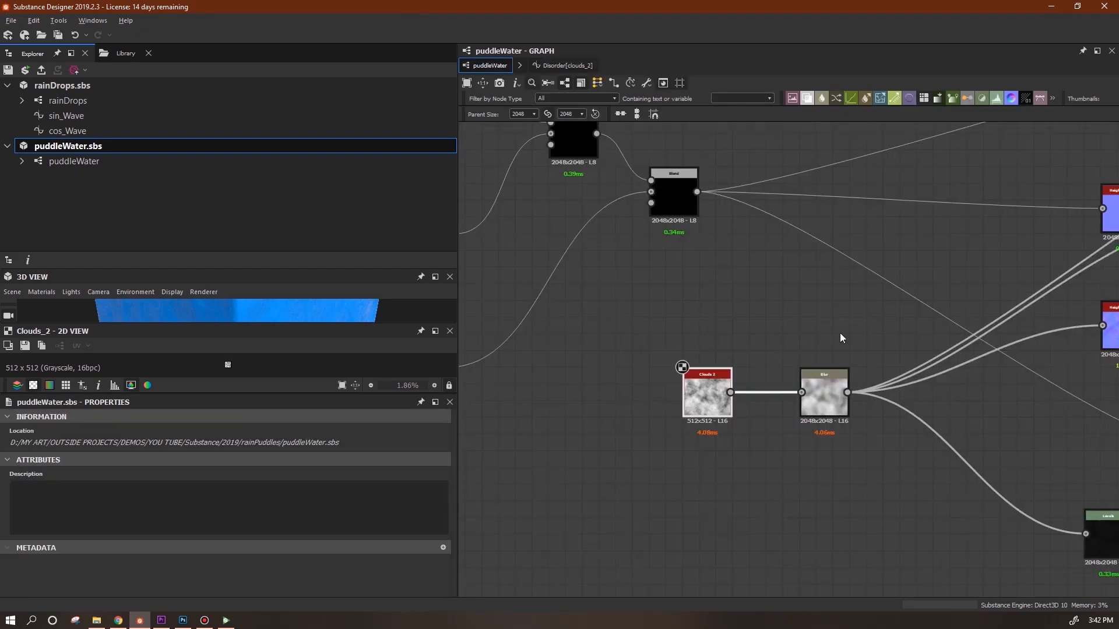
middle_drag(840, 334, 541, 415)
scroll(756, 408, down, 4)
middle_drag(769, 417, 1088, 465)
scroll(821, 454, down, 2)
scroll(793, 443, up, 7)
middle_drag(812, 381, 919, 361)
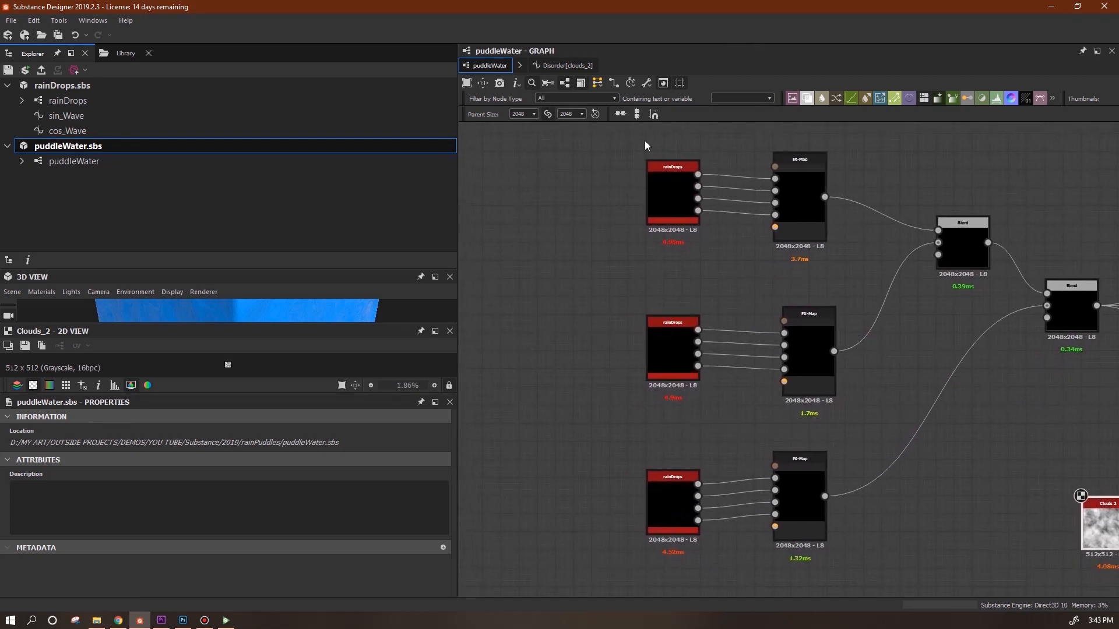
Select the top rainDrops node and create an empty function on its timeMultiplier (0.71).
click(669, 193)
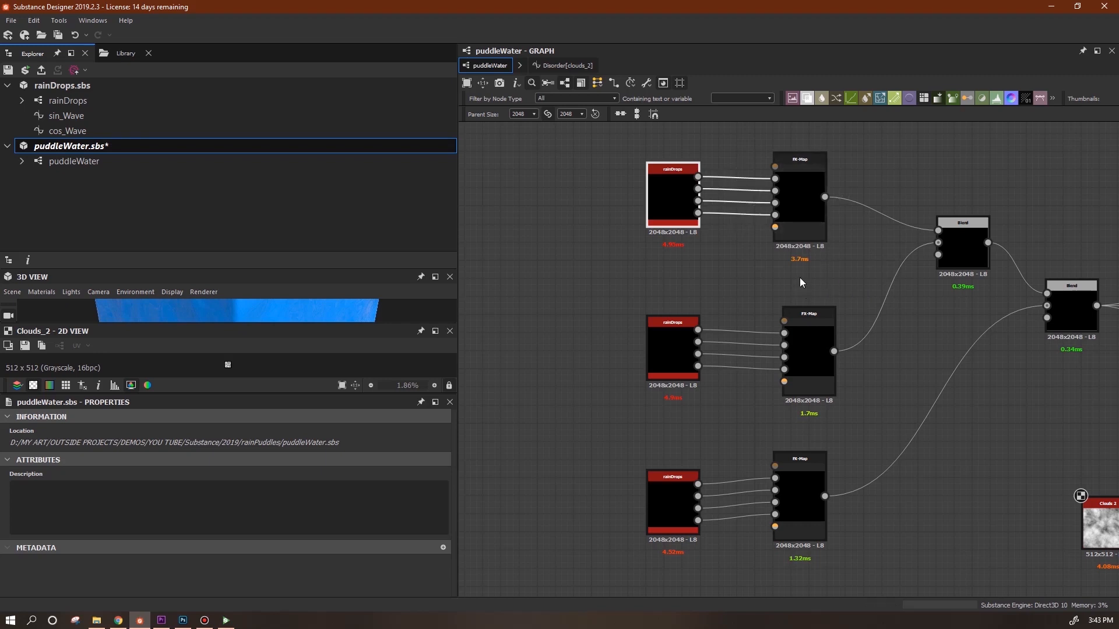
click(714, 285)
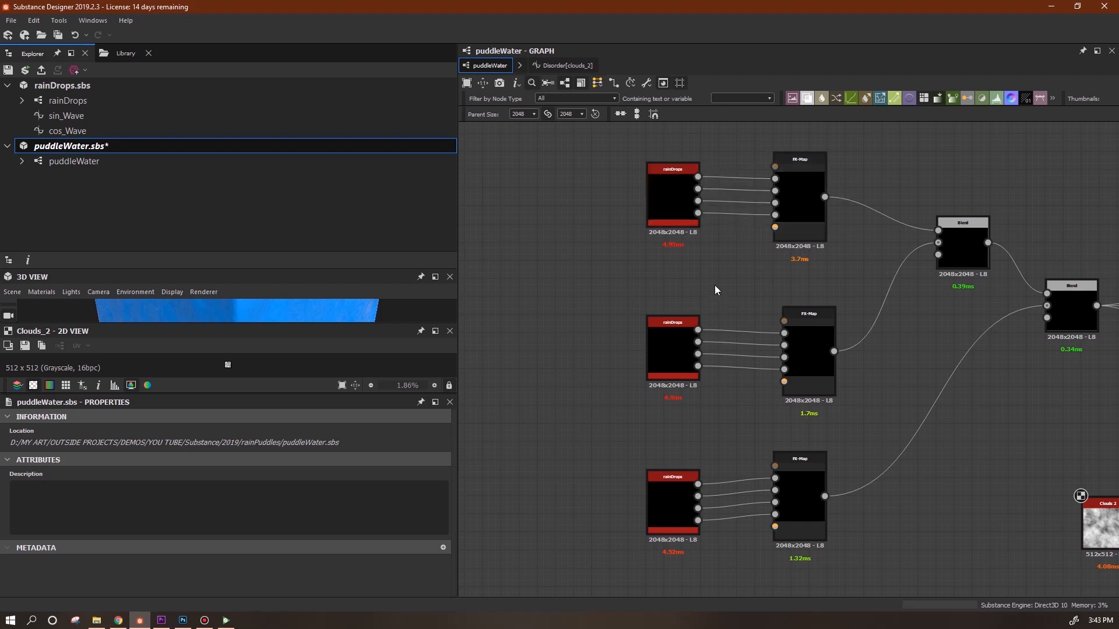
click(671, 204)
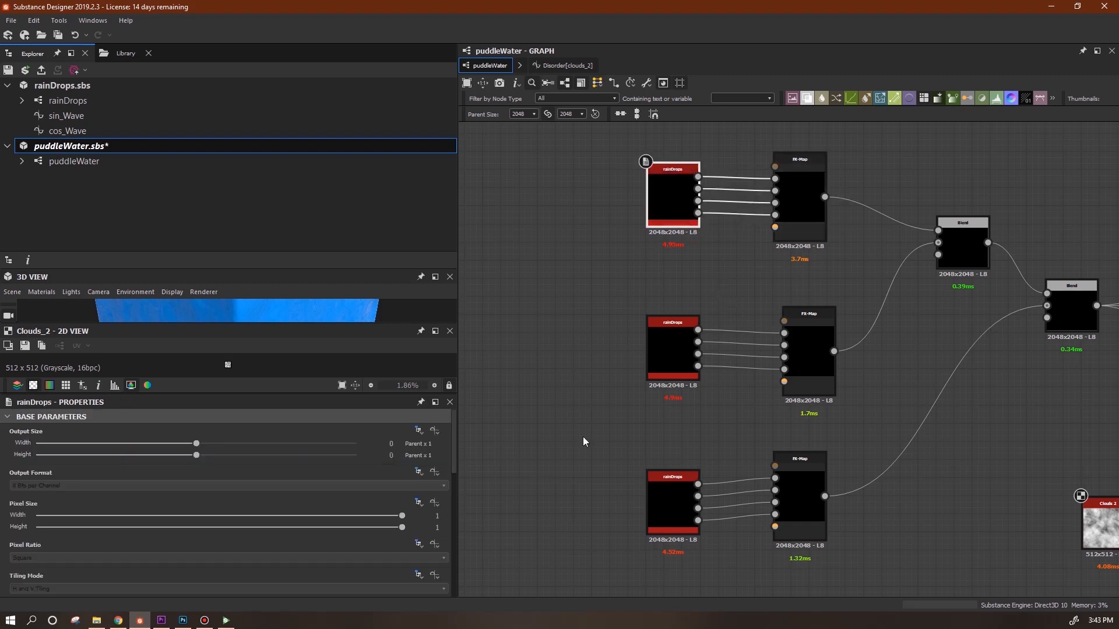
drag(455, 460, 456, 589)
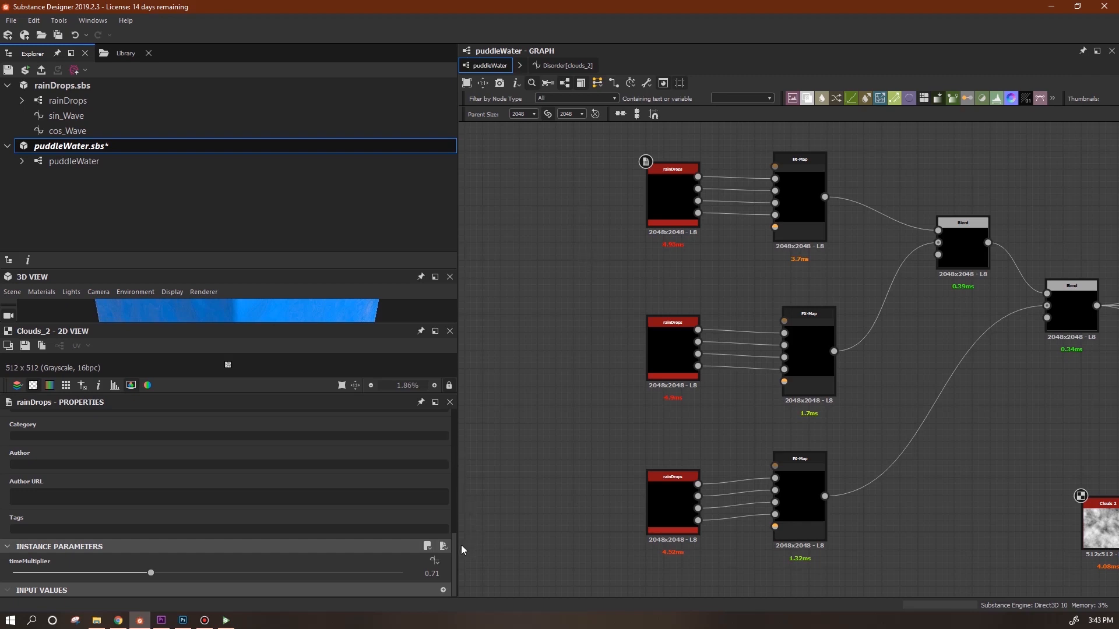
click(433, 562)
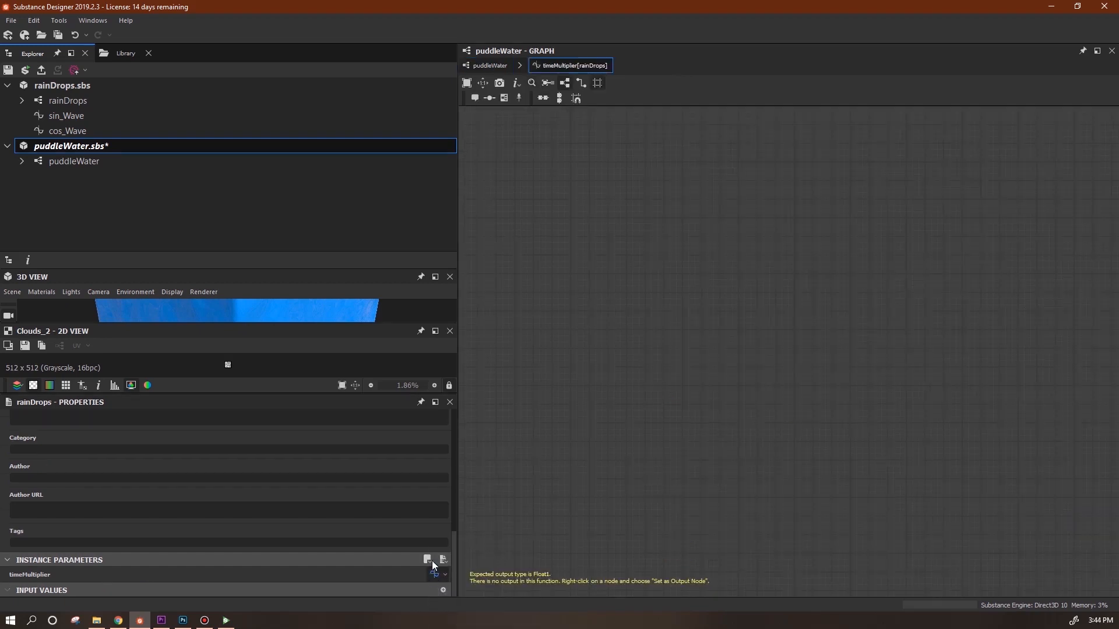
In the top node's timeMultiplier function, add a 0.71 Float constant and a second constant.
right_click(683, 169)
mouse_move(827, 170)
mouse_move(889, 171)
click(955, 174)
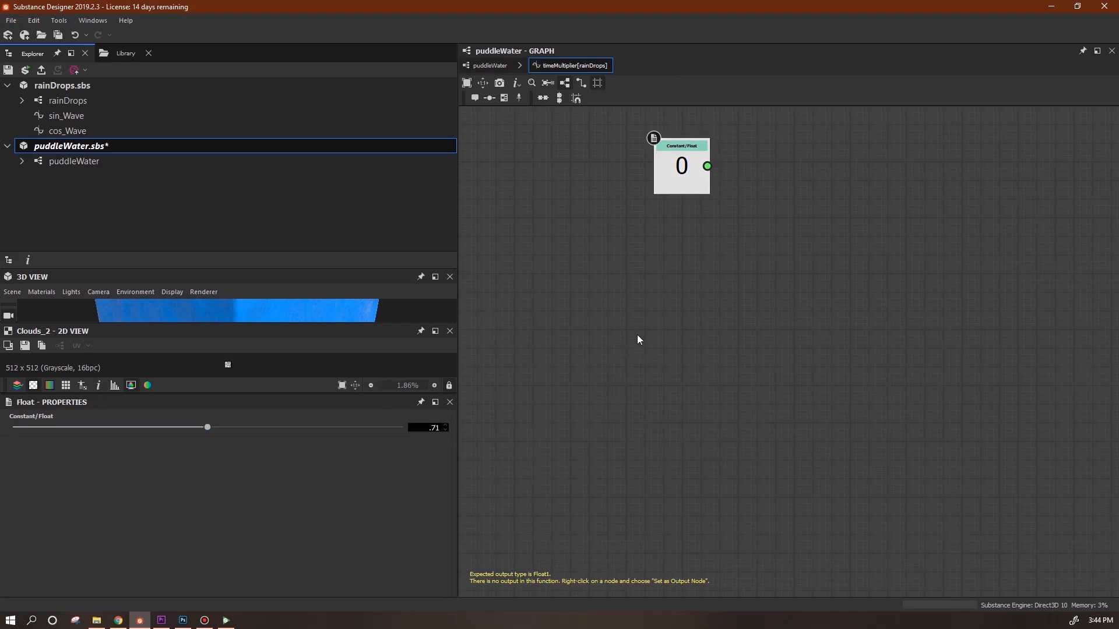
text(.71)
key(Return)
right_click(688, 243)
mouse_move(805, 249)
mouse_move(897, 249)
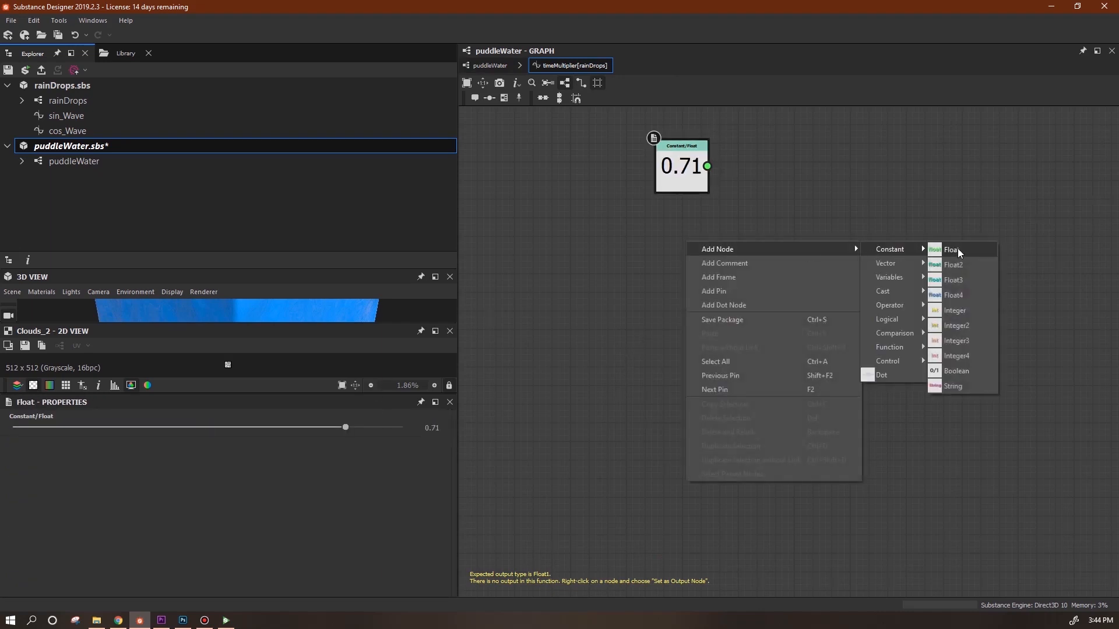
click(957, 248)
Add a Get Float node that reads rainSpeed.
right_click(778, 244)
mouse_move(796, 251)
mouse_move(970, 279)
click(1043, 280)
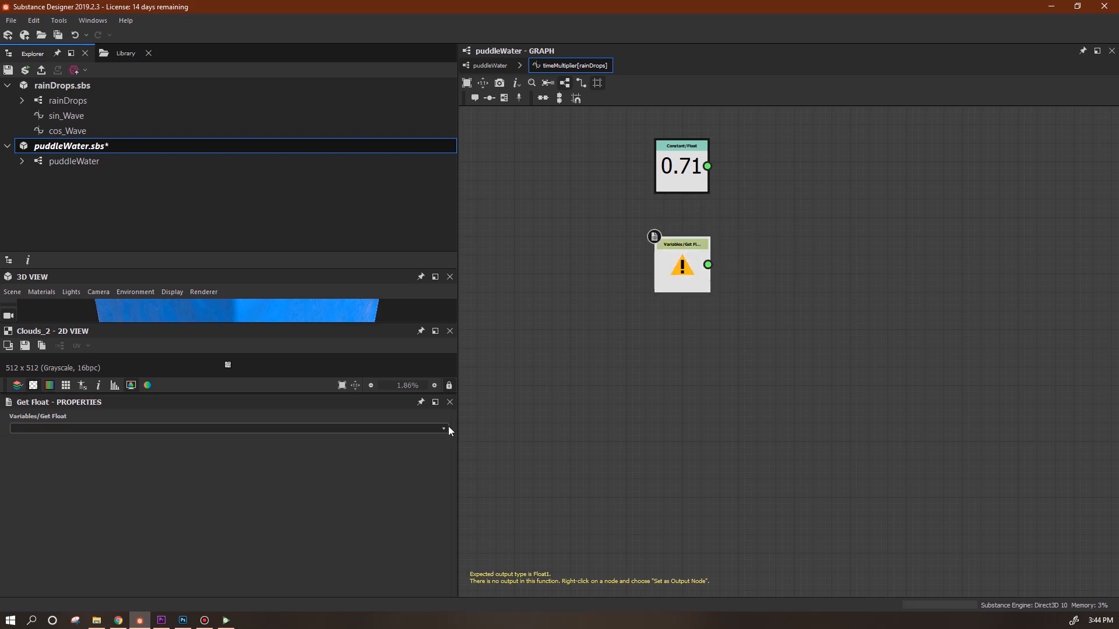
click(443, 428)
click(408, 441)
Multiply 0.71 by rainSpeed, set the multiply as output node, and return to the graph.
right_click(746, 177)
mouse_move(775, 183)
mouse_move(952, 239)
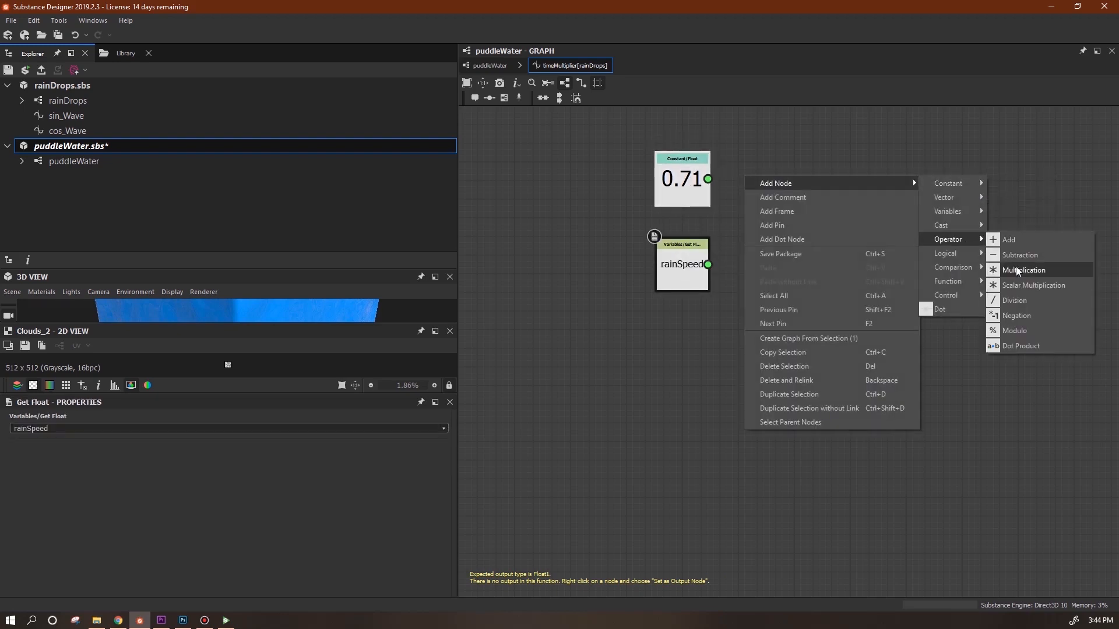
click(1023, 270)
drag(760, 222, 709, 265)
right_click(785, 234)
click(792, 286)
drag(682, 179, 681, 153)
drag(888, 210, 690, 319)
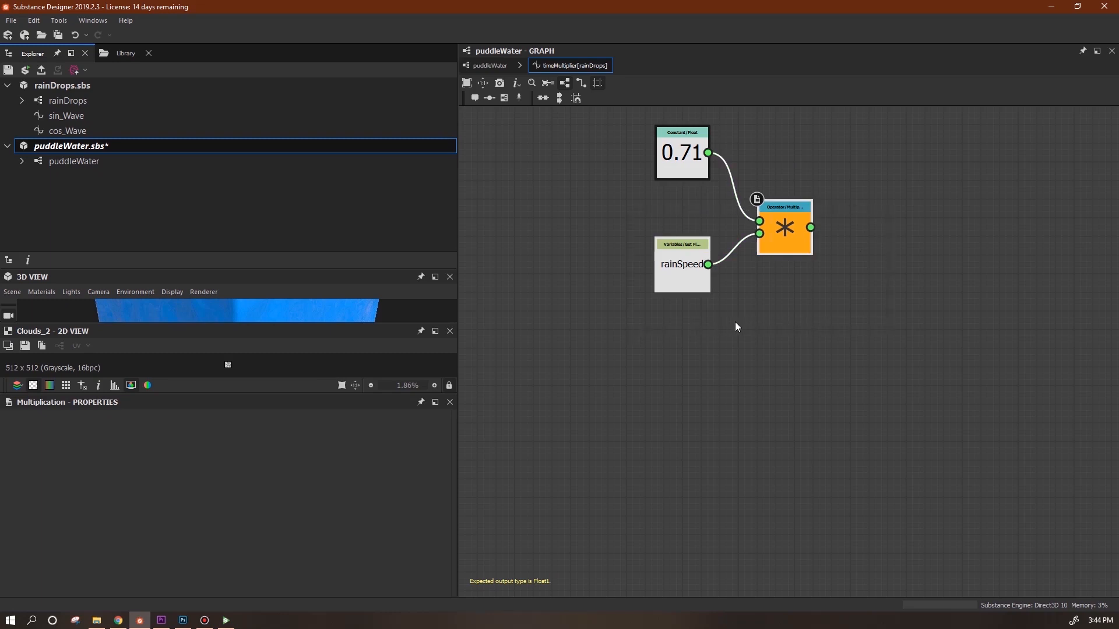
click(488, 65)
Create a timeMultiplier function on the middle rainDrops node and add its constant and multiply output.
click(670, 346)
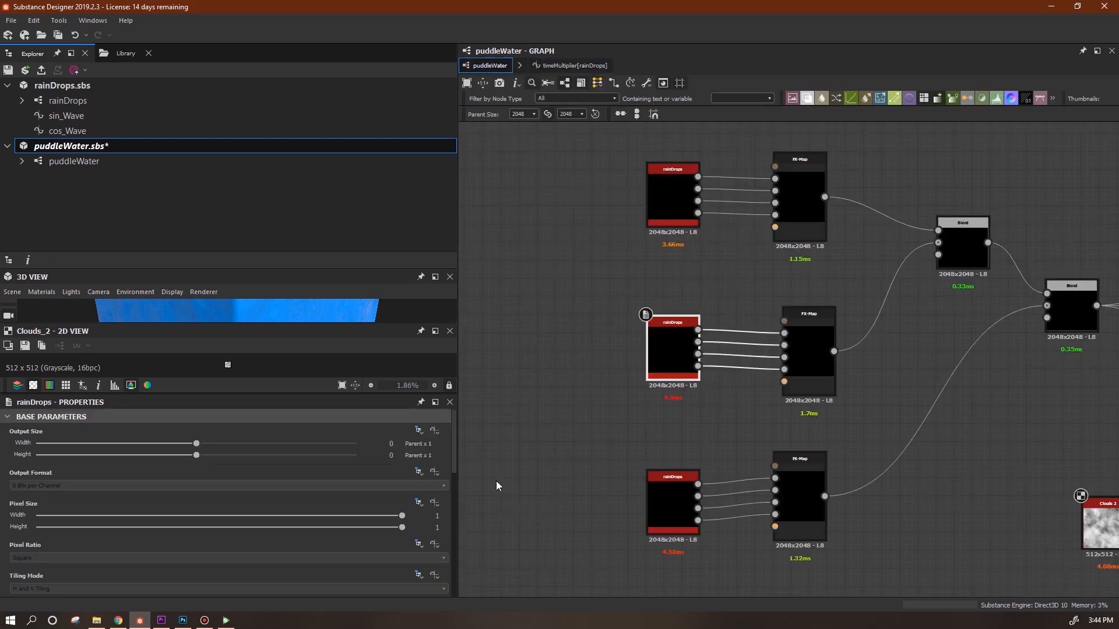
drag(452, 463, 470, 604)
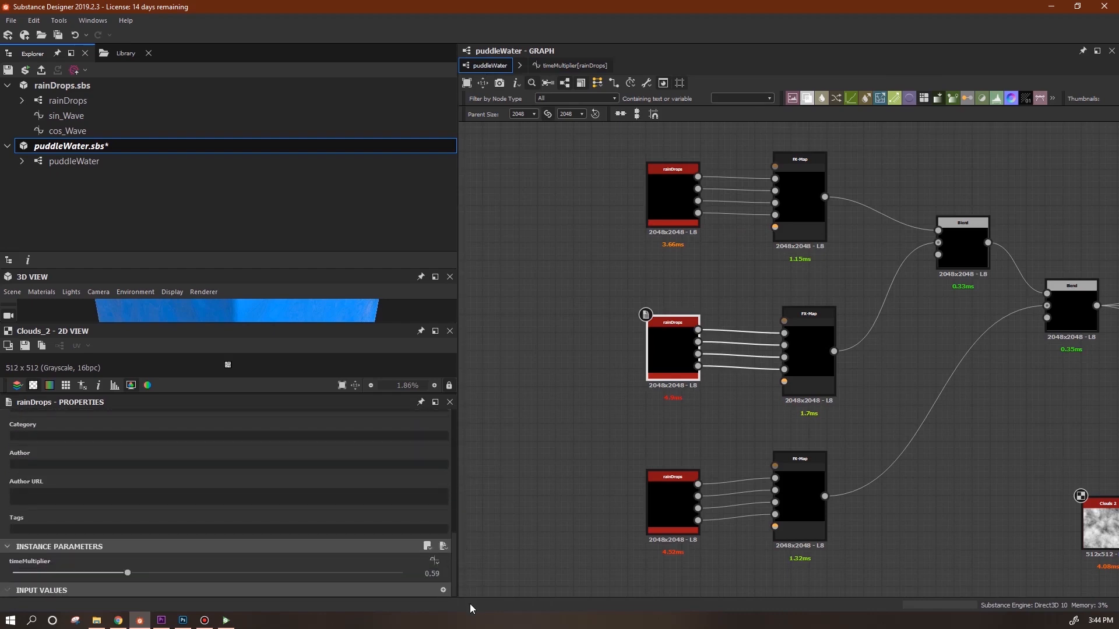
click(434, 575)
right_click(665, 280)
click(944, 365)
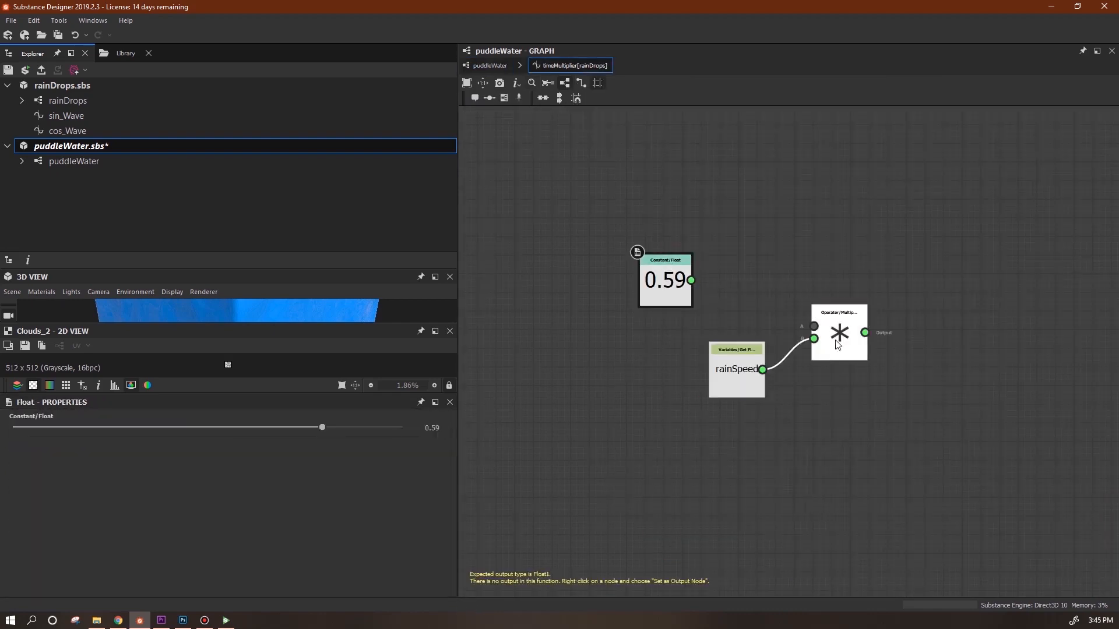
right_click(826, 327)
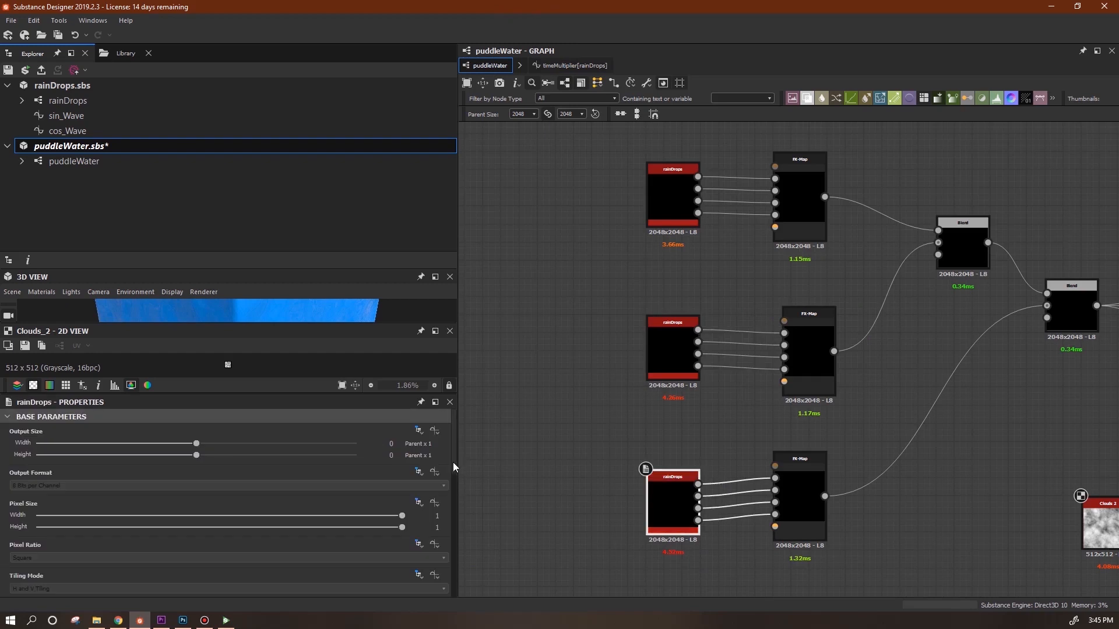
Create a timeMultiplier function on the bottom rainDrops node and add a Float constant.
drag(453, 463, 456, 597)
click(434, 561)
click(461, 572)
right_click(673, 219)
mouse_move(708, 226)
mouse_move(889, 229)
click(943, 303)
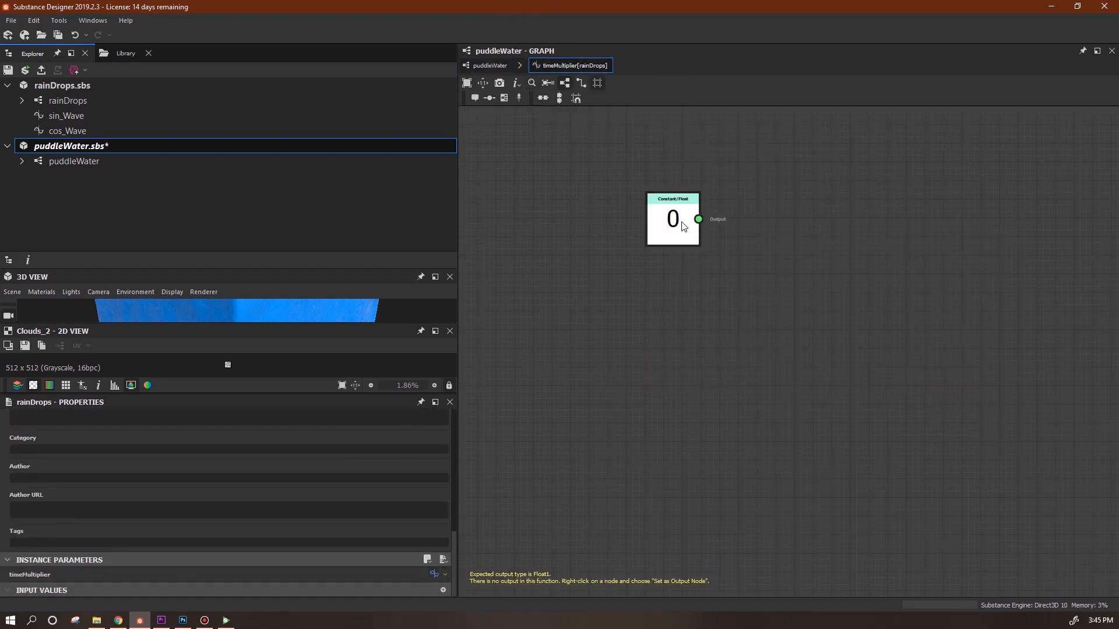
Set the constant to 0.91, wire it into the multiply node, and make that the output.
click(683, 227)
click(431, 428)
text(0.91)
key(Return)
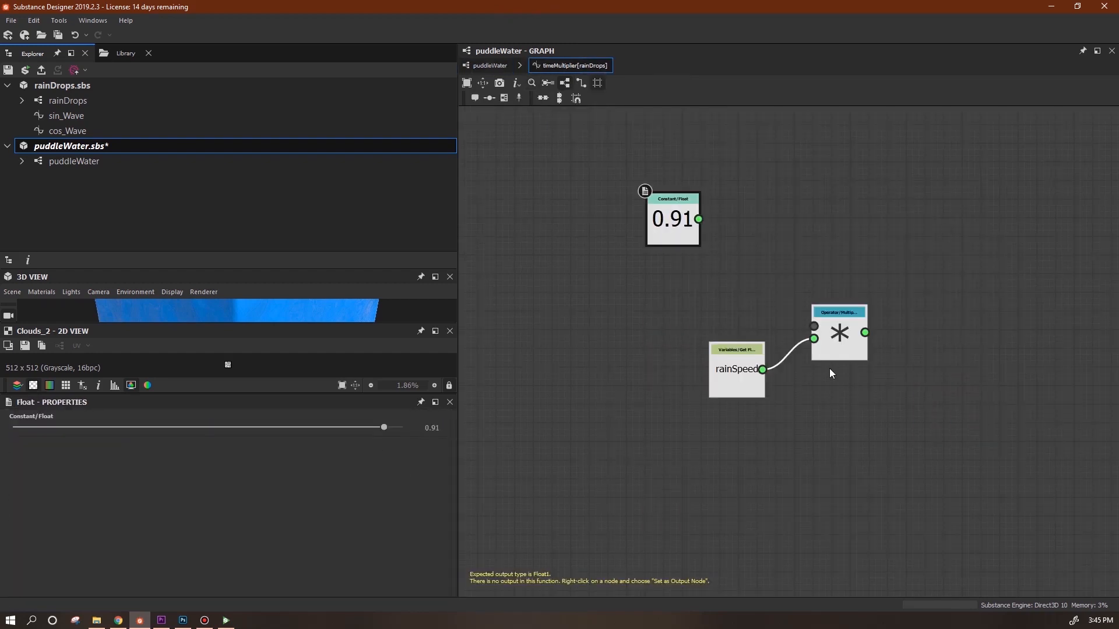
drag(698, 219, 814, 326)
right_click(845, 347)
click(868, 395)
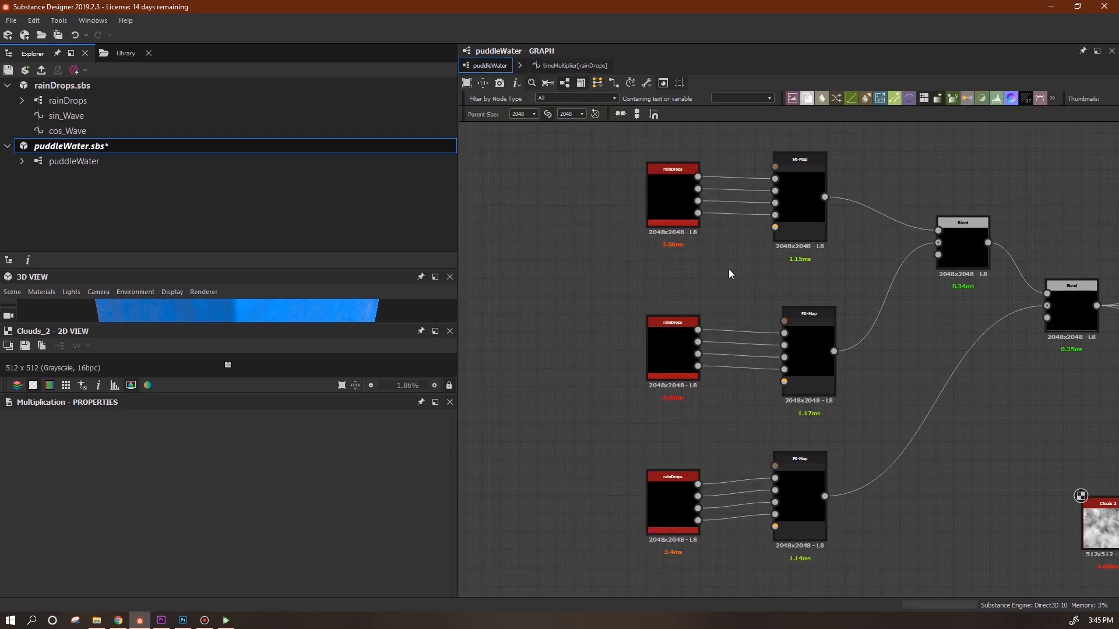
Inspect the rainSpeed input parameter's settings in the puddleWater graph properties.
middle_drag(728, 274, 742, 265)
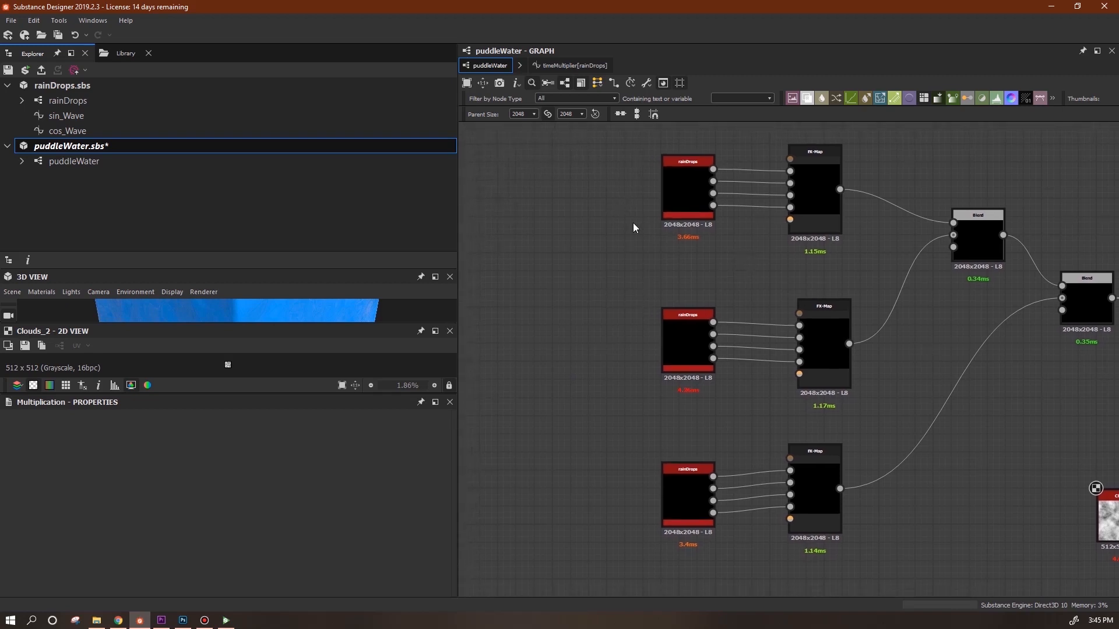
middle_drag(661, 261, 584, 265)
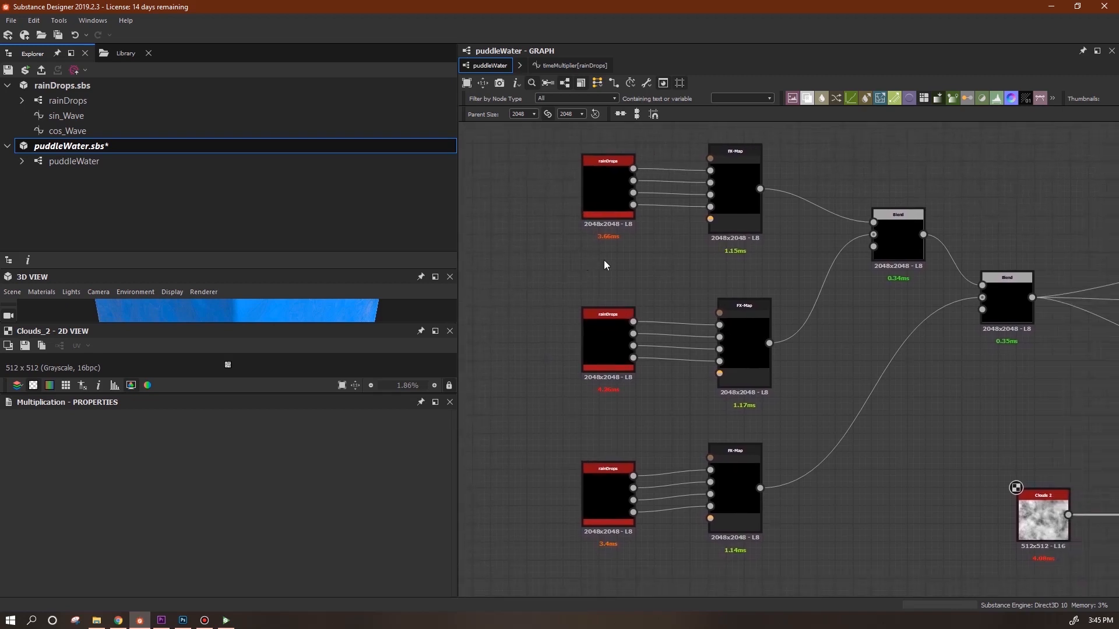
middle_drag(812, 277, 825, 289)
click(746, 208)
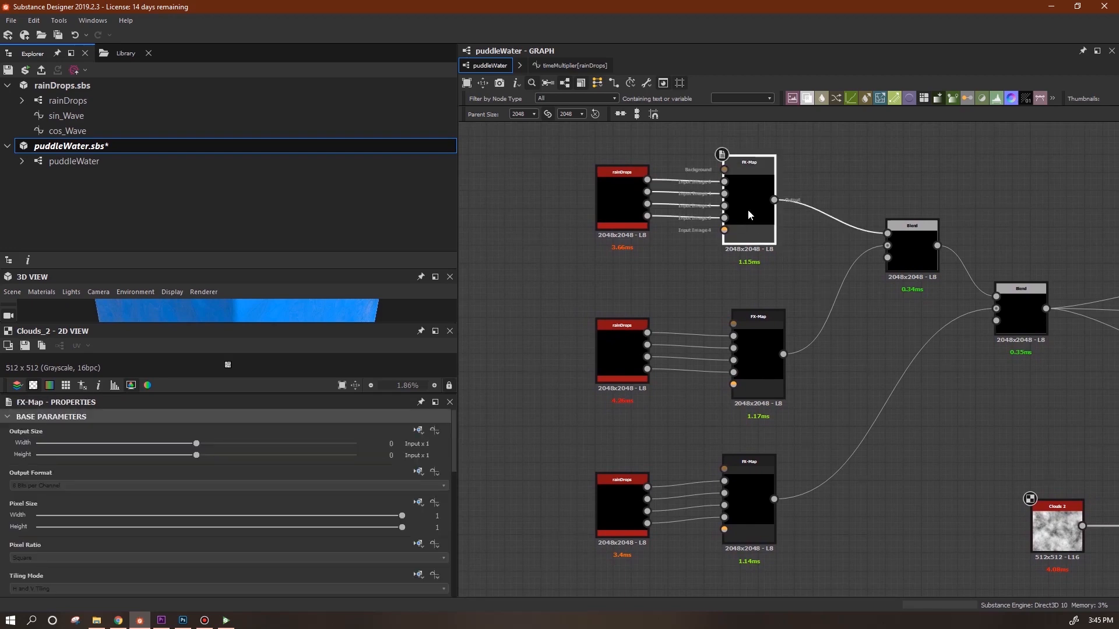
click(530, 501)
drag(455, 438, 477, 586)
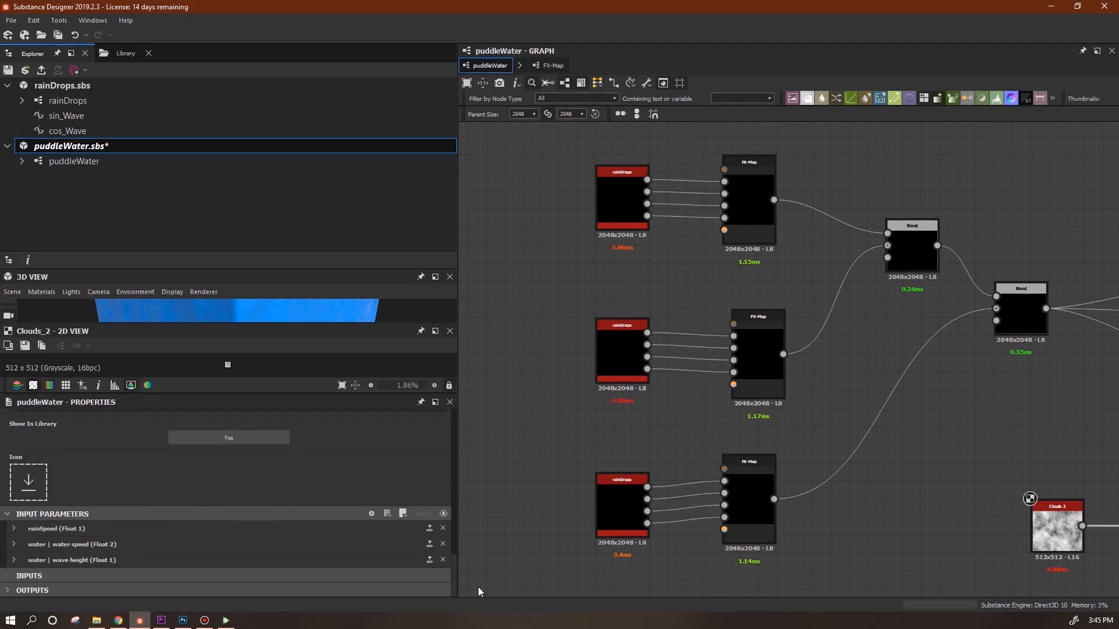
click(13, 529)
drag(453, 539, 457, 566)
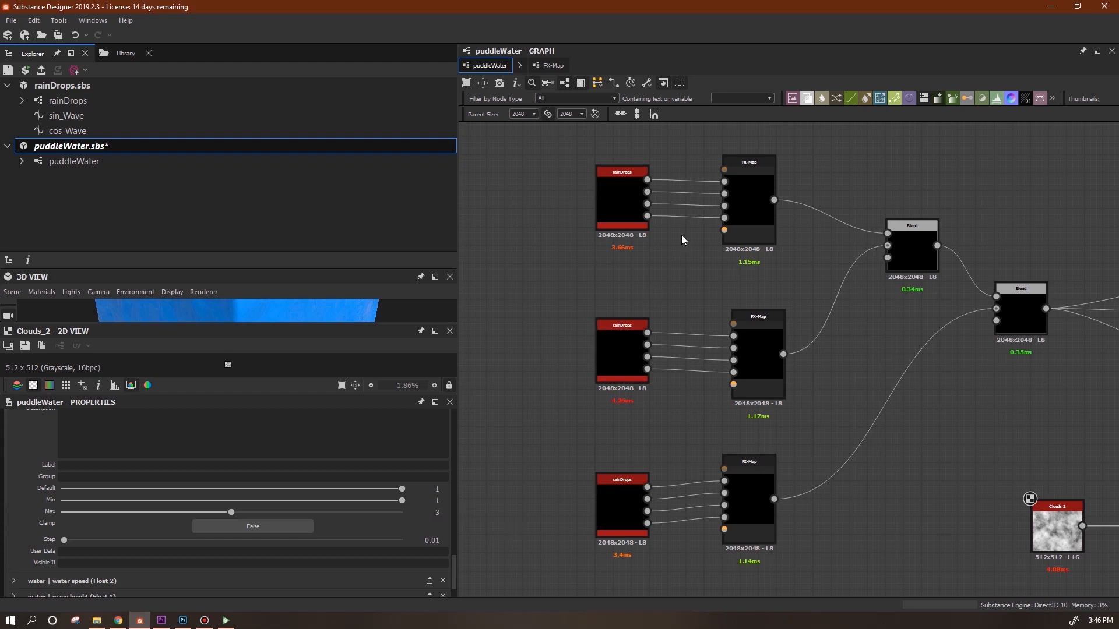
Edit the top FX-Map node to show its Iterate and Quadrant chain.
click(754, 205)
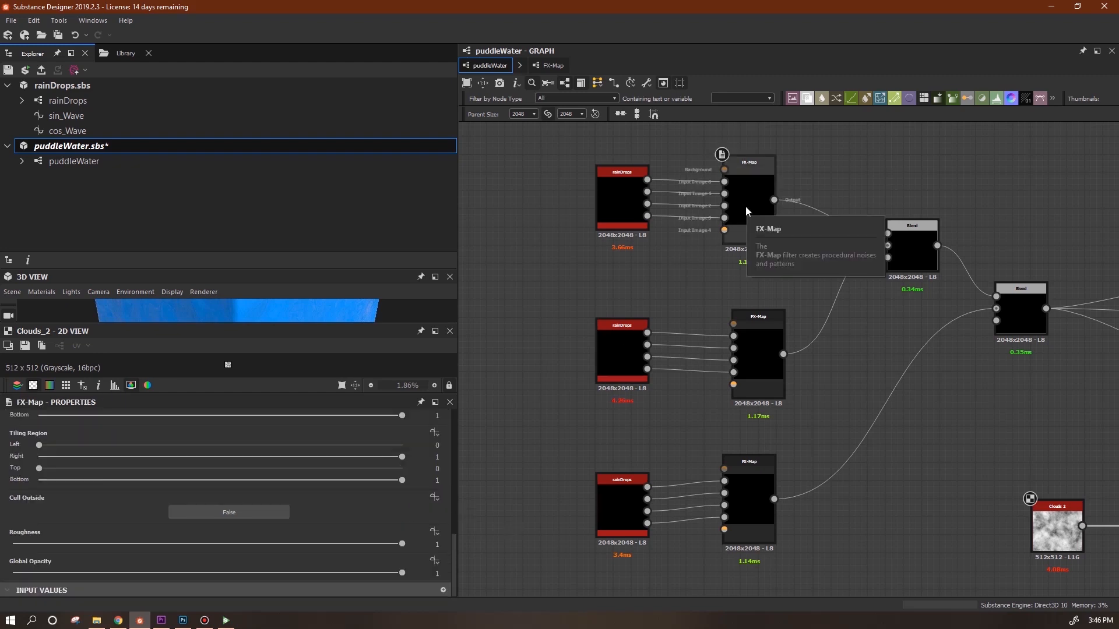
click(748, 220)
right_click(752, 207)
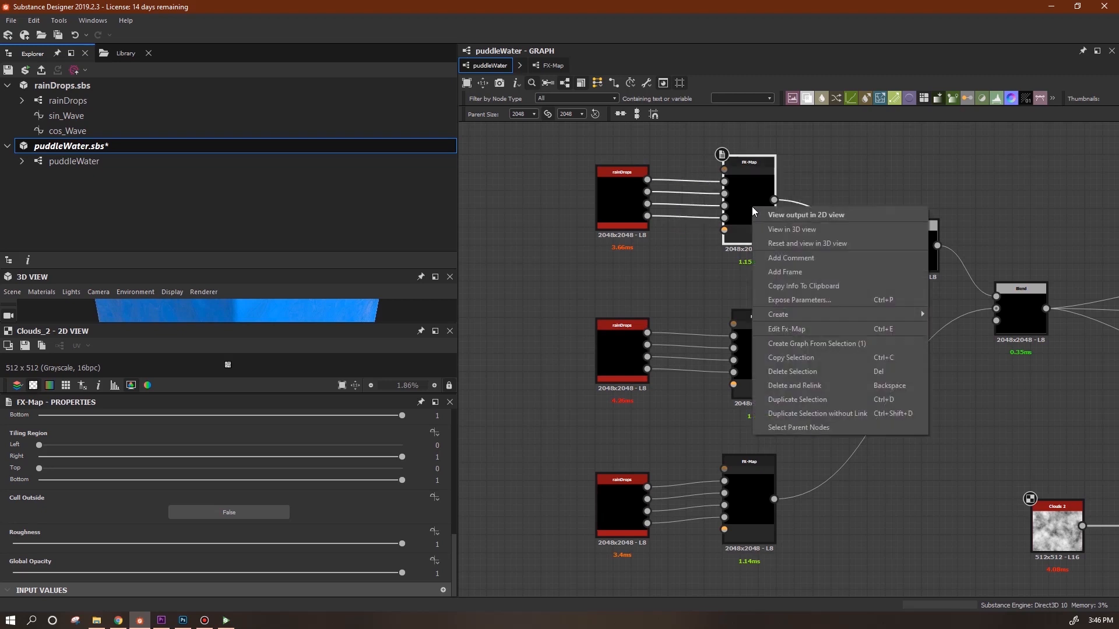
click(806, 330)
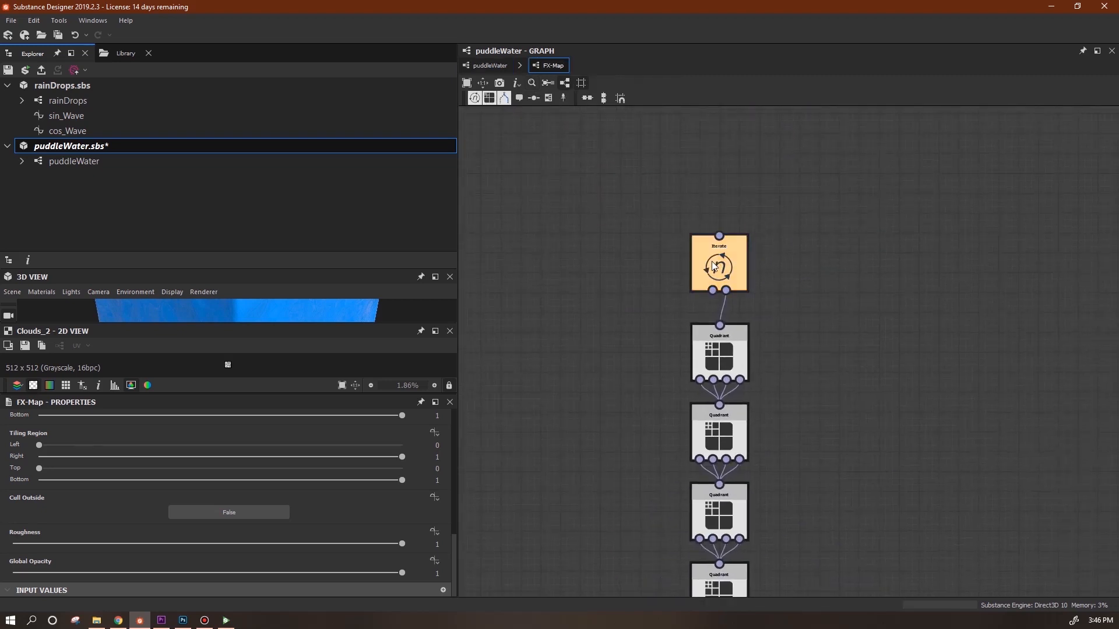
Give the Iterate node's Iterations an empty function with a Get Float node reading rainSpeed.
click(714, 265)
click(435, 433)
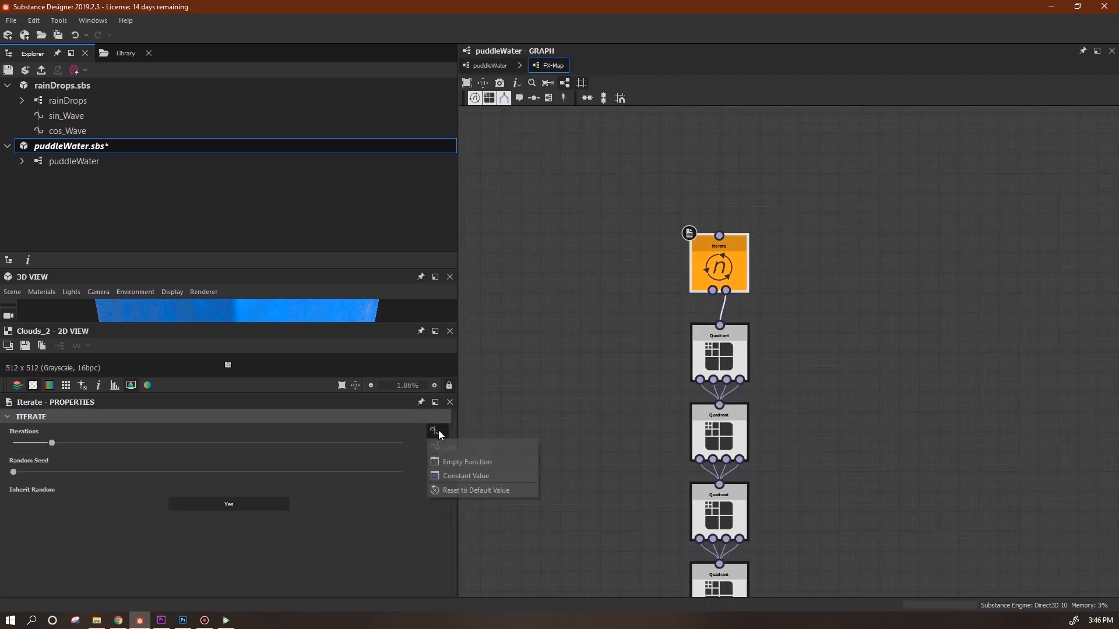
click(484, 461)
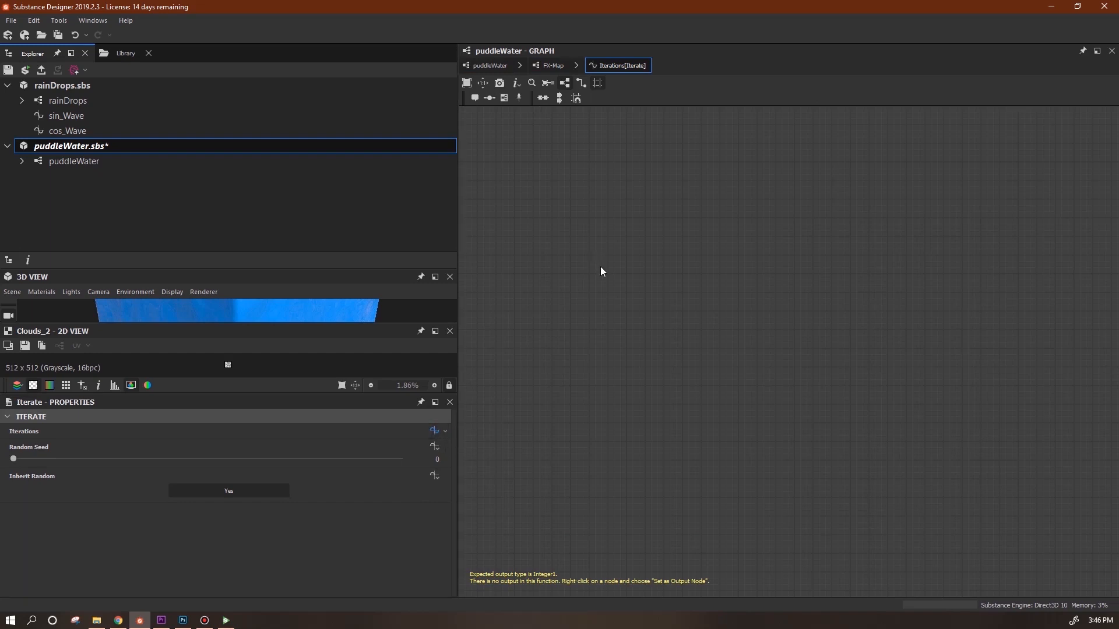
right_click(639, 252)
mouse_move(669, 258)
mouse_move(845, 286)
click(636, 257)
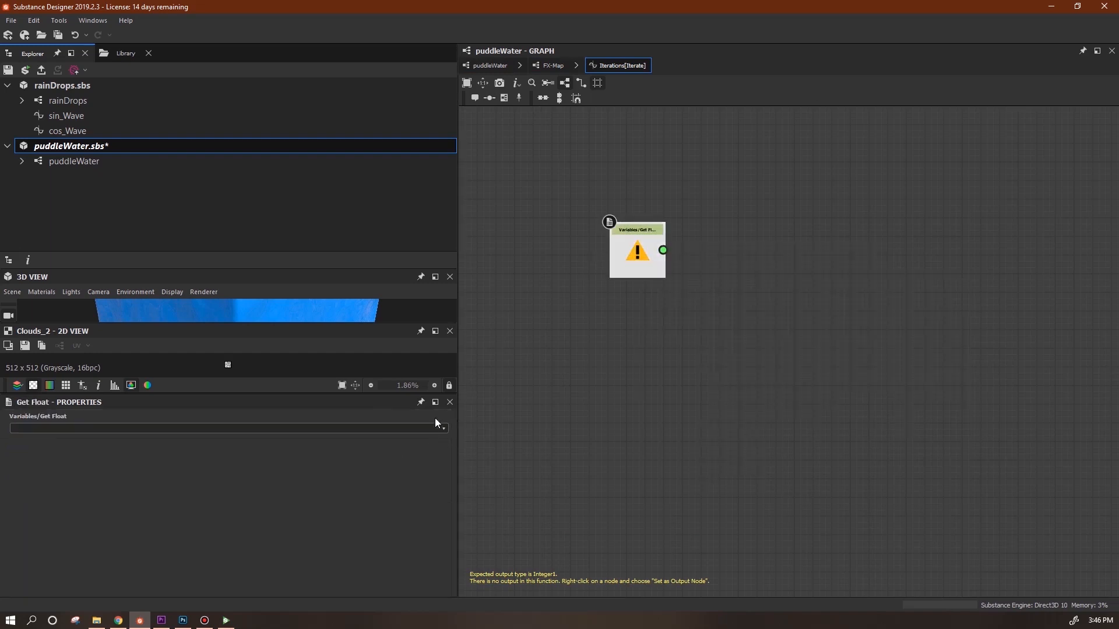
click(443, 429)
click(416, 450)
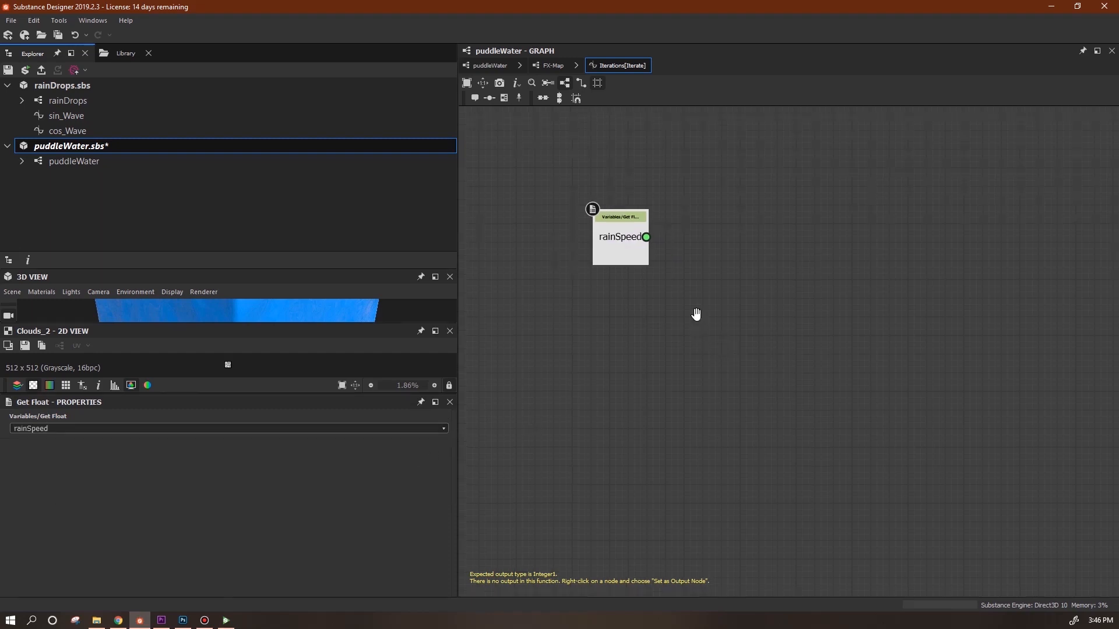
middle_drag(696, 314, 623, 282)
Add two Constant Integer nodes set to 1 and 2.
right_click(765, 228)
key(Escape)
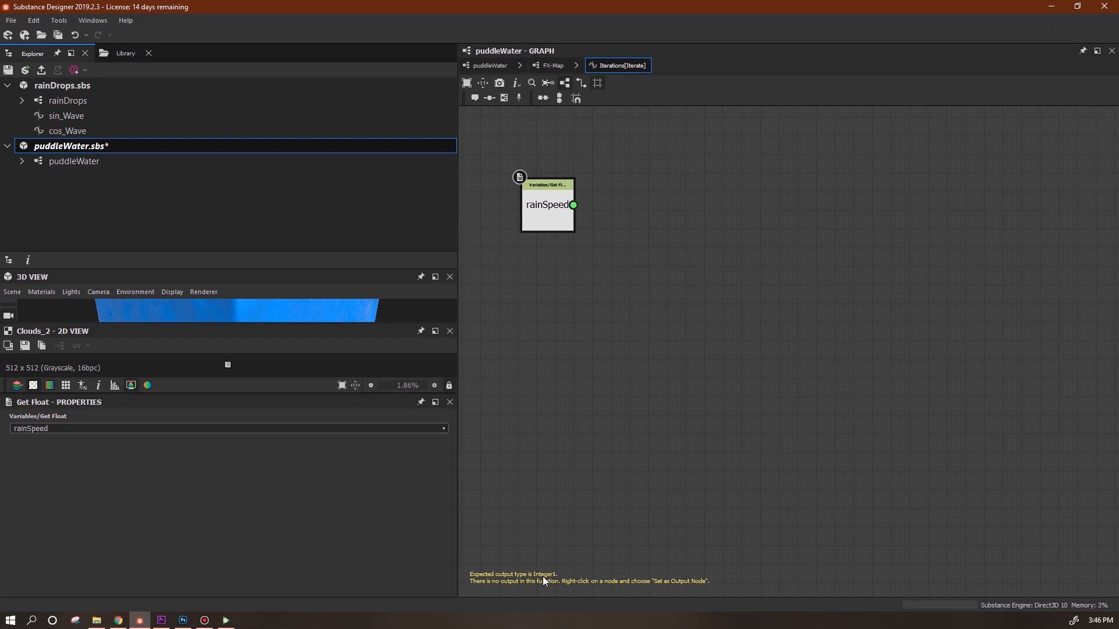
right_click(720, 189)
mouse_move(770, 197)
mouse_move(932, 199)
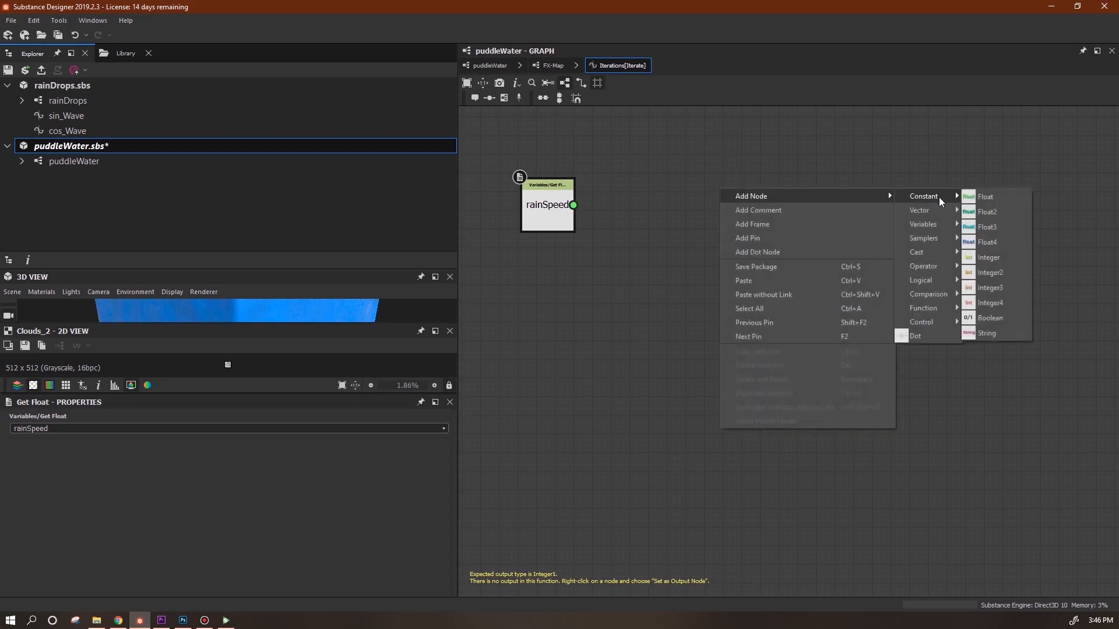
click(989, 257)
drag(715, 201, 711, 408)
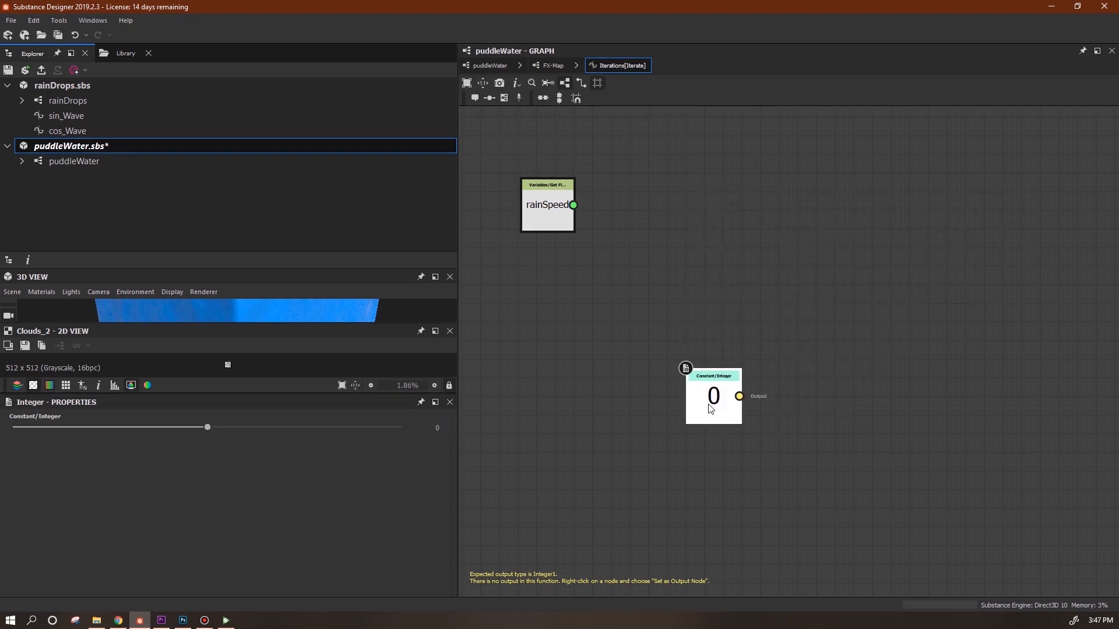
text(1)
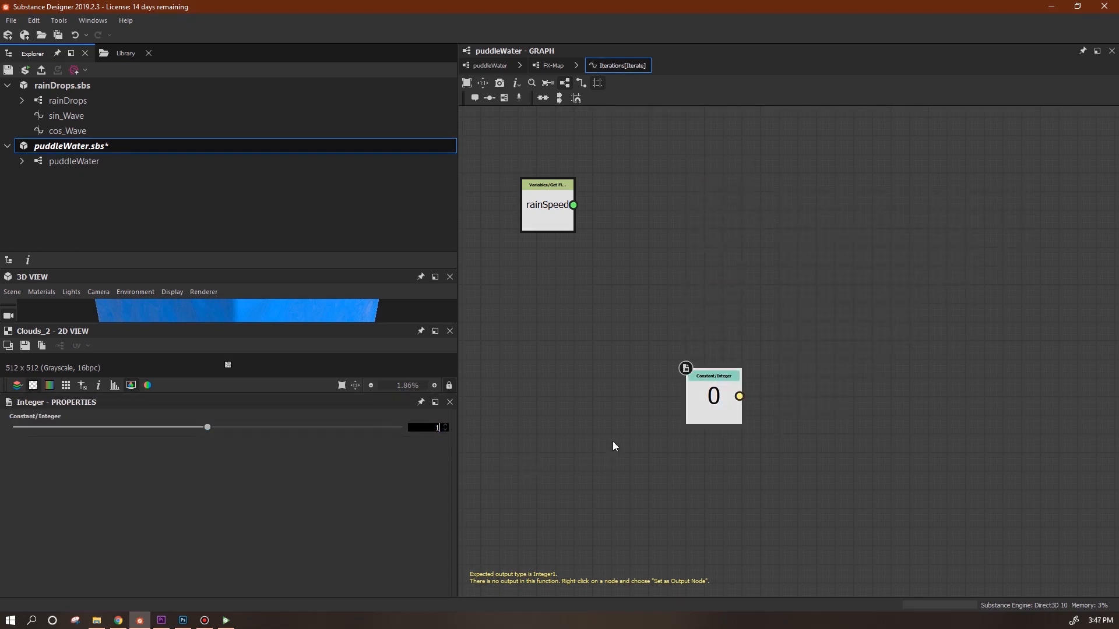
key(Return)
drag(791, 375, 727, 470)
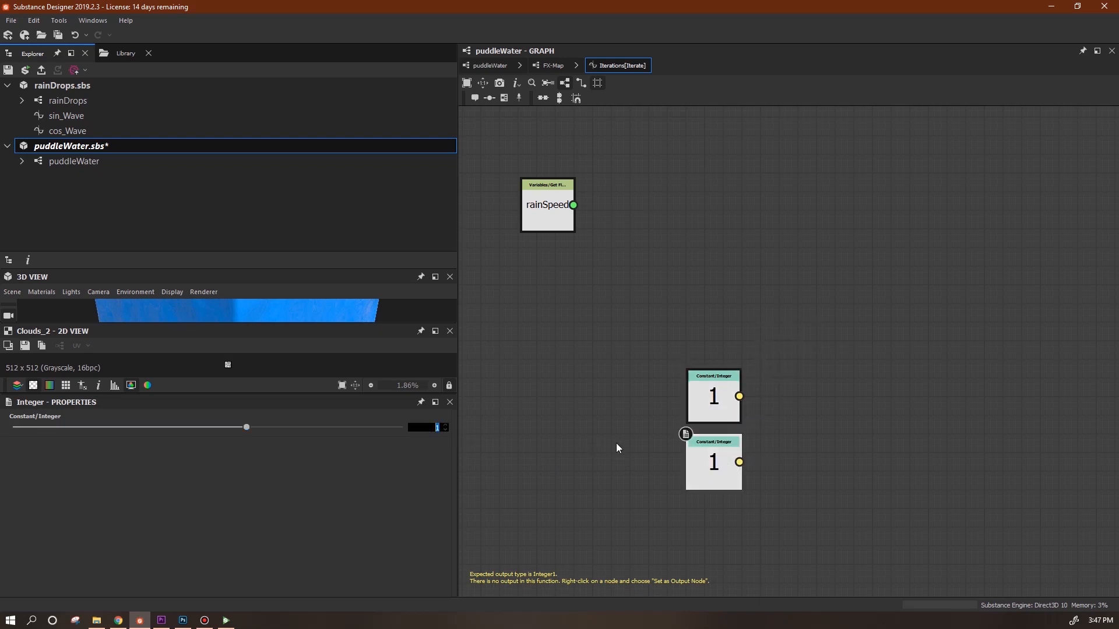
text(2)
key(Return)
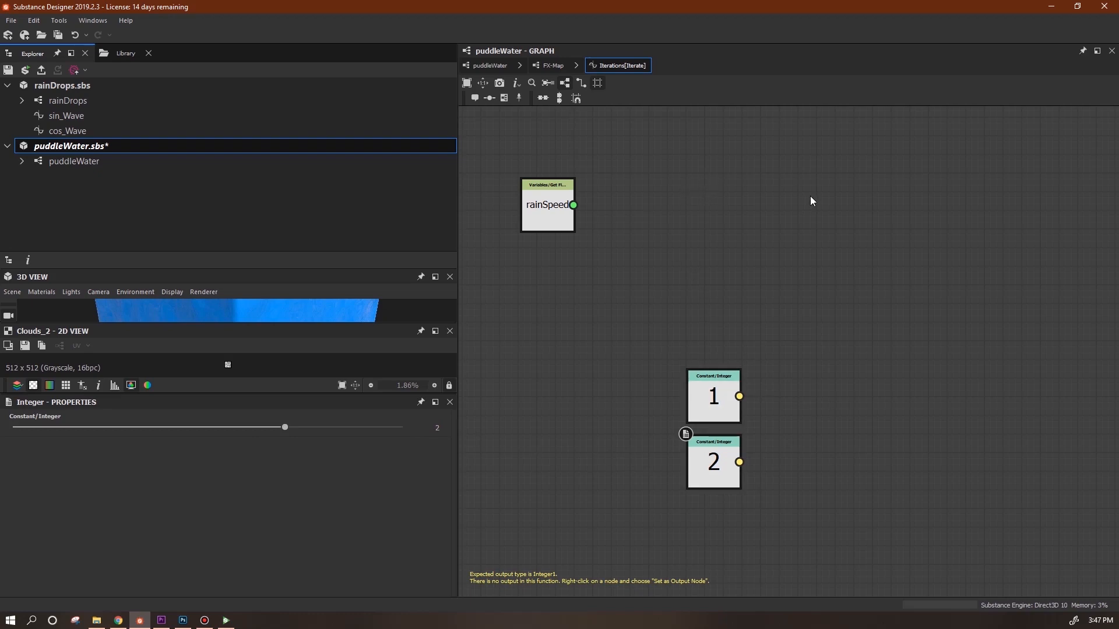
Add an If...Else node, a Lower or Equal comparison and a Float constant.
right_click(747, 204)
mouse_move(917, 210)
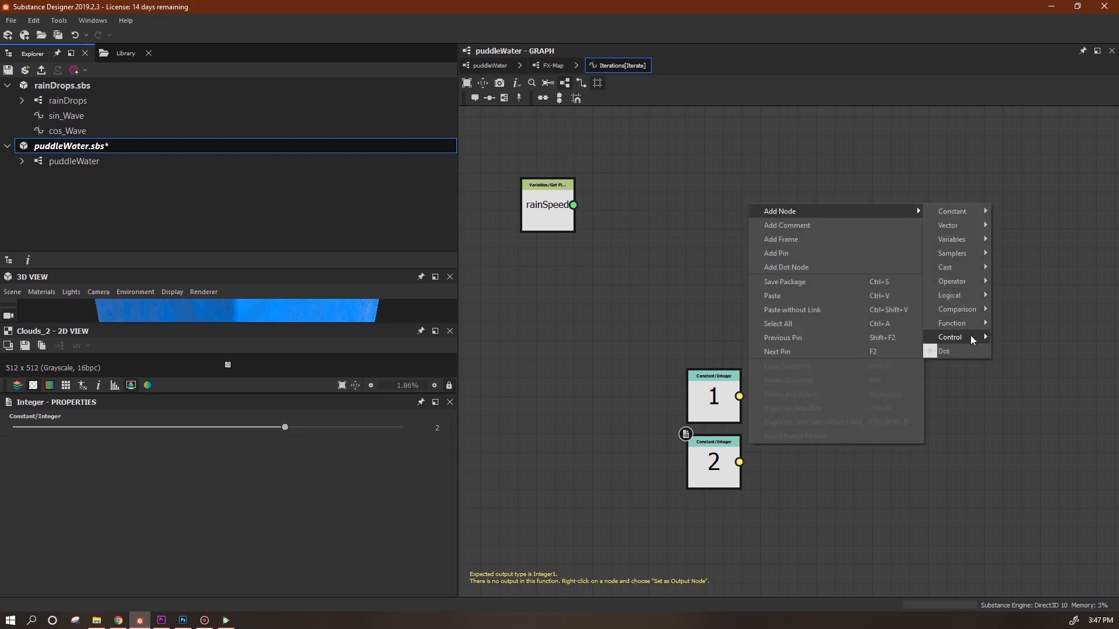
mouse_move(977, 342)
click(1017, 338)
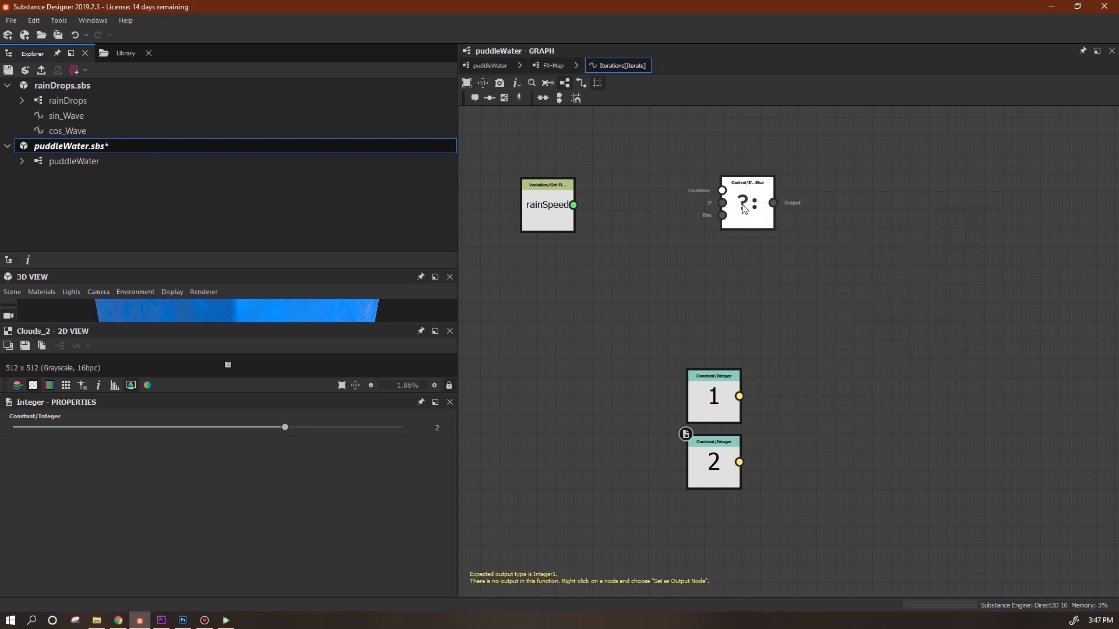
right_click(644, 233)
mouse_move(813, 239)
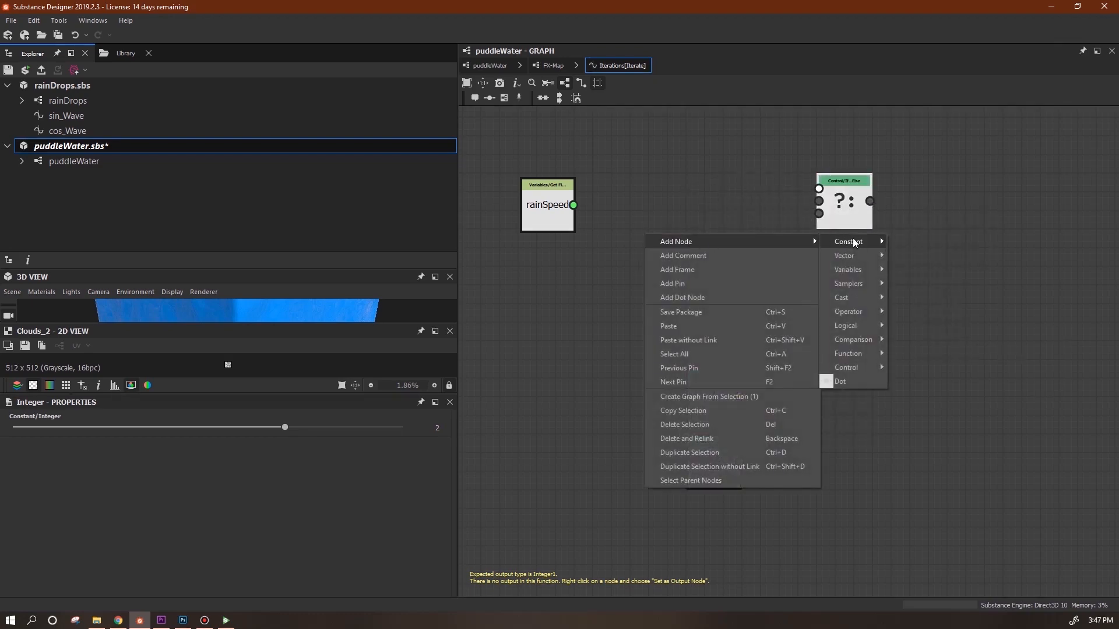
mouse_move(868, 345)
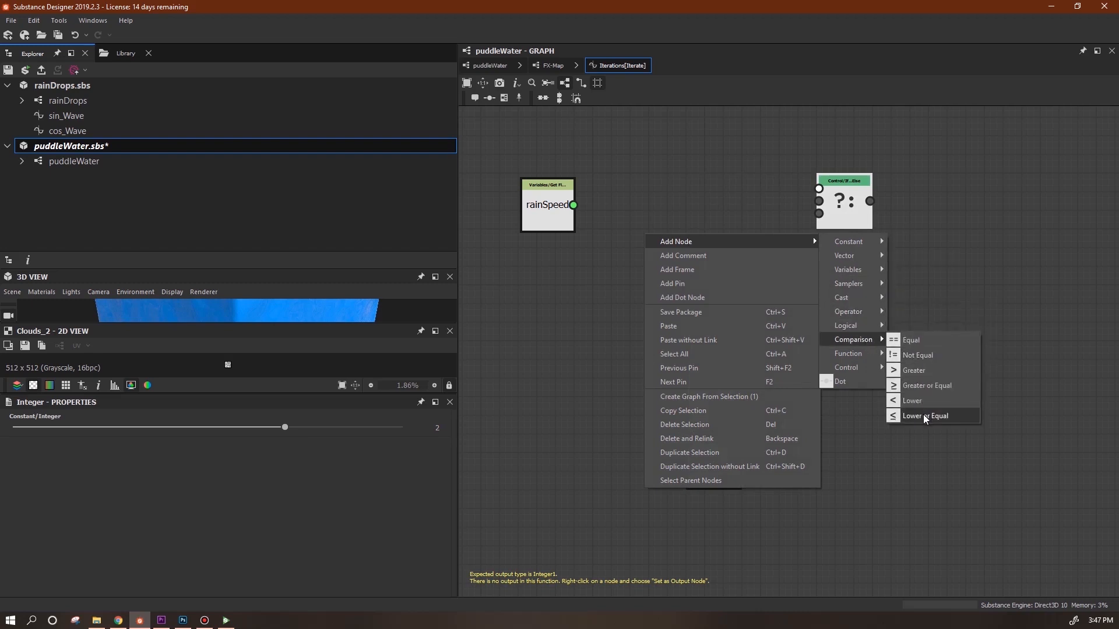
click(925, 416)
right_click(608, 307)
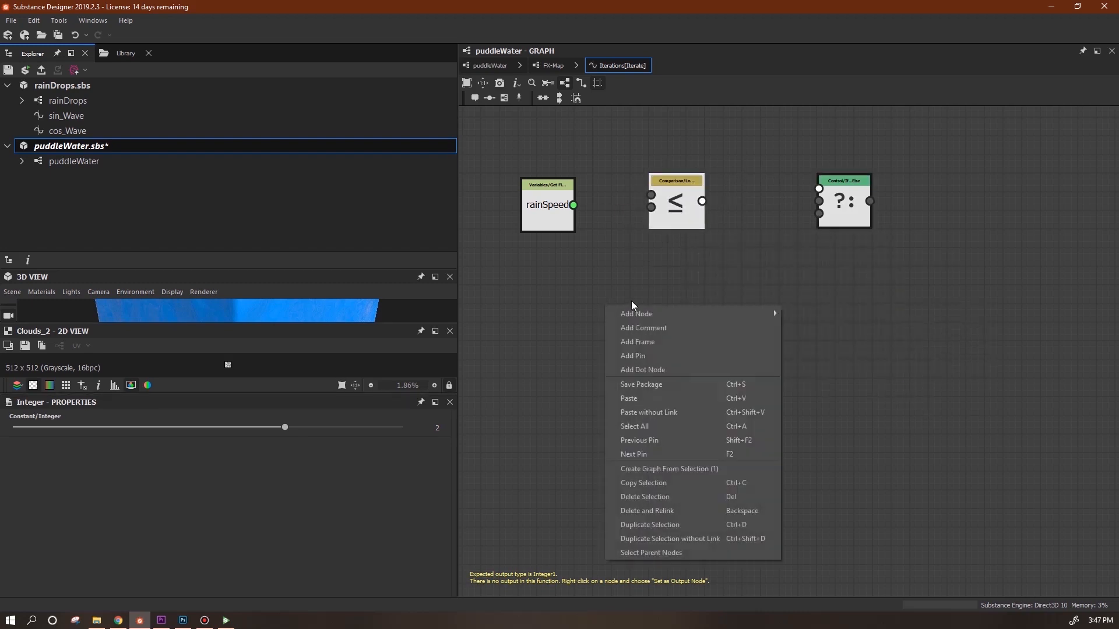
mouse_move(769, 314)
click(868, 314)
Wire rainSpeed into the comparison and set the float constant to 1.5.
drag(546, 206, 562, 171)
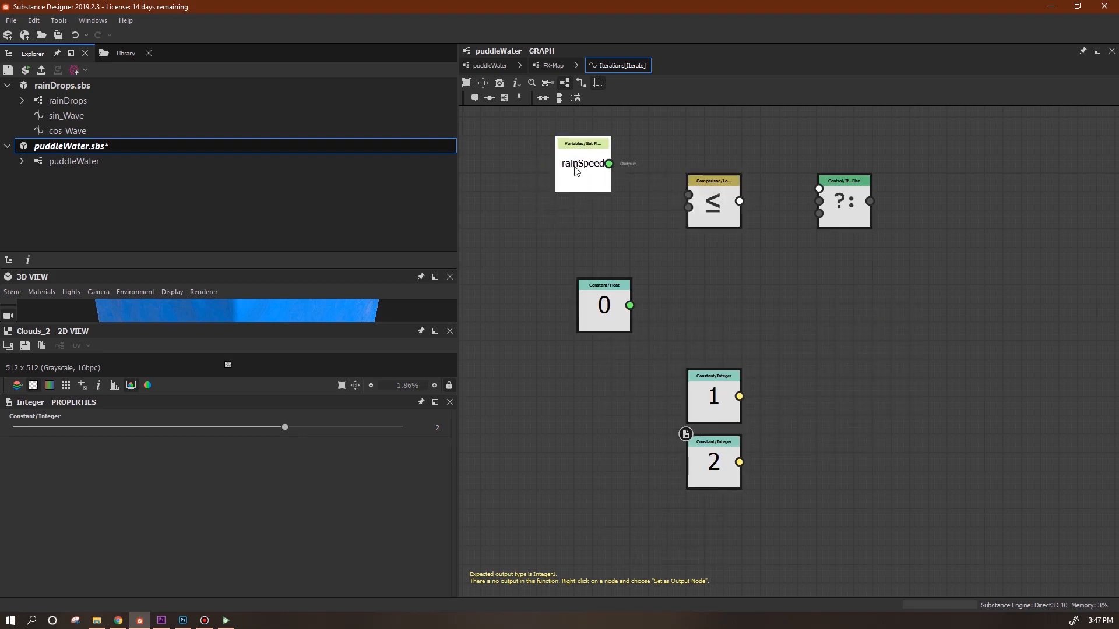
drag(692, 199, 692, 200)
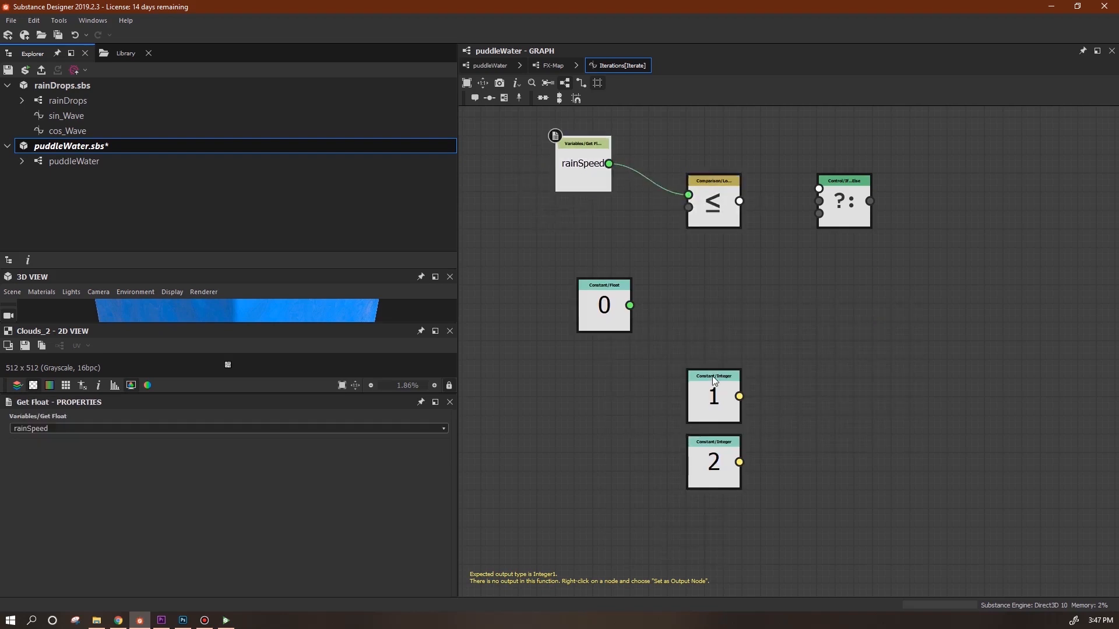
drag(609, 296, 584, 284)
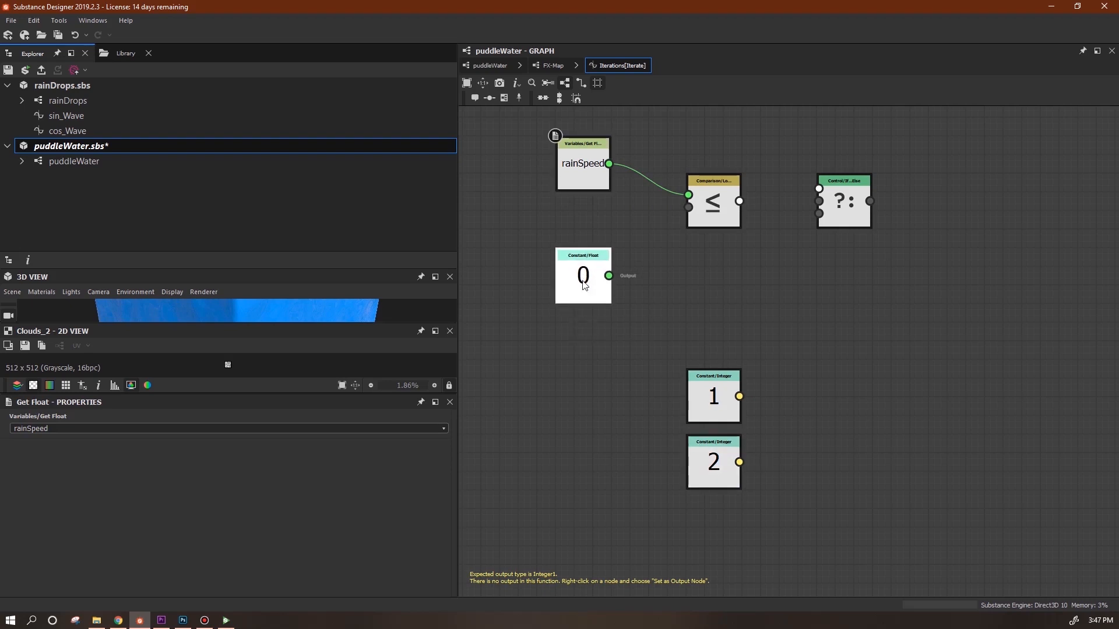
text(1.5)
key(Return)
drag(583, 274, 583, 256)
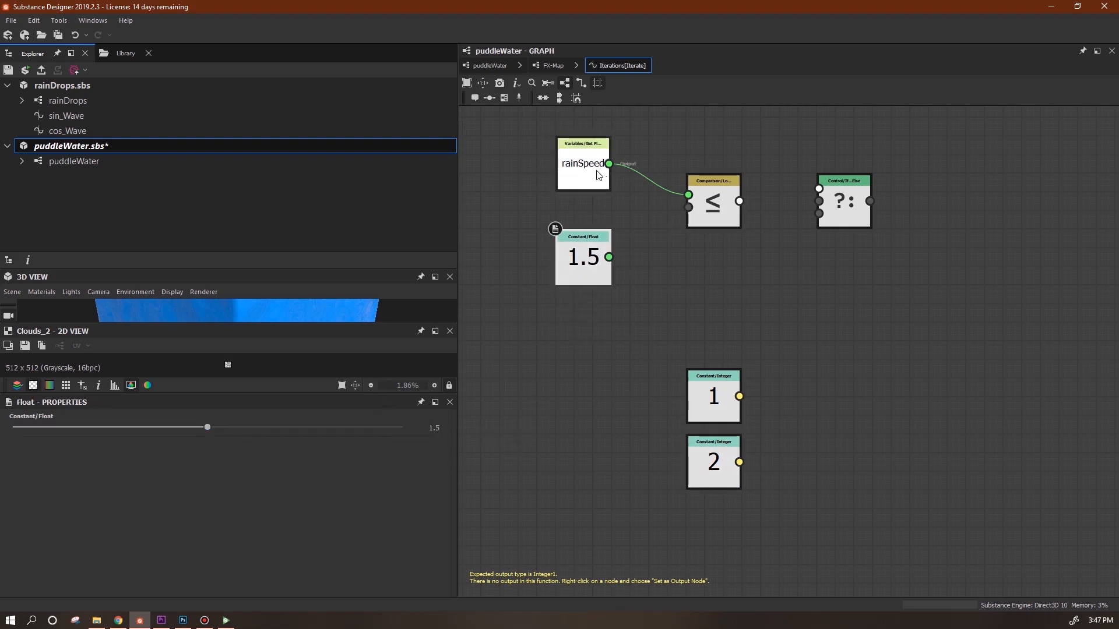
click(645, 249)
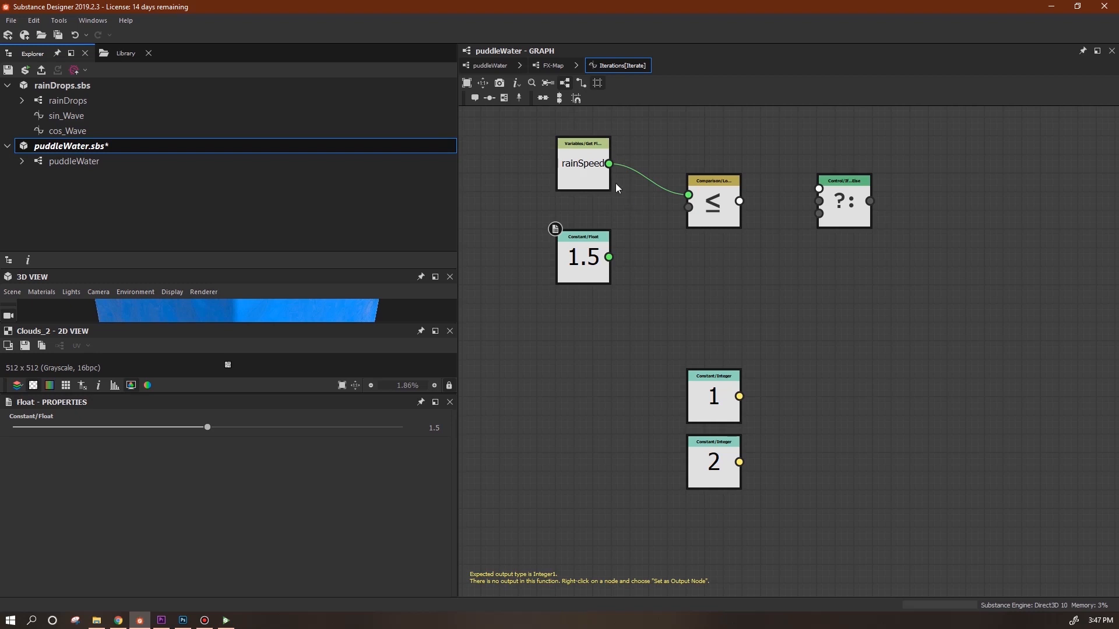
click(582, 175)
Wire the comparison, 1 and 2 constants into If...Else and set it as output node.
drag(739, 201, 899, 220)
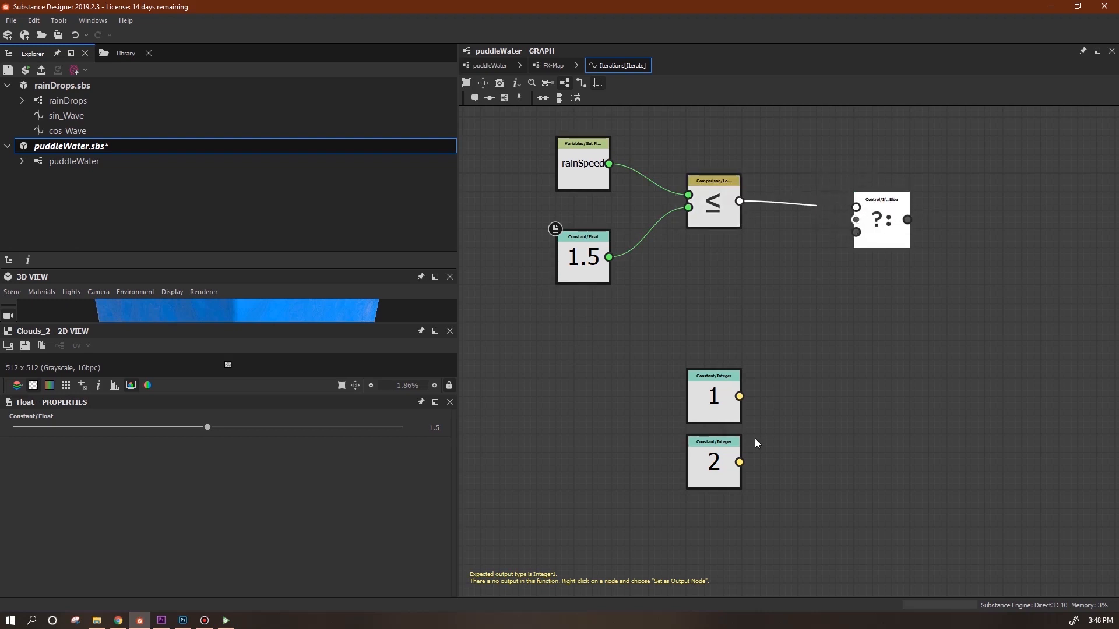
drag(739, 462, 856, 232)
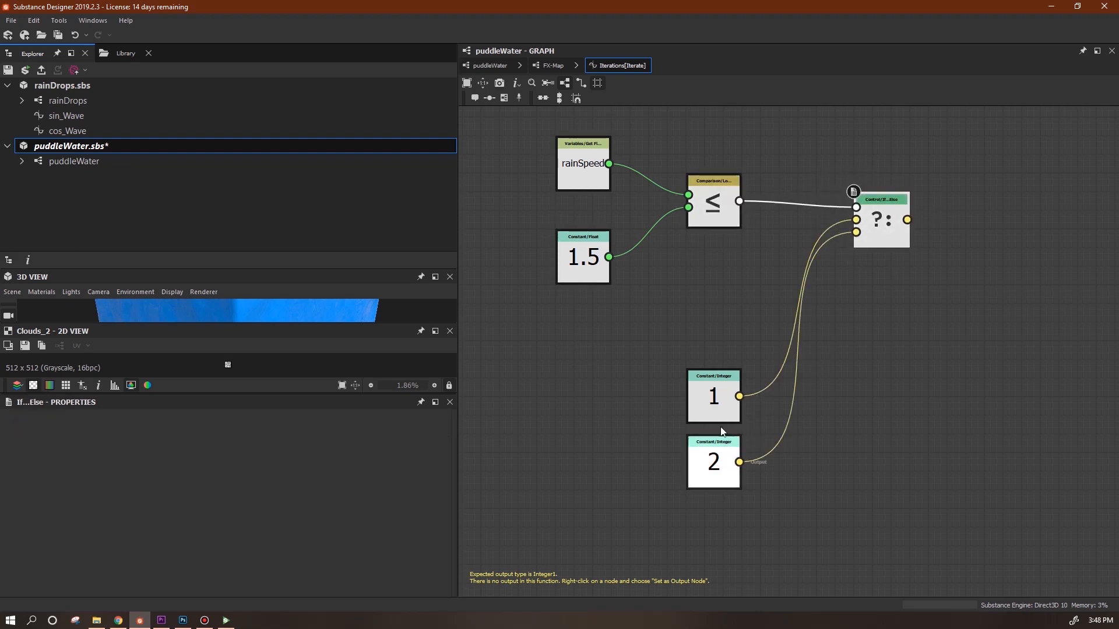
drag(716, 398, 735, 296)
drag(708, 481, 709, 415)
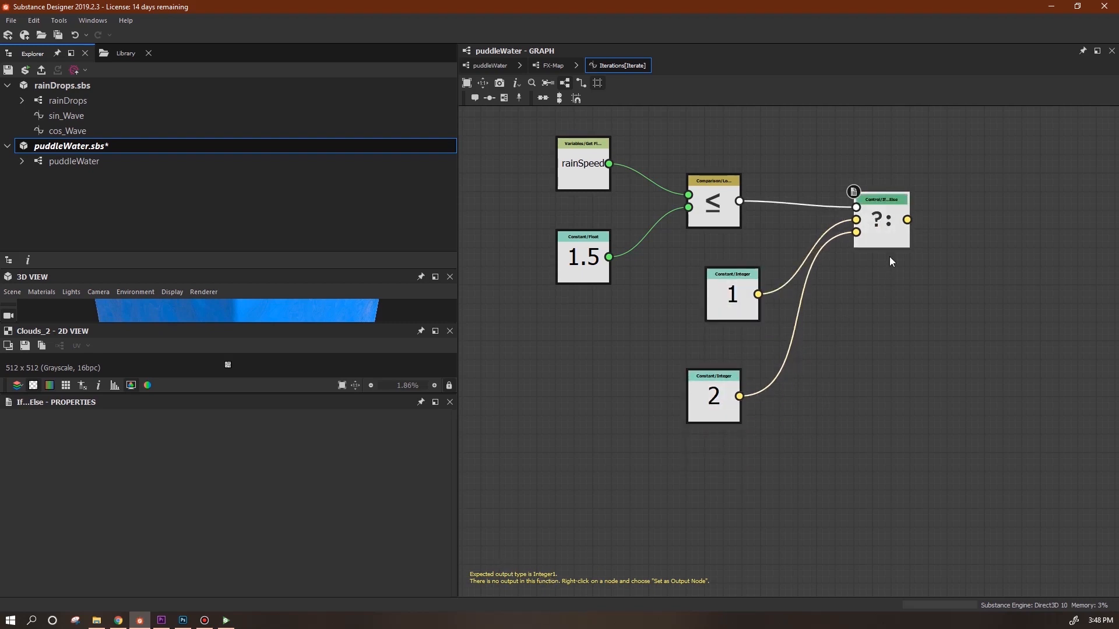
click(882, 230)
right_click(883, 230)
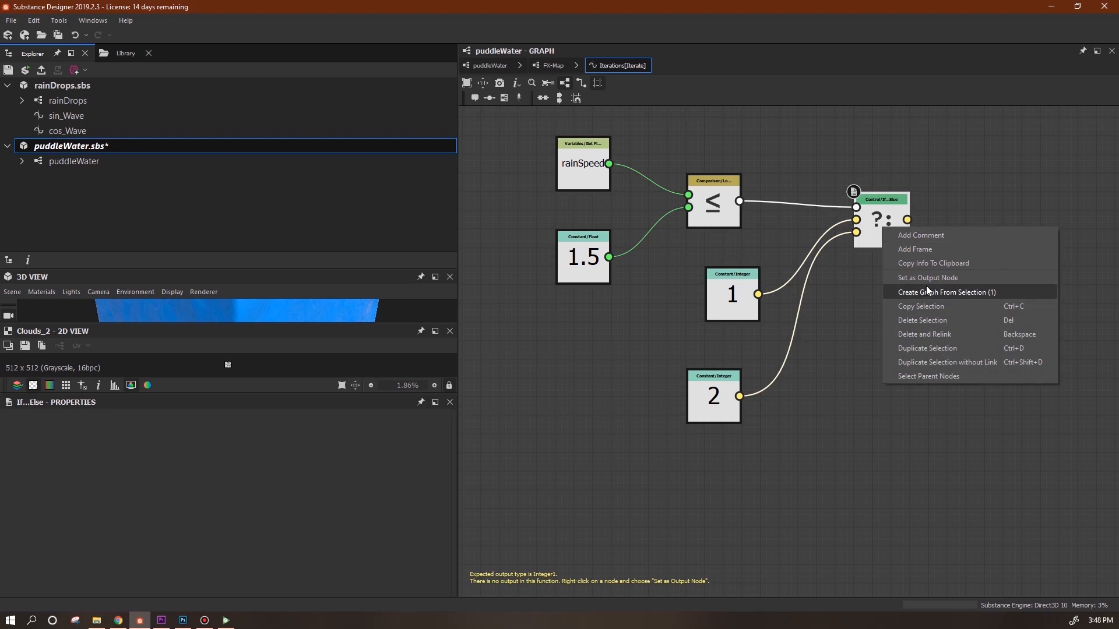
click(927, 279)
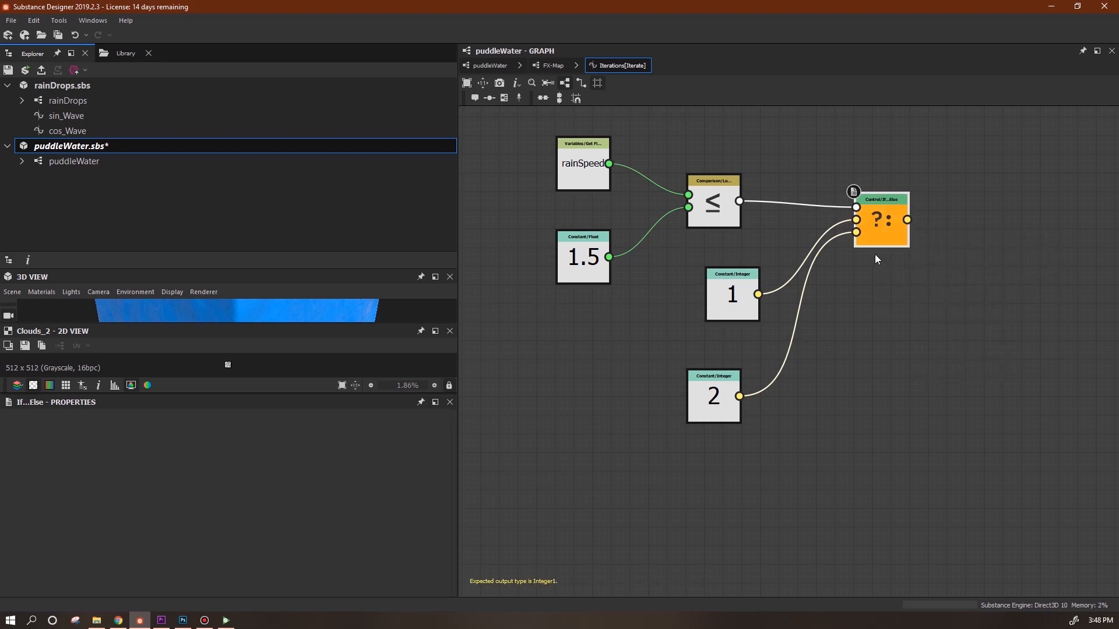
Tidy the rainSpeed, 1 and 2 nodes and select all function nodes.
drag(579, 165, 596, 166)
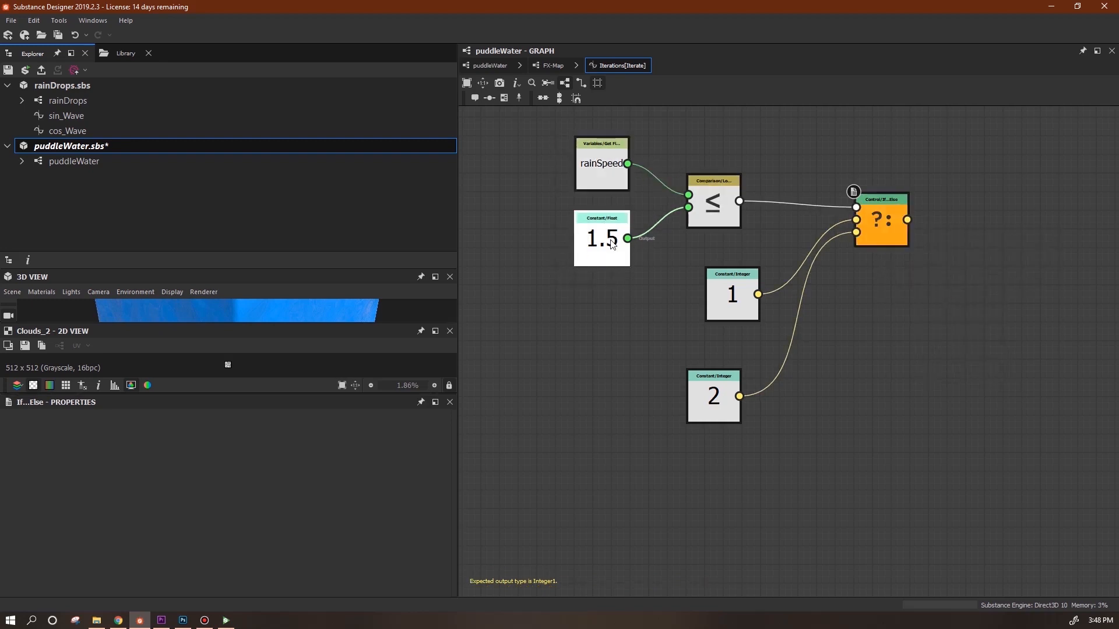
drag(735, 294, 735, 275)
drag(722, 407, 739, 380)
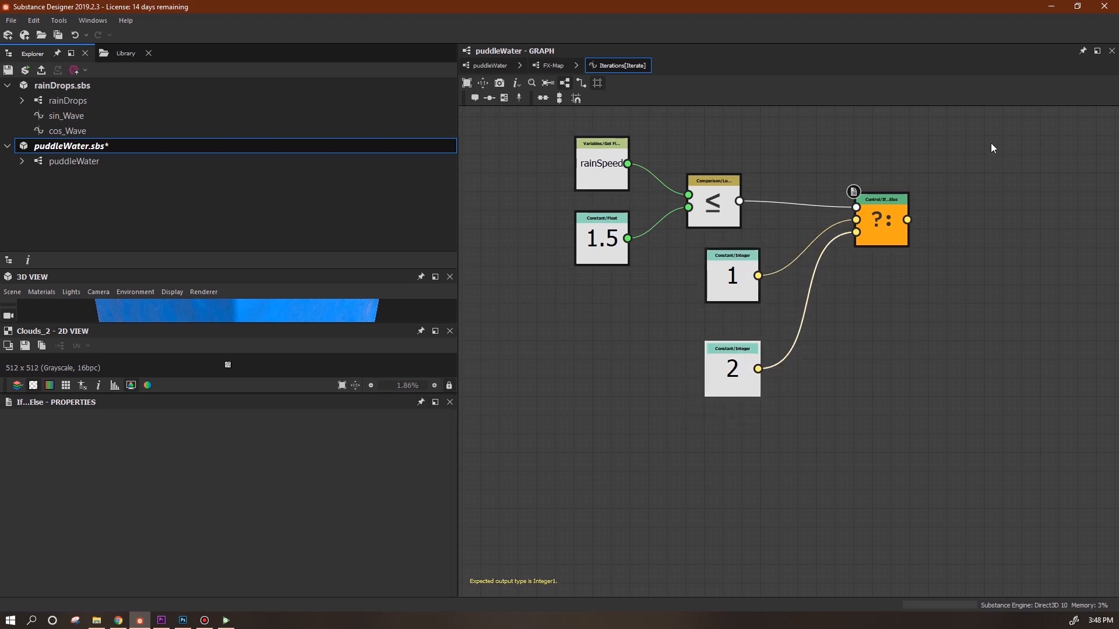
drag(988, 140, 450, 432)
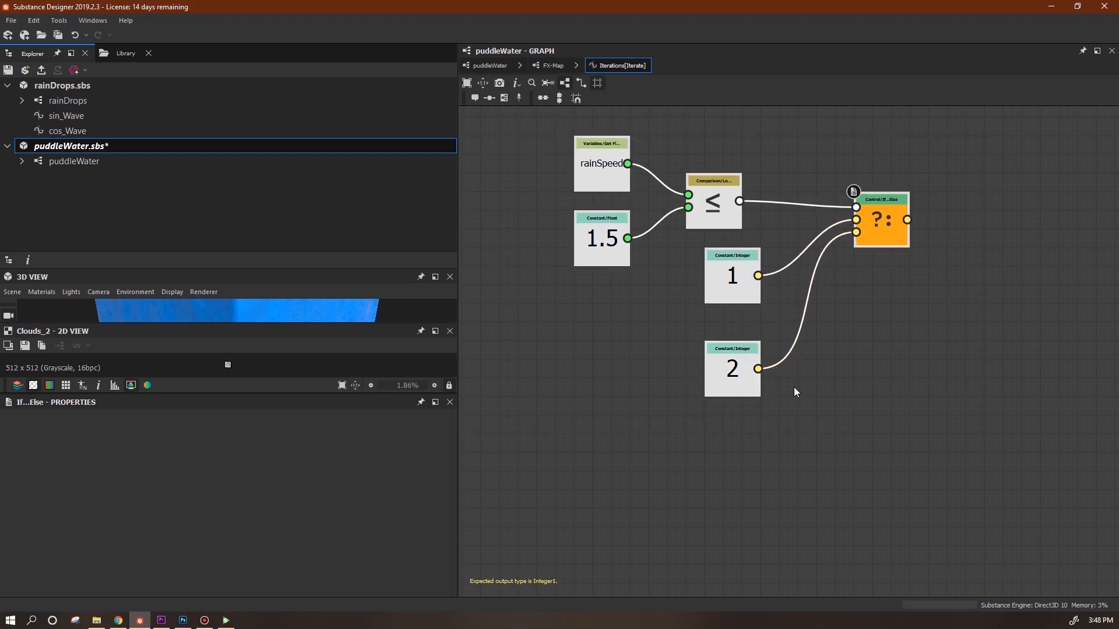
Paste the function into the middle FX-Map's Iterations, with If...Else as output.
click(492, 65)
right_click(767, 371)
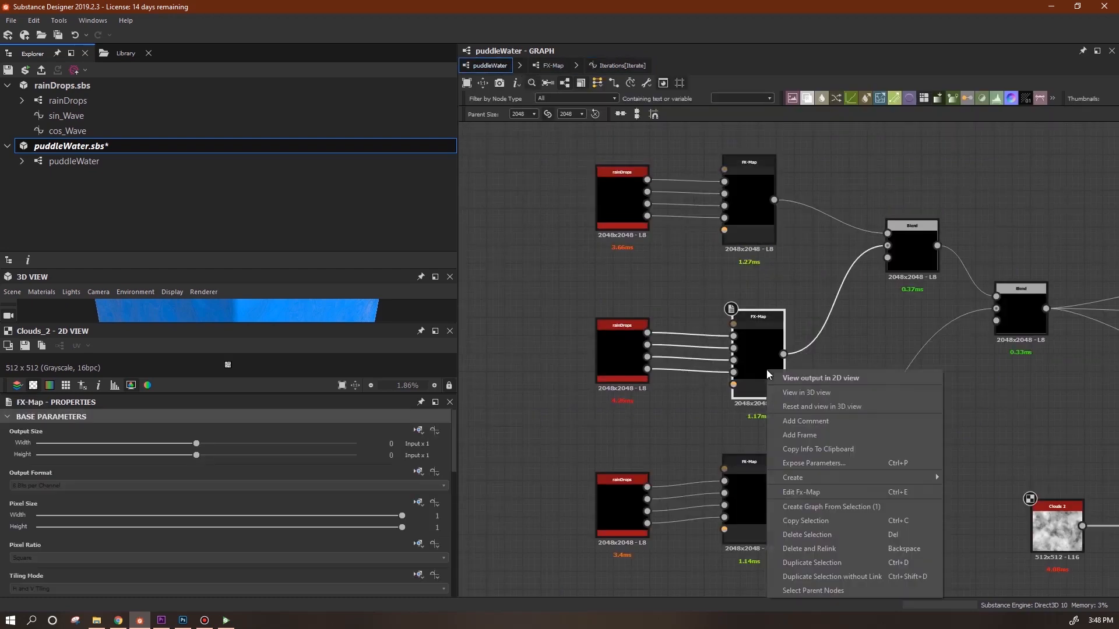
click(787, 493)
click(798, 146)
click(441, 432)
click(454, 459)
key(ctrl+v)
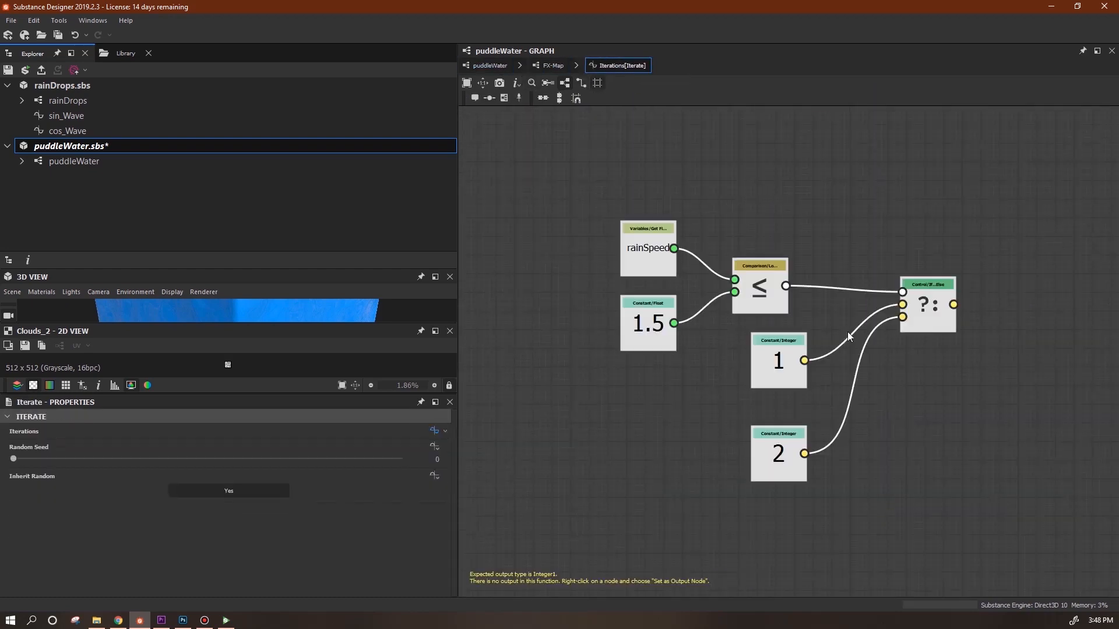
right_click(930, 313)
click(964, 366)
Give the bottom FX-Map the same Iterations function, then reload puddleWater in Substance Player.
click(492, 65)
right_click(750, 513)
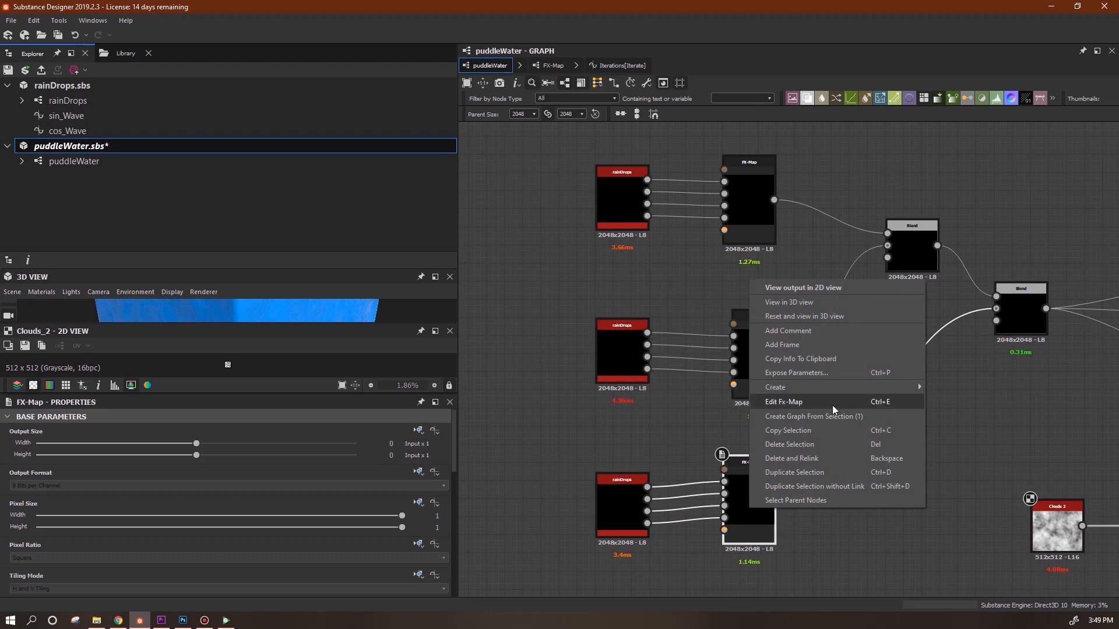
click(775, 472)
click(441, 431)
click(460, 459)
right_click(930, 312)
click(964, 366)
click(490, 65)
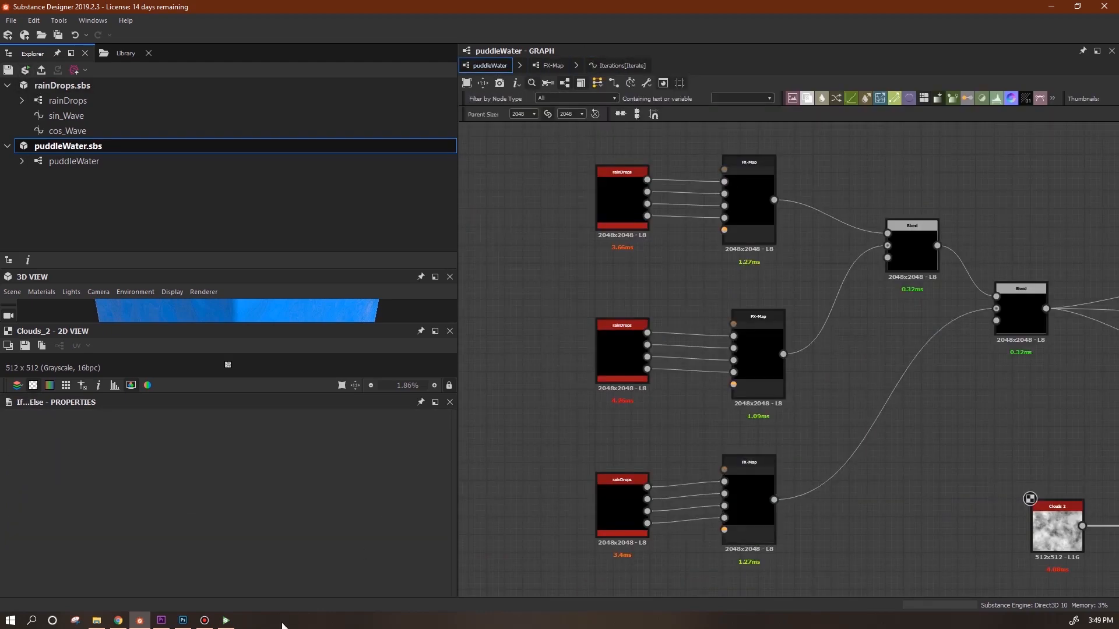
click(227, 621)
click(53, 36)
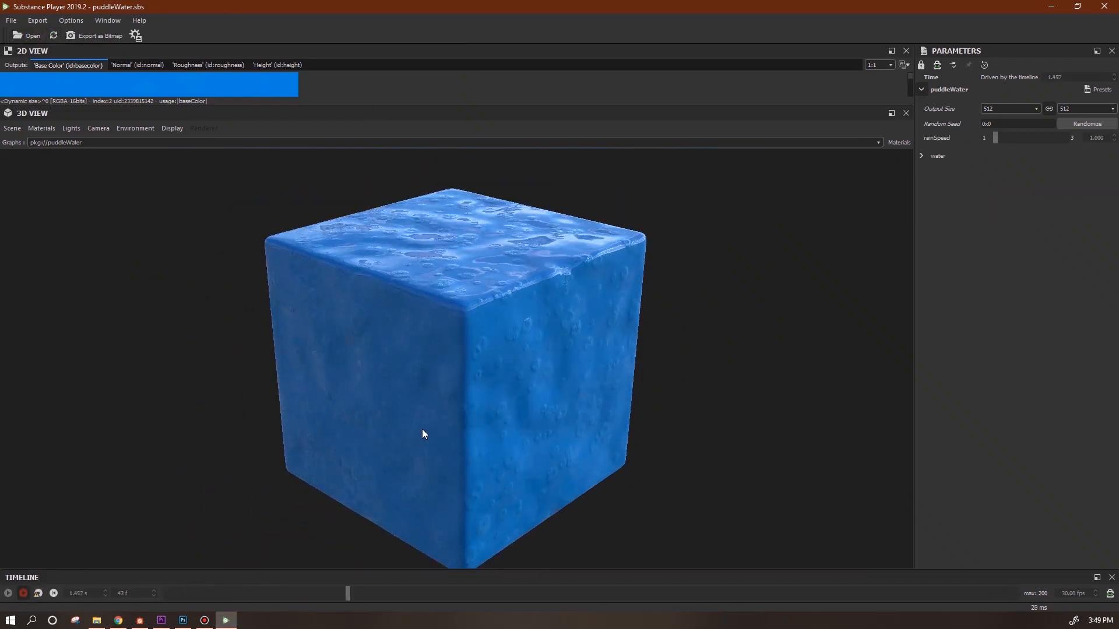
Zoom and orbit the cube, then drag rainSpeed to about 1.568.
drag(575, 439, 610, 432)
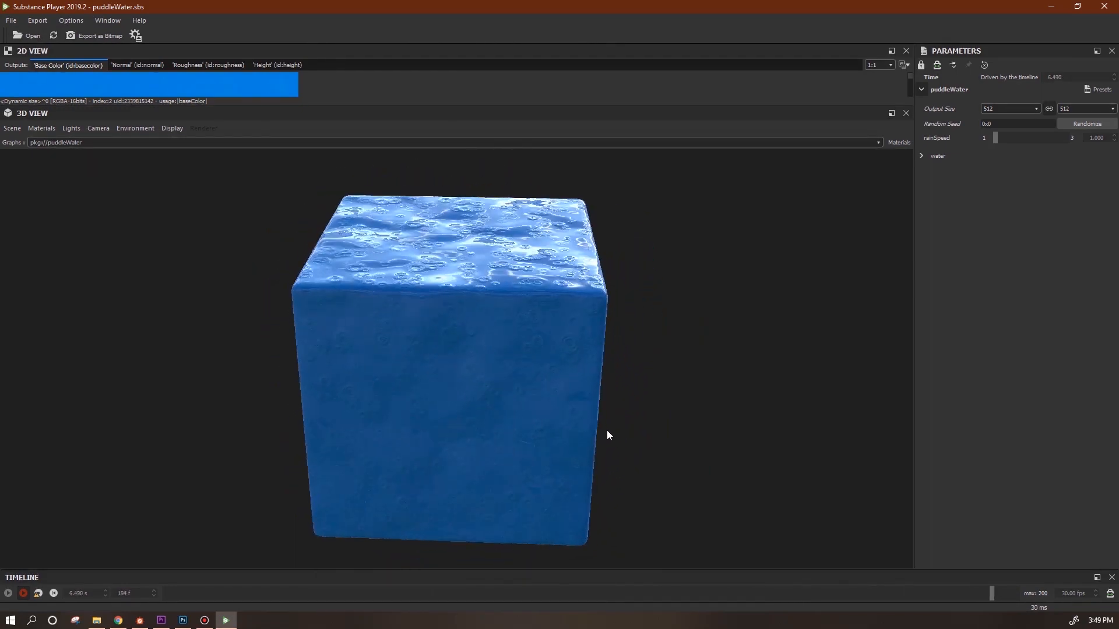
scroll(515, 281, up, 4)
drag(515, 281, 264, 317)
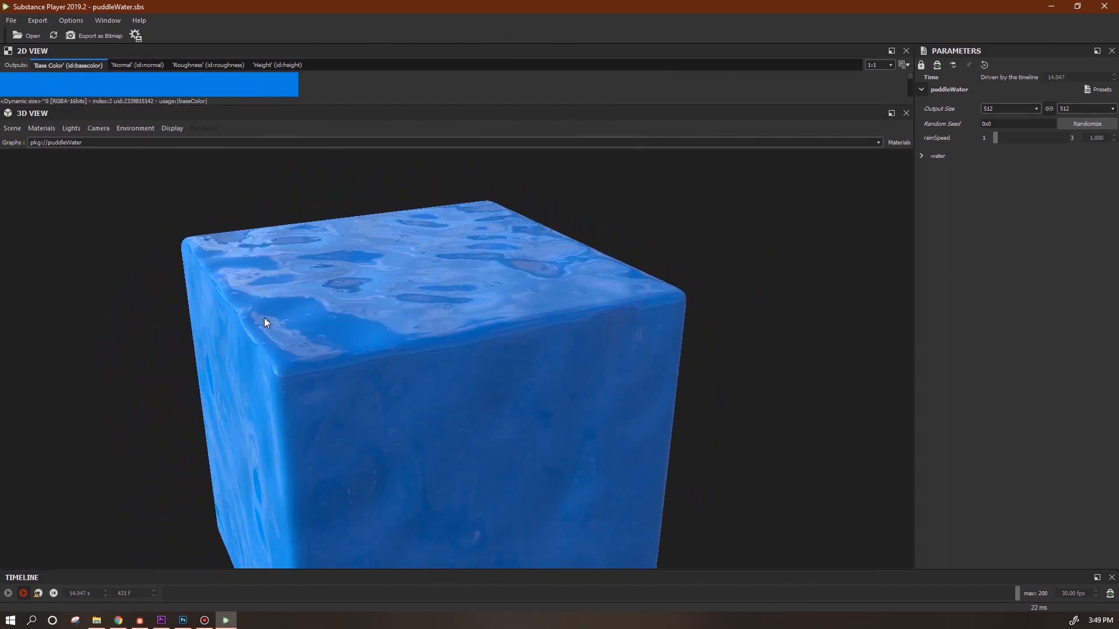
drag(996, 137, 1024, 139)
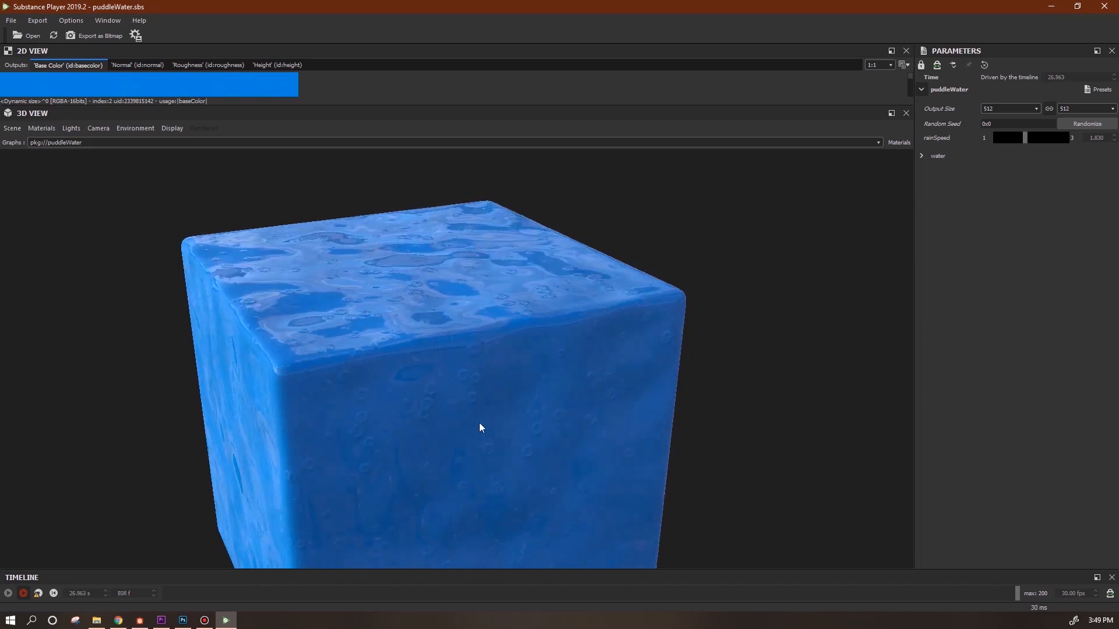
drag(1026, 134, 1011, 139)
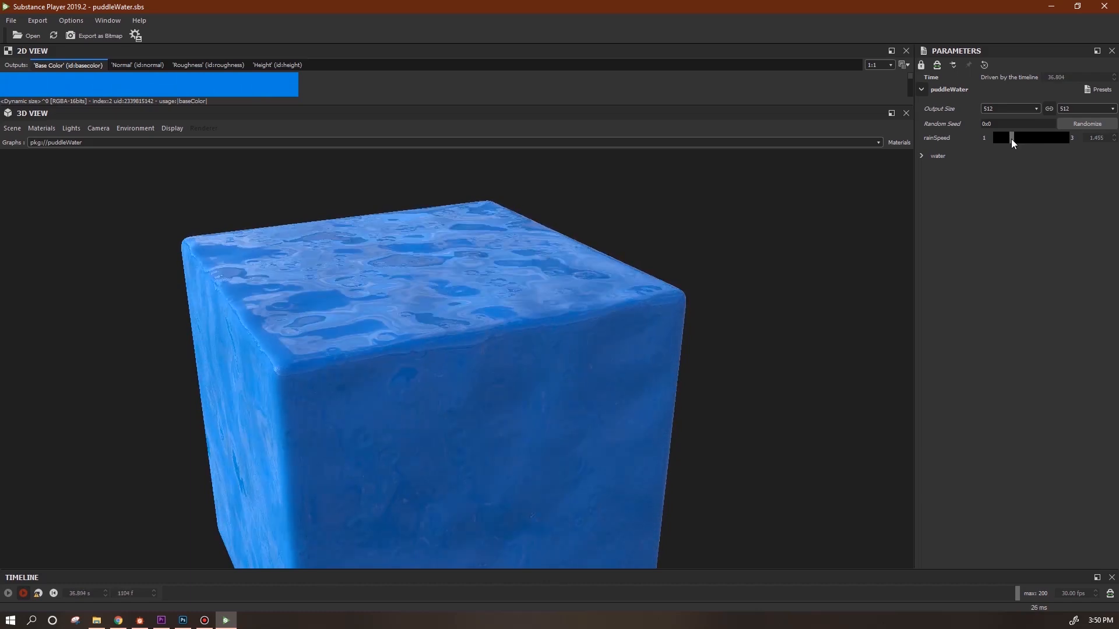
drag(1014, 139, 1015, 138)
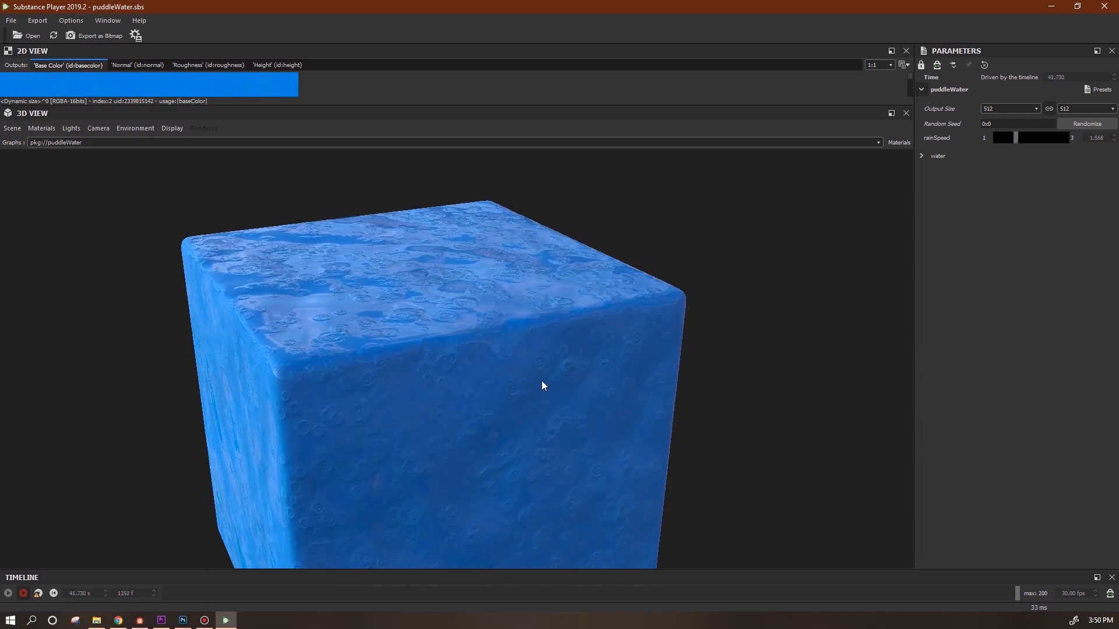
In the water group, set speed X to about 0.46 and wave height to 0.646.
click(921, 155)
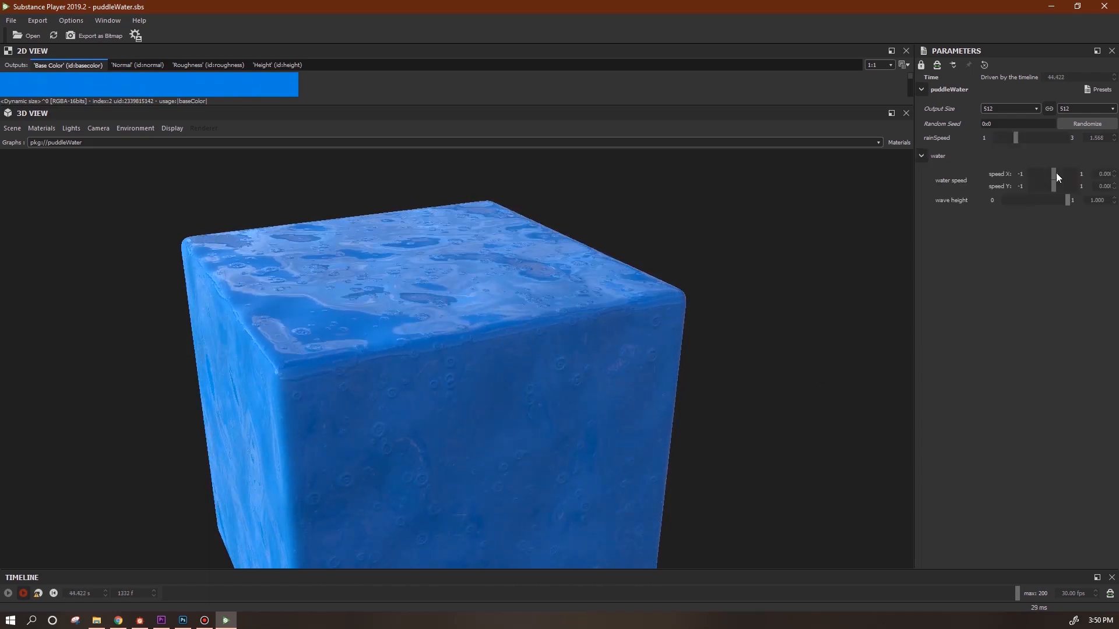
drag(1054, 174, 1065, 174)
drag(498, 387, 477, 402)
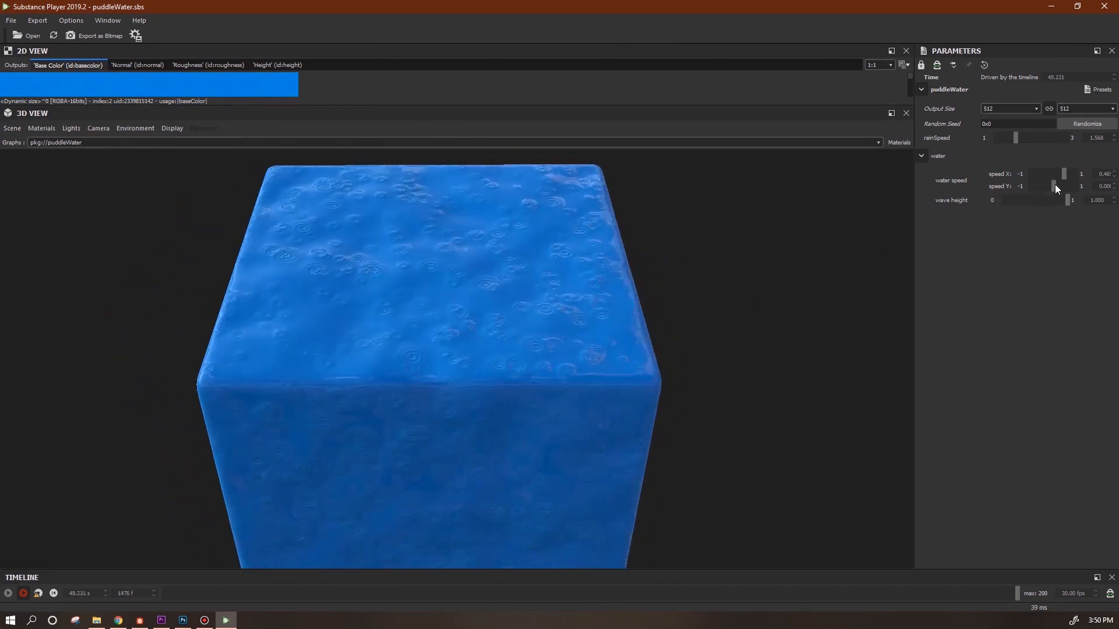
drag(1066, 200, 991, 202)
drag(551, 379, 544, 245)
drag(1004, 202, 1052, 176)
drag(751, 350, 719, 403)
drag(1022, 200, 1044, 200)
drag(424, 442, 390, 417)
drag(488, 402, 586, 365)
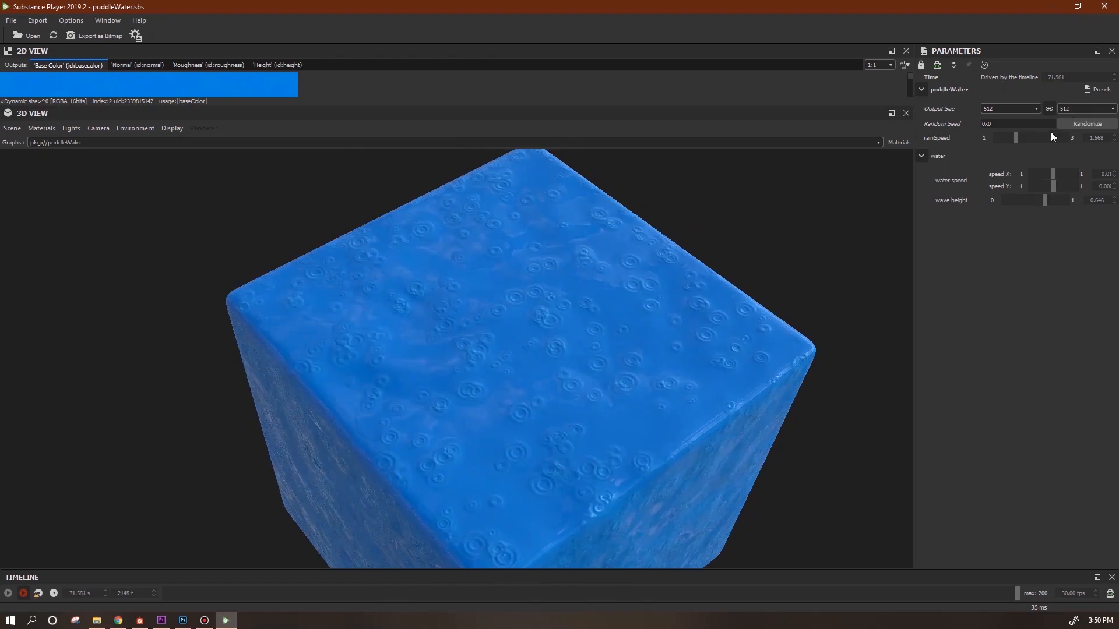
Try rainSpeed at 2.252 and 1.797, then enter 1 to reset it.
drag(1016, 137, 1039, 138)
drag(628, 341, 601, 328)
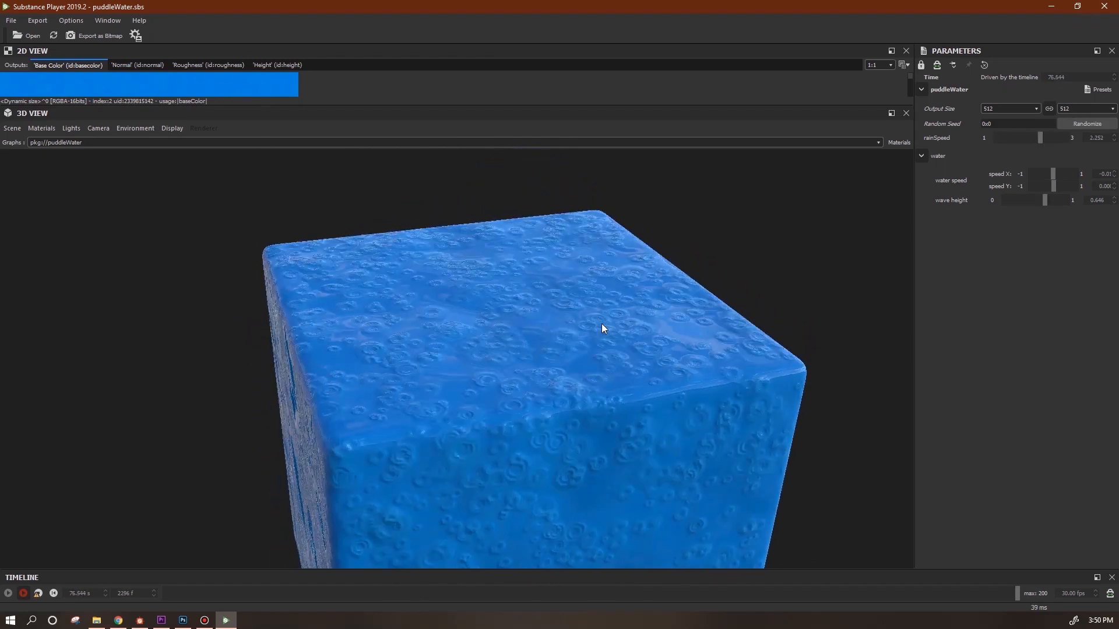
drag(645, 340, 512, 429)
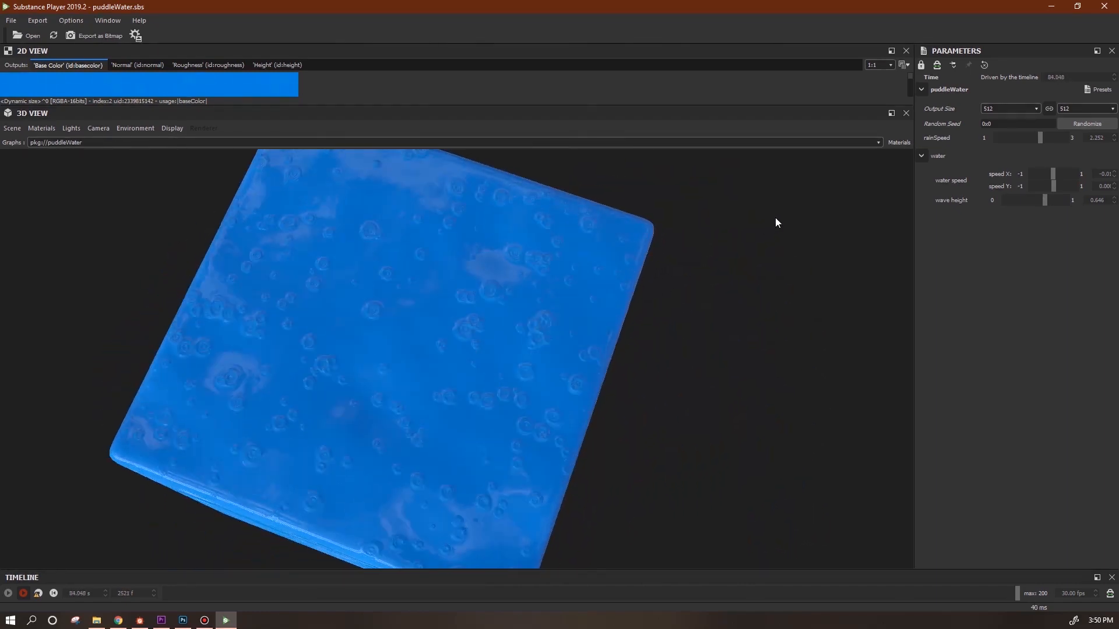
drag(1038, 136, 1025, 138)
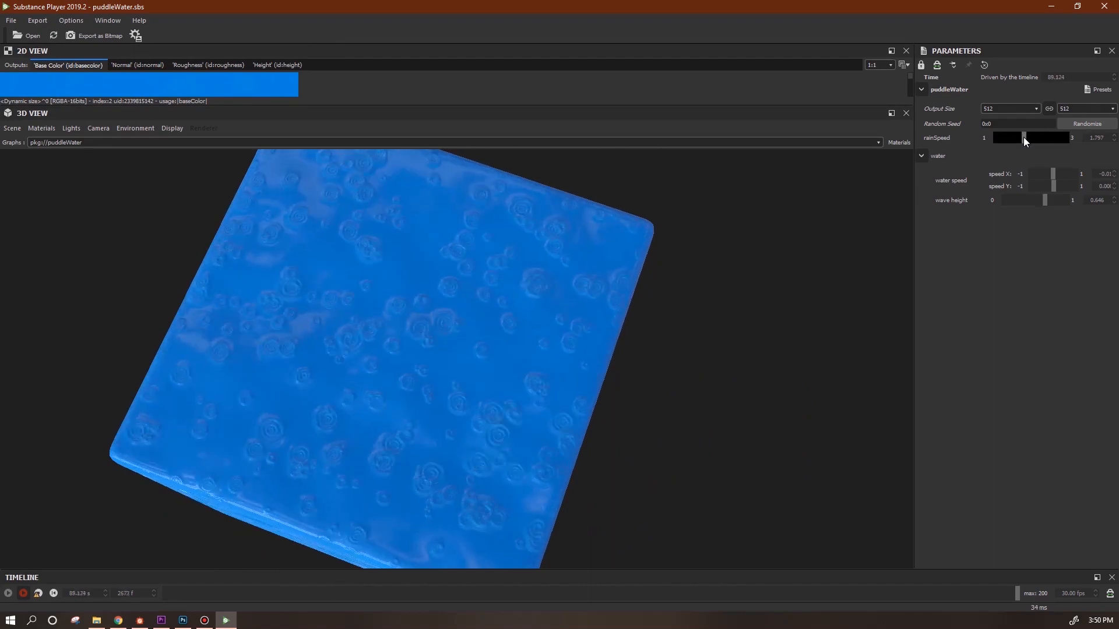
drag(571, 396, 631, 415)
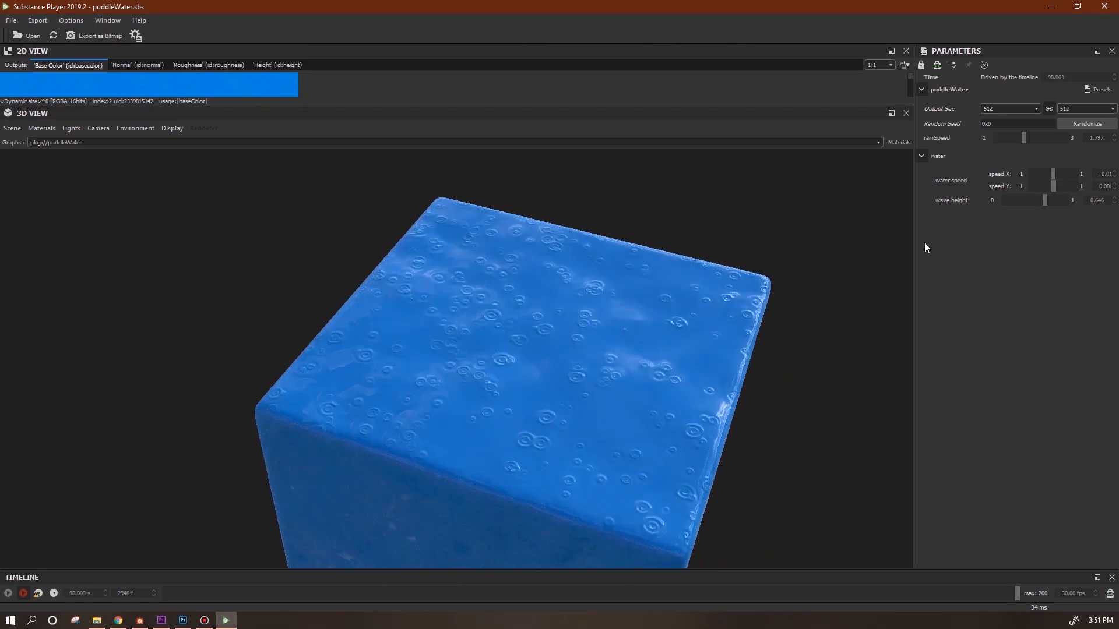
double_click(1096, 138)
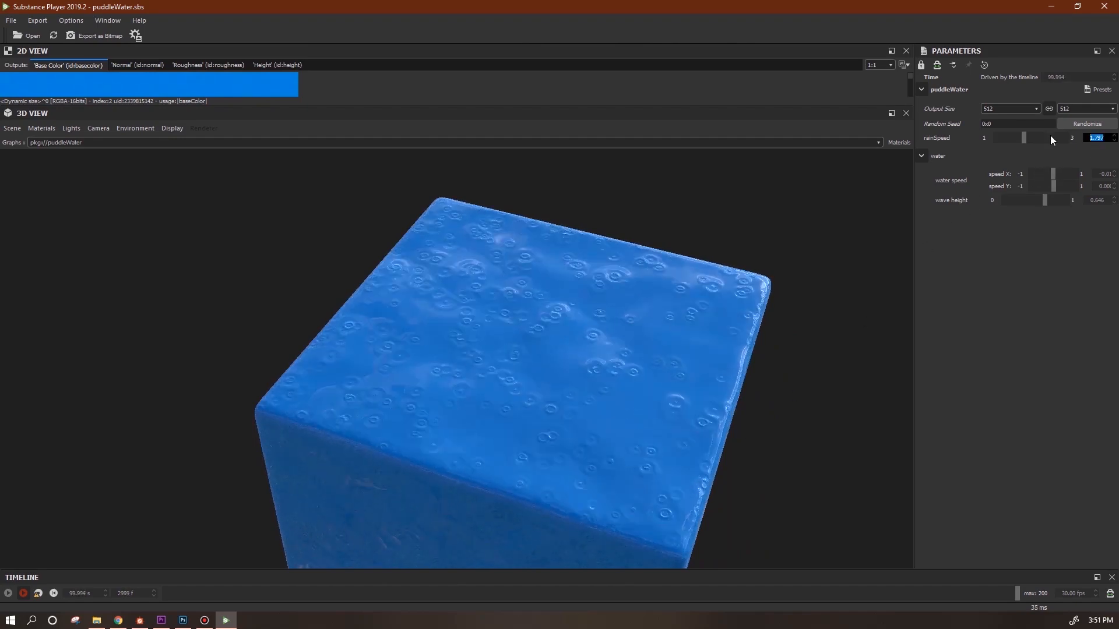
text(1)
key(Return)
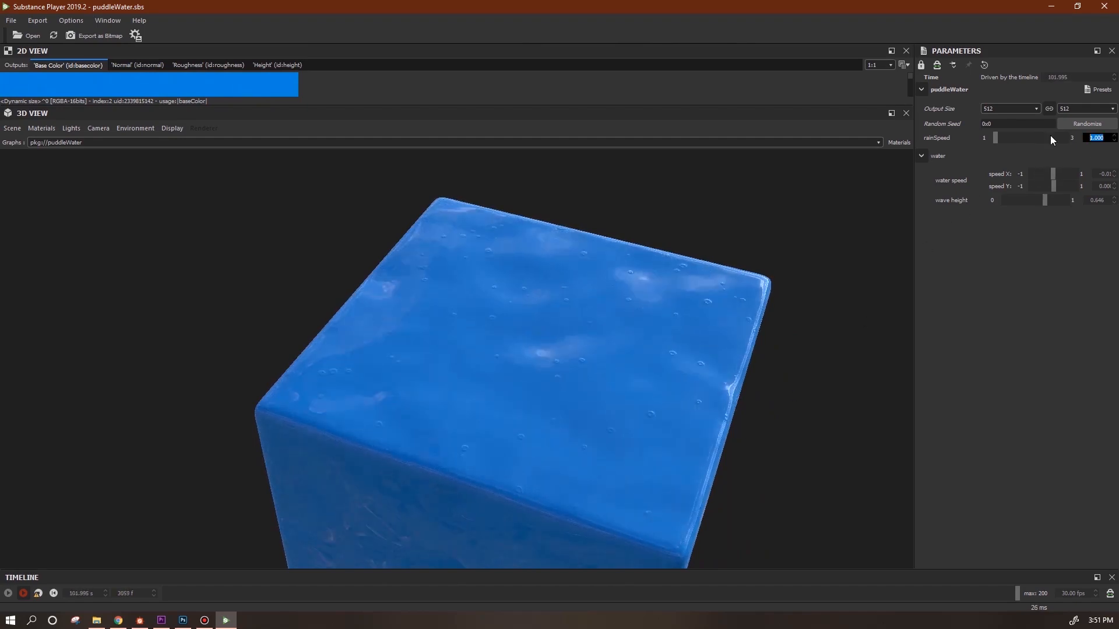